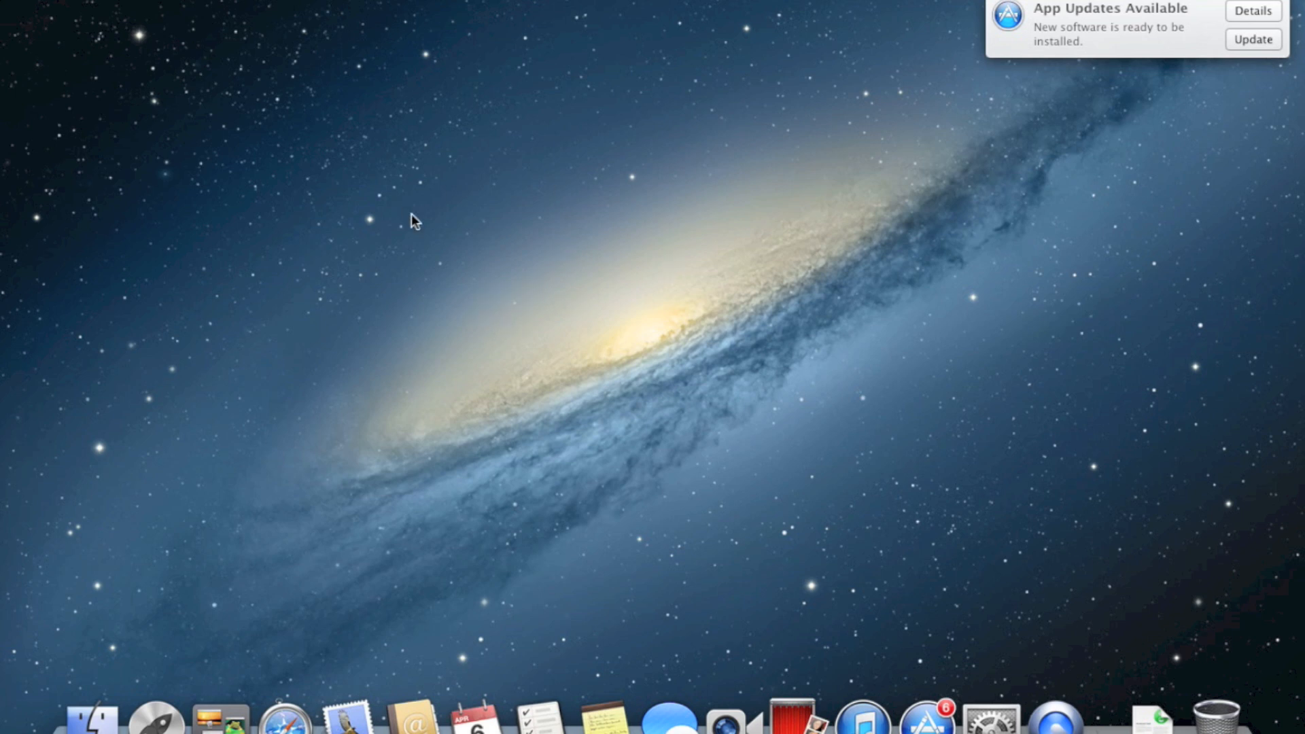
# Launch Terminal from the Utilities folder and arrange the windows
pyautogui.press('super+shift+u')
pyautogui.moveTo(707, 226); pyautogui.dragTo(720, 102)
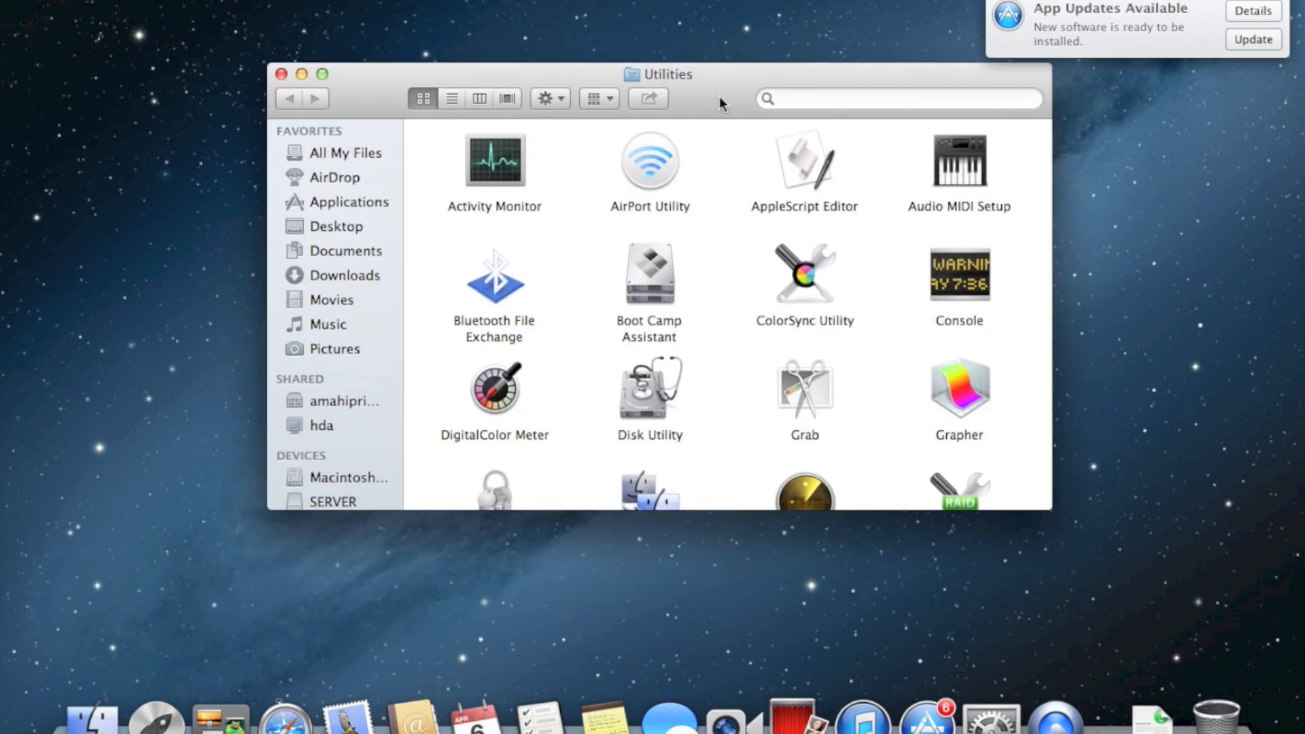
pyautogui.press('t')
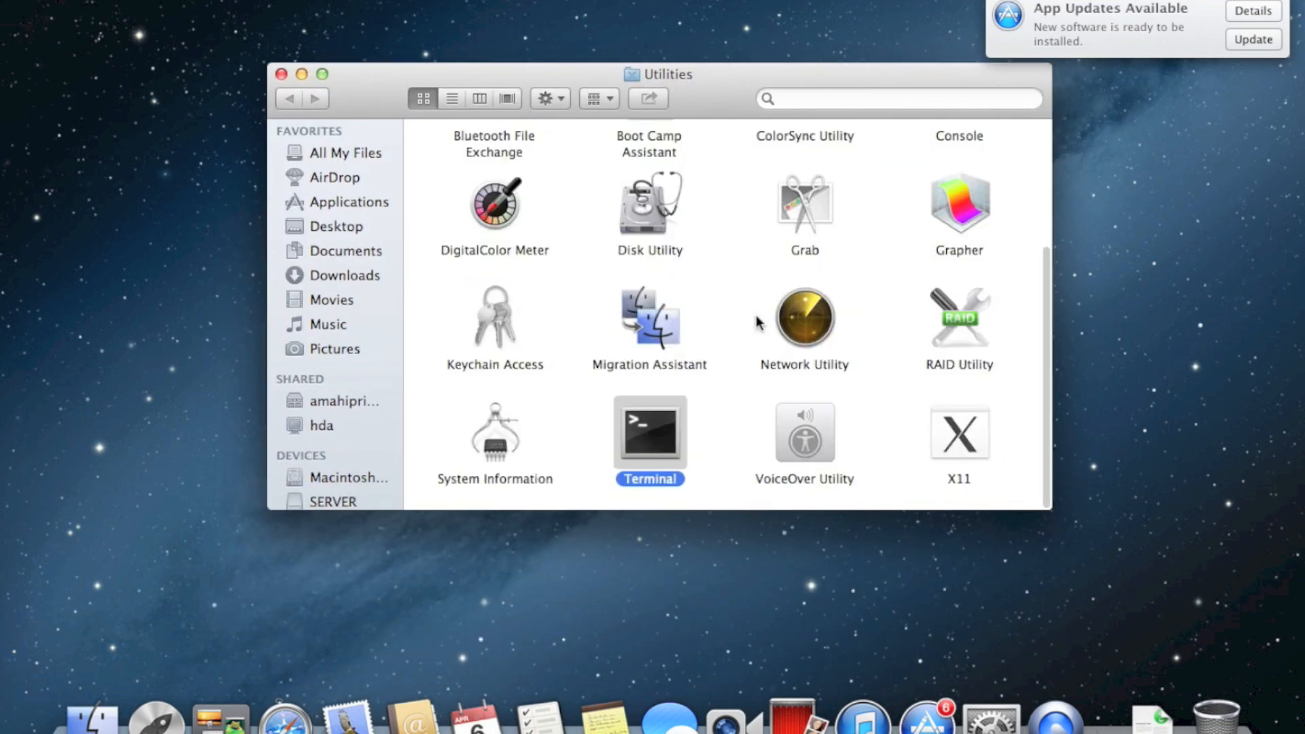
pyautogui.doubleClick(694, 466)
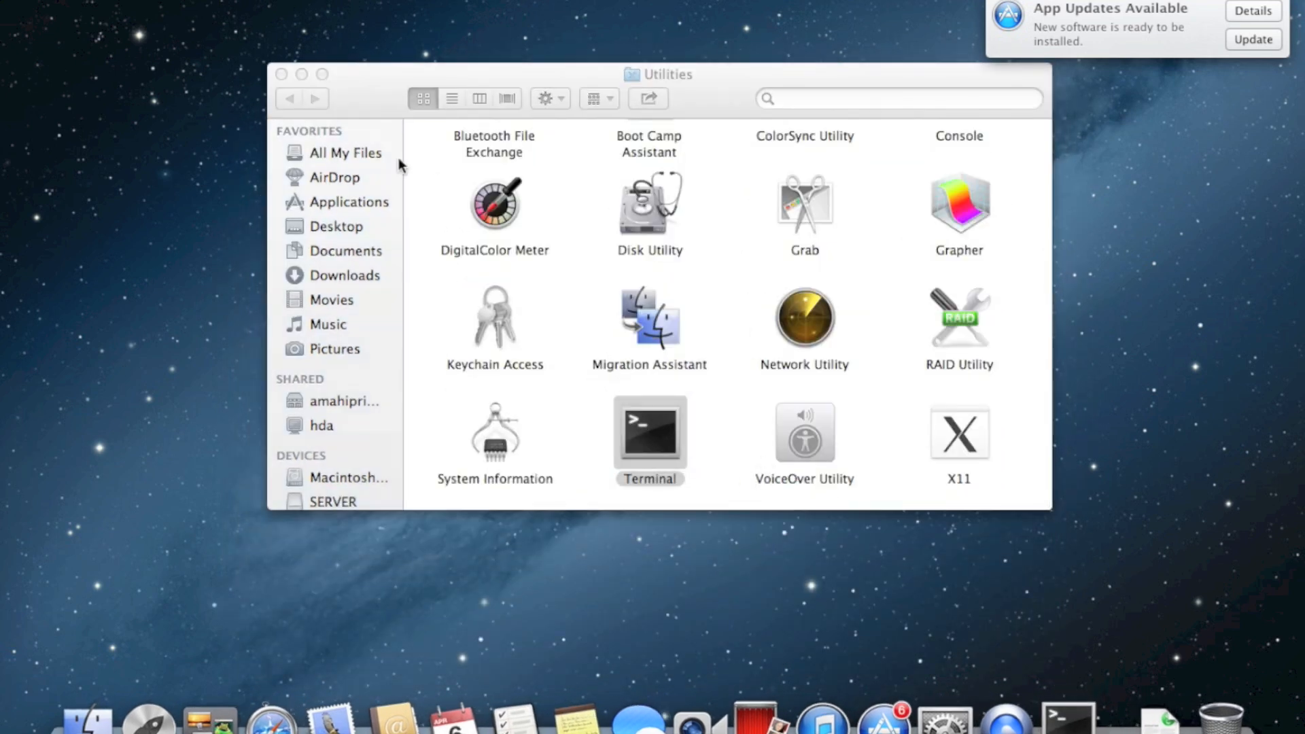
pyautogui.moveTo(373, 95); pyautogui.dragTo(625, 129)
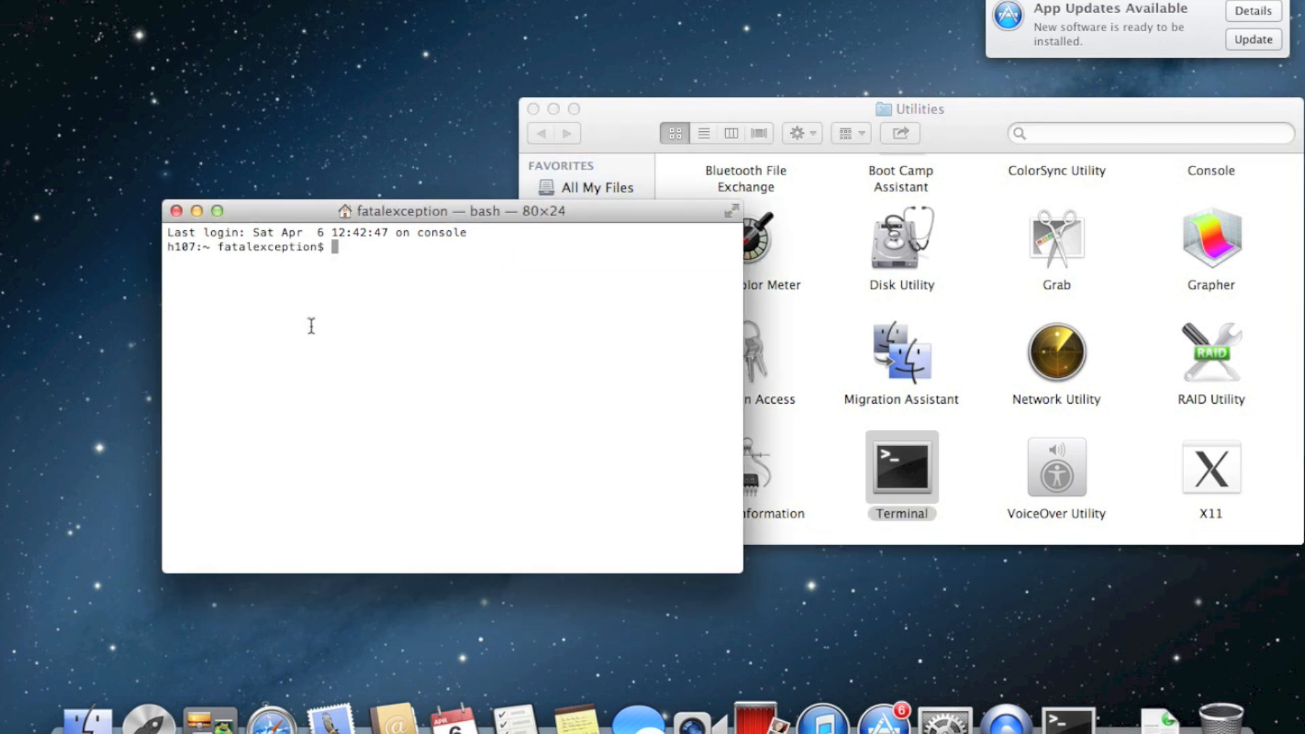
pyautogui.moveTo(437, 213); pyautogui.dragTo(328, 172)
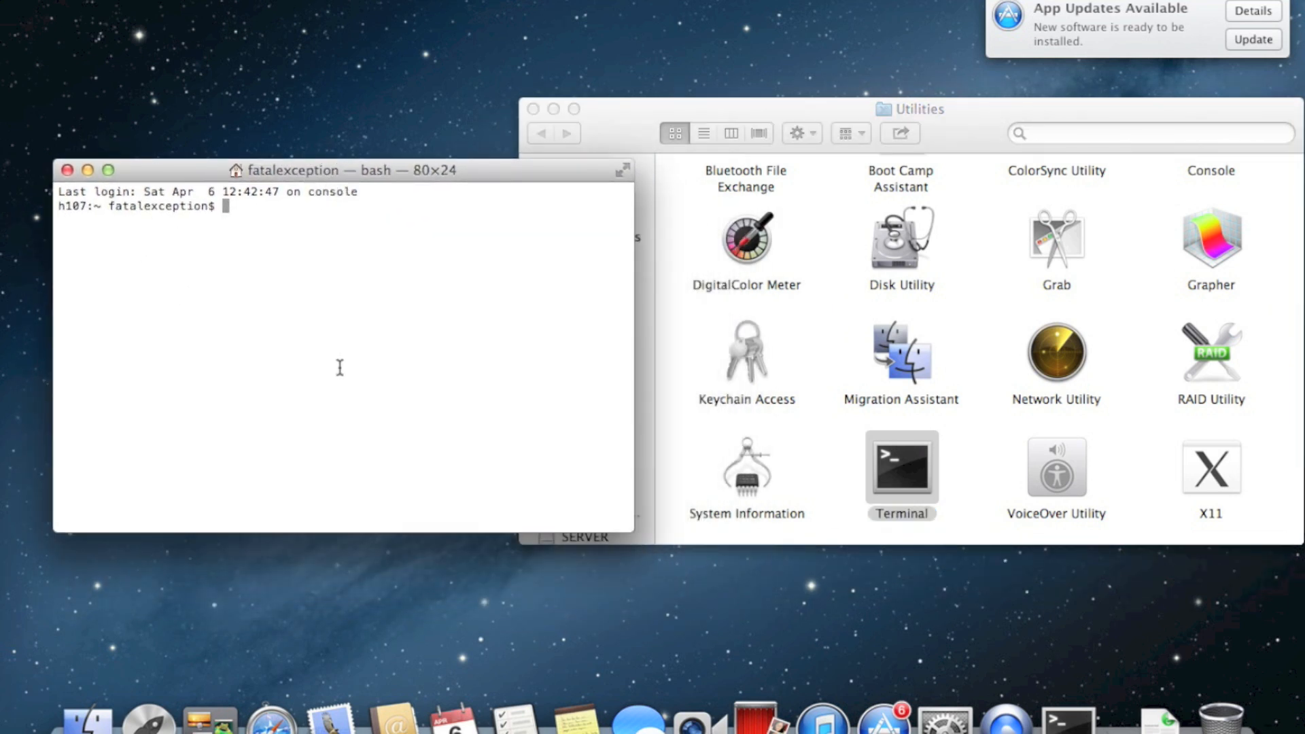
# Run sudo scutil --set HostName deploystudio and authorise it with the admin password
pyautogui.write('sudo ')
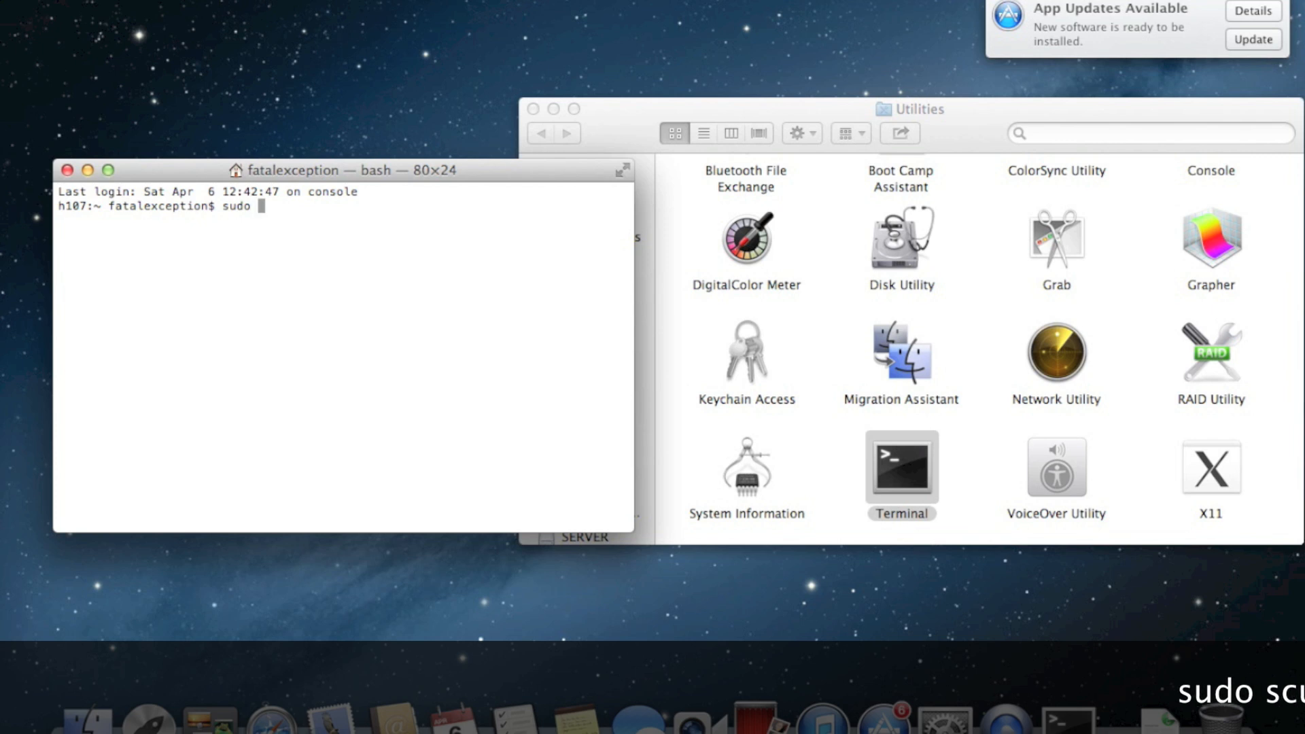
pyautogui.write('scutil --')
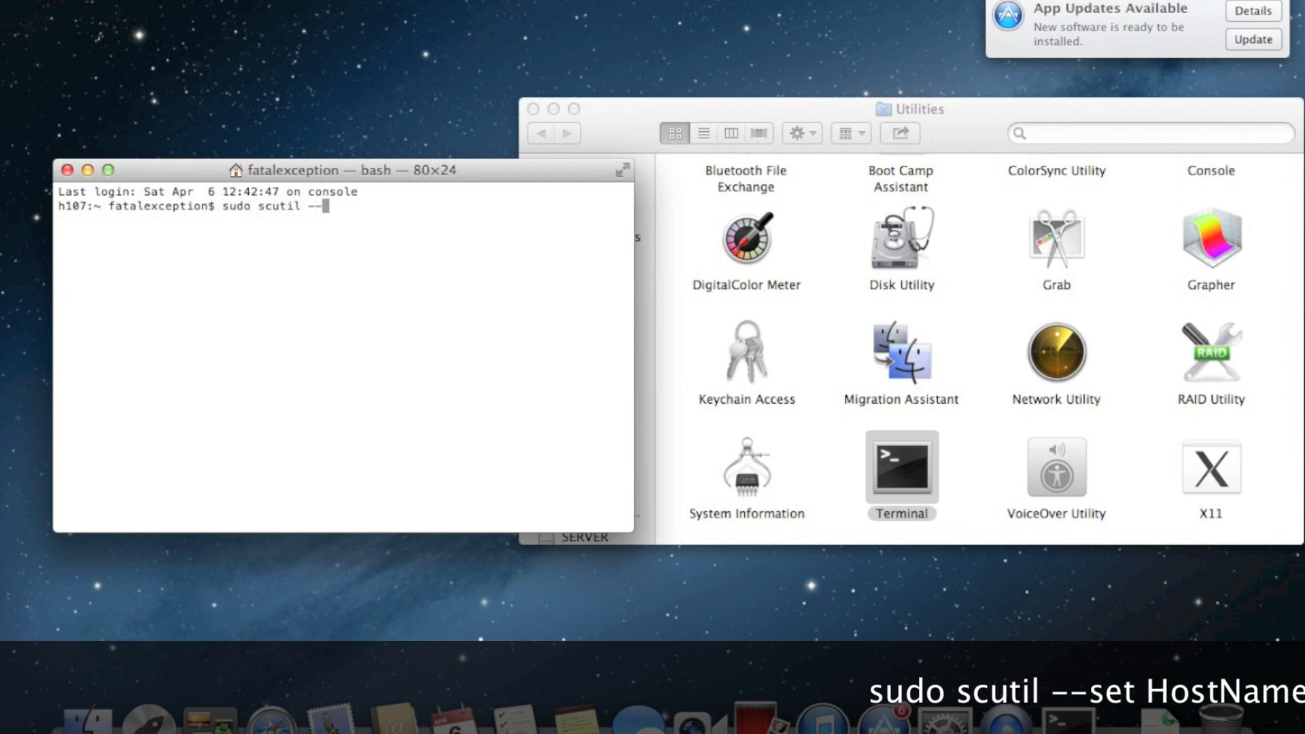
pyautogui.write('set Ho')
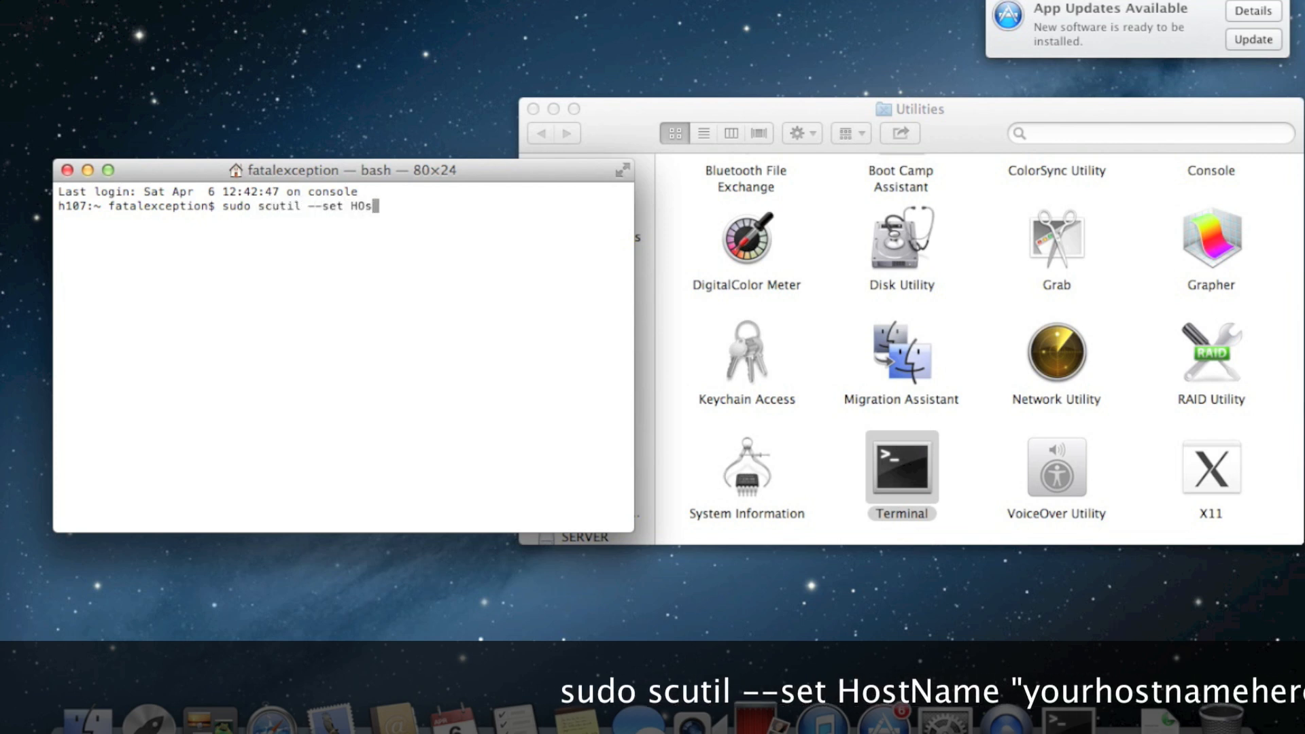
pyautogui.write('stName')
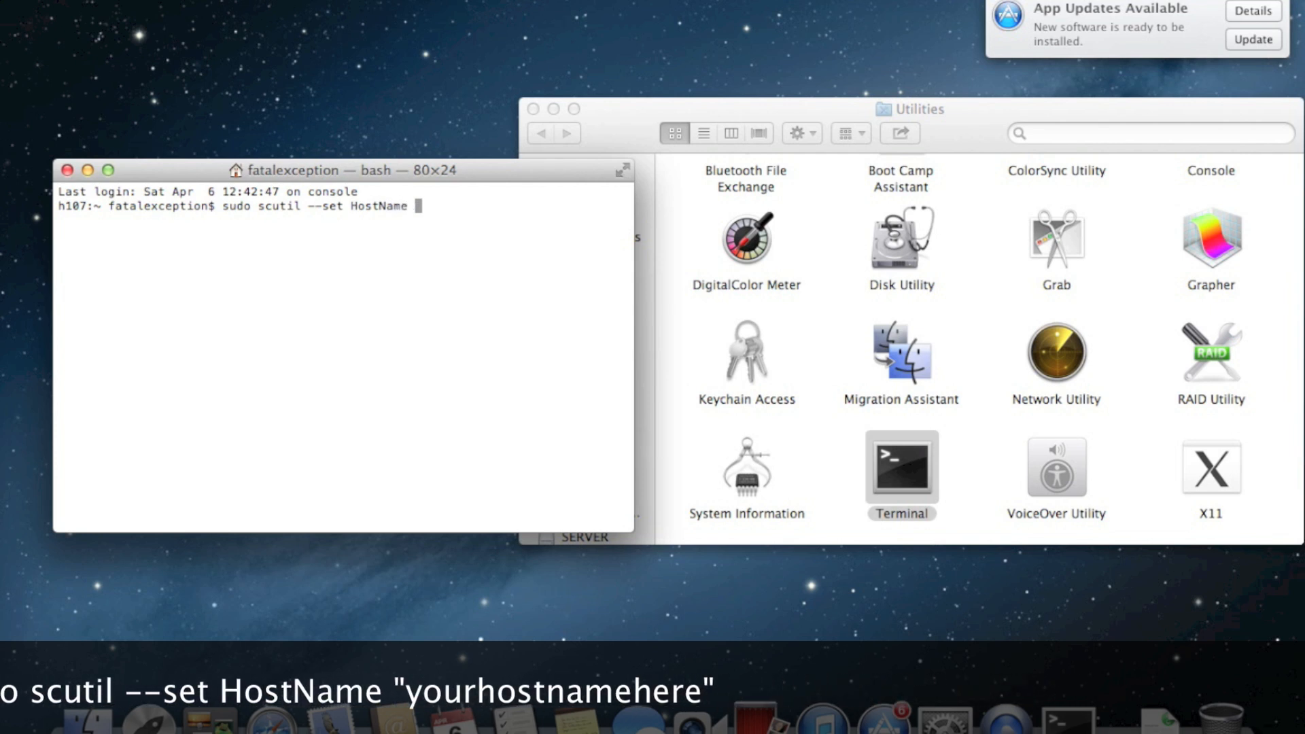
pyautogui.write(' de')
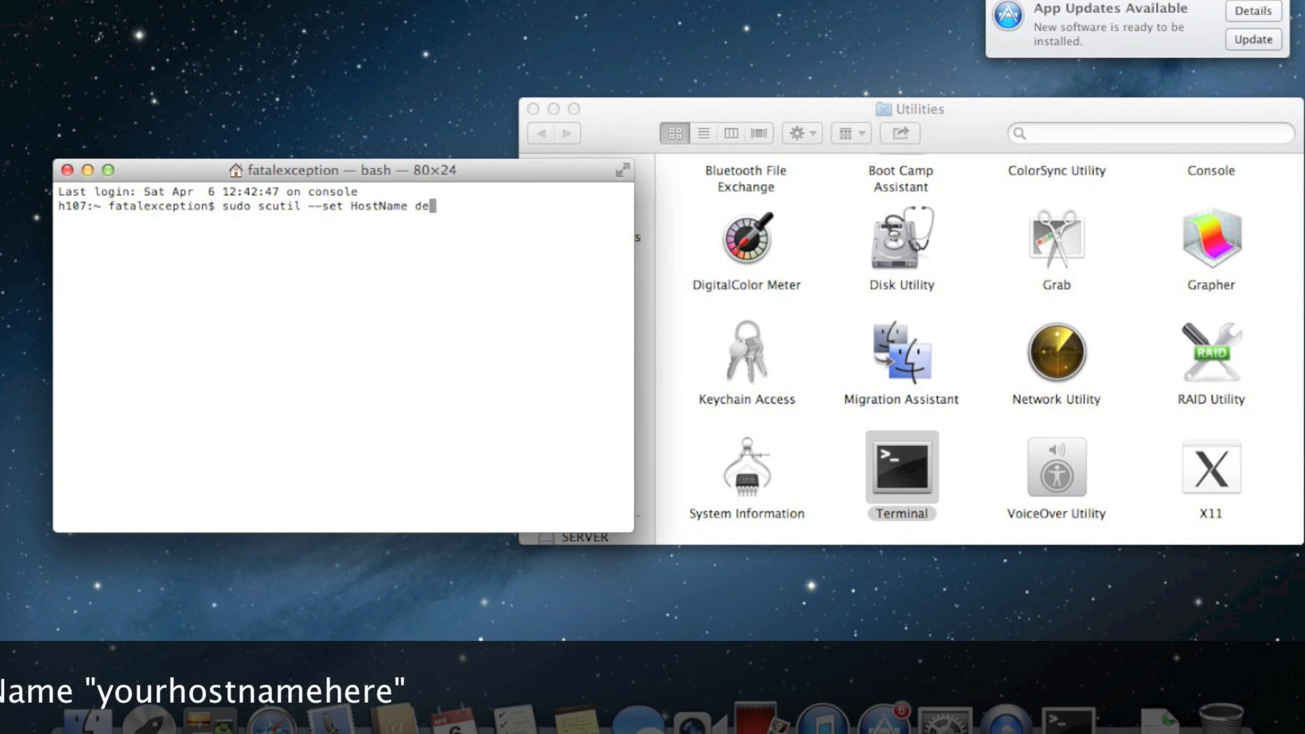
pyautogui.write('ploystudio')
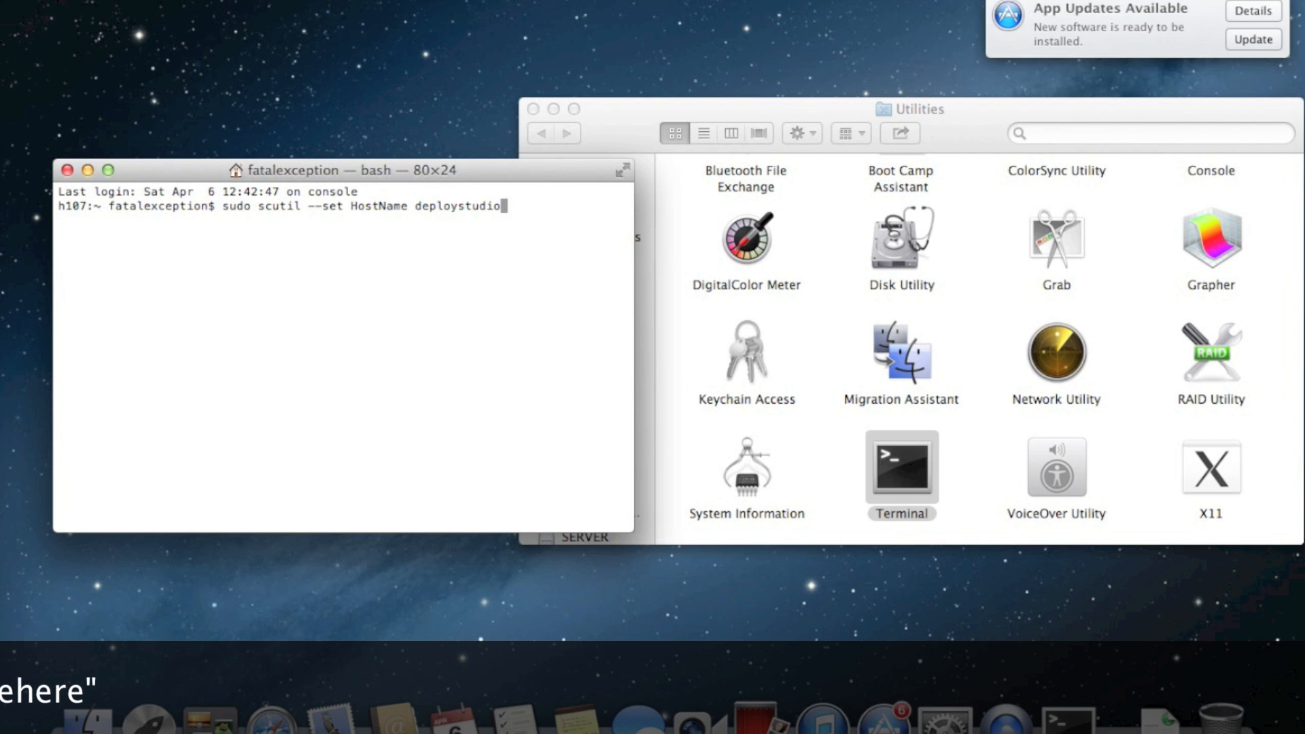
pyautogui.press('Return')
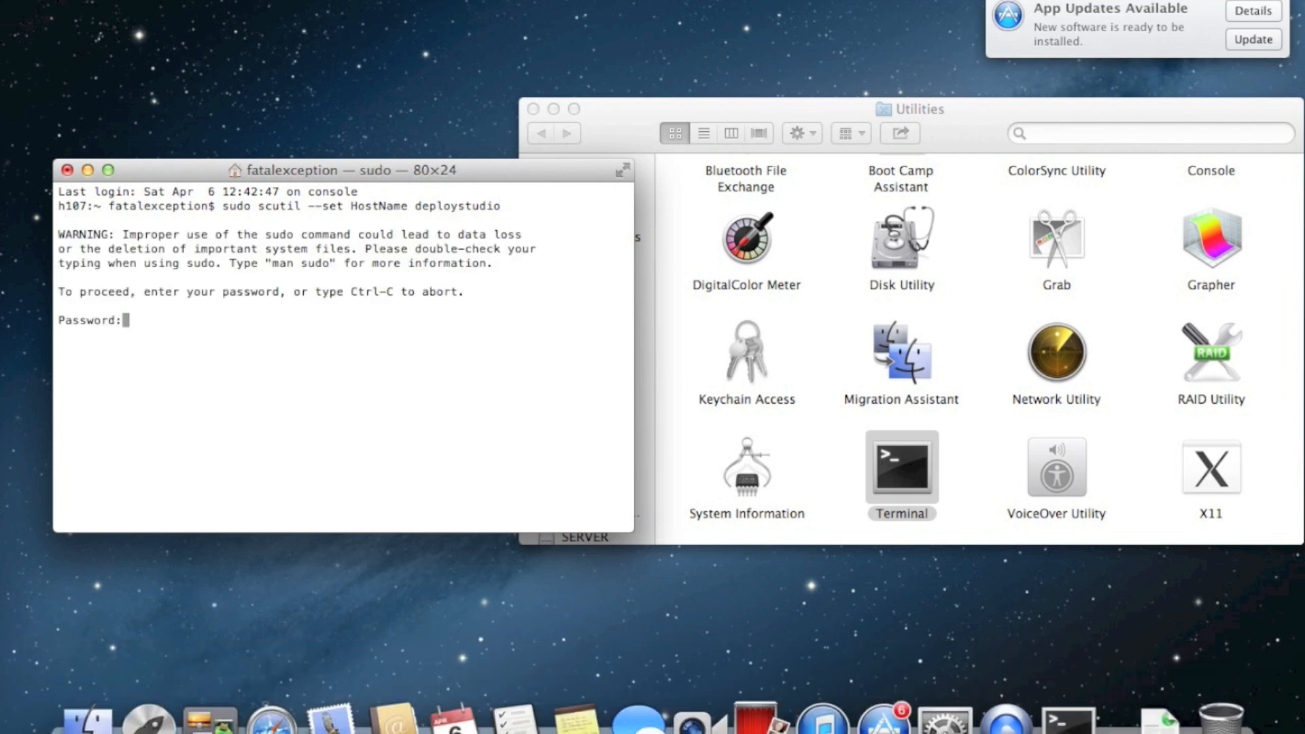
pyautogui.press('Return')
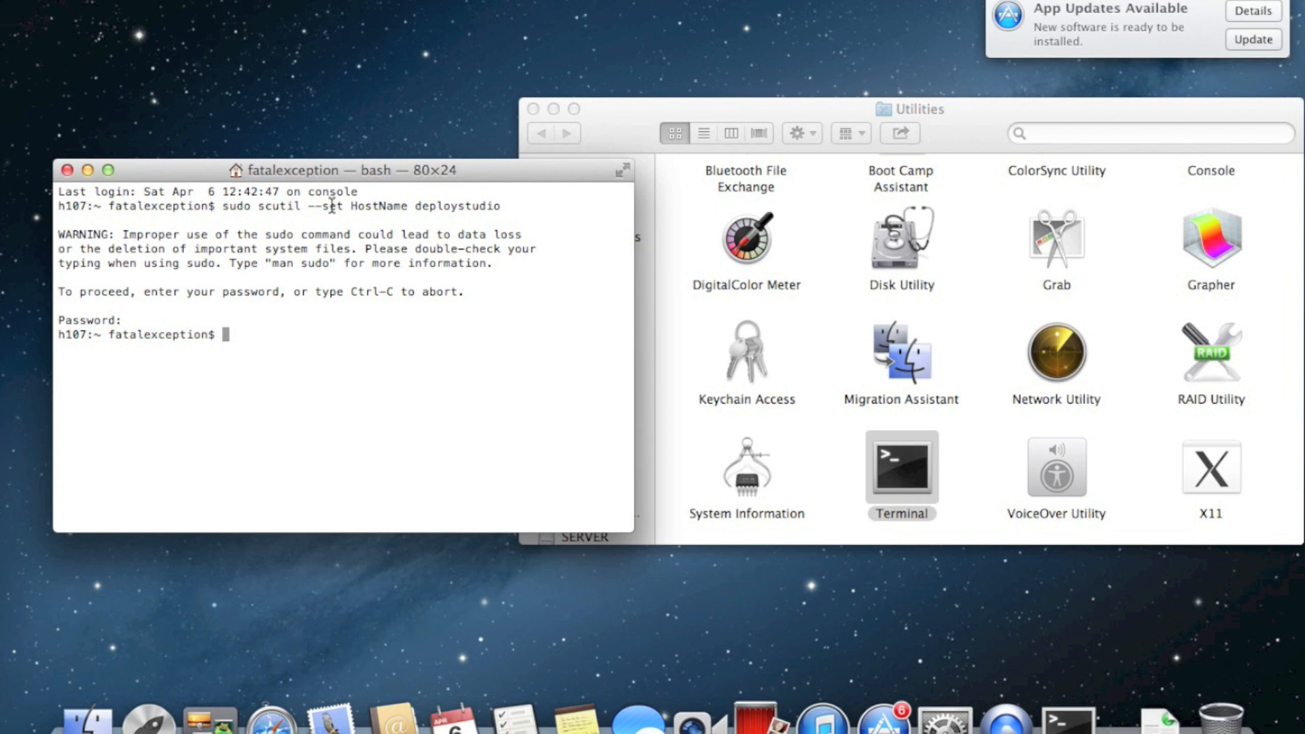
pyautogui.doubleClick(416, 206)
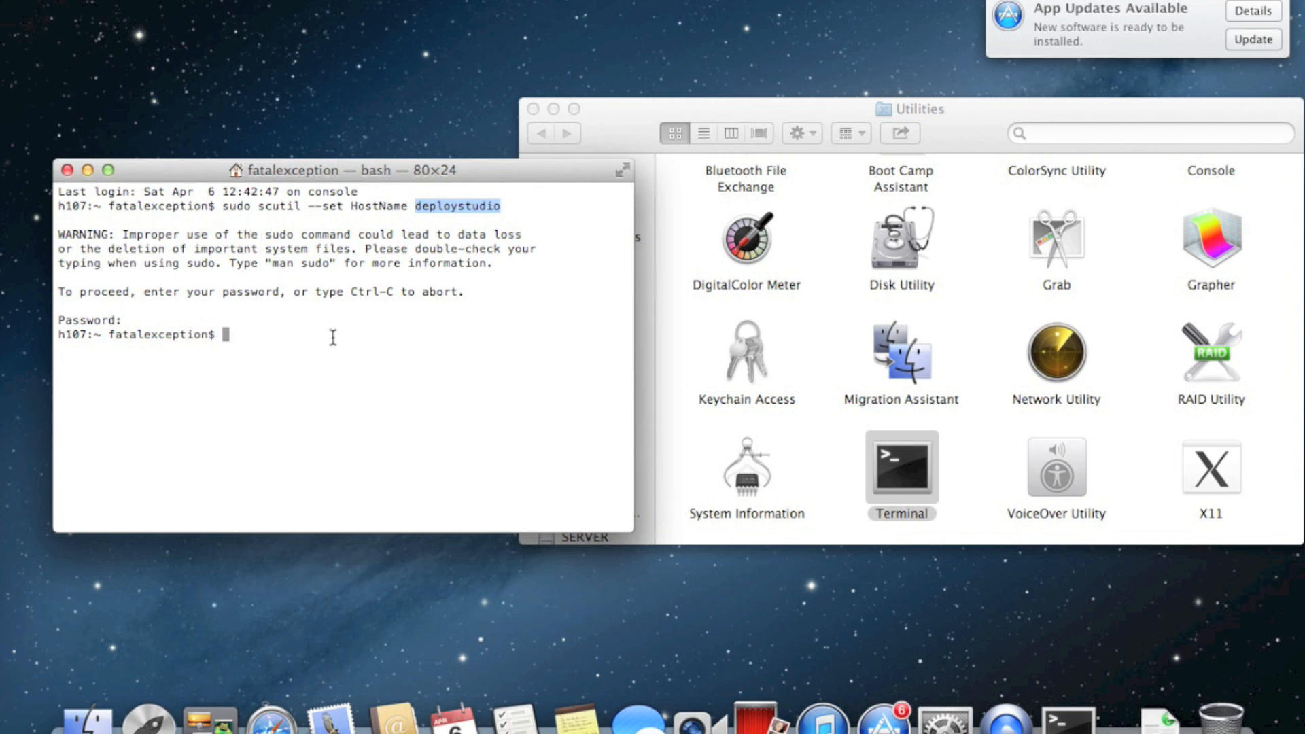
# Set LocalHostName and ComputerName to deploystudio by editing the recalled scutil command
pyautogui.press('Up')
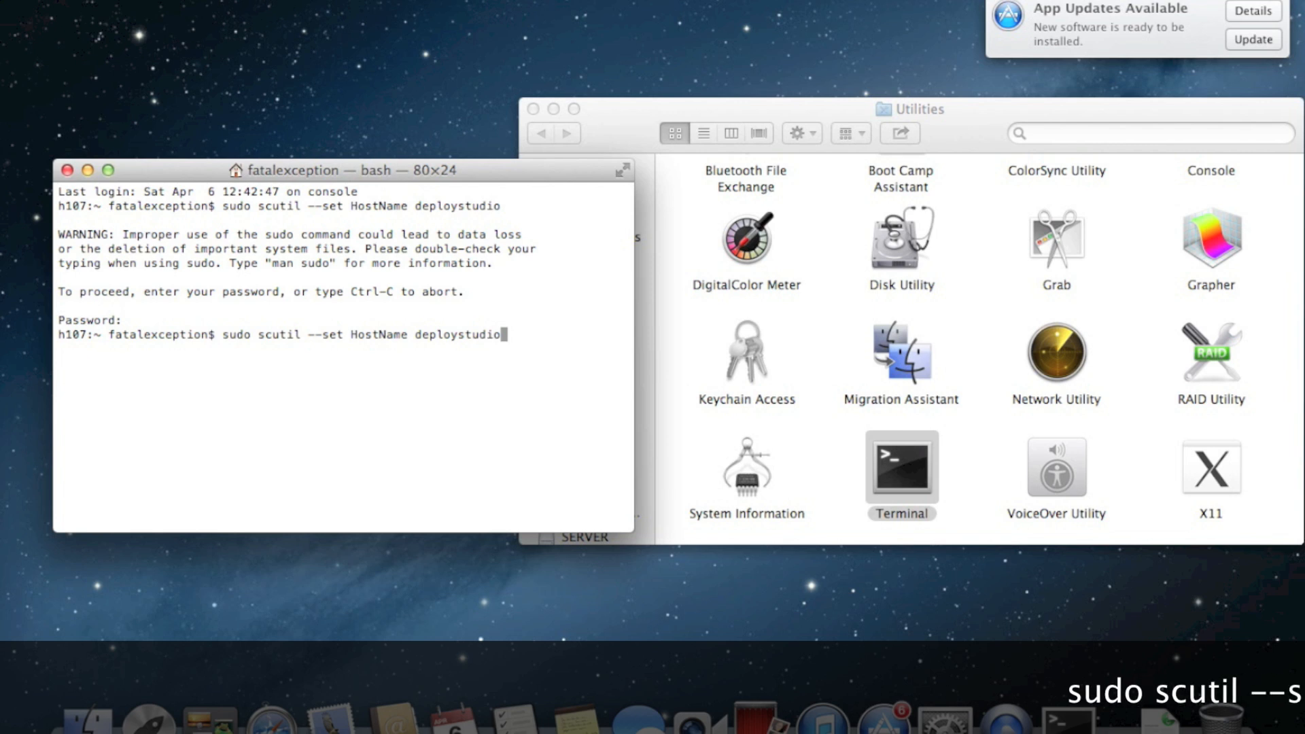
pyautogui.press('Left')
pyautogui.press('Left')
pyautogui.press('Left')
pyautogui.press('Left')
pyautogui.press('Left')
pyautogui.press('Left')
pyautogui.press('Left')
pyautogui.press('Left')
pyautogui.press('Left')
pyautogui.press('Left')
pyautogui.press('Left')
pyautogui.press('Left')
pyautogui.press('Left')
pyautogui.press('Left')
pyautogui.press('Left')
pyautogui.press('Left')
pyautogui.press('Left')
pyautogui.press('Left')
pyautogui.press('Left')
pyautogui.press('Left')
pyautogui.press('Left')
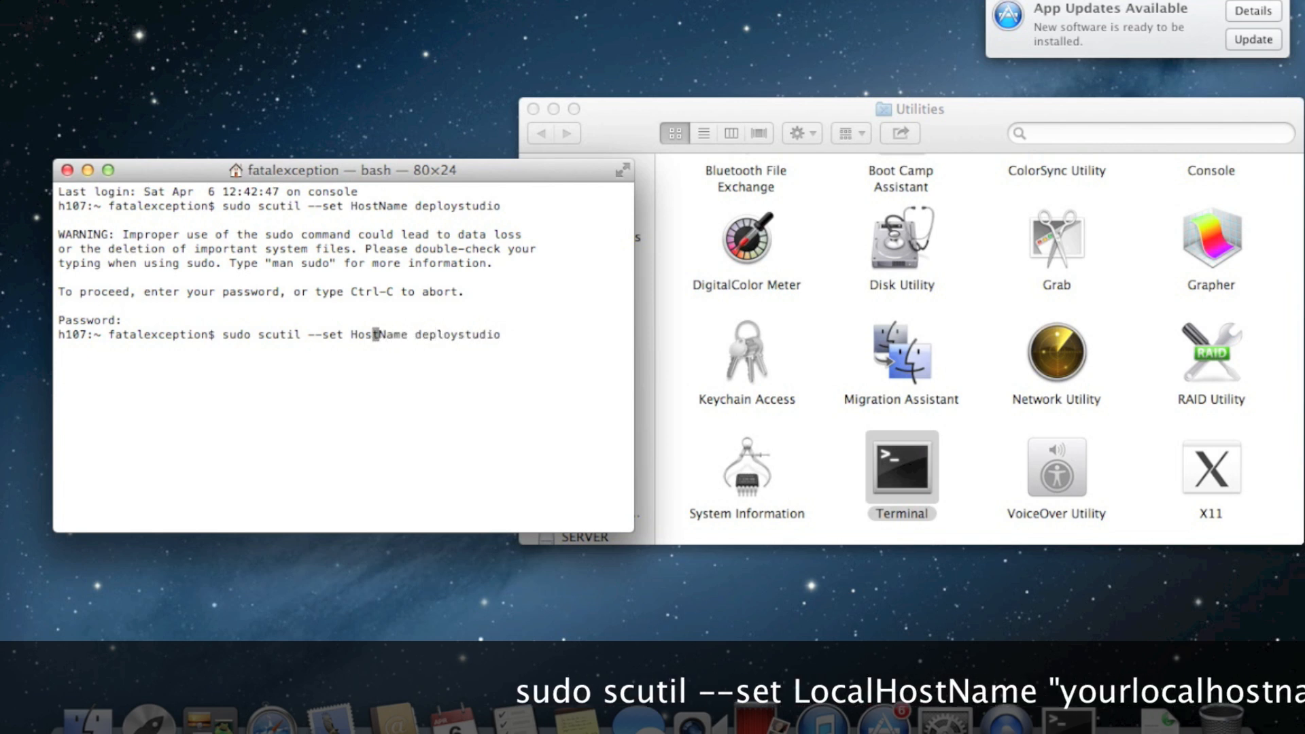
pyautogui.write('Local')
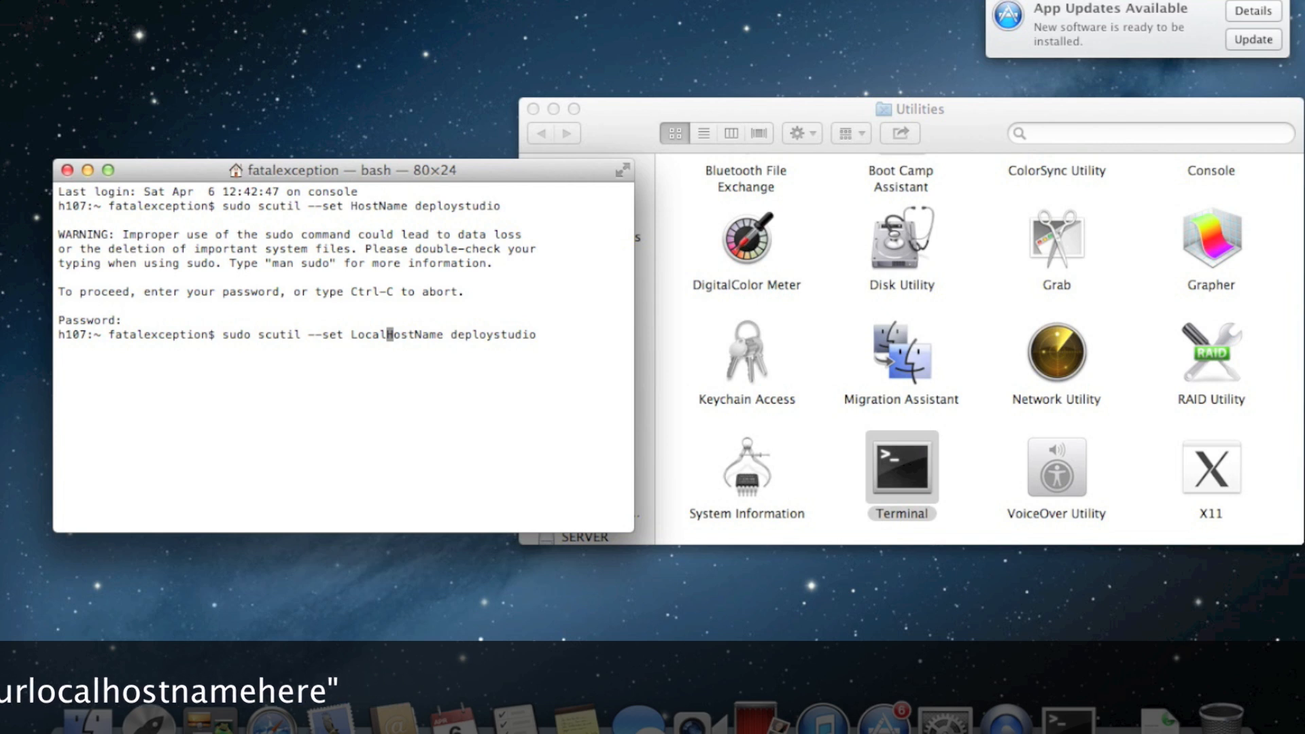
pyautogui.press('Return')
pyautogui.press('Up')
pyautogui.press('Left')
pyautogui.press('Left')
pyautogui.press('Left')
pyautogui.press('Left')
pyautogui.press('Left')
pyautogui.press('Left')
pyautogui.press('Left')
pyautogui.press('Left')
pyautogui.press('Left')
pyautogui.press('Left')
pyautogui.press('Left')
pyautogui.press('Left')
pyautogui.press('Left')
pyautogui.press('Left')
pyautogui.press('Left')
pyautogui.press('Left')
pyautogui.press('Left')
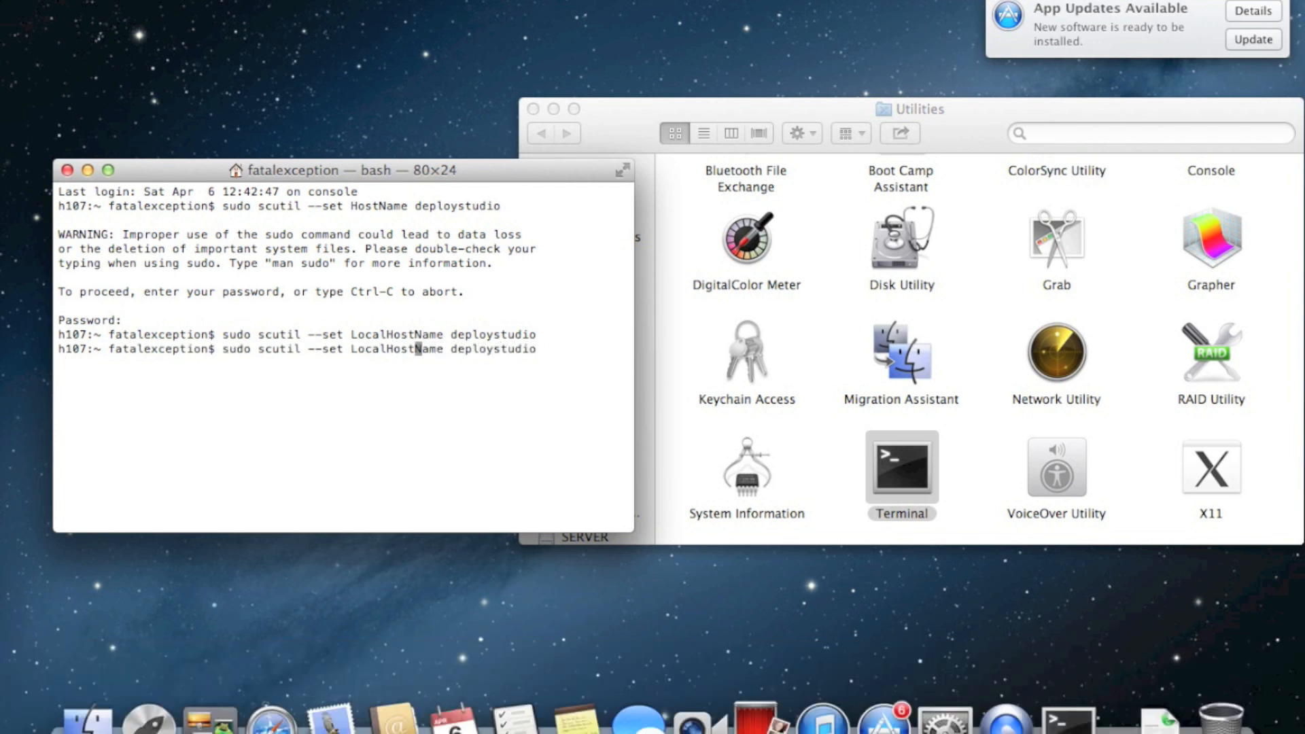
pyautogui.press('BackSpace')
pyautogui.press('BackSpace')
pyautogui.press('BackSpace')
pyautogui.press('BackSpace')
pyautogui.press('BackSpace')
pyautogui.press('BackSpace')
pyautogui.press('BackSpace')
pyautogui.press('BackSpace')
pyautogui.press('BackSpace')
pyautogui.write('Computer')
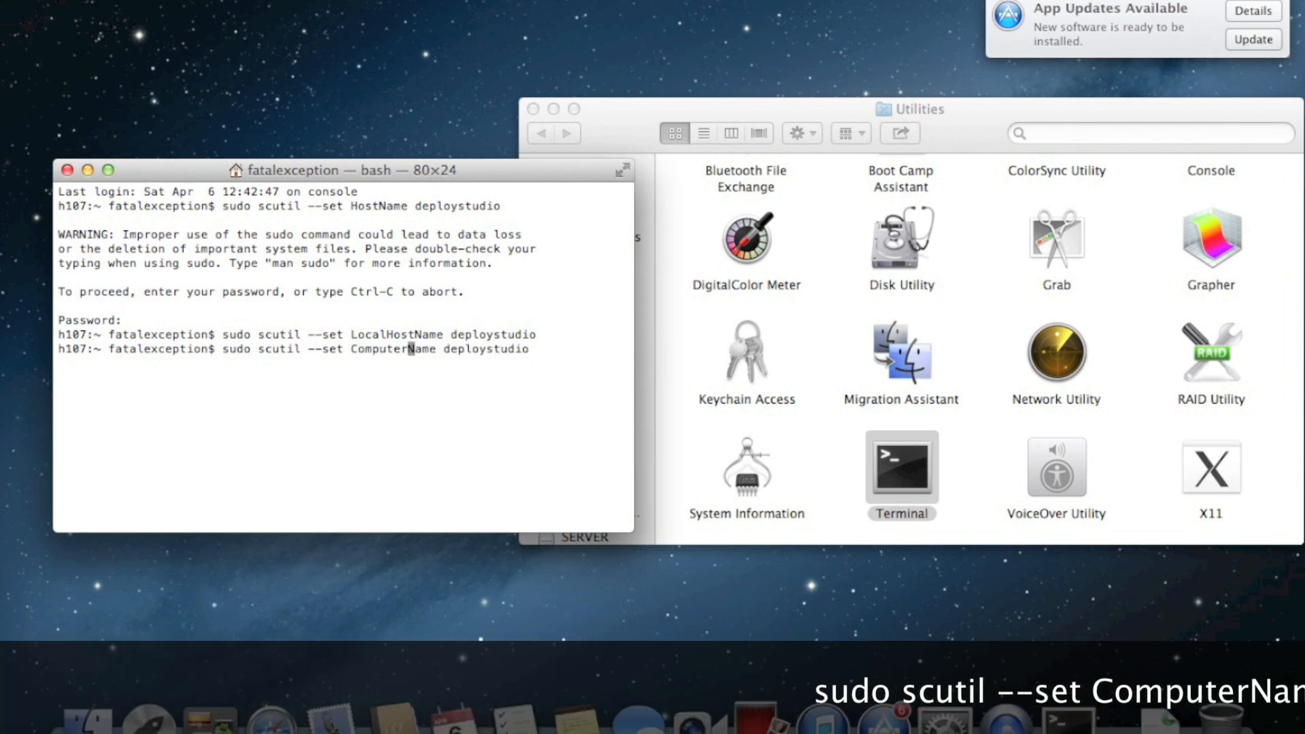
pyautogui.press('Return')
# Exit and close Terminal, then open a new session whose prompt shows deploystudio
pyautogui.write('exit')
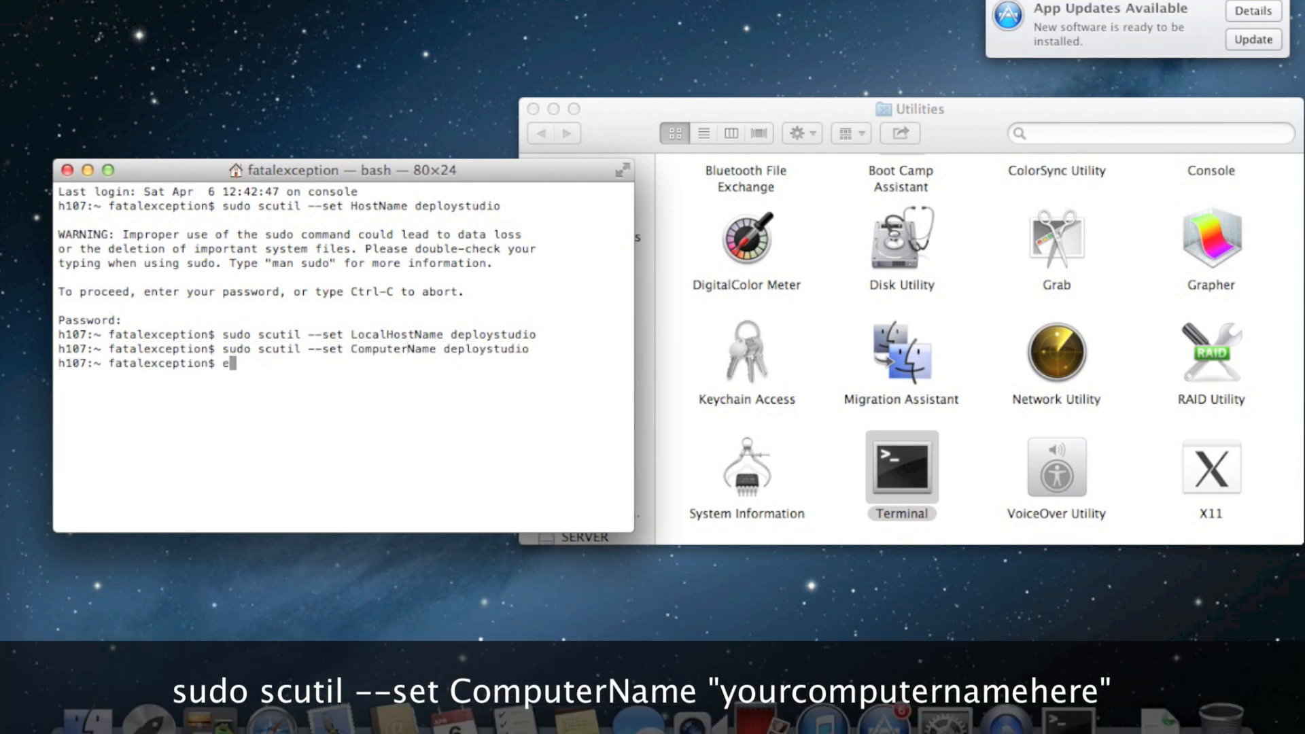
pyautogui.press('Return')
pyautogui.press('super+w')
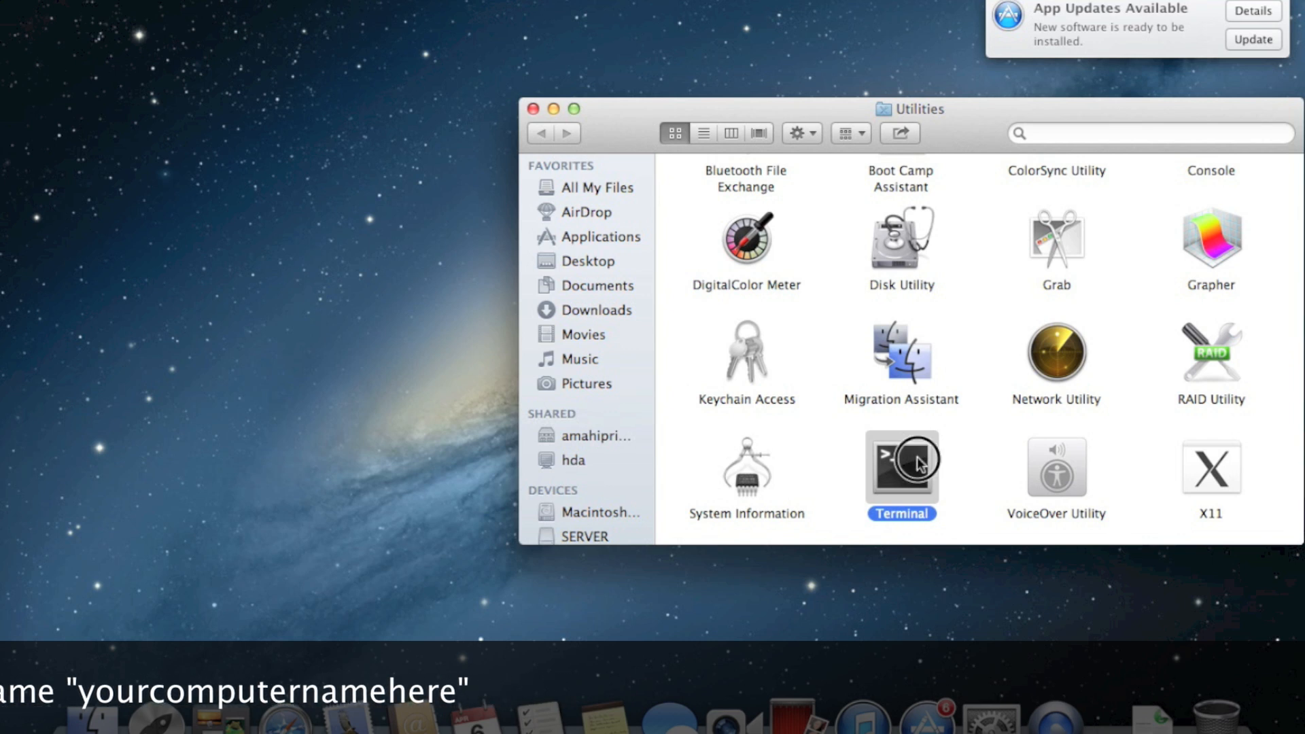
pyautogui.doubleClick(916, 456)
pyautogui.moveTo(395, 176)
pyautogui.mouseDown()
pyautogui.moveTo(452, 197)
pyautogui.moveTo(414, 187)
pyautogui.mouseUp()
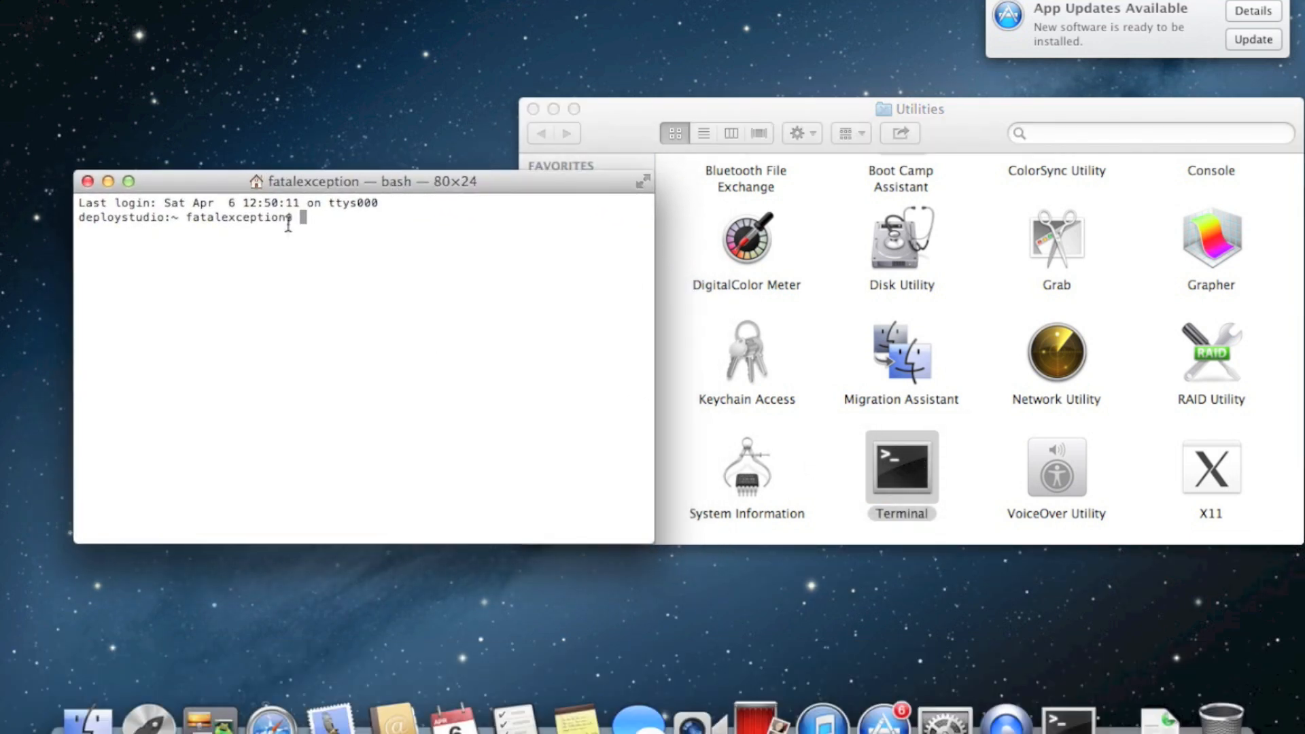
pyautogui.doubleClick(135, 224)
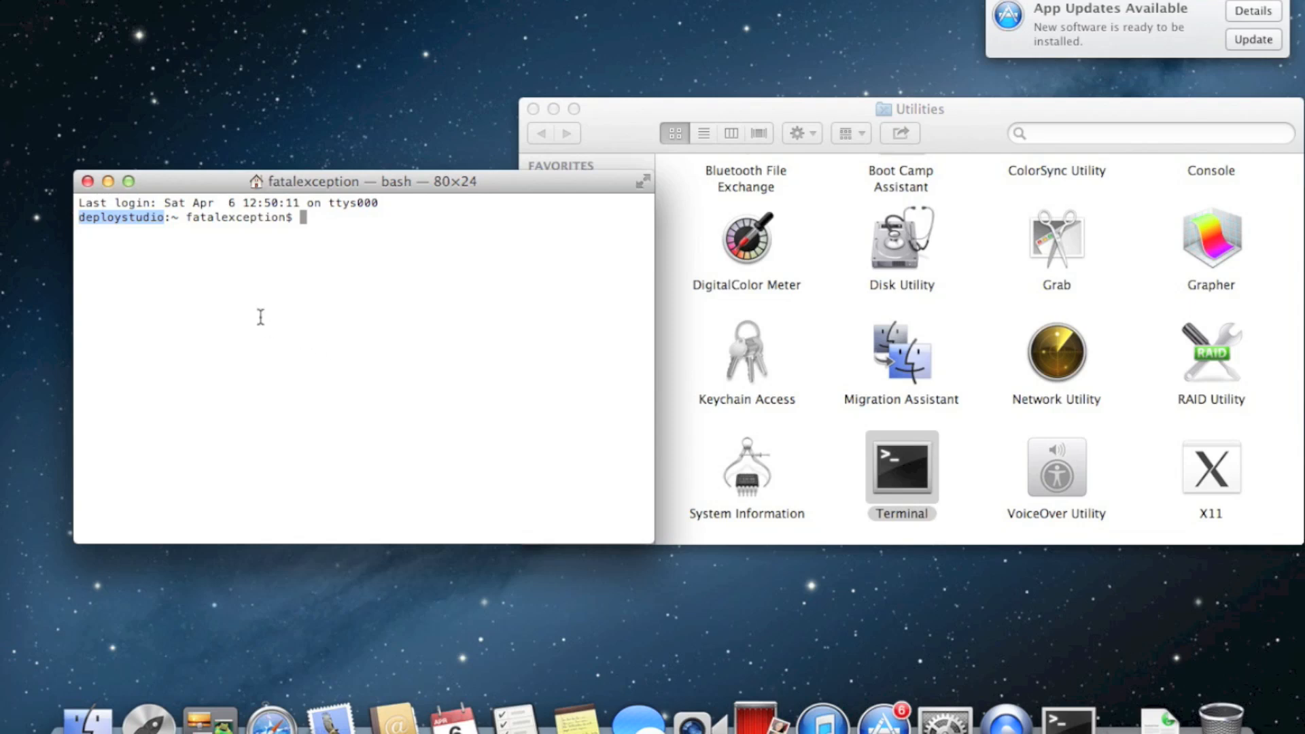
pyautogui.moveTo(392, 191); pyautogui.dragTo(345, 222)
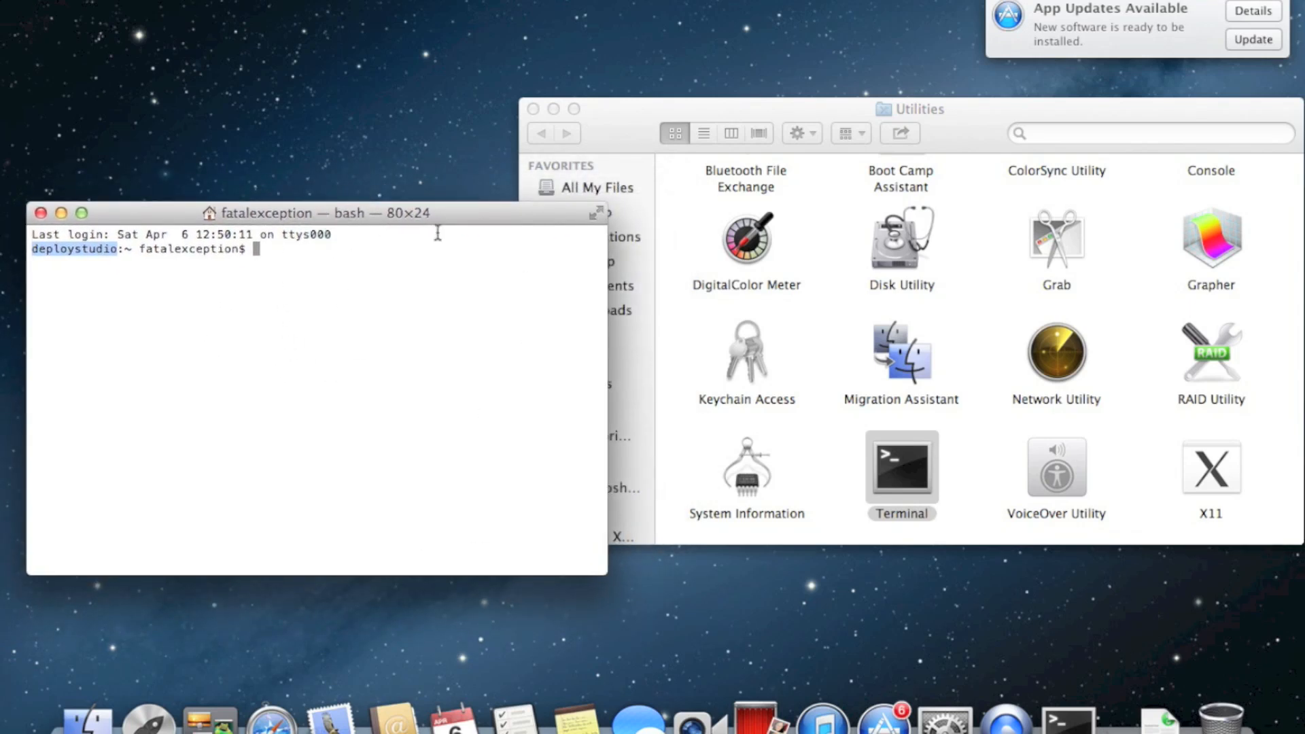
pyautogui.click(460, 446)
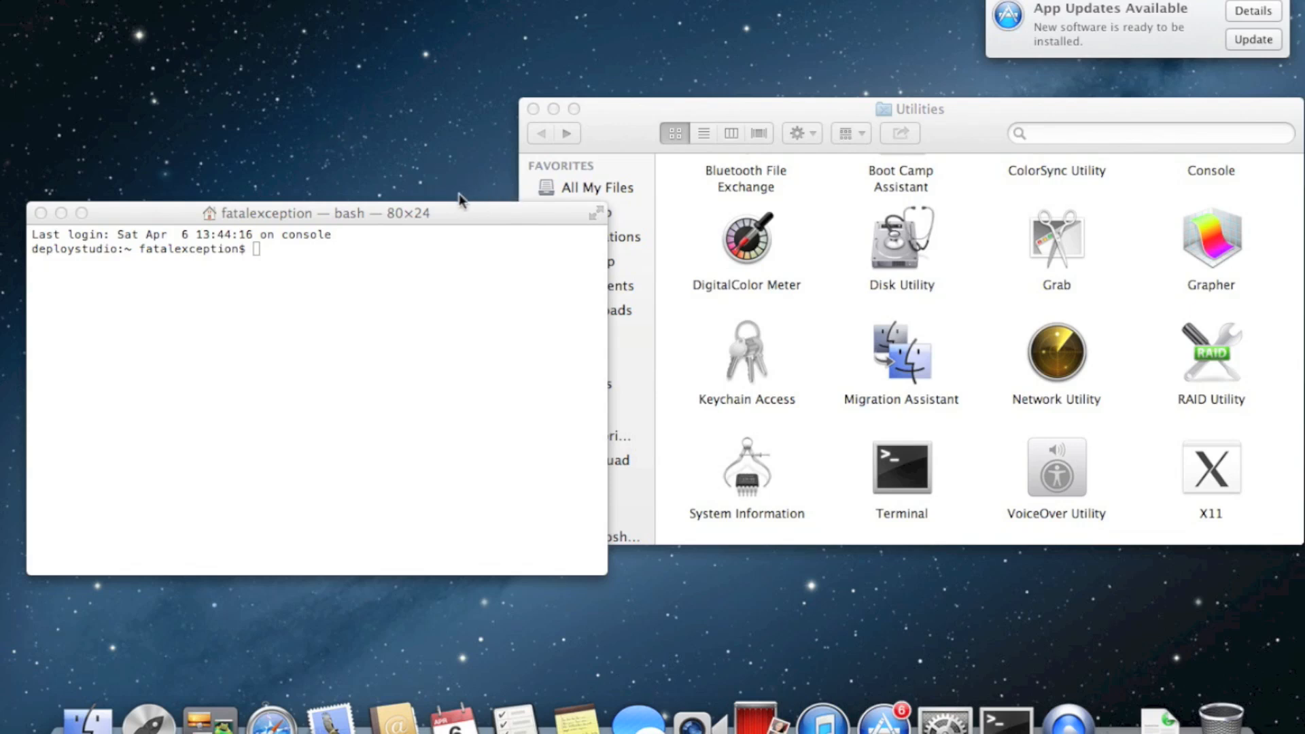
pyautogui.moveTo(437, 217); pyautogui.dragTo(437, 308)
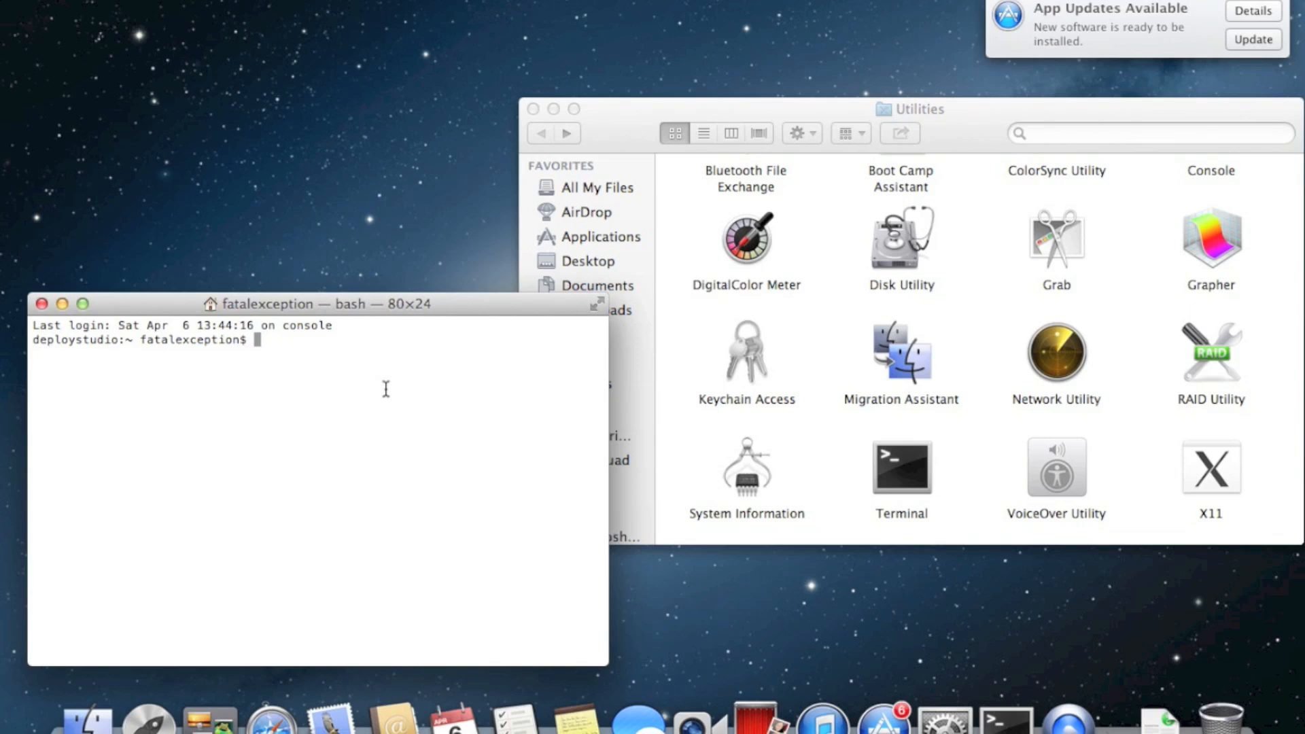
pyautogui.doubleClick(67, 339)
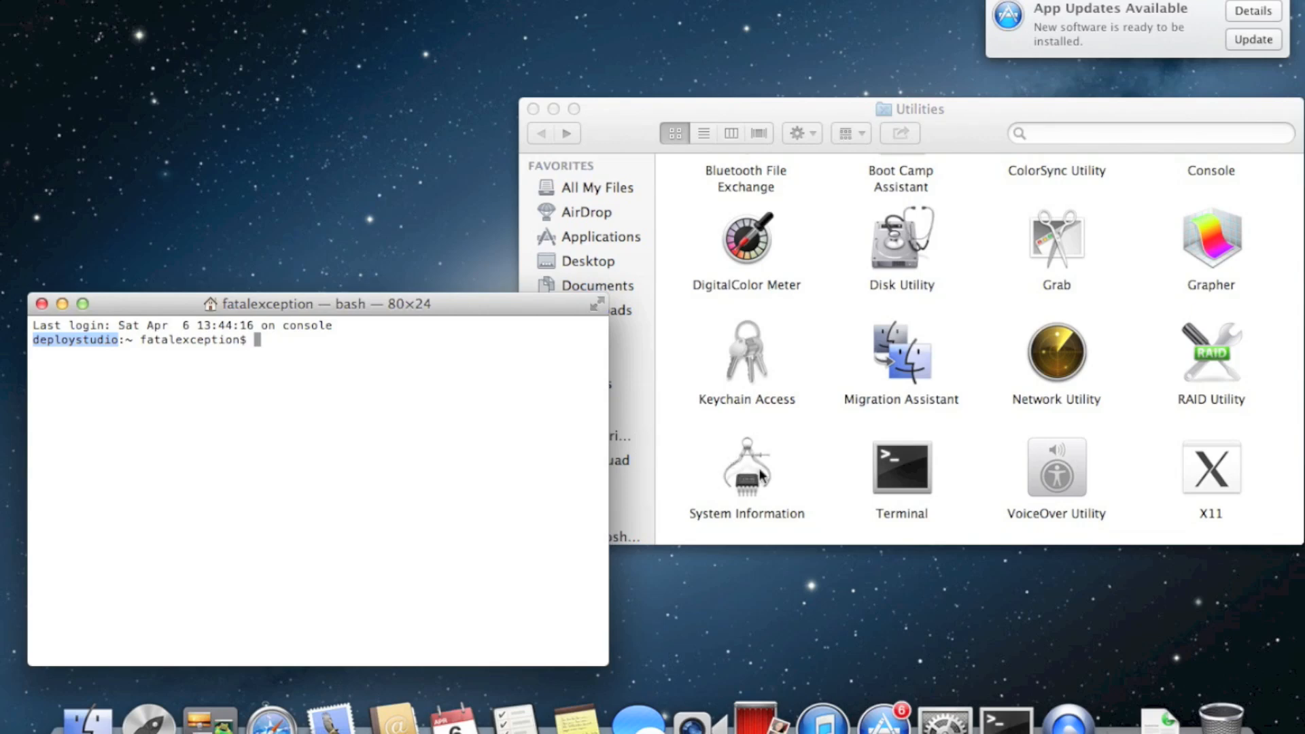
# Check the Ethernet IPv4 settings showing 192.168.2.89 in Network preferences, then quit System Preferences
pyautogui.click(945, 716)
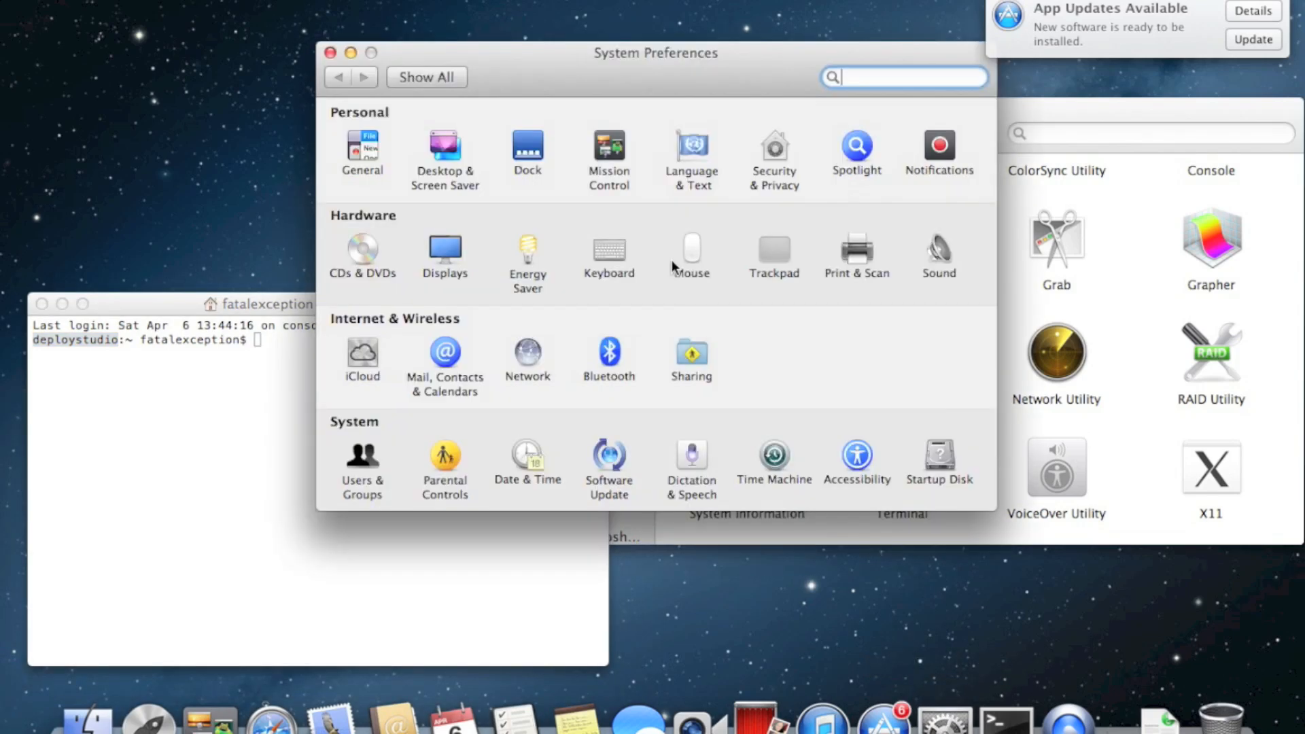
pyautogui.moveTo(681, 82); pyautogui.dragTo(710, 111)
pyautogui.click(574, 457)
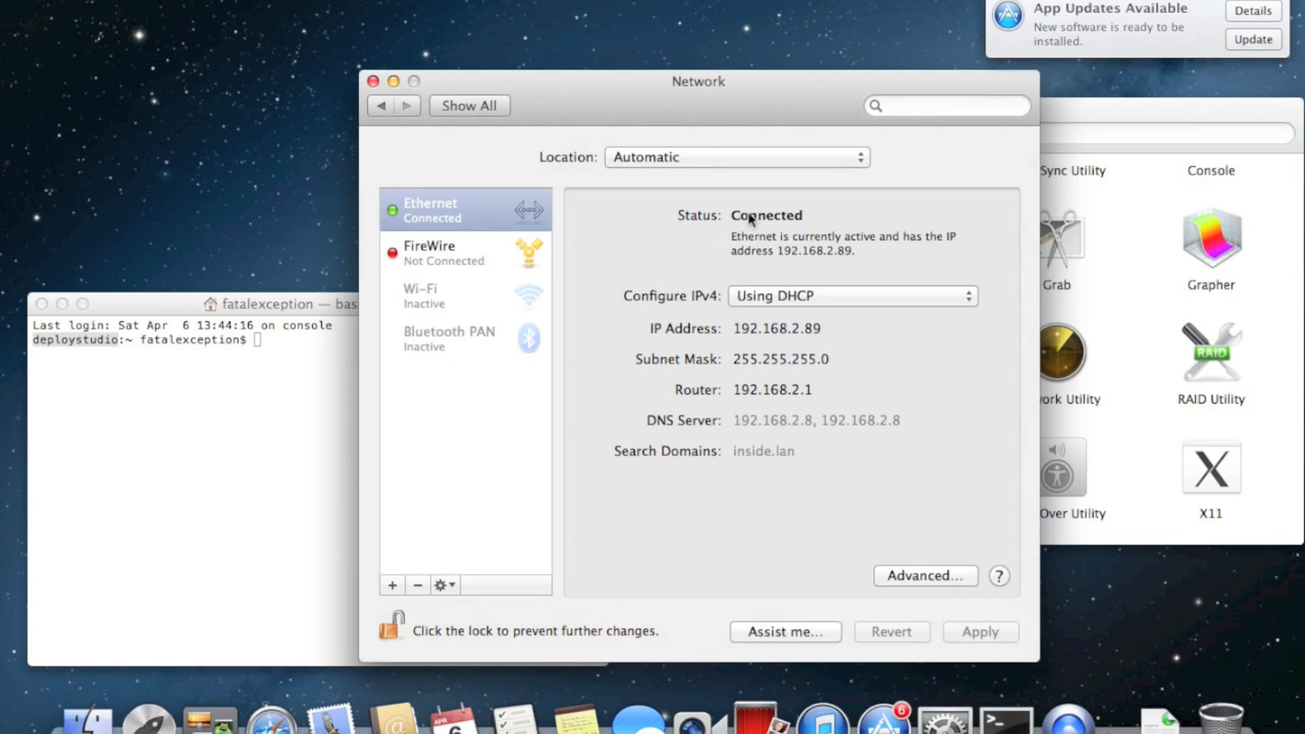
pyautogui.click(791, 299)
pyautogui.click(807, 356)
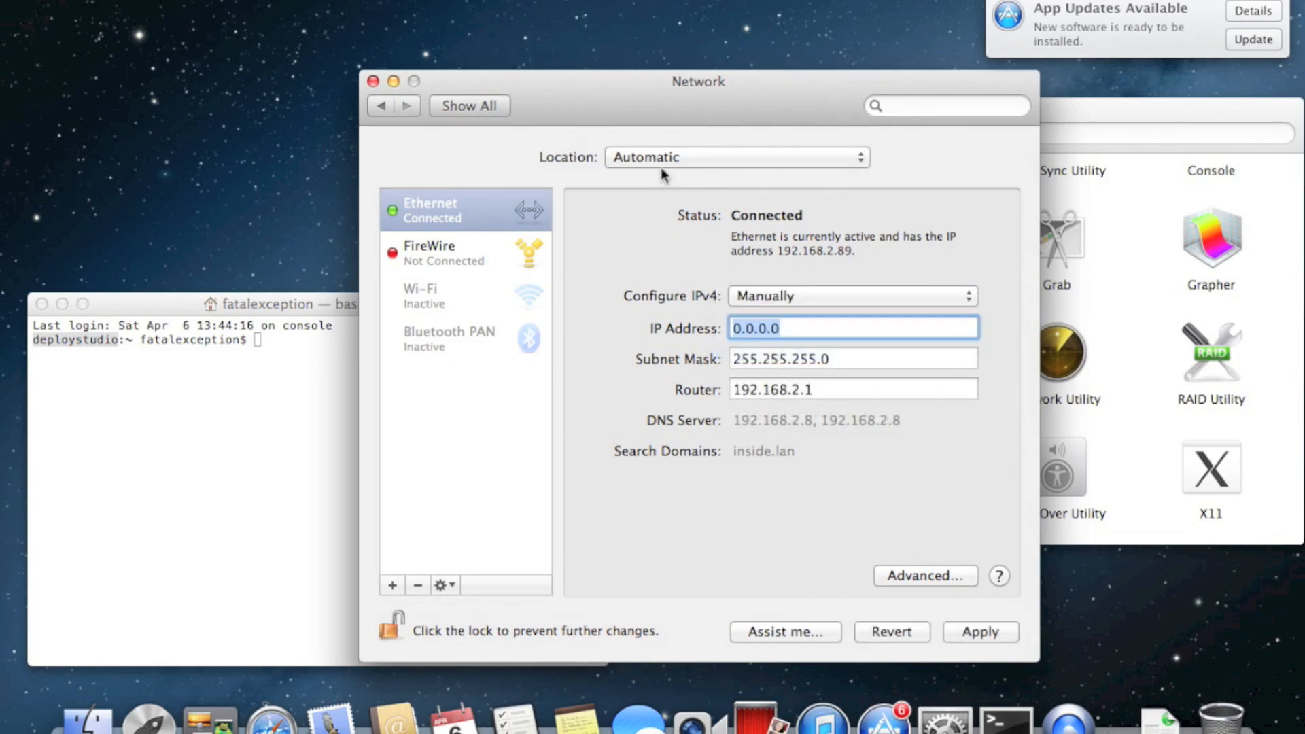
pyautogui.click(487, 102)
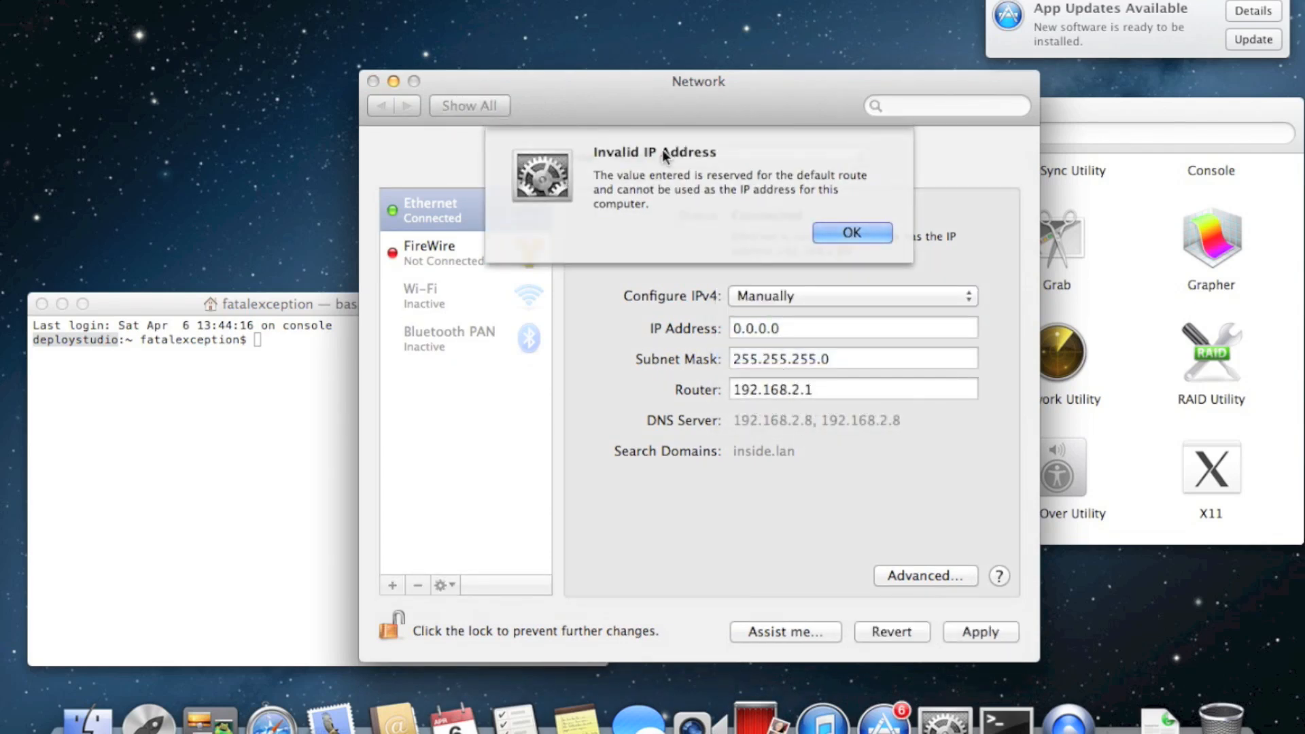
pyautogui.click(831, 227)
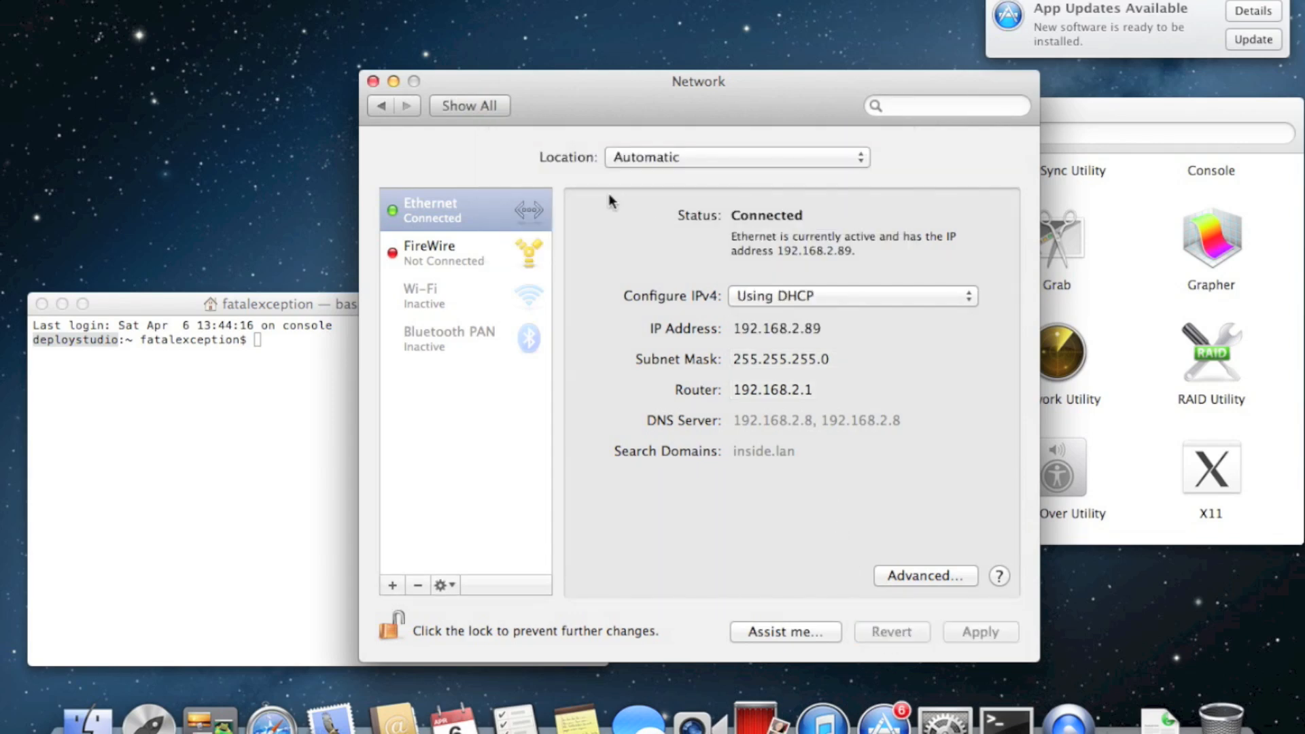
pyautogui.press('super+q')
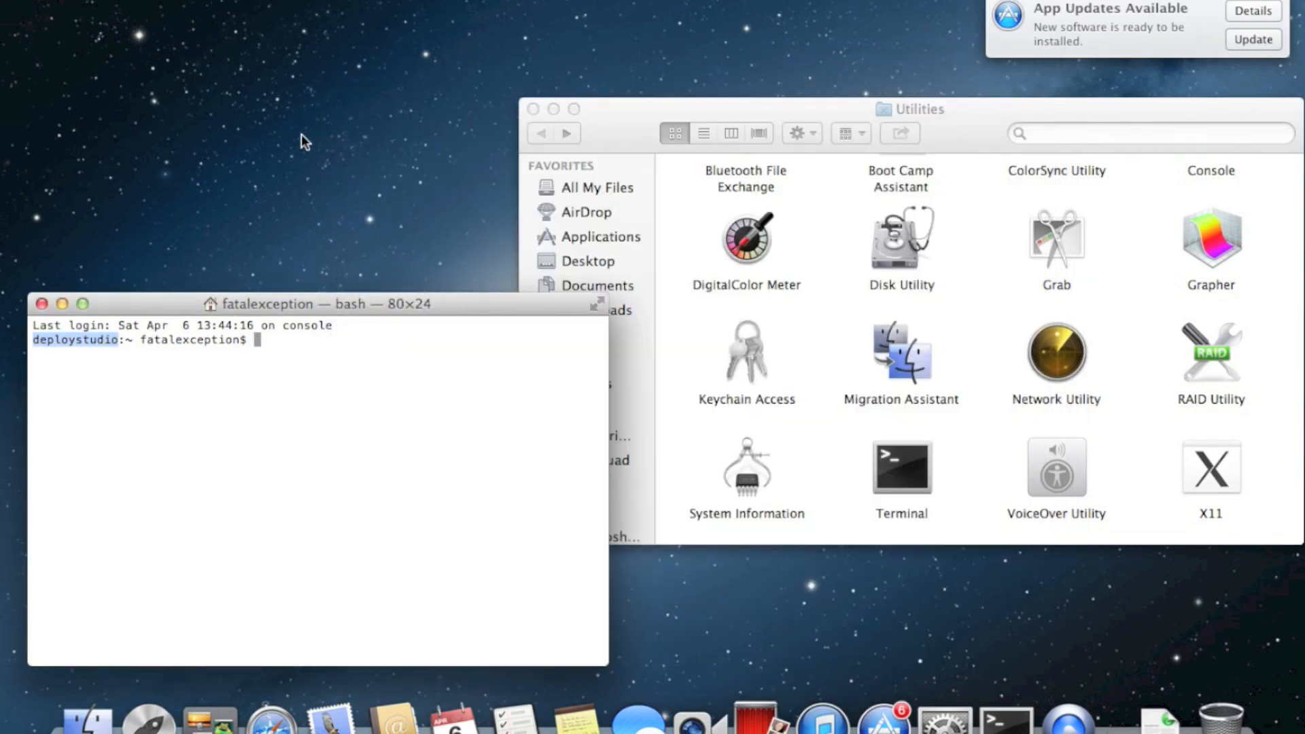
# Ping deploystudio.inside.lan until it replies from 192.168.2.89 with 0% loss, then stop it
pyautogui.click(339, 130)
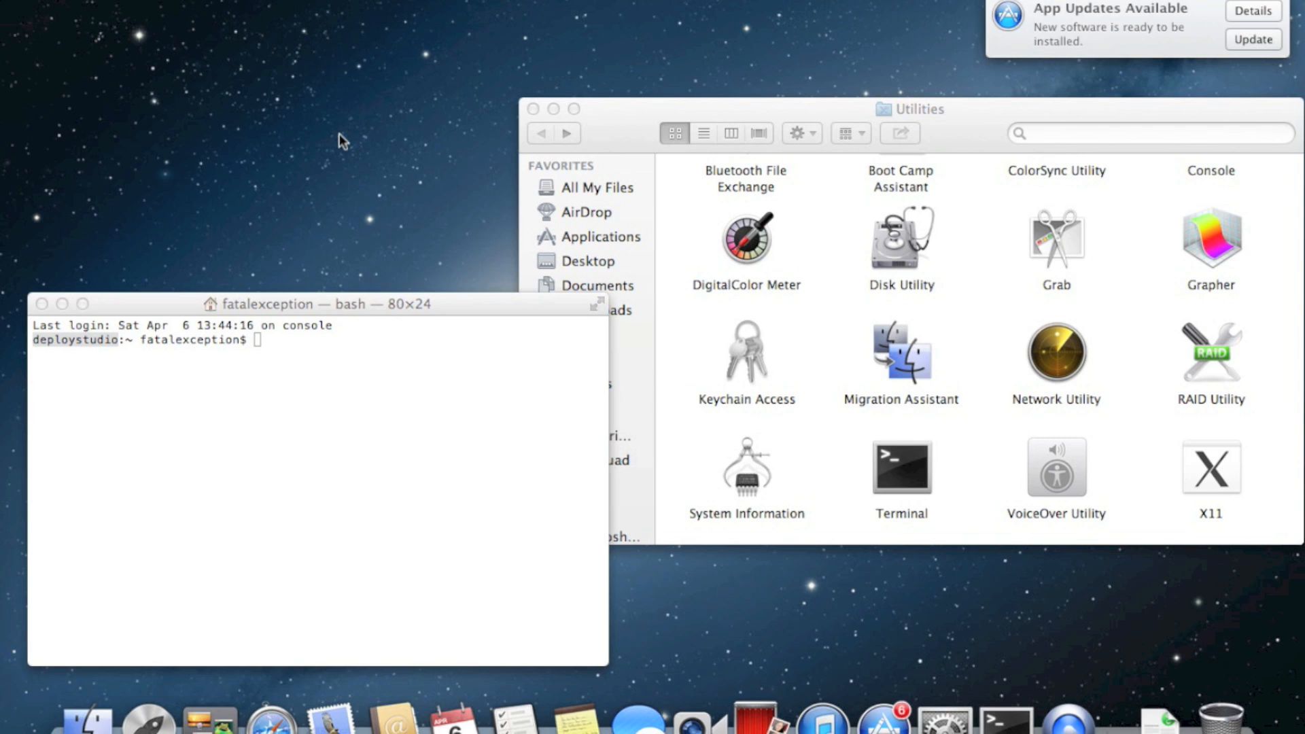
pyautogui.click(355, 518)
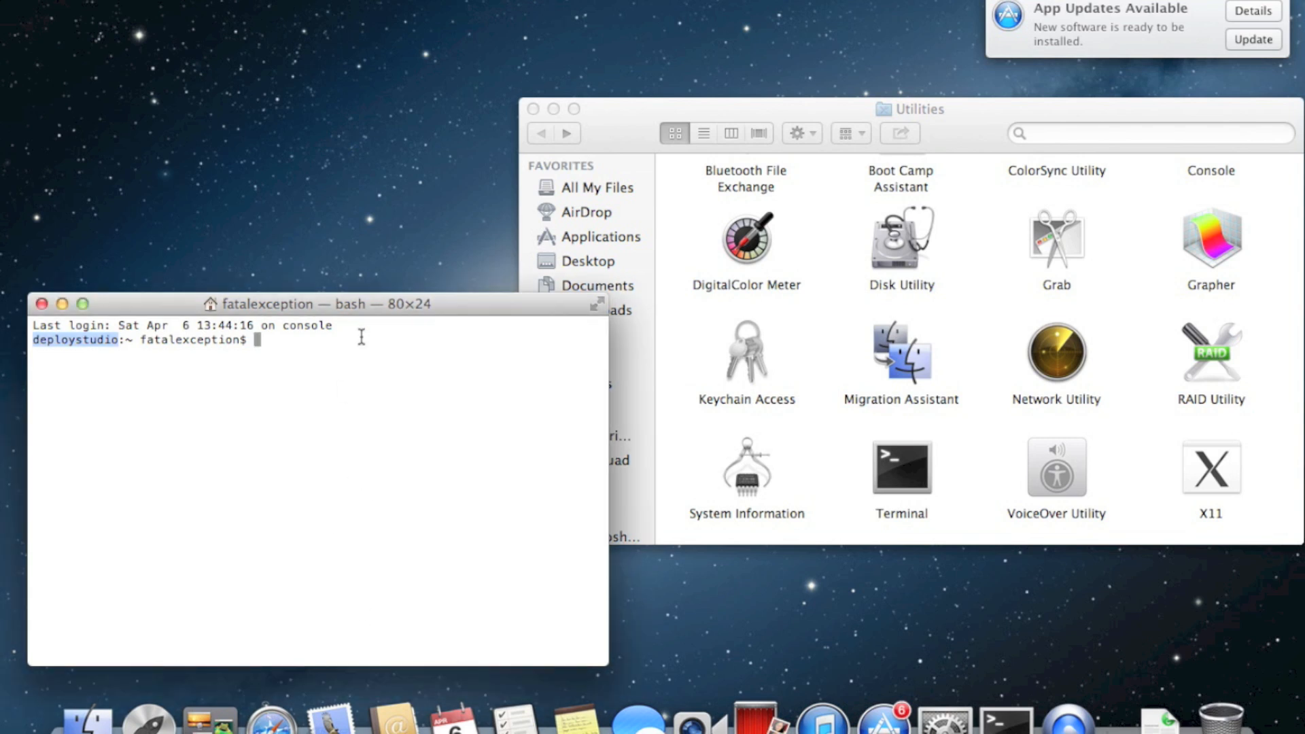
pyautogui.click(350, 357)
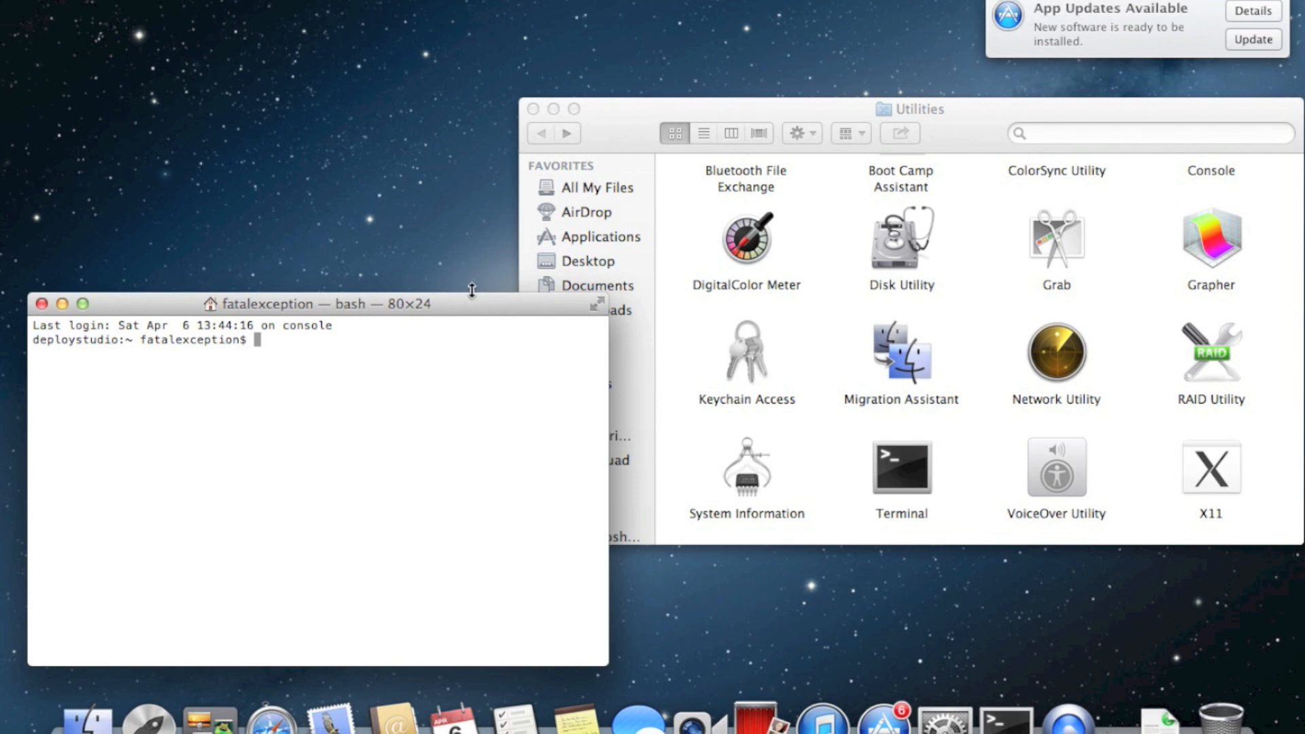
pyautogui.click(447, 303)
pyautogui.moveTo(447, 303); pyautogui.dragTo(451, 288)
pyautogui.write('ping')
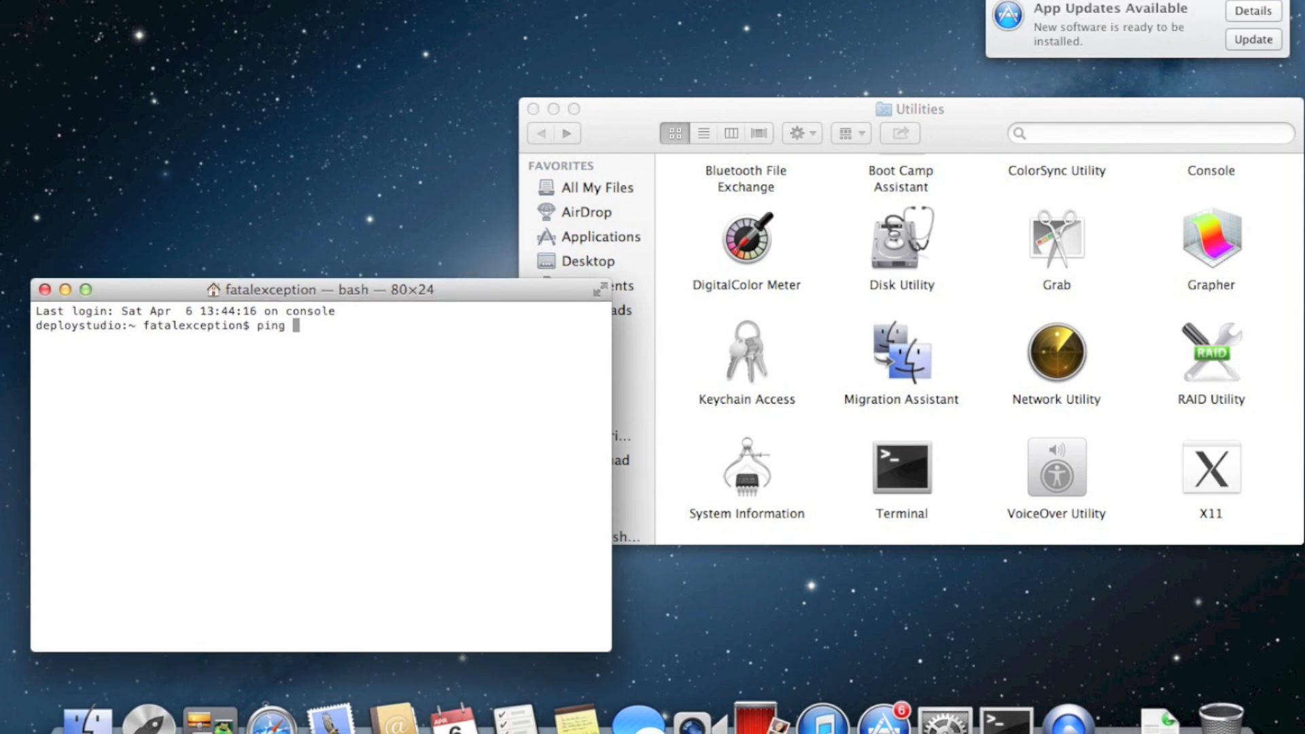
pyautogui.write(' deploystudio.inside')
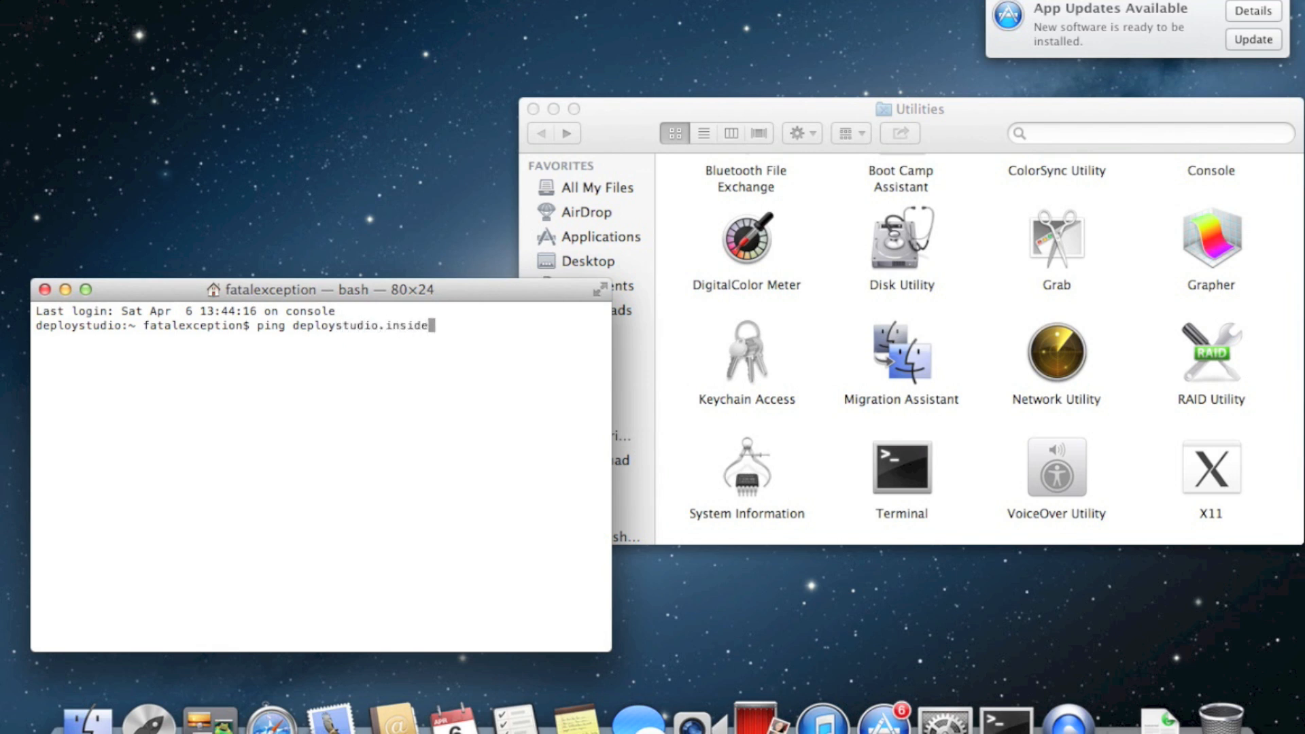
pyautogui.write('.lan')
pyautogui.press('Return')
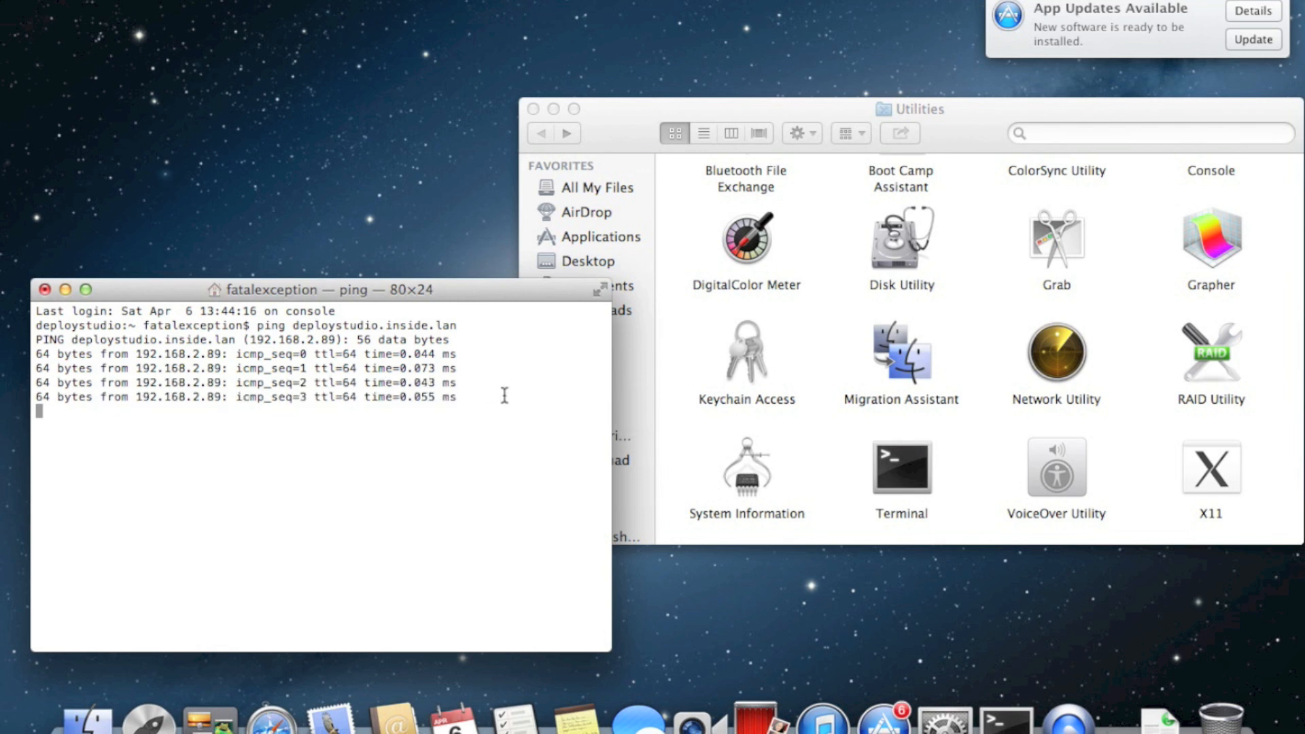
pyautogui.doubleClick(326, 339)
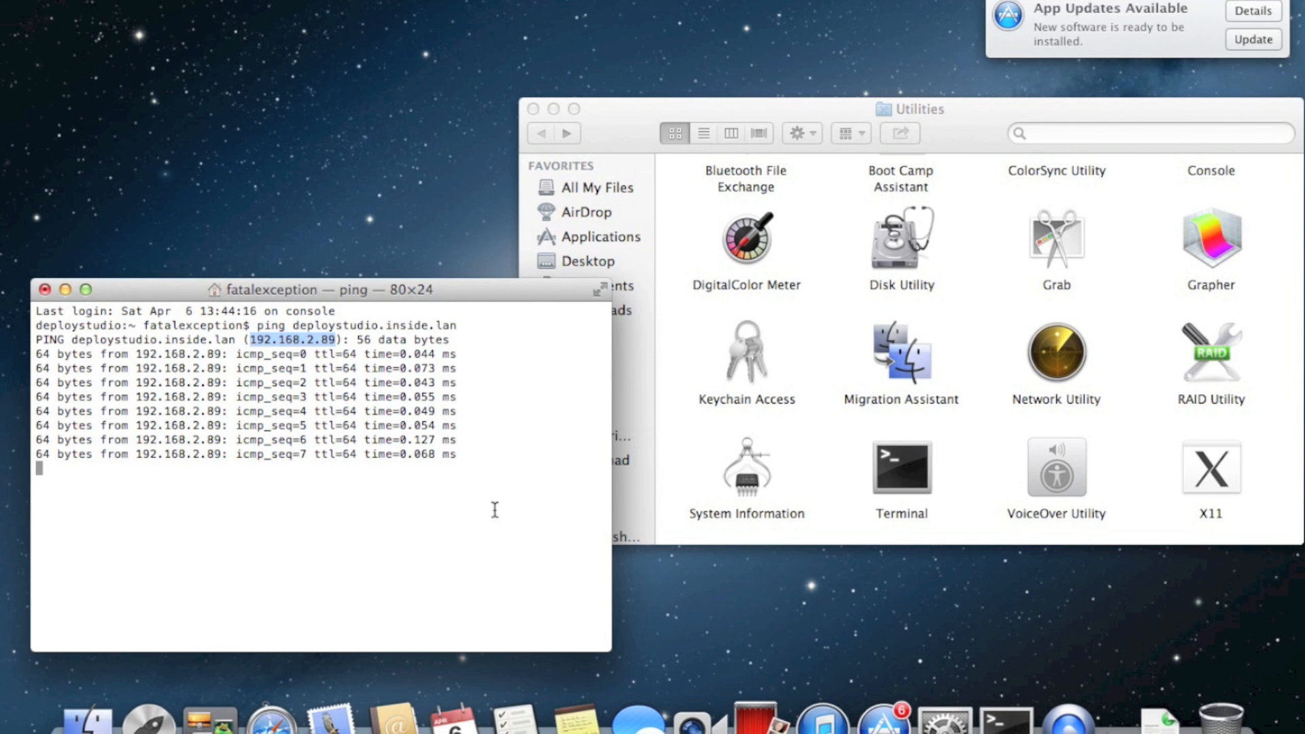
pyautogui.hotkey('ctrl', 'c')
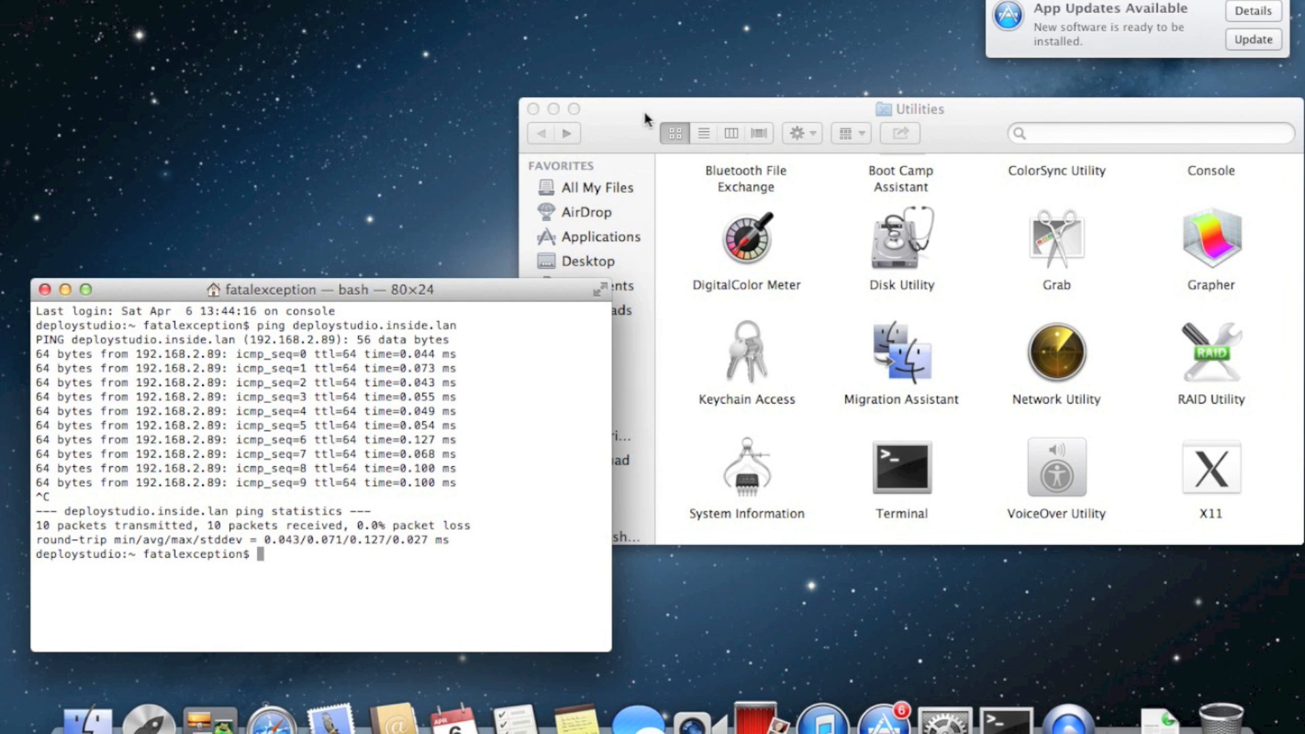
pyautogui.click(630, 127)
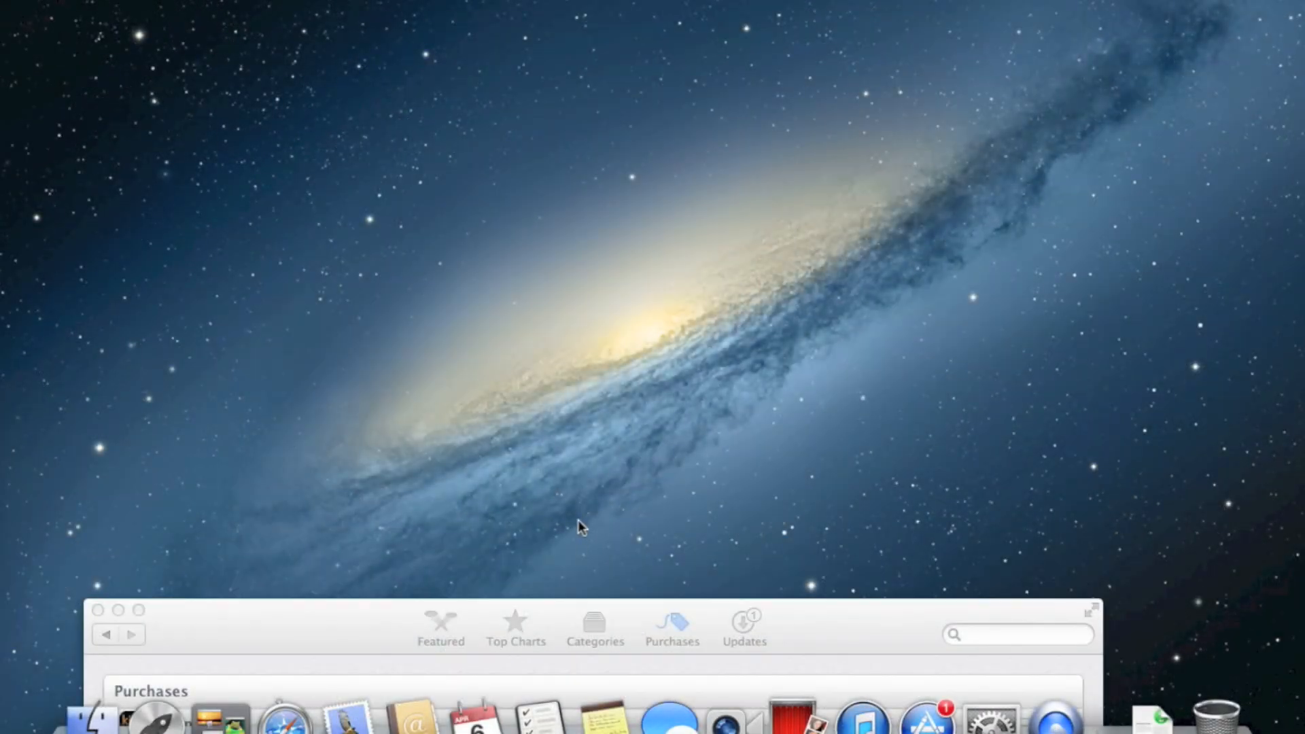
# Watch the OS X Server install progress in the App Store Purchases list
pyautogui.moveTo(863, 618); pyautogui.dragTo(897, 326)
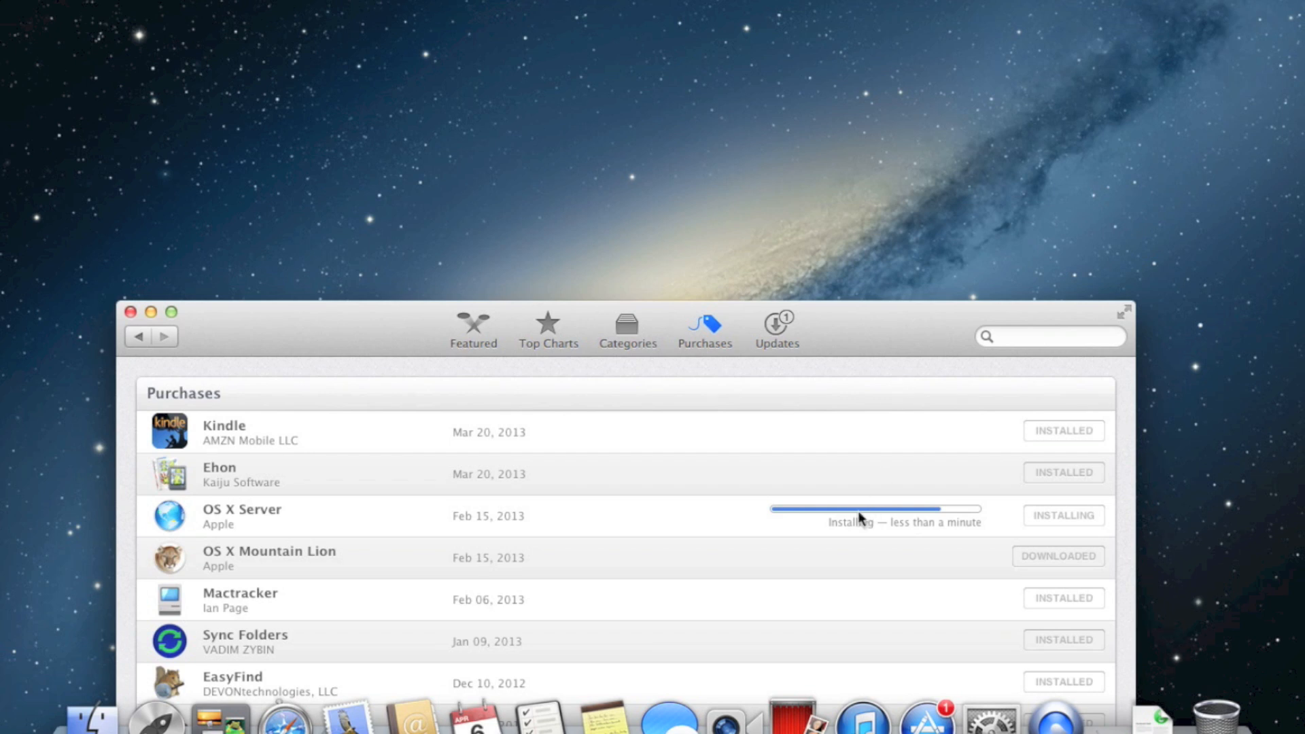
pyautogui.moveTo(865, 315); pyautogui.dragTo(867, 430)
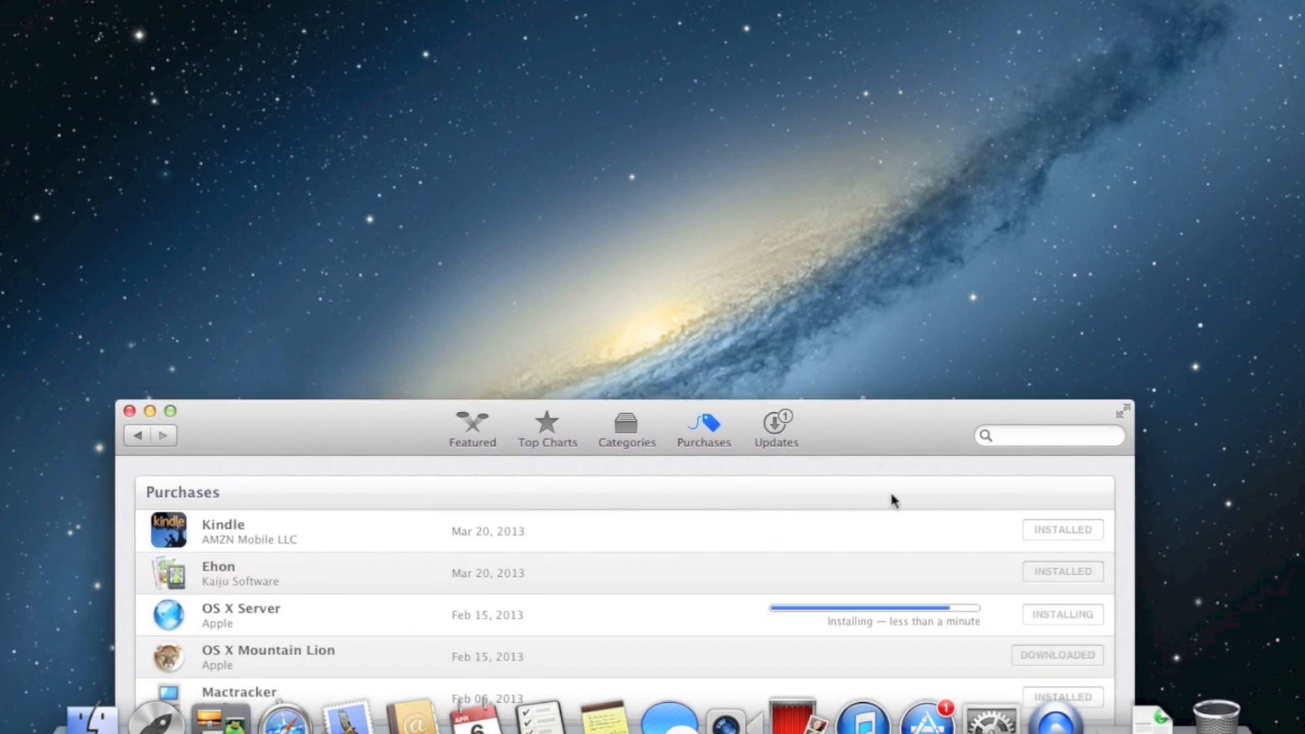
pyautogui.moveTo(914, 424); pyautogui.dragTo(915, 394)
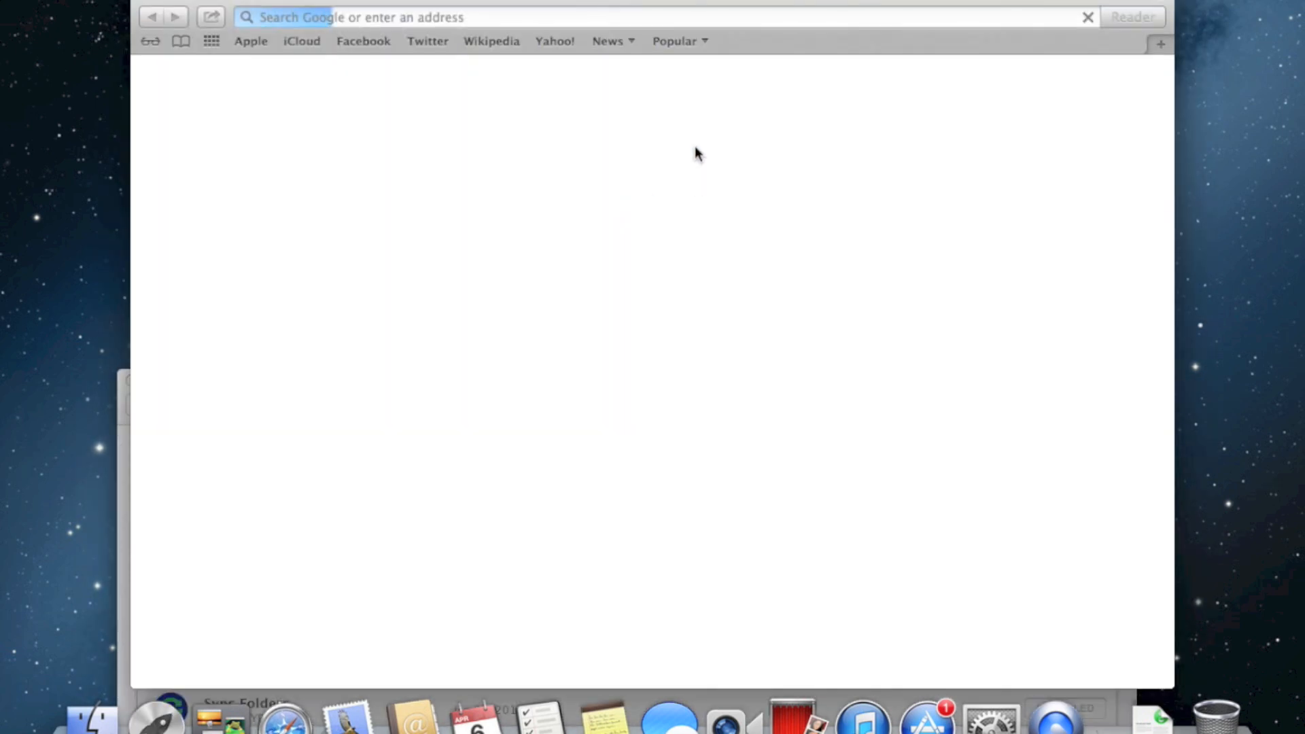
# Go to the DeployStudio website in Safari and download DeployStudio Server v1.5.17
pyautogui.click(612, 20)
pyautogui.write('deploystu')
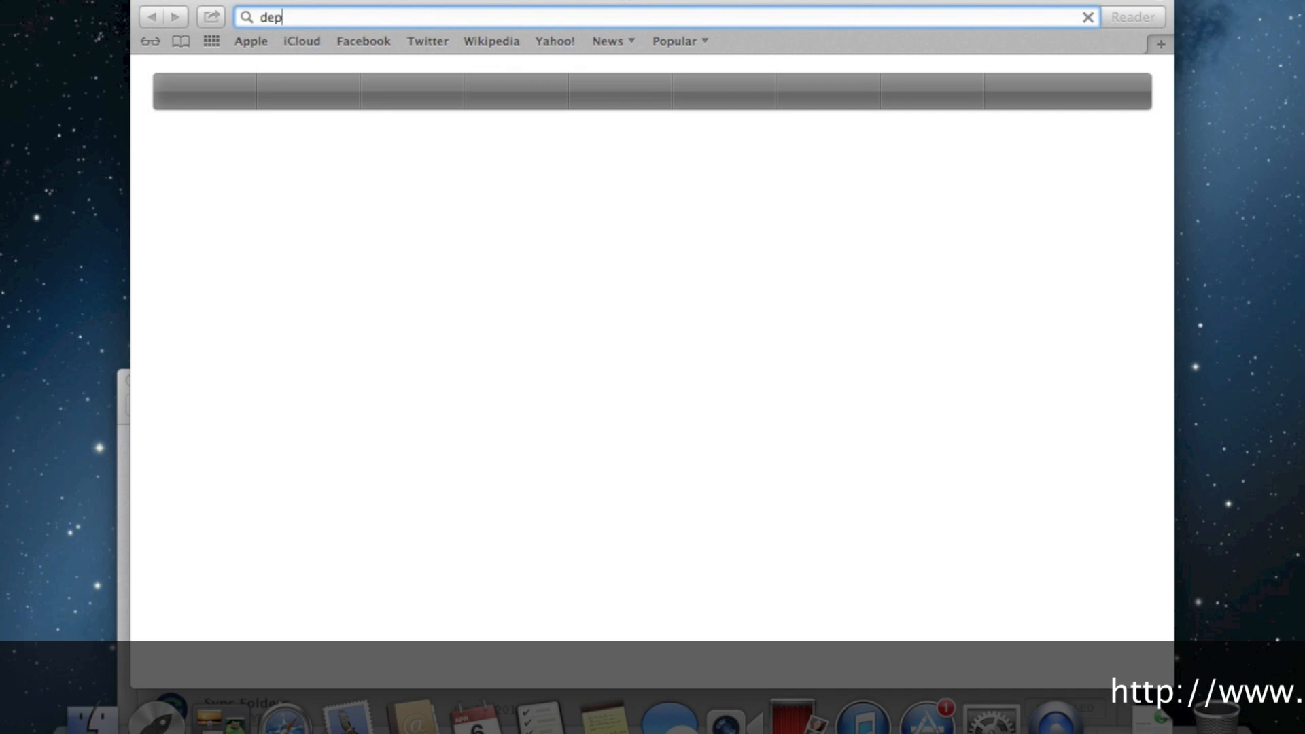
pyautogui.write('dio')
pyautogui.press('Return')
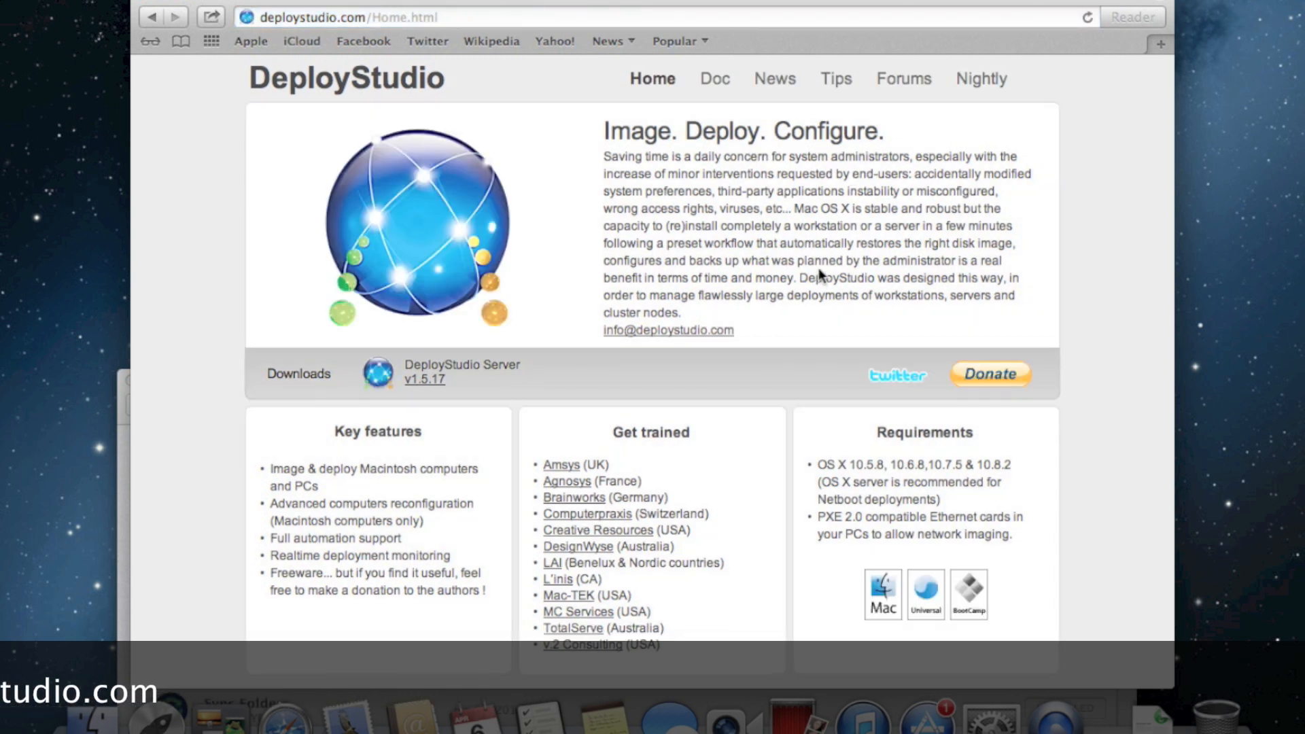
pyautogui.click(441, 378)
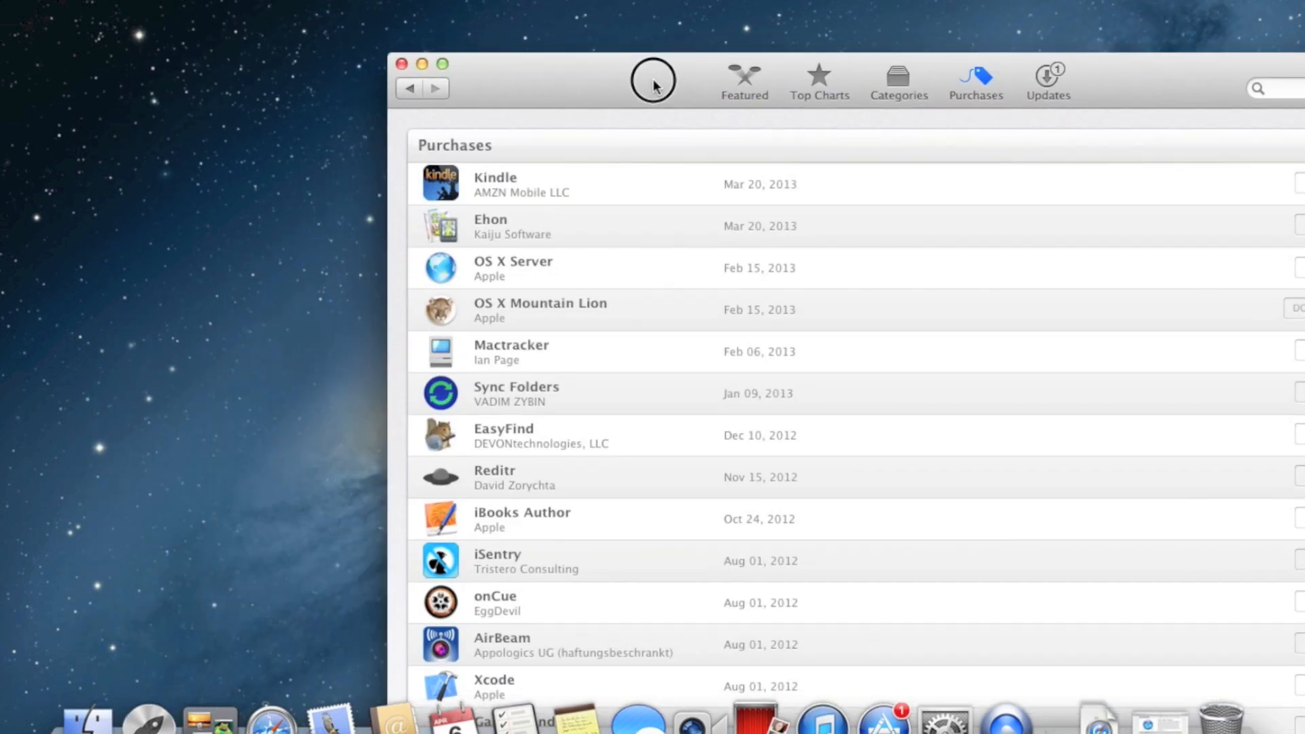
# Confirm OS X Server shows INSTALLED in Purchases, then quit the App Store
pyautogui.moveTo(652, 81); pyautogui.dragTo(441, 55)
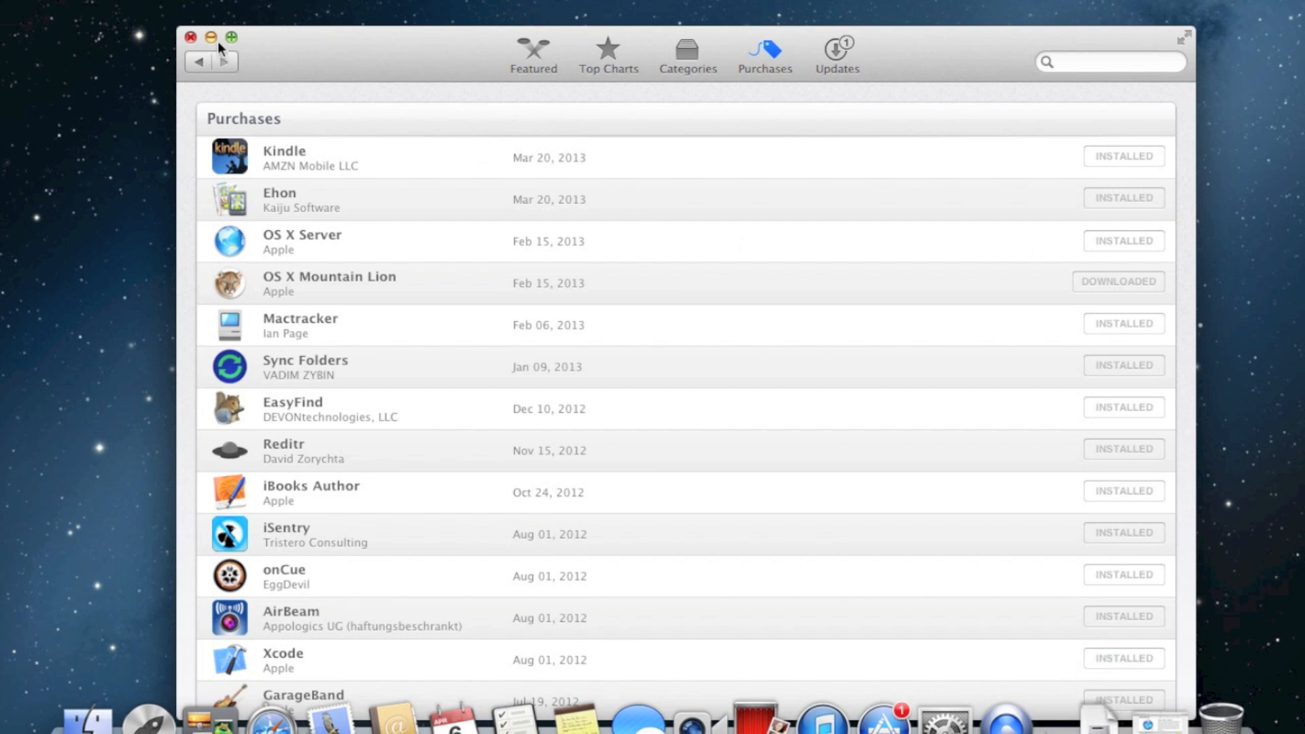
pyautogui.click(155, 2)
pyautogui.click(128, 125)
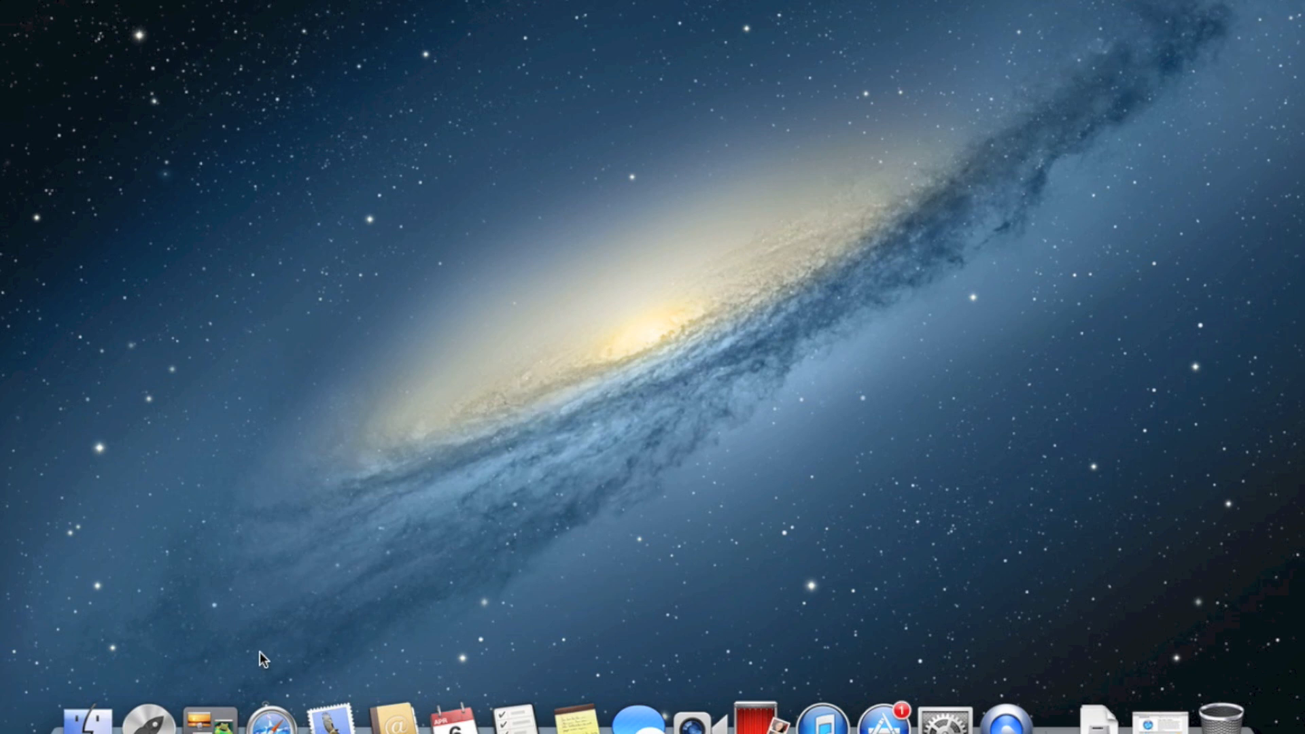
# Open Finder's Applications folder, jump to Server by typing 'server', and launch it
pyautogui.press('super+shift+a')
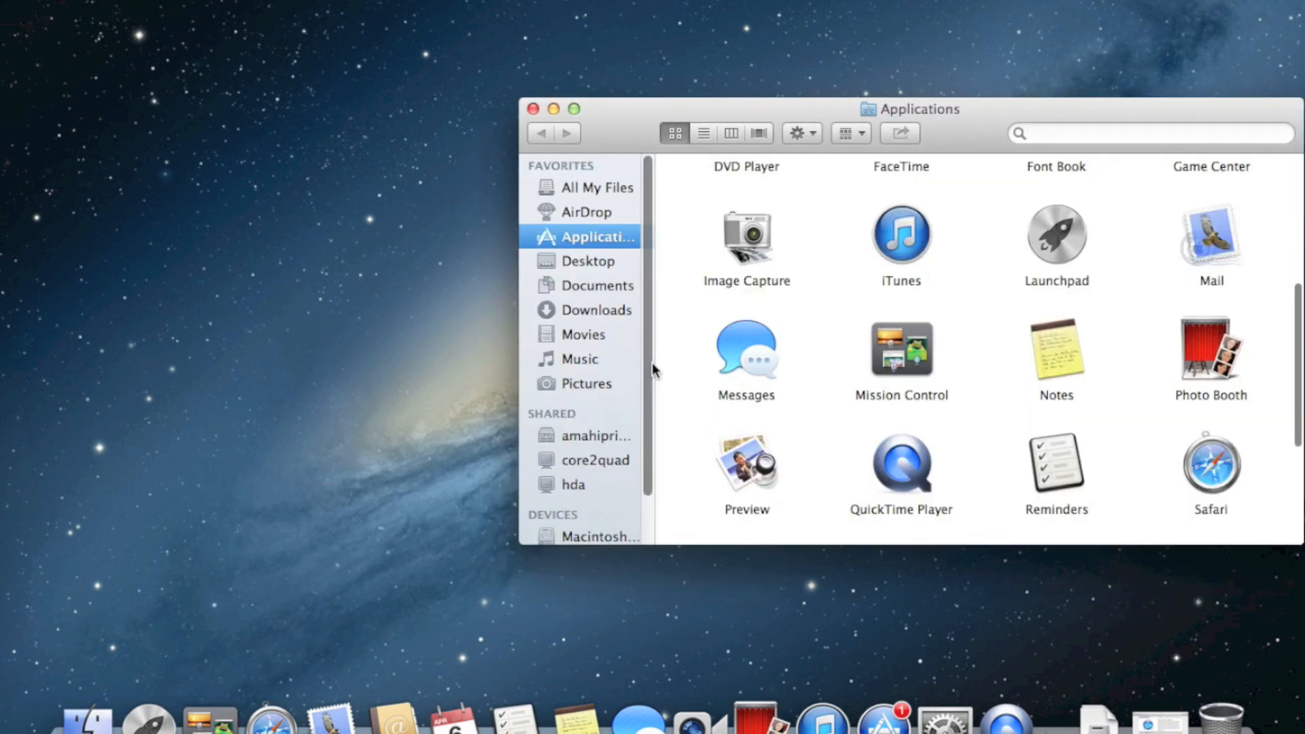
pyautogui.moveTo(990, 129); pyautogui.dragTo(646, 138)
pyautogui.scroll(5, 763, 286)
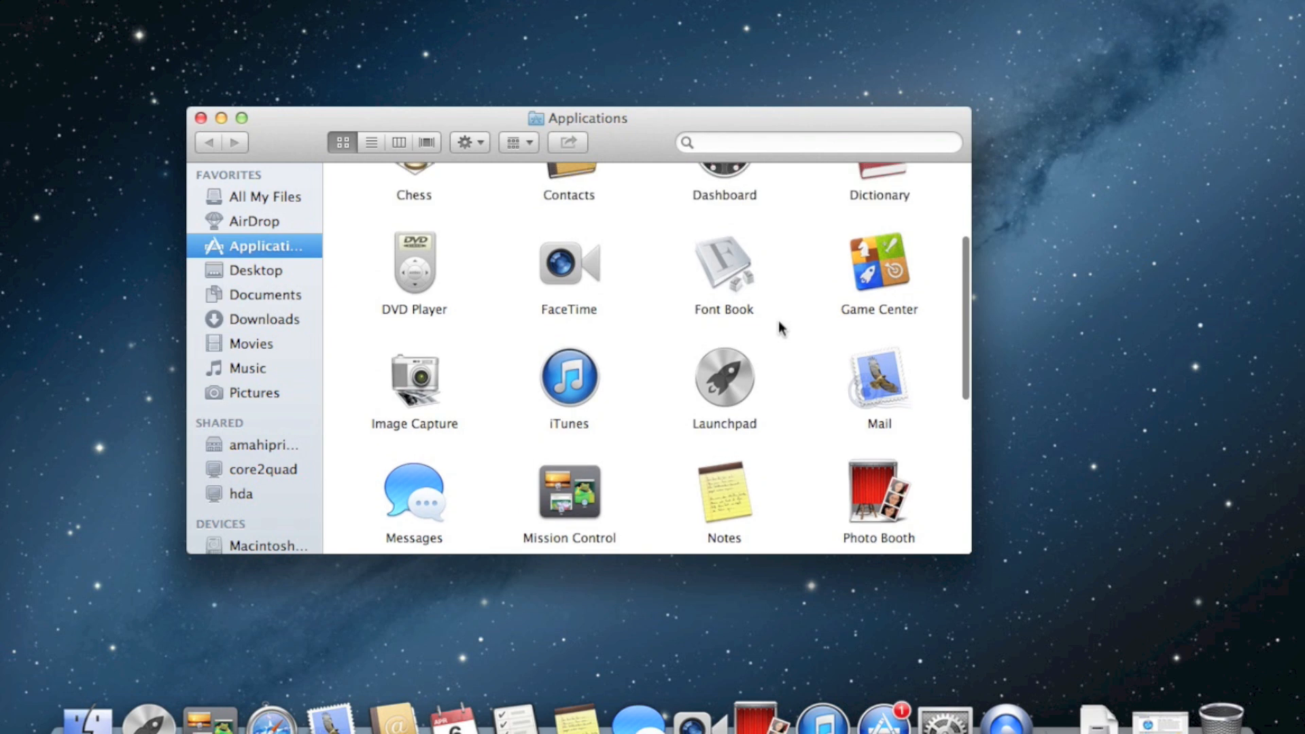
pyautogui.write('server')
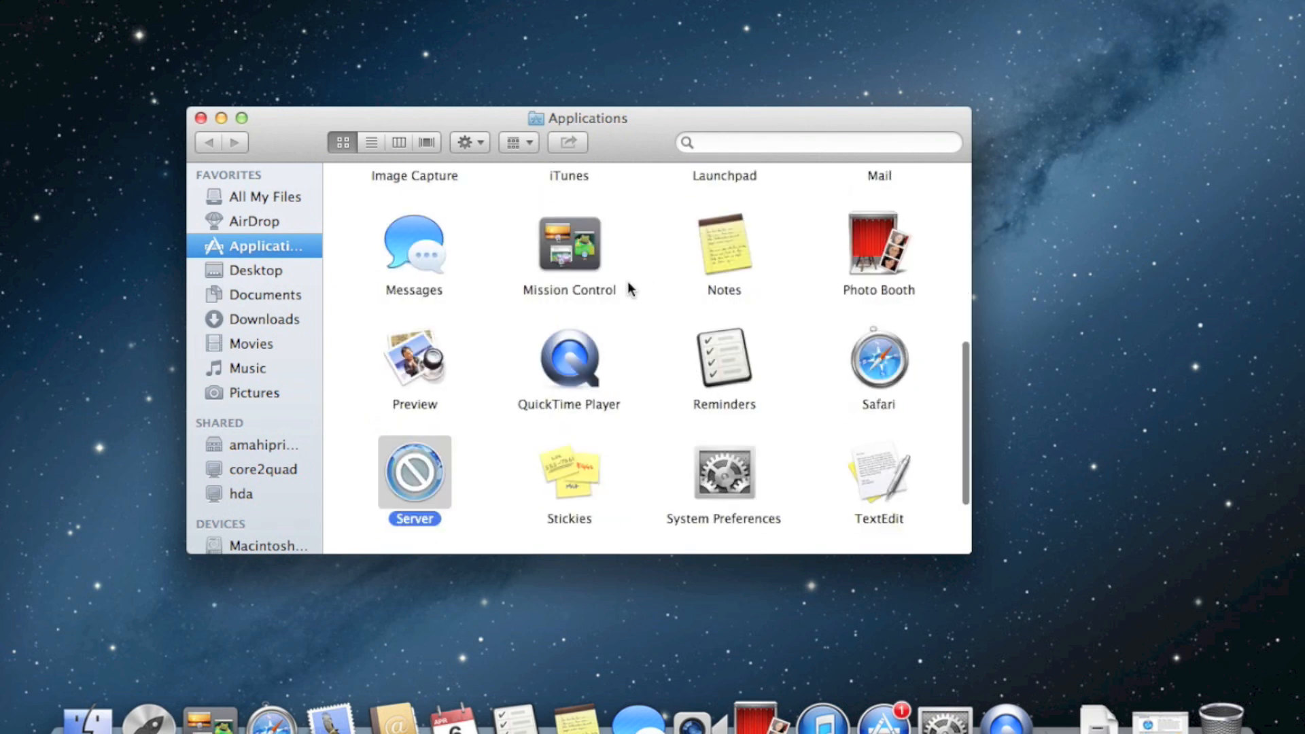
pyautogui.moveTo(674, 140); pyautogui.dragTo(646, 125)
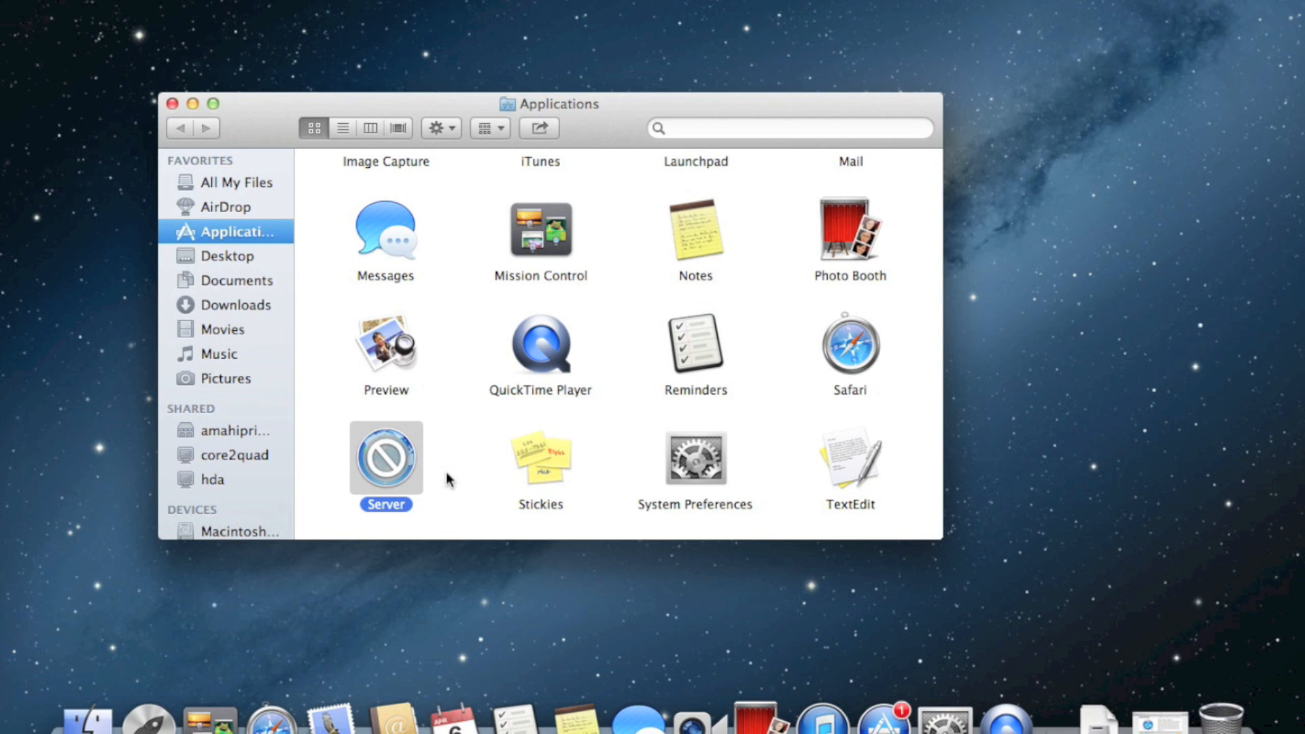
pyautogui.doubleClick(366, 458)
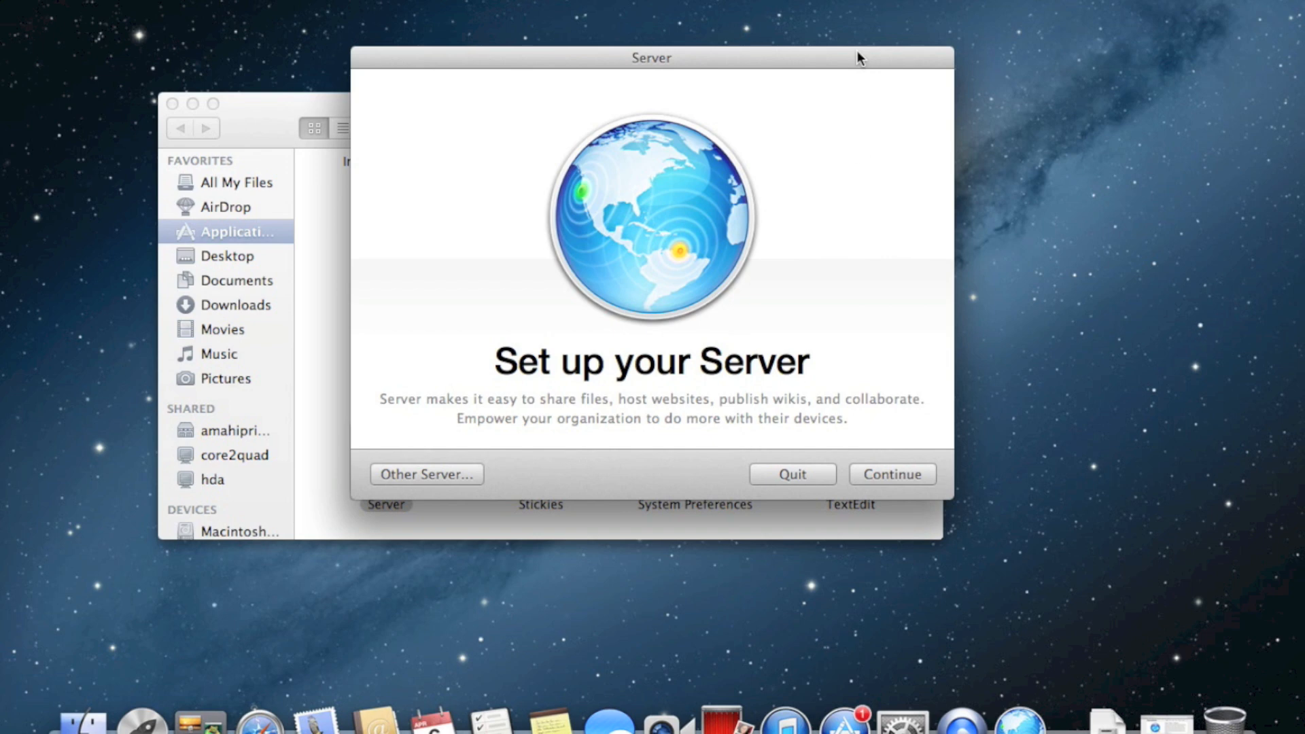
# Agree to the OS X Server licence, authorise with the admin password, and quit Safari
pyautogui.click(887, 476)
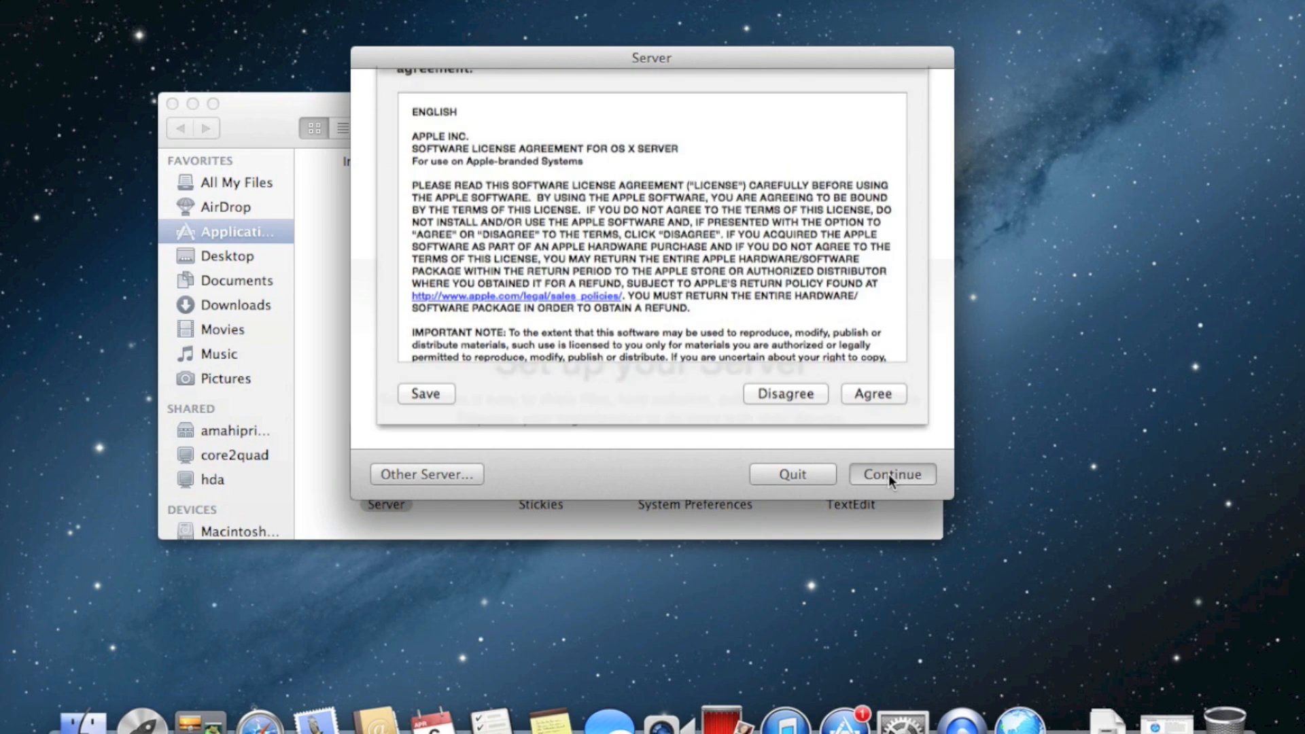
pyautogui.click(885, 445)
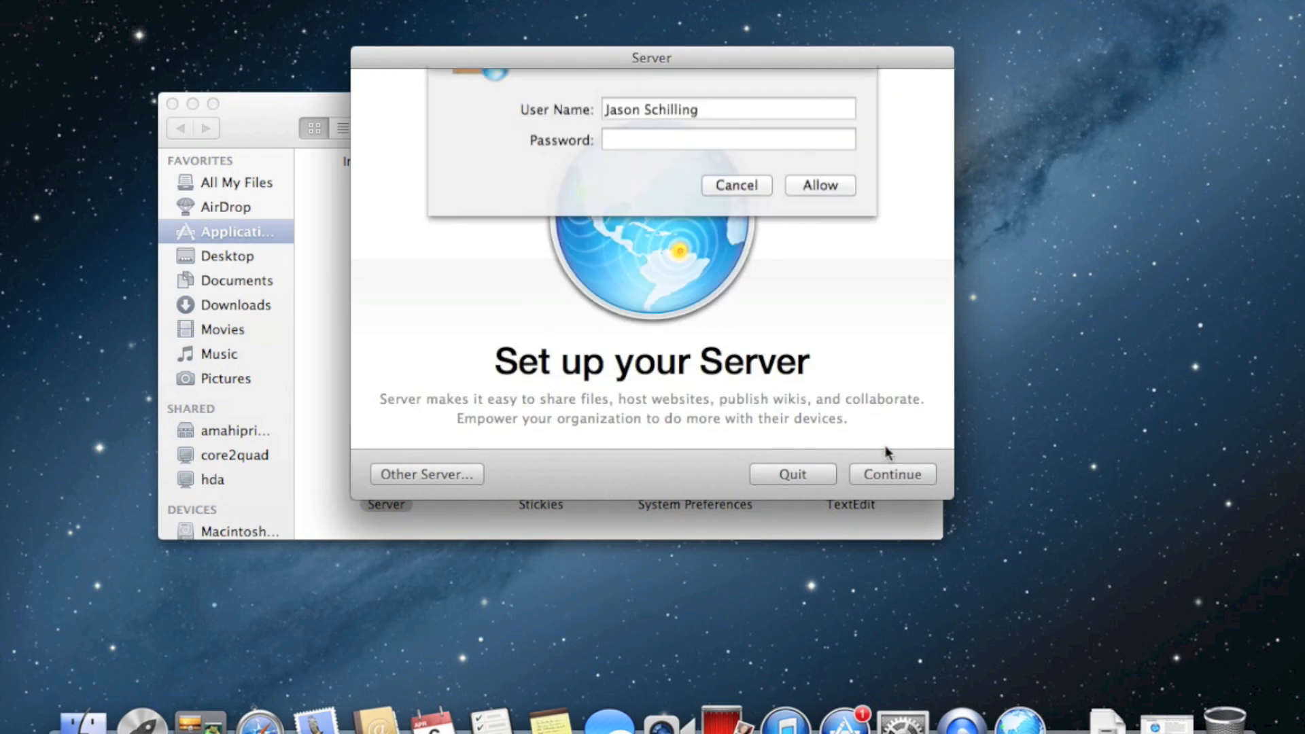
pyautogui.write('•••••••••••••')
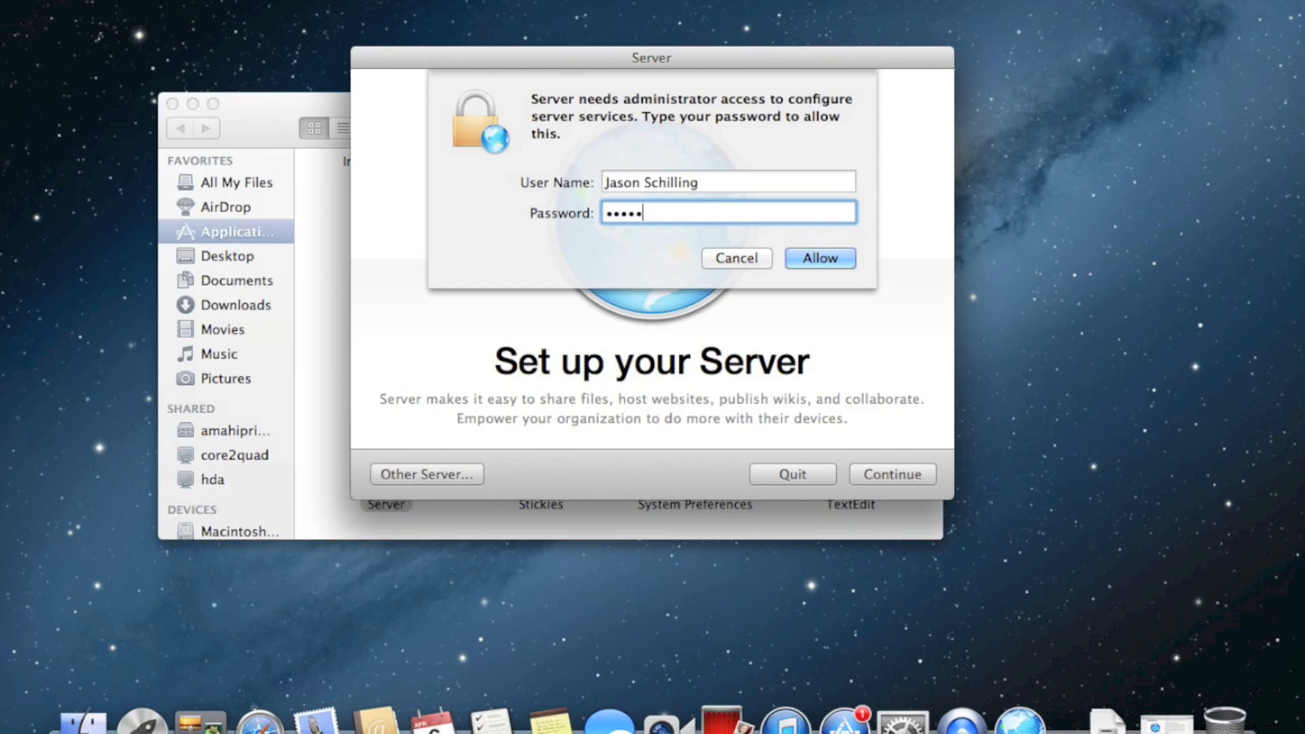
pyautogui.press('Return')
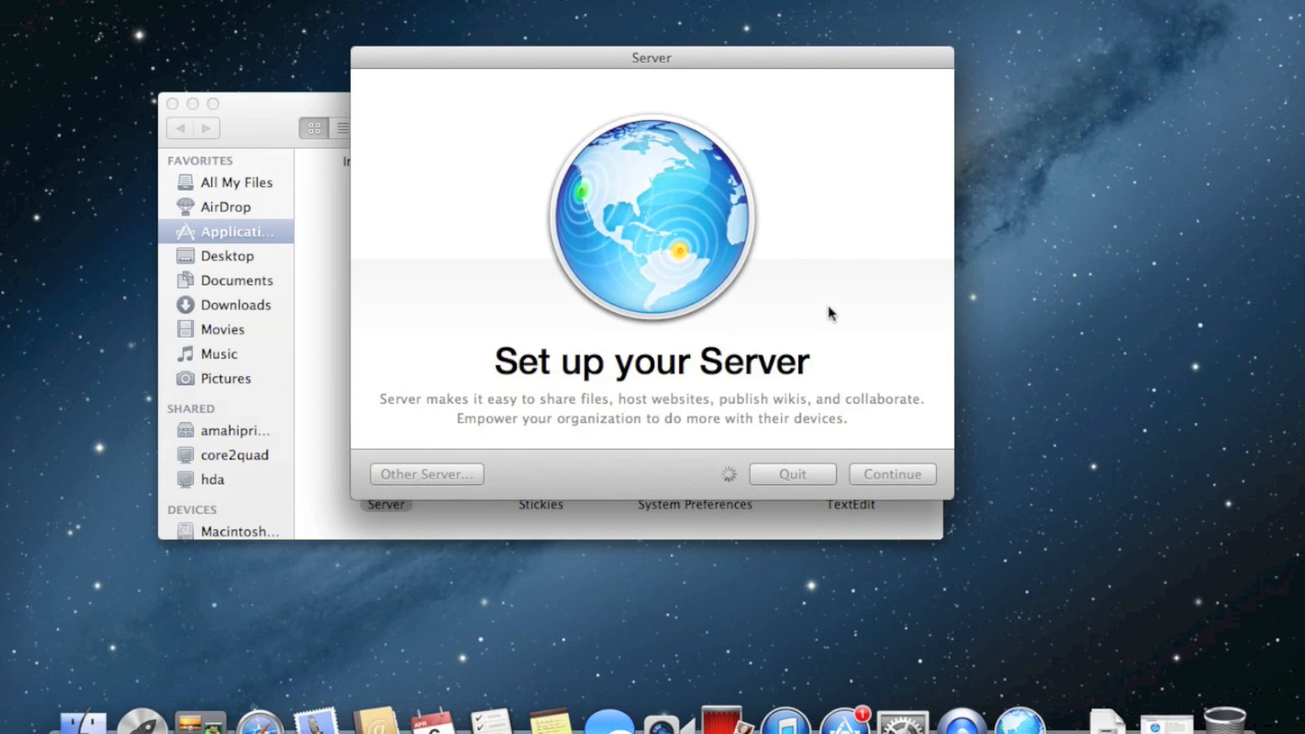
pyautogui.press('super+Tab')
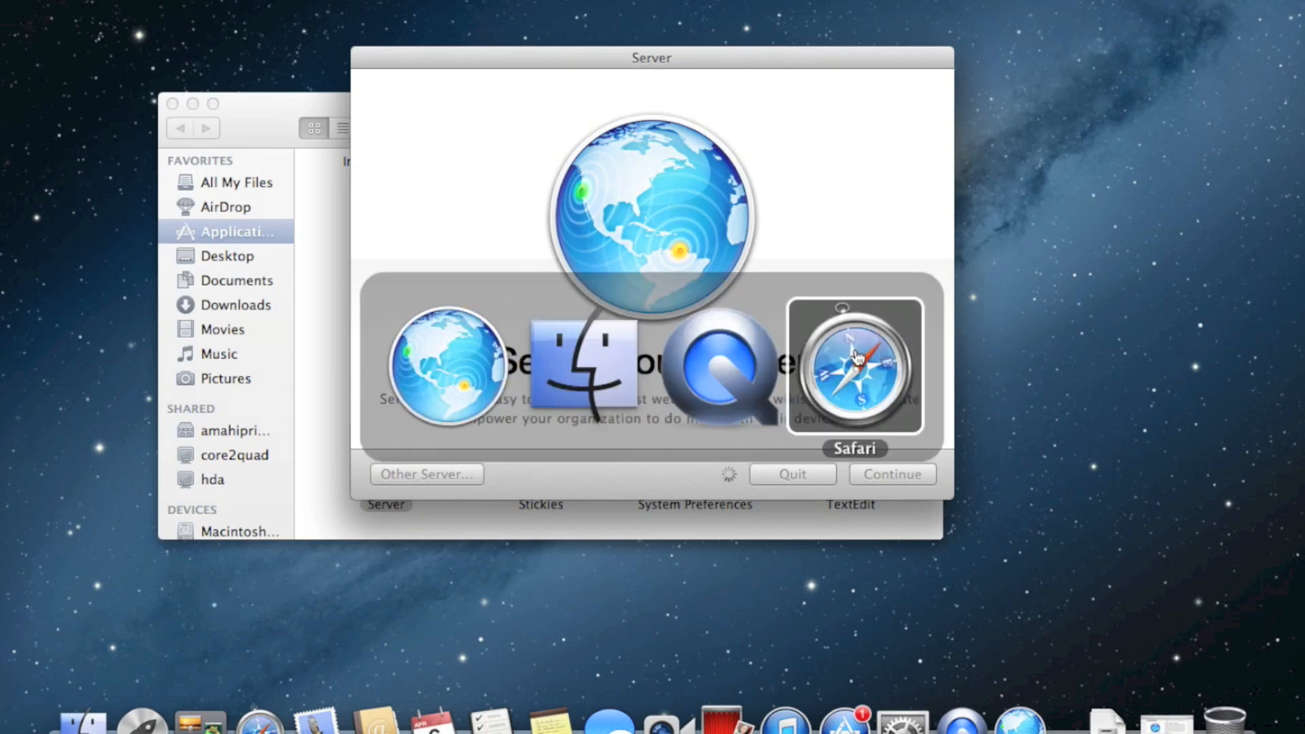
pyautogui.press('super+q')
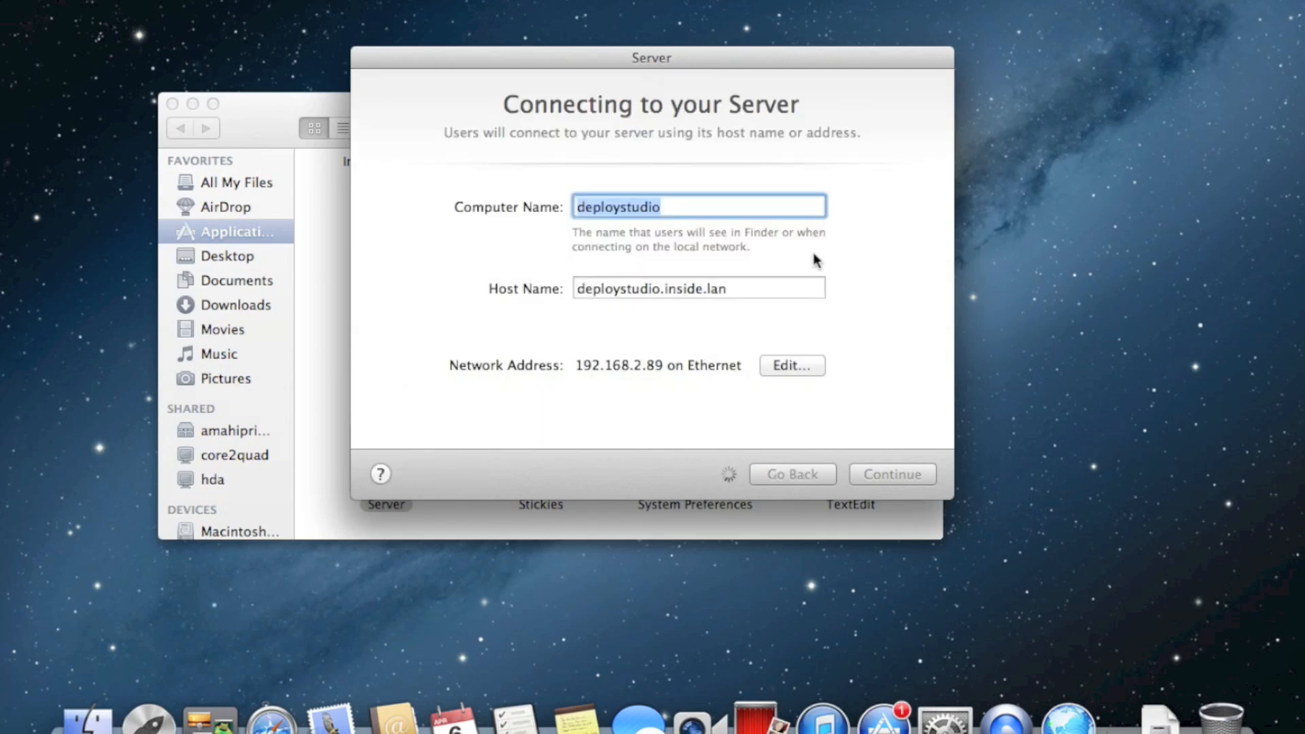
# Keep Computer Name deploystudio and Host Name deploystudio.inside.lan, then continue setup
pyautogui.moveTo(735, 57); pyautogui.dragTo(765, 56)
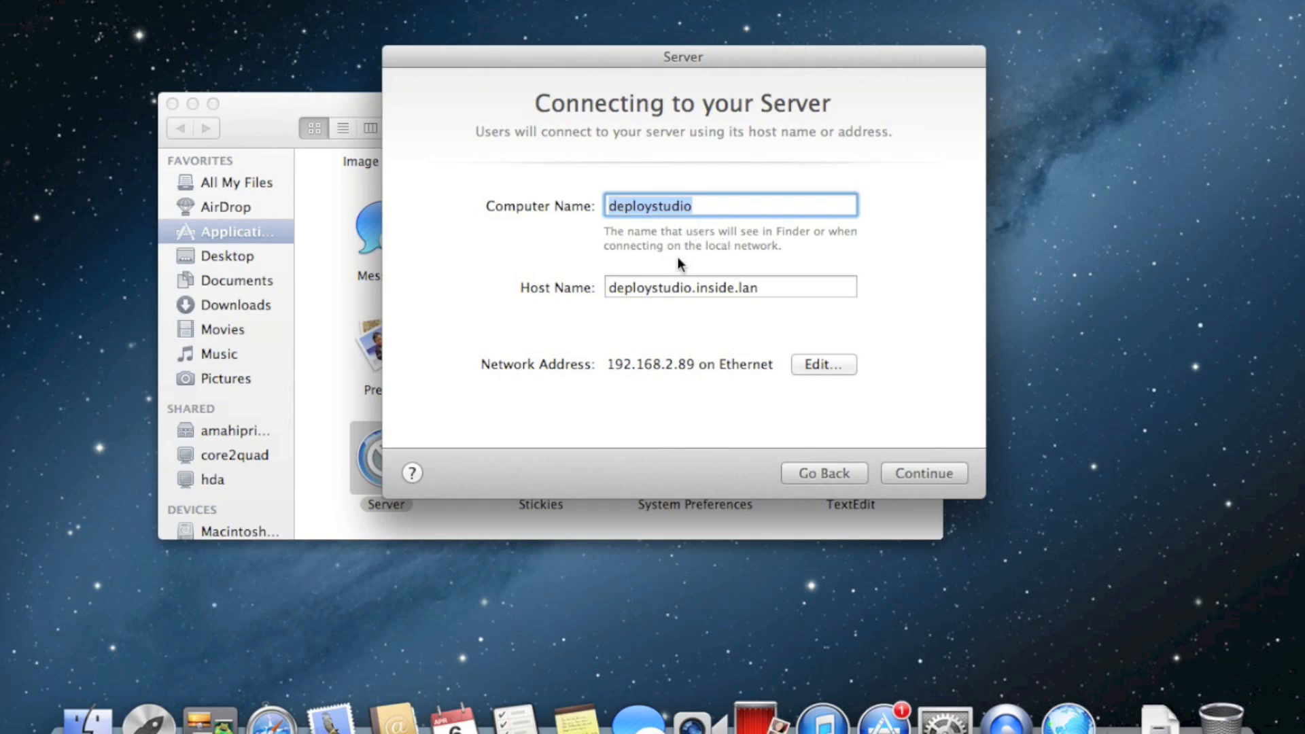
pyautogui.click(658, 288)
pyautogui.click(690, 287)
pyautogui.moveTo(690, 288); pyautogui.dragTo(856, 292)
pyautogui.doubleClick(779, 296)
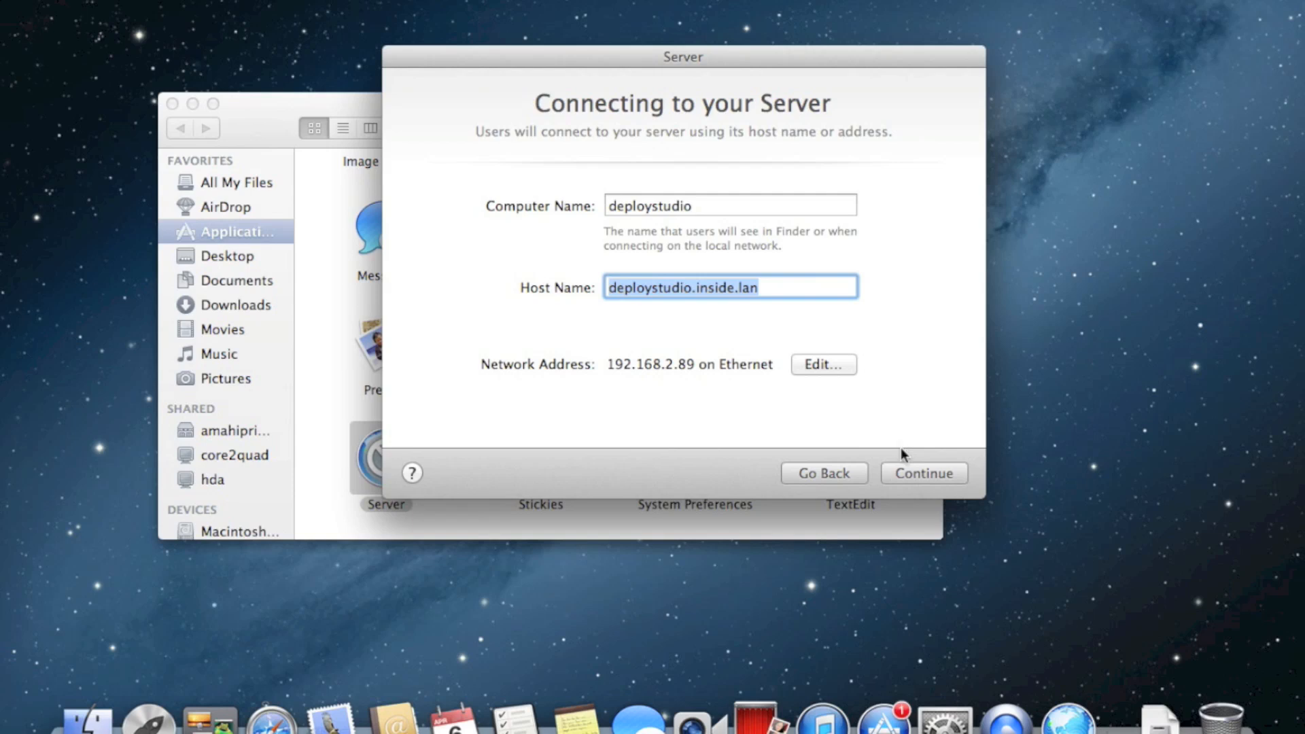
pyautogui.click(752, 204)
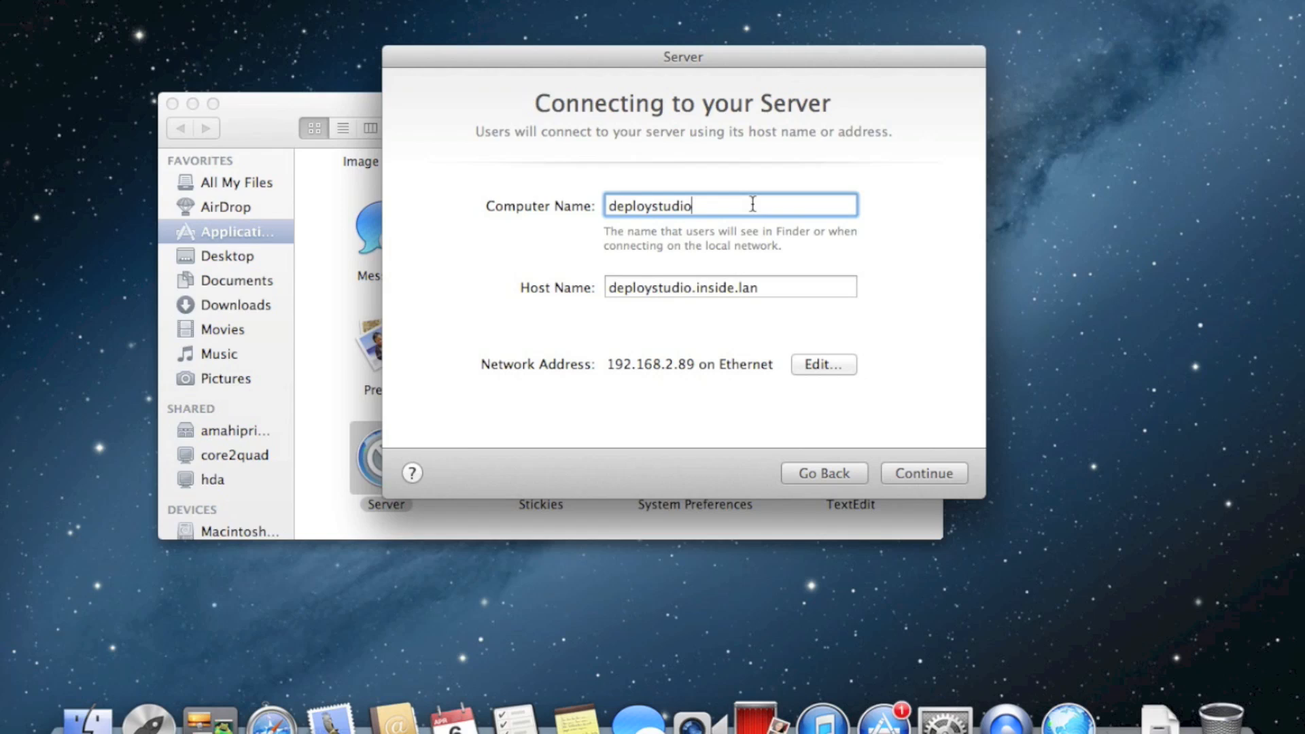
pyautogui.moveTo(763, 57); pyautogui.dragTo(716, 104)
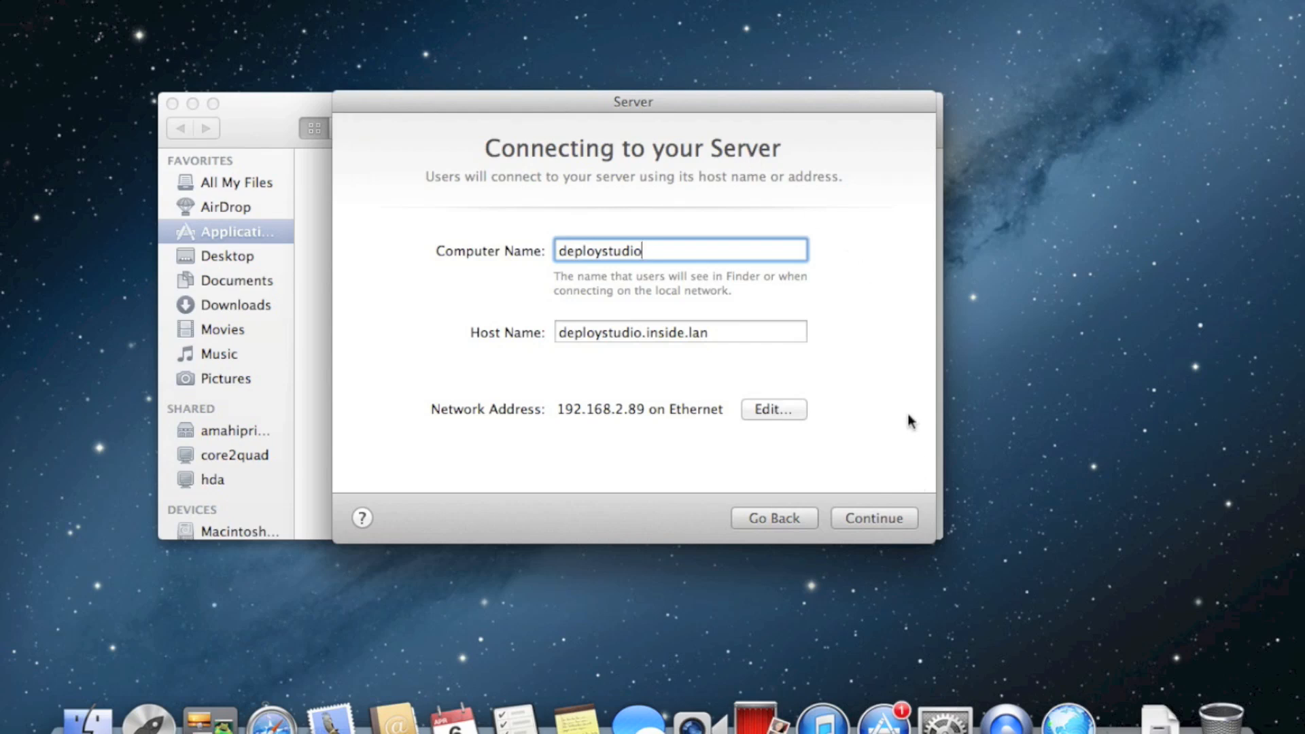
pyautogui.moveTo(826, 109); pyautogui.dragTo(824, 96)
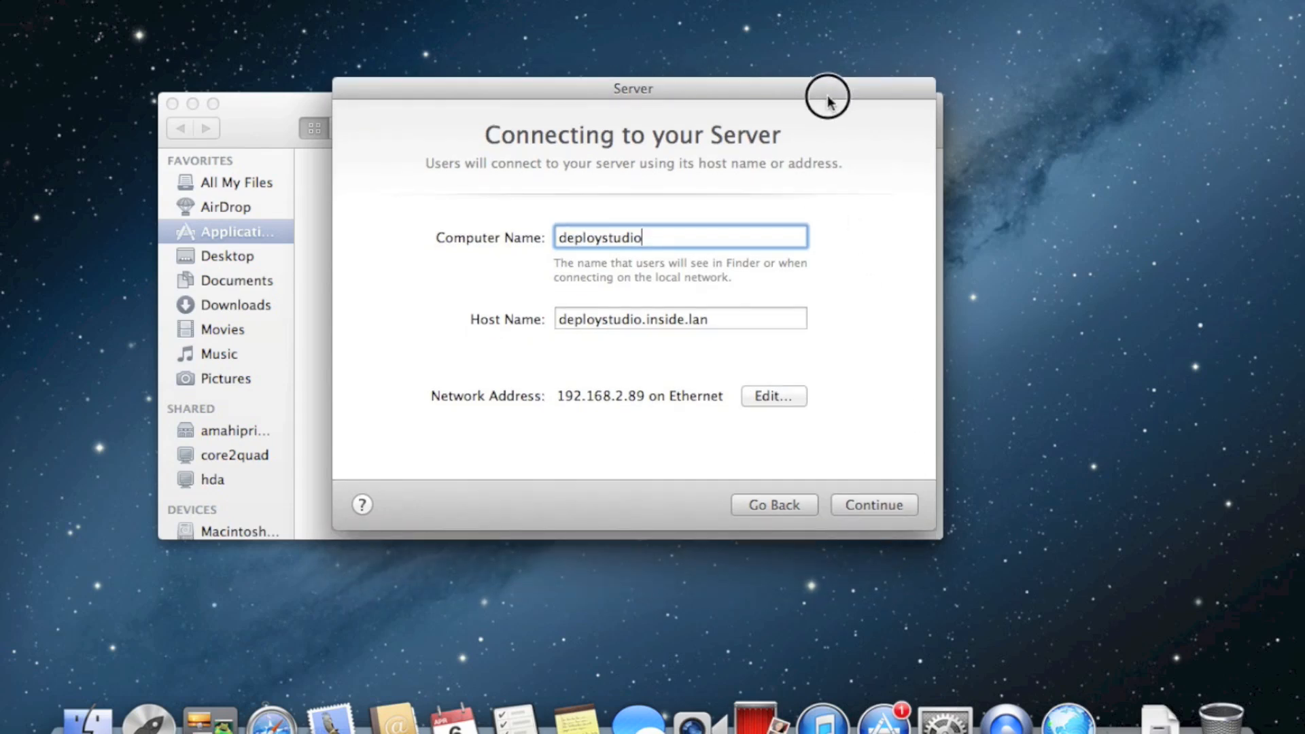
pyautogui.click(878, 506)
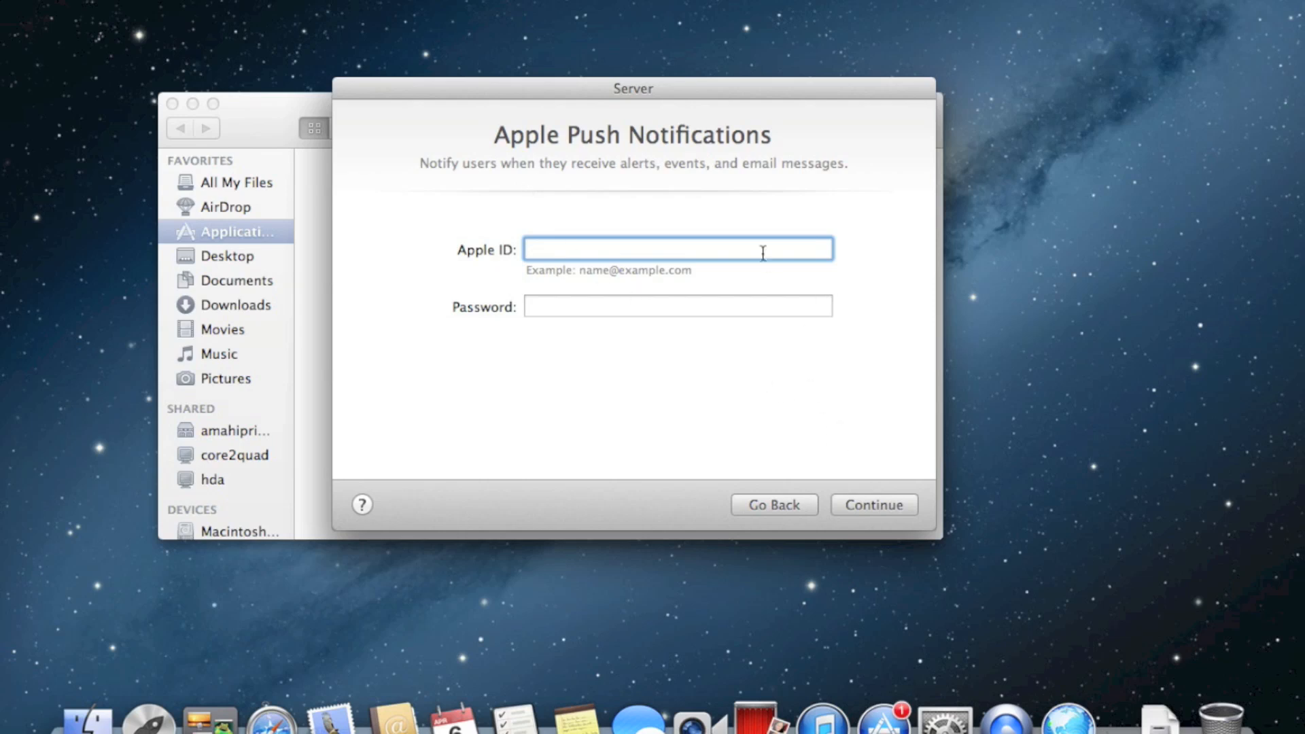
# Submit the Apple ID and its password for Apple Push Notifications
pyautogui.press('Tab')
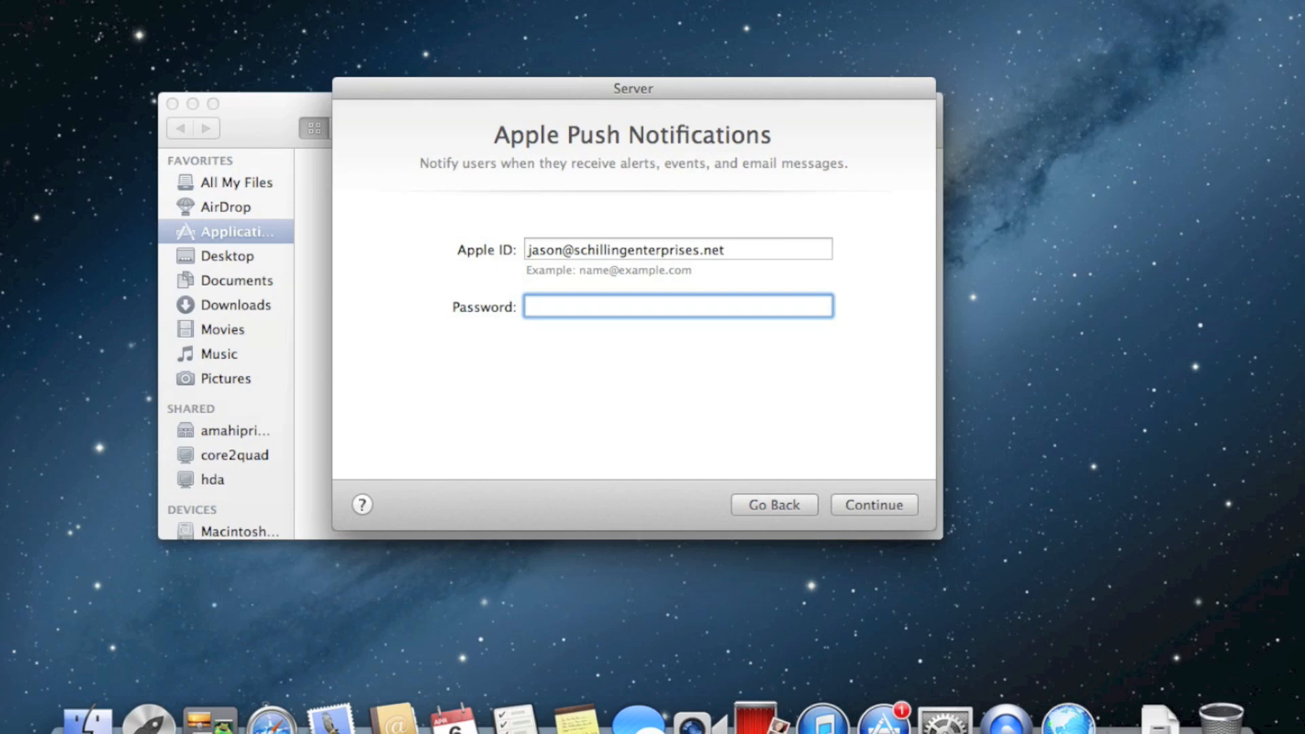
pyautogui.write('••••••••••••')
pyautogui.click(886, 503)
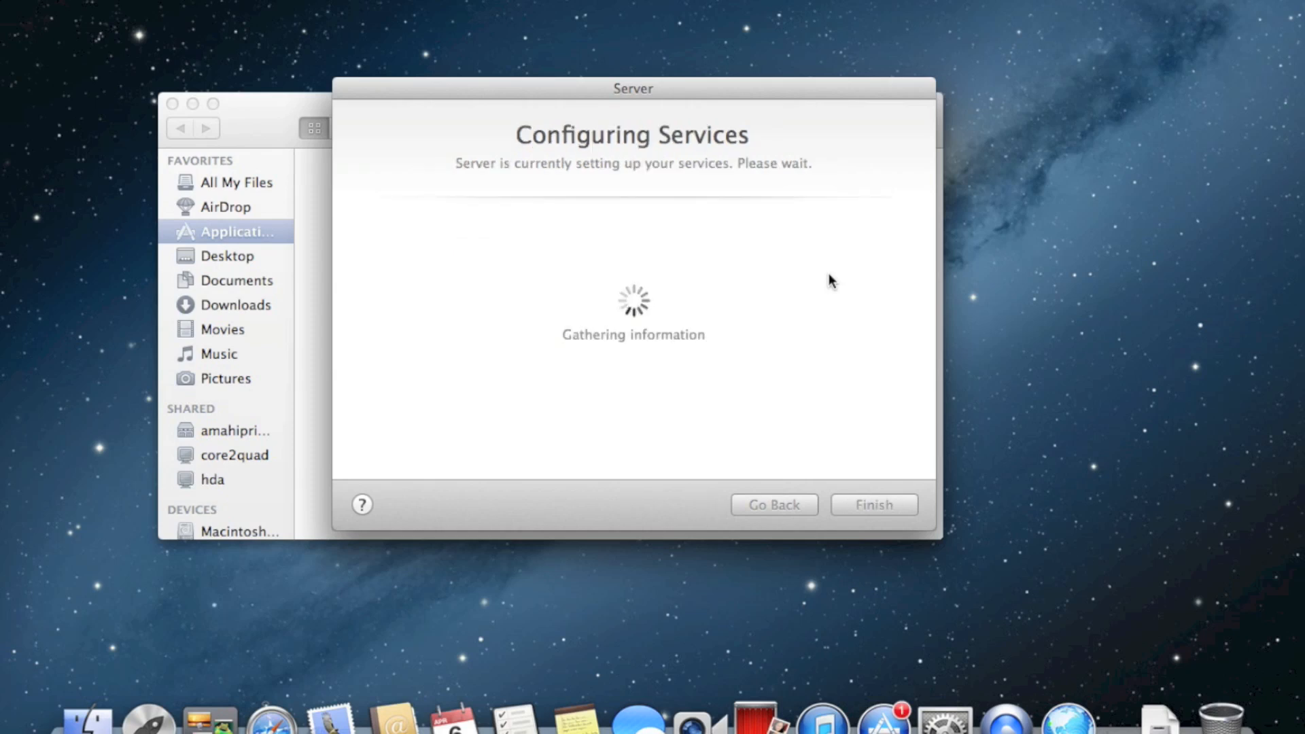
# Close the stray Finder window and click Finish once Configuring Services reaches Congratulations
pyautogui.moveTo(745, 90); pyautogui.dragTo(841, 97)
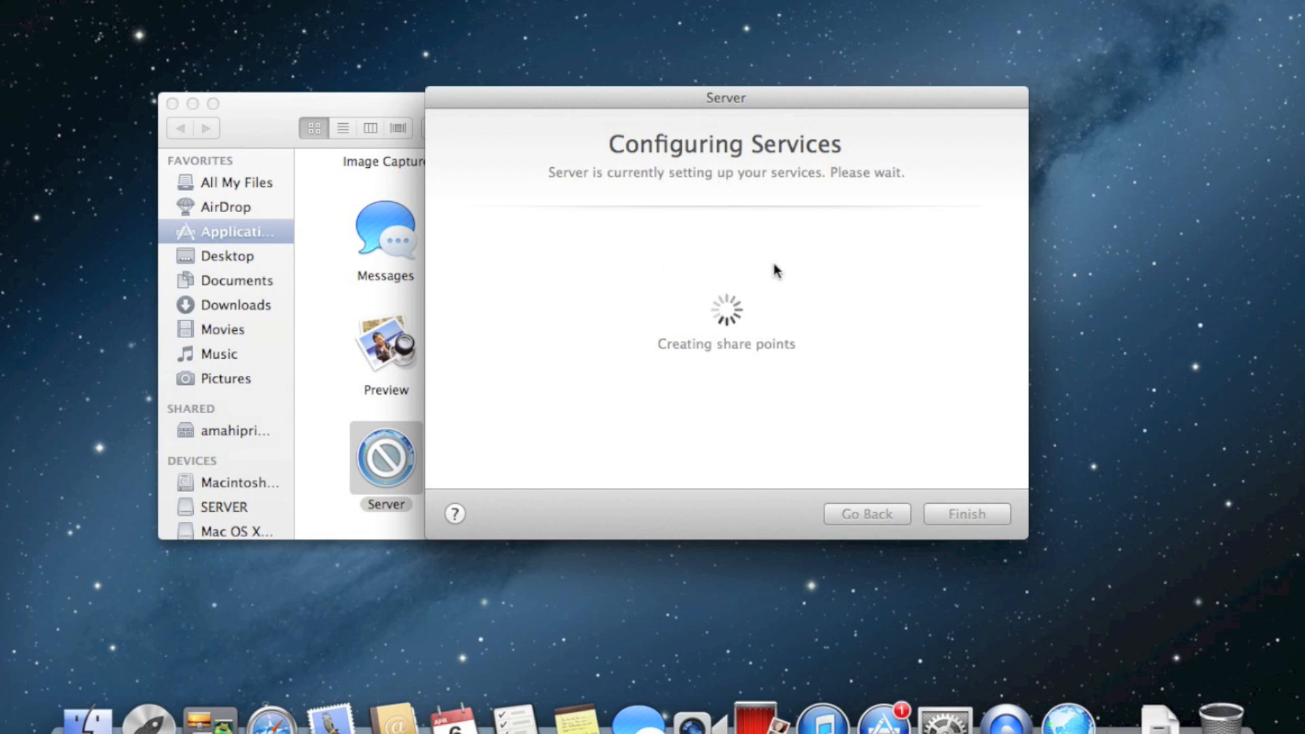
pyautogui.click(172, 104)
pyautogui.moveTo(721, 93); pyautogui.dragTo(661, 111)
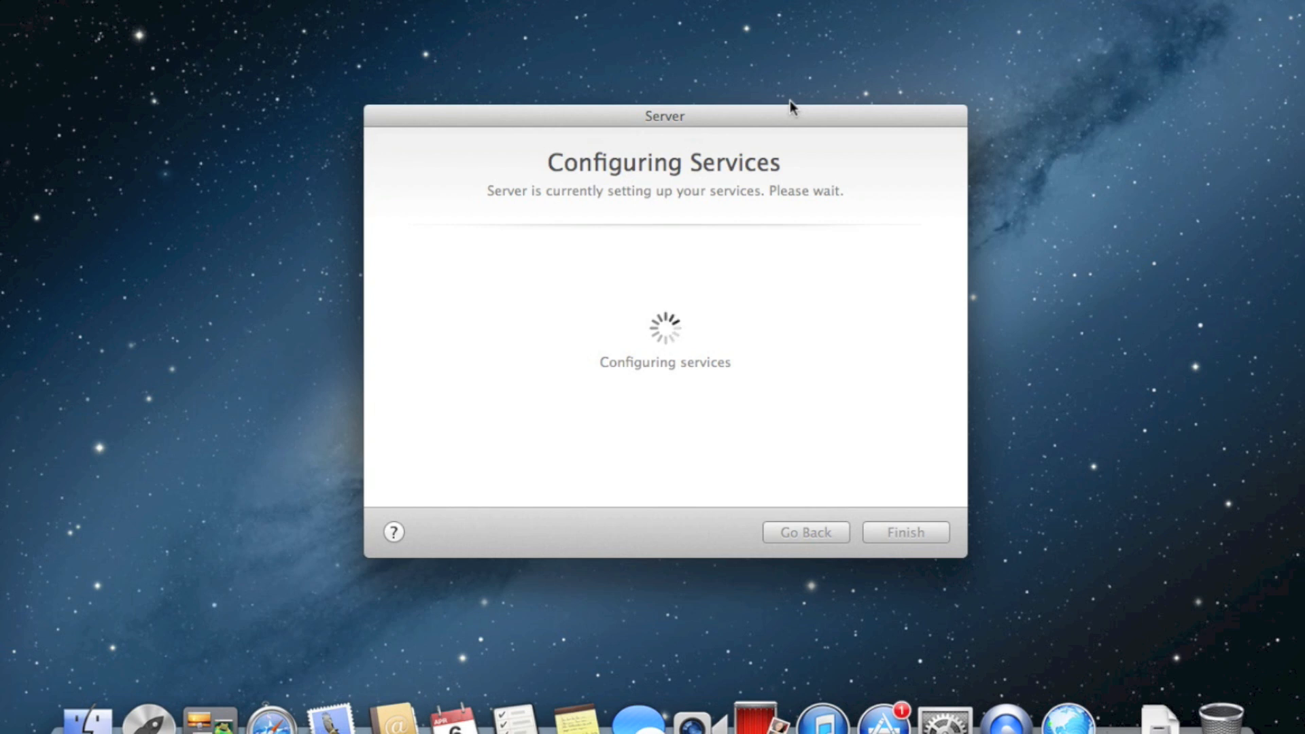
pyautogui.moveTo(760, 111); pyautogui.dragTo(760, 75)
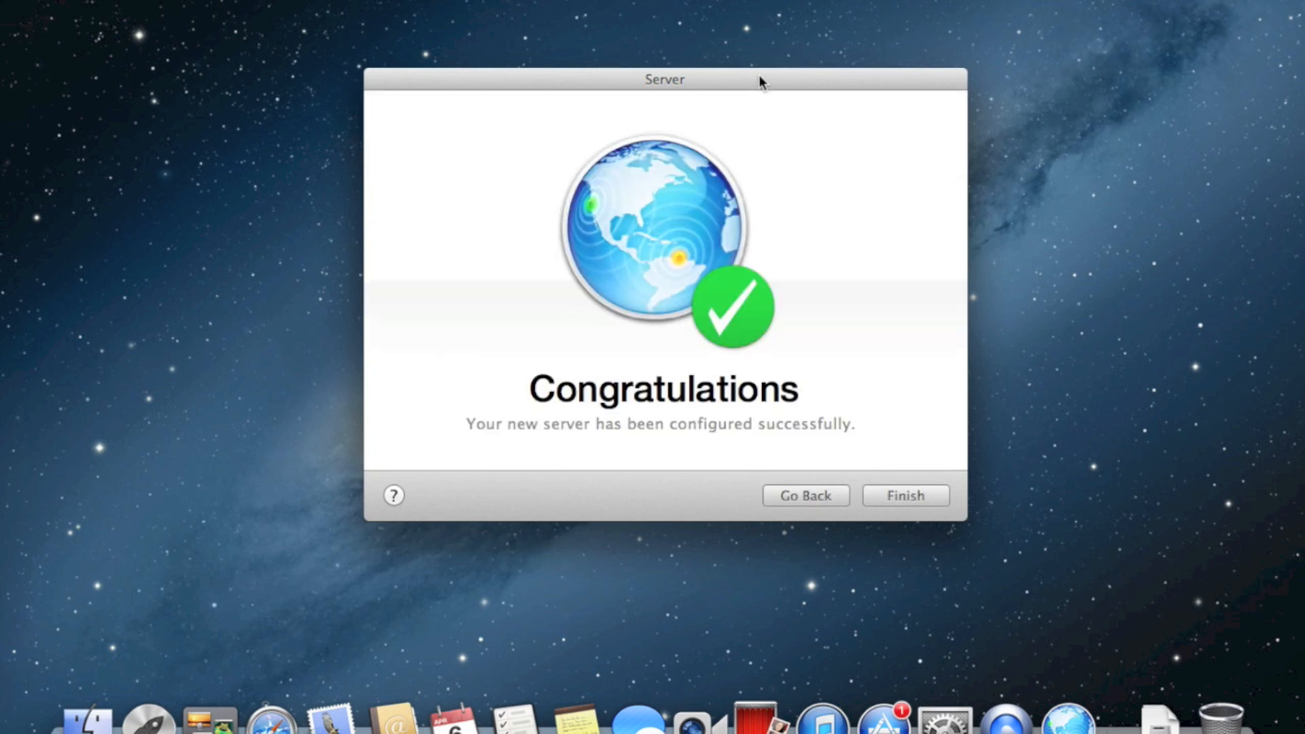
pyautogui.click(891, 495)
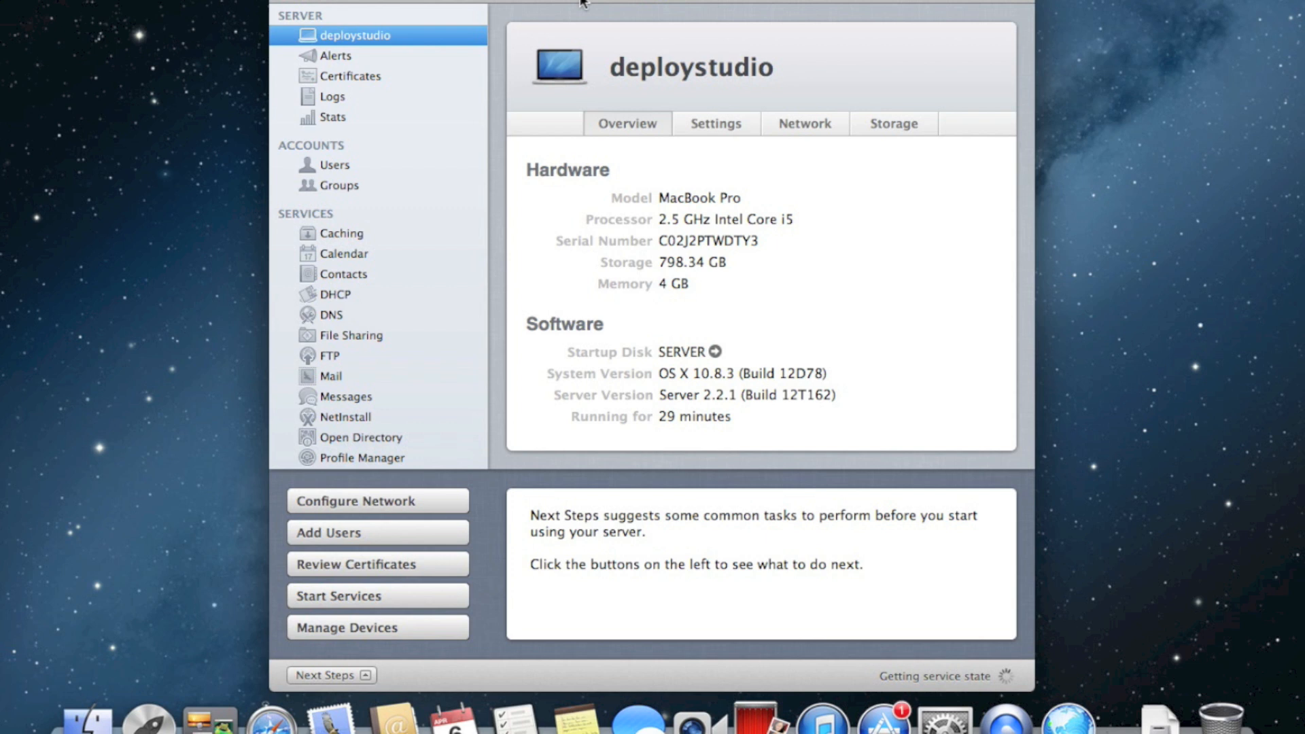
# Open the DHCP service and select the 192.168.2 Ethernet network range
pyautogui.moveTo(581, 2); pyautogui.dragTo(623, 4)
pyautogui.scroll(-2, 473, 197)
pyautogui.scroll(-2, 474, 196)
pyautogui.scroll(-2, 480, 291)
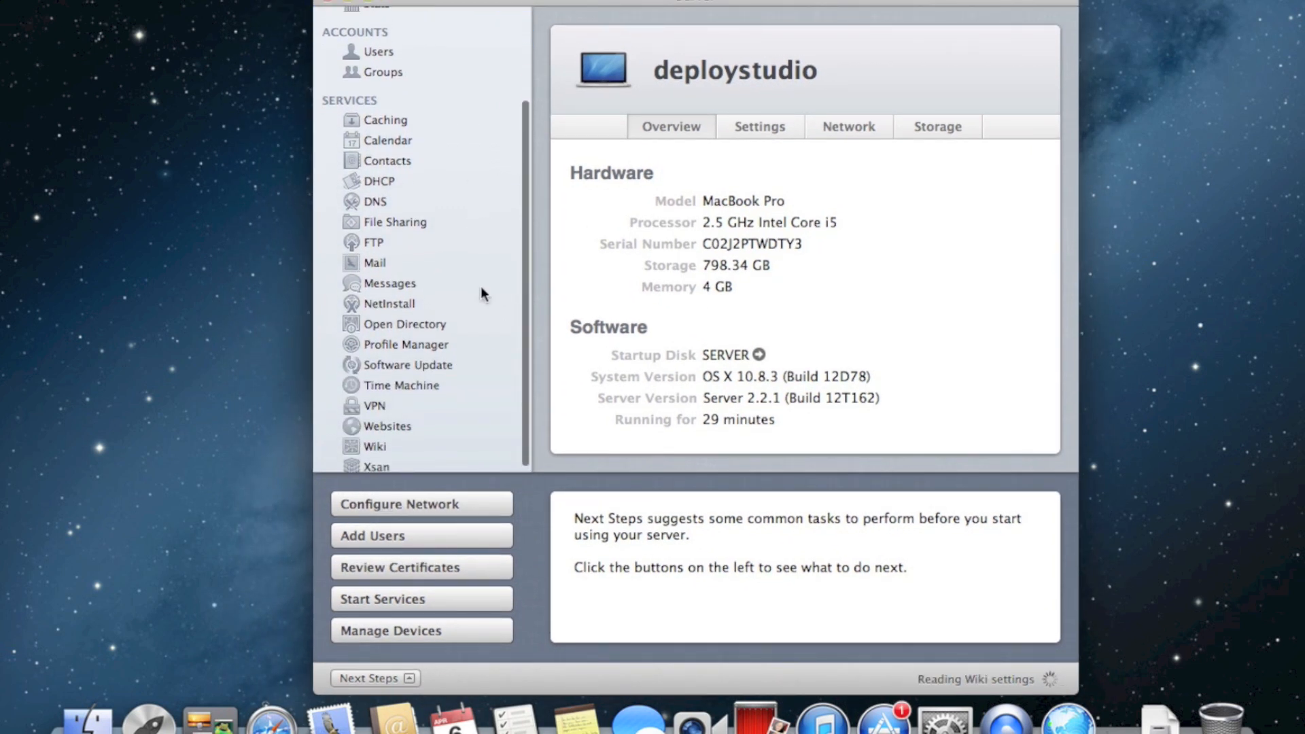
pyautogui.click(390, 180)
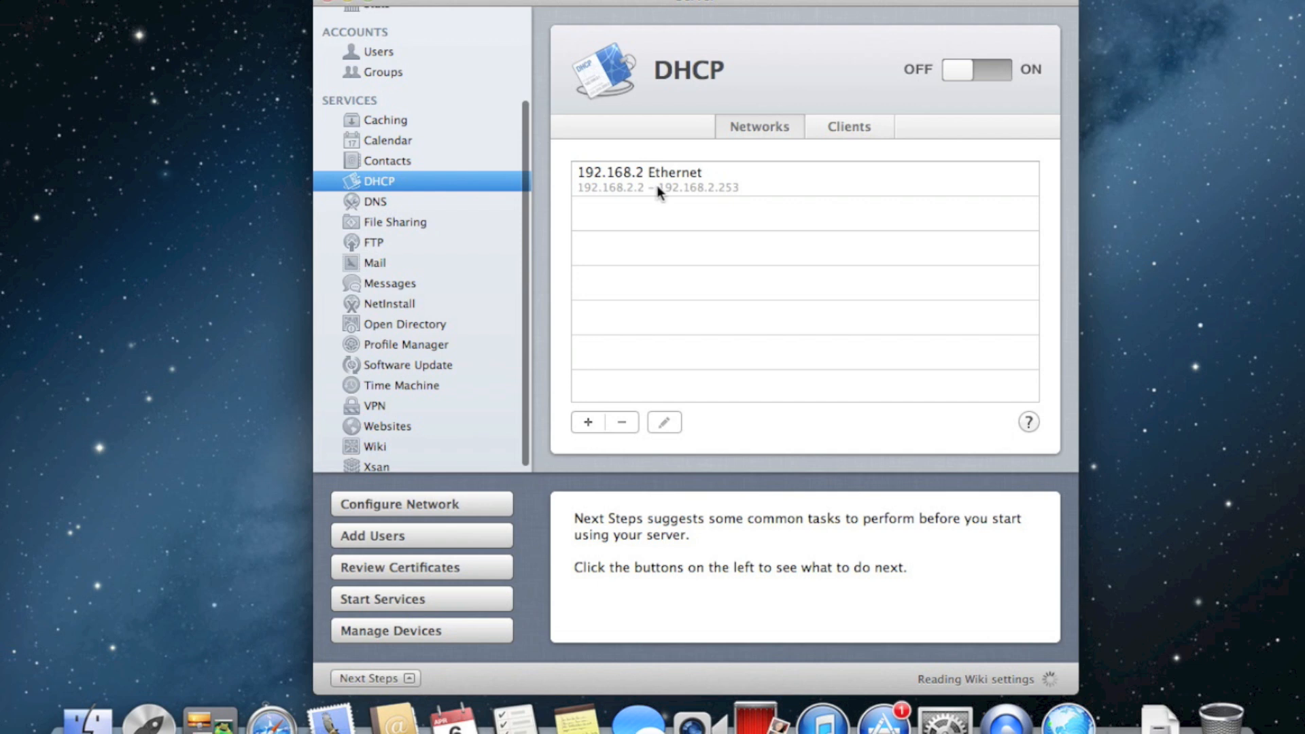
pyautogui.click(658, 191)
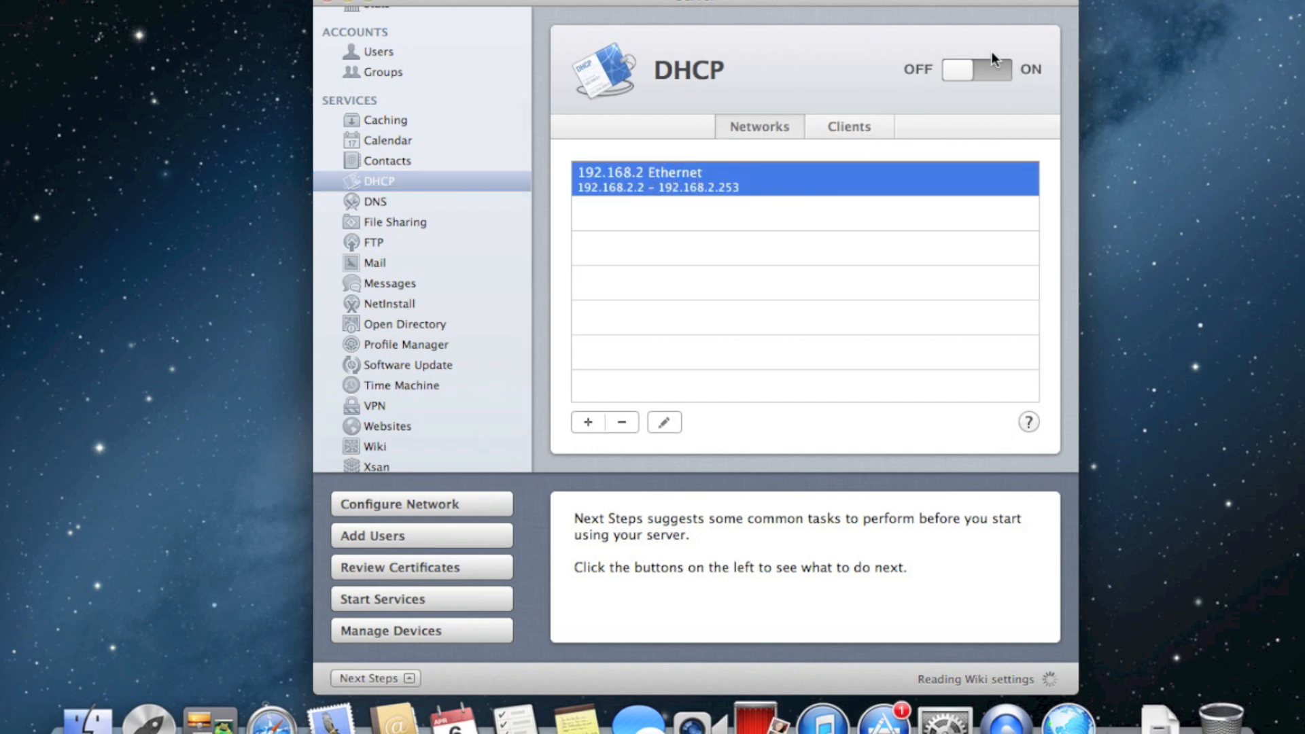
# Switch between DNS and DHCP, ending on the DNS service settings
pyautogui.click(438, 201)
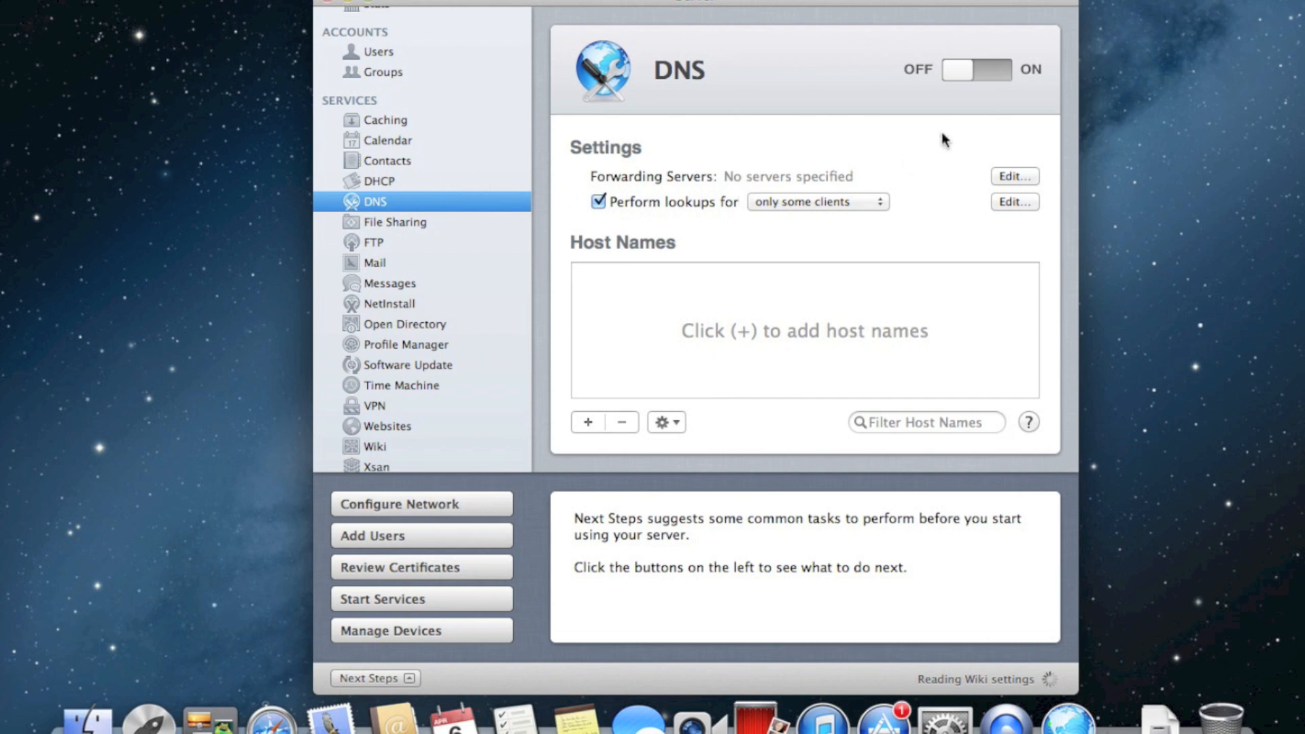
pyautogui.click(419, 185)
pyautogui.click(390, 198)
pyautogui.scroll(2, 430, 173)
pyautogui.scroll(3, 430, 170)
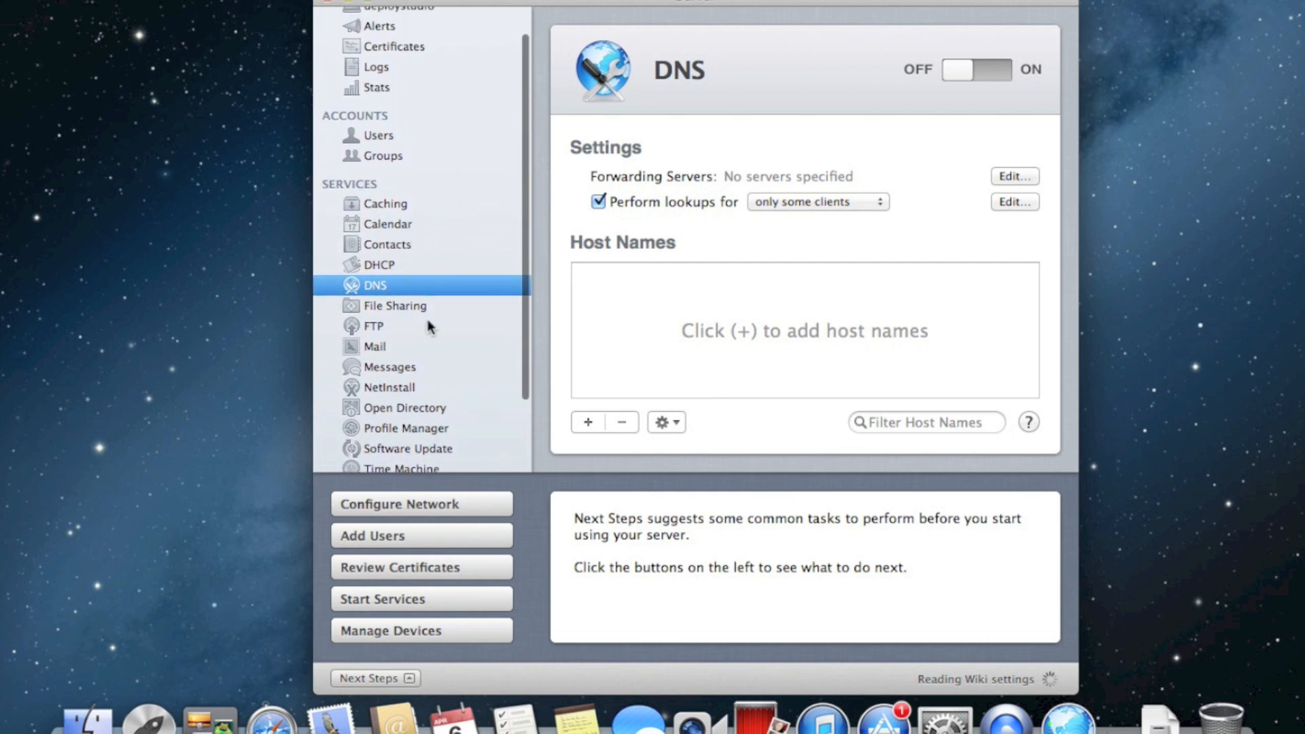
# In File Sharing, remove the Groups share point
pyautogui.click(415, 311)
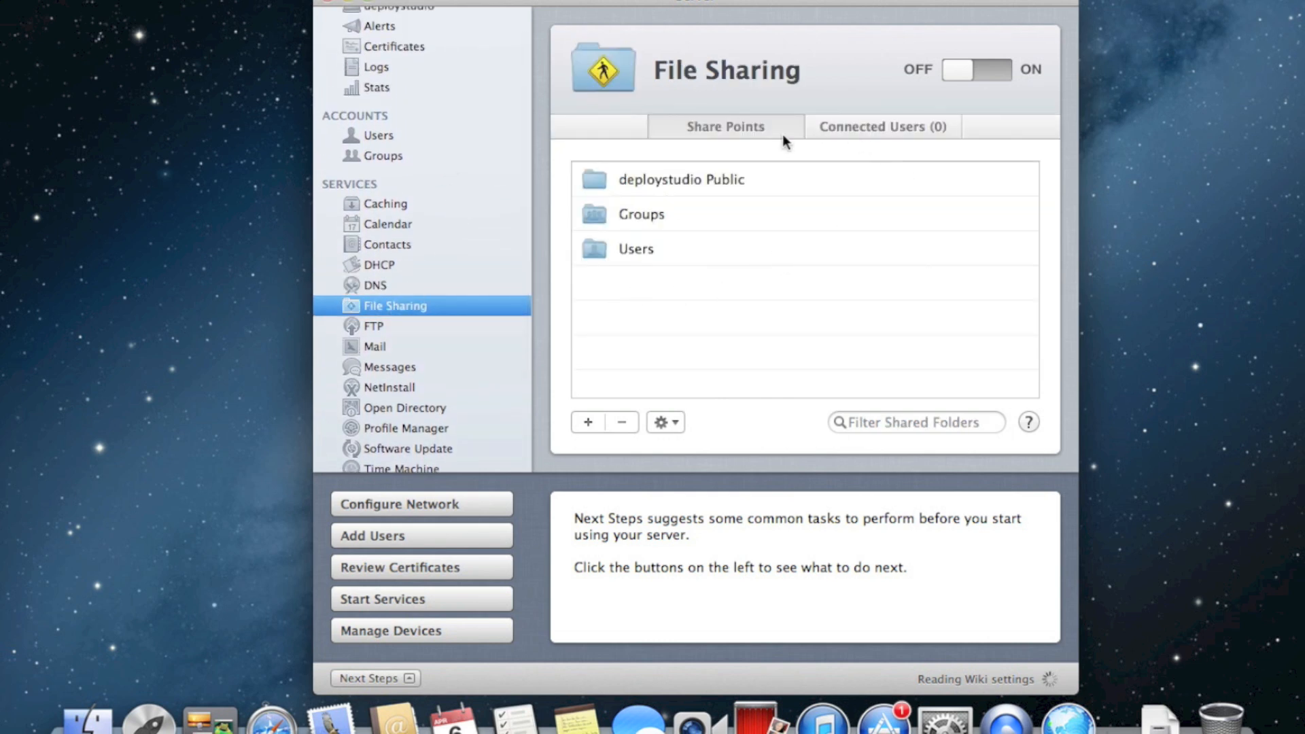
pyautogui.click(644, 216)
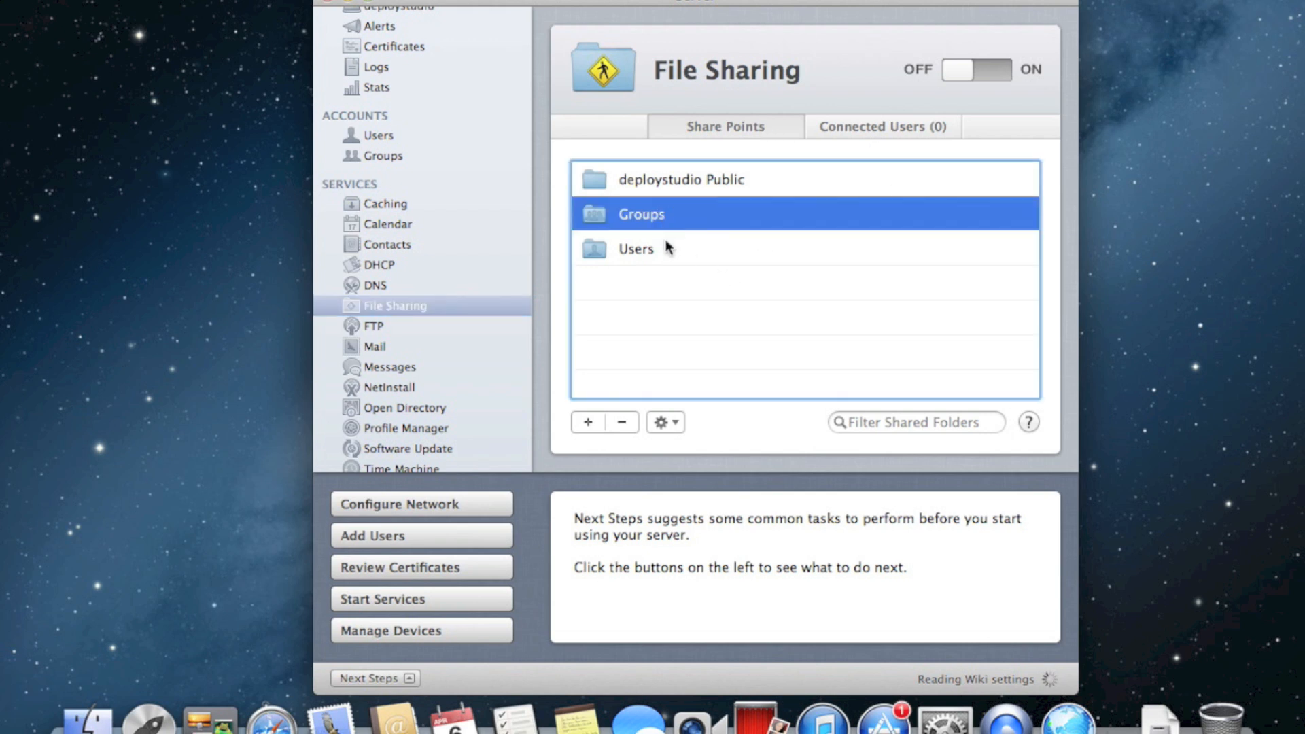
pyautogui.click(629, 420)
pyautogui.click(837, 132)
pyautogui.click(645, 249)
pyautogui.click(621, 422)
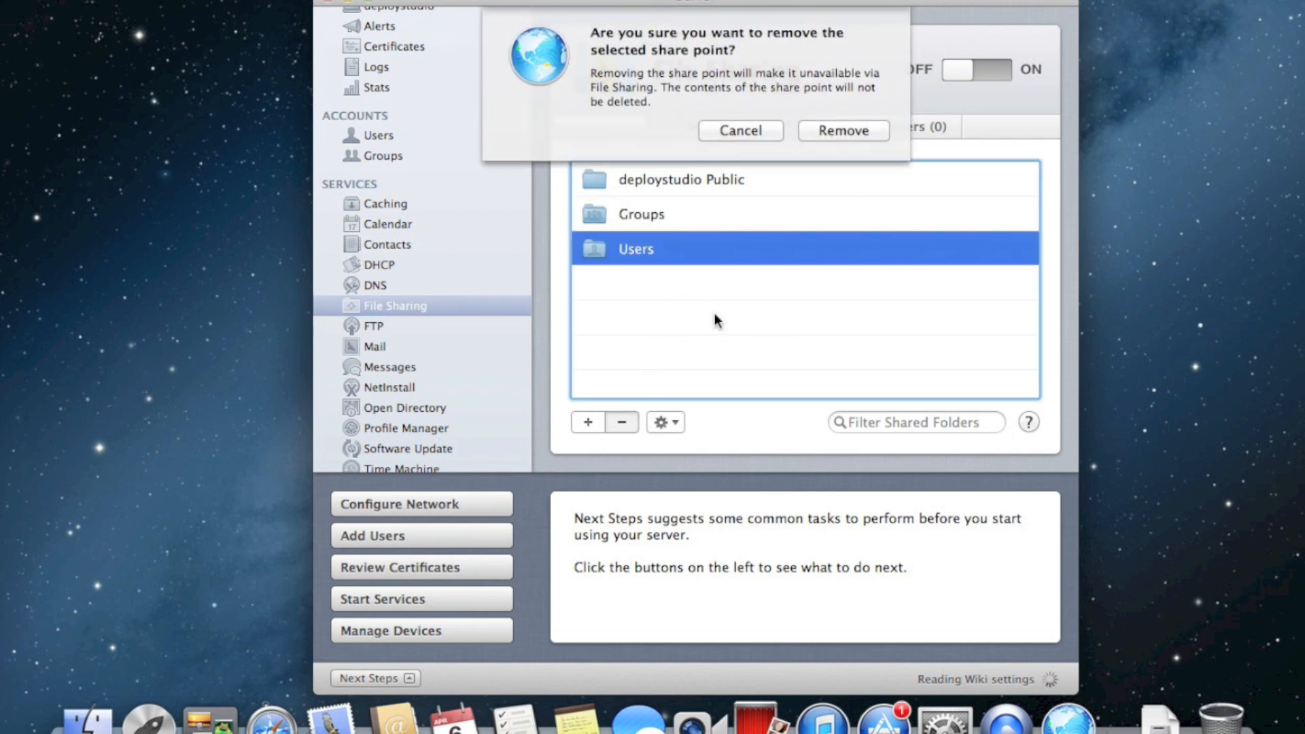
pyautogui.click(806, 132)
# Remove the deploystudio Public and Users share points, leaving the list empty
pyautogui.click(699, 181)
pyautogui.click(623, 422)
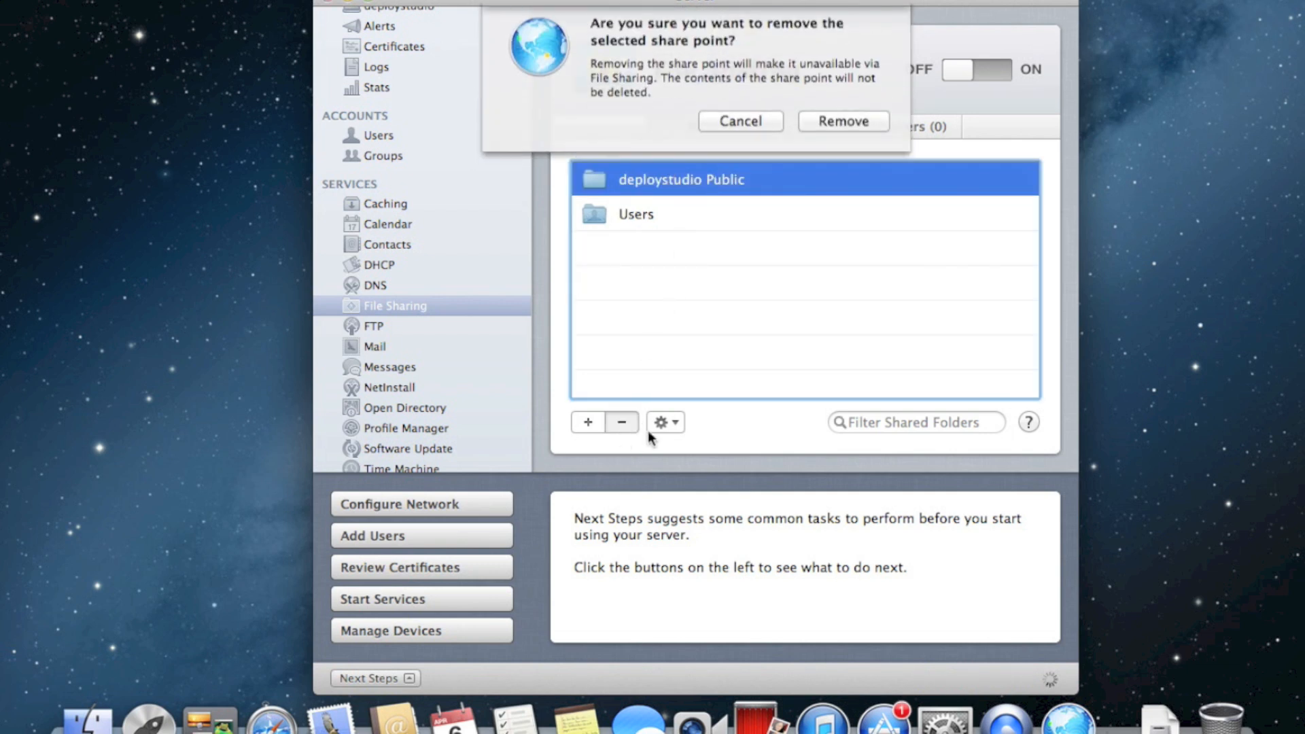
pyautogui.click(840, 130)
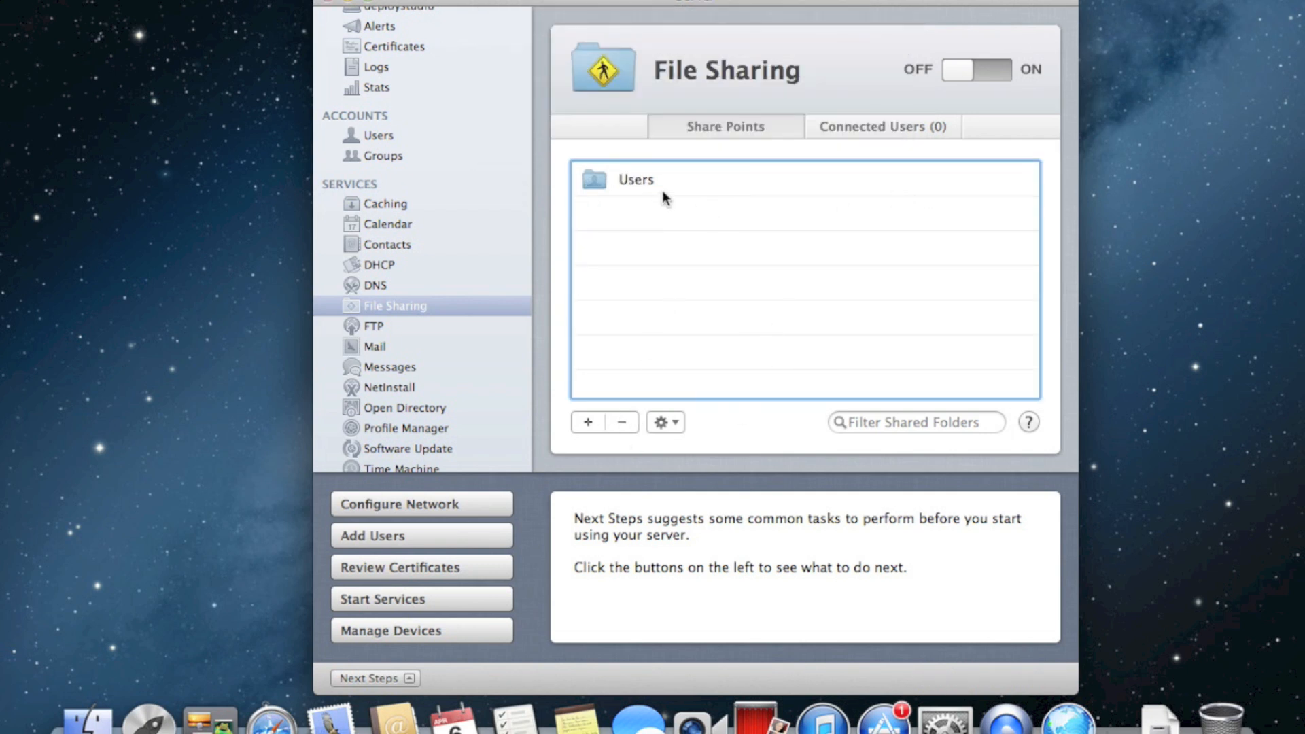
pyautogui.click(659, 184)
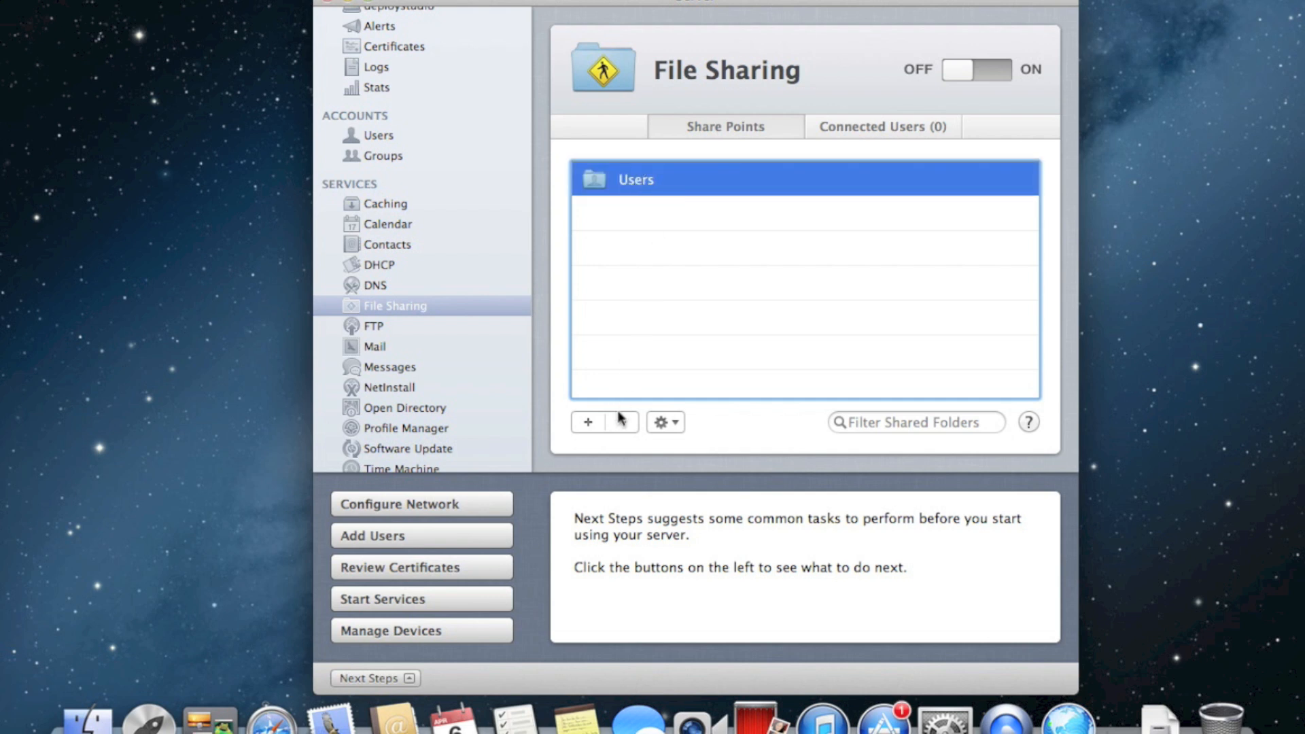
pyautogui.click(621, 422)
pyautogui.click(858, 139)
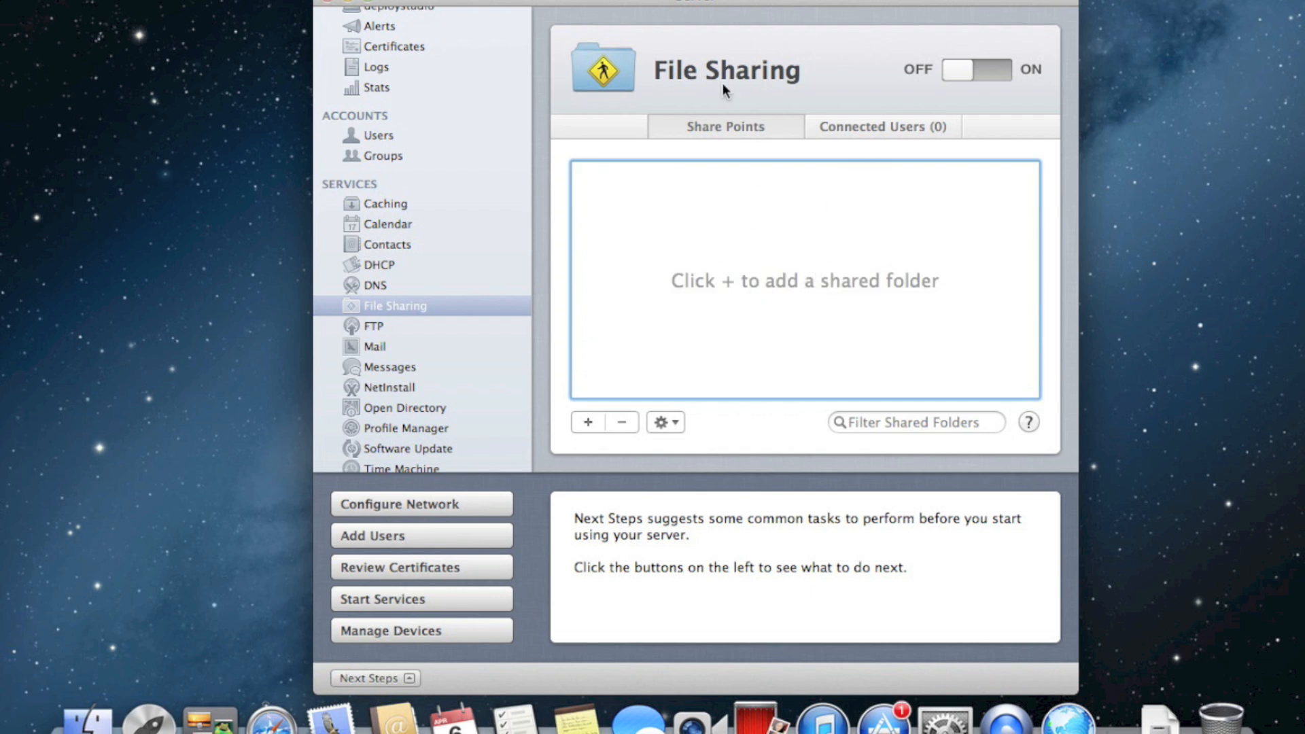
# Open Certificates and keep secure services set to Custom configuration
pyautogui.scroll(2, 447, 234)
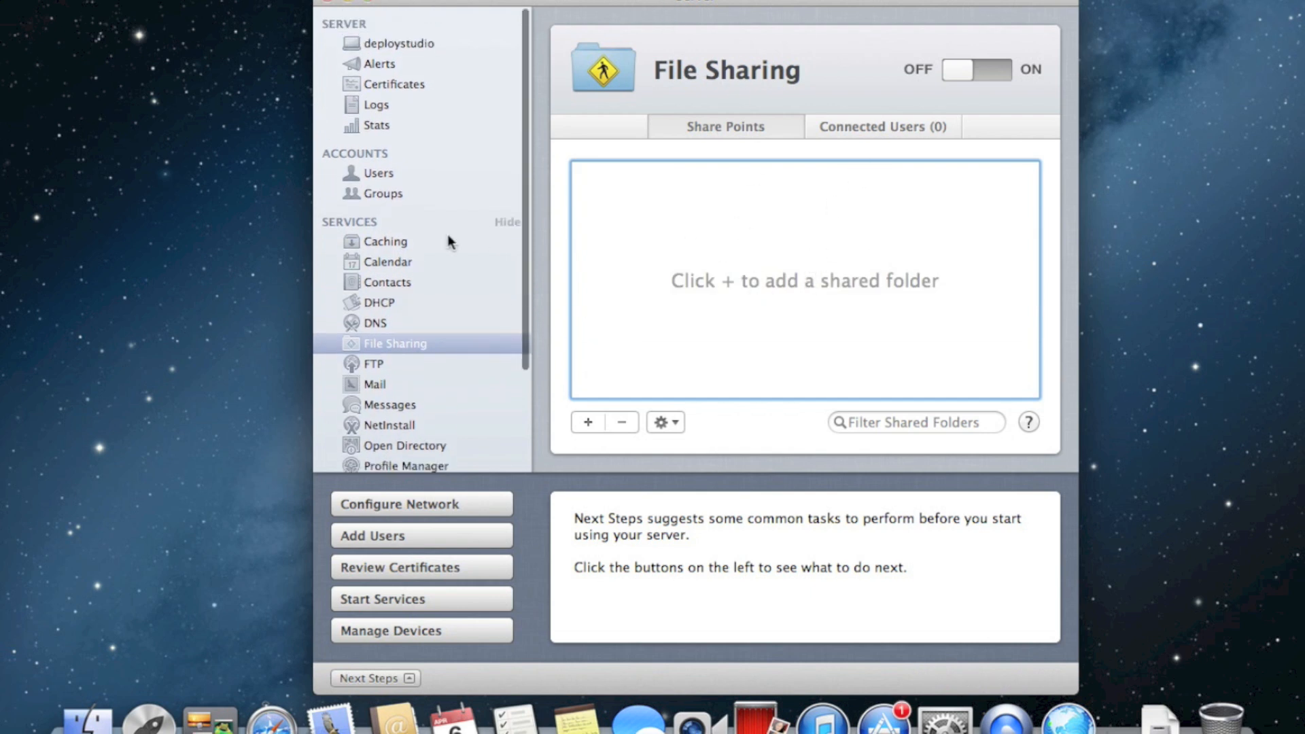
pyautogui.click(413, 77)
pyautogui.click(812, 175)
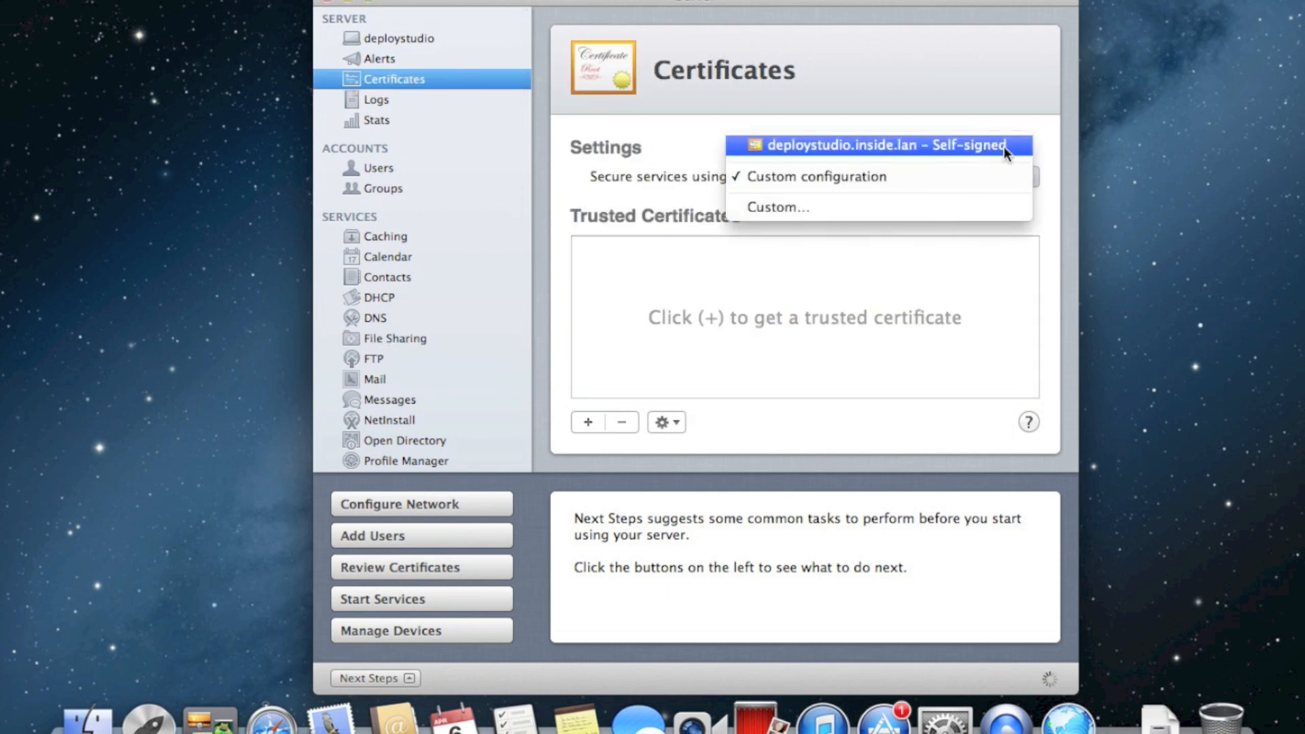
pyautogui.click(858, 63)
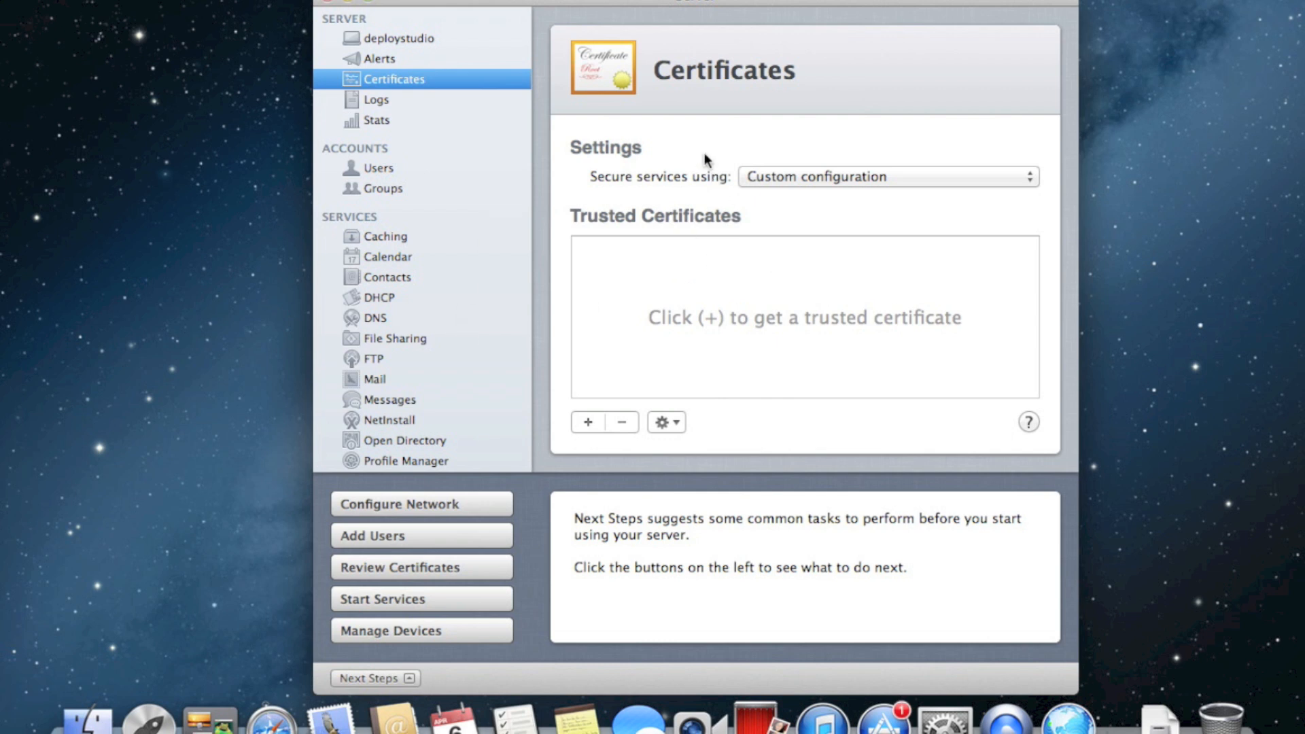
pyautogui.scroll(-5, 453, 292)
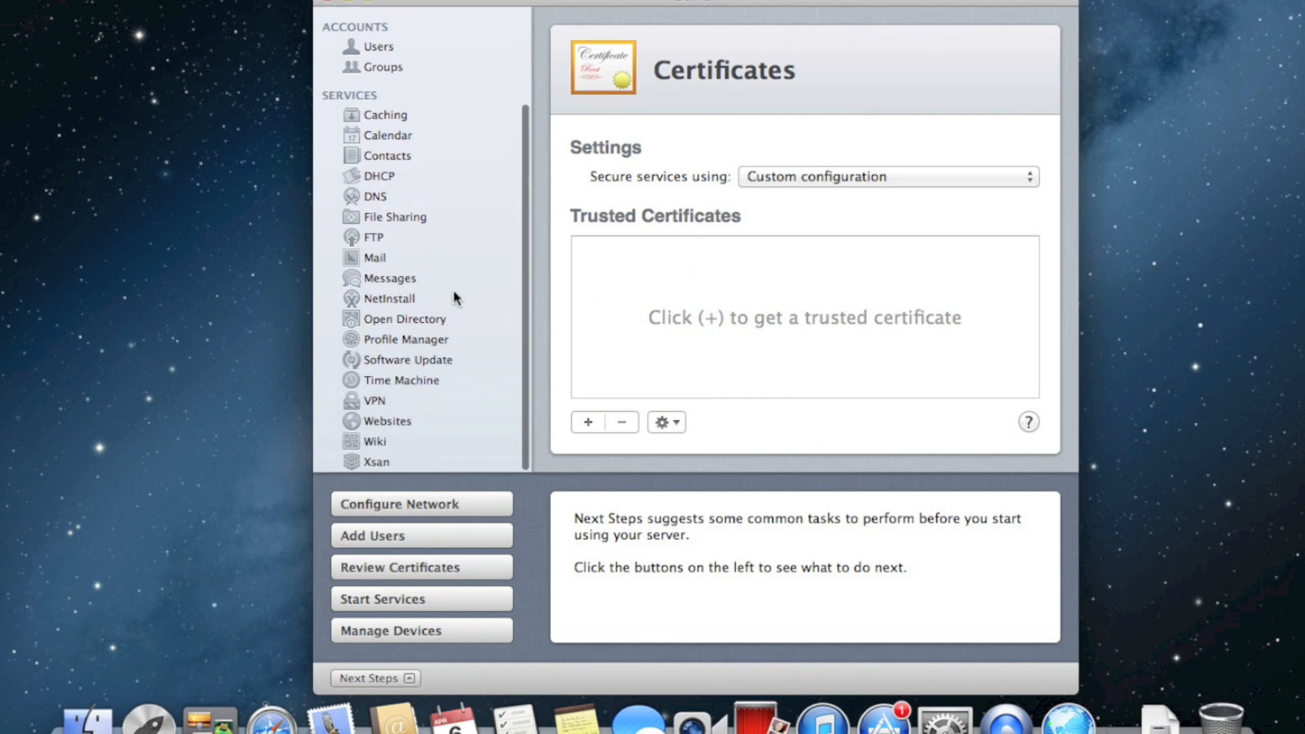
pyautogui.scroll(2, 454, 291)
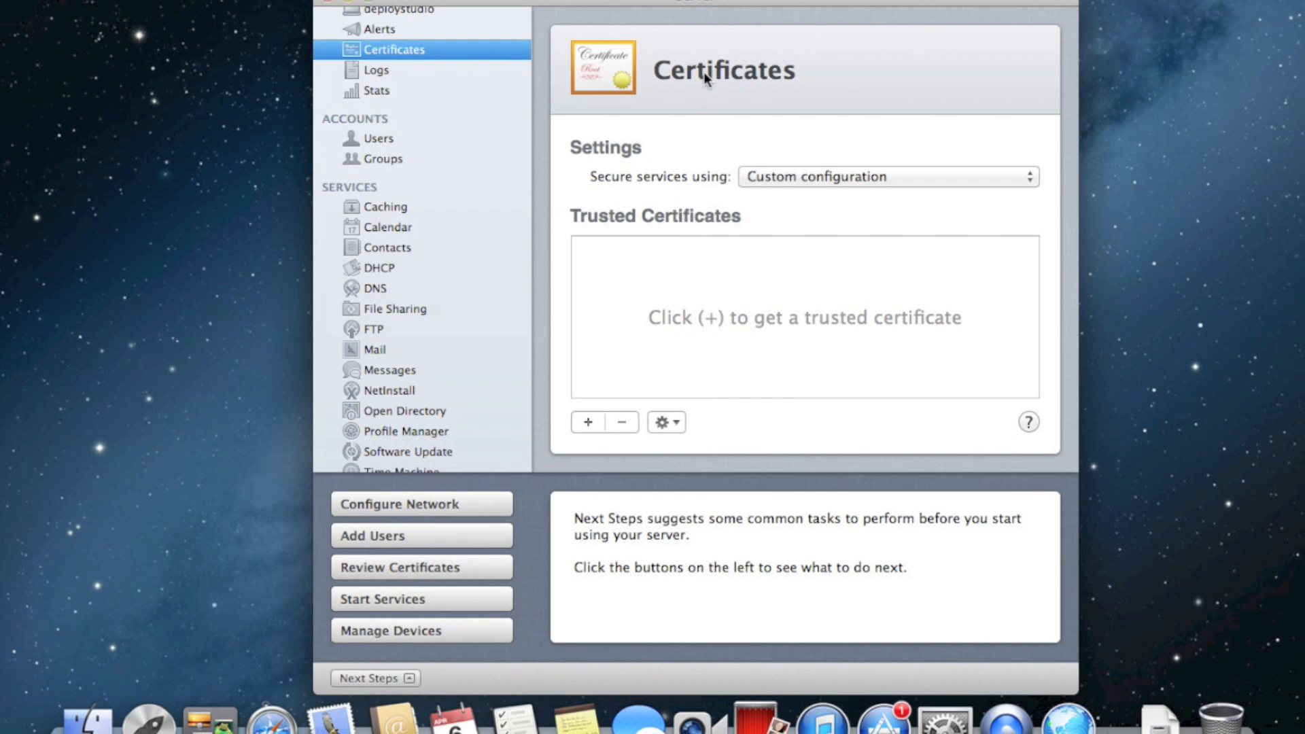
pyautogui.scroll(2, 459, 227)
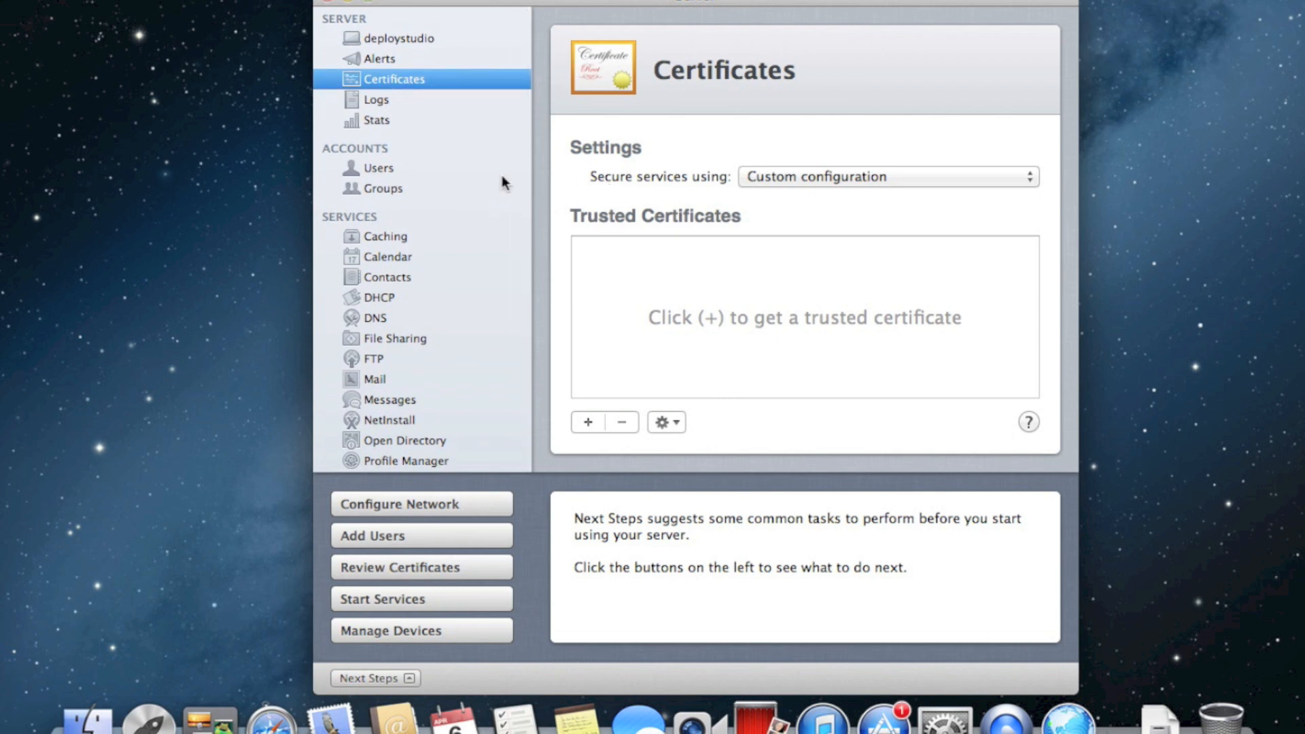
pyautogui.scroll(-8, 493, 182)
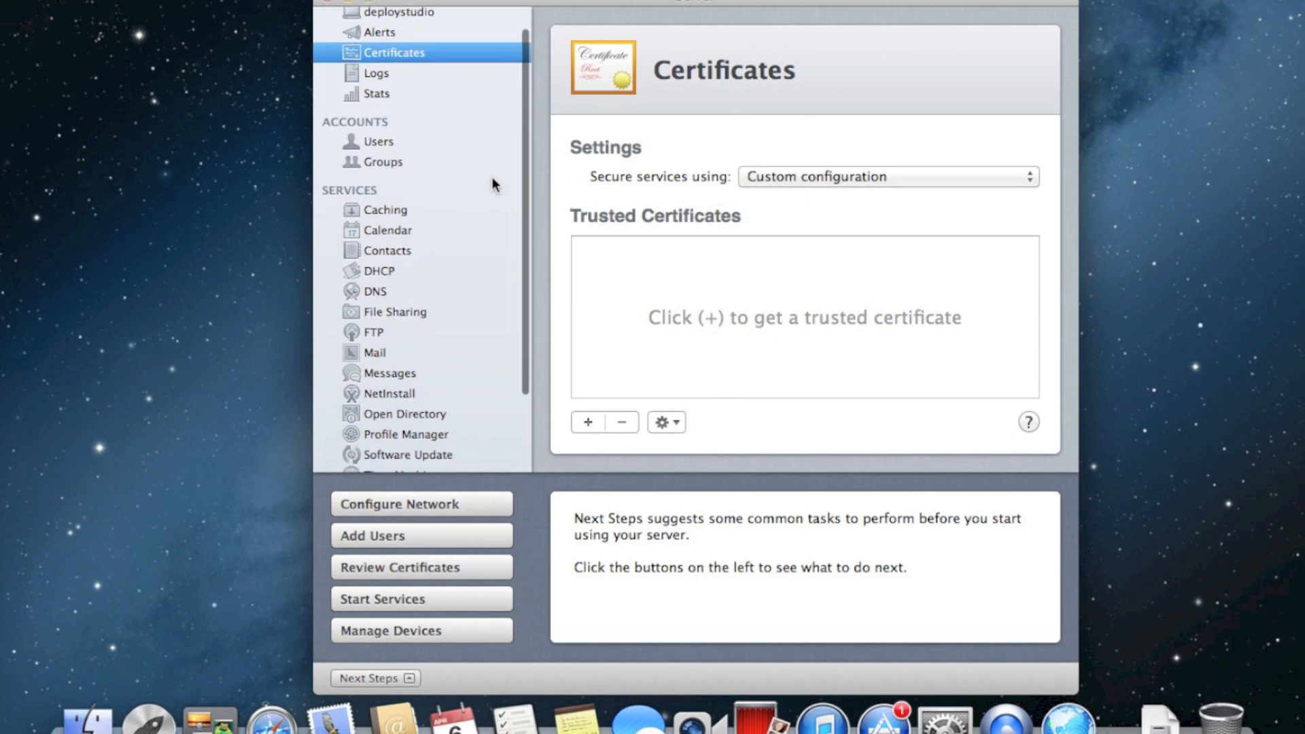
pyautogui.scroll(8, 523, 306)
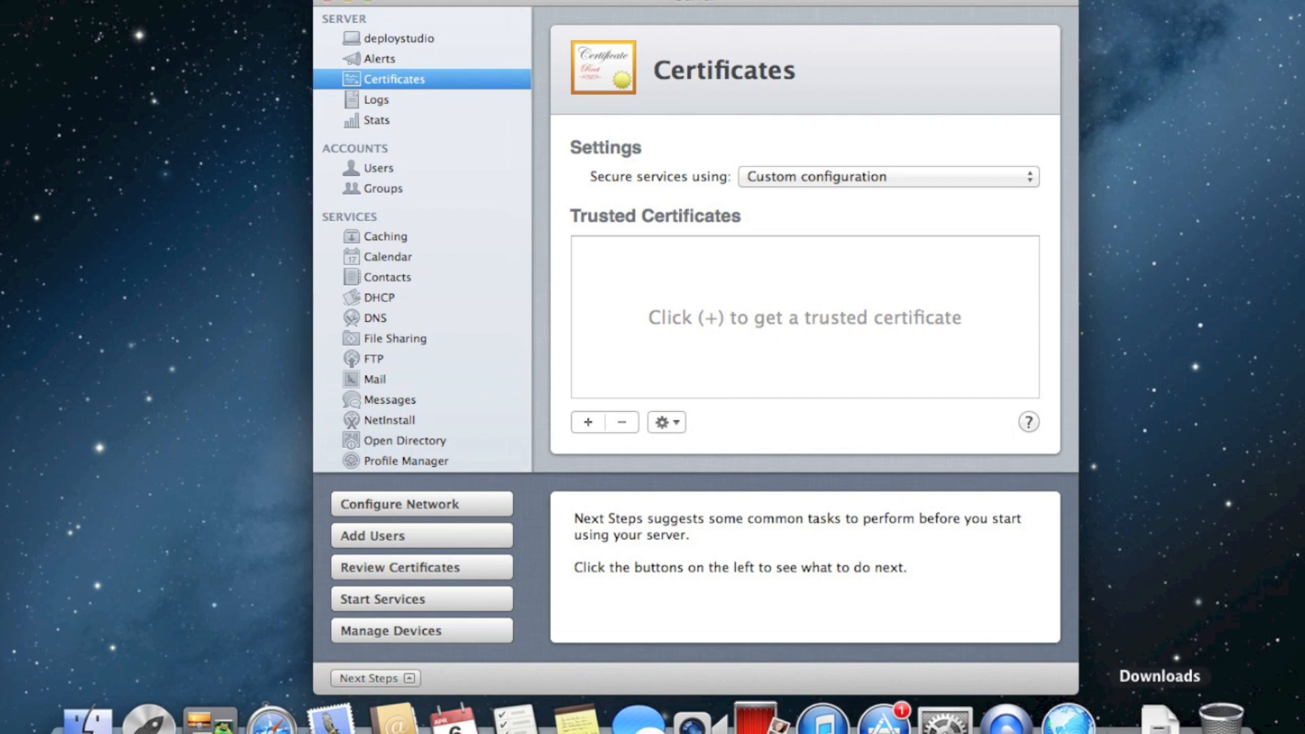
# Mount the downloaded DeployStudioServer_v1.5.17 image, try its installer, and dismiss the unidentified-developer warning
pyautogui.click(1160, 719)
pyautogui.click(1163, 658)
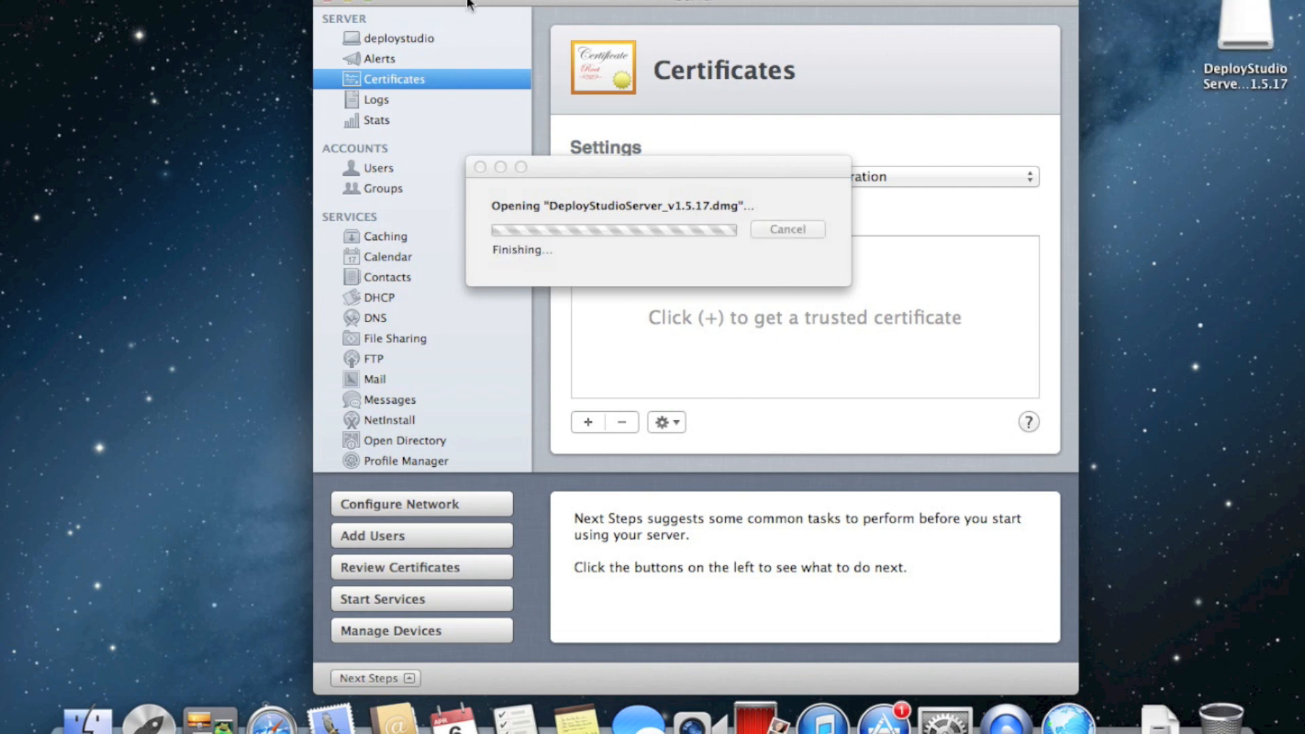
pyautogui.click(348, 1)
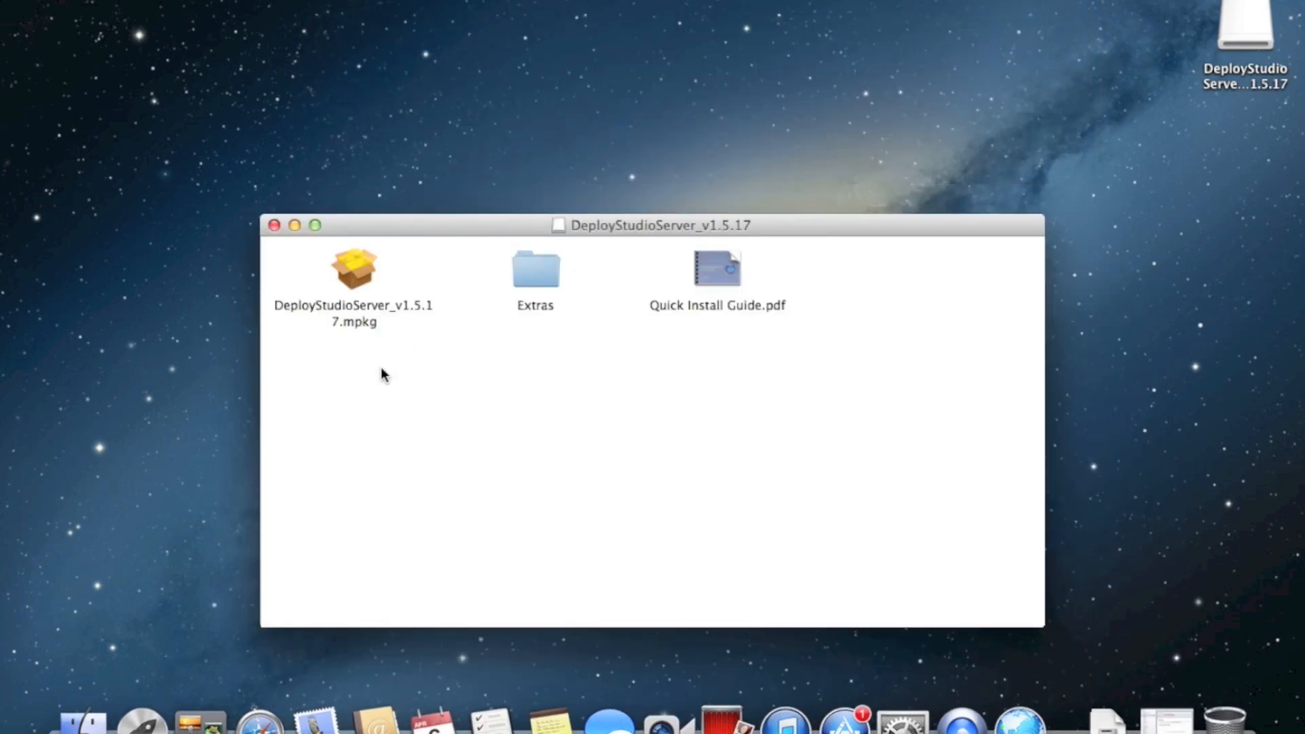
pyautogui.click(371, 274)
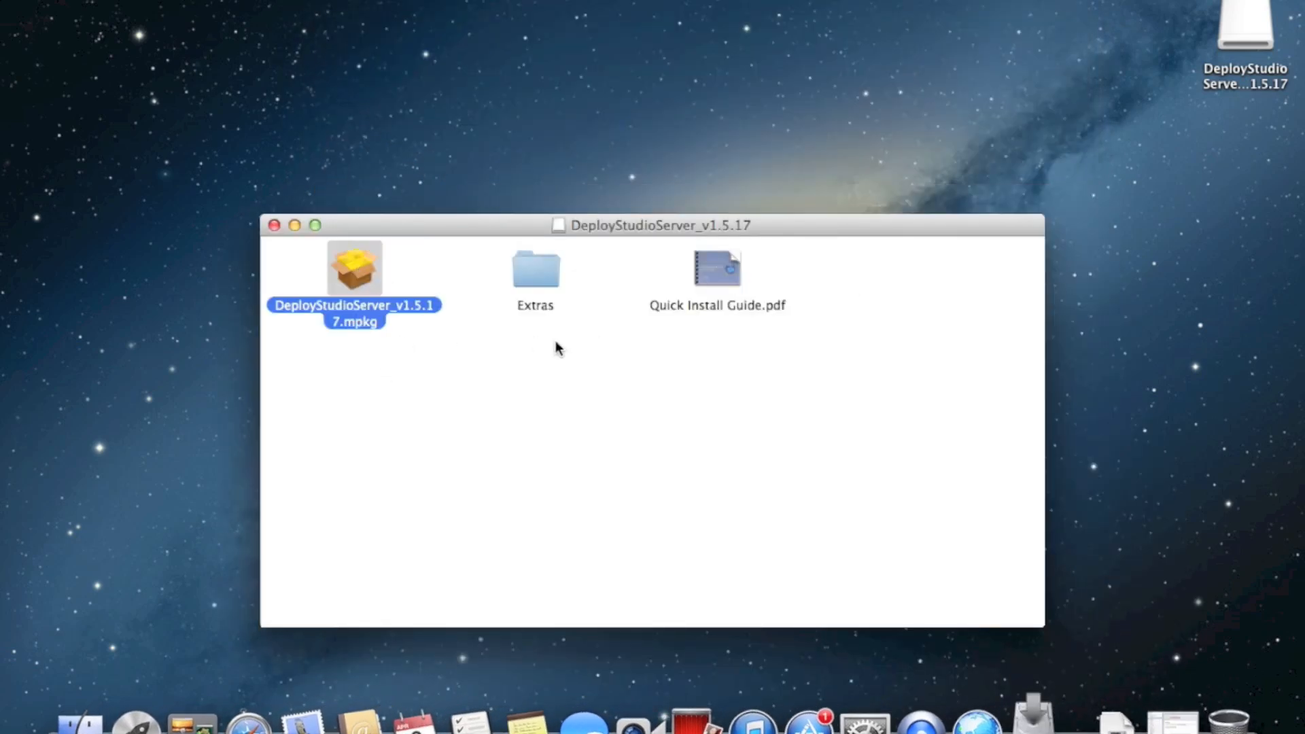
pyautogui.click(805, 331)
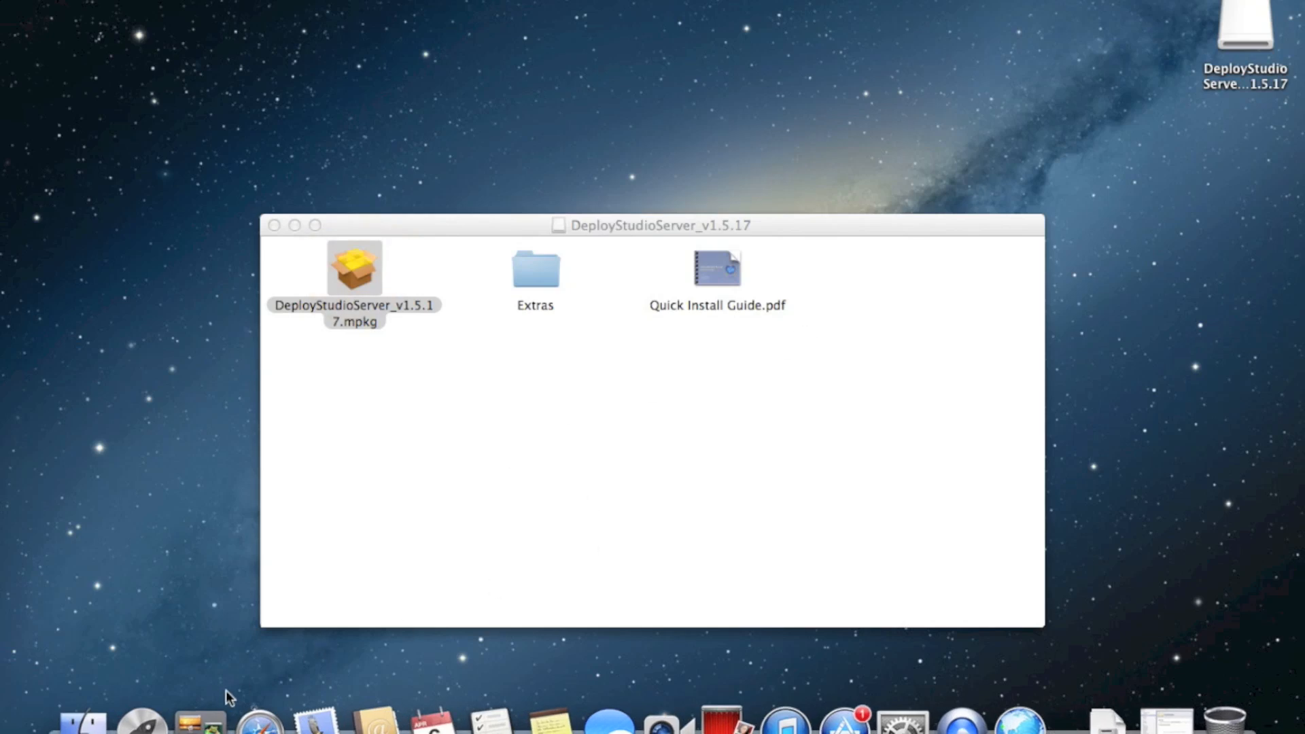
# Unlock Security & Privacy in System Preferences with the admin password
pyautogui.click(902, 724)
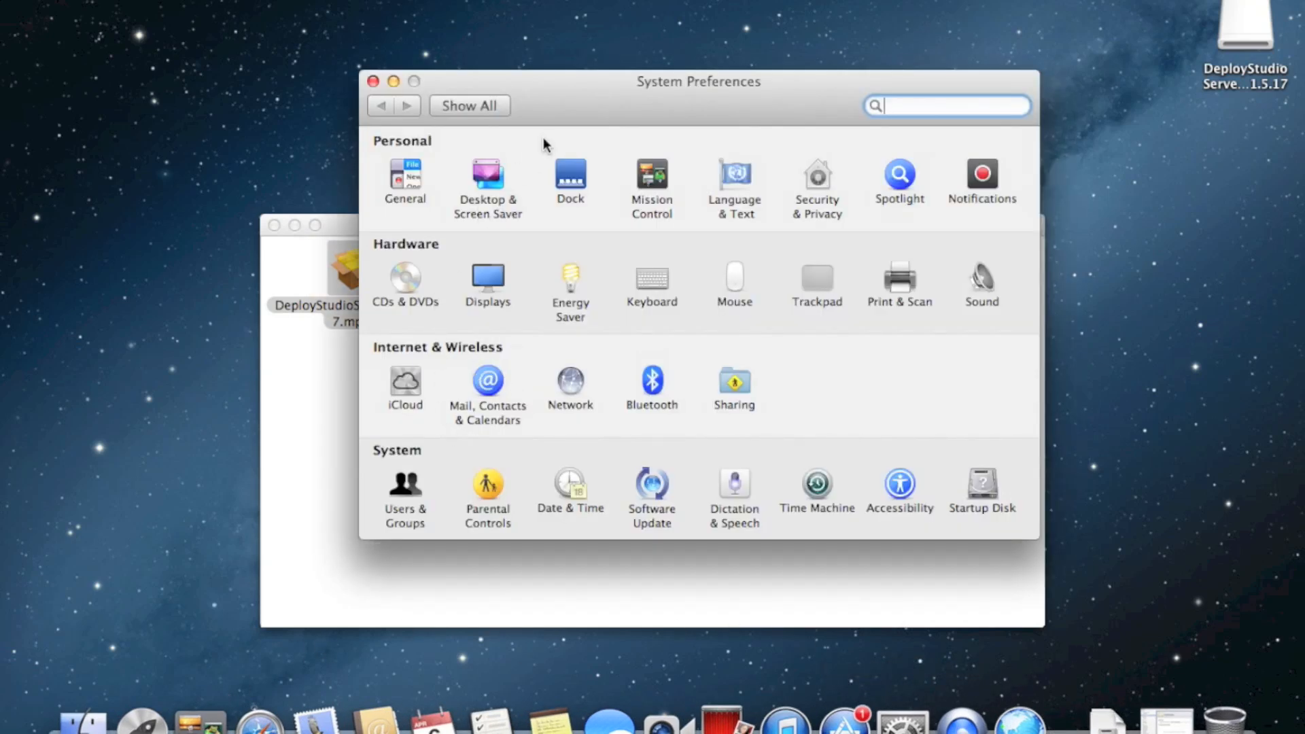
pyautogui.click(808, 180)
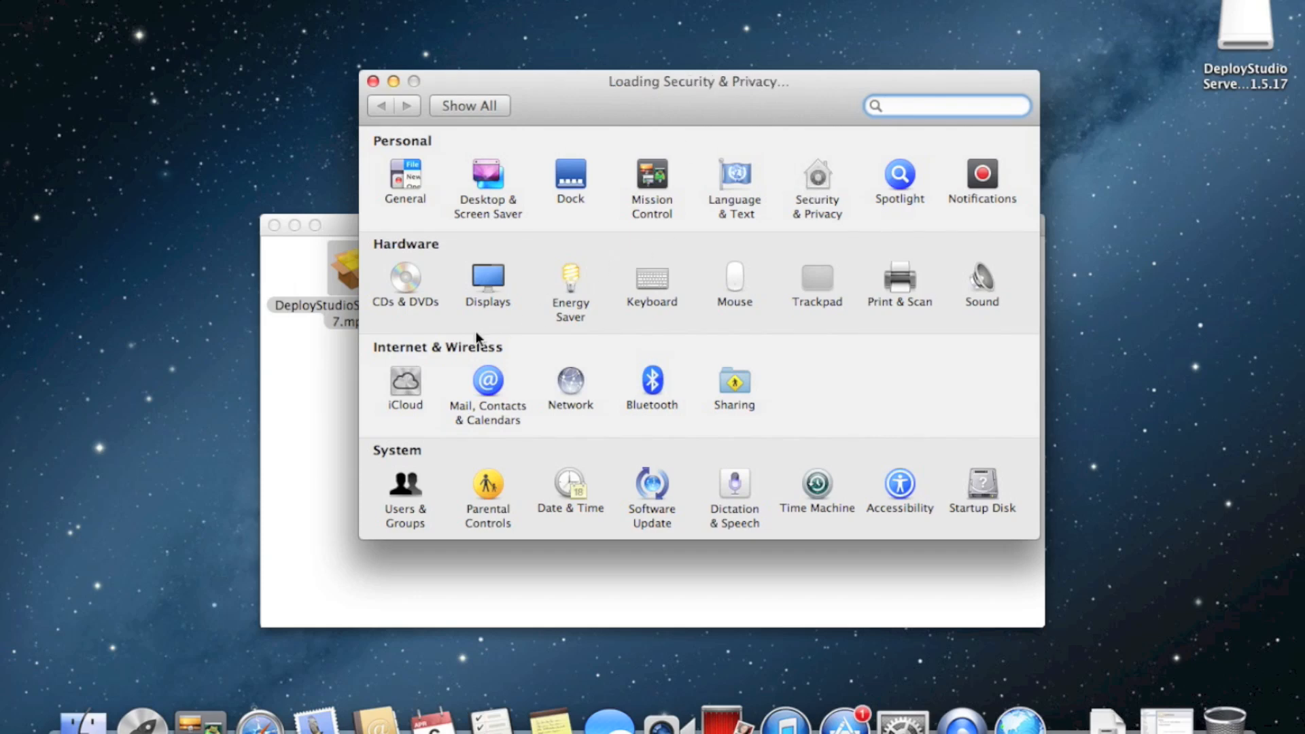
pyautogui.click(391, 565)
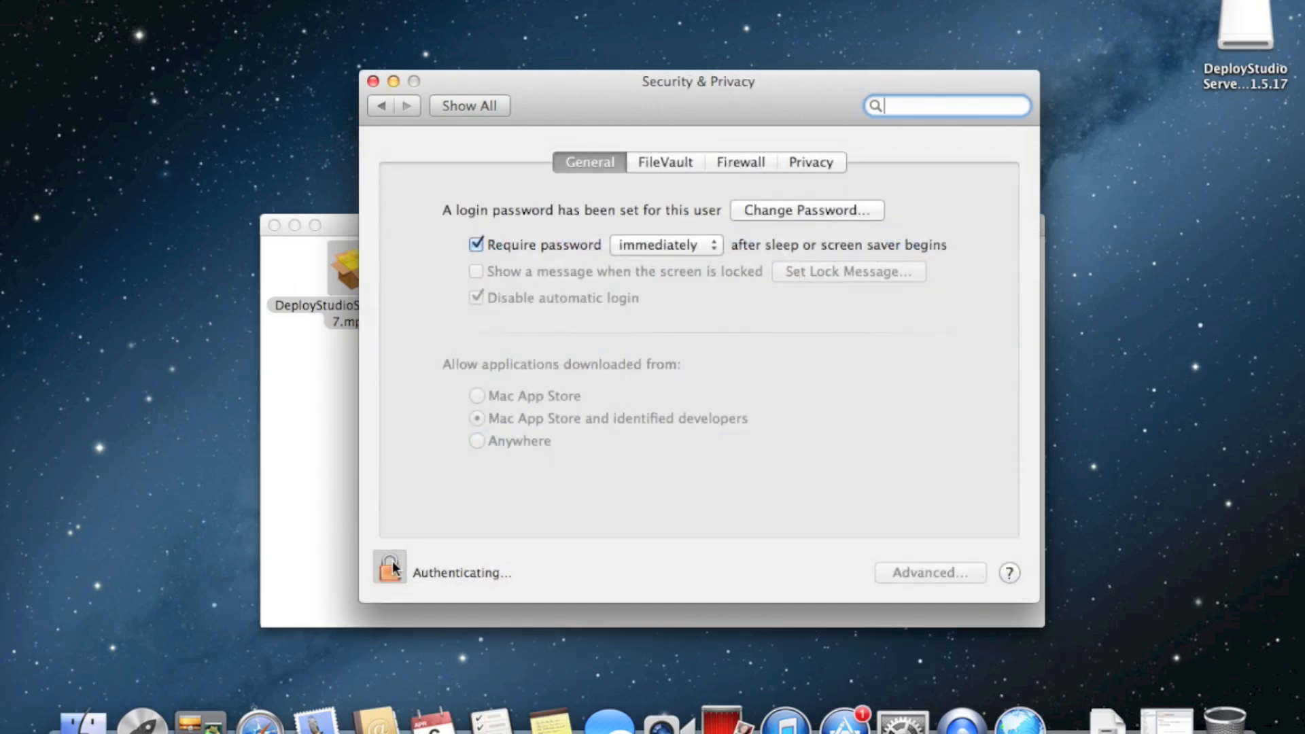
pyautogui.write('•••••••••')
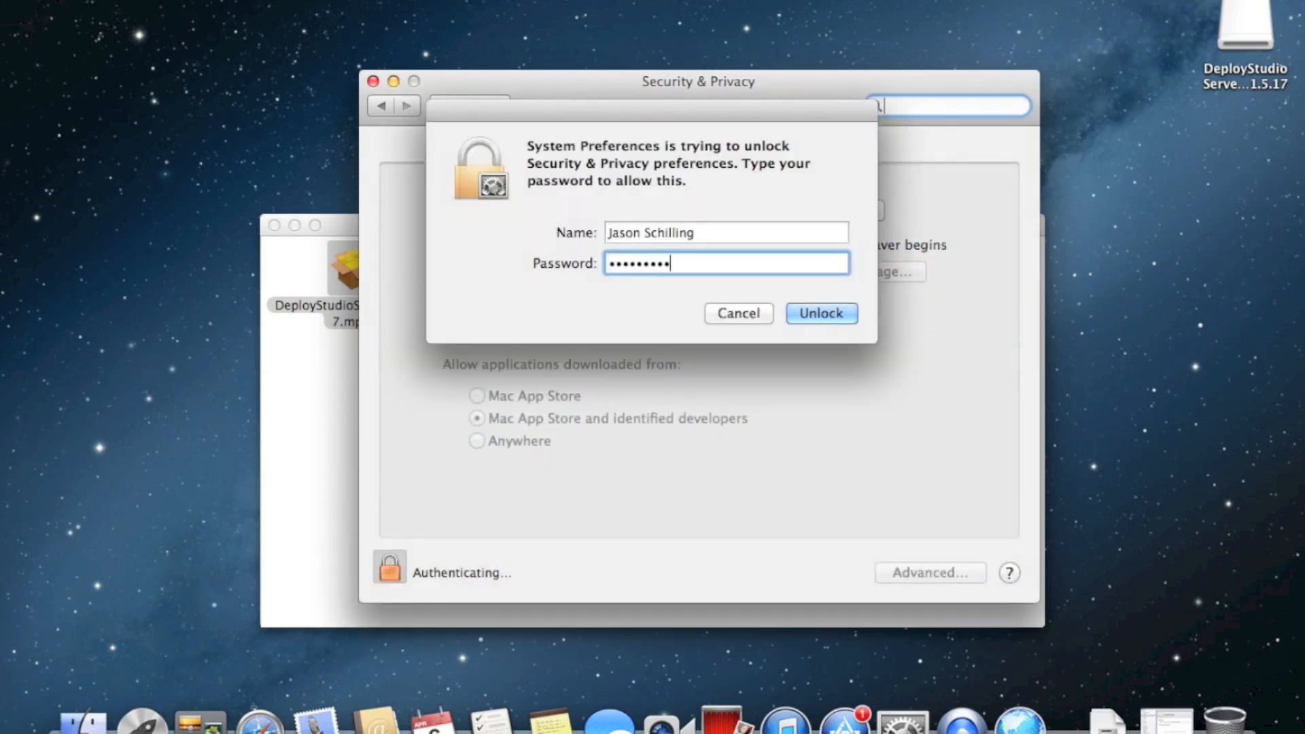
pyautogui.press('super+a')
pyautogui.write('••••••••••••••')
pyautogui.press('Return')
# Allow apps downloaded from Anywhere, then close System Preferences
pyautogui.click(550, 442)
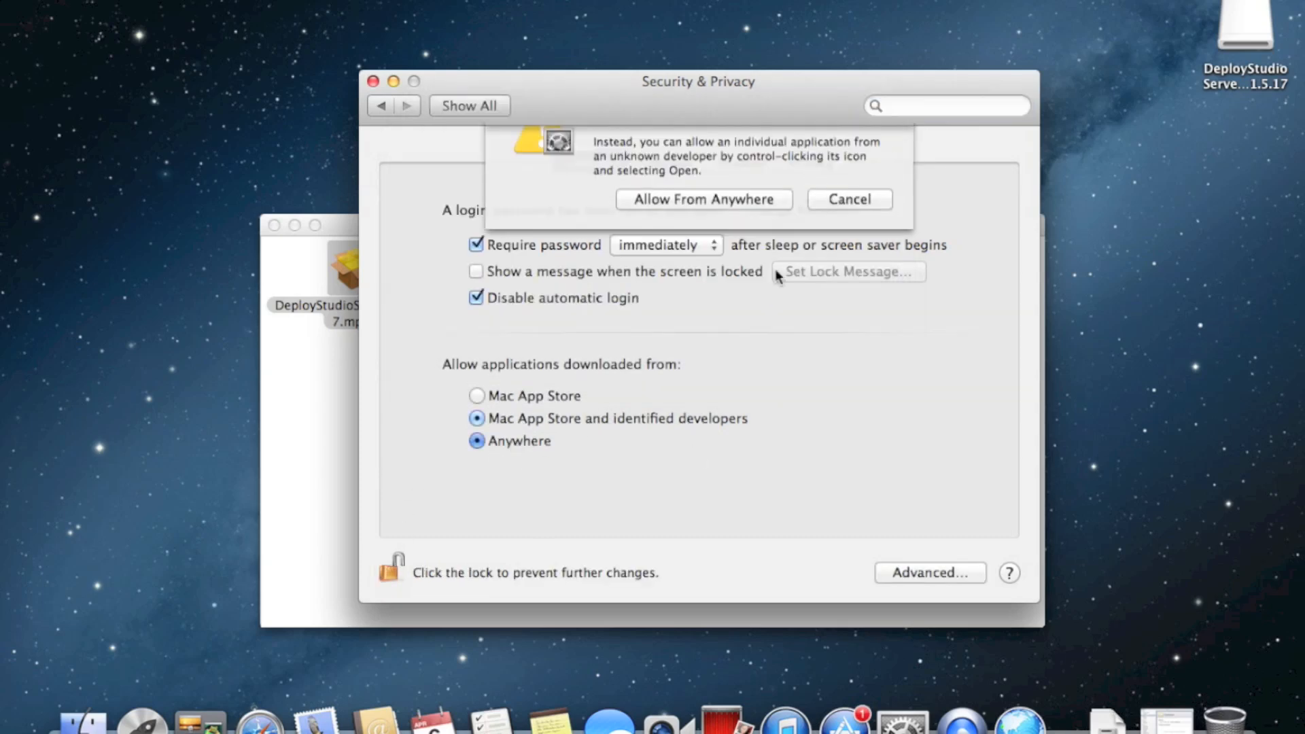
pyautogui.click(706, 249)
pyautogui.click(471, 103)
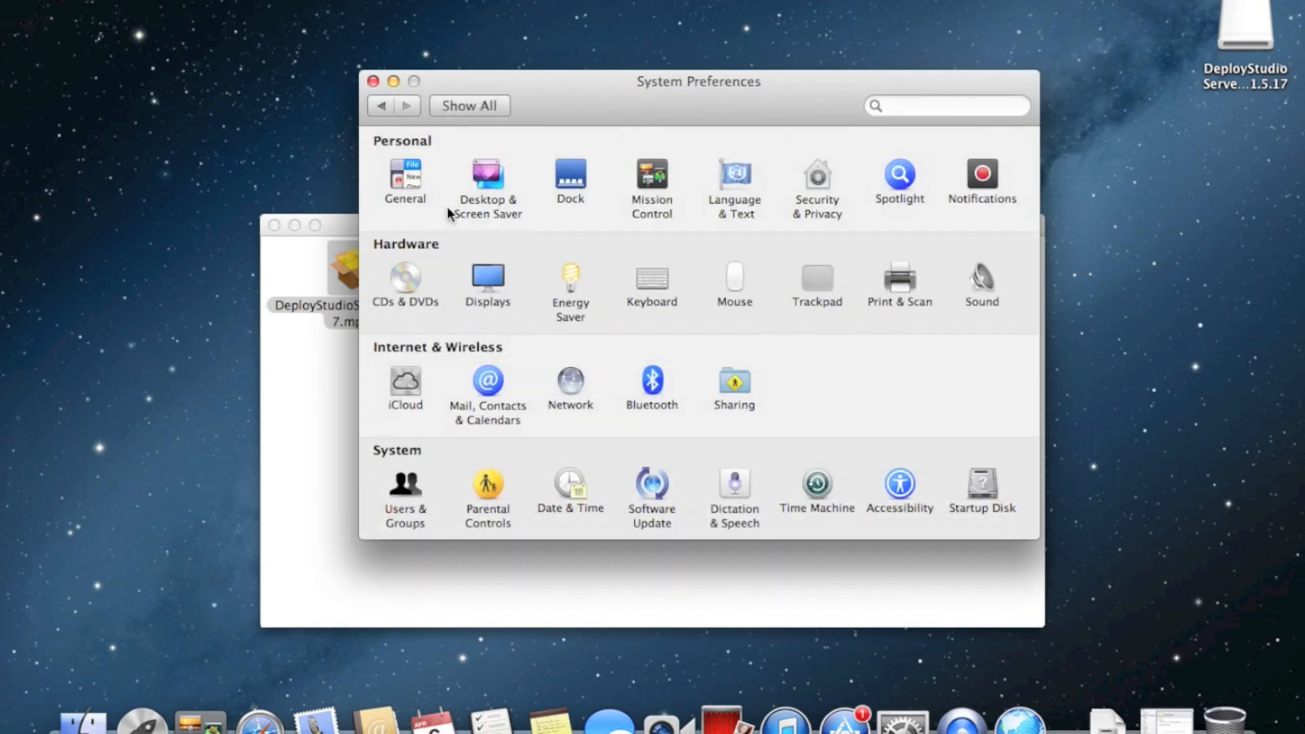
pyautogui.click(402, 161)
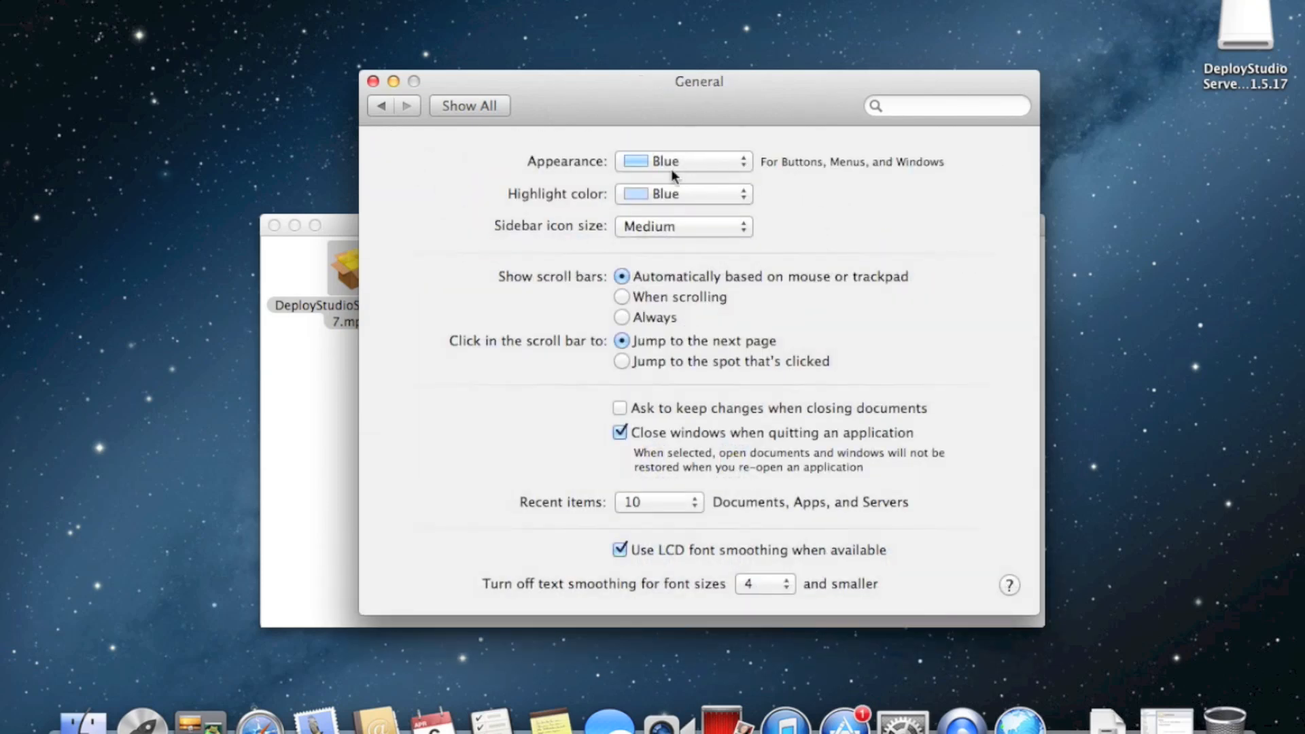
pyautogui.click(434, 107)
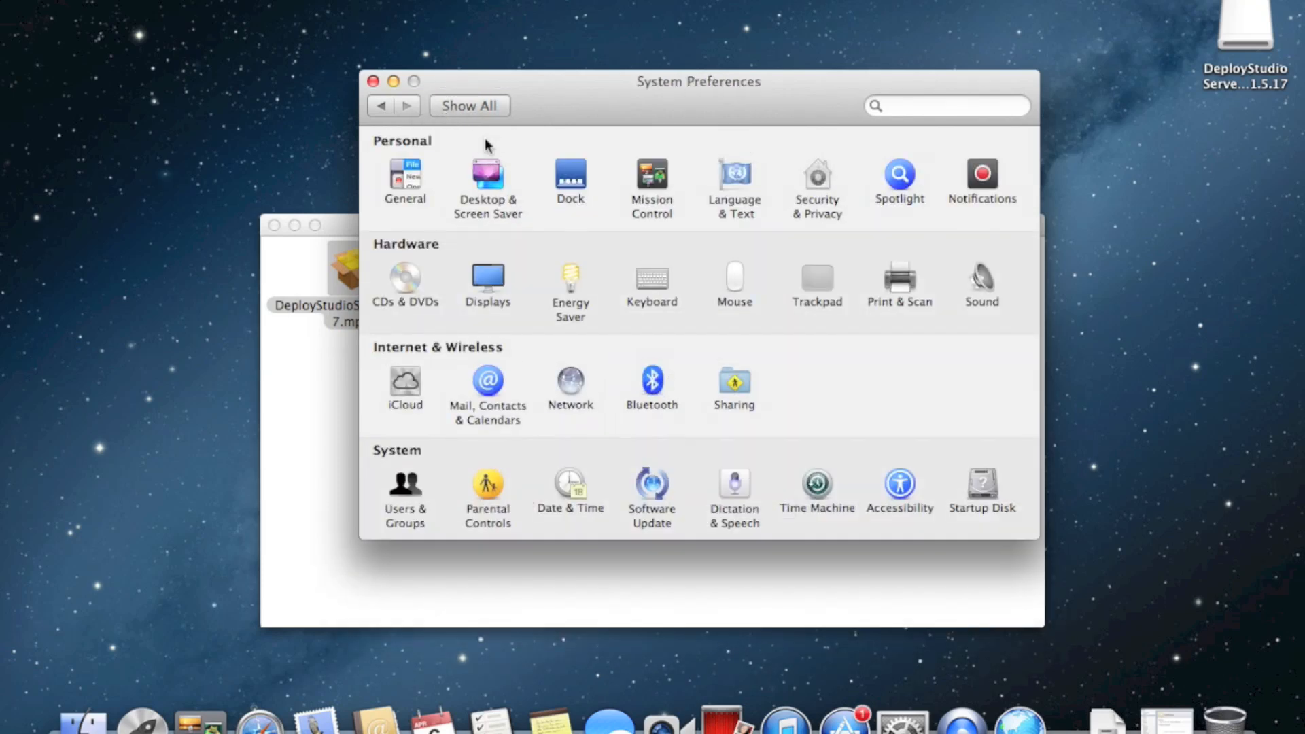
pyautogui.click(371, 81)
# Start the DeployStudio Server installer, agree to the license, and choose install for all users
pyautogui.doubleClick(371, 272)
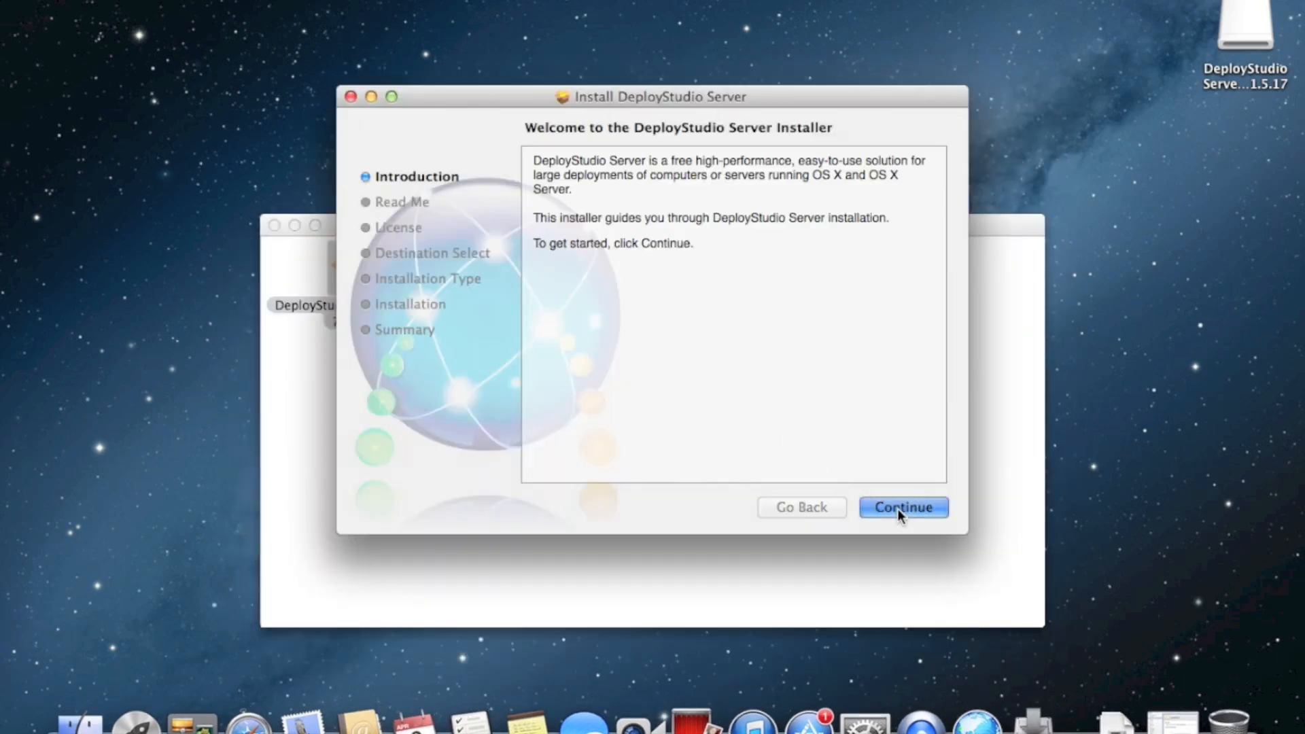
pyautogui.click(898, 508)
pyautogui.click(901, 508)
pyautogui.click(907, 508)
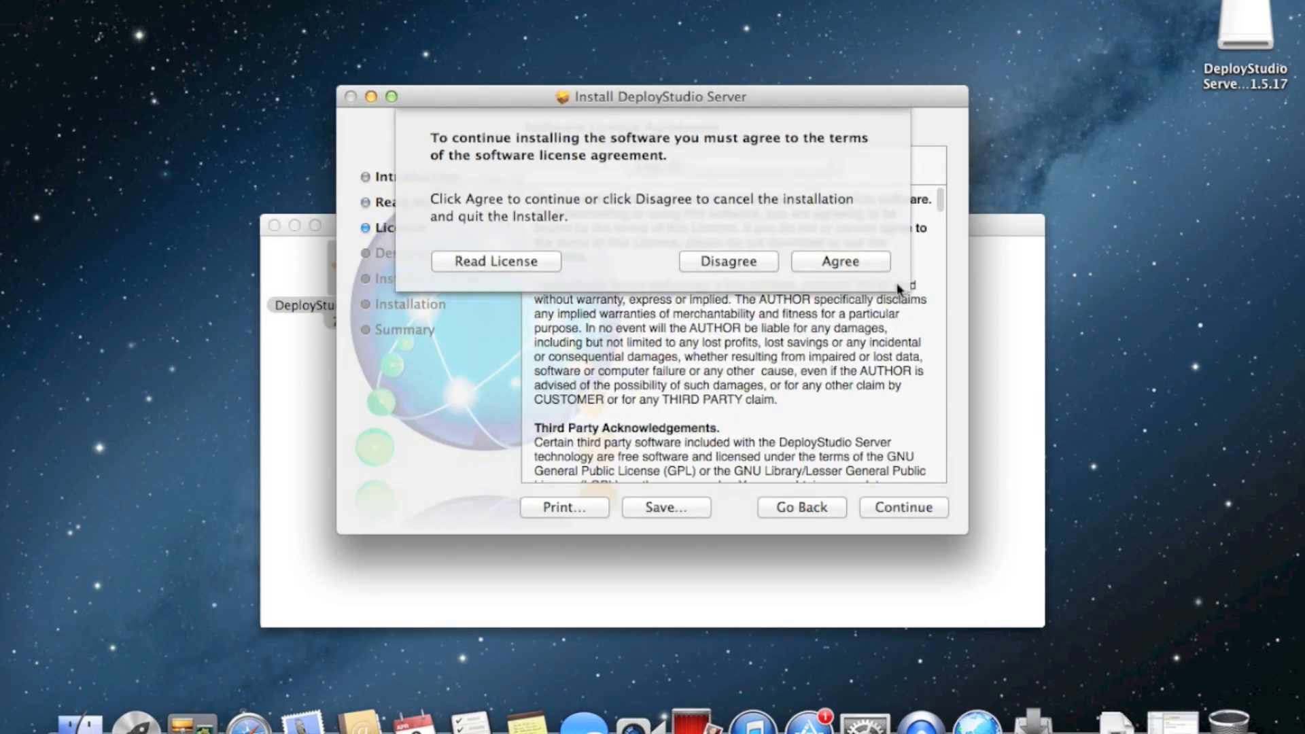
pyautogui.click(841, 261)
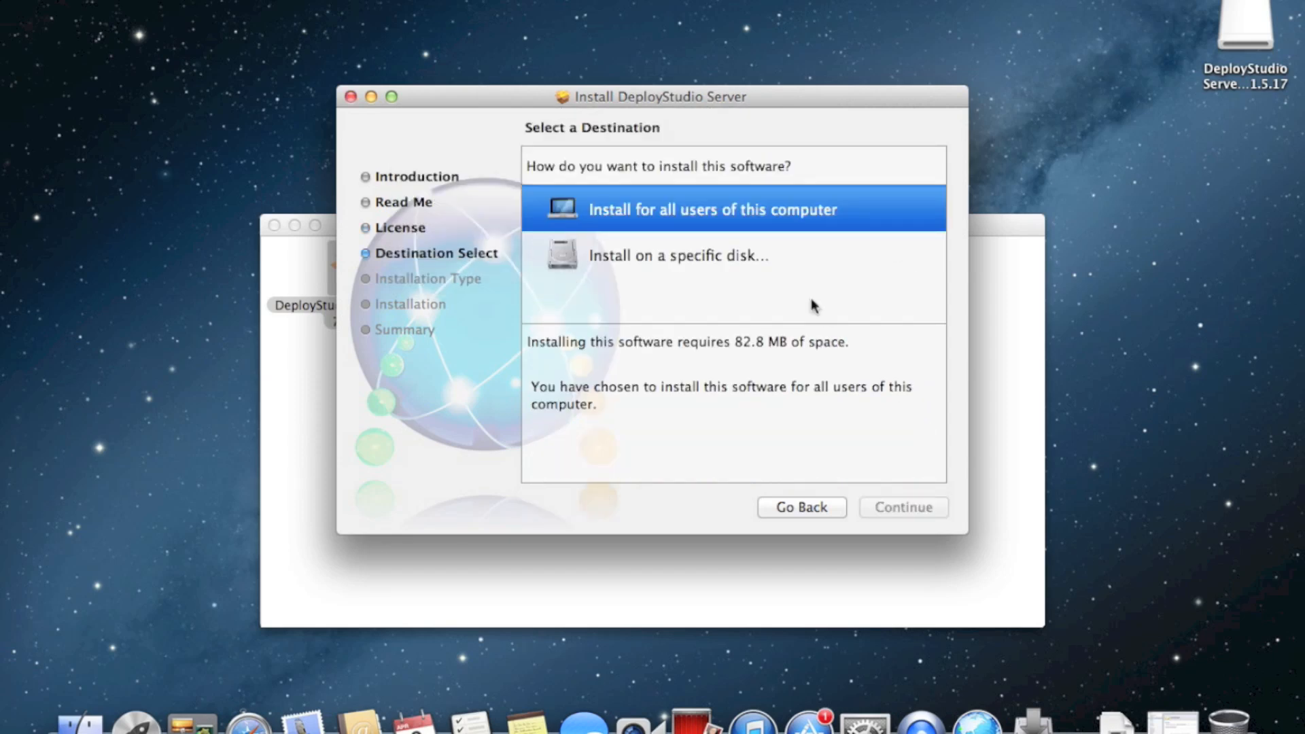
pyautogui.click(680, 225)
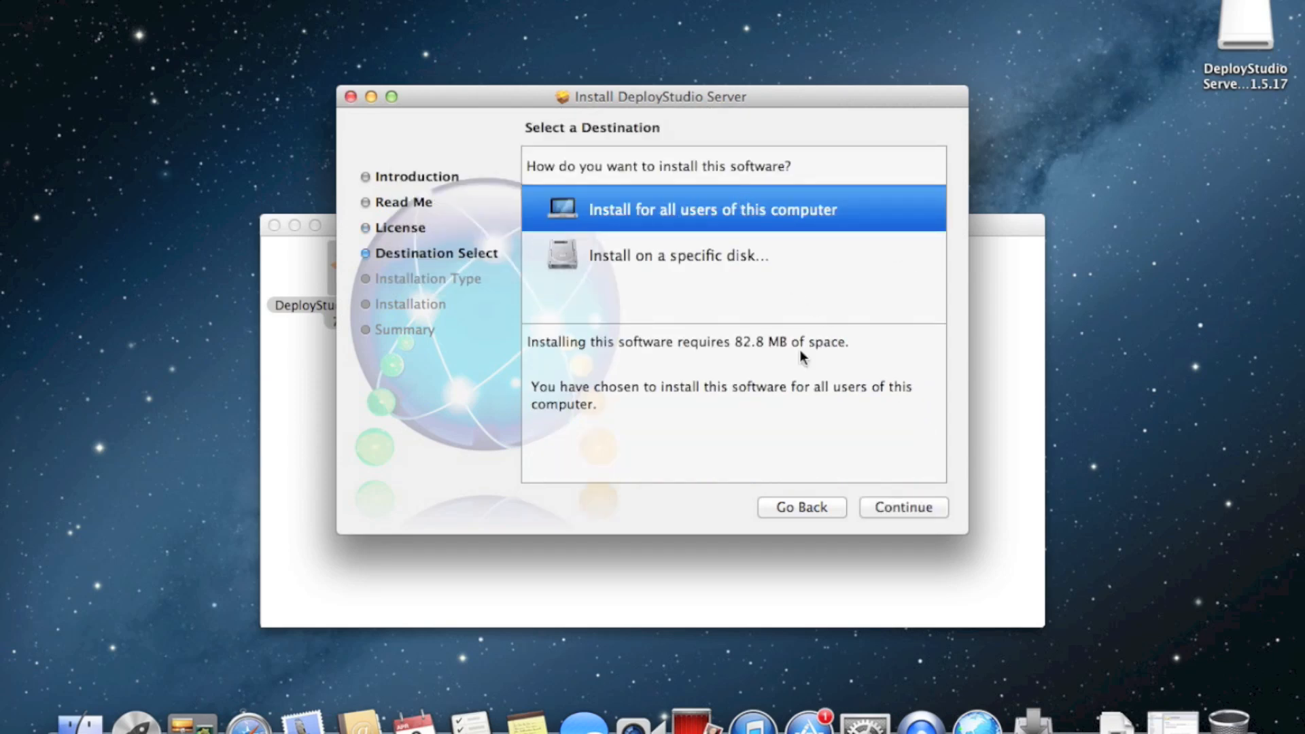
# Install DeployStudio Server with the admin password and close the installer after success
pyautogui.click(890, 508)
pyautogui.click(910, 510)
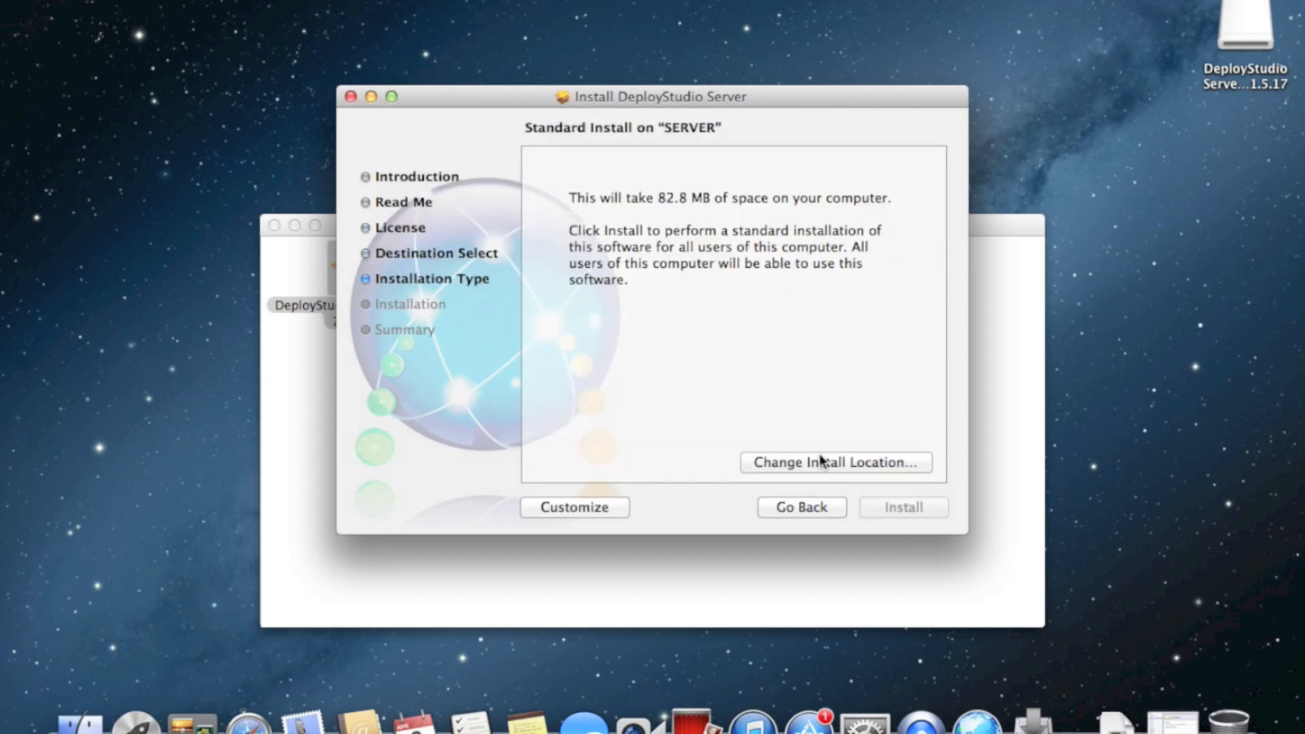
pyautogui.write('•••••••••••')
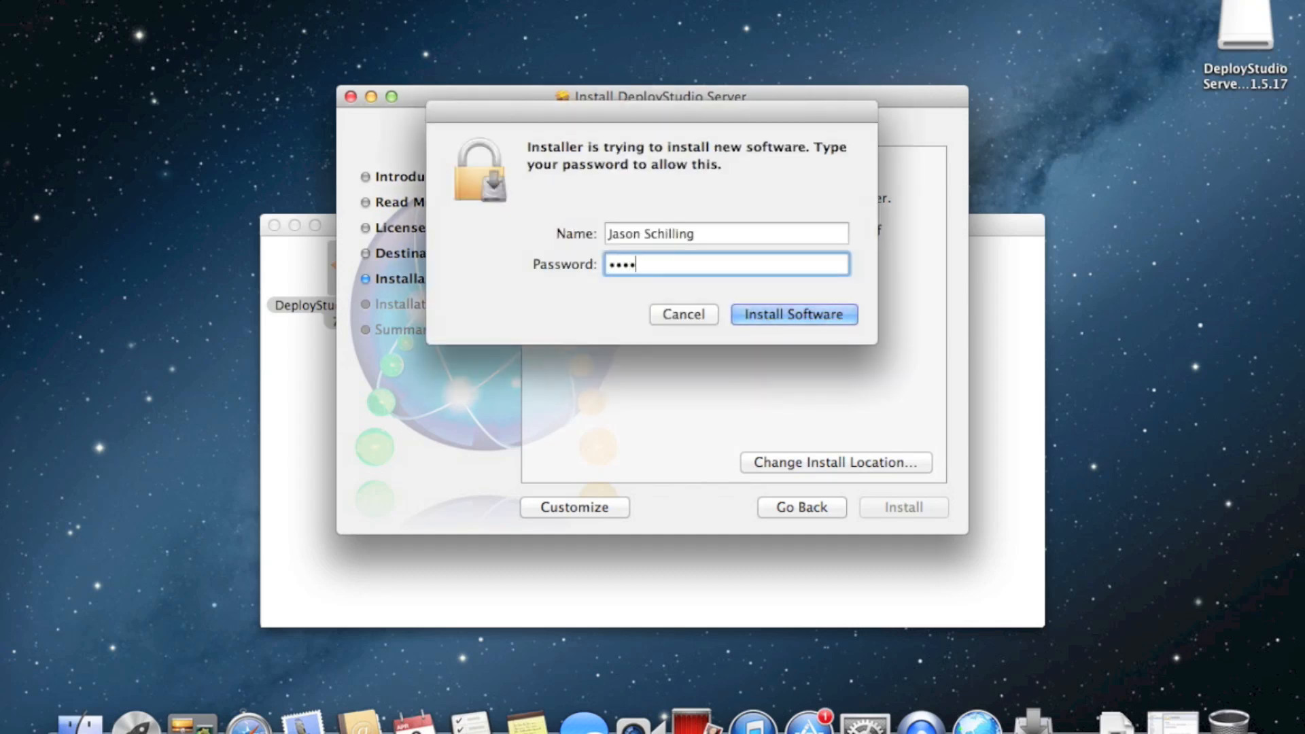
pyautogui.write('••')
pyautogui.press('Return')
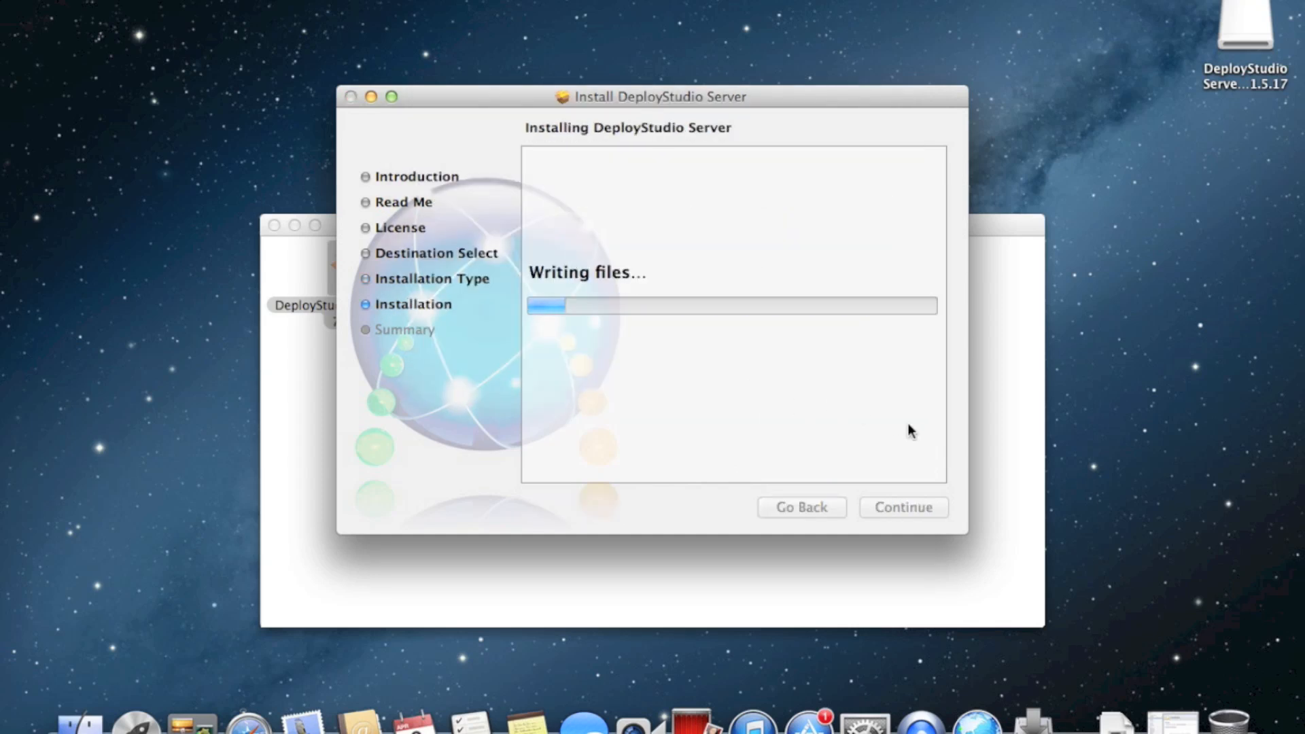
pyautogui.moveTo(805, 99); pyautogui.dragTo(949, 52)
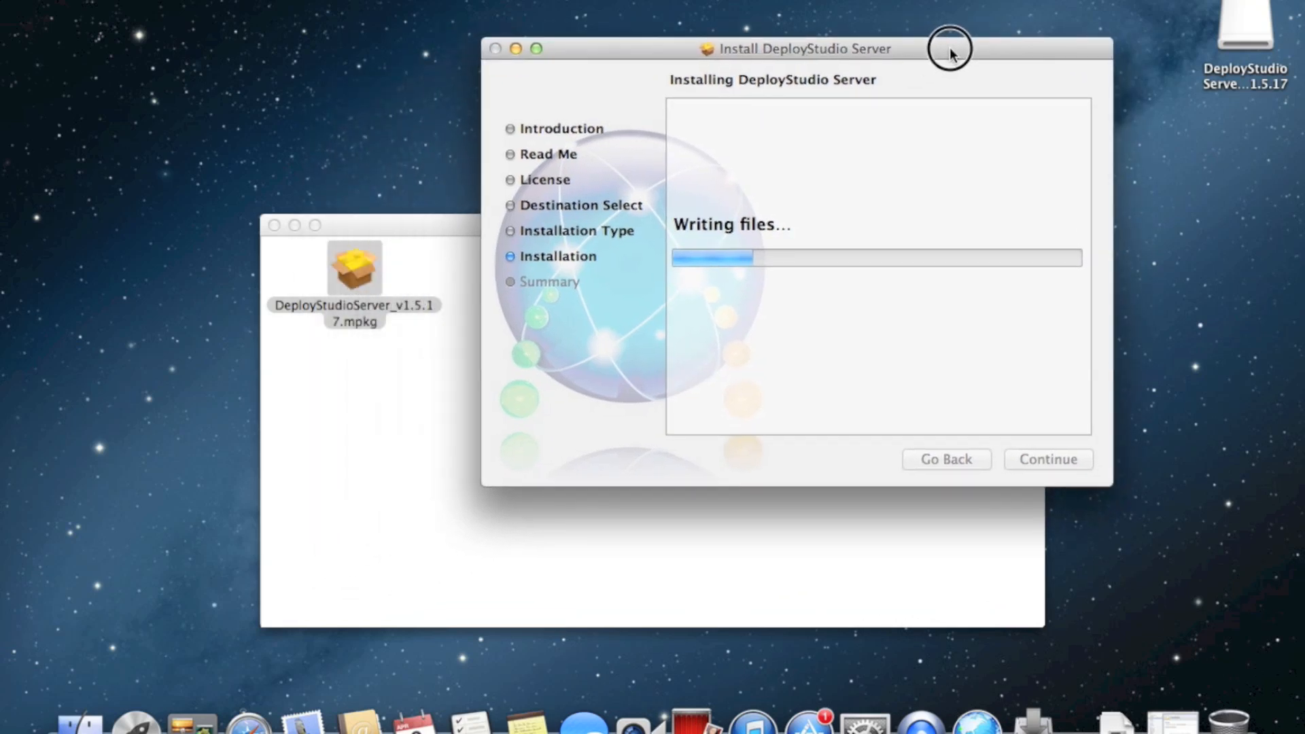
pyautogui.click(411, 446)
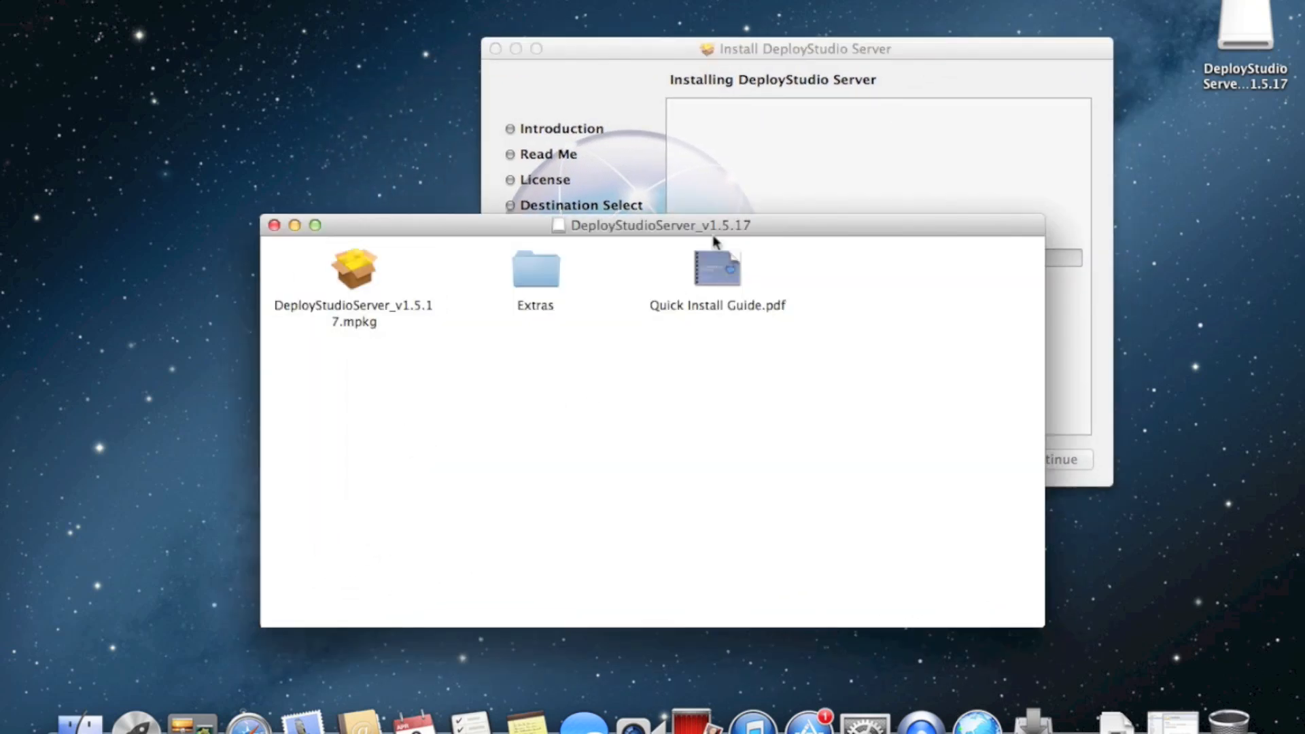
pyautogui.moveTo(716, 225); pyautogui.dragTo(540, 280)
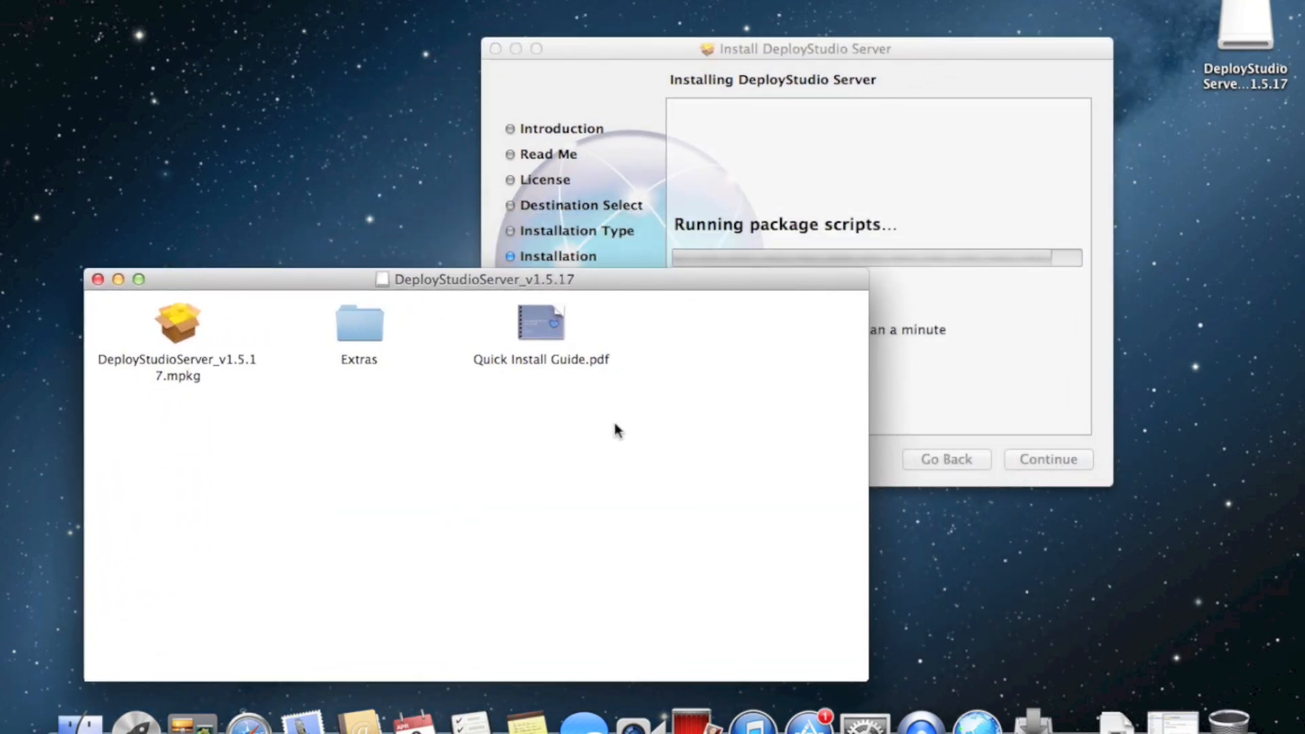
pyautogui.click(954, 134)
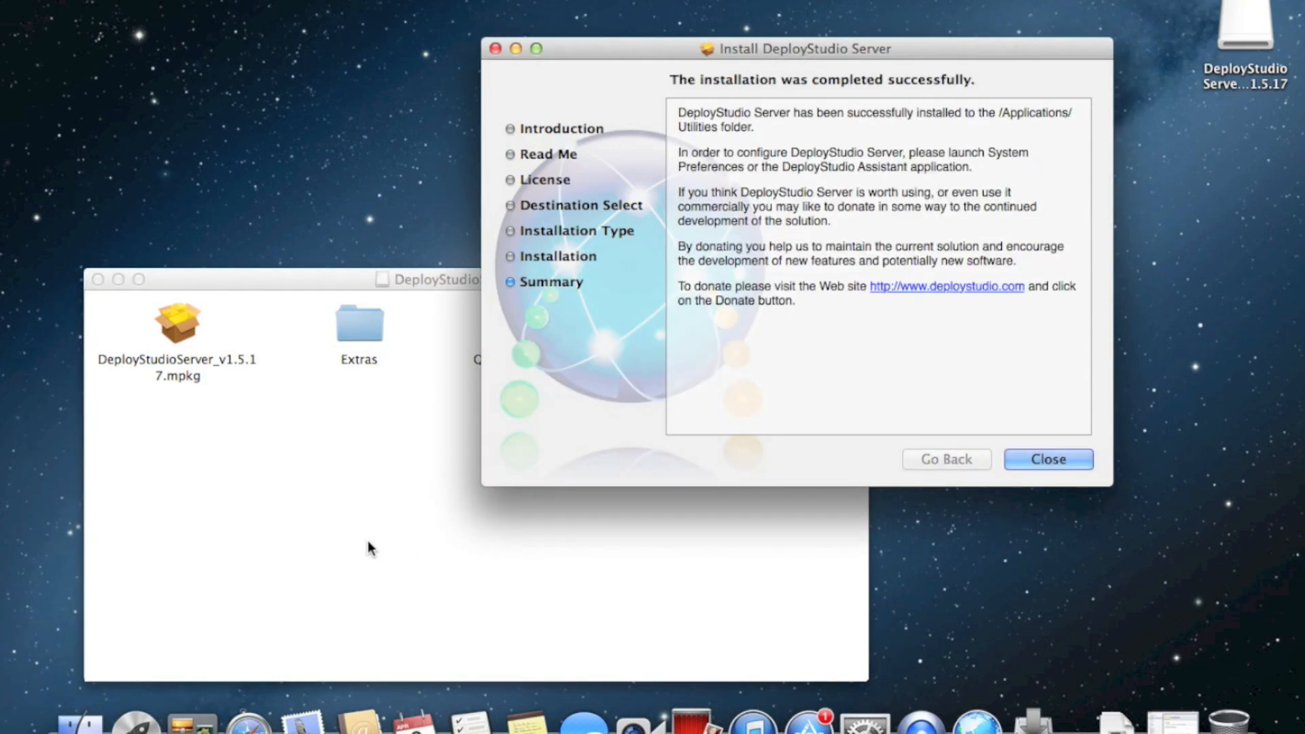
pyautogui.click(1038, 460)
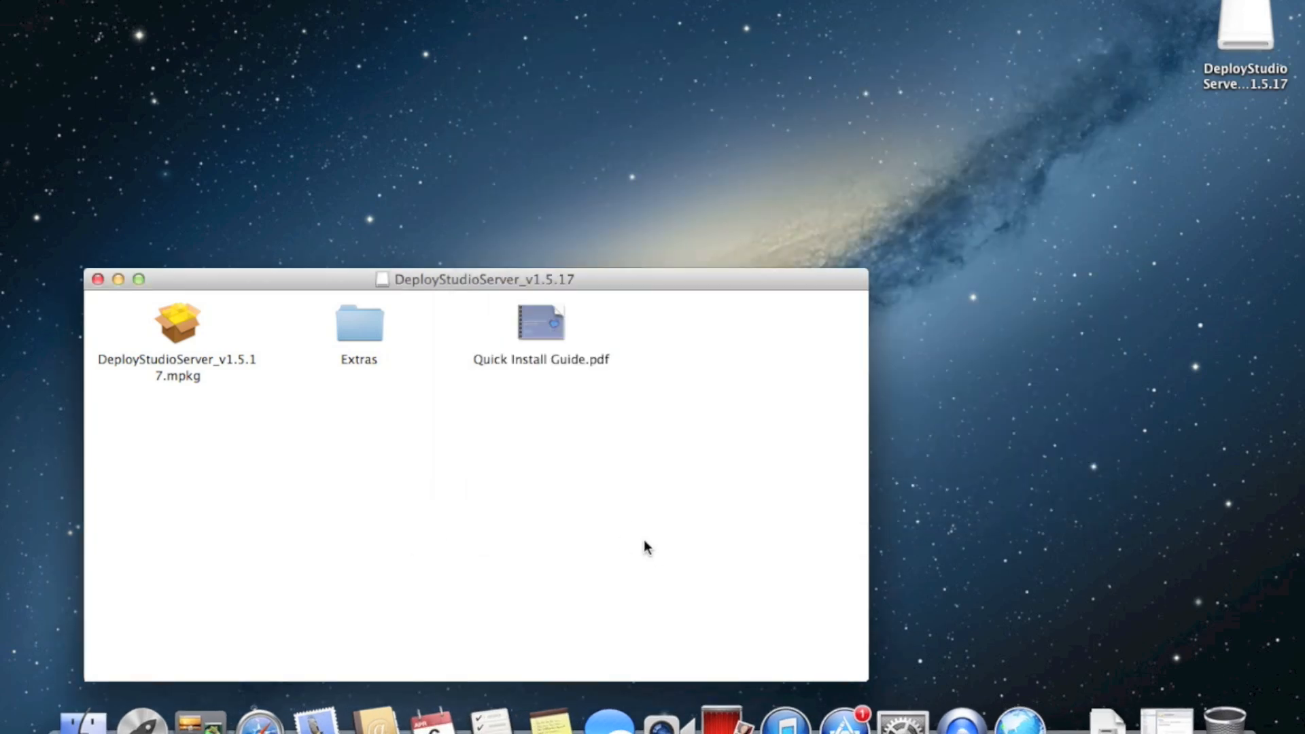
# Eject the DeployStudio disk image and select DeployStudio Assistant in the Utilities folder
pyautogui.press('super+e')
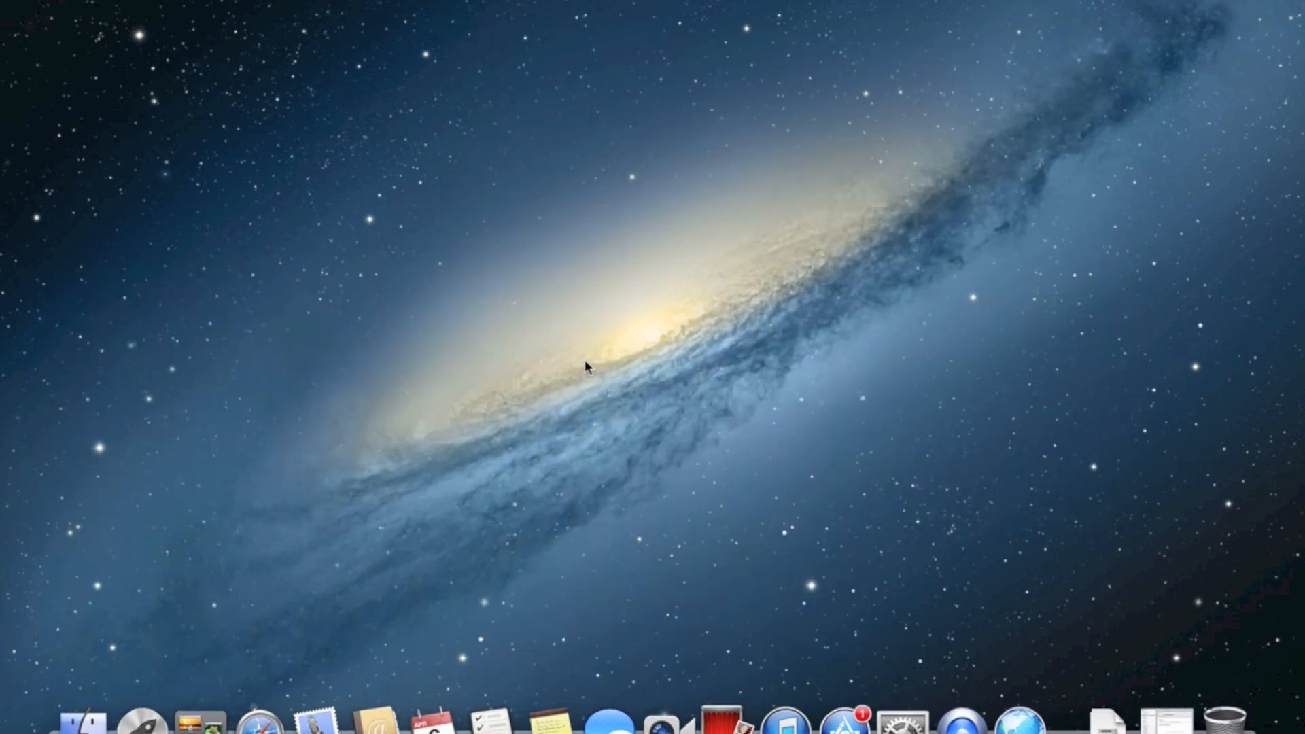
pyautogui.press('shift+super+u')
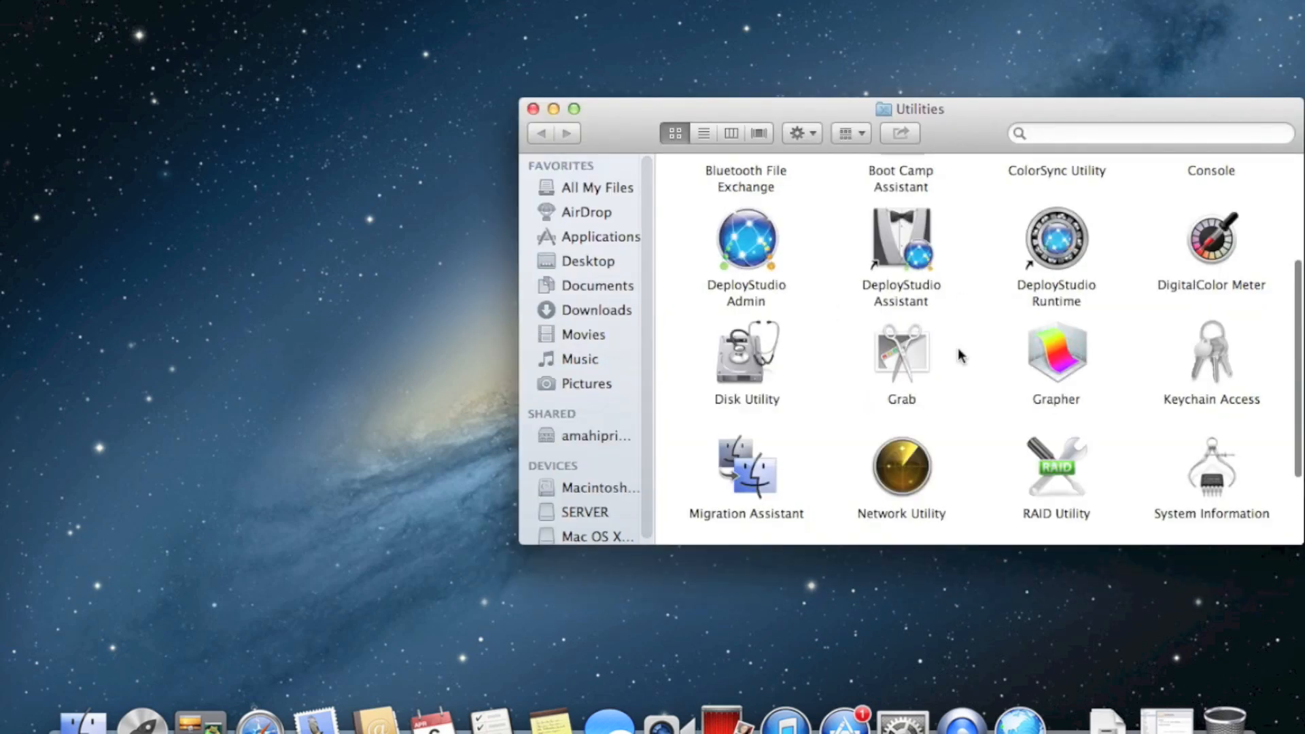
pyautogui.scroll(2, 959, 353)
pyautogui.moveTo(956, 129); pyautogui.dragTo(677, 146)
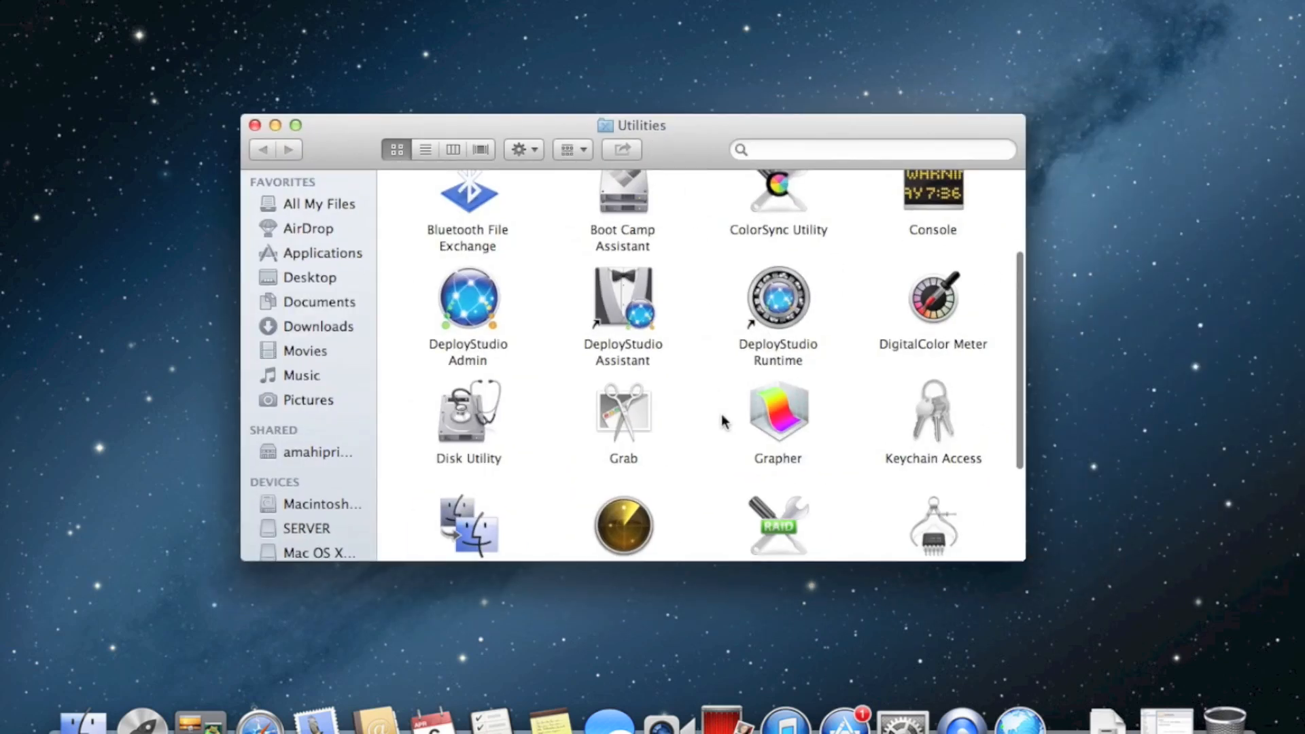
pyautogui.scroll(3, 723, 422)
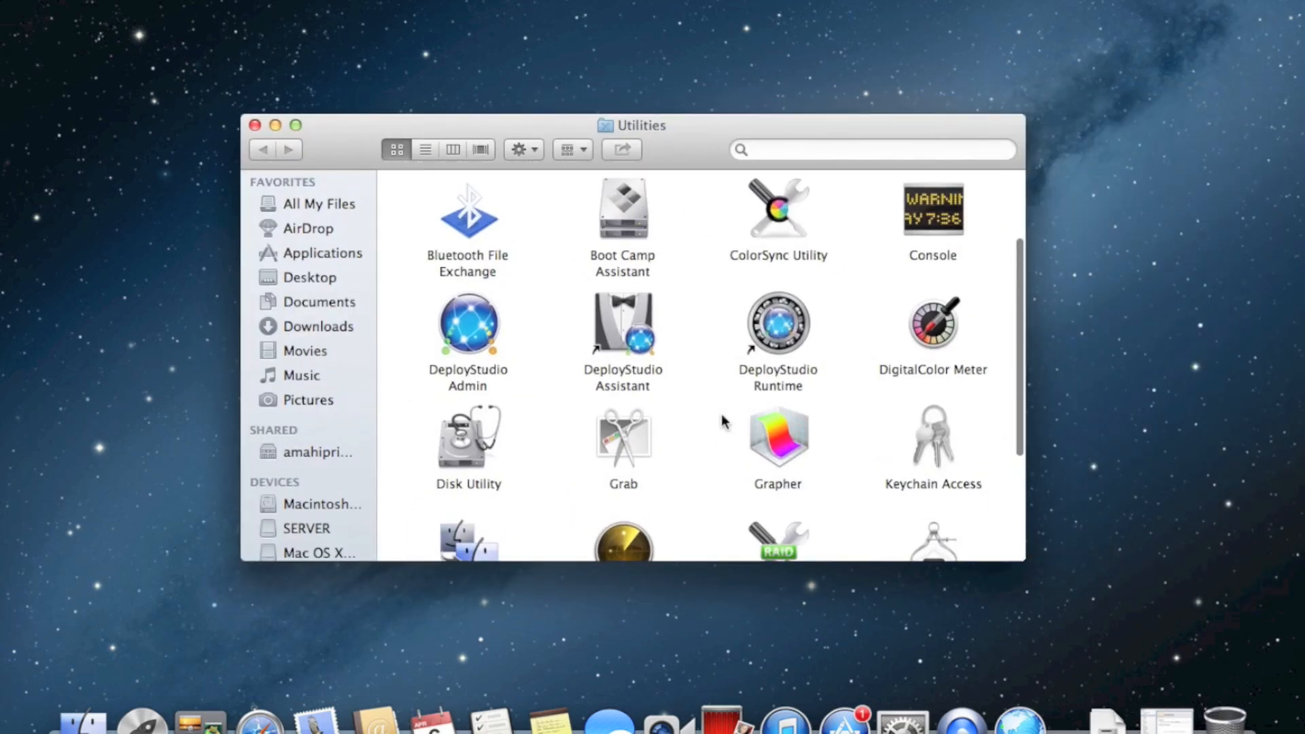
pyautogui.click(639, 372)
# Launch DeployStudio Assistant and start the DeployStudio server on this computer
pyautogui.doubleClick(639, 371)
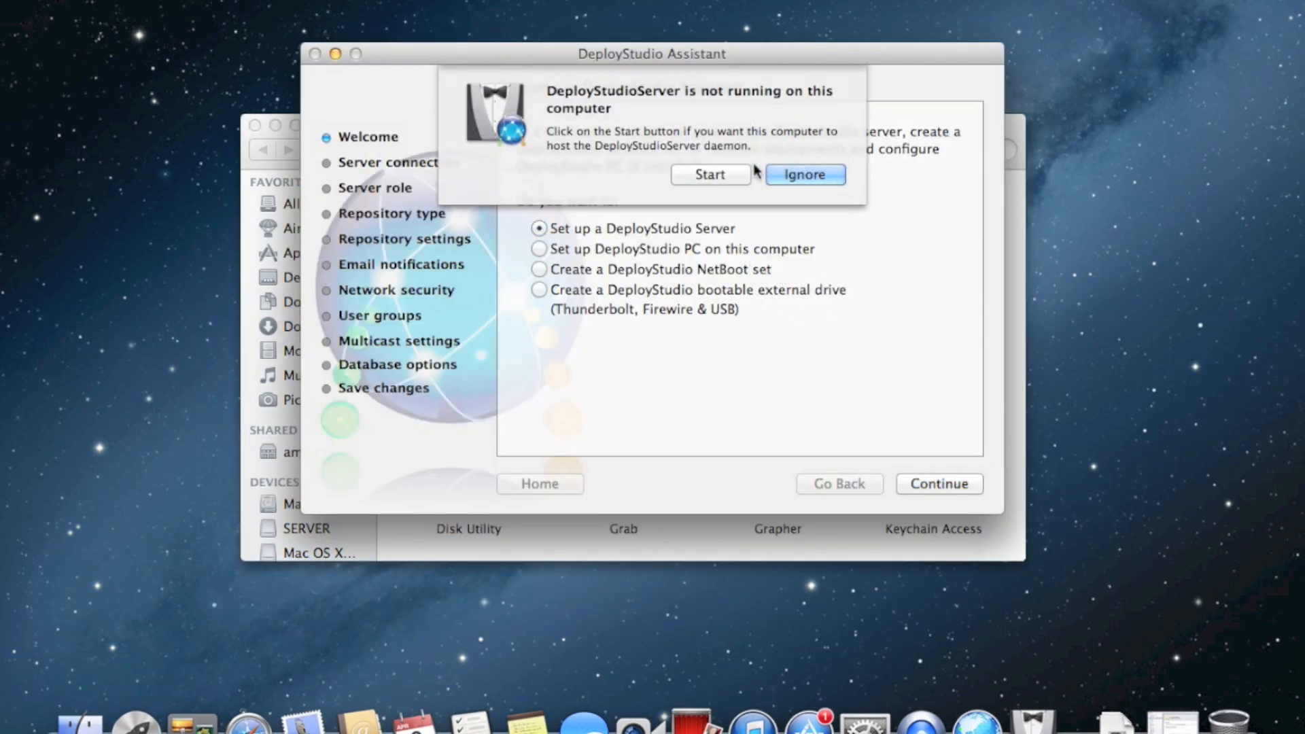
pyautogui.click(707, 174)
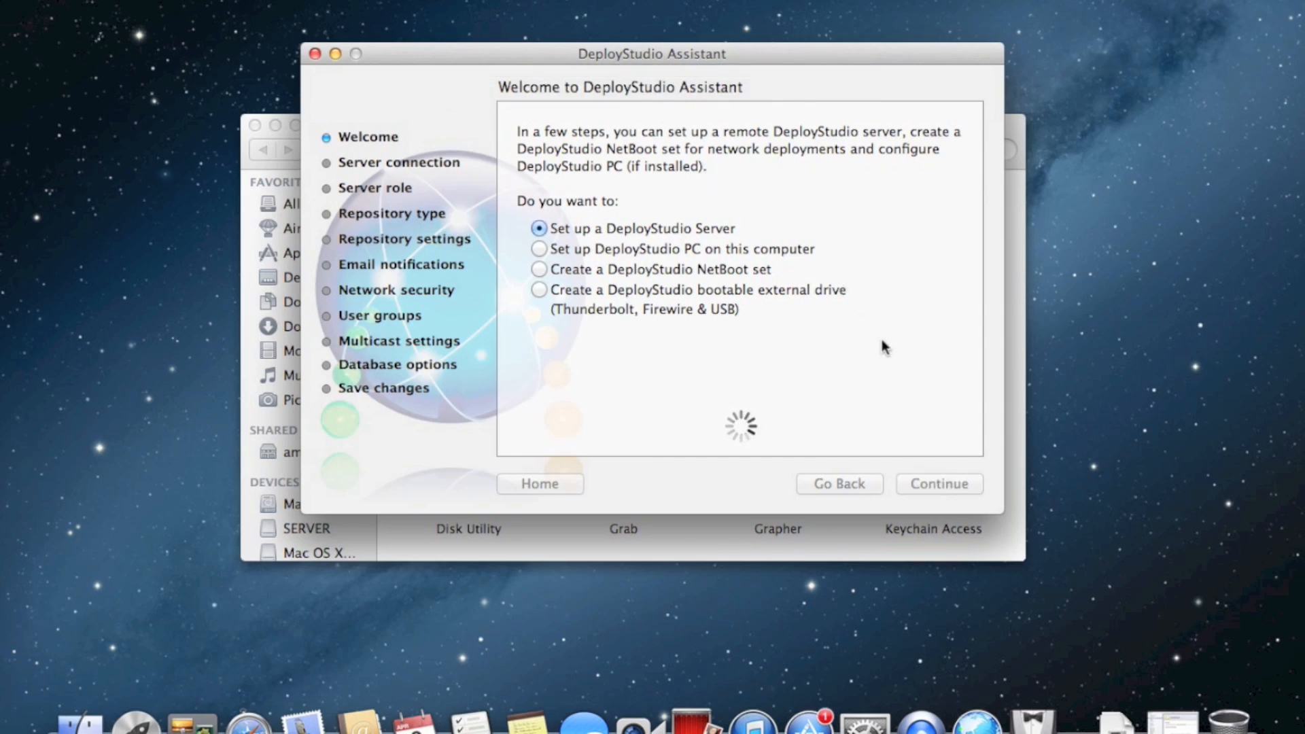
pyautogui.click(817, 167)
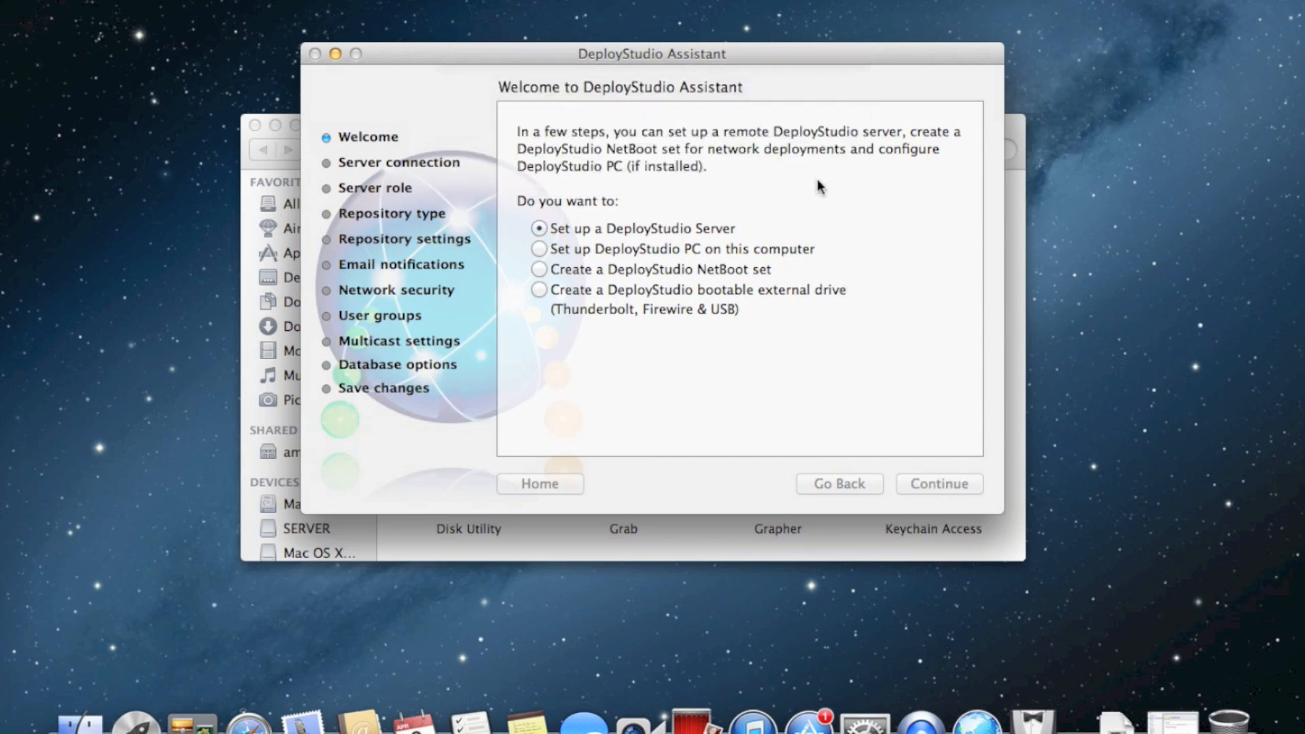
pyautogui.click(938, 483)
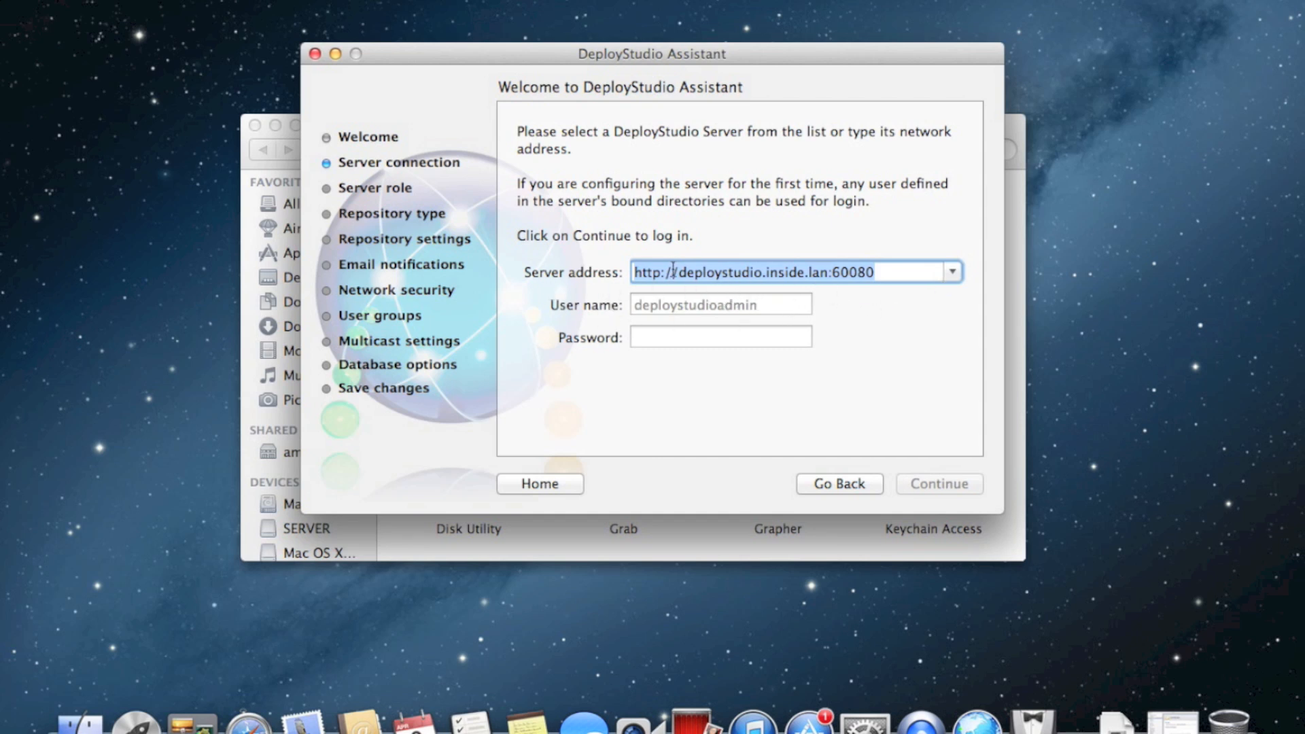
# Log in to deploystudio.inside.lan with the admin user name and password
pyautogui.click(952, 272)
pyautogui.click(954, 273)
pyautogui.click(717, 308)
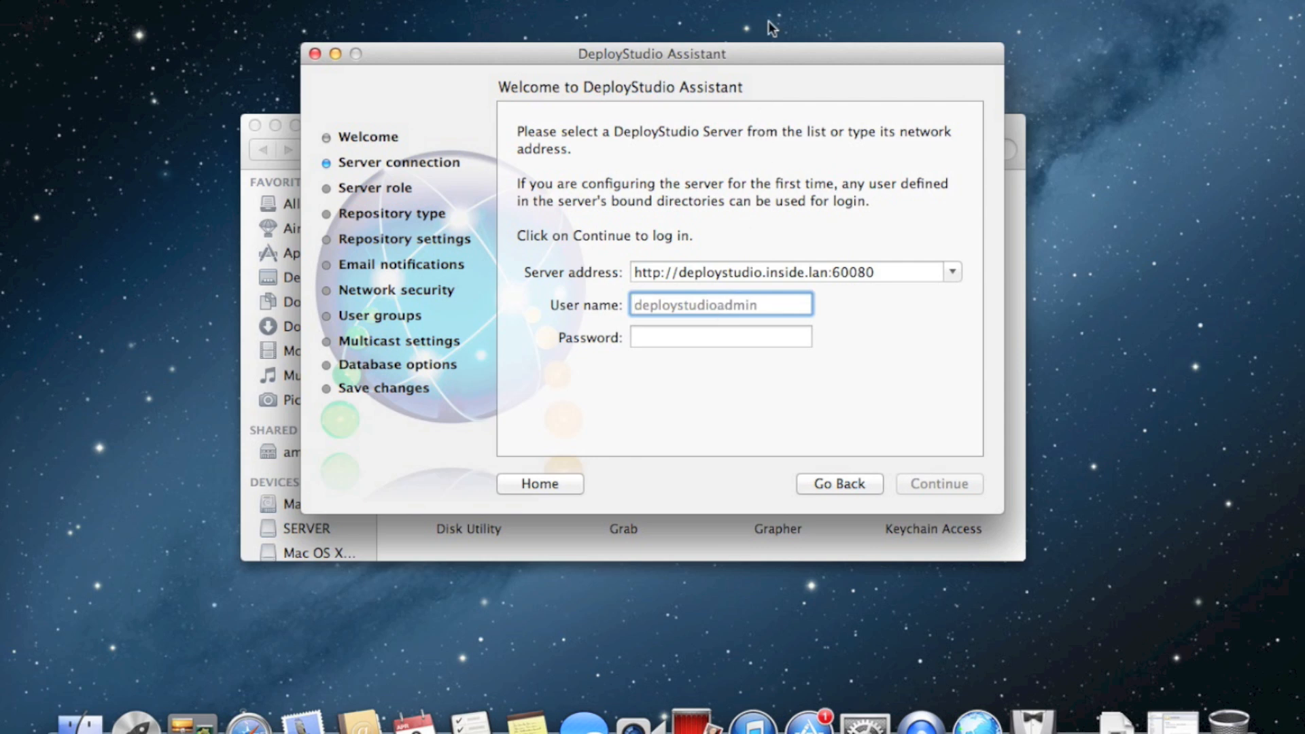
pyautogui.moveTo(770, 56); pyautogui.dragTo(815, 36)
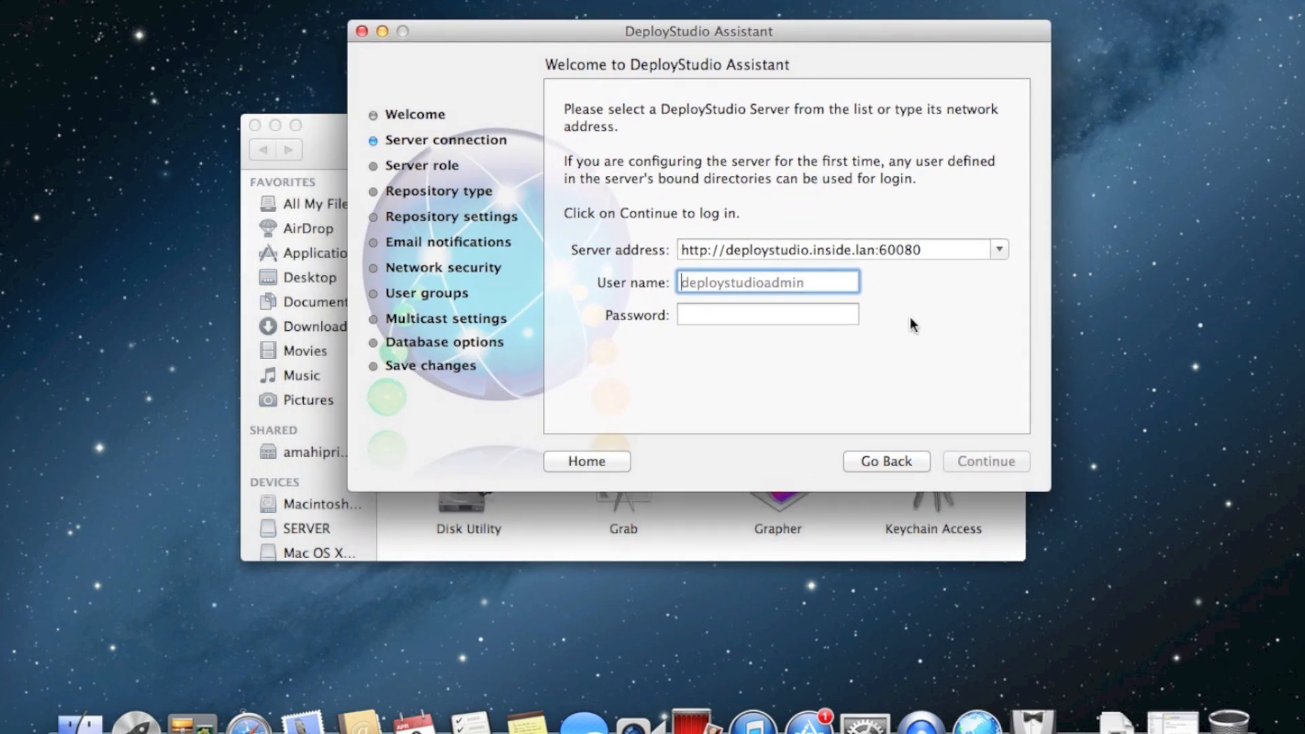
pyautogui.write('fatalexception')
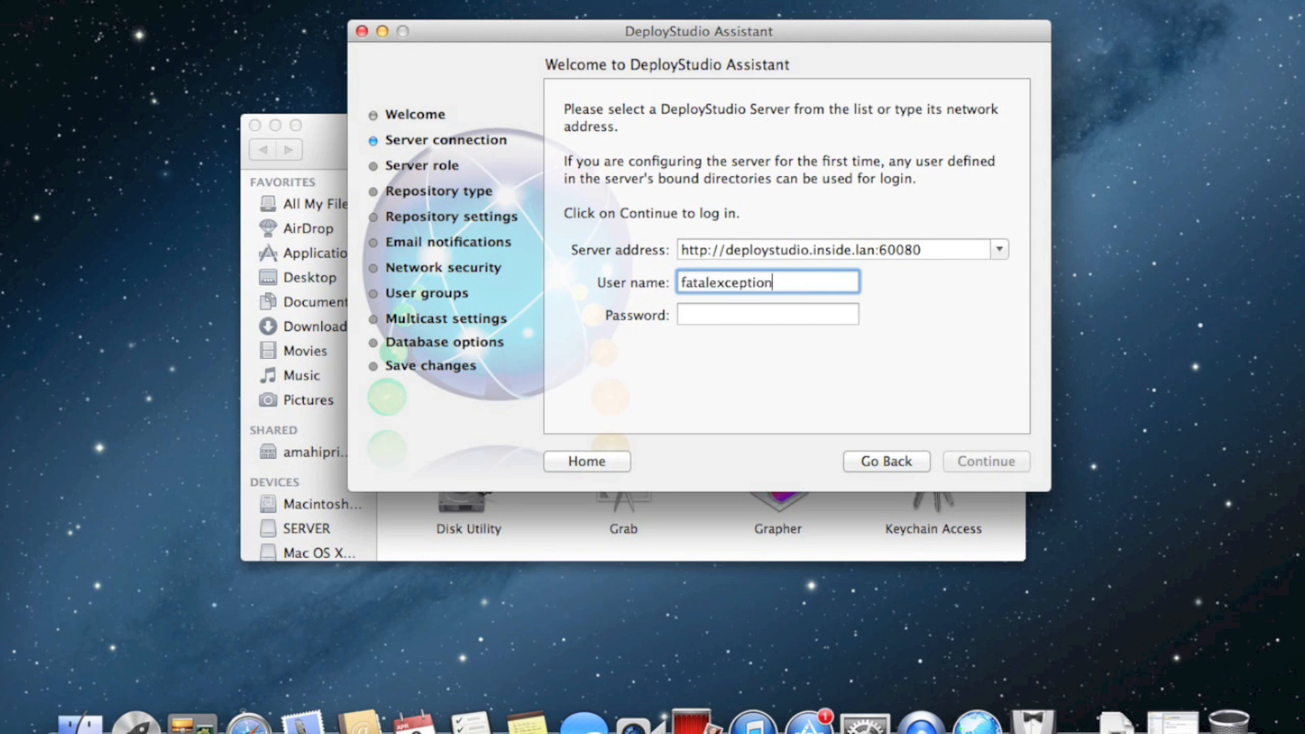
pyautogui.press('Tab')
pyautogui.write('••••••••••')
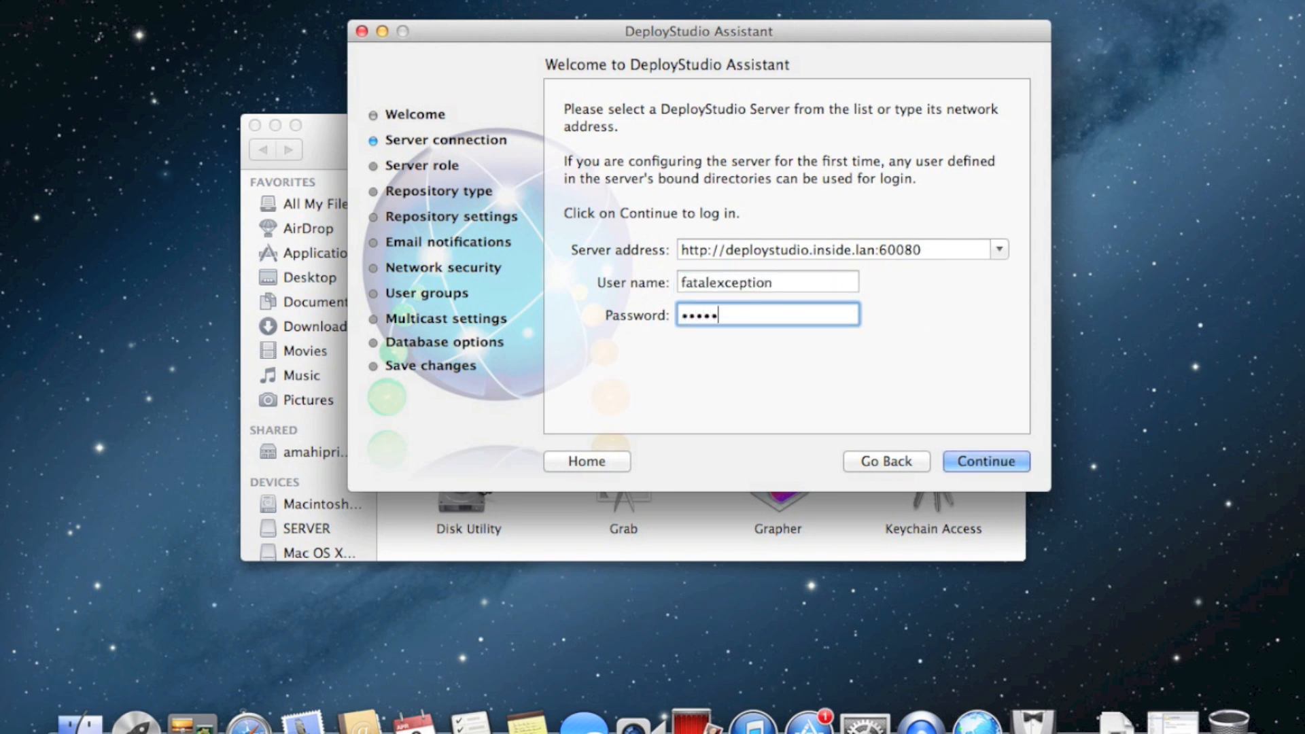
pyautogui.write('••••••')
pyautogui.click(998, 460)
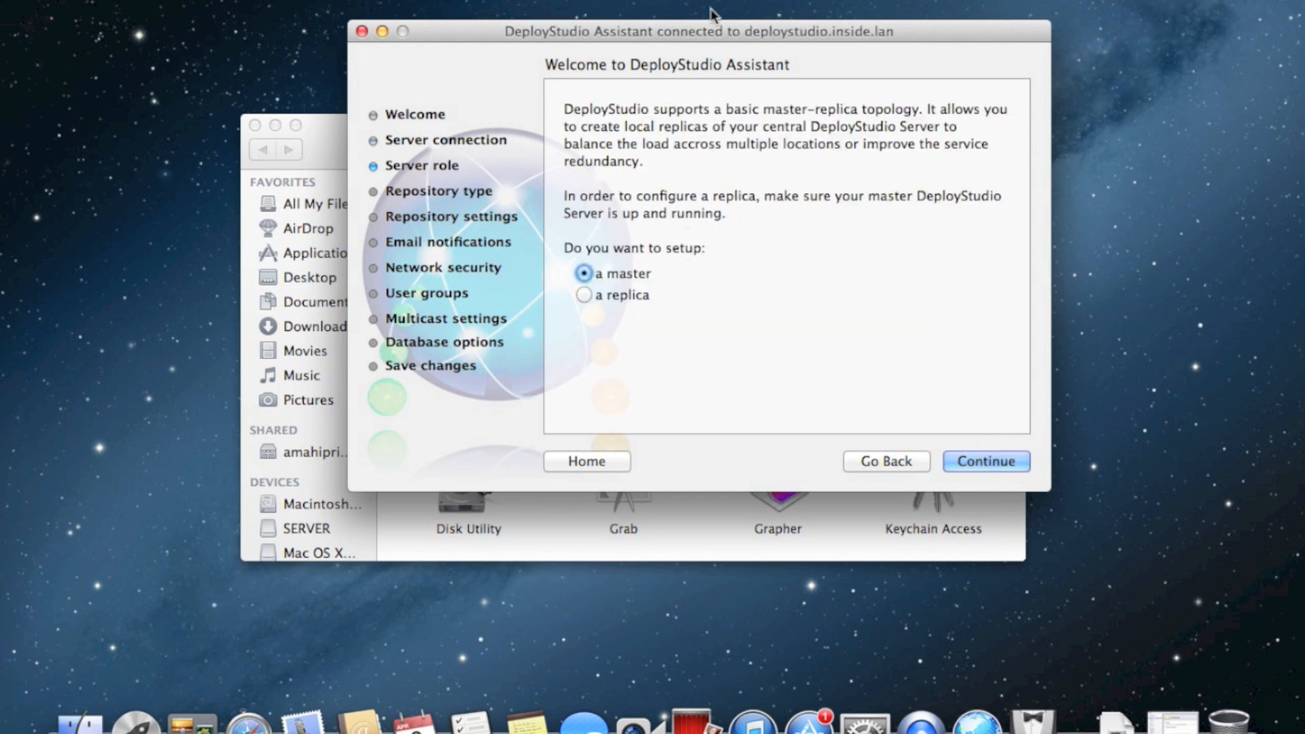
# Keep the server as a master and choose a network sharepoint repository
pyautogui.moveTo(719, 31); pyautogui.dragTo(669, 39)
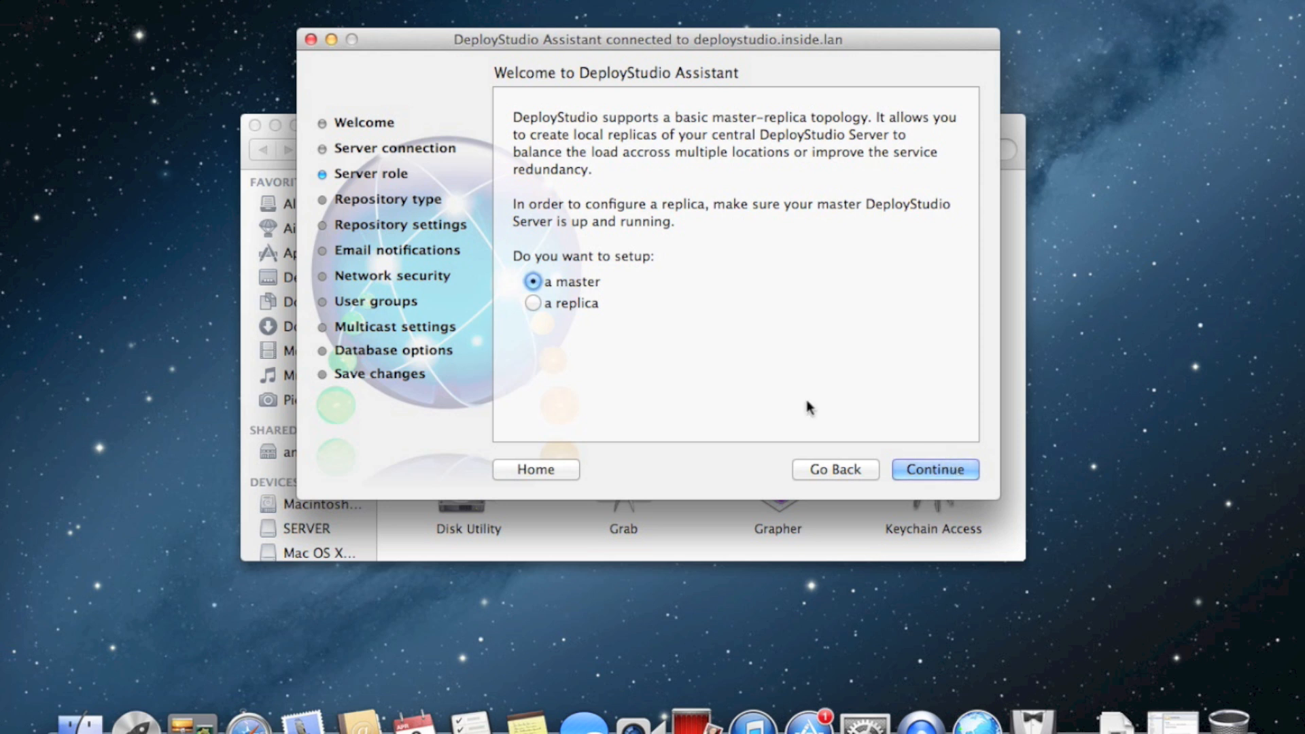
pyautogui.click(924, 475)
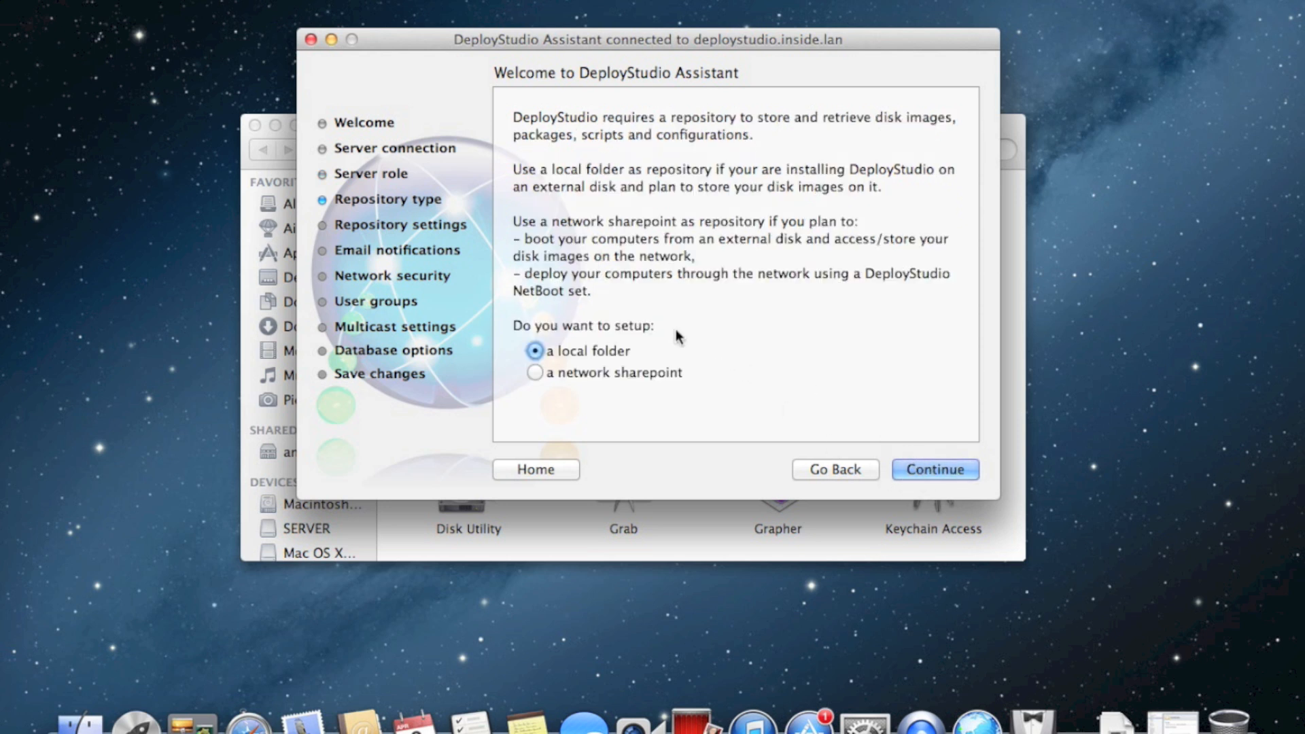
pyautogui.click(587, 374)
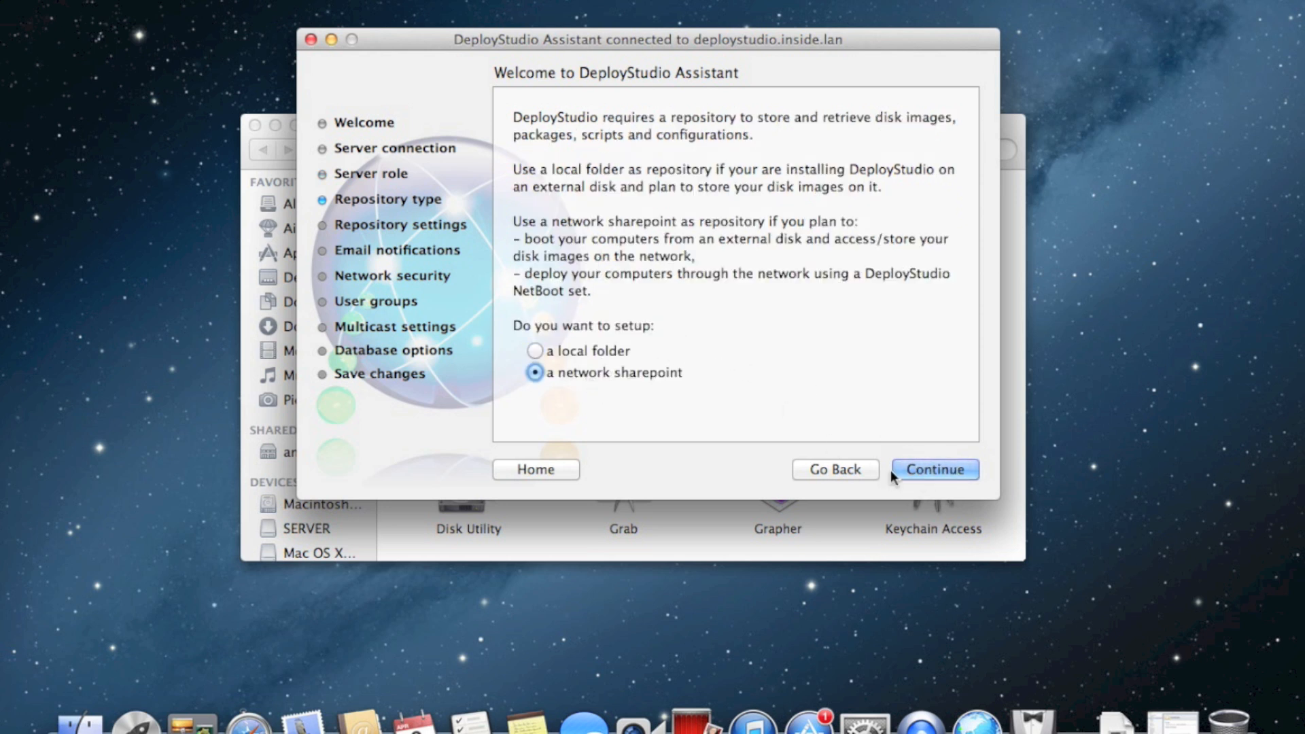
pyautogui.click(963, 472)
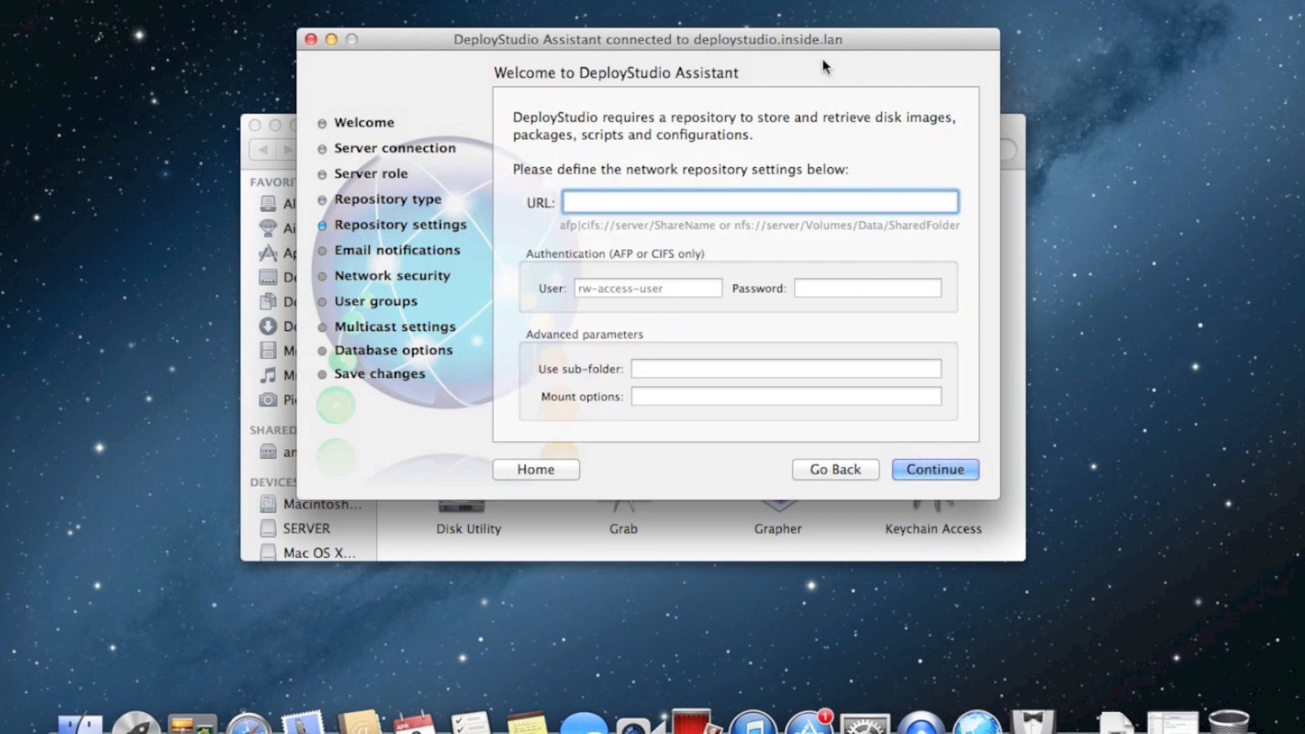
pyautogui.moveTo(812, 42); pyautogui.dragTo(993, 27)
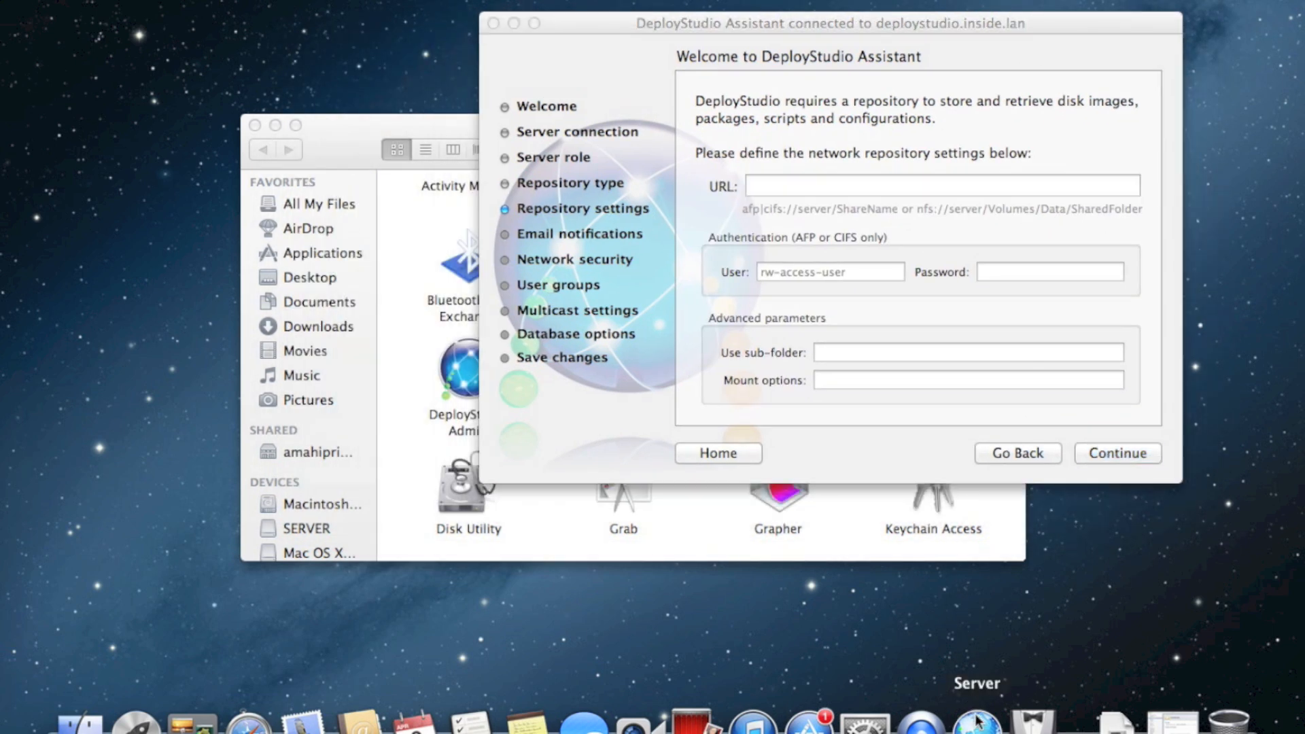
# From File Sharing's add-share dialog, create a new folder named 'Images' on the SERVER volume
pyautogui.click(977, 719)
pyautogui.moveTo(753, 10); pyautogui.dragTo(611, 5)
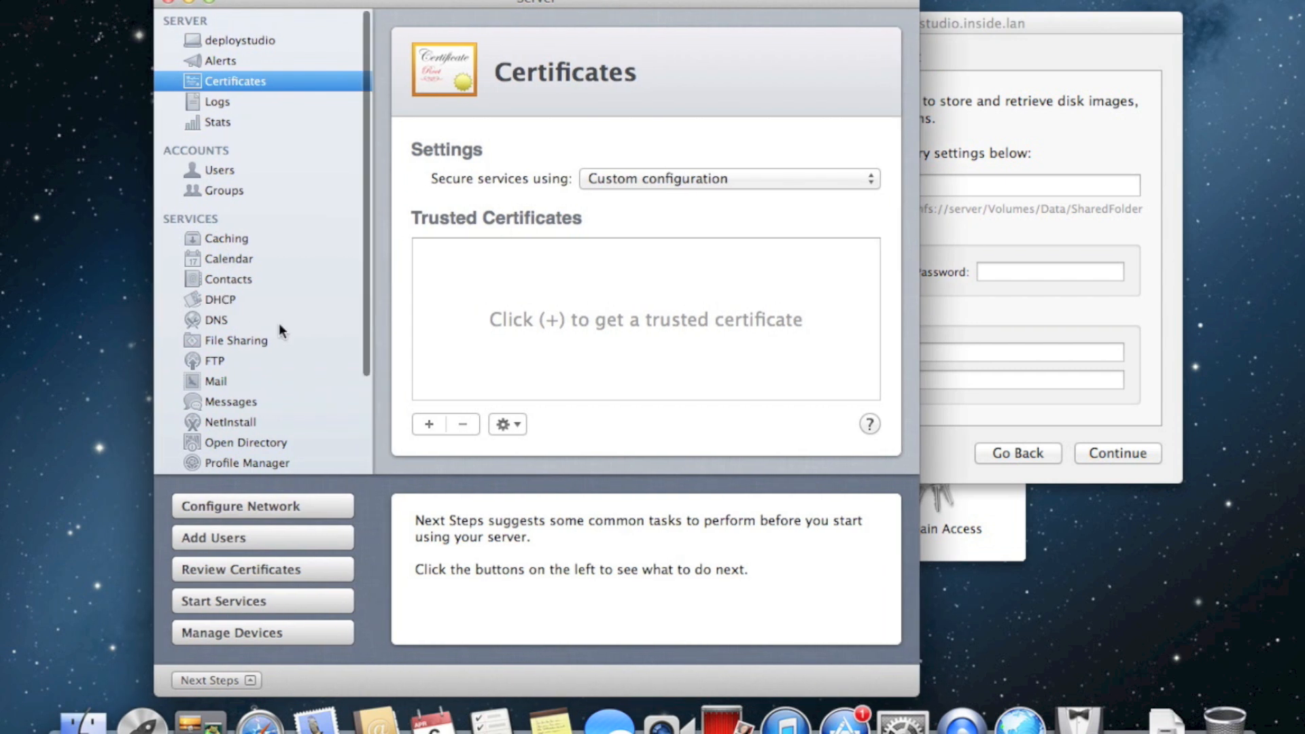
pyautogui.scroll(-1, 278, 323)
pyautogui.click(251, 331)
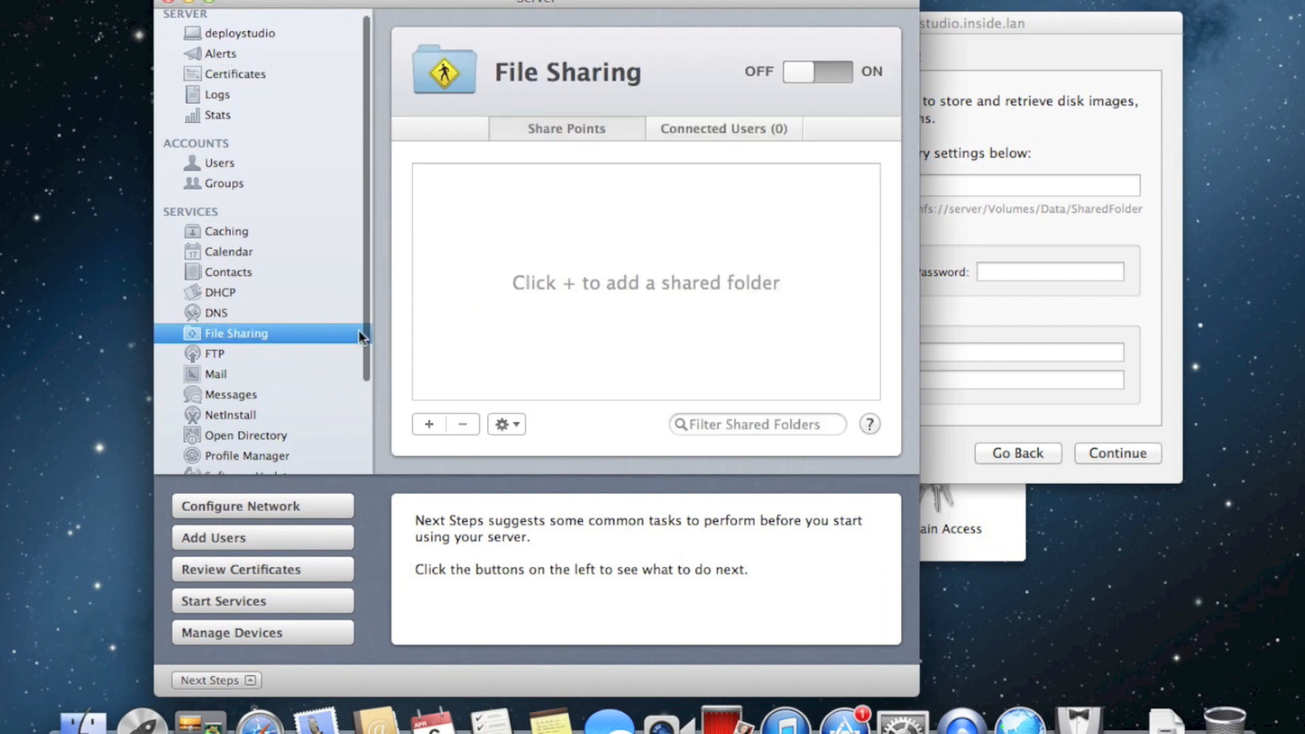
pyautogui.click(427, 426)
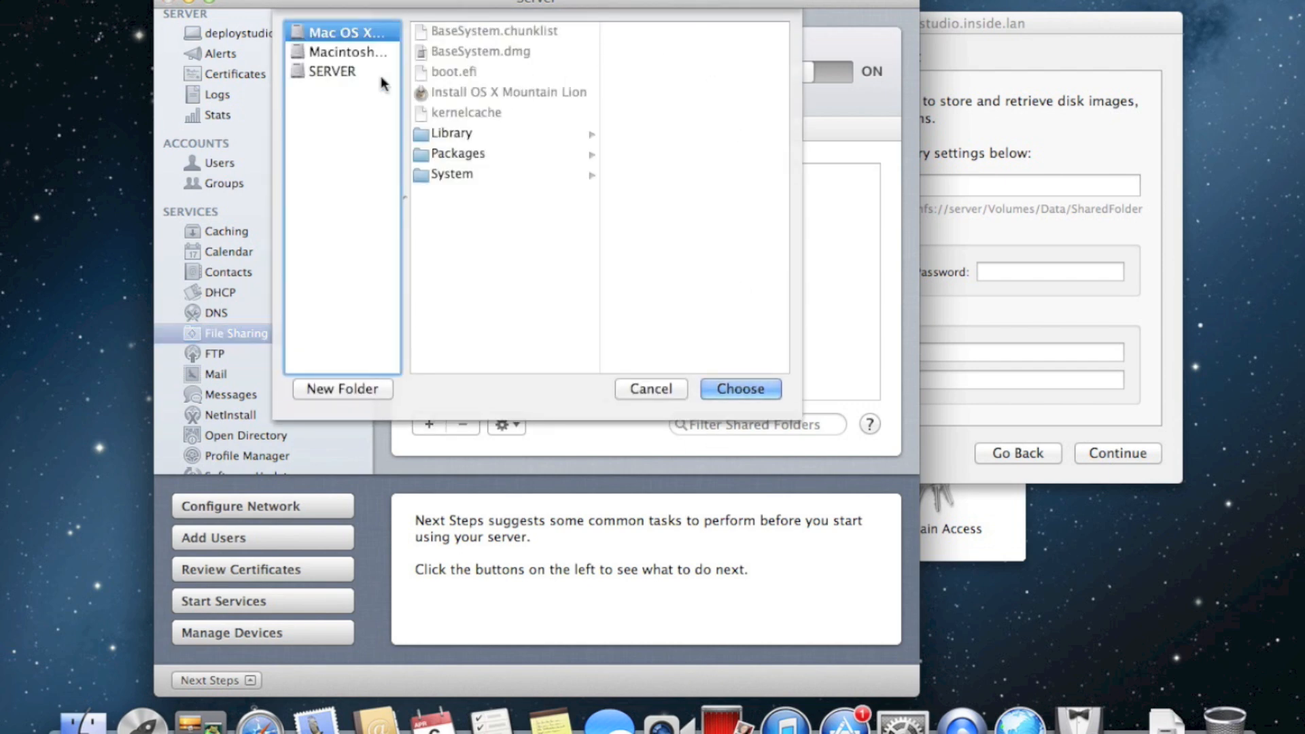
pyautogui.moveTo(558, 4); pyautogui.dragTo(594, 33)
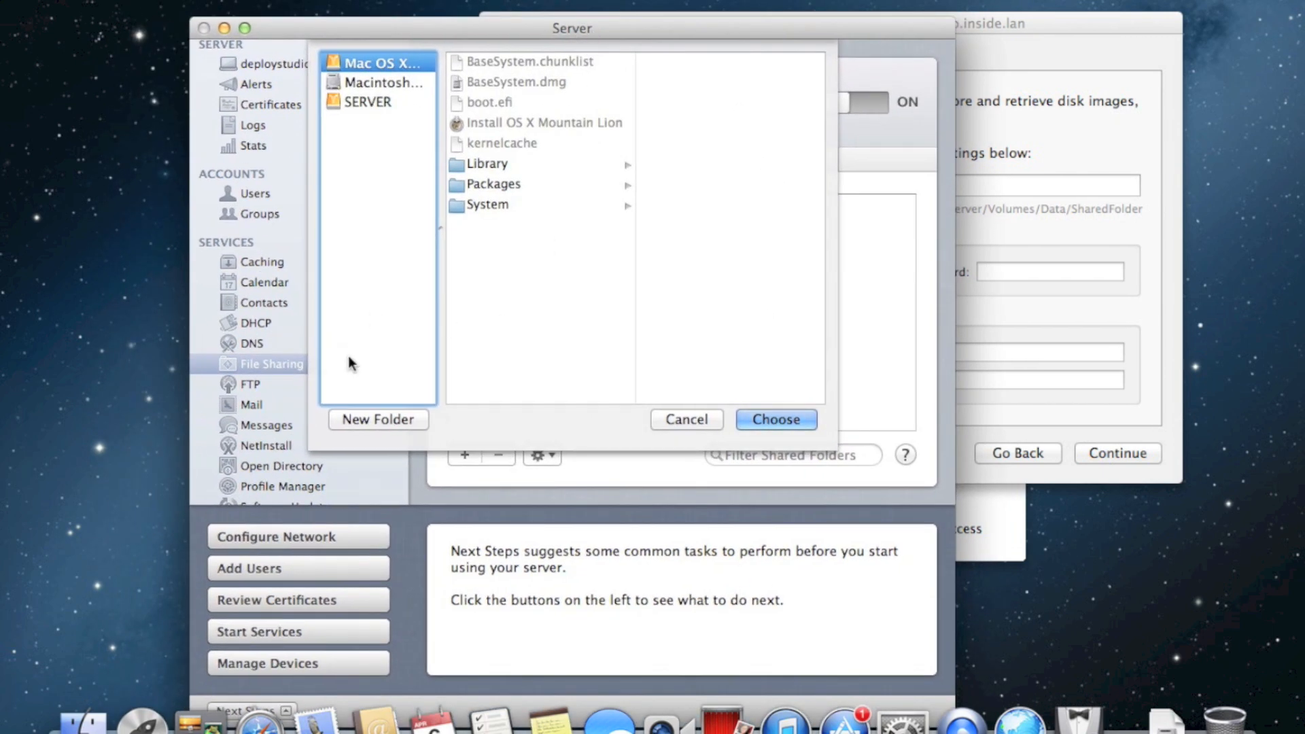
pyautogui.click(391, 101)
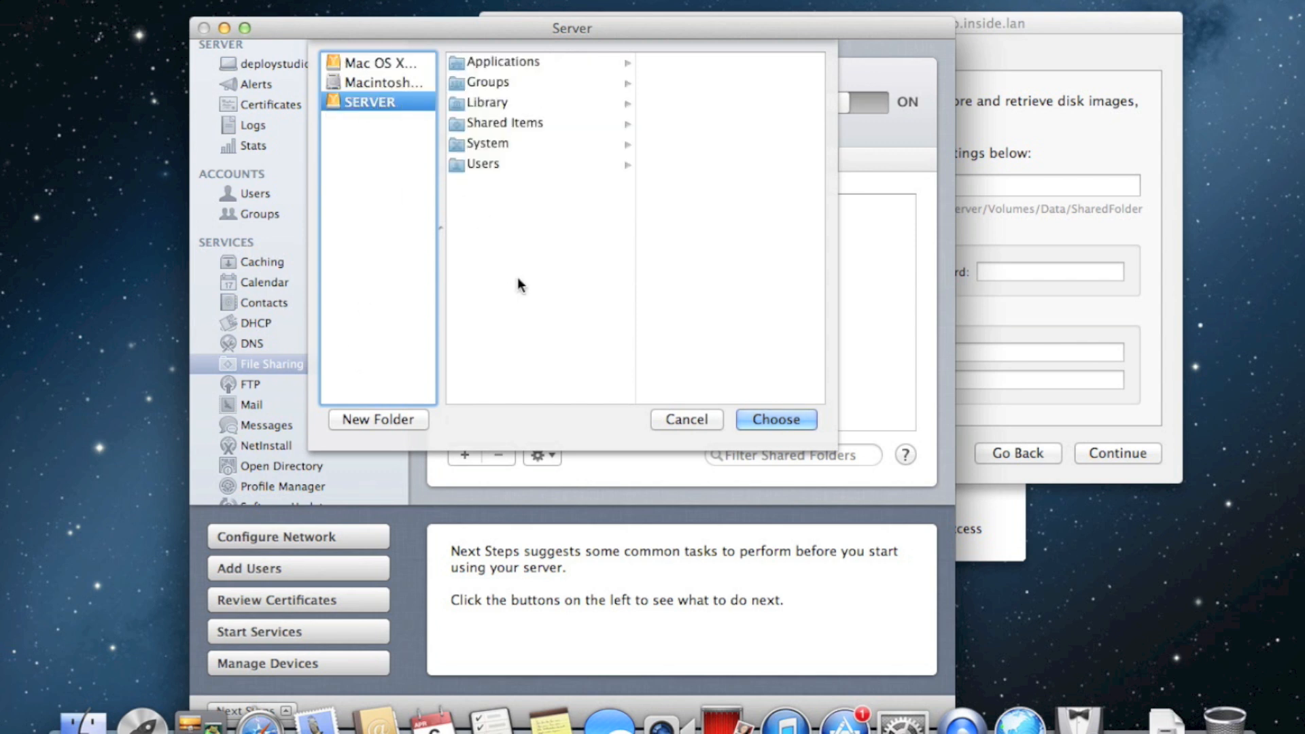
pyautogui.click(393, 419)
pyautogui.press('BackSpace')
pyautogui.write('Images')
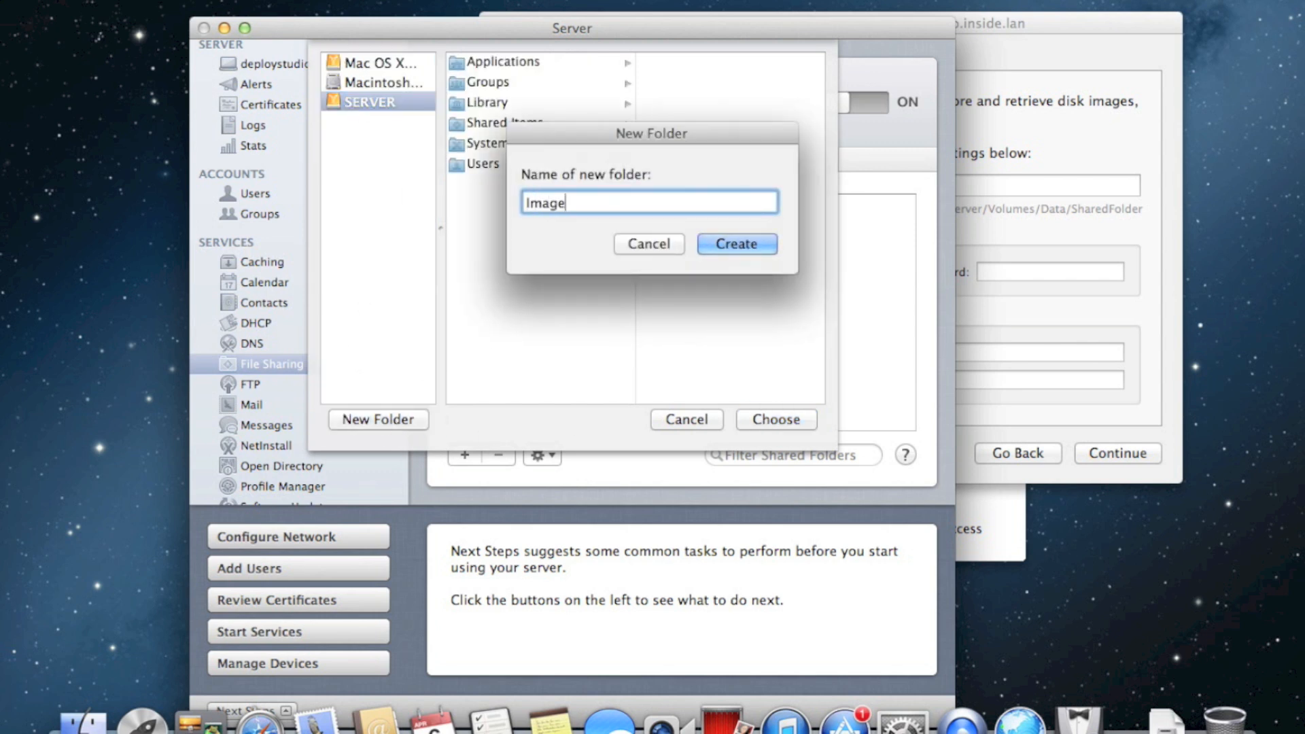
pyautogui.click(747, 245)
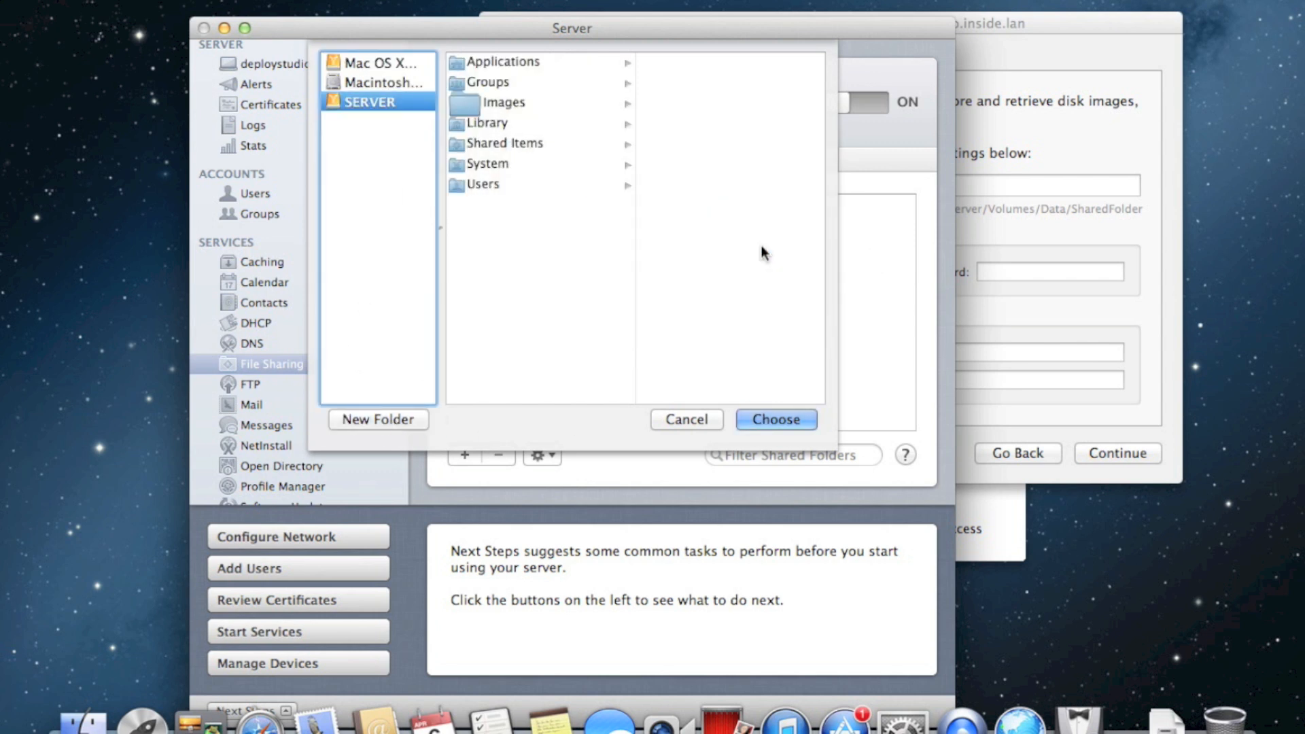
# Add the Images folder on SERVER as a File Sharing share point
pyautogui.click(492, 104)
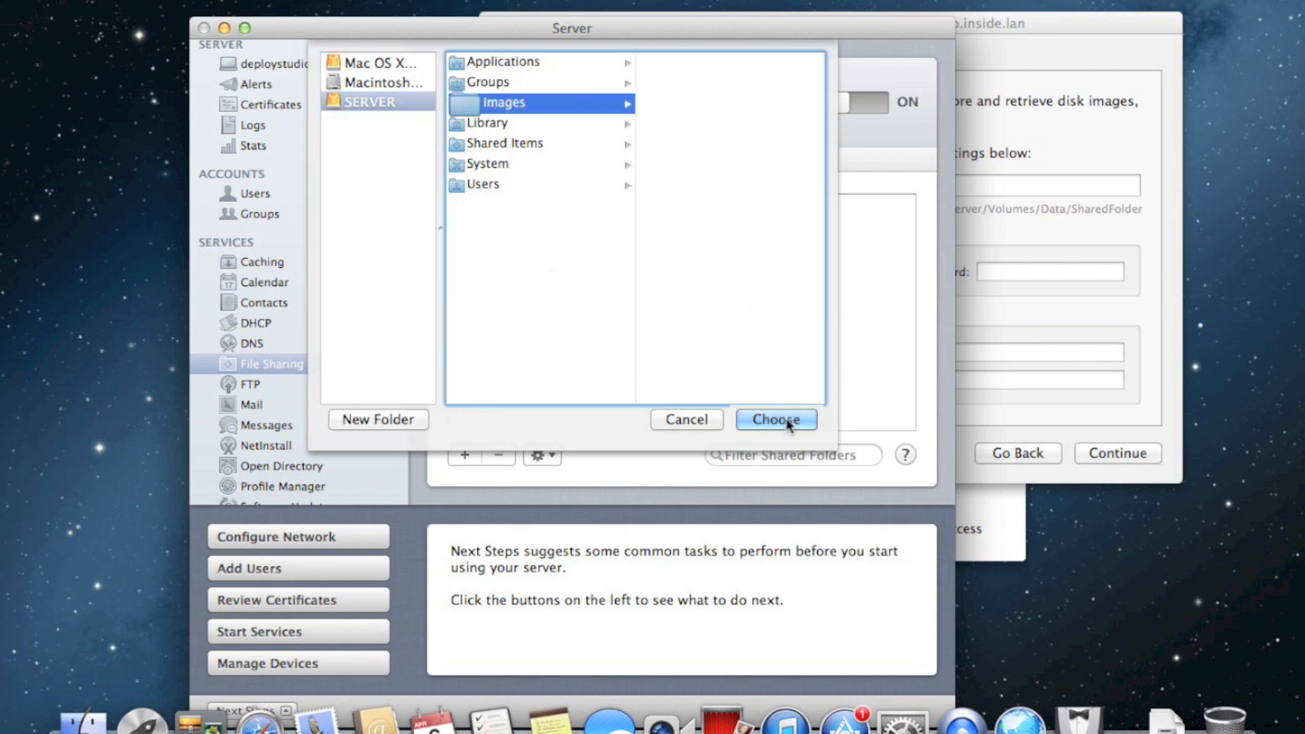
pyautogui.click(768, 421)
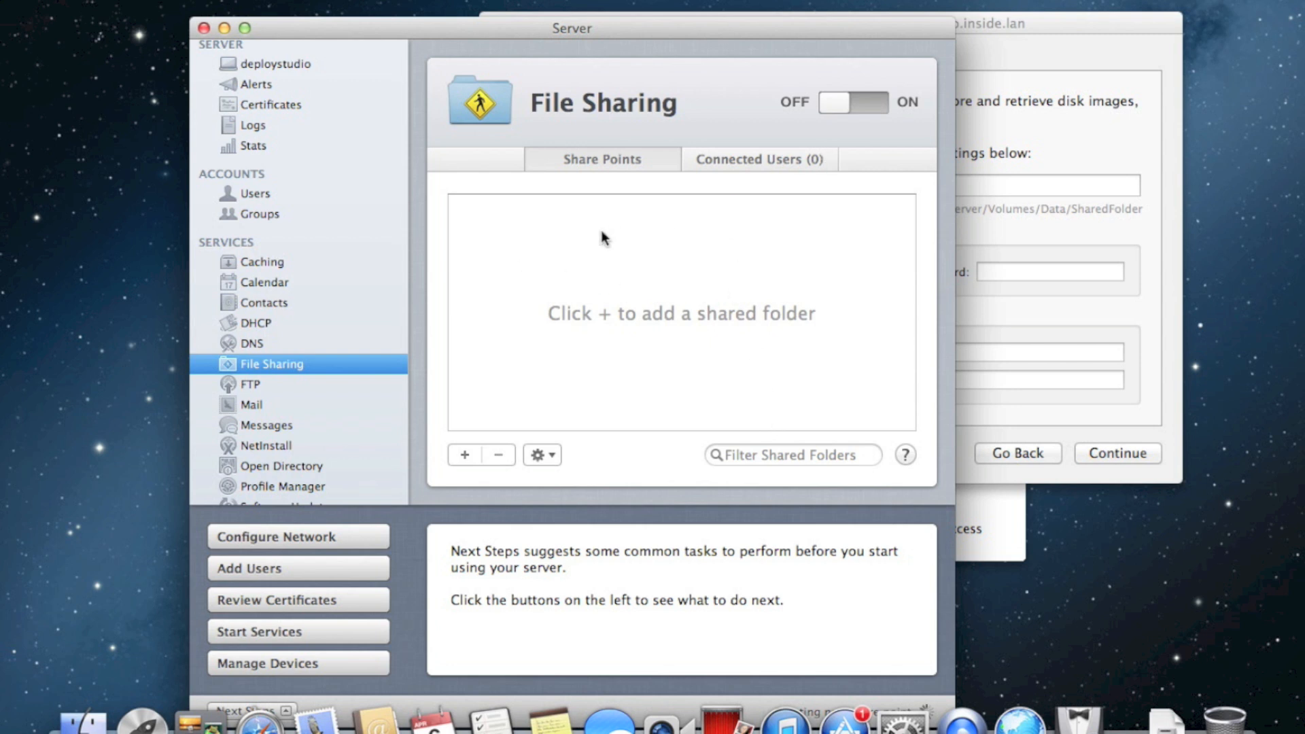
pyautogui.click(549, 326)
pyautogui.click(465, 454)
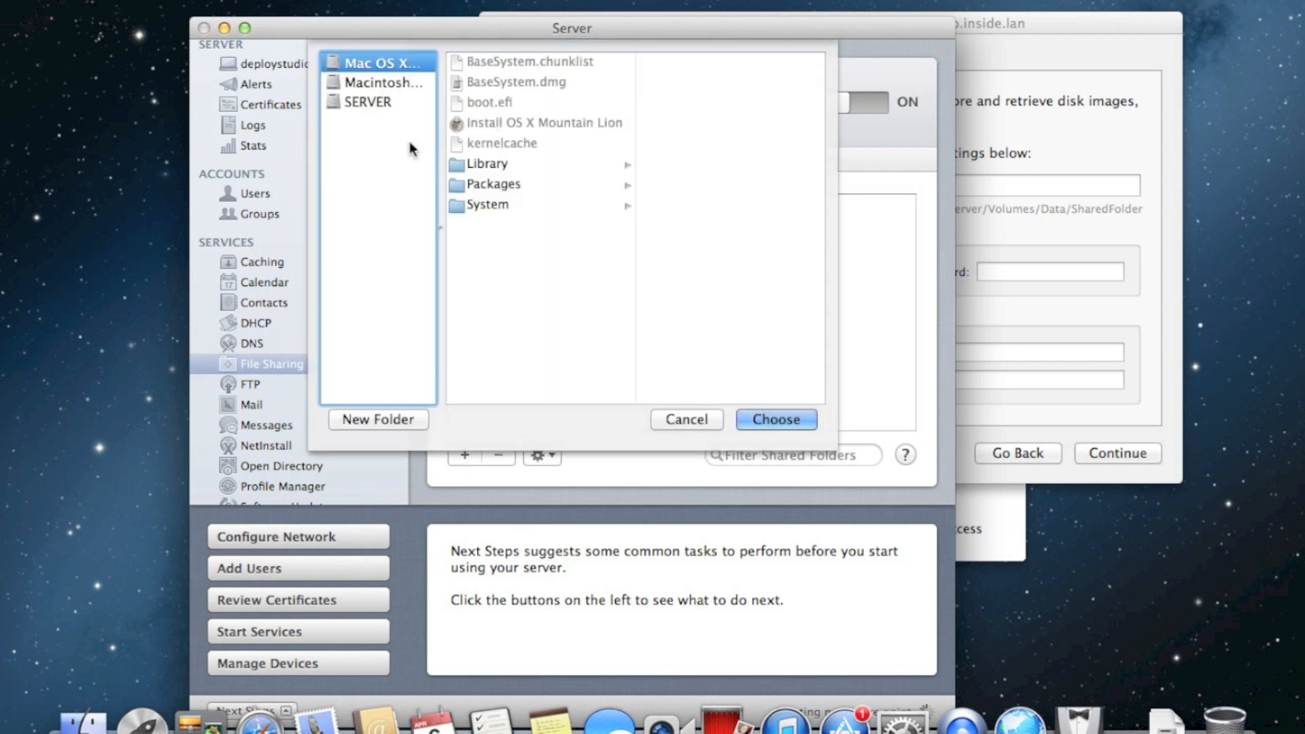
pyautogui.click(384, 106)
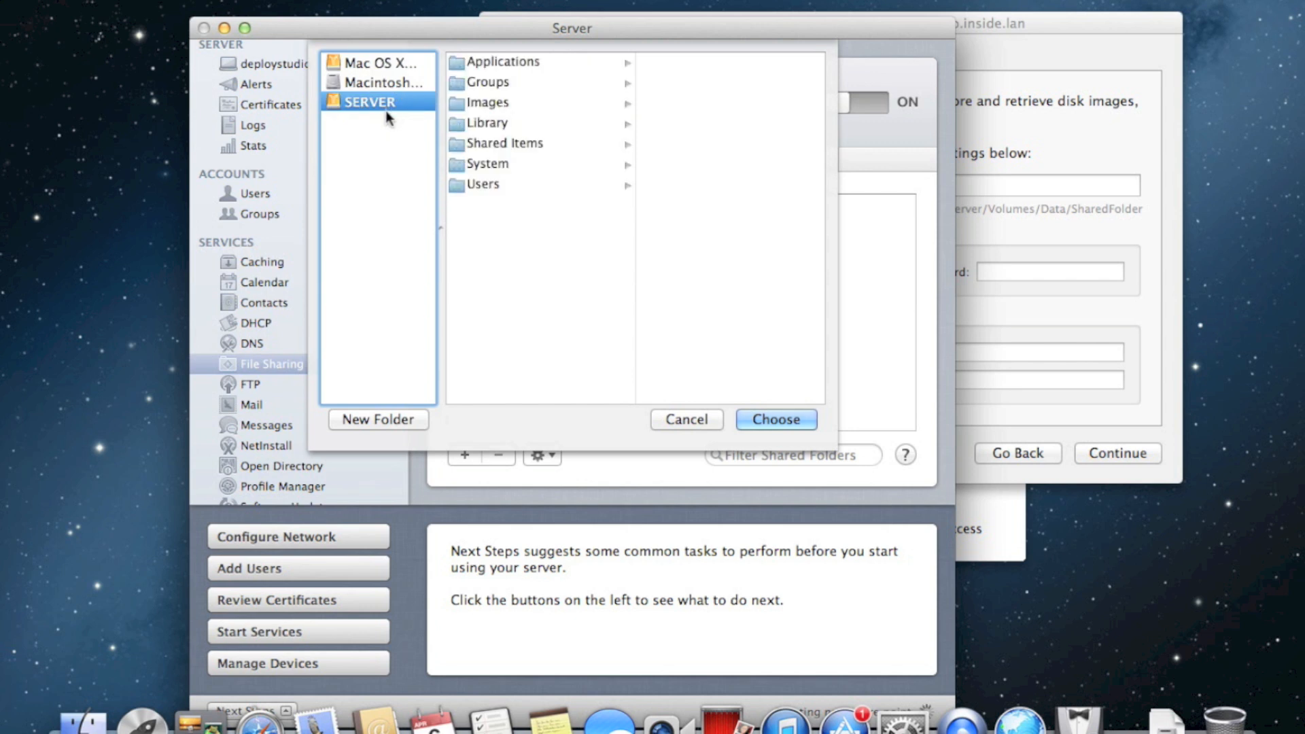
pyautogui.click(488, 105)
pyautogui.press('Return')
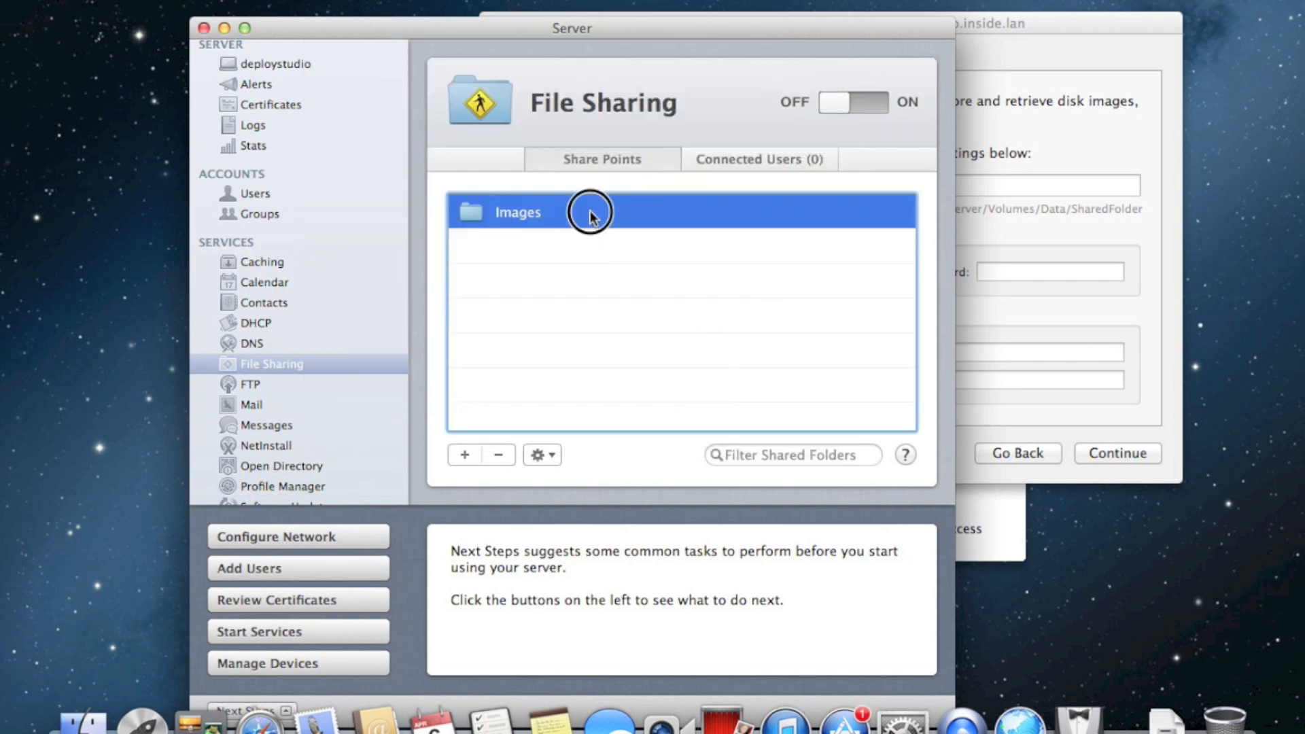
# Look over the Images share point's actions without changes, then show the user accounts
pyautogui.click(543, 455)
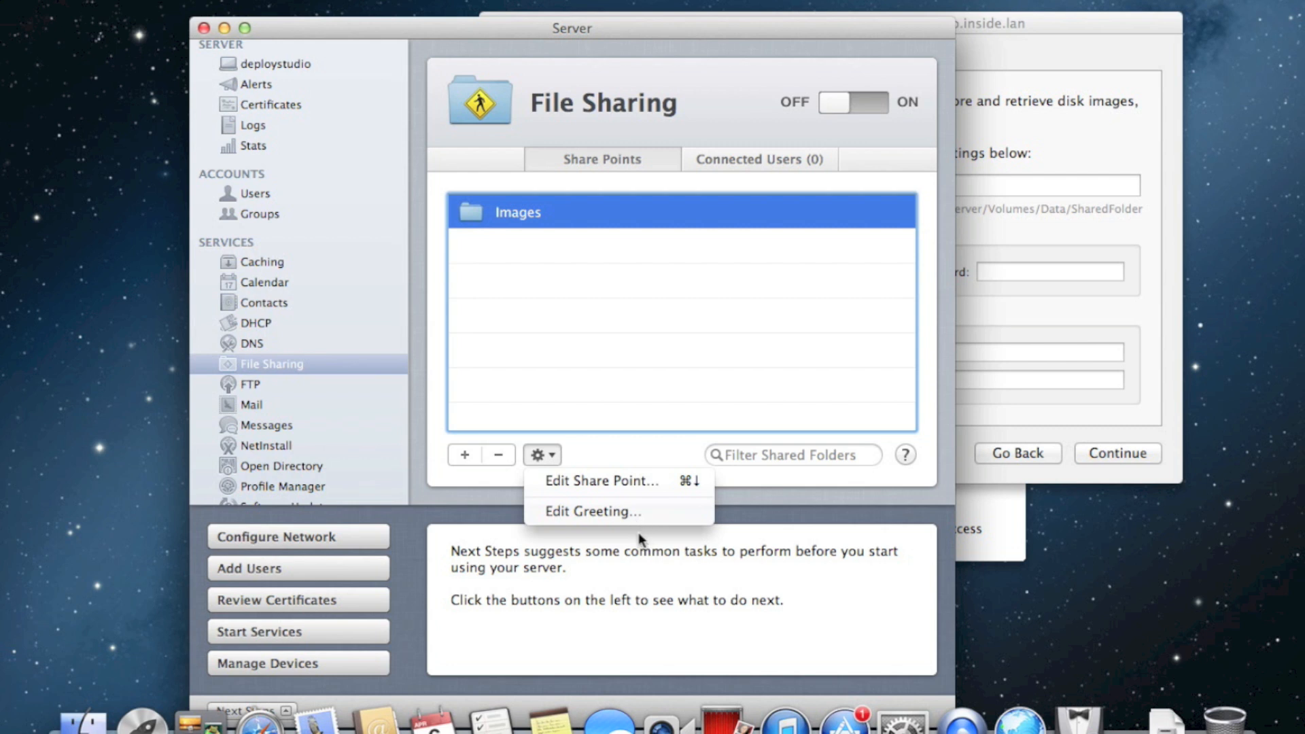
pyautogui.click(759, 285)
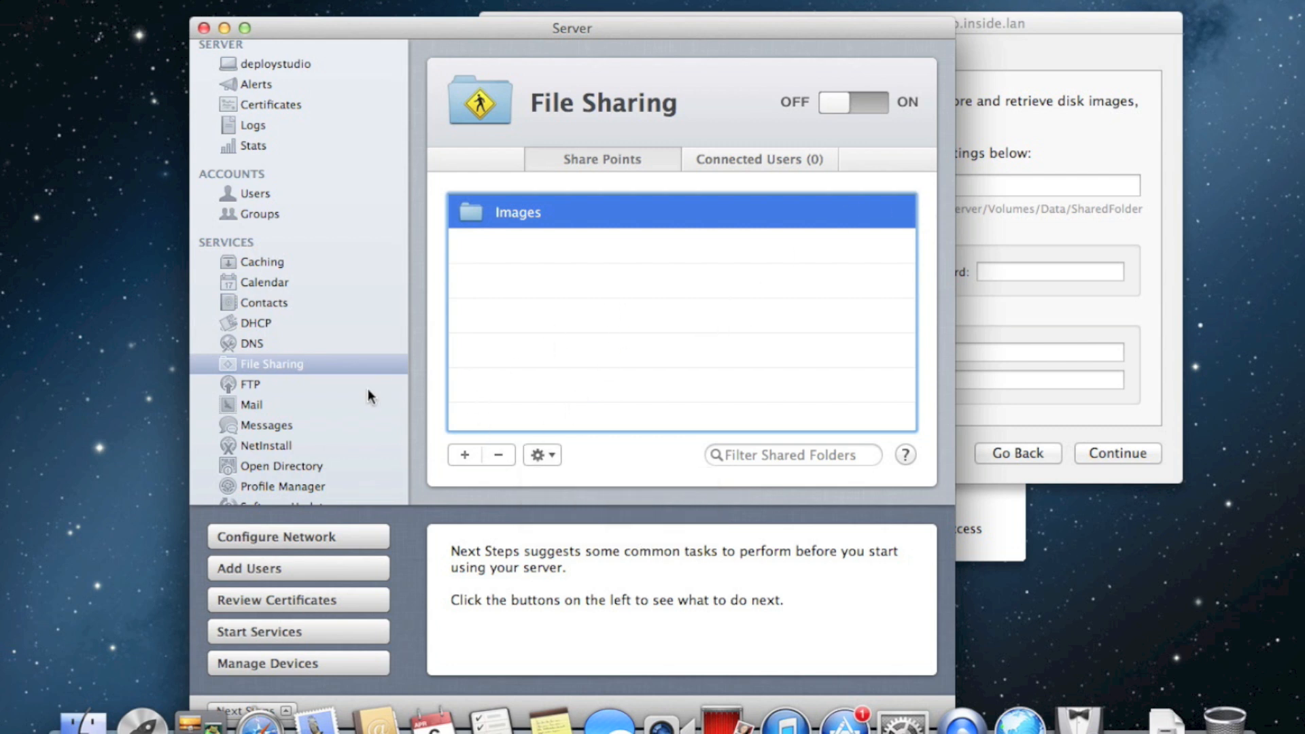
pyautogui.scroll(1, 360, 356)
pyautogui.click(272, 200)
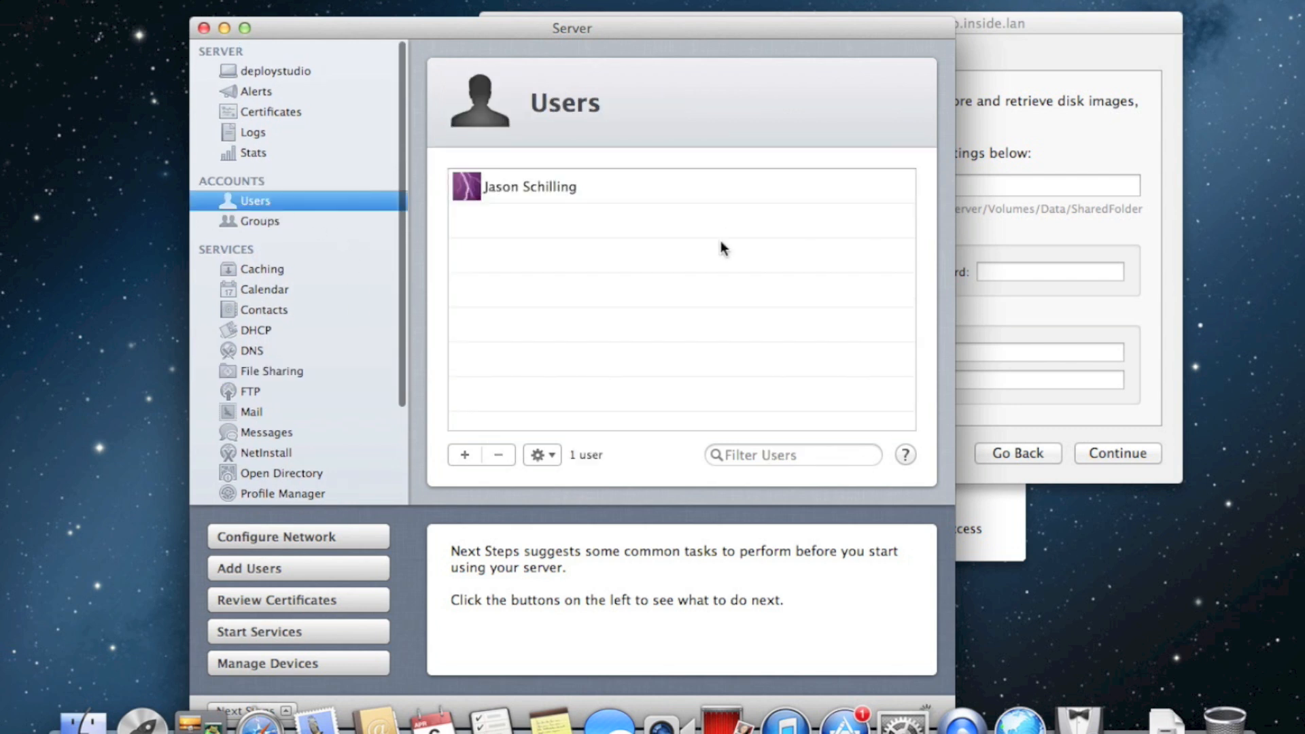
# Start a new user account with full name 'Deploy Studio' and account name deploystudio
pyautogui.click(604, 347)
pyautogui.click(481, 454)
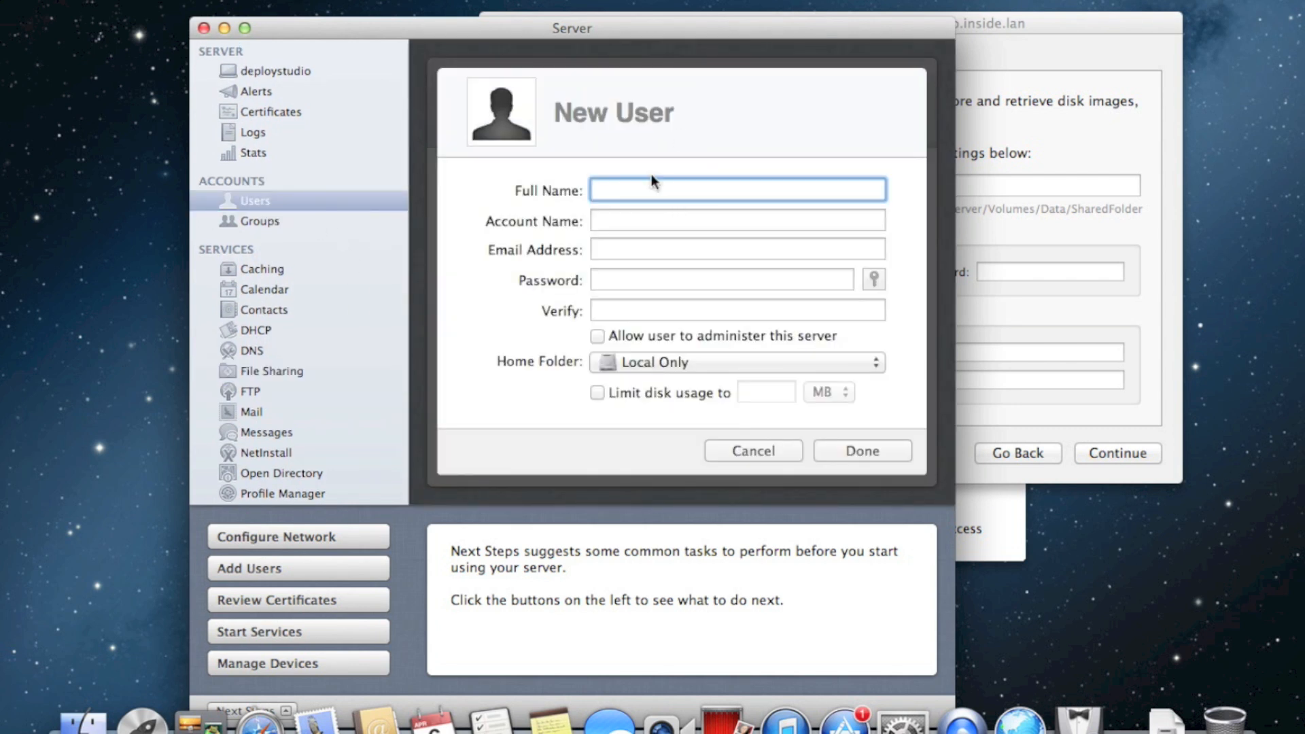
pyautogui.write('de')
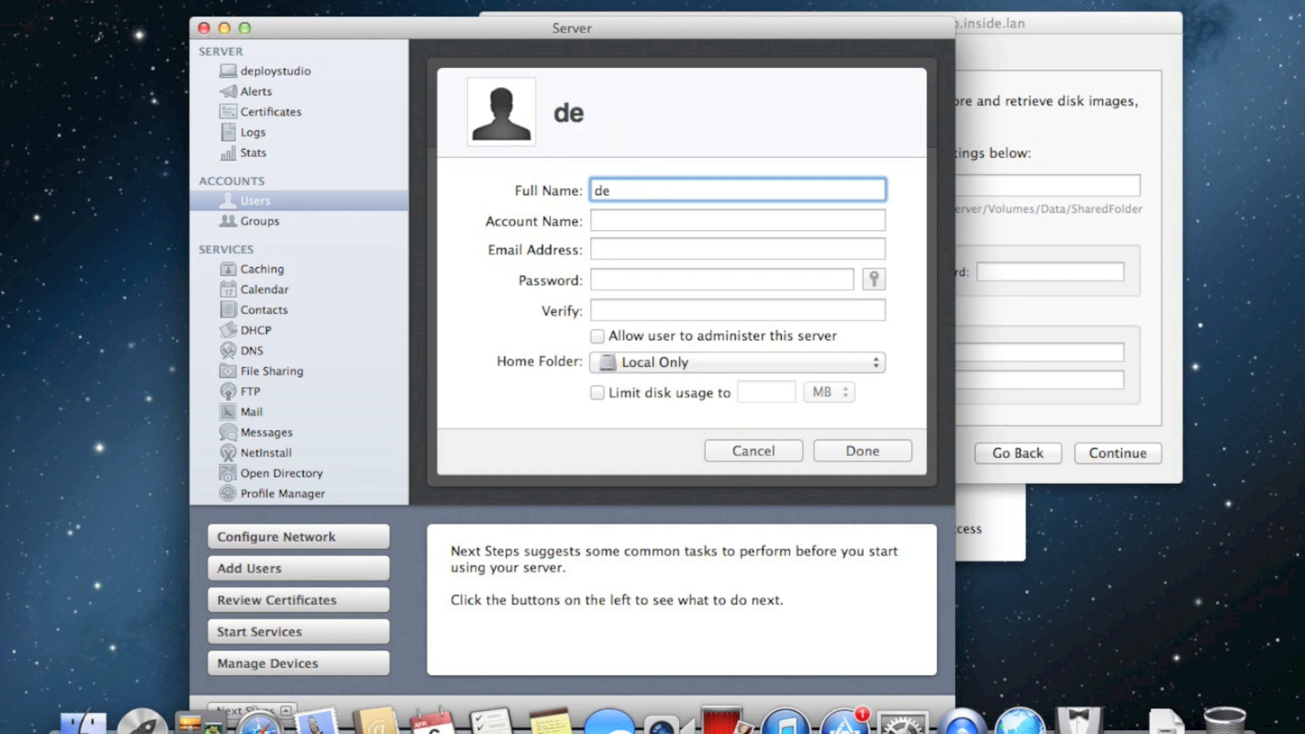
pyautogui.write('ploystudio')
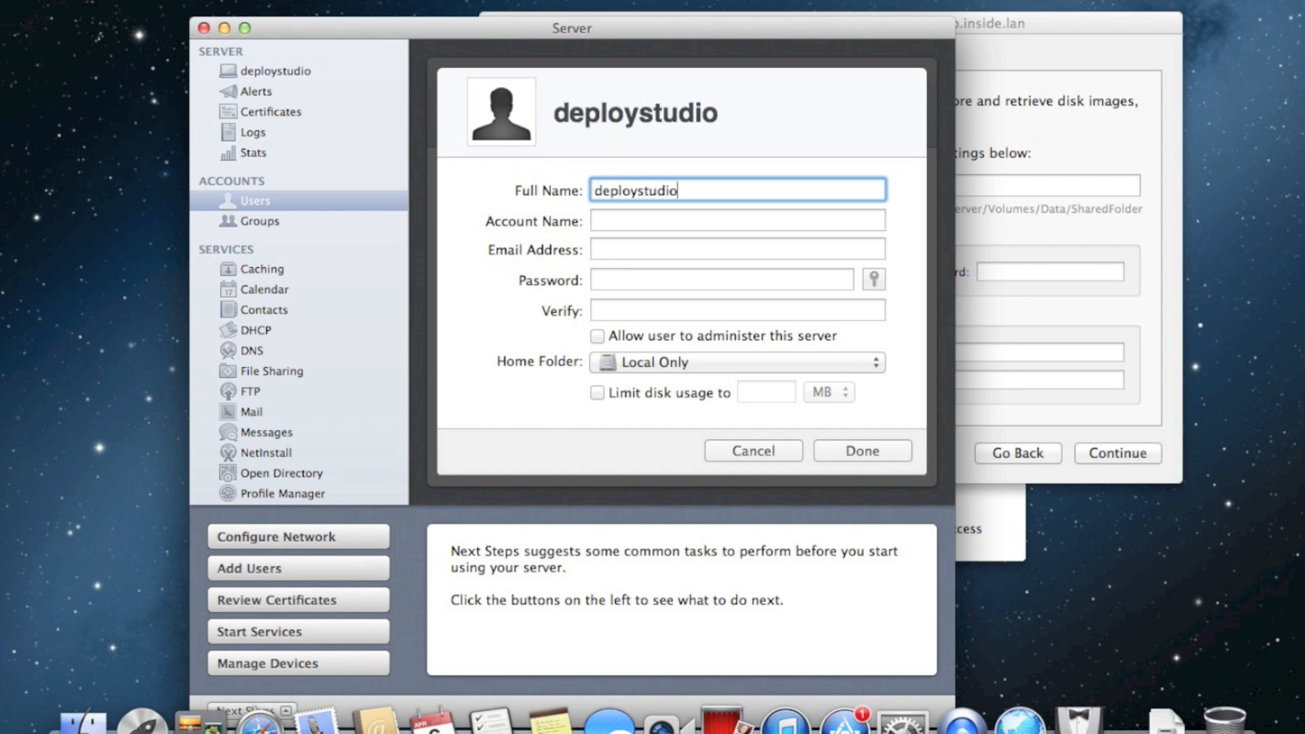
pyautogui.doubleClick(652, 189)
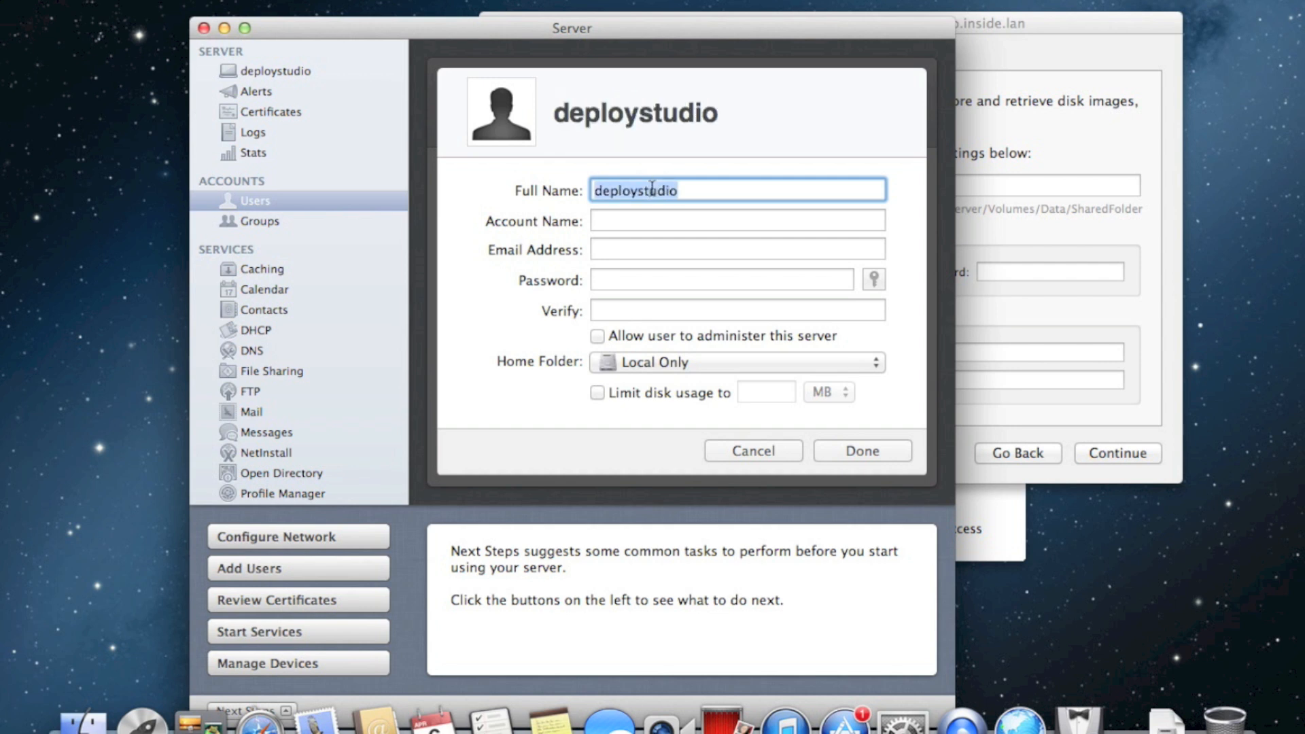
pyautogui.write('Deploys')
pyautogui.press('BackSpace')
pyautogui.write('Studio')
pyautogui.press('Tab')
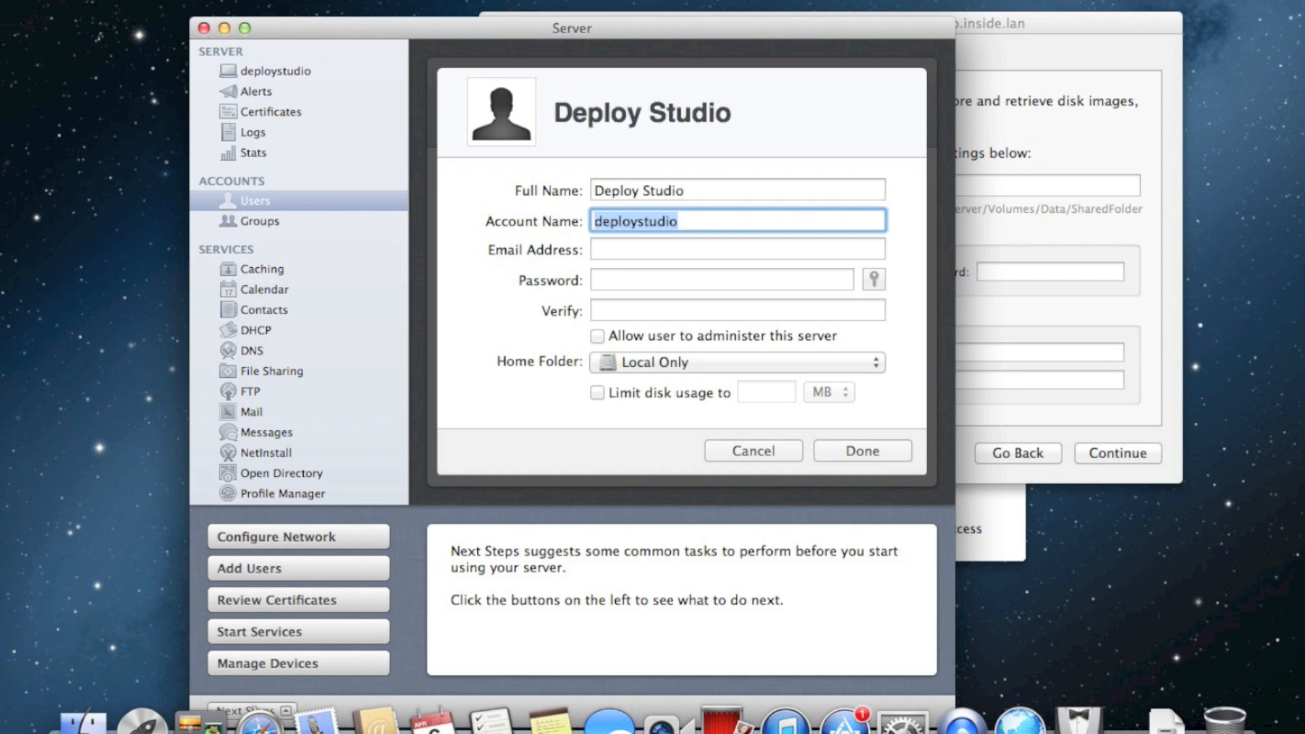
pyautogui.press('Tab')
pyautogui.press('Tab')
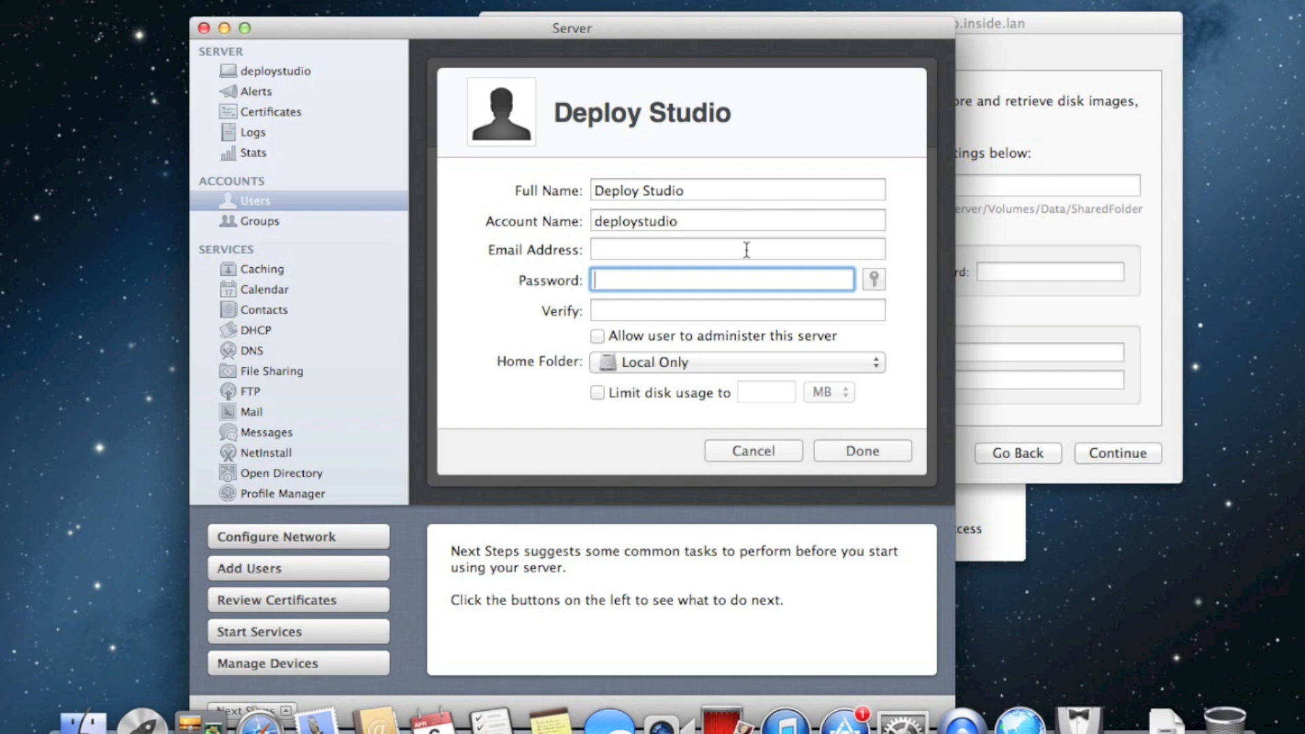
# Enter the account password, keep the home folder Local Only, and create the Deploy Studio user
pyautogui.write('••')
pyautogui.press('Tab')
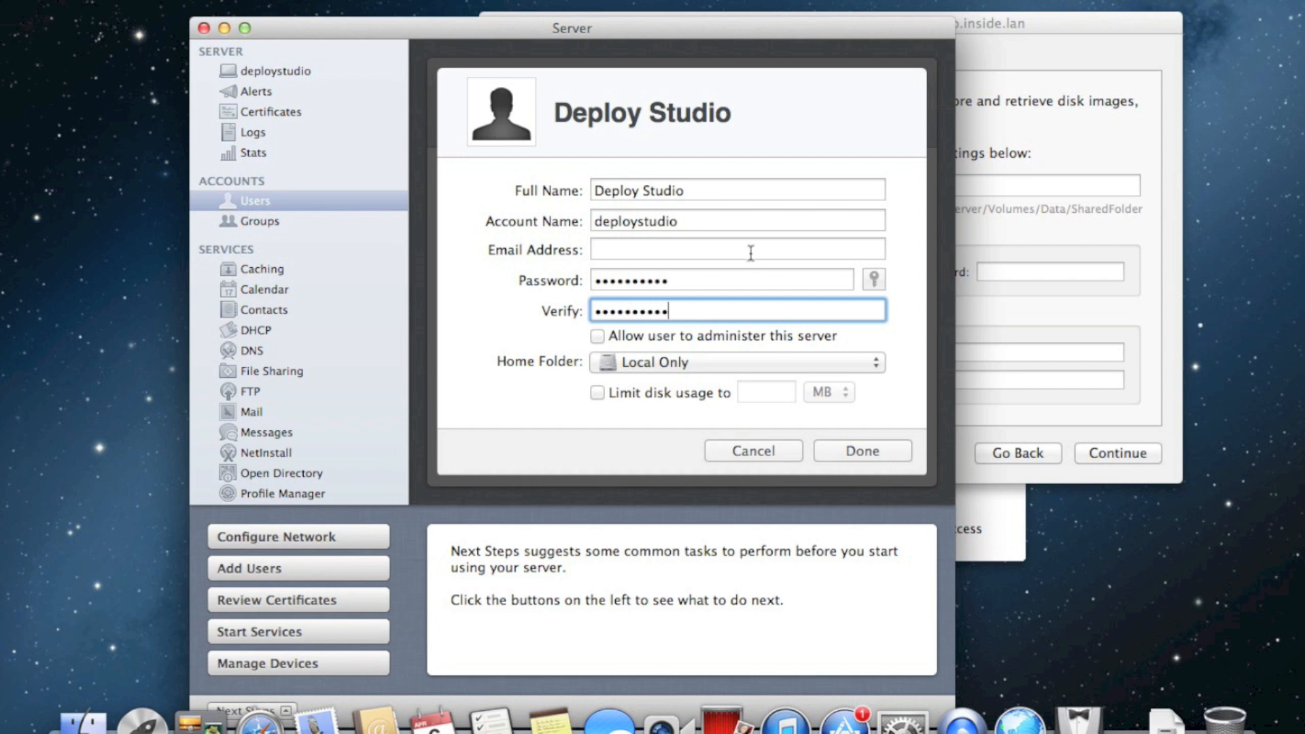
pyautogui.click(751, 275)
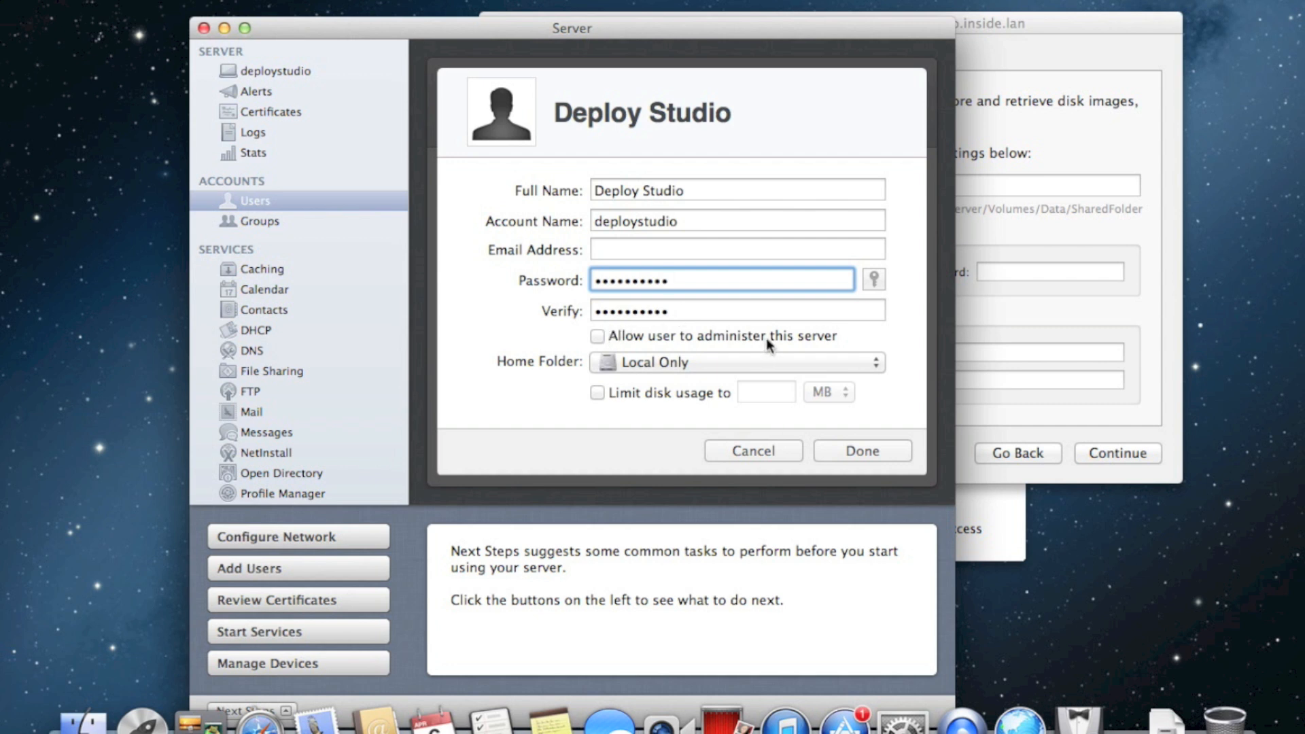
pyautogui.click(765, 356)
pyautogui.click(765, 356)
pyautogui.click(864, 451)
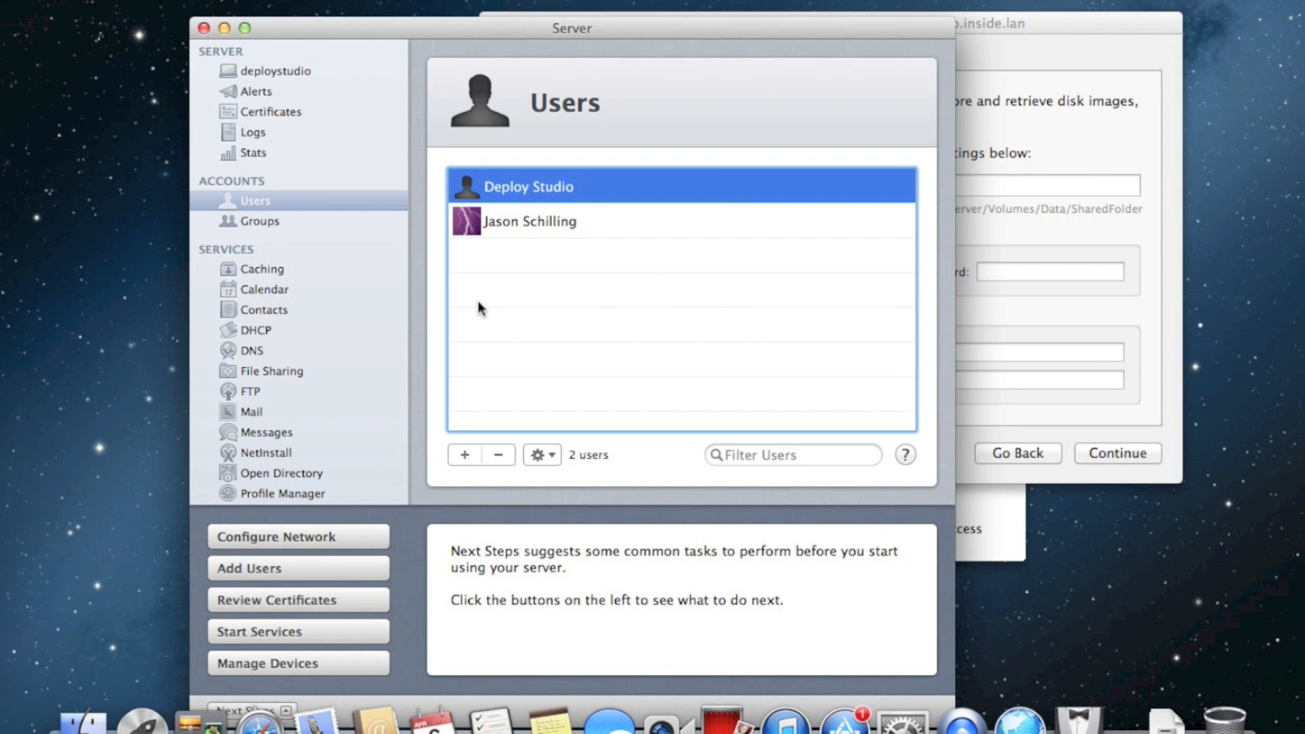
pyautogui.moveTo(776, 34); pyautogui.dragTo(734, 17)
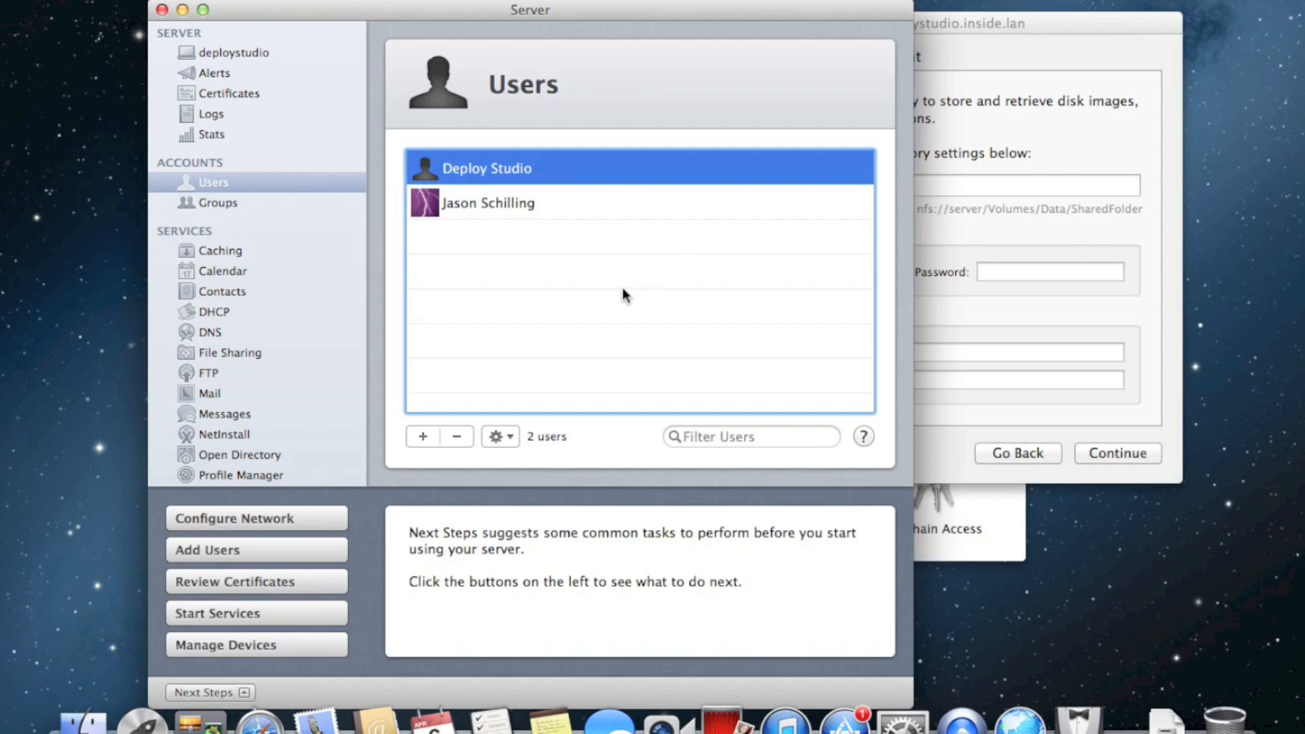
pyautogui.click(1011, 547)
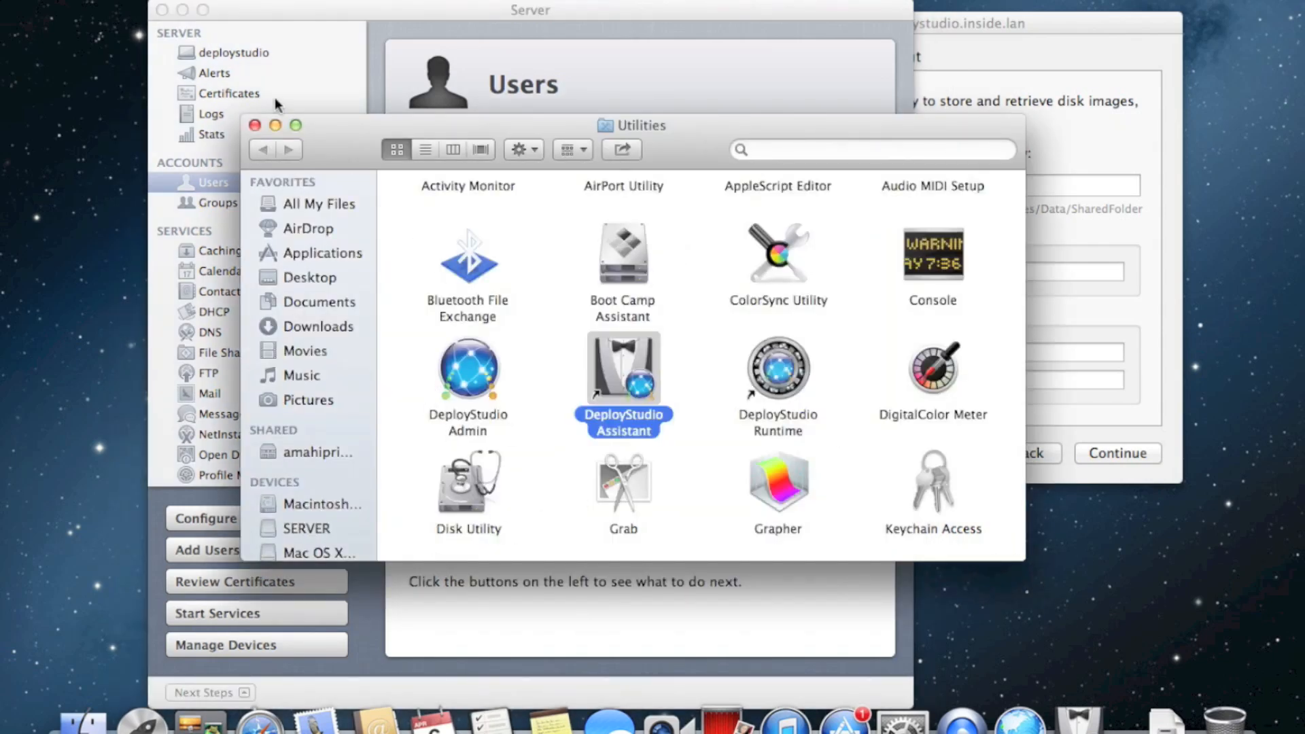
# Back in Server, switch the File Sharing service on
pyautogui.click(275, 125)
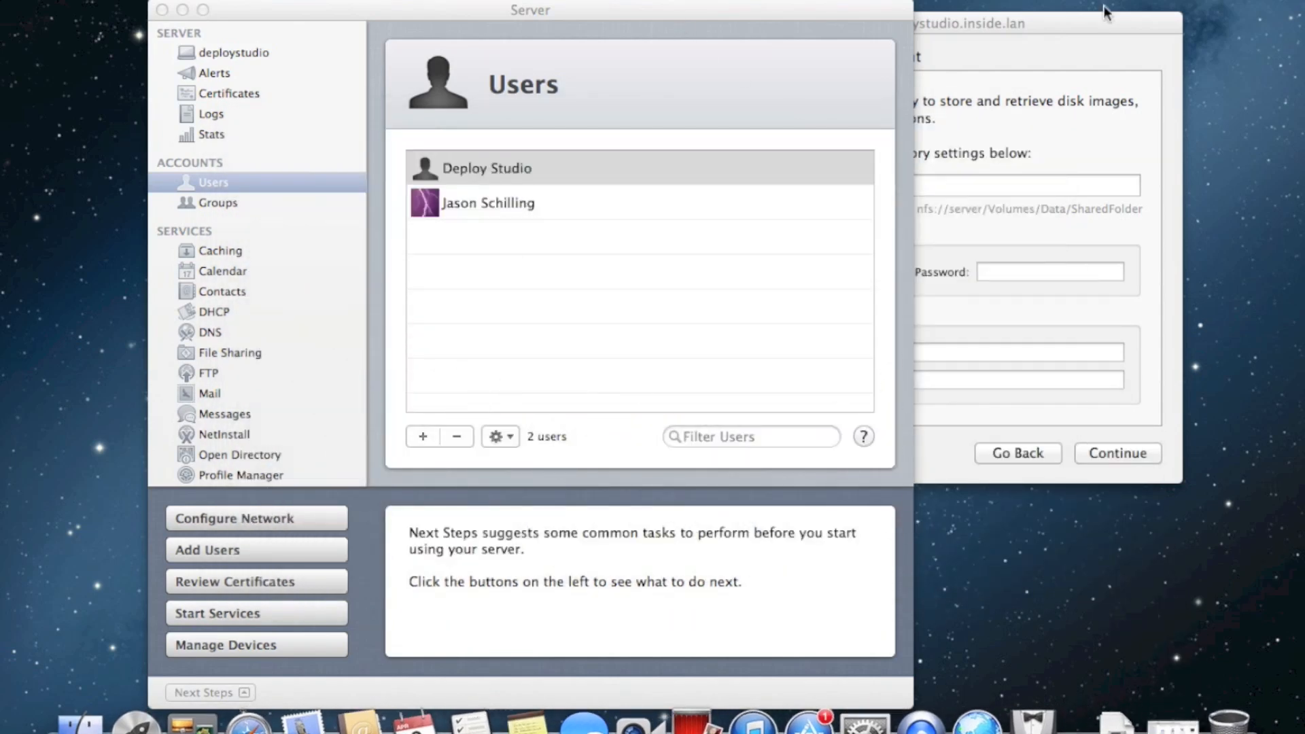
pyautogui.click(466, 318)
pyautogui.click(1046, 87)
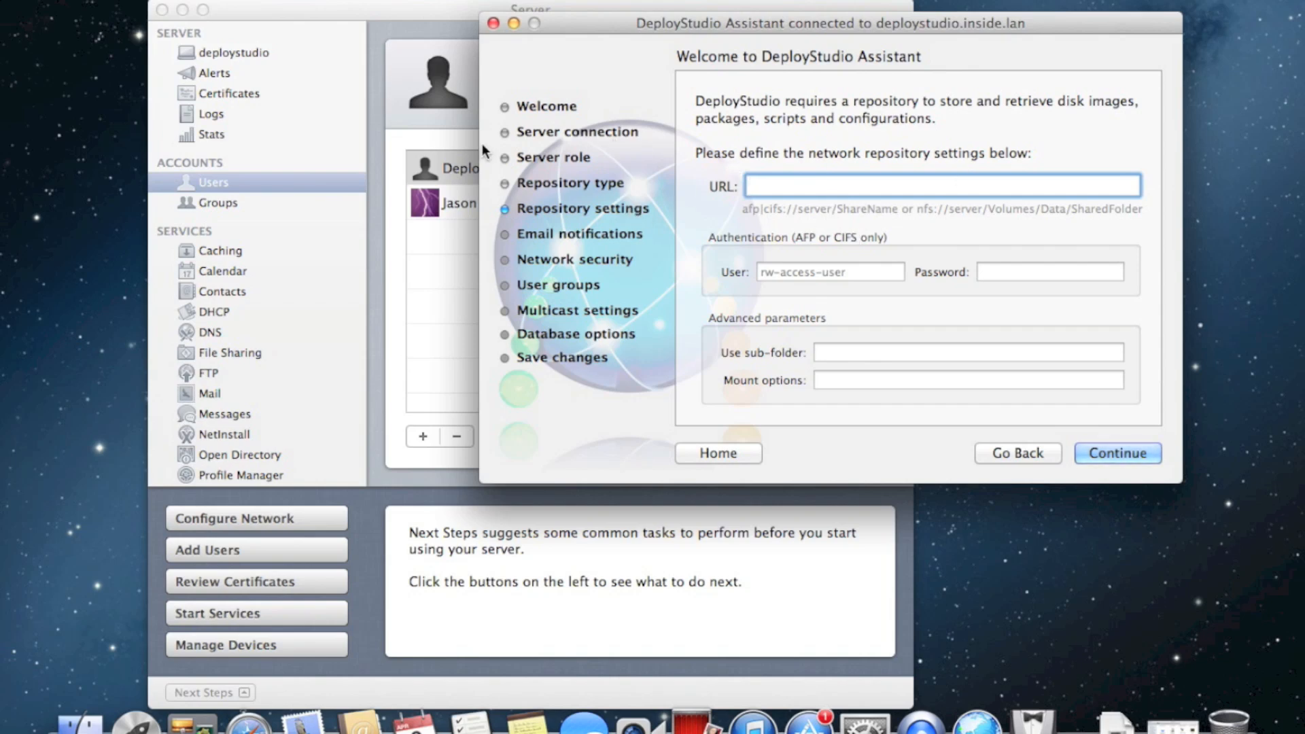
pyautogui.click(433, 18)
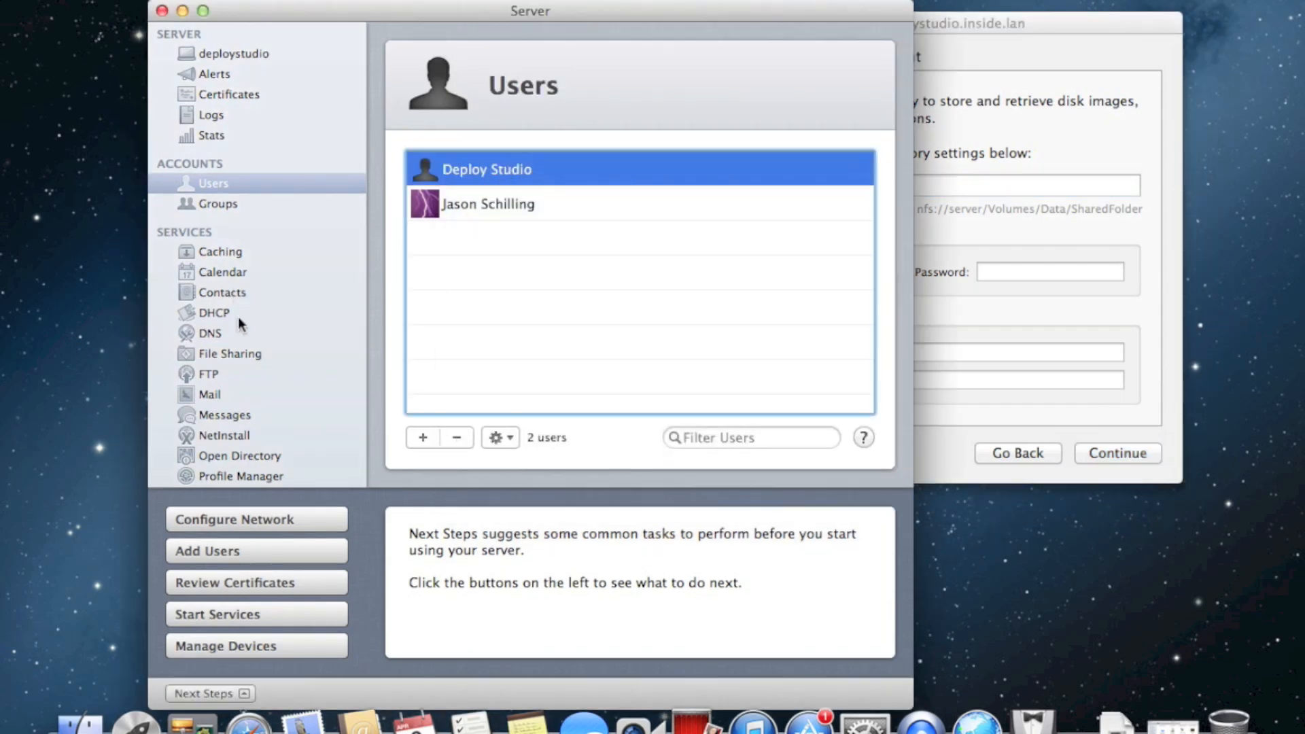
pyautogui.click(262, 355)
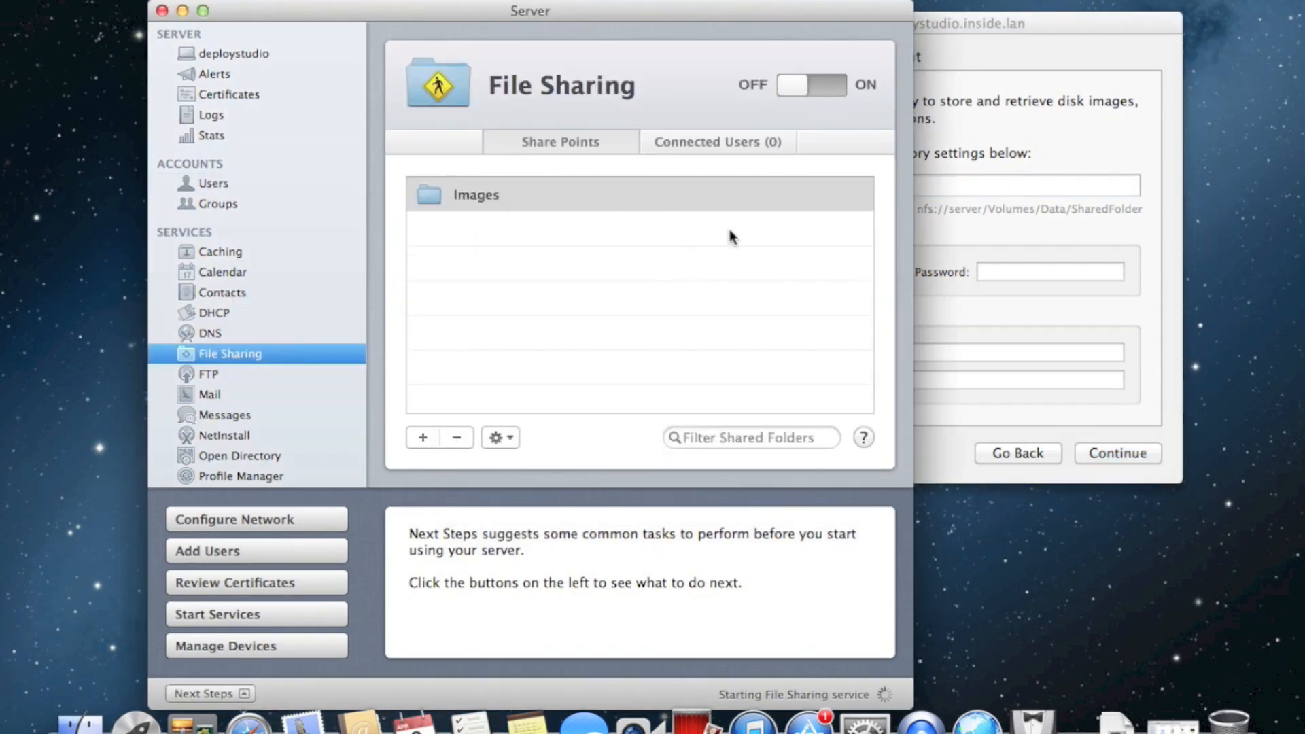
pyautogui.click(809, 85)
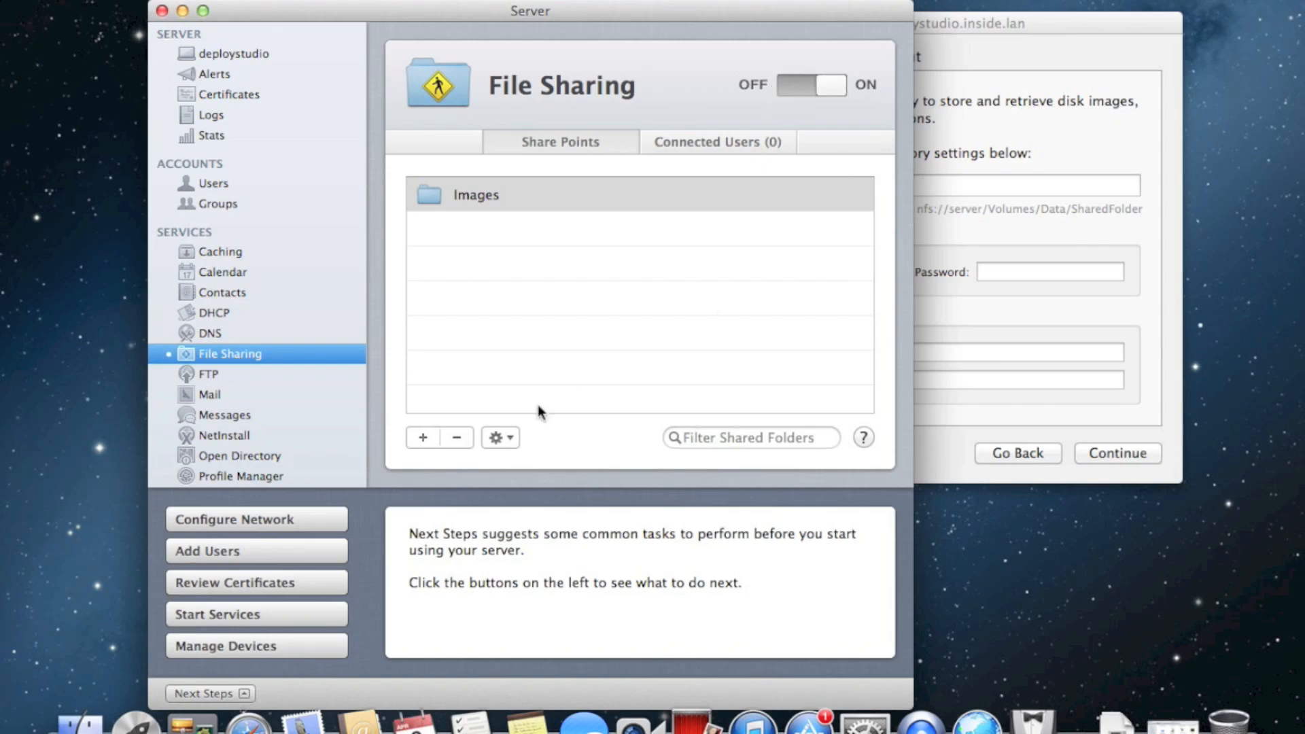
# Add Deploy Studio with Read & Write access to the Images share point and save
pyautogui.click(500, 437)
pyautogui.click(552, 465)
pyautogui.click(454, 341)
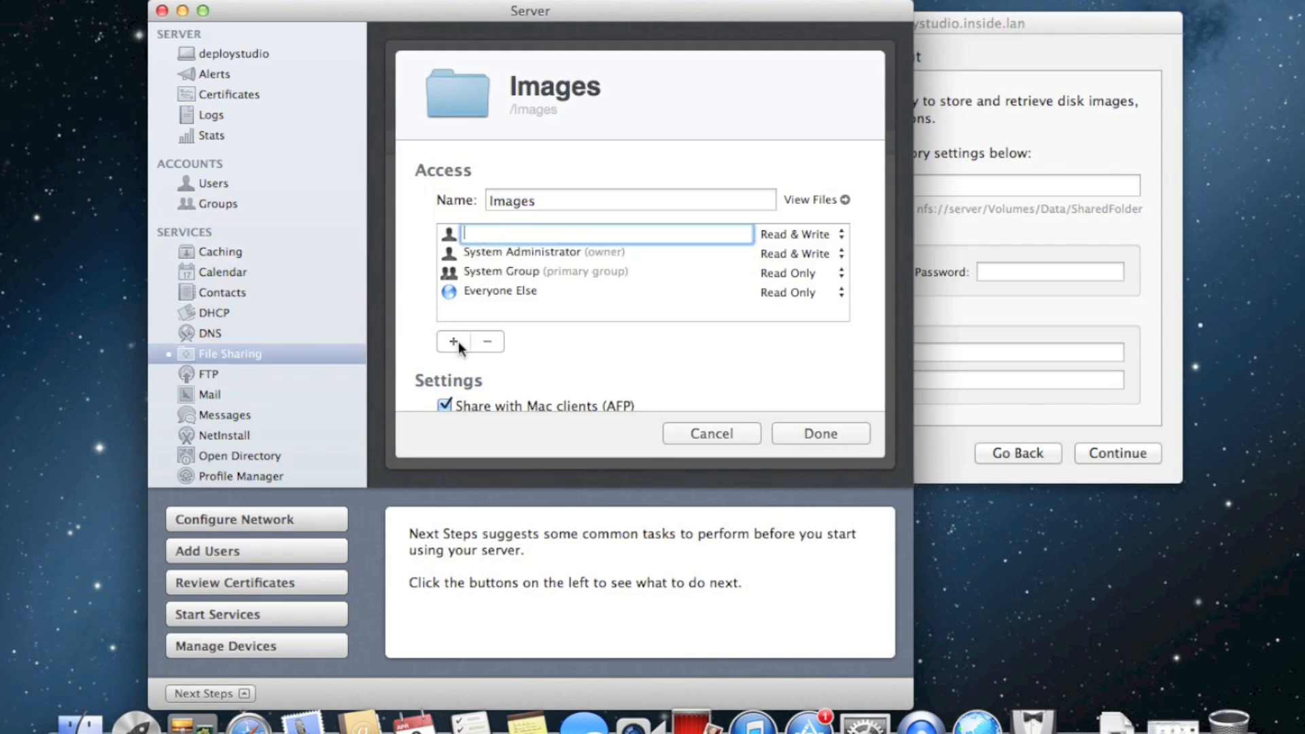
pyautogui.write('deploy')
pyautogui.press('Return')
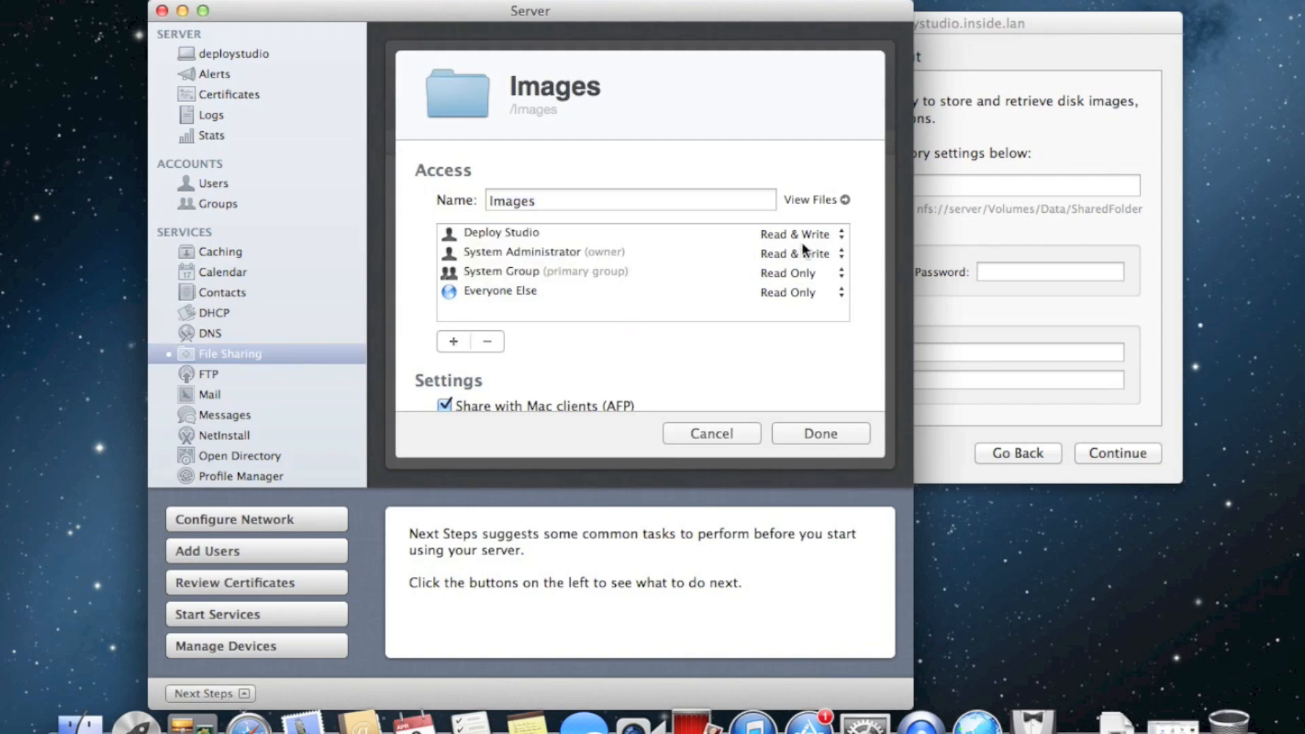
pyautogui.click(818, 440)
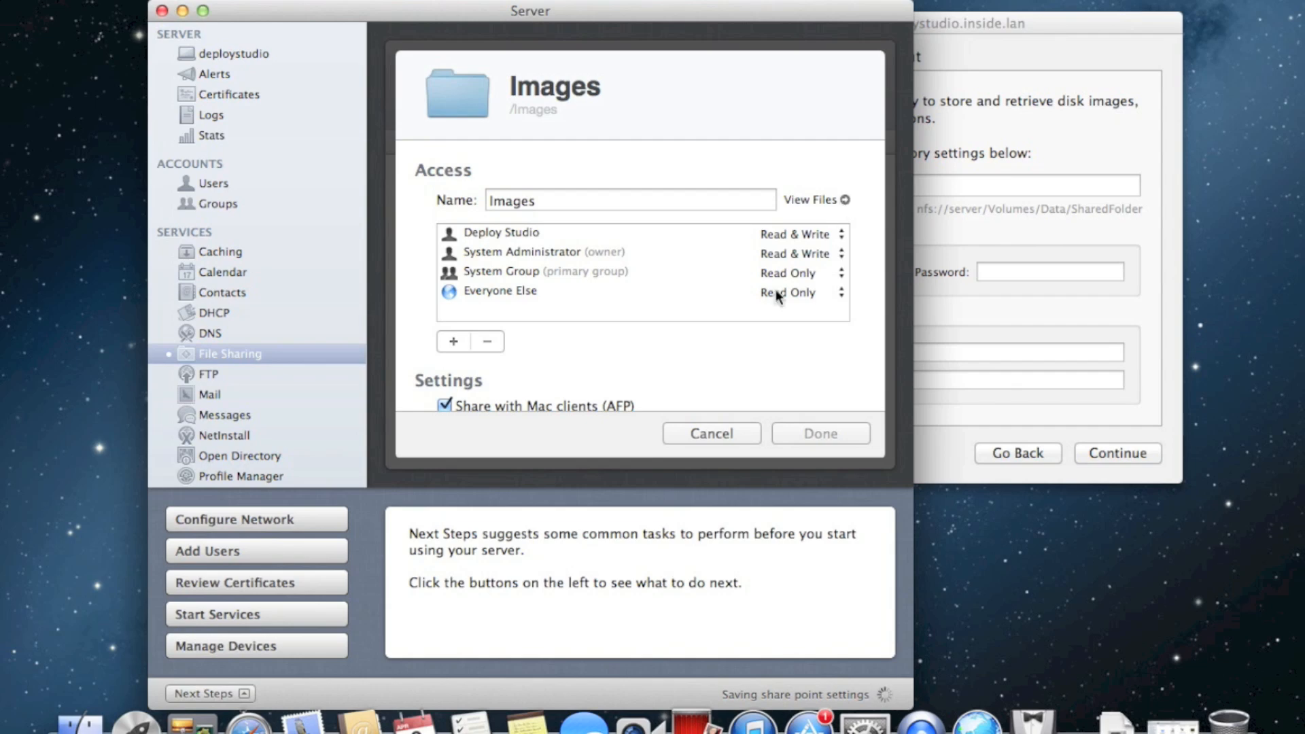
# Reopen the Images share point settings to check them, closing without changes
pyautogui.scroll(-5, 761, 292)
pyautogui.scroll(-2, 744, 297)
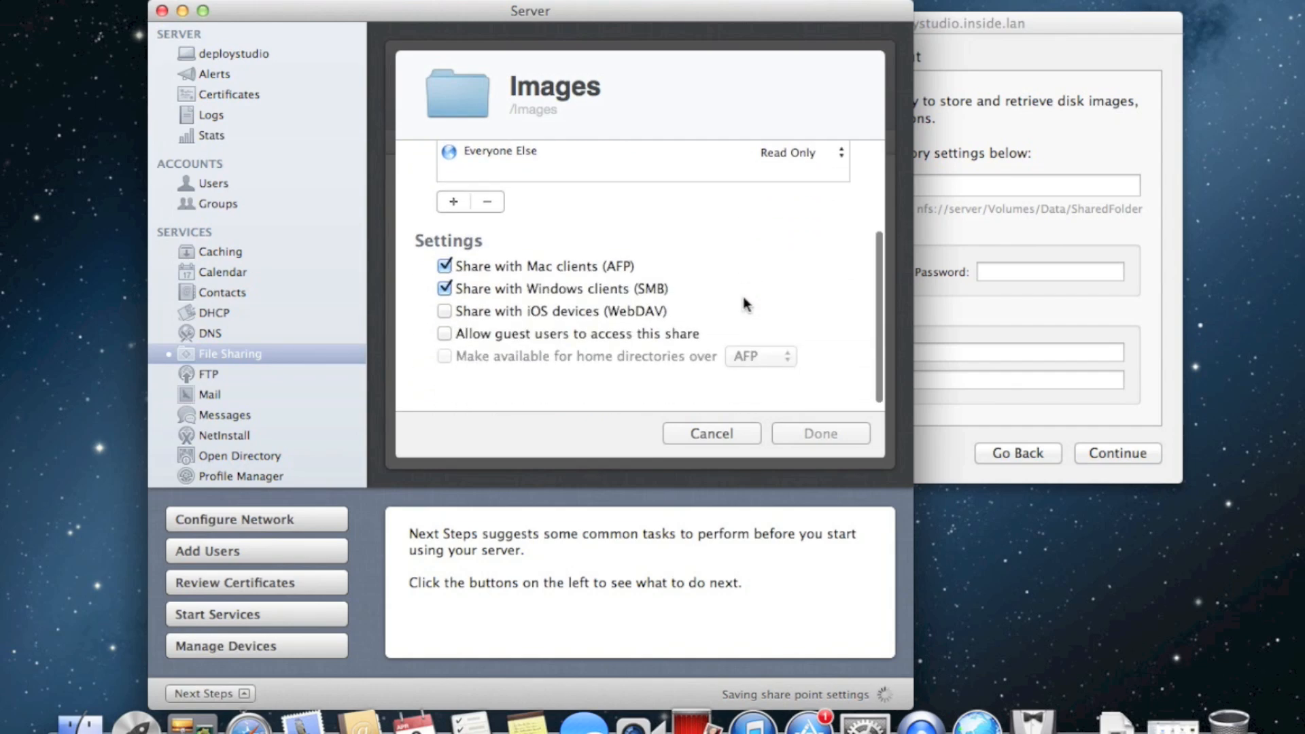
pyautogui.click(503, 437)
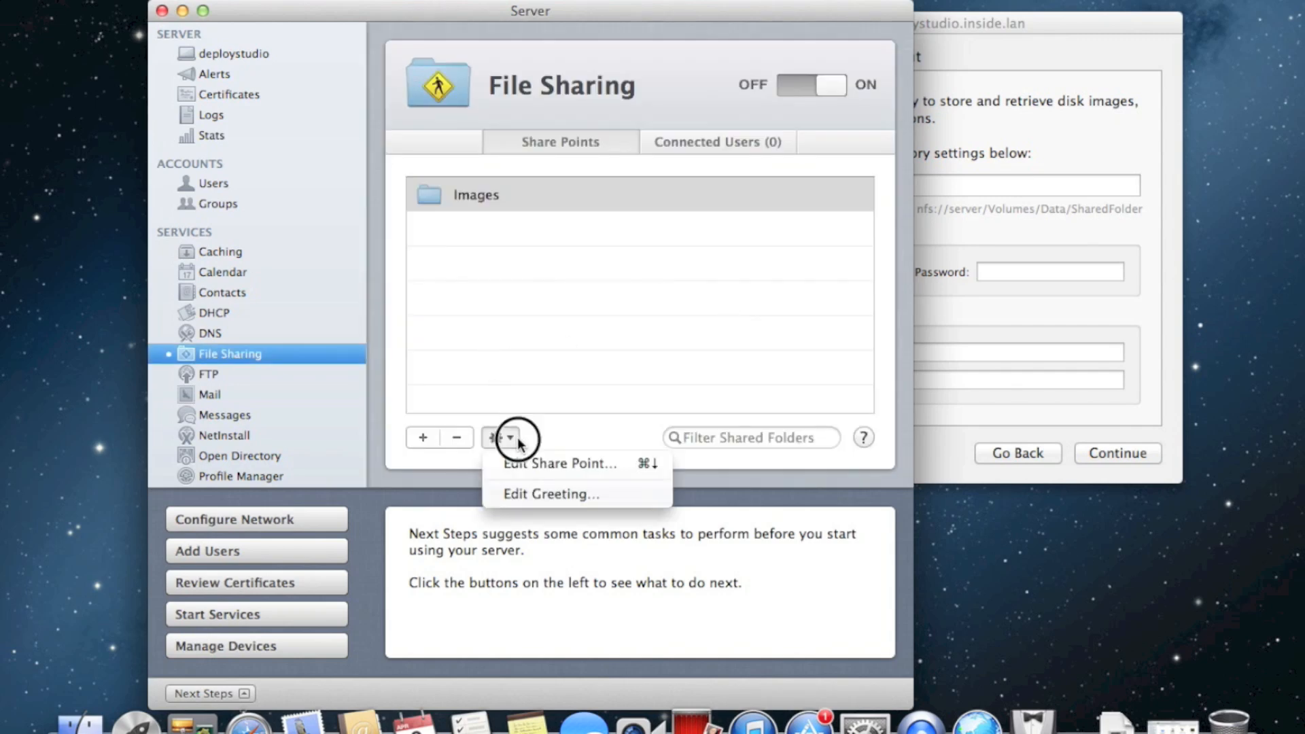
pyautogui.click(540, 468)
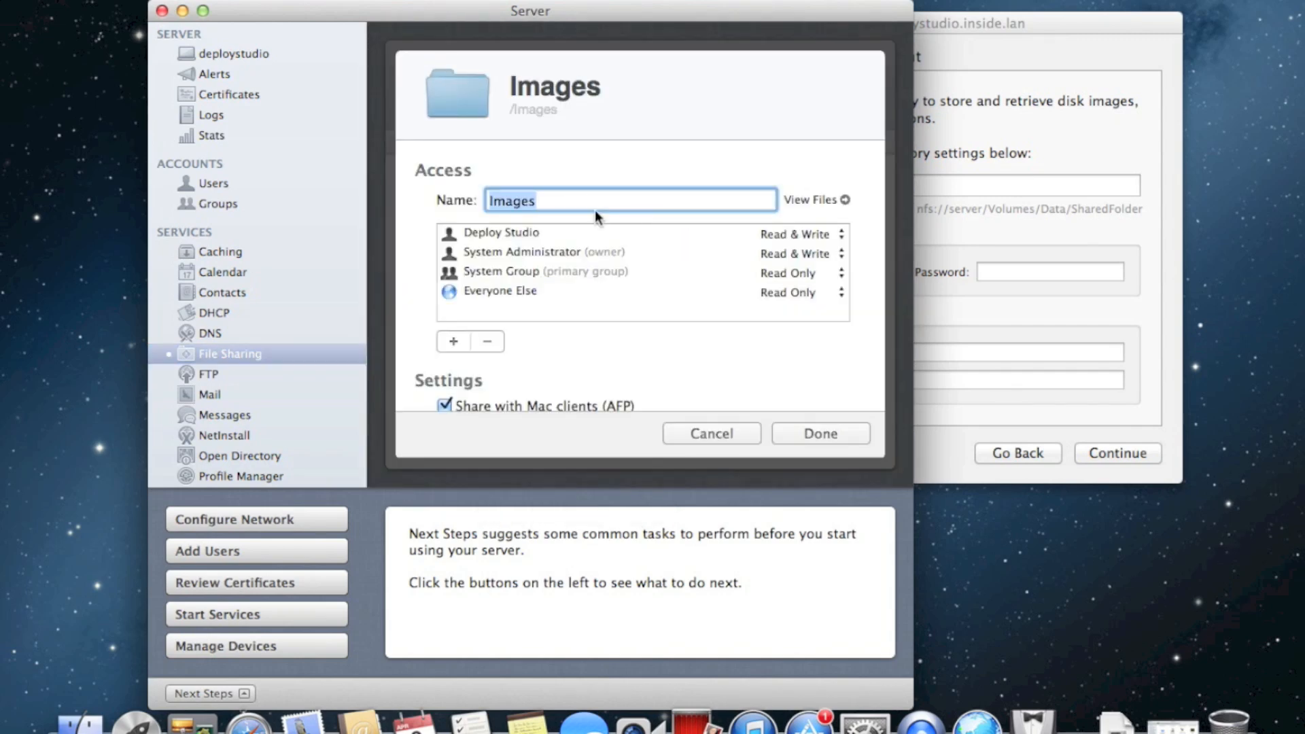
pyautogui.click(844, 200)
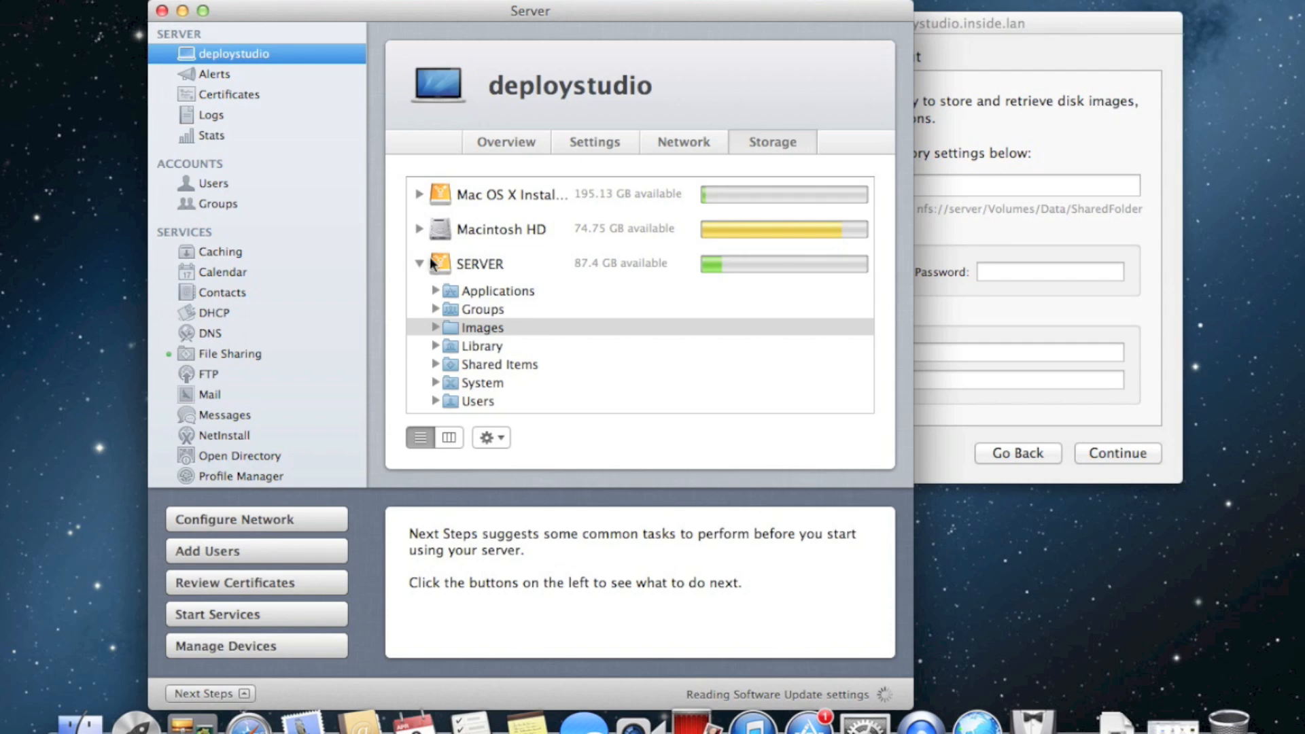
# Propagate owner, group and others names and permissions from the Images folder to its contents
pyautogui.click(481, 327)
pyautogui.click(491, 438)
pyautogui.click(545, 500)
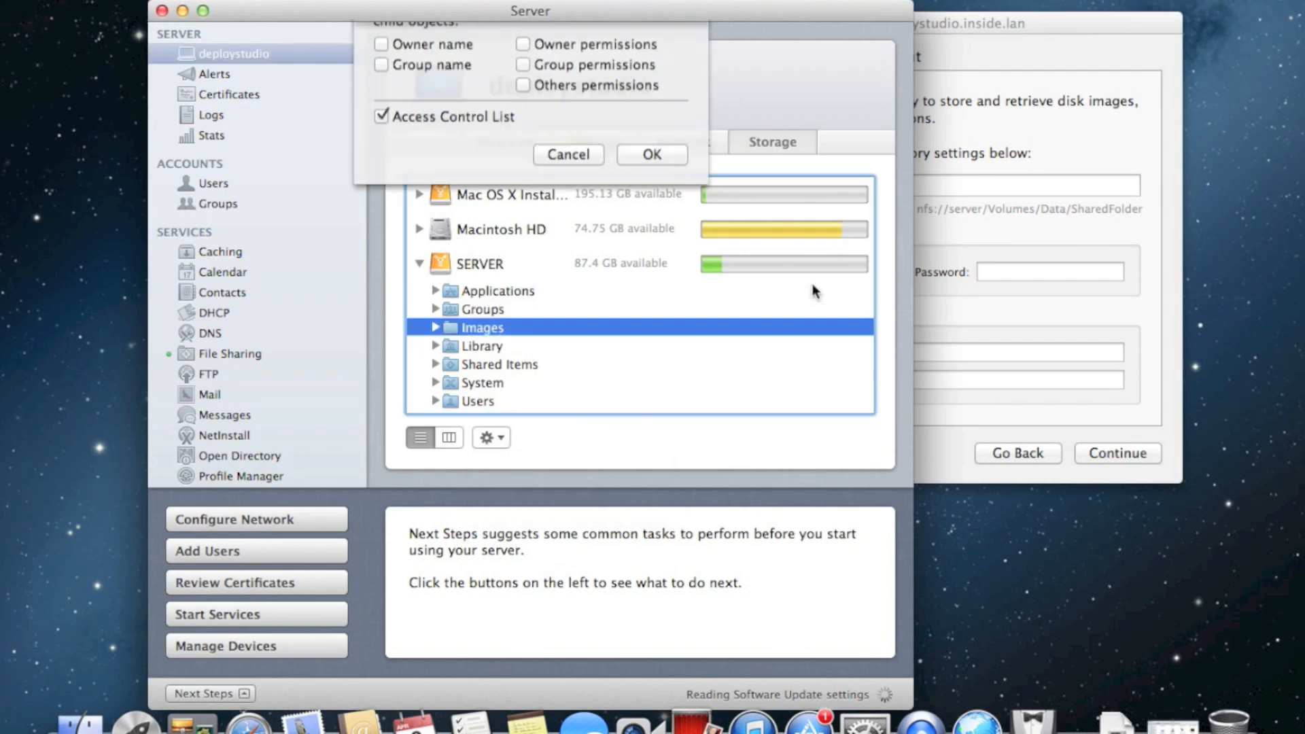
pyautogui.click(433, 89)
pyautogui.click(433, 109)
pyautogui.click(524, 89)
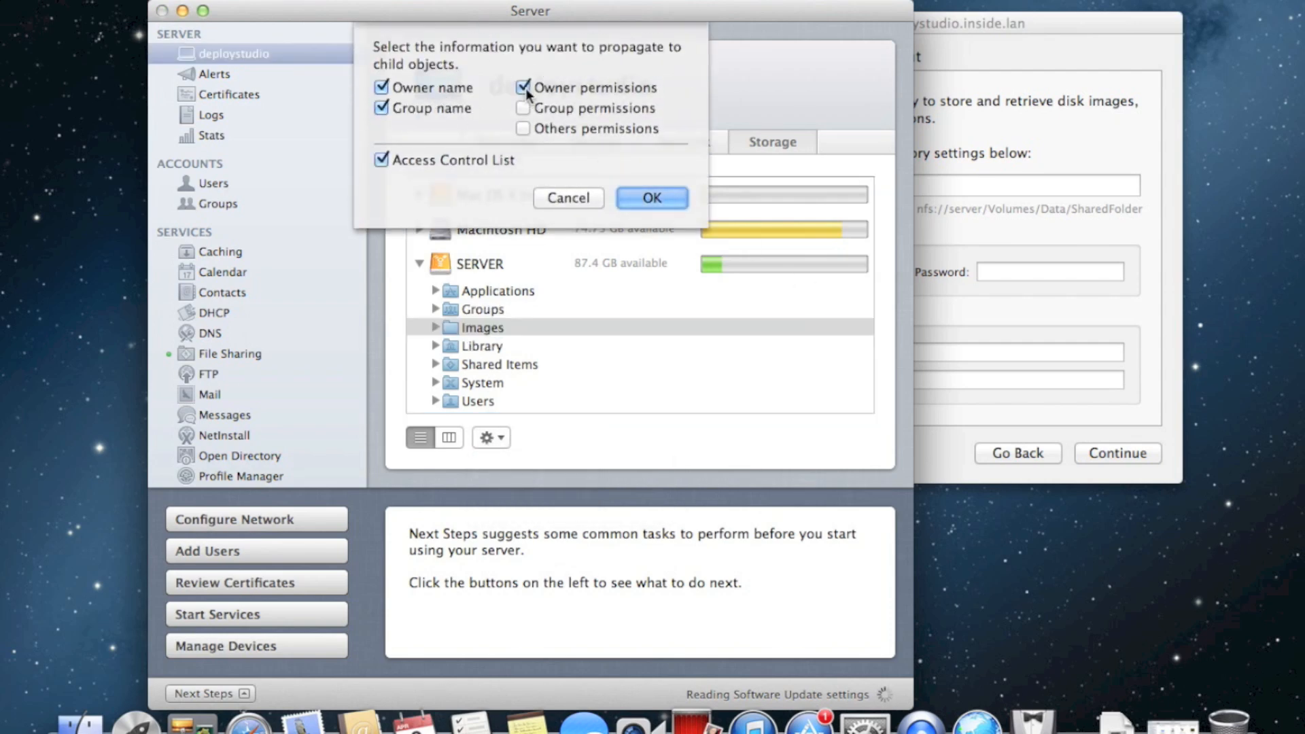
pyautogui.click(524, 108)
pyautogui.click(523, 129)
pyautogui.click(651, 197)
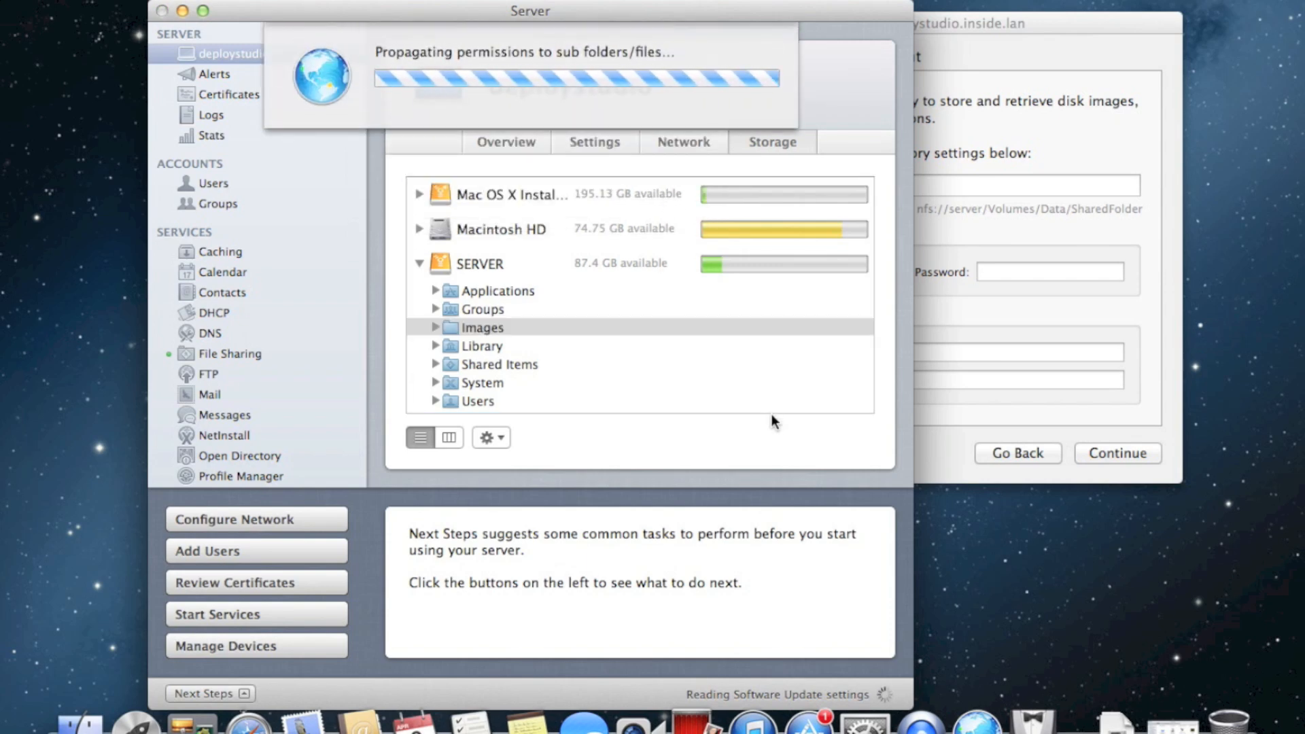
pyautogui.click(1042, 46)
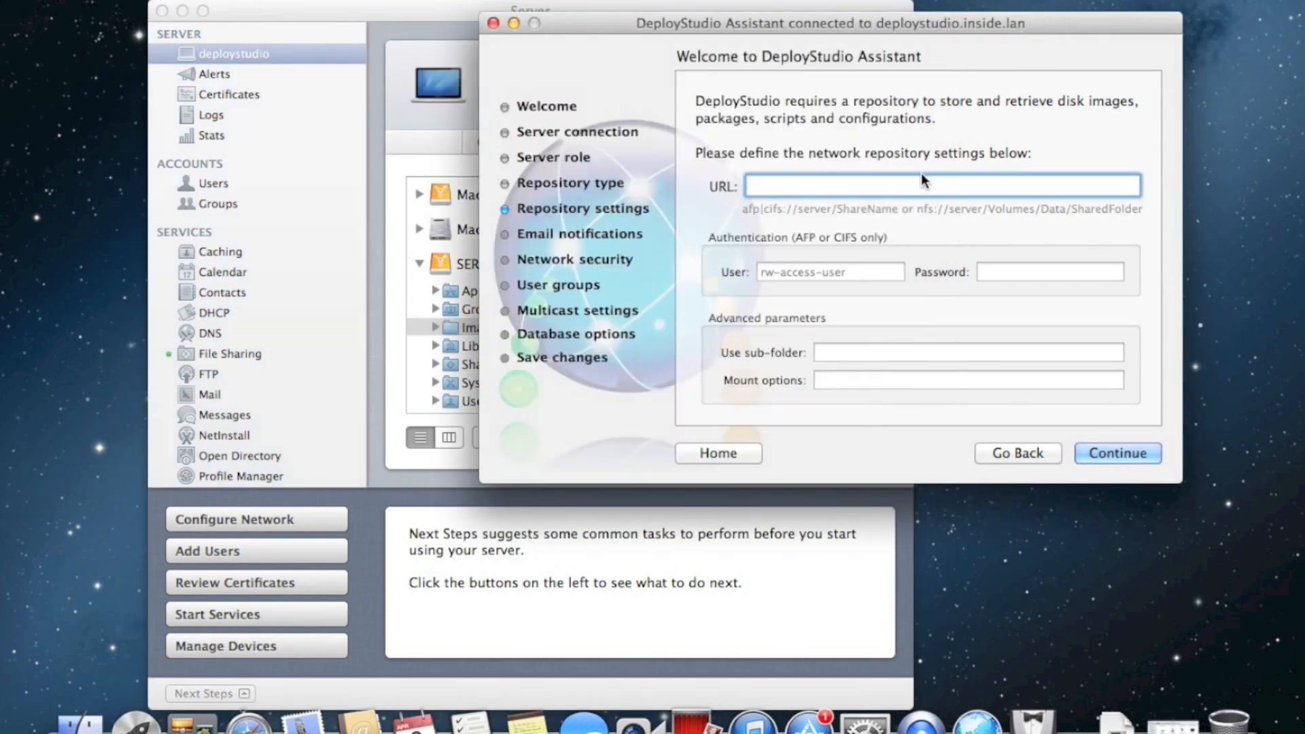
# Set the DeployStudio repository URL to afp://deploystudio.inside.lan/Images
pyautogui.moveTo(787, 25); pyautogui.dragTo(753, 389)
pyautogui.click(628, 71)
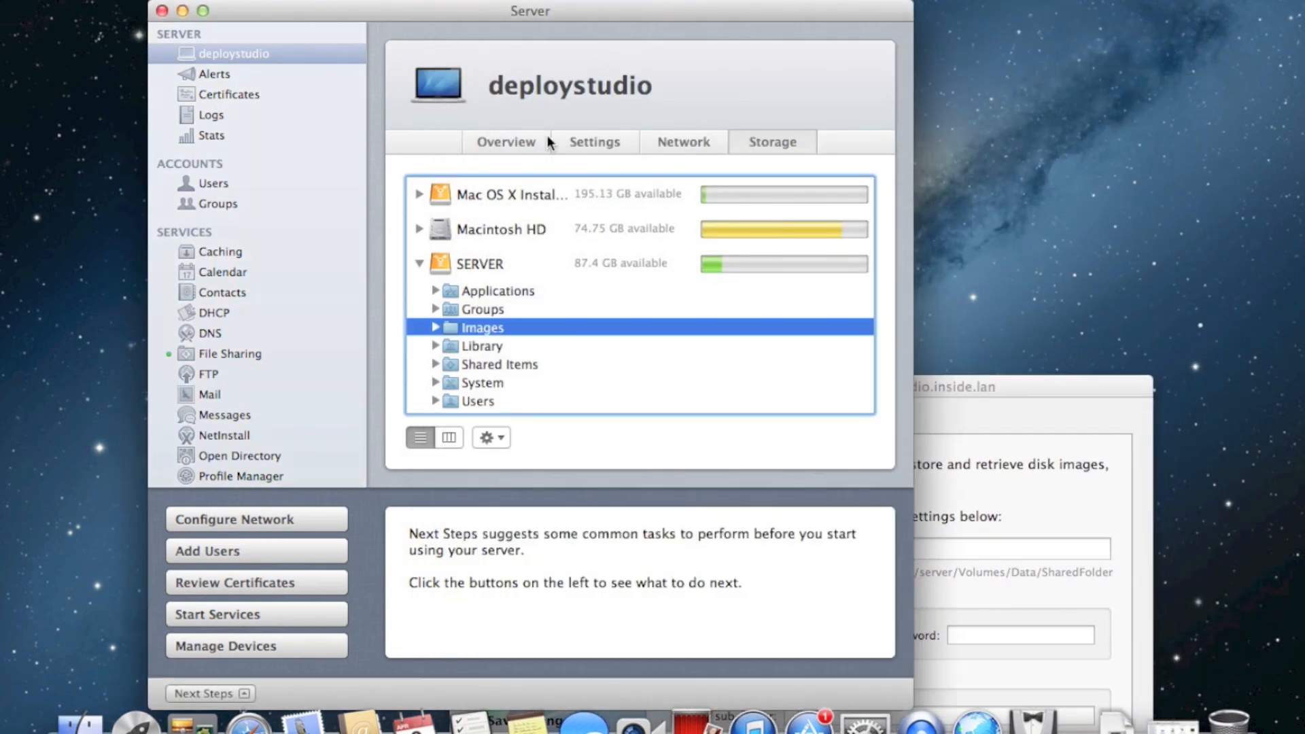
pyautogui.click(492, 142)
pyautogui.click(247, 352)
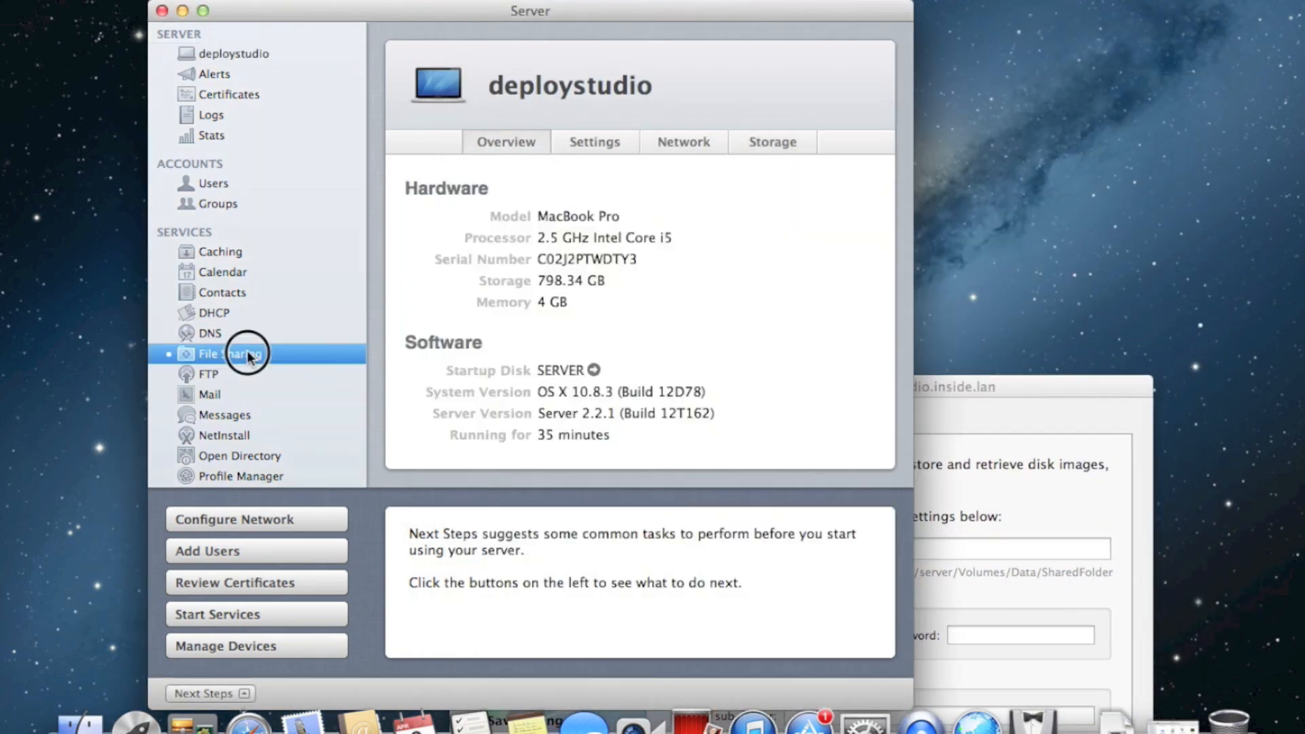
pyautogui.moveTo(957, 387); pyautogui.dragTo(981, 114)
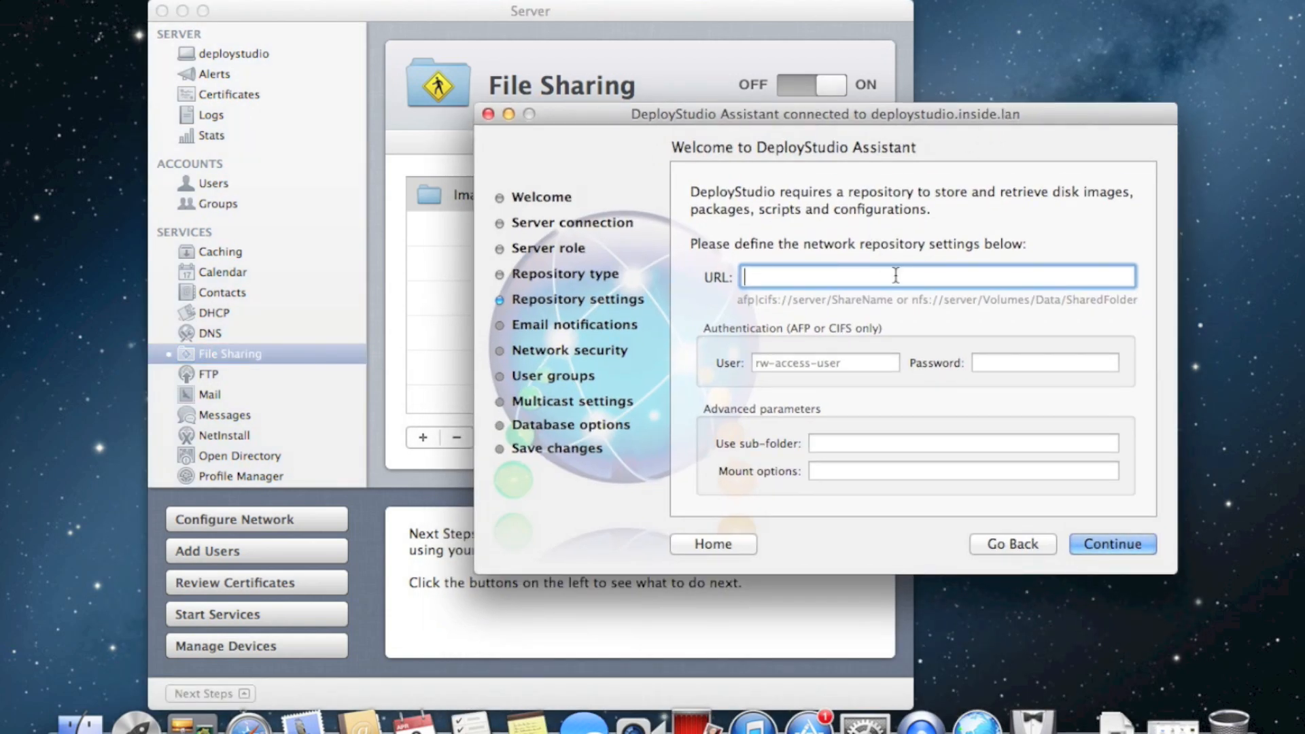
pyautogui.write('afp://')
pyautogui.write('deploystudio.inside.lan')
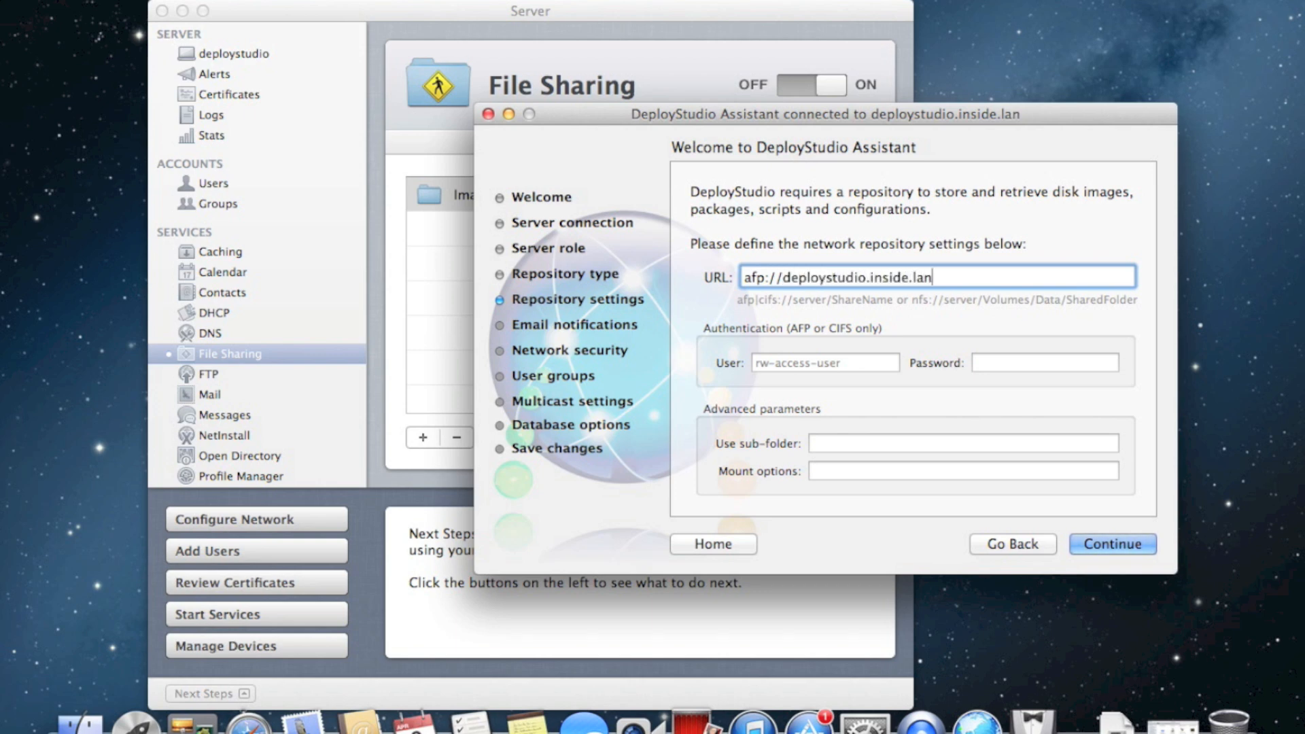
pyautogui.write('/Images')
pyautogui.press('Tab')
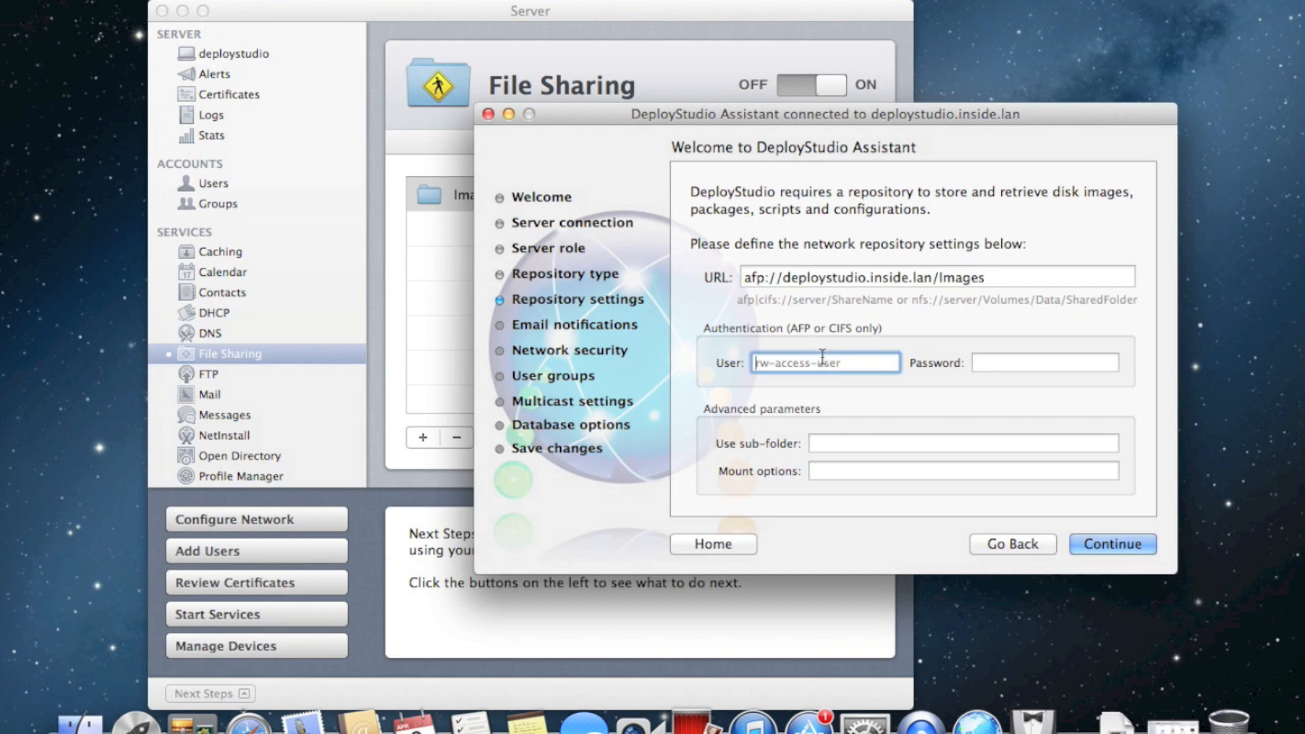
# Enter the share account's user name and password for the repository
pyautogui.moveTo(900, 113); pyautogui.dragTo(954, 115)
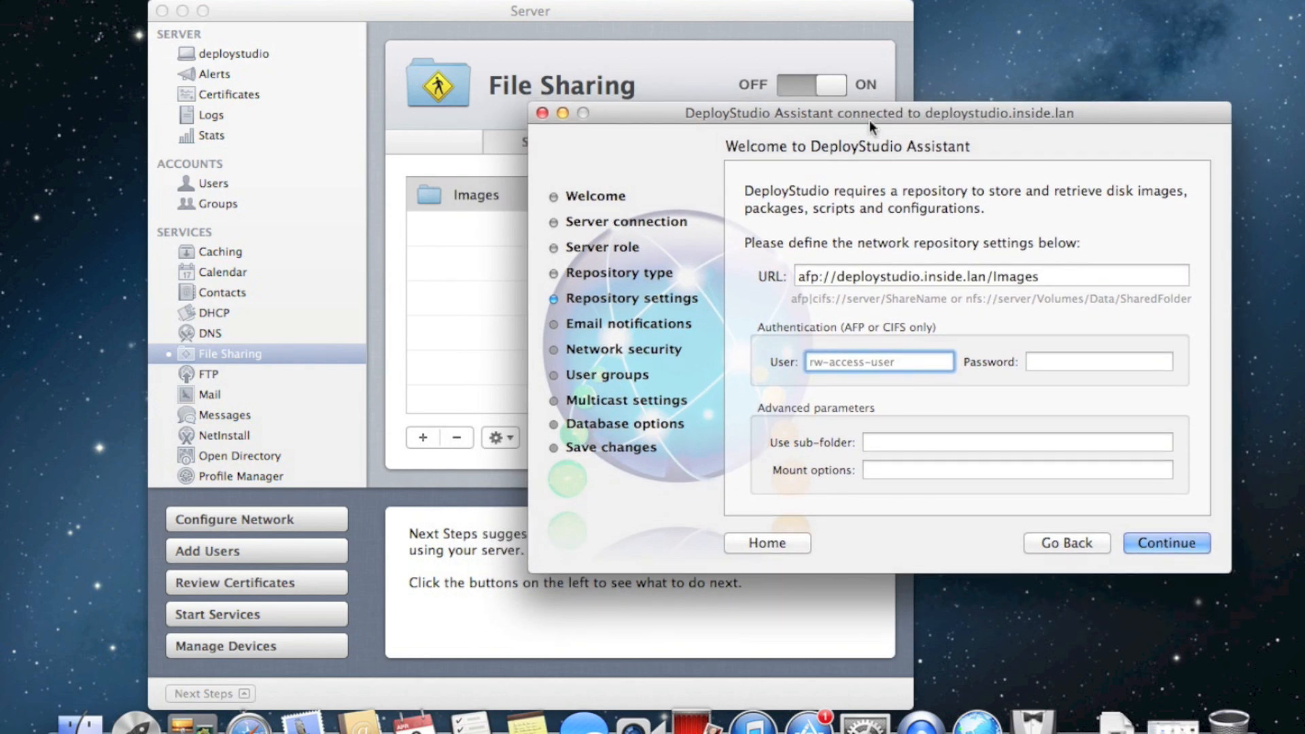
pyautogui.moveTo(874, 120); pyautogui.dragTo(828, 125)
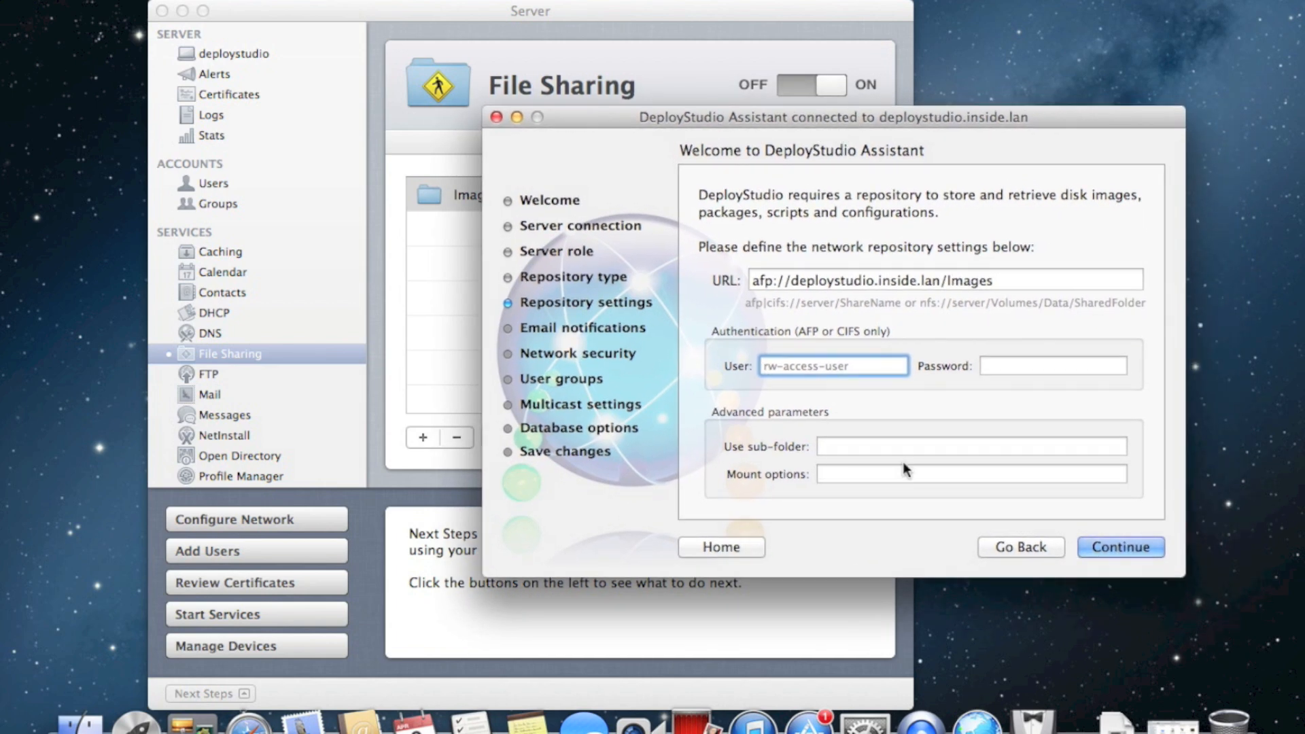
pyautogui.write('deploystudio')
pyautogui.press('Tab')
pyautogui.write('••')
pyautogui.press('BackSpace')
pyautogui.press('BackSpace')
pyautogui.write('•••••••••')
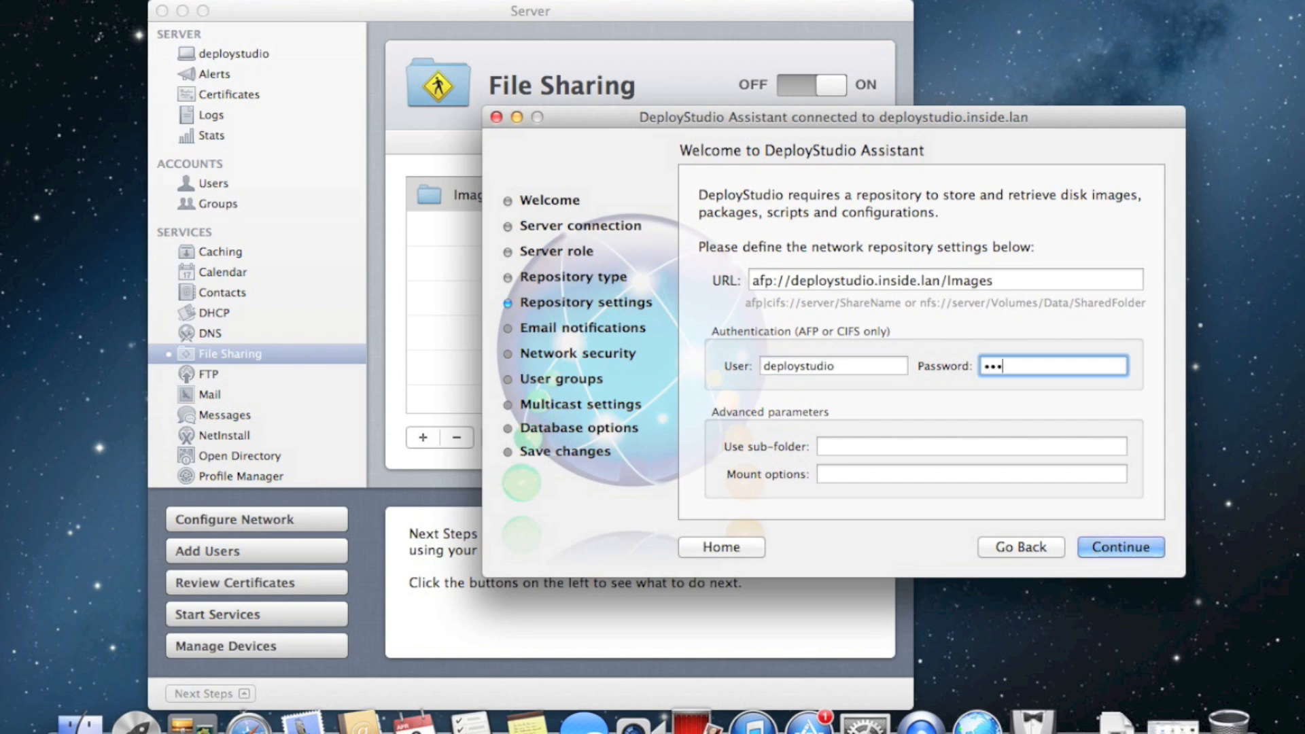
pyautogui.write('•')
# Proceed to Email notifications, leave 'Enable email notifications' unchecked, and continue to Network security
pyautogui.press('Return')
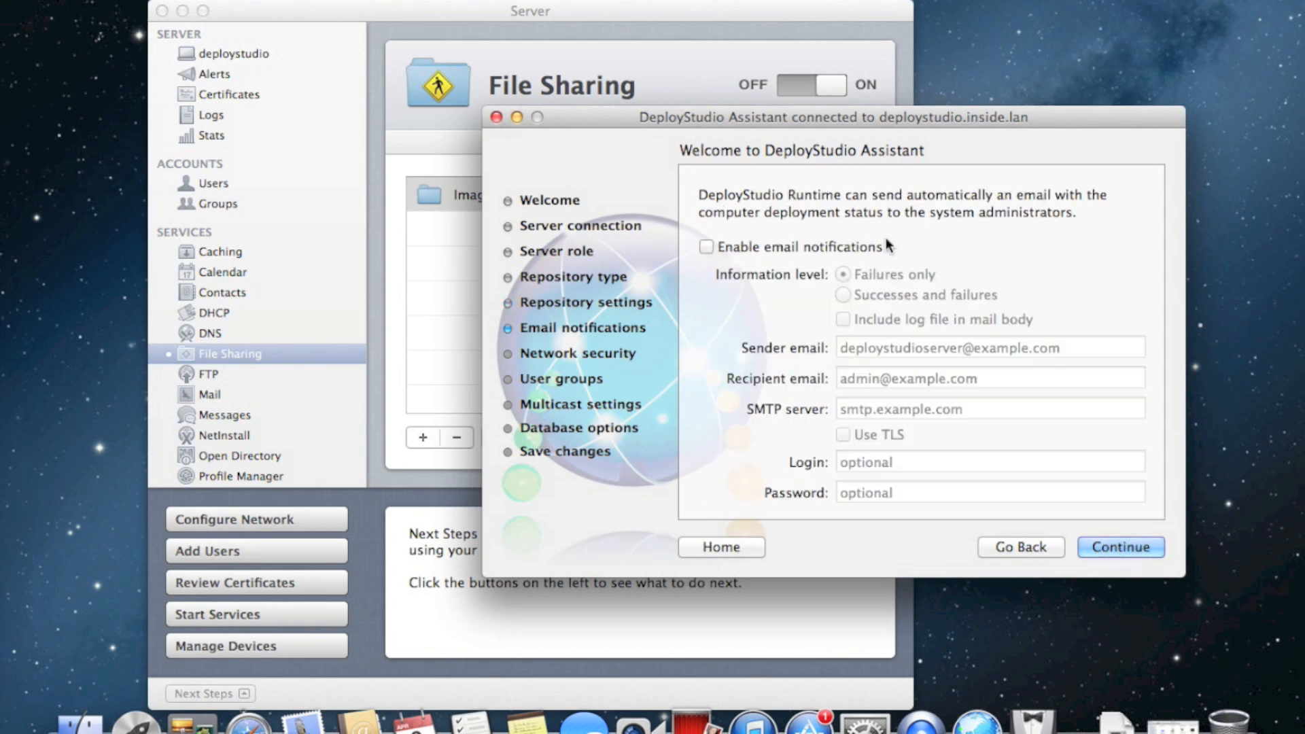
pyautogui.moveTo(951, 113)
pyautogui.mouseDown()
pyautogui.moveTo(924, 88)
pyautogui.moveTo(953, 112)
pyautogui.mouseUp()
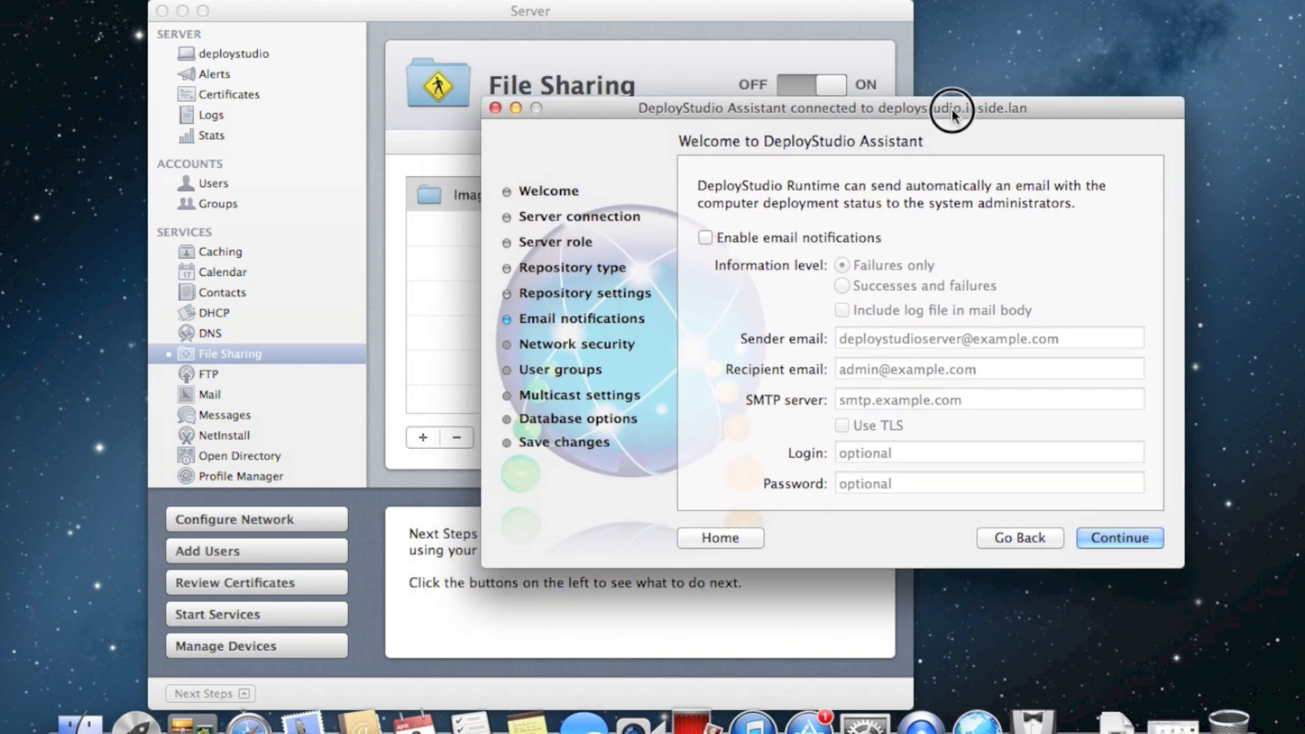
pyautogui.click(838, 237)
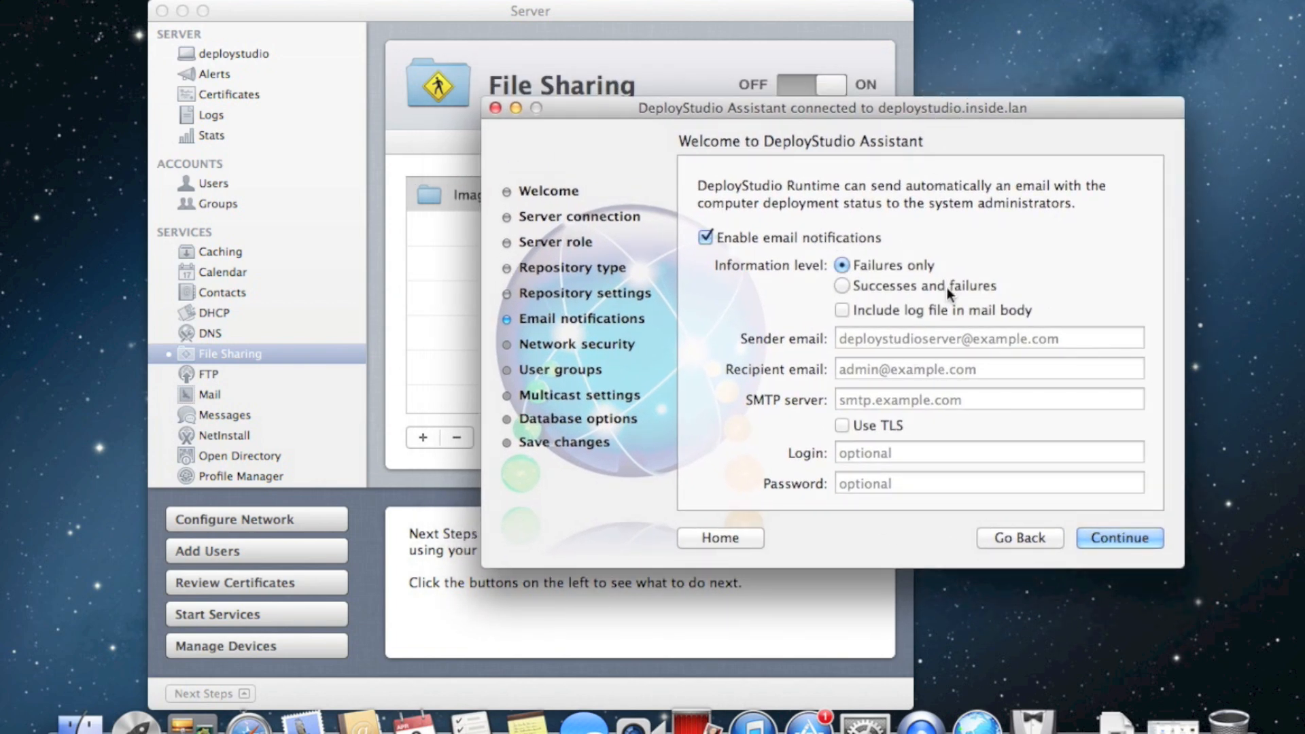
pyautogui.click(878, 339)
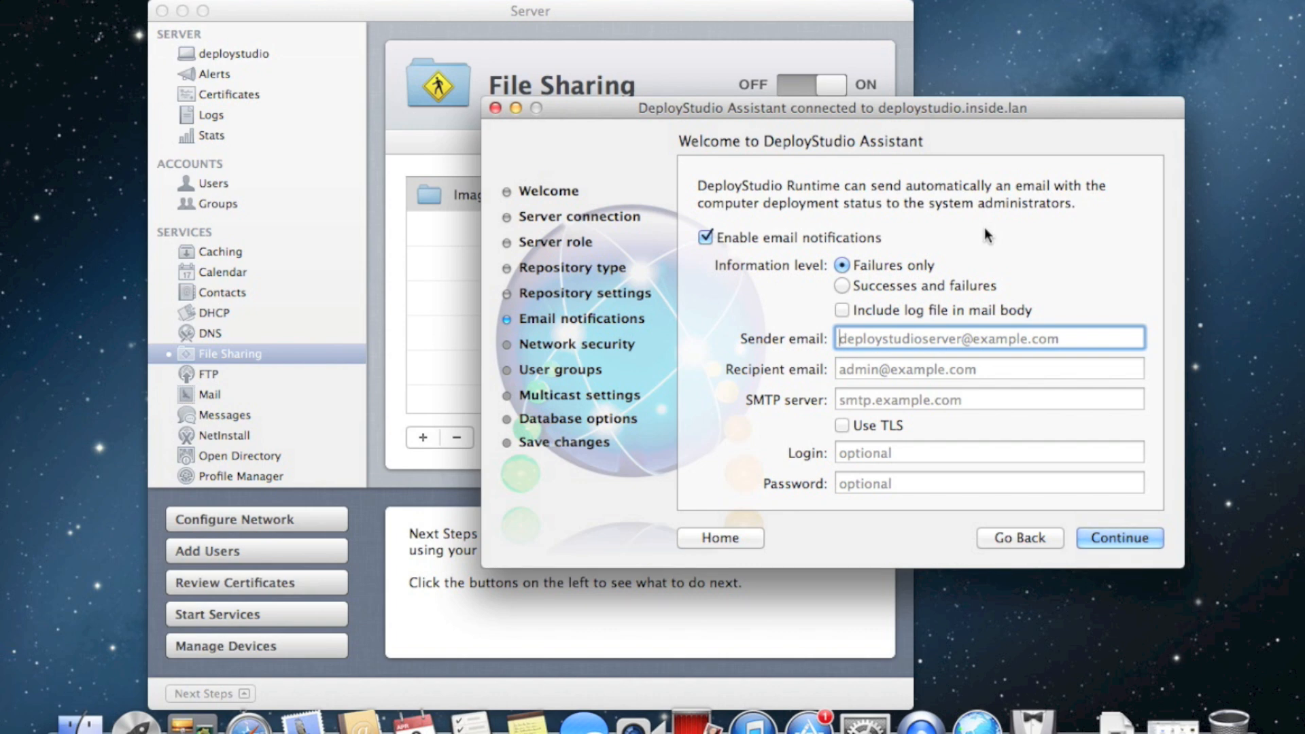
pyautogui.moveTo(800, 103); pyautogui.dragTo(720, 107)
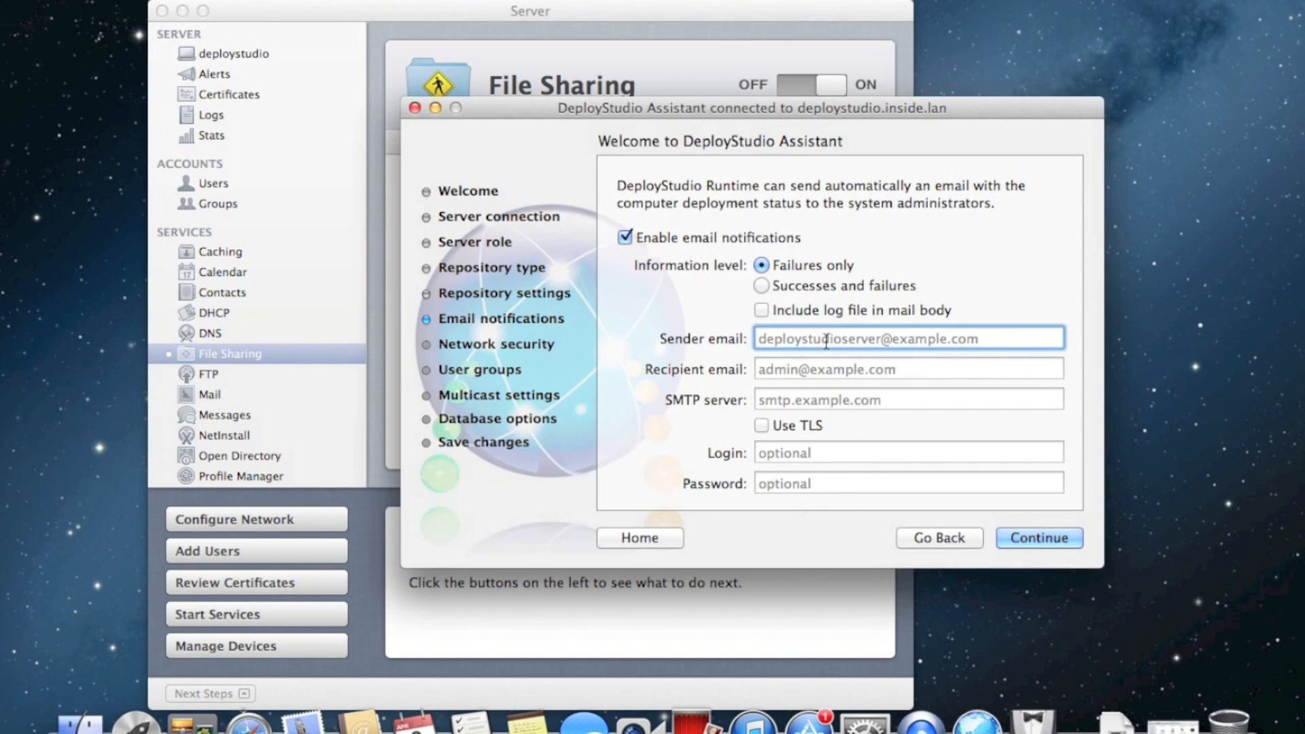
pyautogui.click(781, 400)
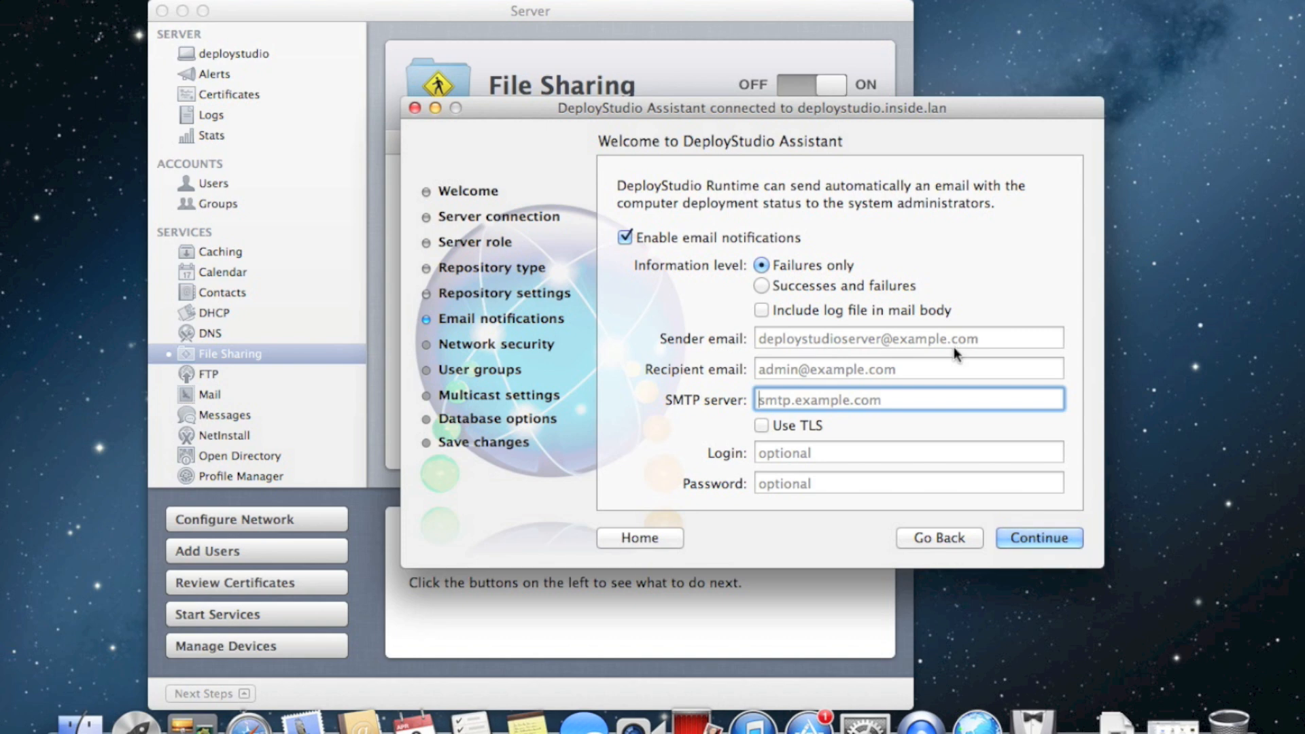
pyautogui.click(746, 245)
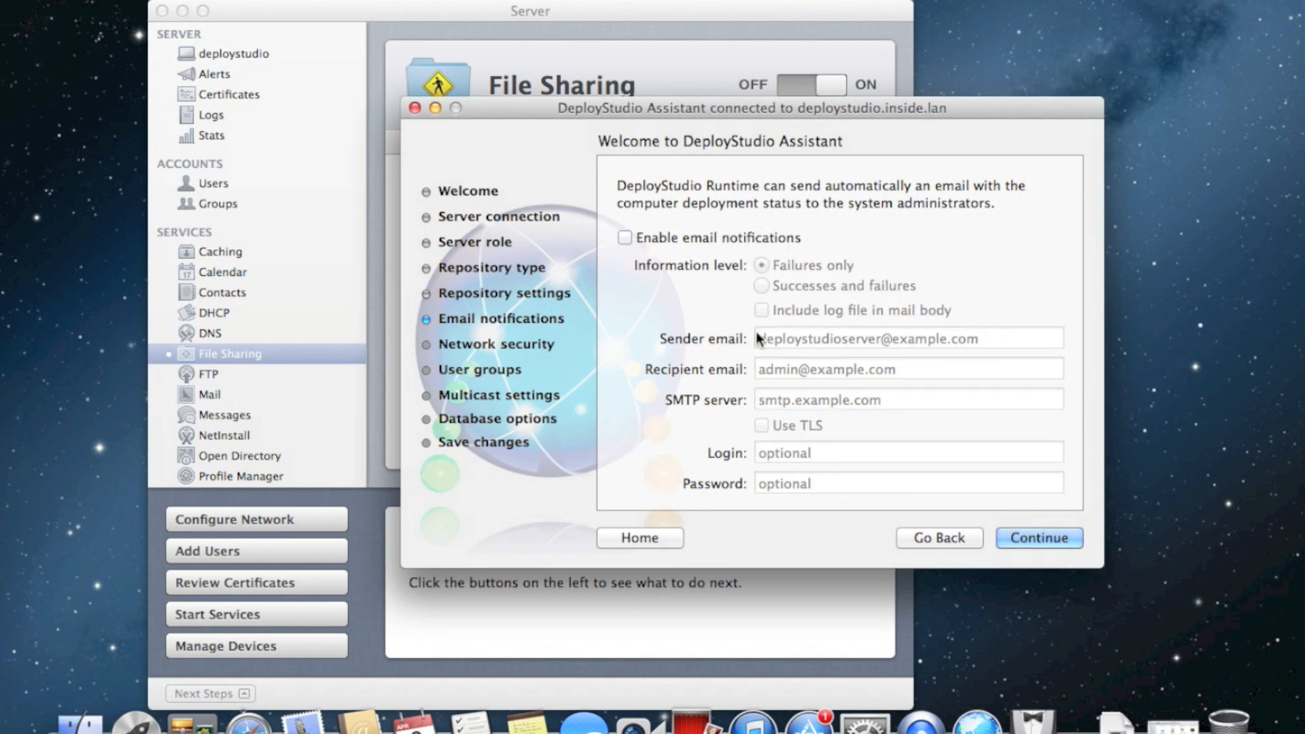
pyautogui.click(1045, 538)
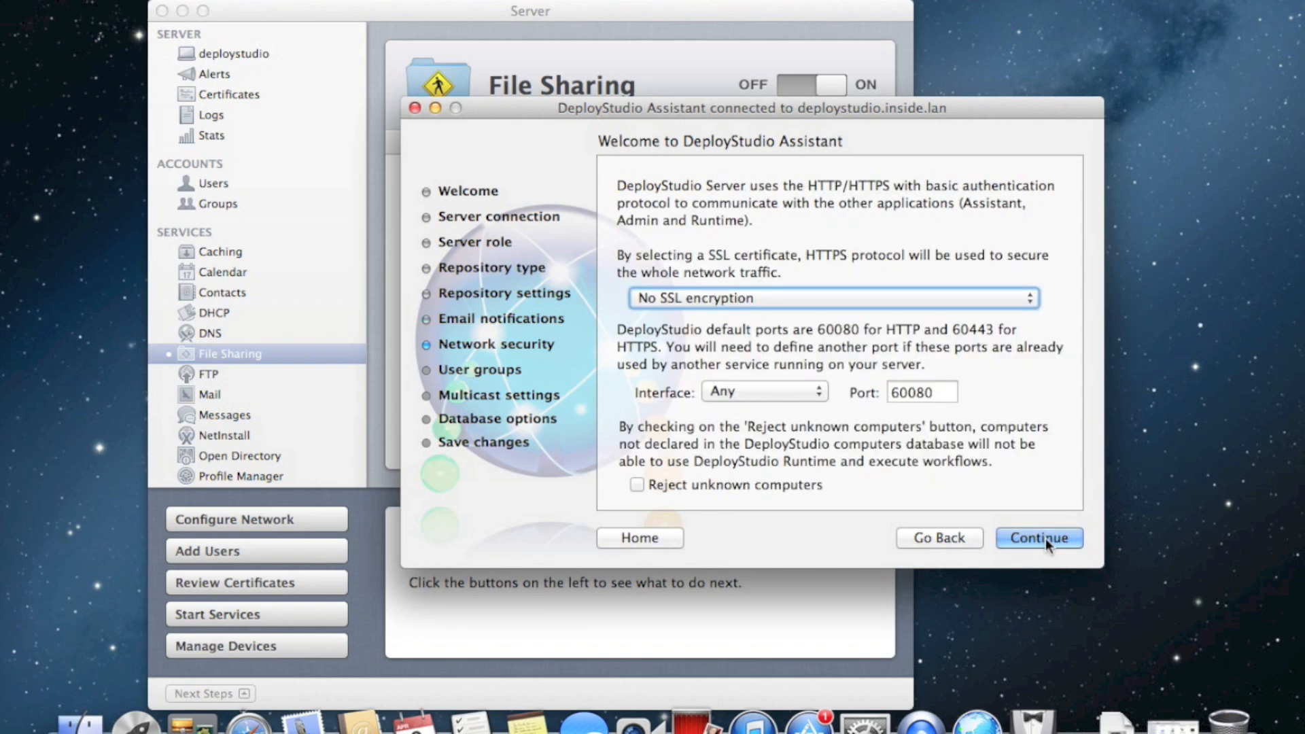
# Select the deploystudio.inside.lan SSL certificate, keep HTTPS port 60443 and Interface Any, and continue
pyautogui.click(962, 299)
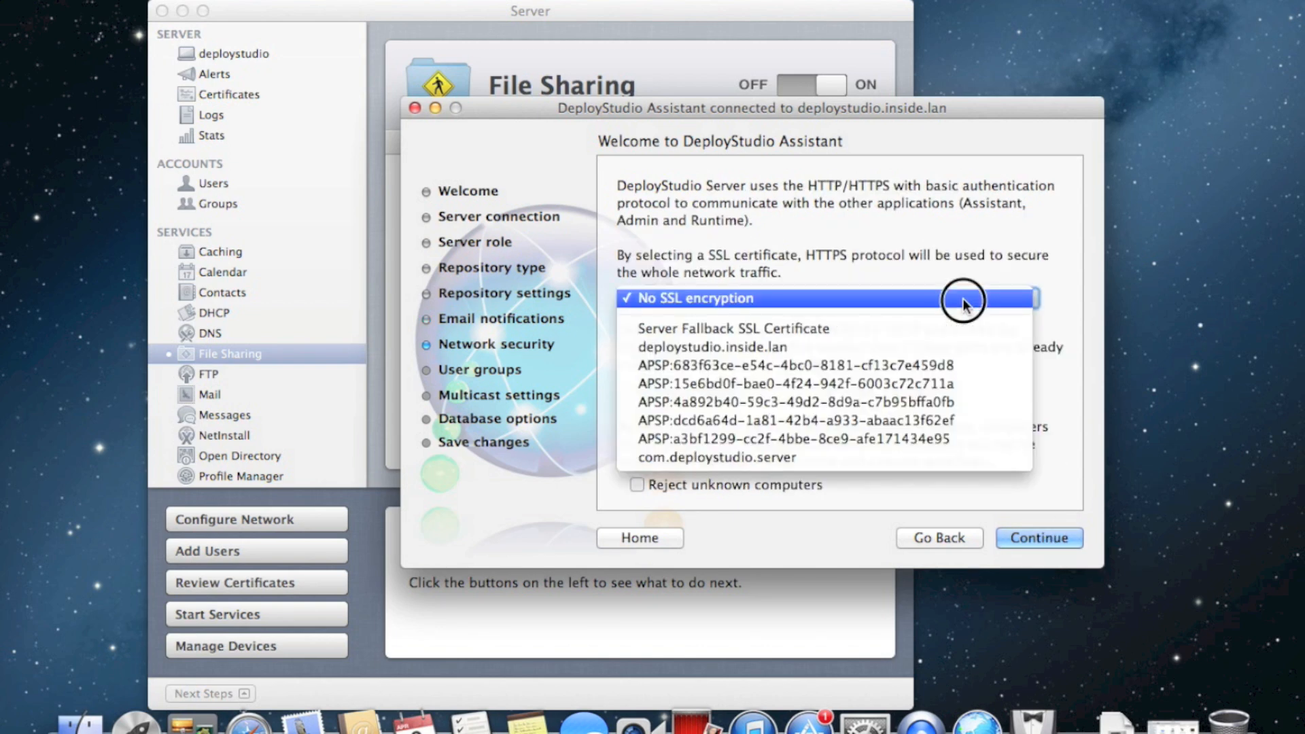
pyautogui.click(956, 348)
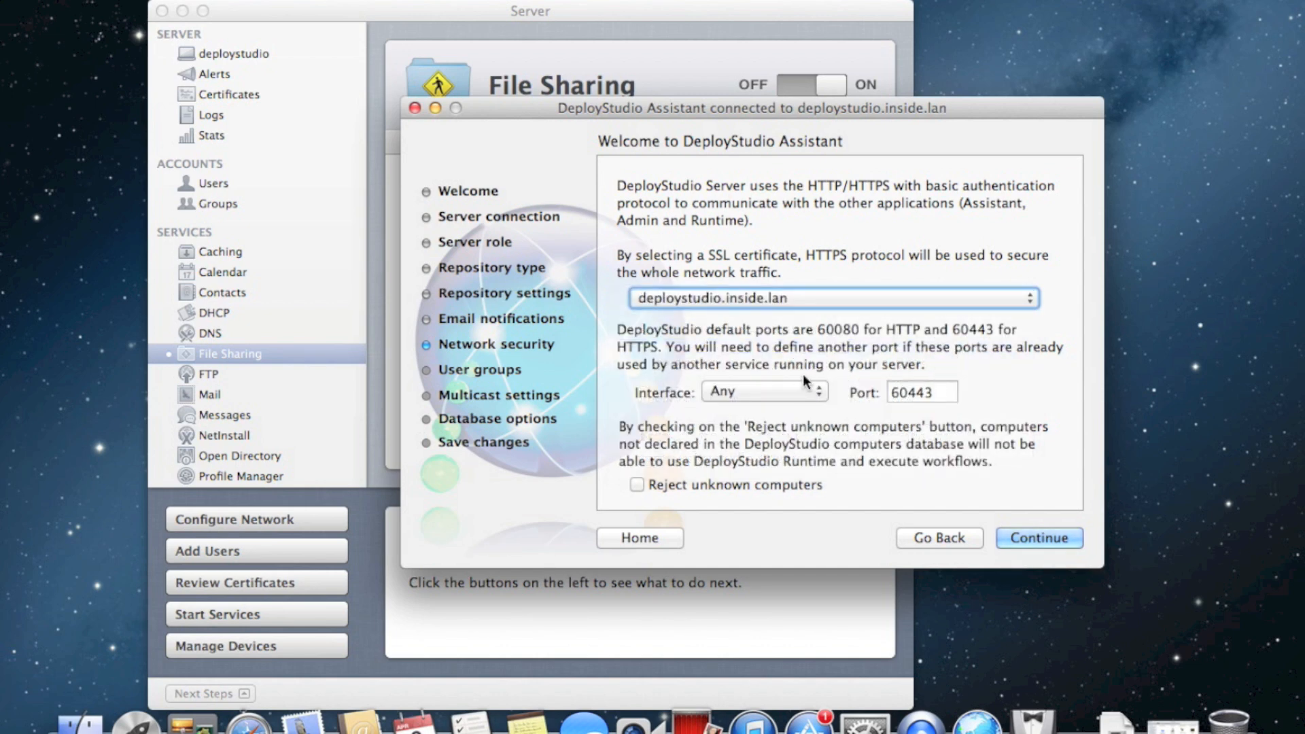
pyautogui.click(946, 299)
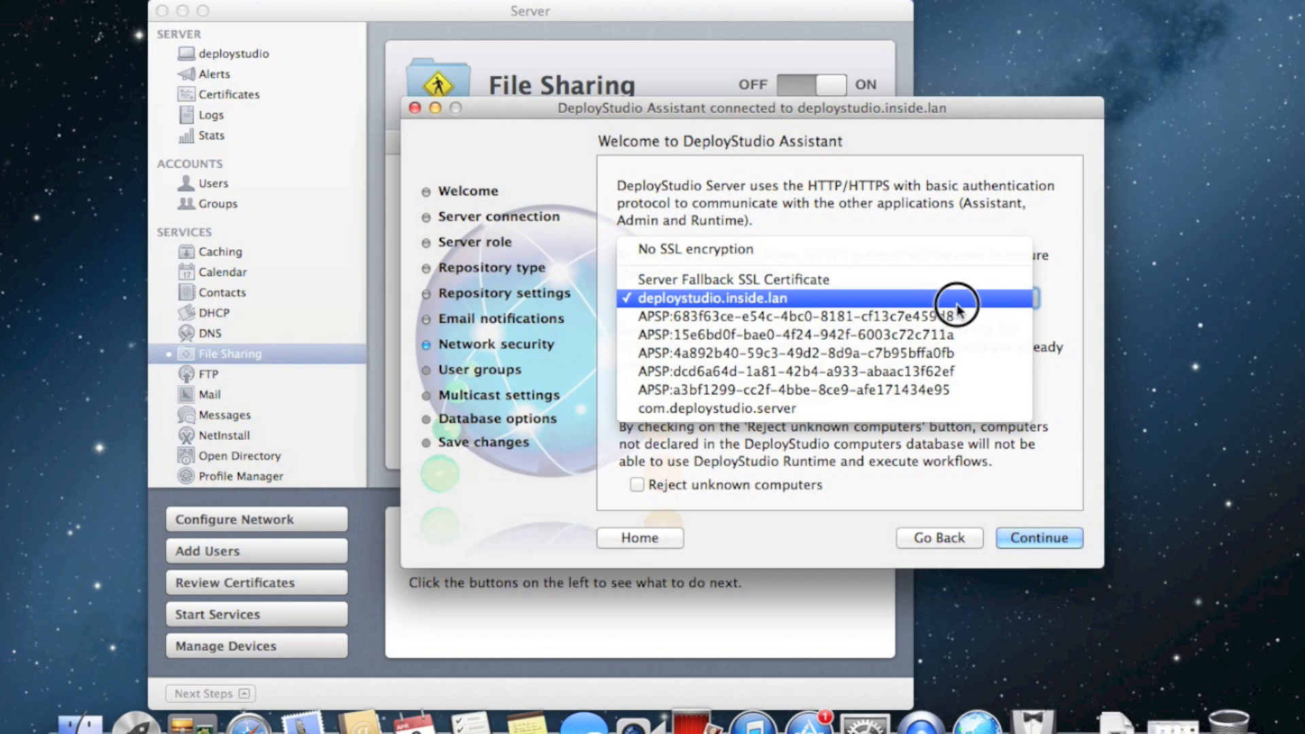
pyautogui.click(957, 304)
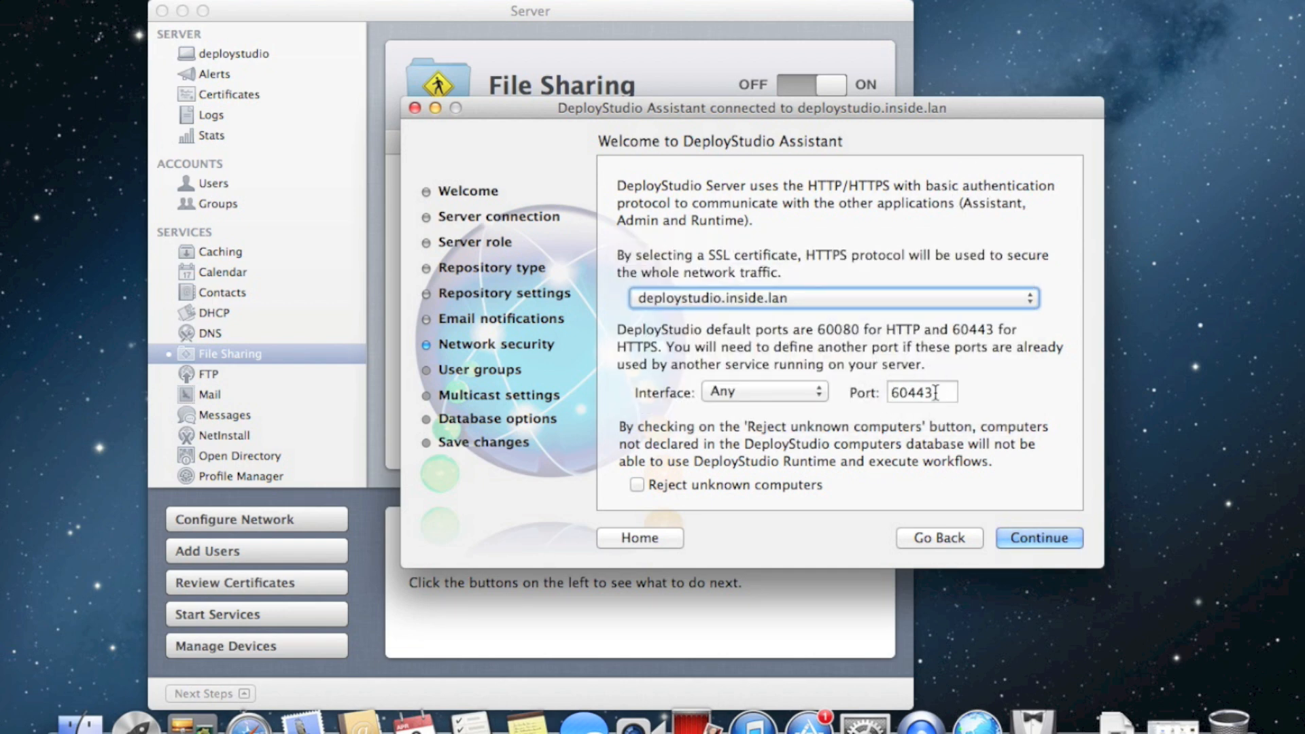
pyautogui.click(935, 395)
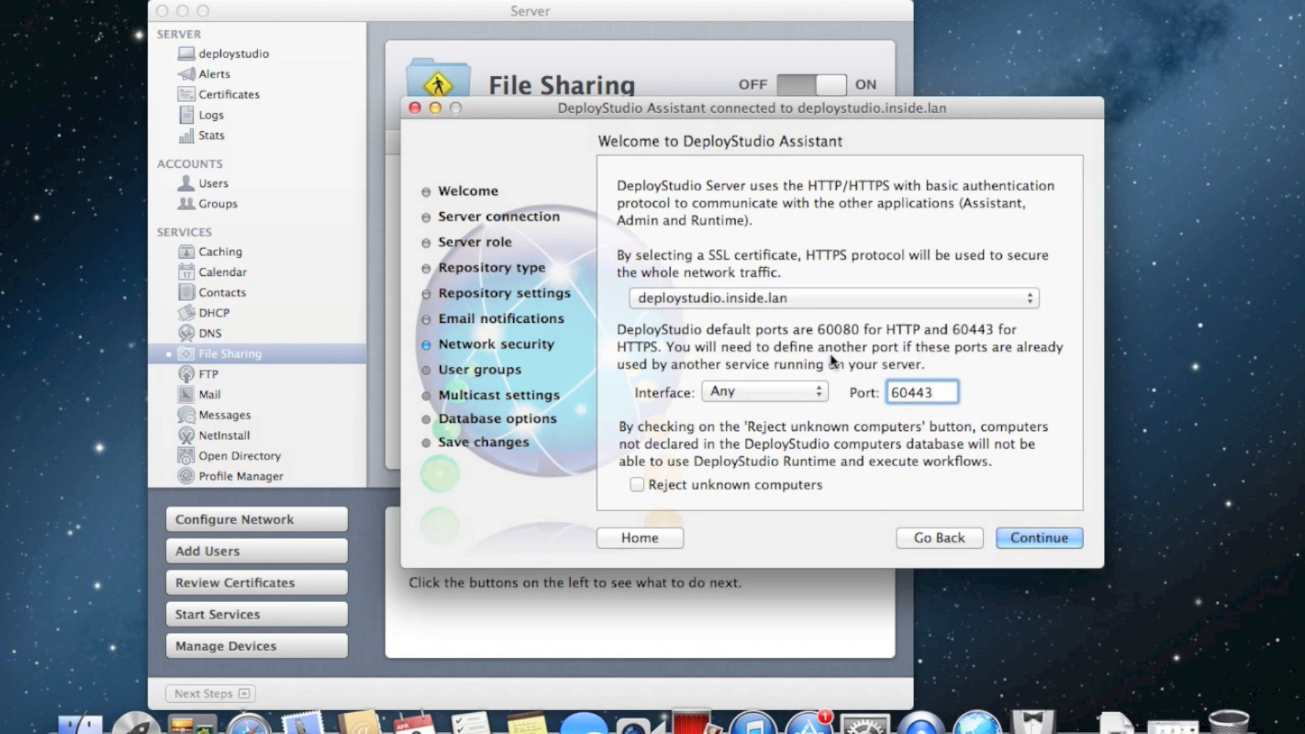
pyautogui.moveTo(791, 111); pyautogui.dragTo(852, 120)
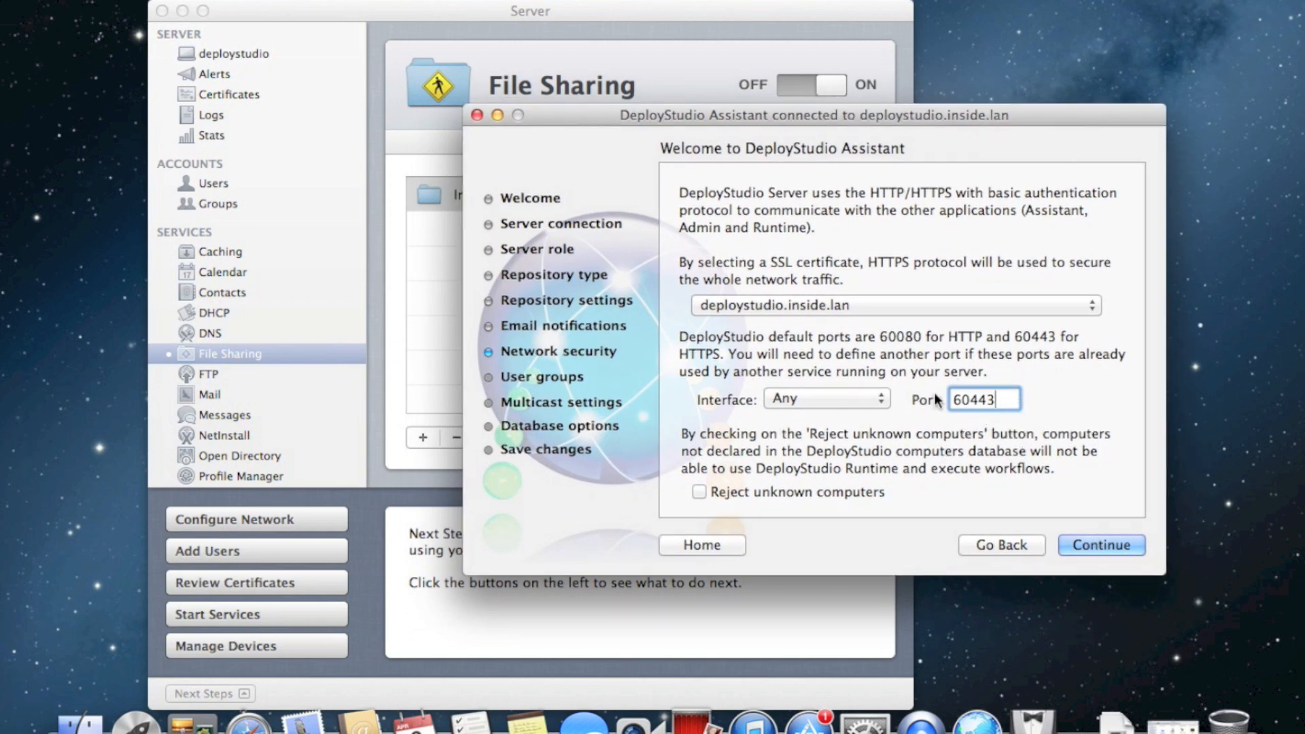
pyautogui.click(923, 306)
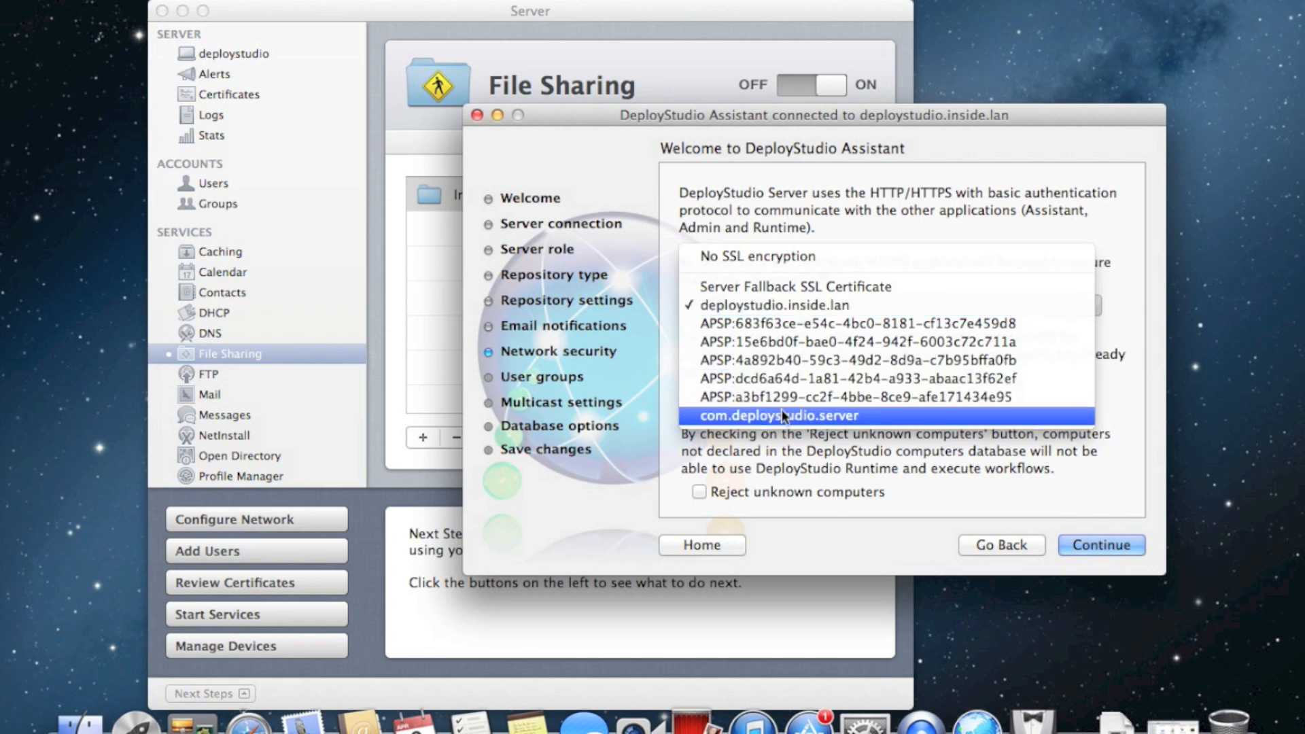
pyautogui.click(796, 420)
pyautogui.click(1003, 305)
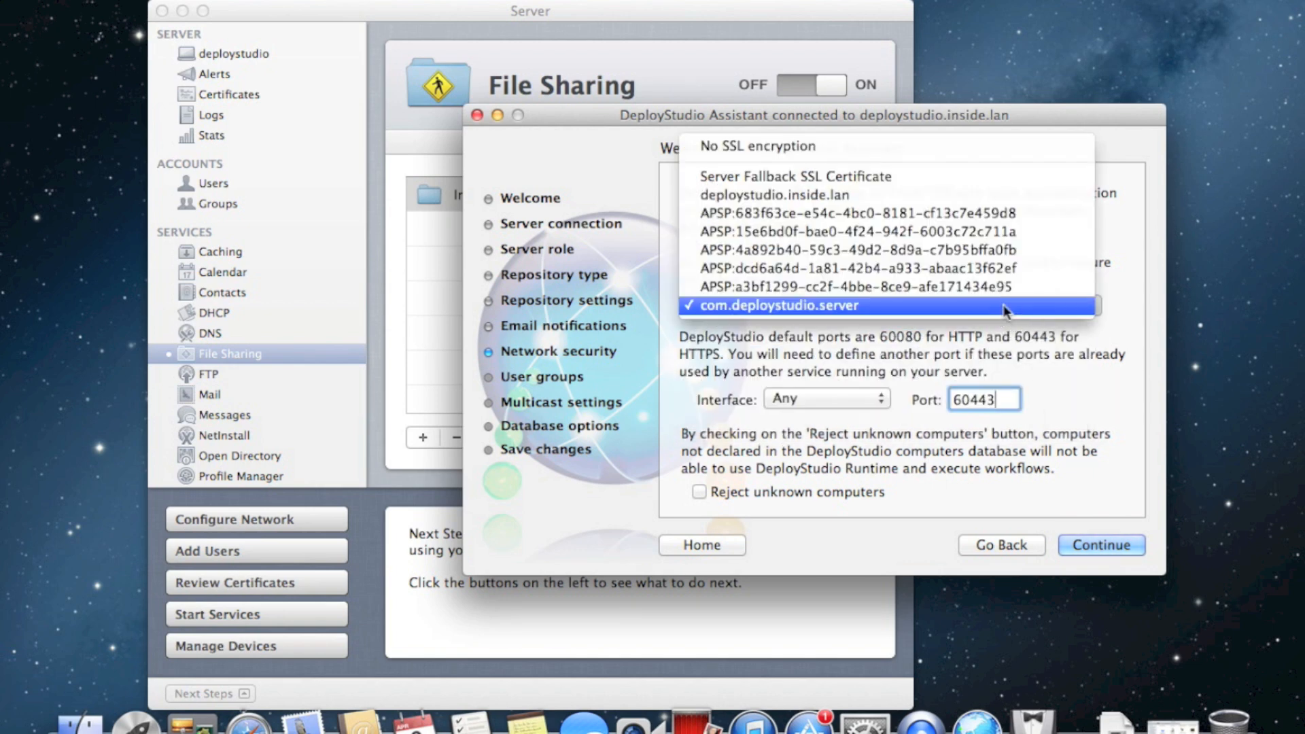
pyautogui.click(957, 196)
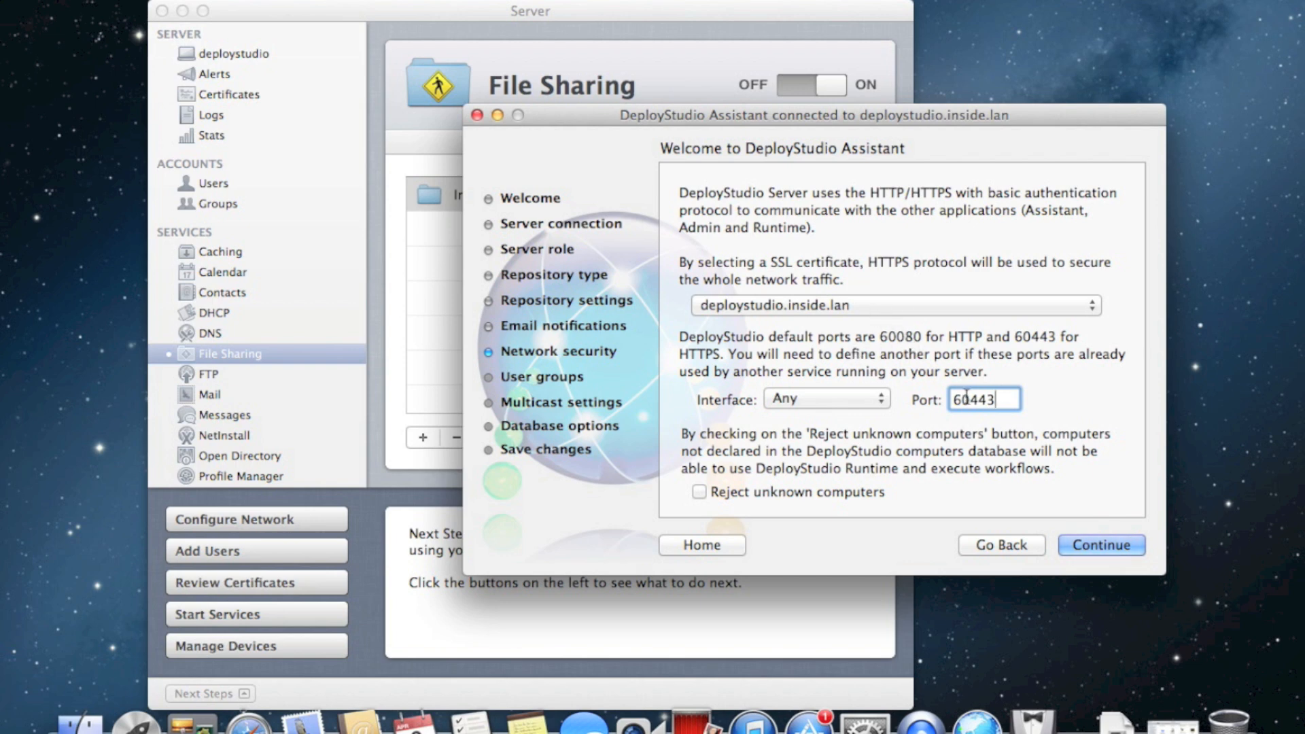
pyautogui.moveTo(852, 405); pyautogui.dragTo(872, 431)
pyautogui.click(1091, 549)
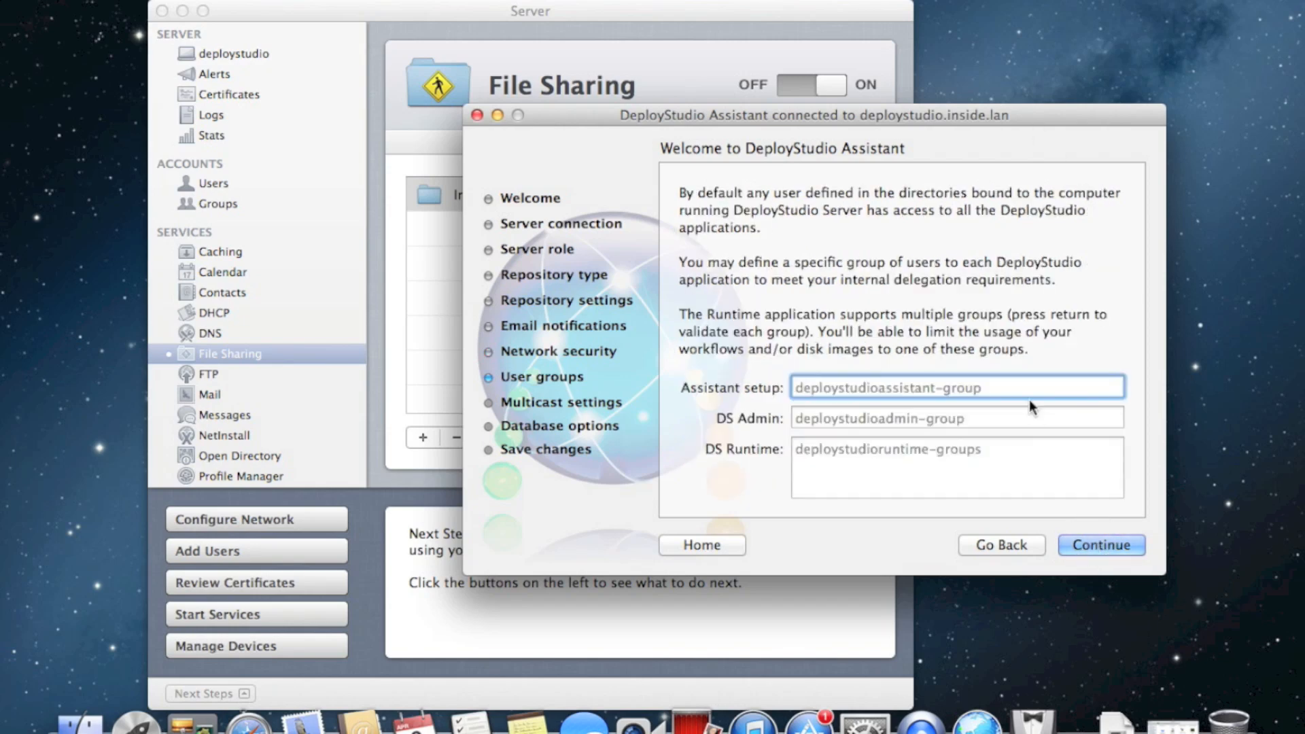
# Leave the User groups fields at their defaults and continue to Multicast settings
pyautogui.moveTo(863, 115); pyautogui.dragTo(931, 31)
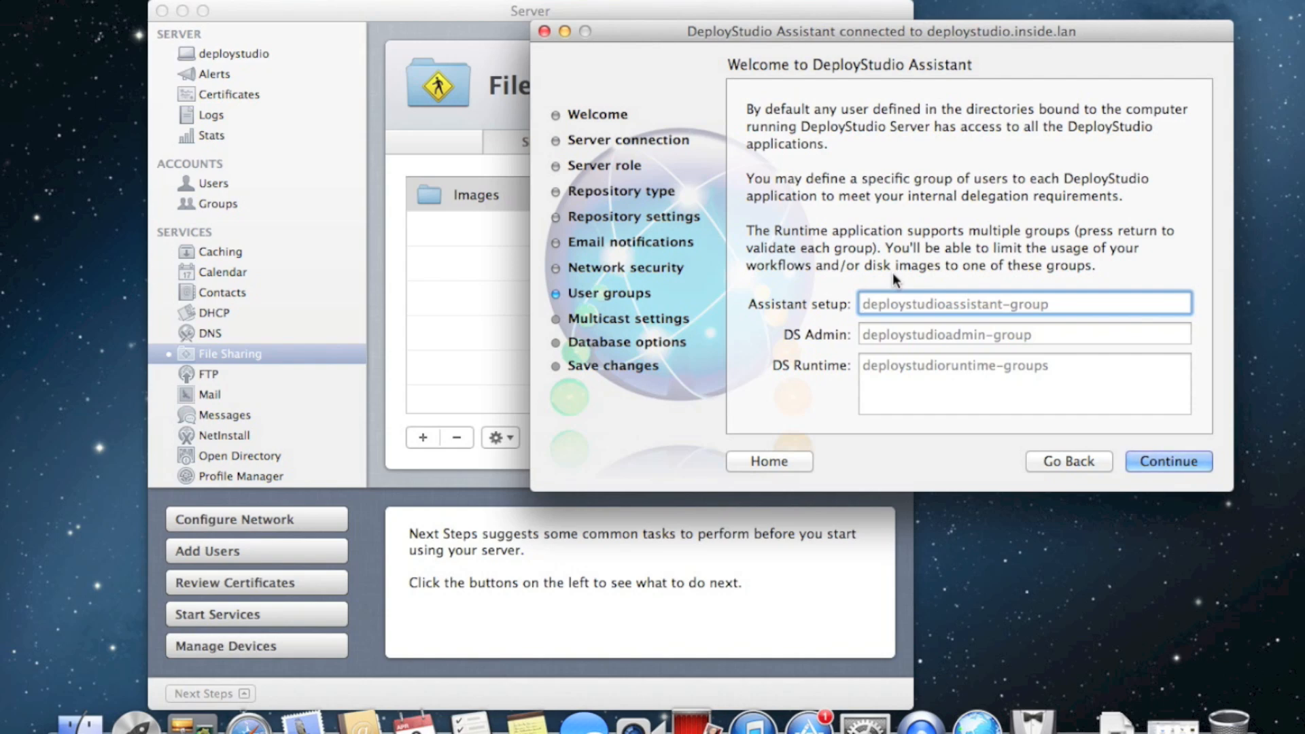
pyautogui.click(1168, 460)
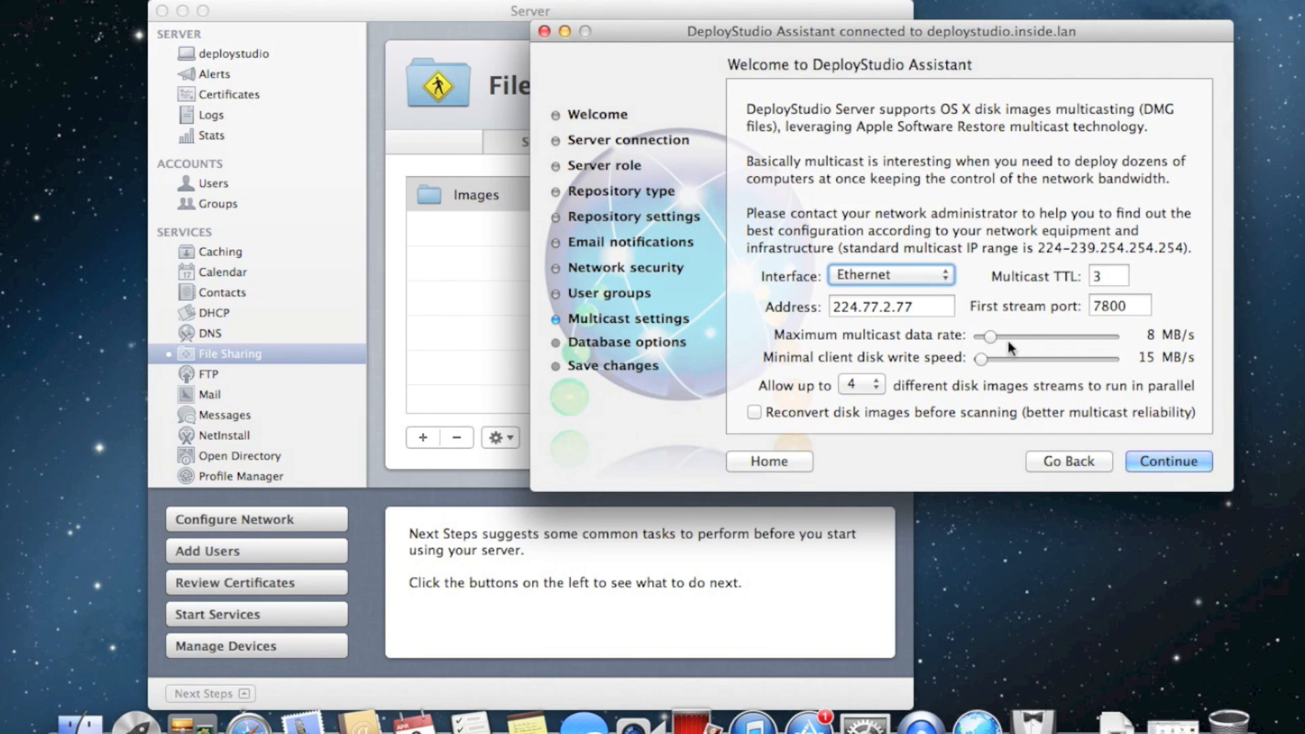
# Keep Ethernet and 'Allow up to 4' streams, enable 'Reconvert disk images before scanning', and continue
pyautogui.click(941, 276)
pyautogui.click(942, 276)
pyautogui.click(872, 386)
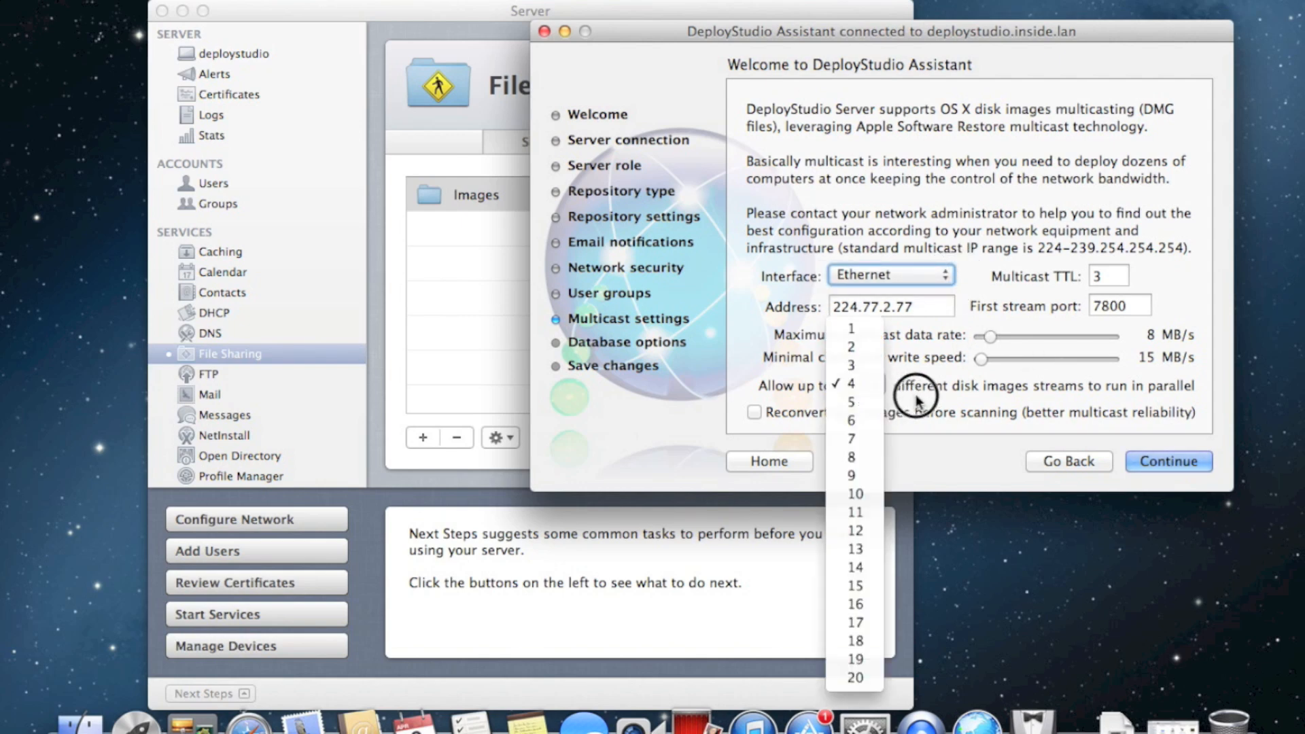
pyautogui.click(917, 398)
pyautogui.click(880, 386)
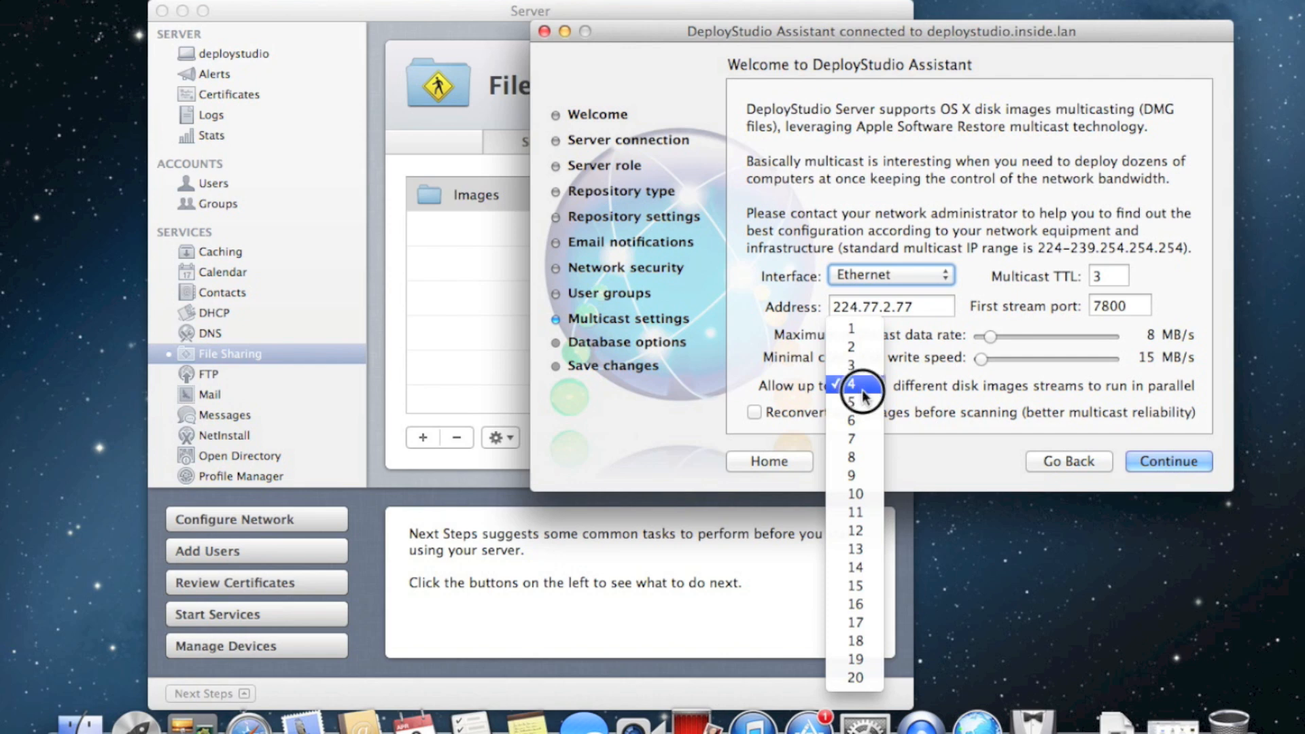
pyautogui.click(960, 403)
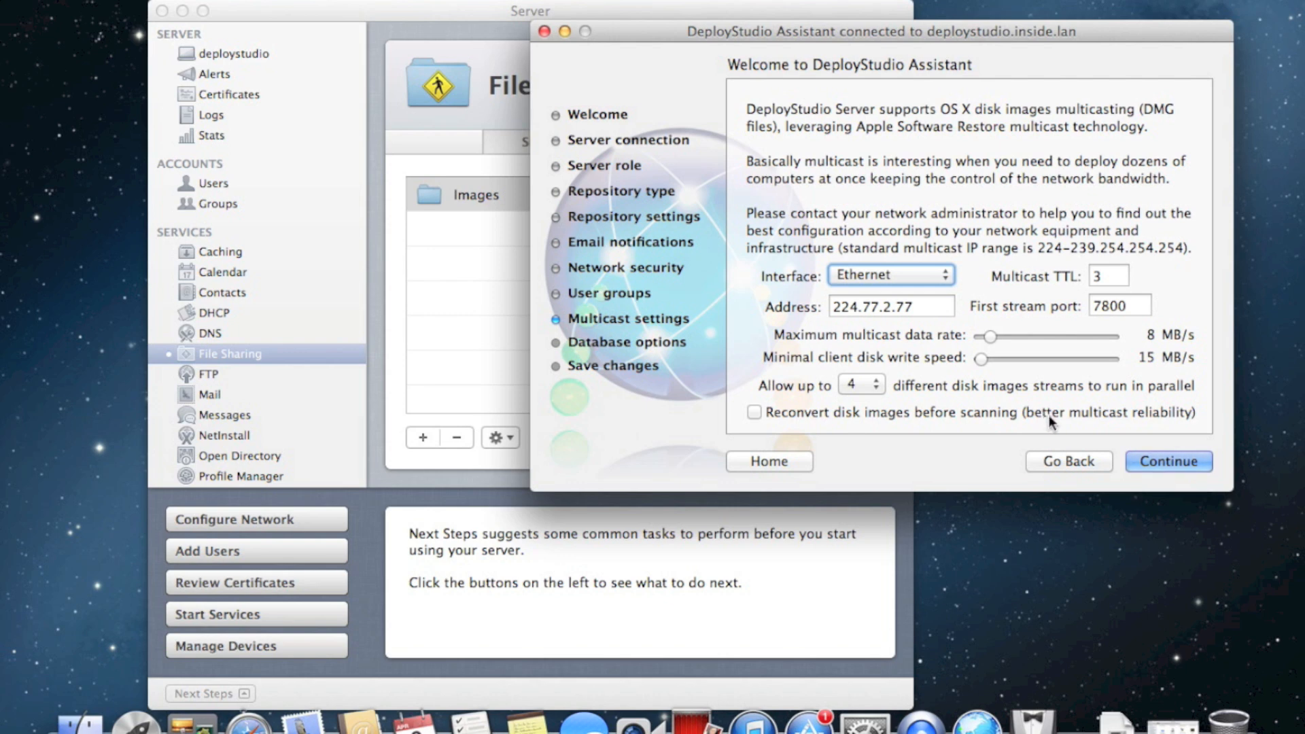
pyautogui.click(1005, 413)
pyautogui.click(1167, 461)
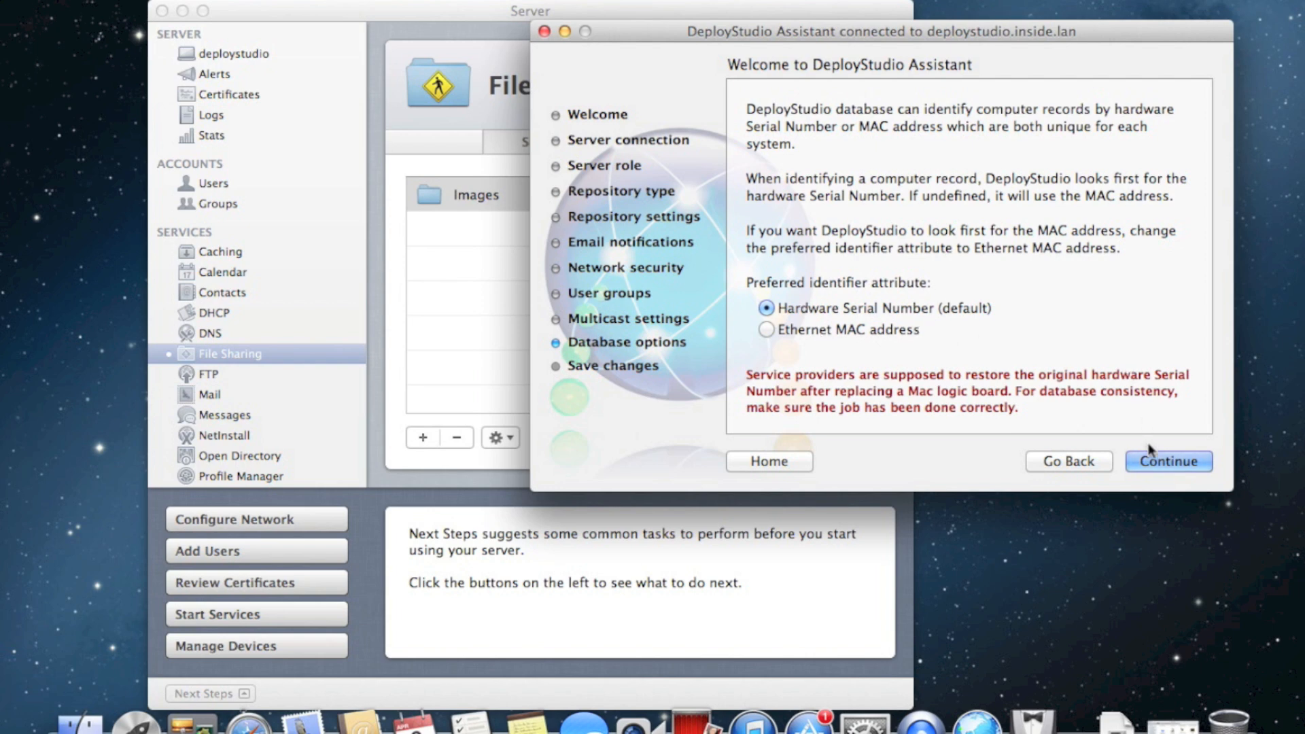
# Save the server settings, acknowledge 'Settings saved!', and launch System Preferences
pyautogui.click(1150, 465)
pyautogui.click(1172, 459)
pyautogui.click(1065, 176)
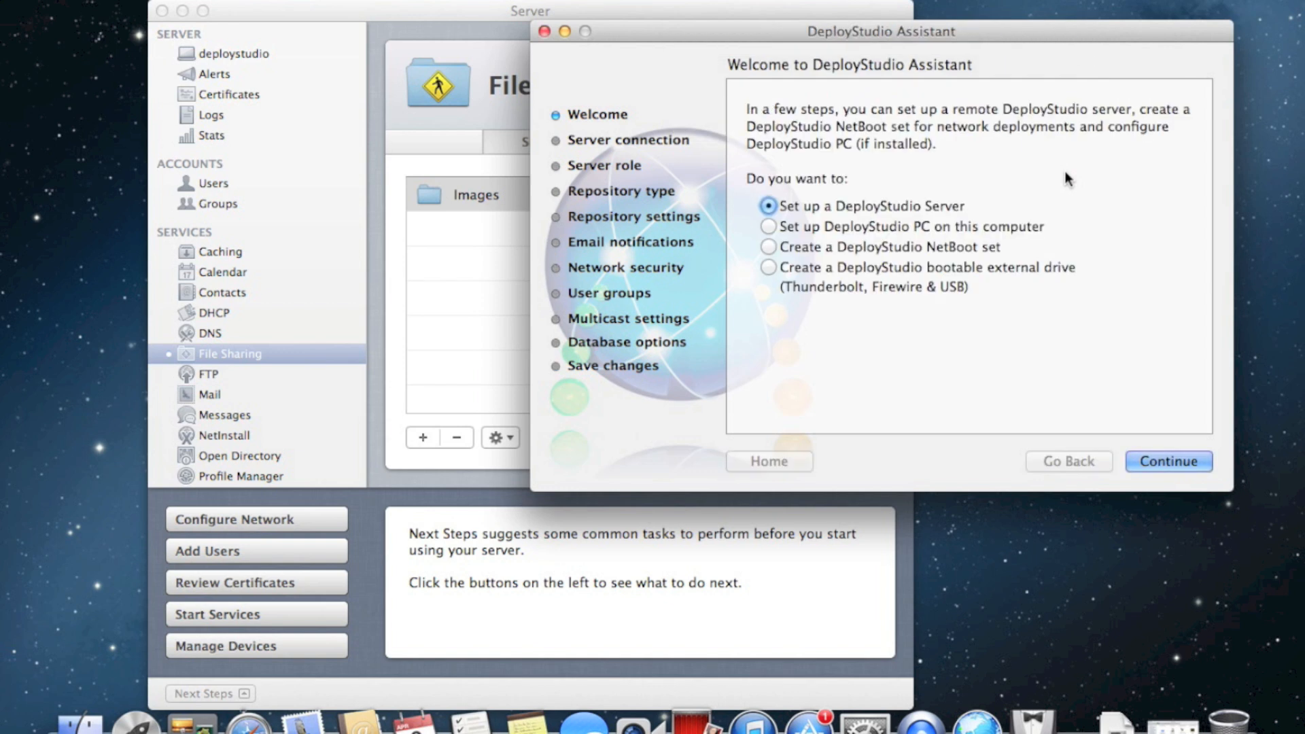
pyautogui.click(864, 719)
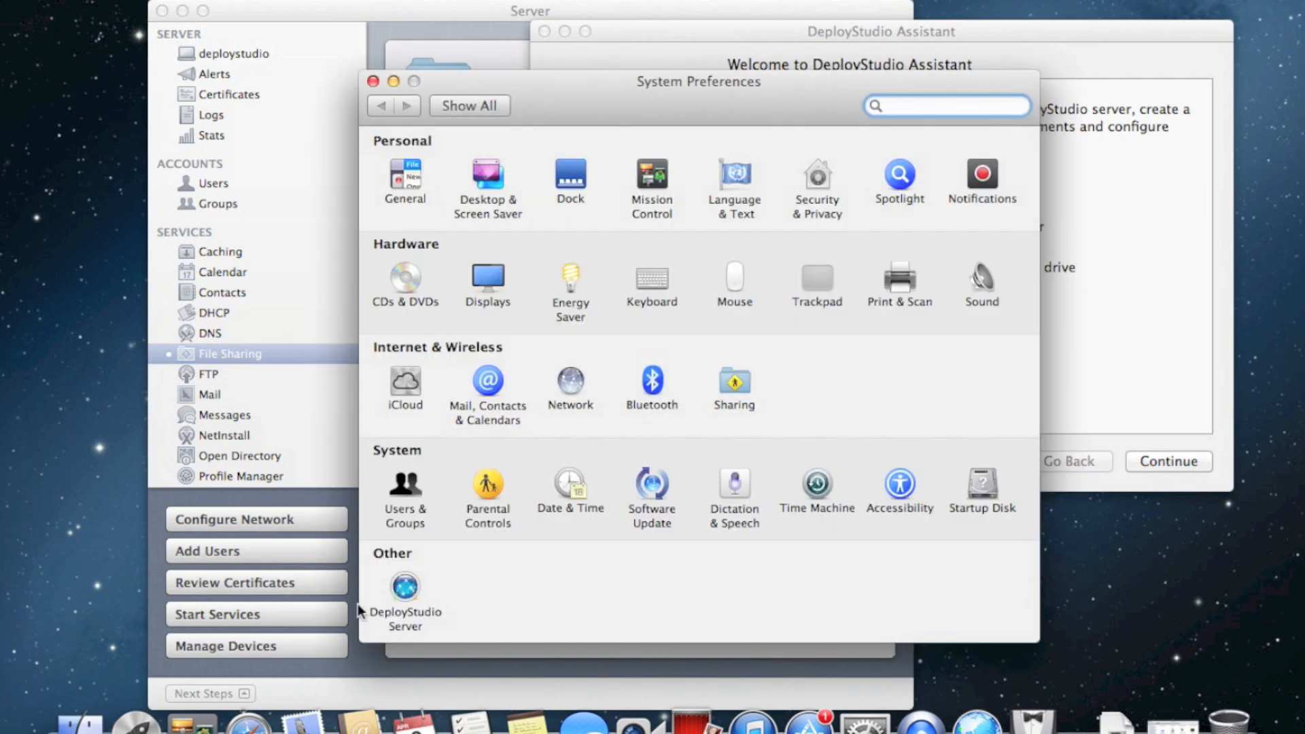
# In the DeployStudio Server pane, inspect the Images repository address and server port 60443
pyautogui.click(406, 586)
pyautogui.moveTo(797, 100); pyautogui.dragTo(646, 146)
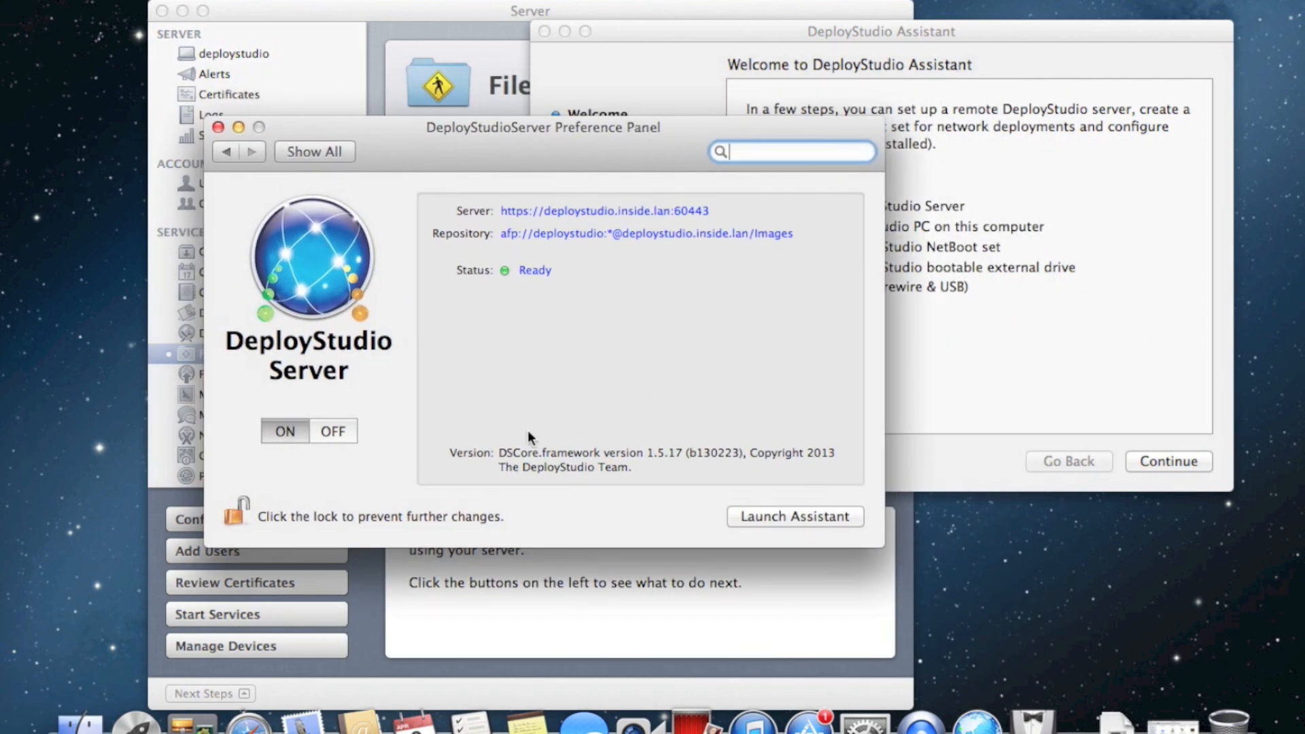
pyautogui.click(502, 238)
pyautogui.moveTo(503, 238); pyautogui.dragTo(739, 262)
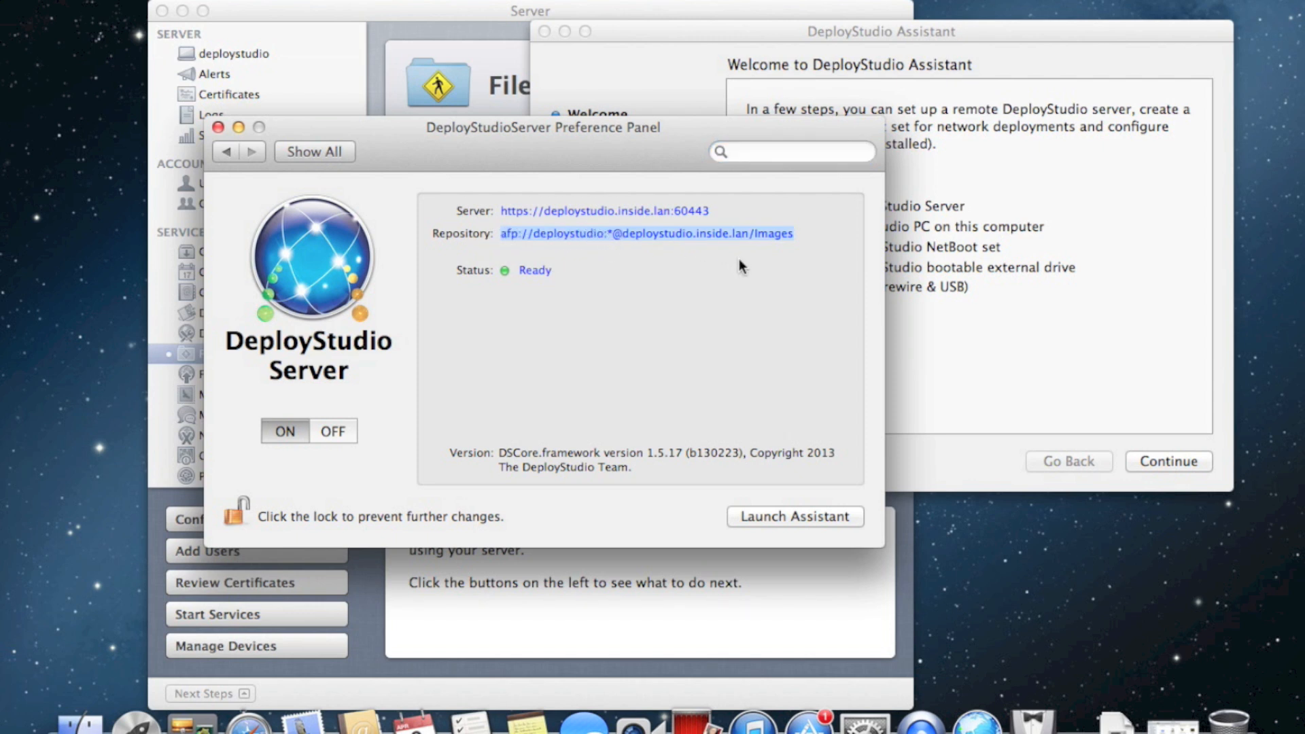
pyautogui.click(589, 211)
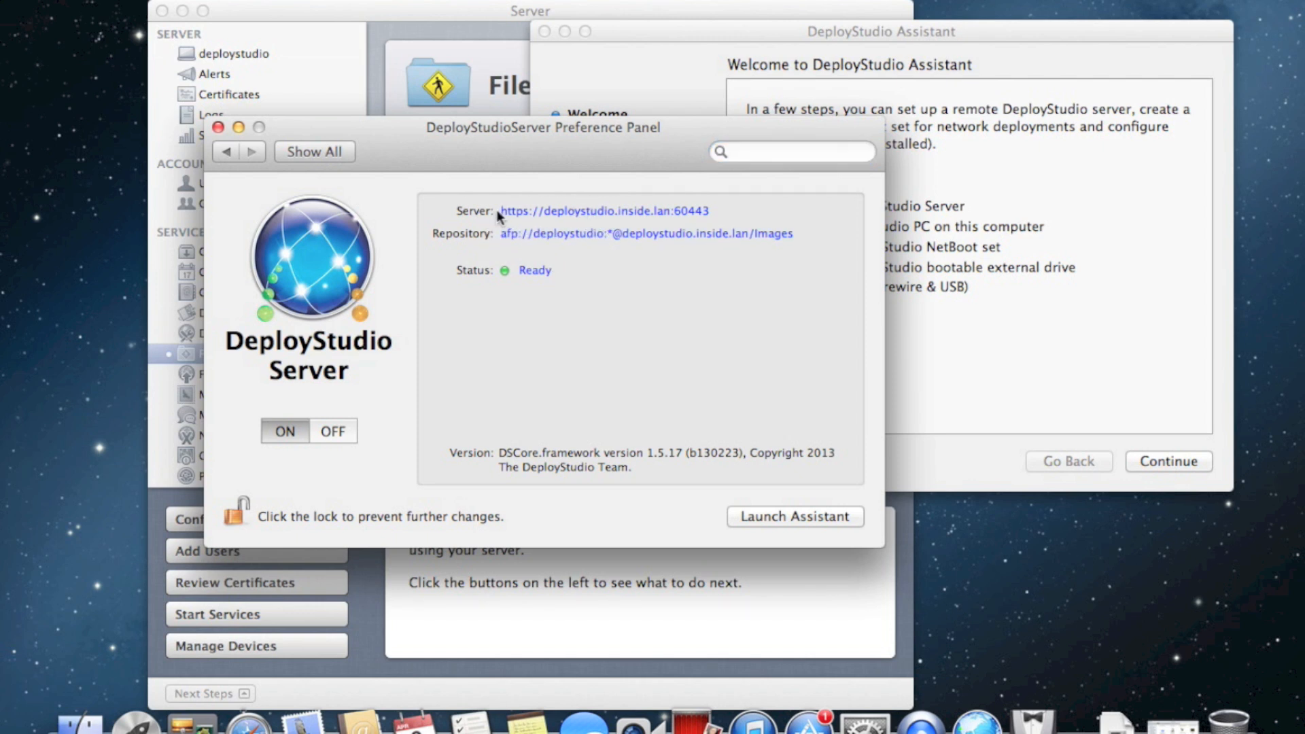
pyautogui.doubleClick(683, 212)
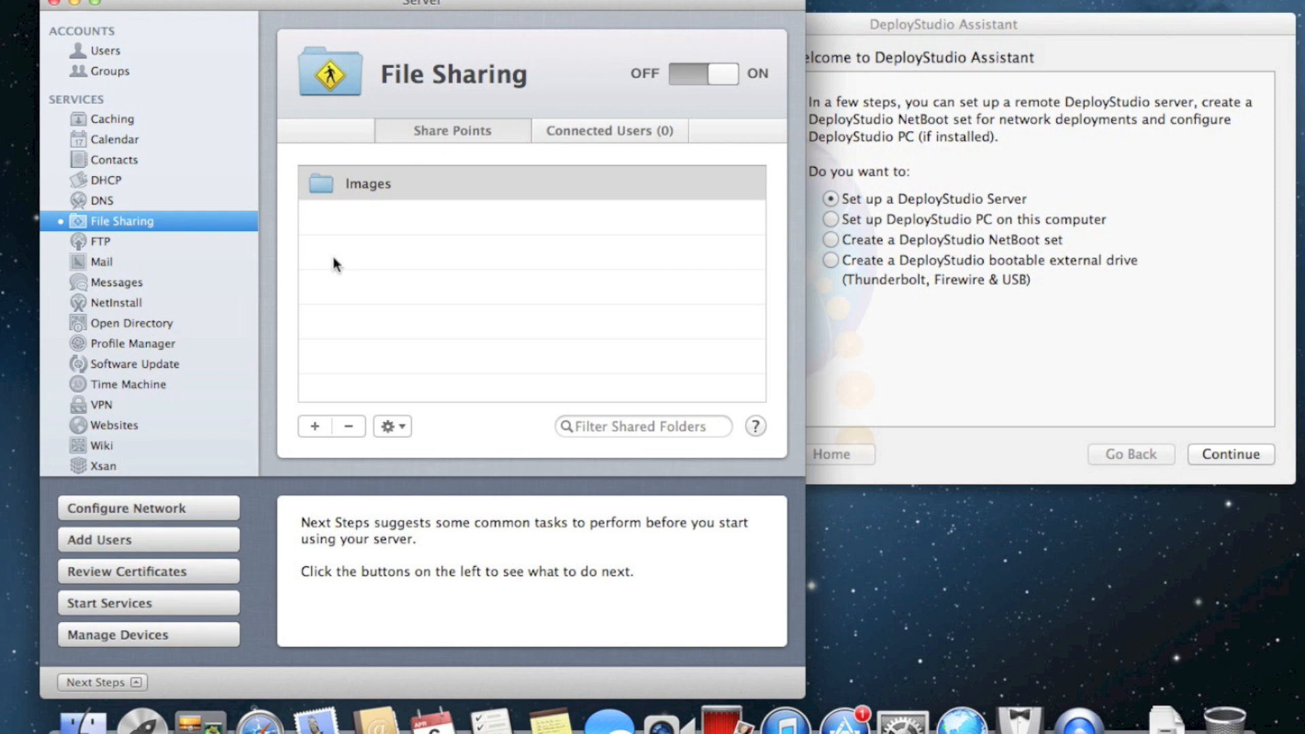
# Show the NetInstall service pane from the Services list in the Server sidebar
pyautogui.scroll(-2, 214, 291)
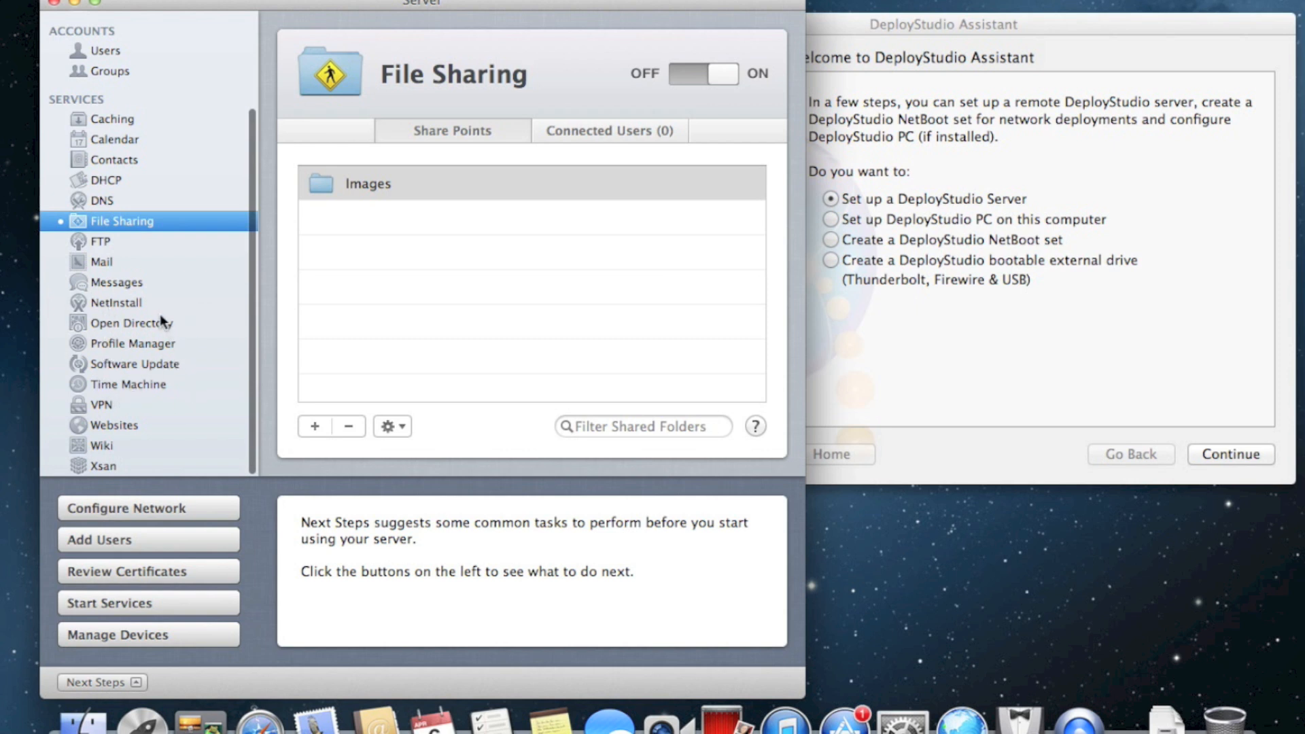
pyautogui.click(144, 301)
pyautogui.moveTo(411, 12); pyautogui.dragTo(404, 8)
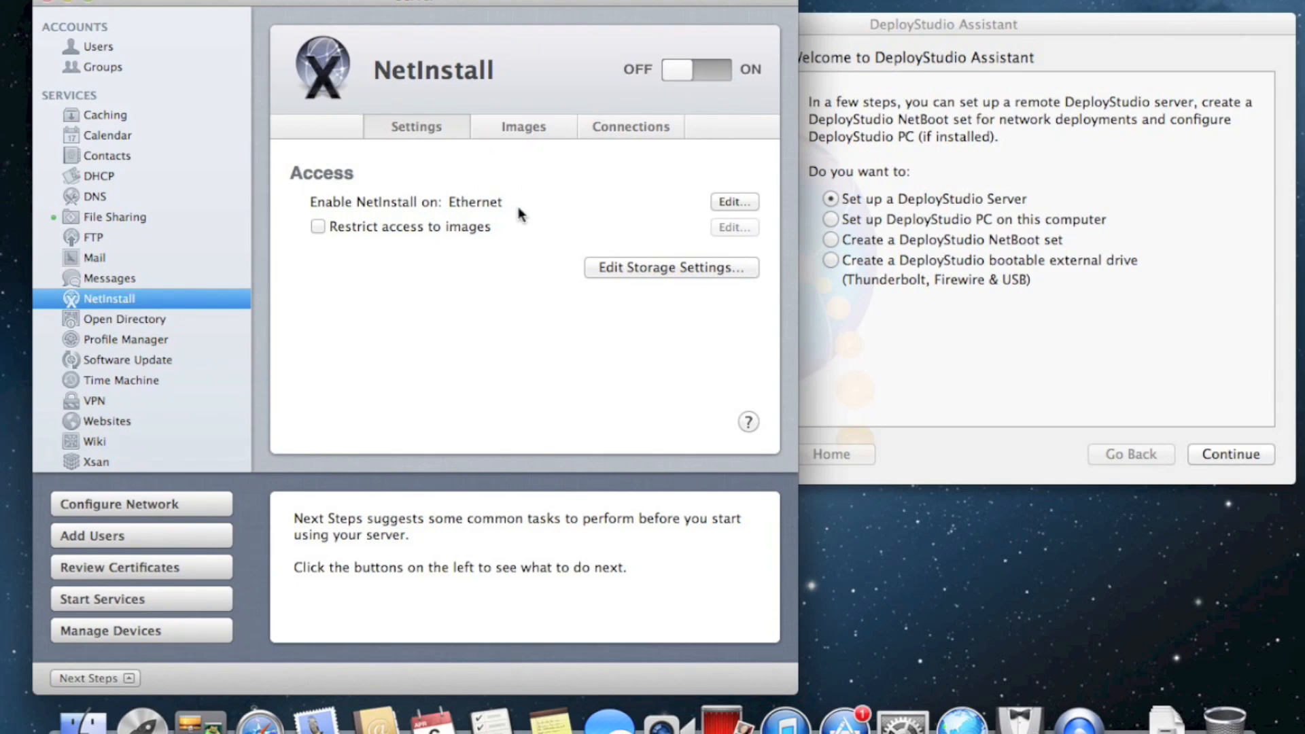
# Keep NetInstall enabled on Ethernet and bring up the NetInstall storage settings
pyautogui.click(728, 196)
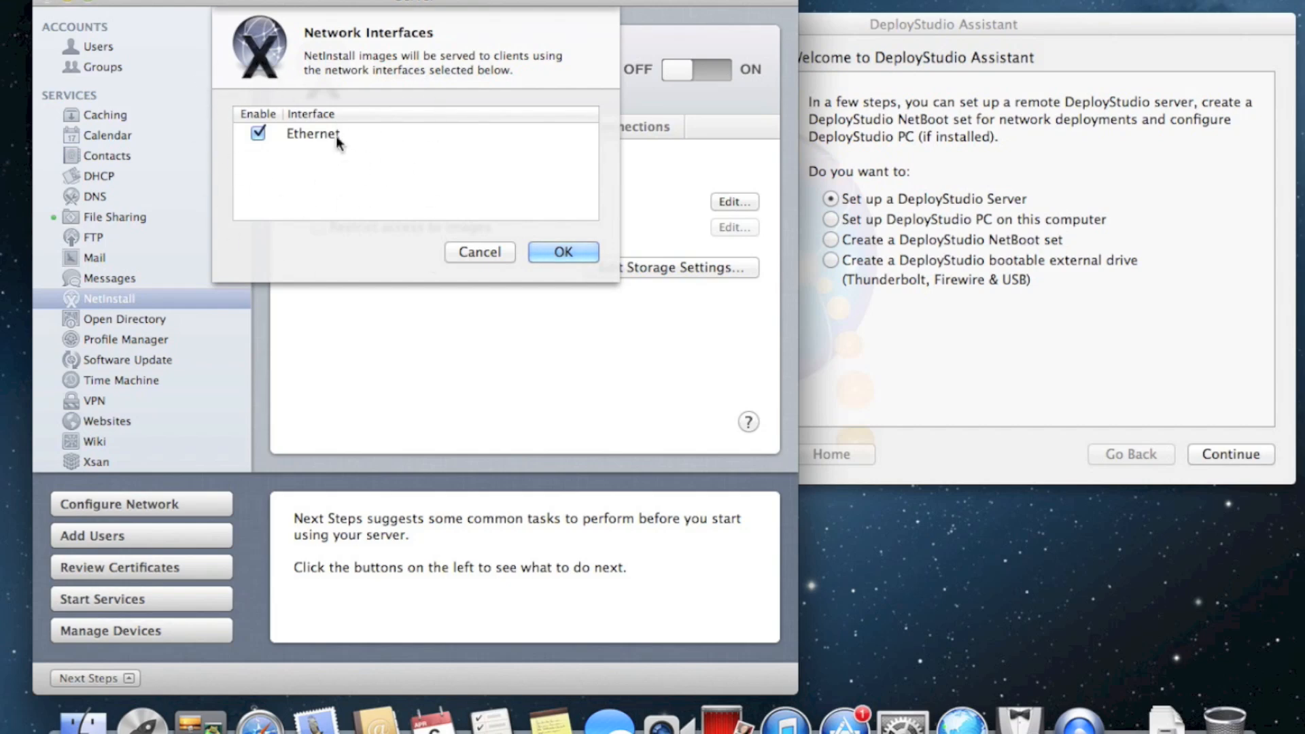
pyautogui.click(562, 257)
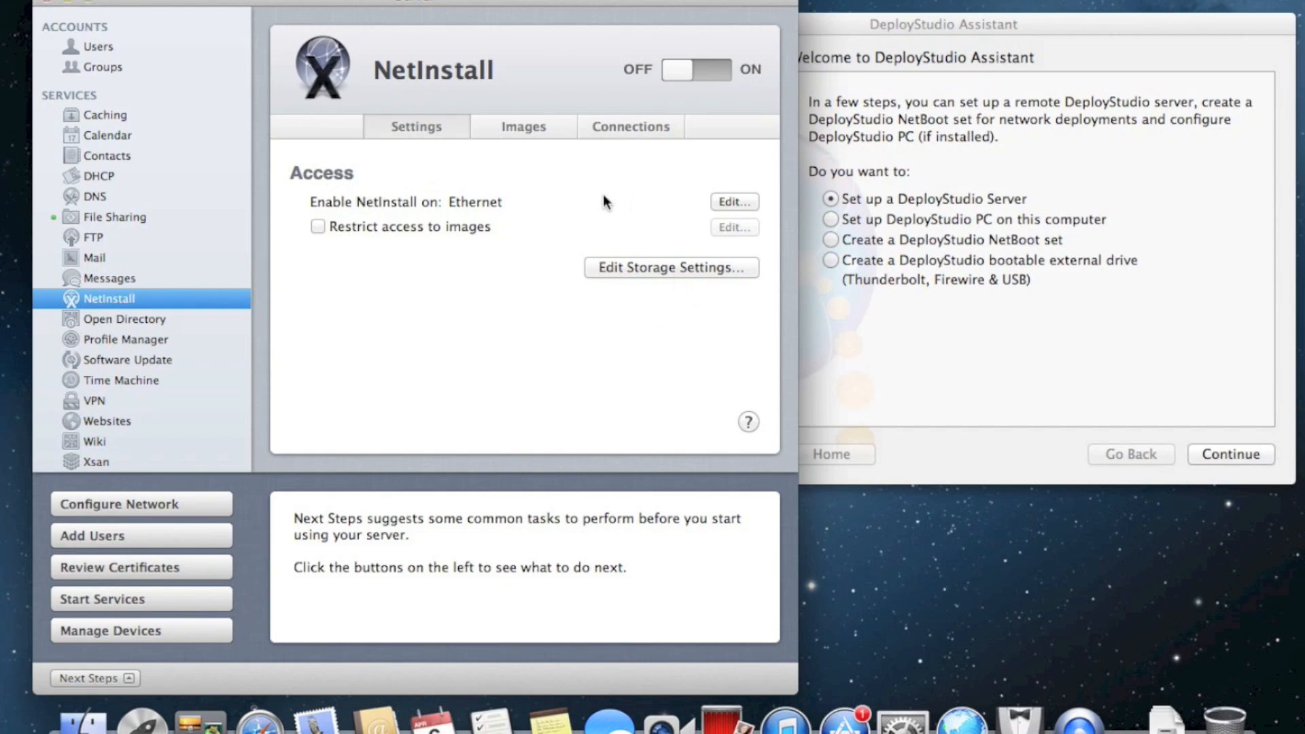
pyautogui.click(633, 267)
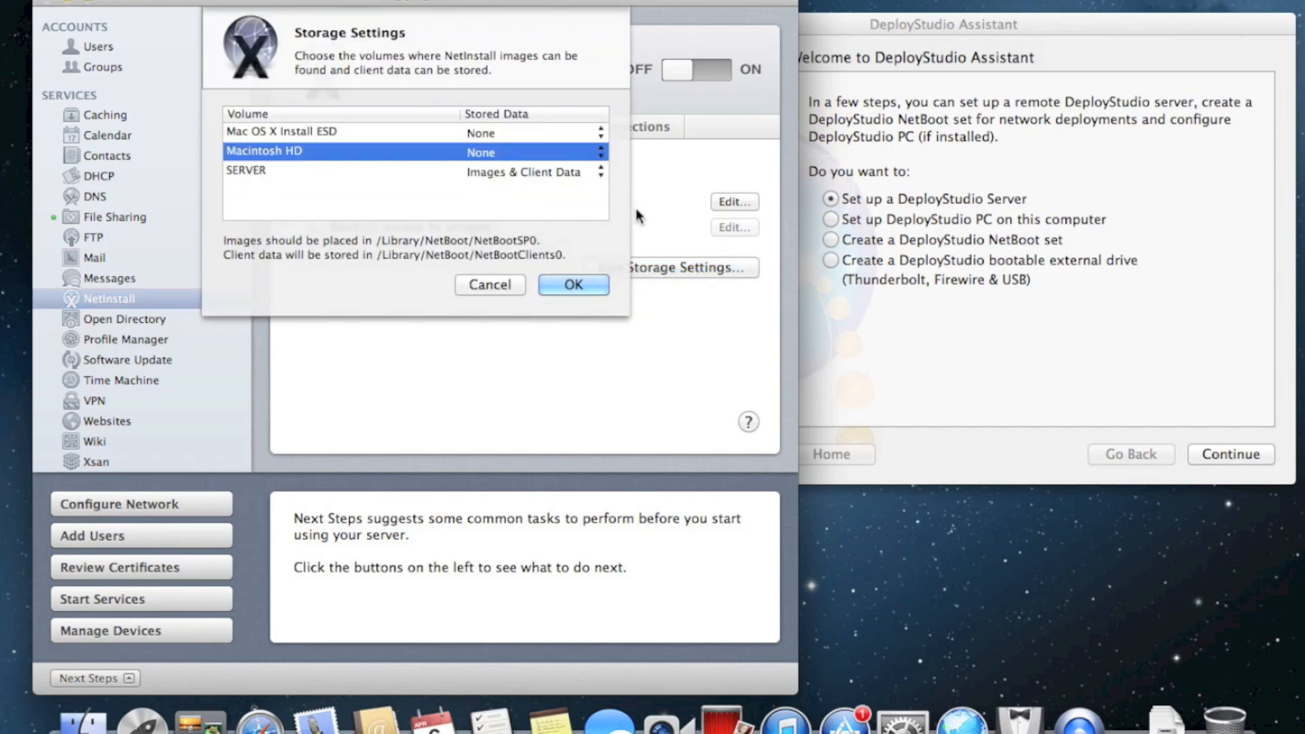
# Accept the storage settings with SERVER holding images and client data, then switch NetInstall on
pyautogui.click(385, 171)
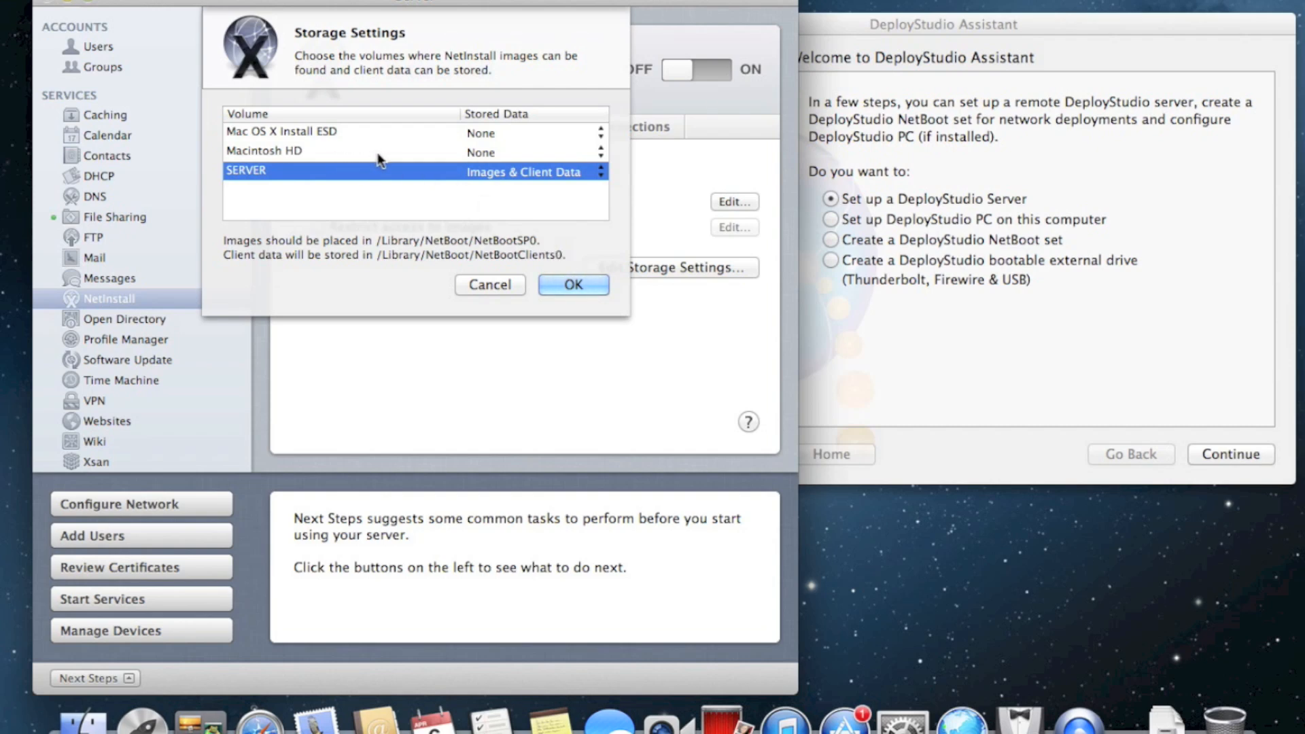
pyautogui.click(336, 153)
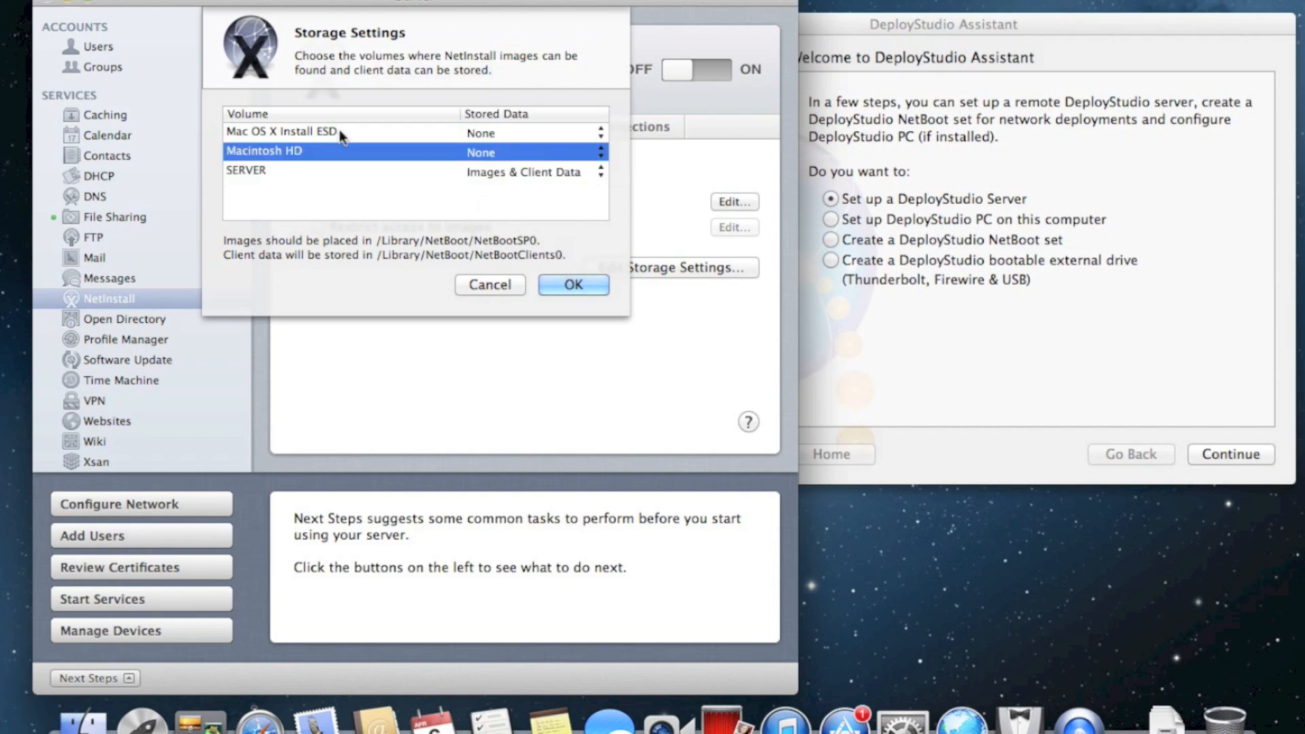
pyautogui.click(339, 131)
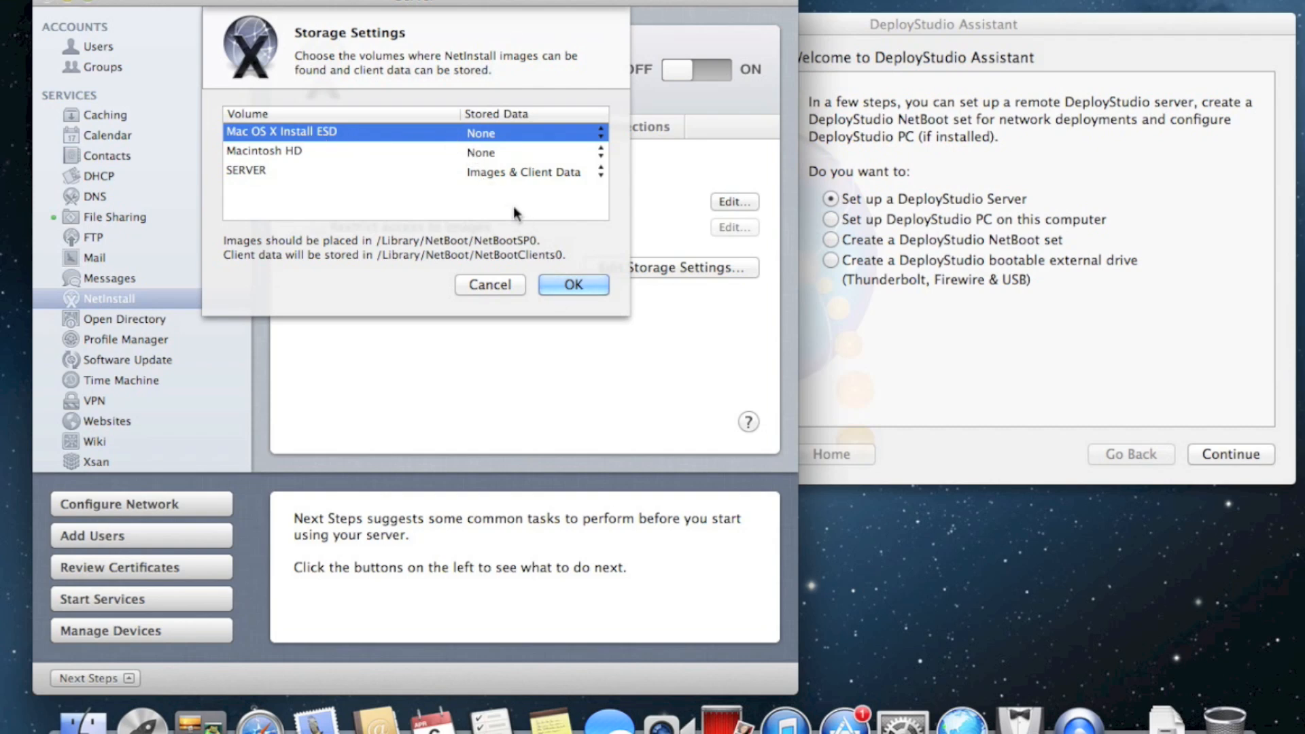
pyautogui.click(578, 281)
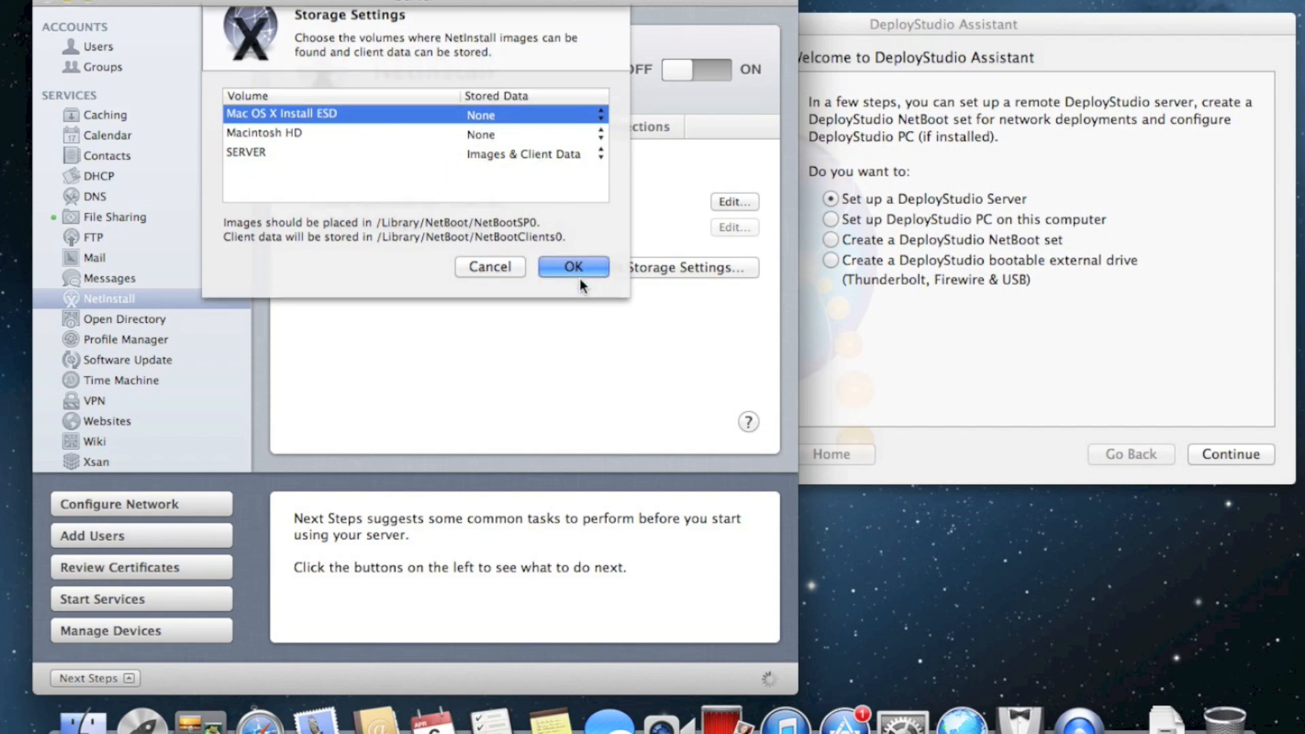
pyautogui.click(711, 74)
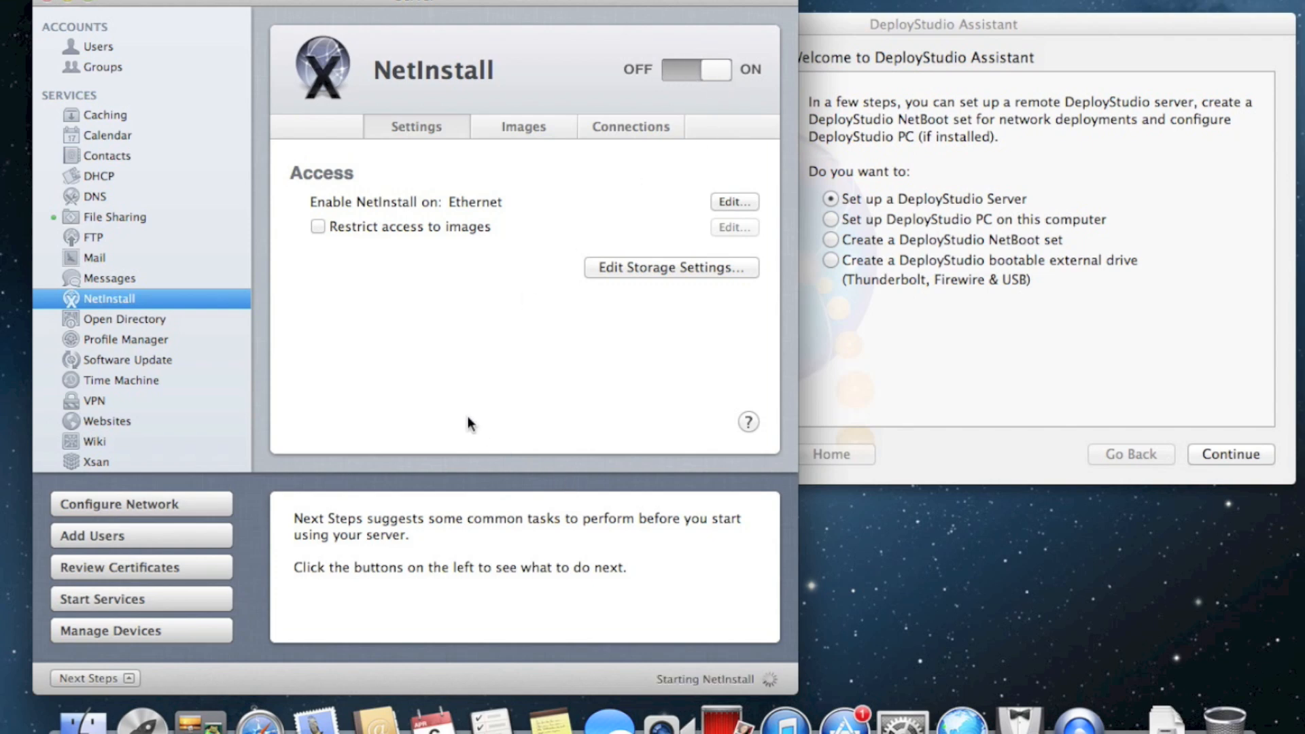
# Dismiss the alert and check that the NetInstall Images list is still empty
pyautogui.click(567, 111)
pyautogui.click(534, 128)
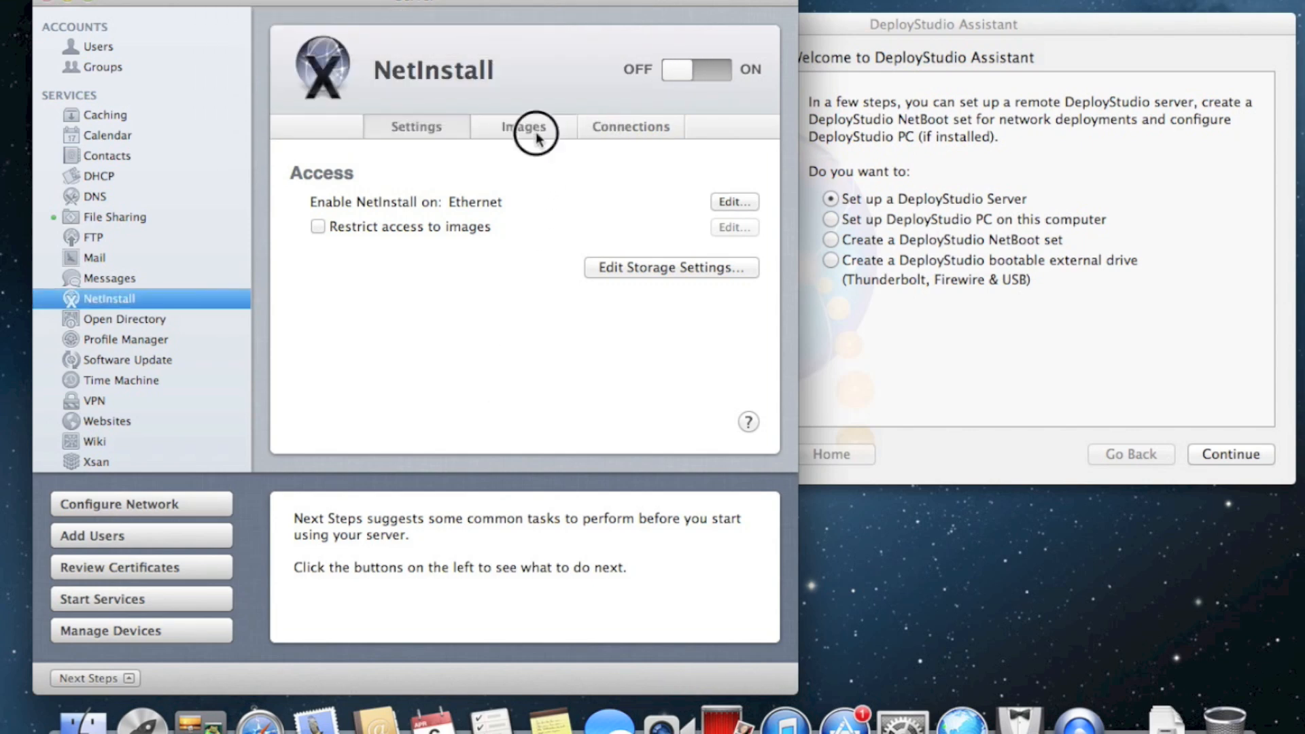
pyautogui.click(430, 127)
pyautogui.click(501, 129)
pyautogui.click(426, 129)
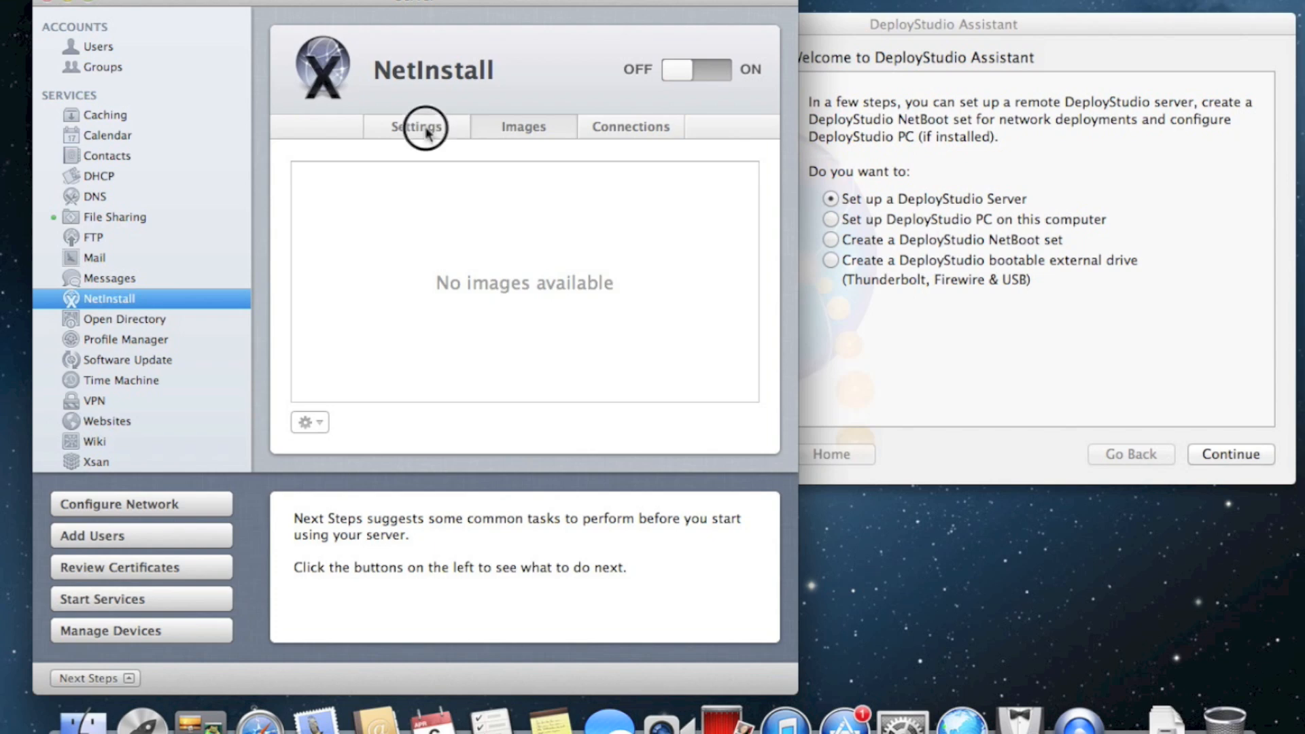
pyautogui.click(529, 132)
# In DeployStudio Assistant, choose 'Create a DeployStudio NetBoot set' and continue
pyautogui.click(873, 382)
pyautogui.click(985, 240)
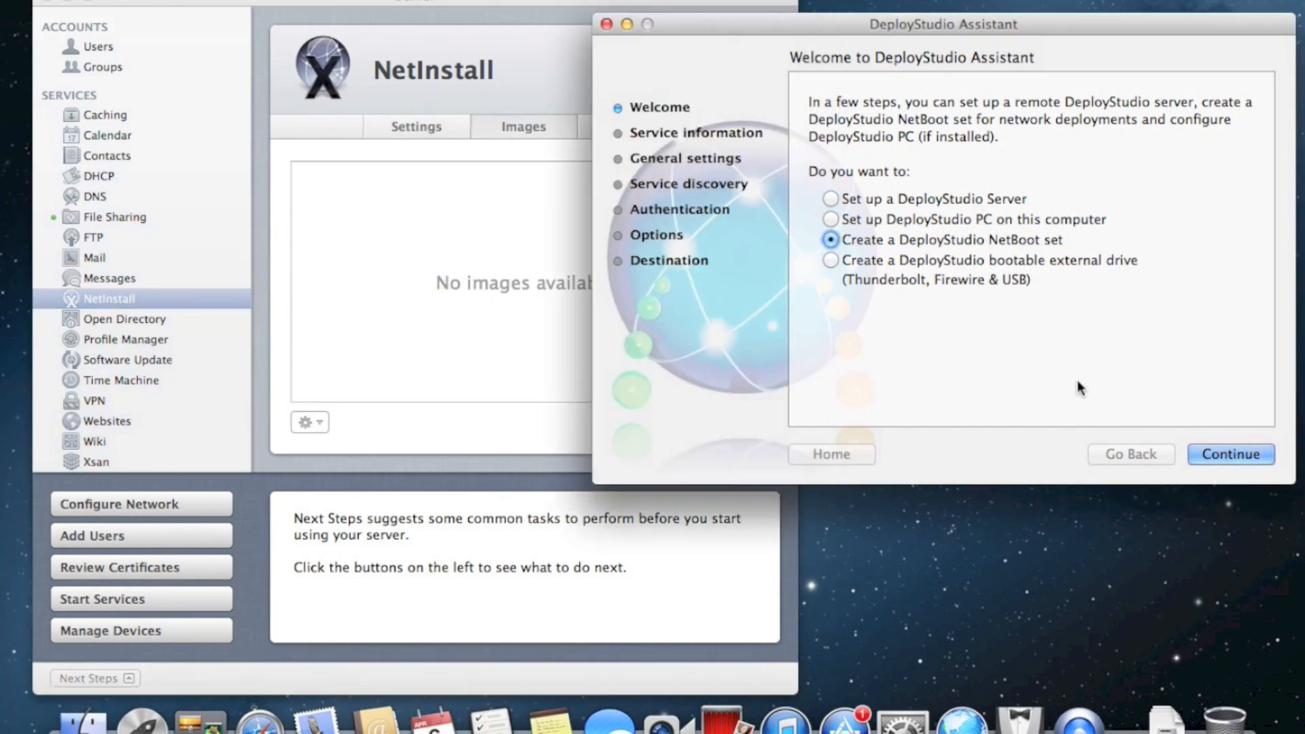
pyautogui.moveTo(991, 27); pyautogui.dragTo(928, 26)
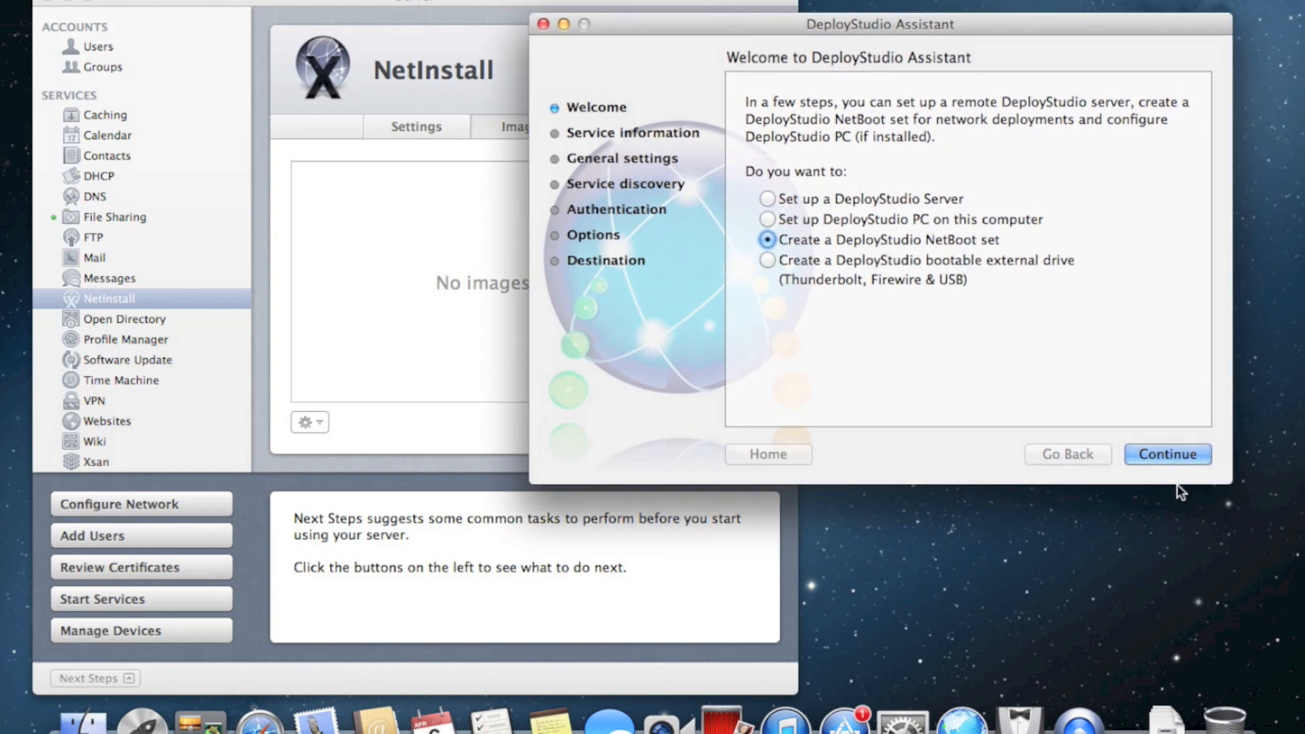
pyautogui.click(1175, 458)
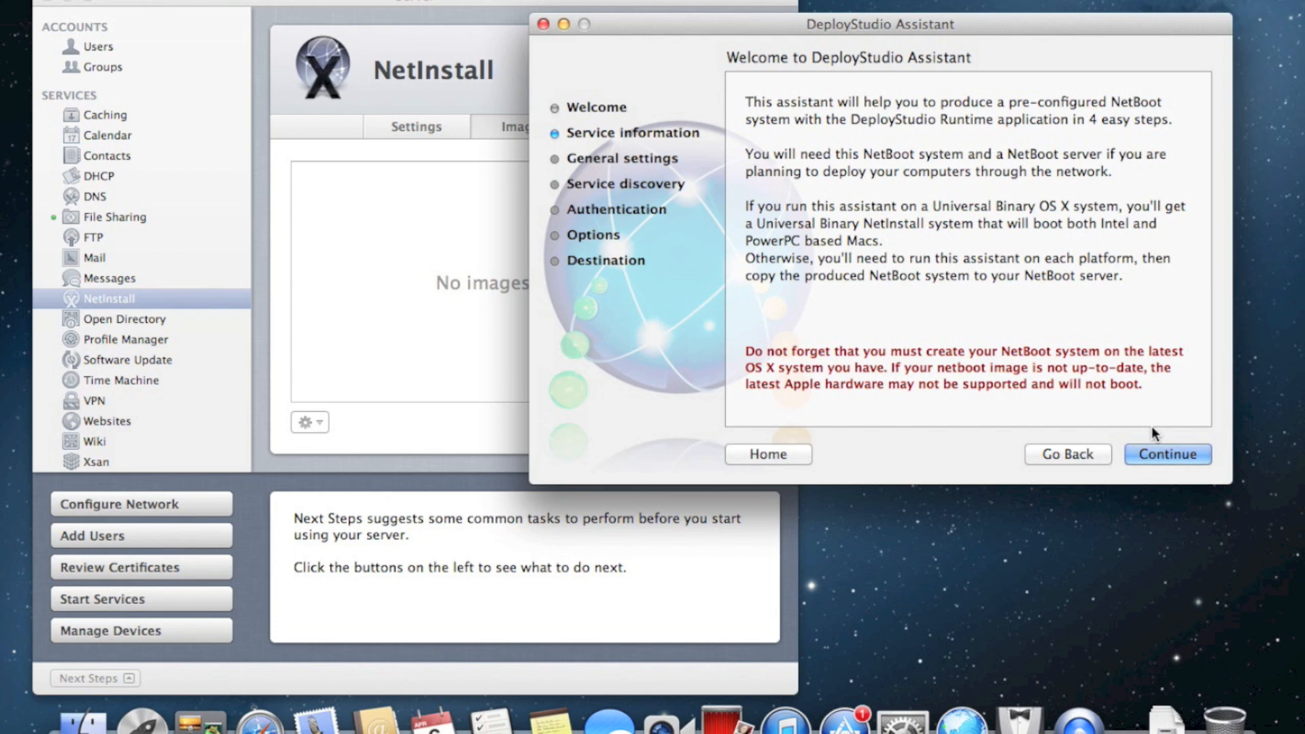
pyautogui.moveTo(990, 25); pyautogui.dragTo(943, 15)
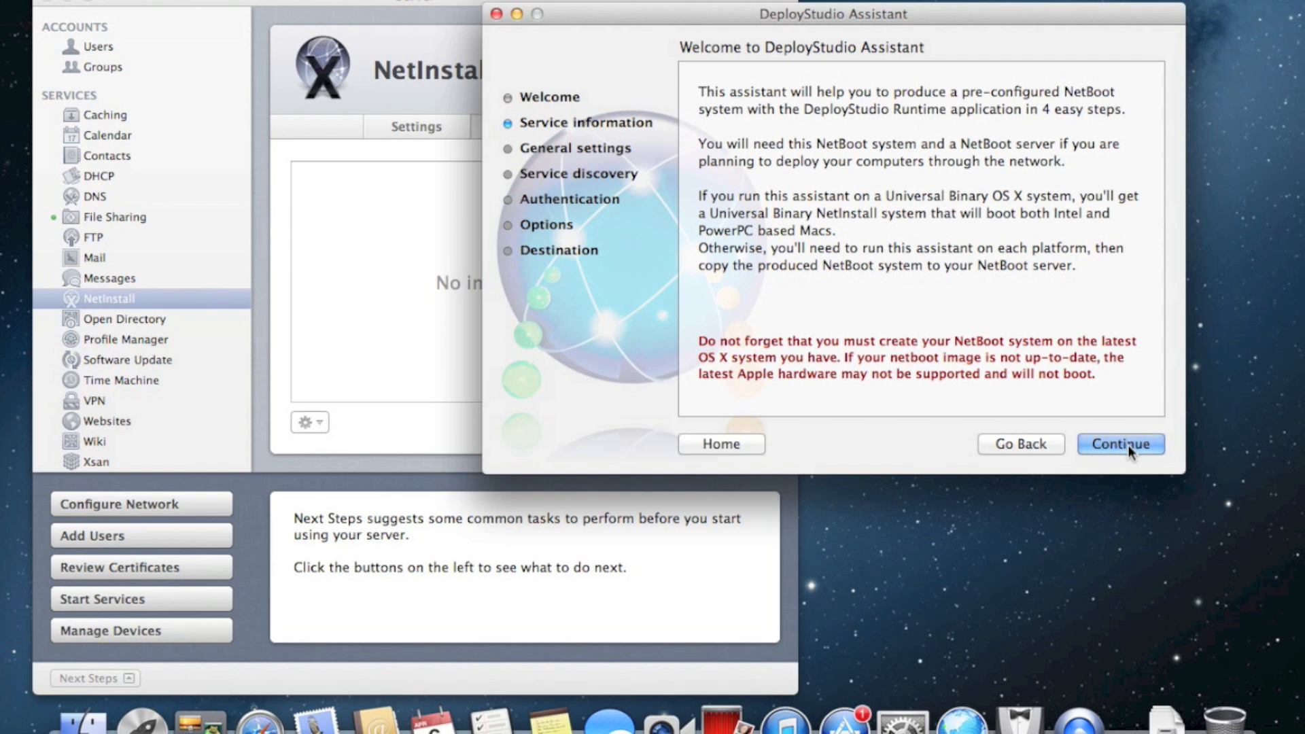
pyautogui.click(1127, 445)
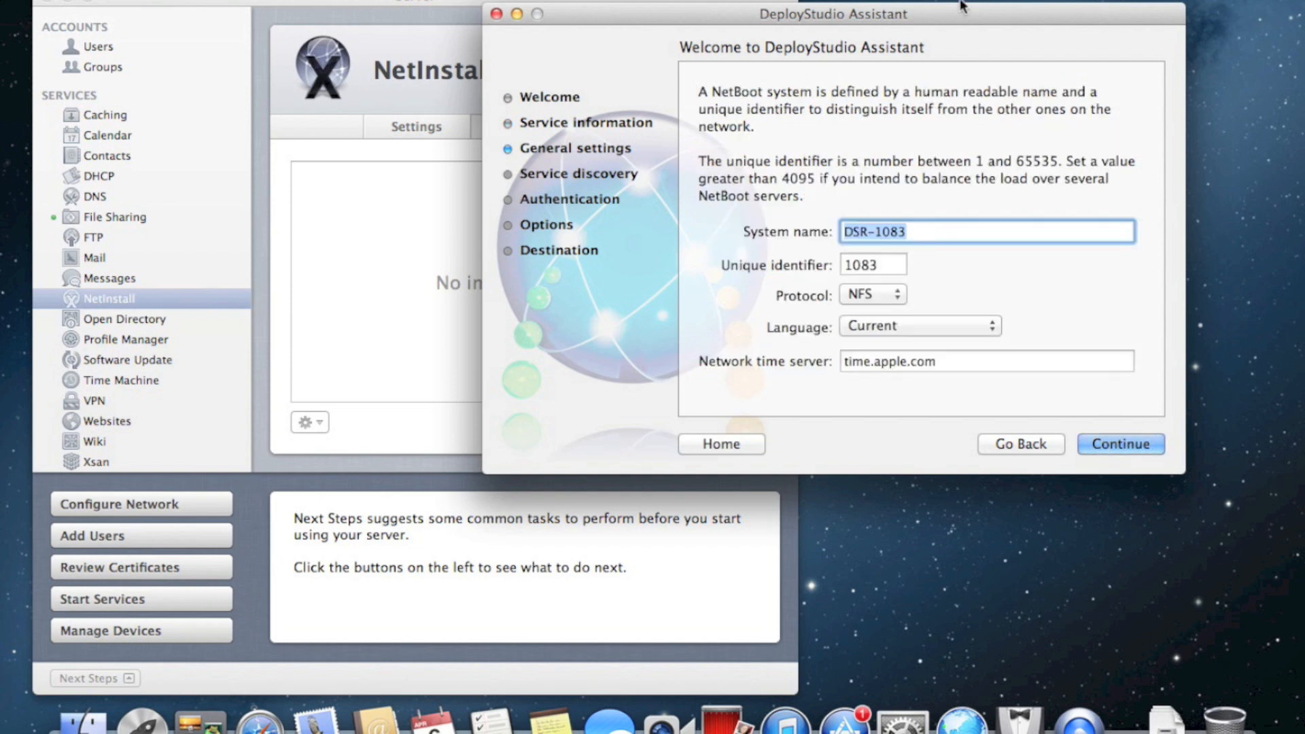
# Name the NetBoot set deploystudio108netboot with unique identifier 5000
pyautogui.moveTo(962, 16)
pyautogui.mouseDown()
pyautogui.moveTo(931, 26)
pyautogui.moveTo(965, 26)
pyautogui.mouseUp()
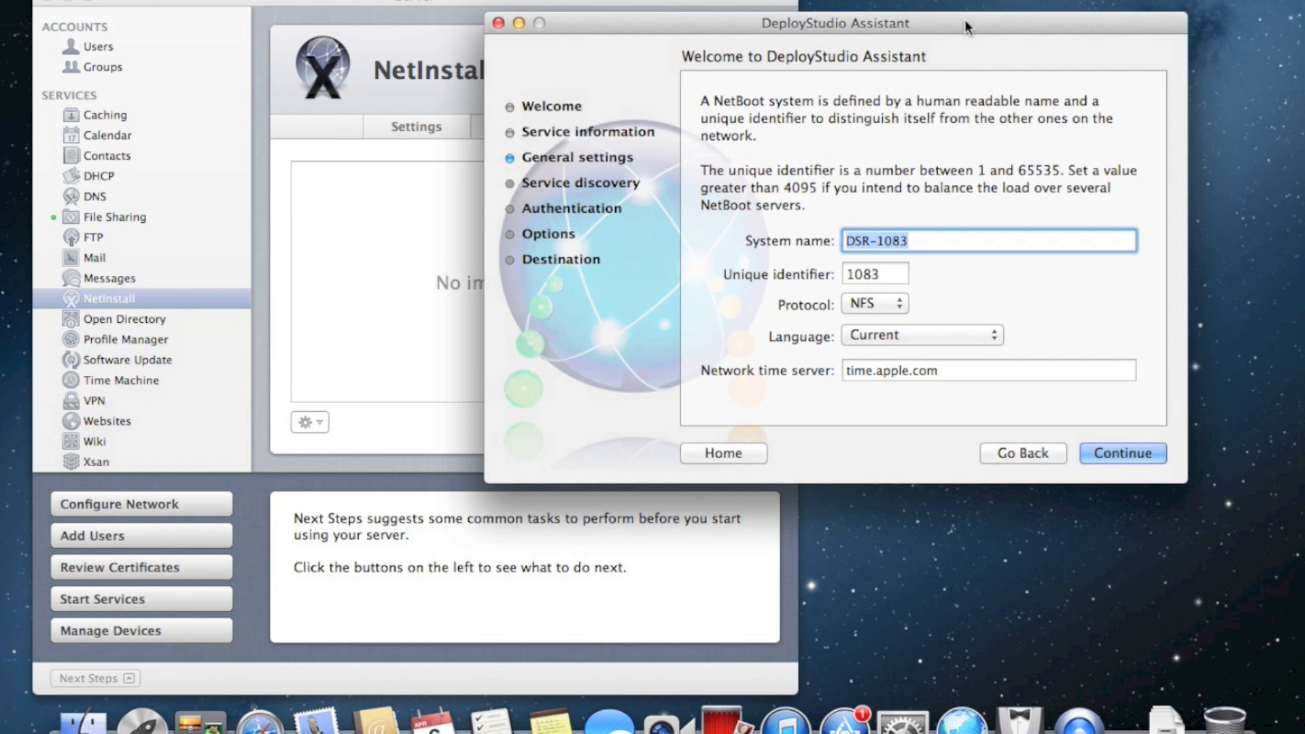
pyautogui.write('deploystudi')
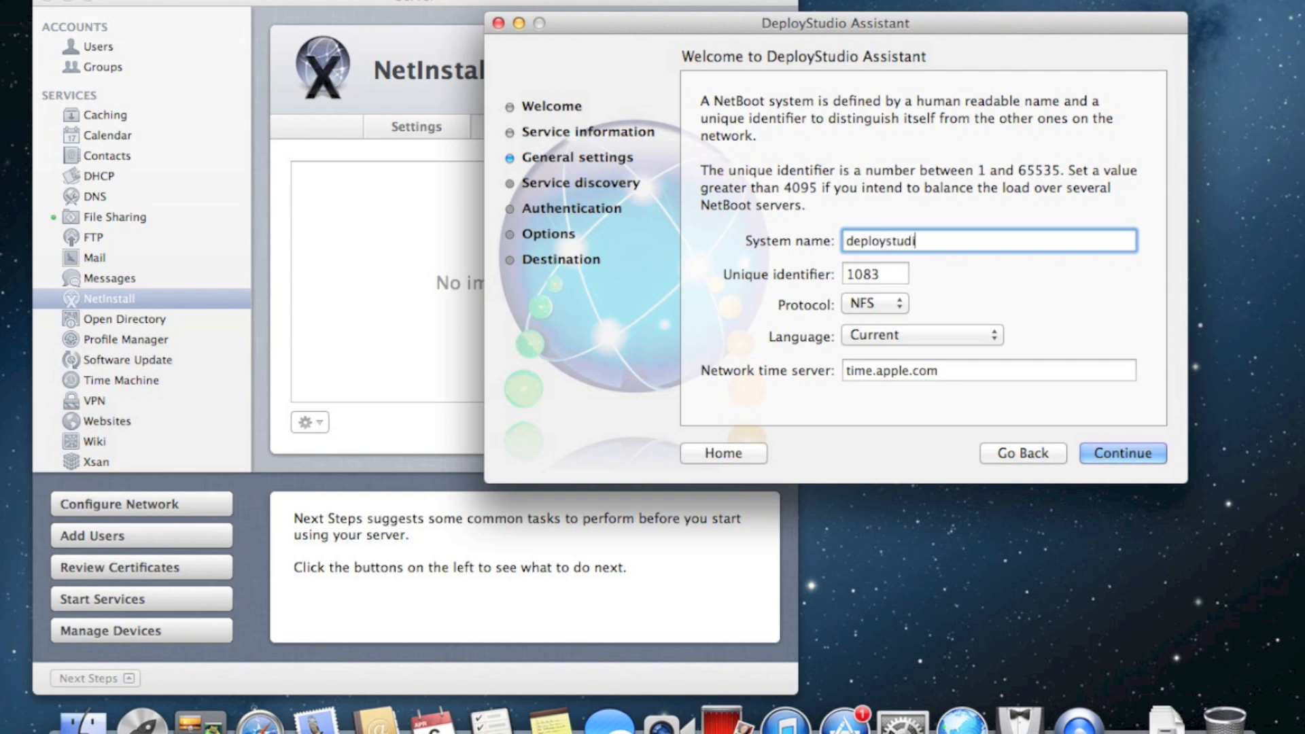
pyautogui.write('o108netboot')
pyautogui.doubleClick(869, 272)
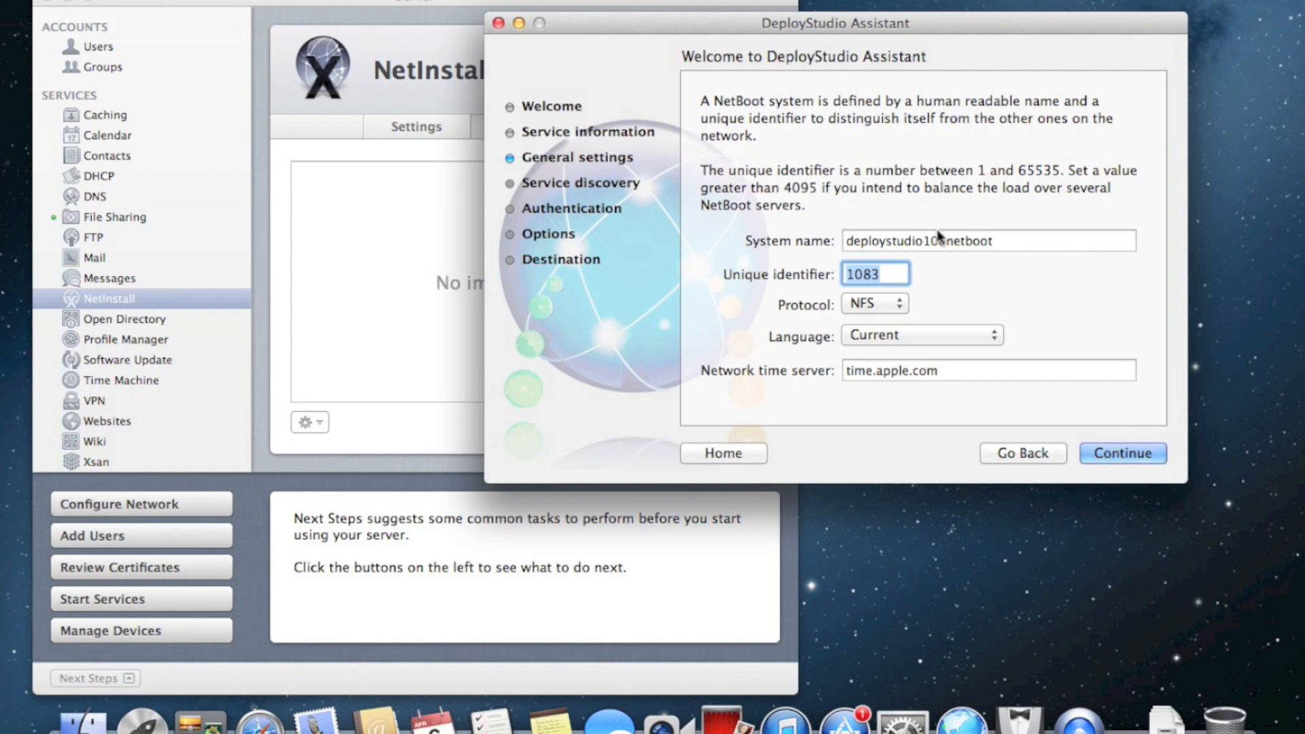
pyautogui.write('5000')
# Keep NFS as the boot protocol and continue to service discovery
pyautogui.click(884, 303)
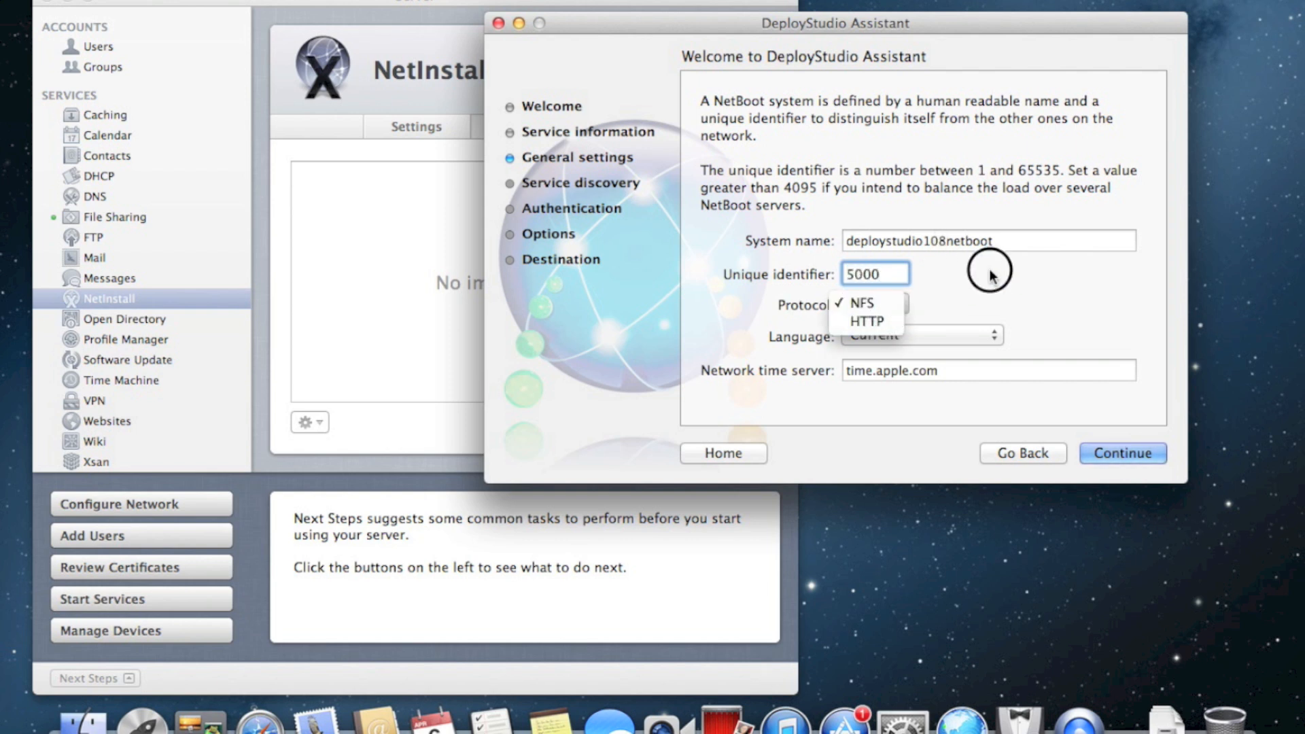
pyautogui.click(968, 302)
pyautogui.click(892, 303)
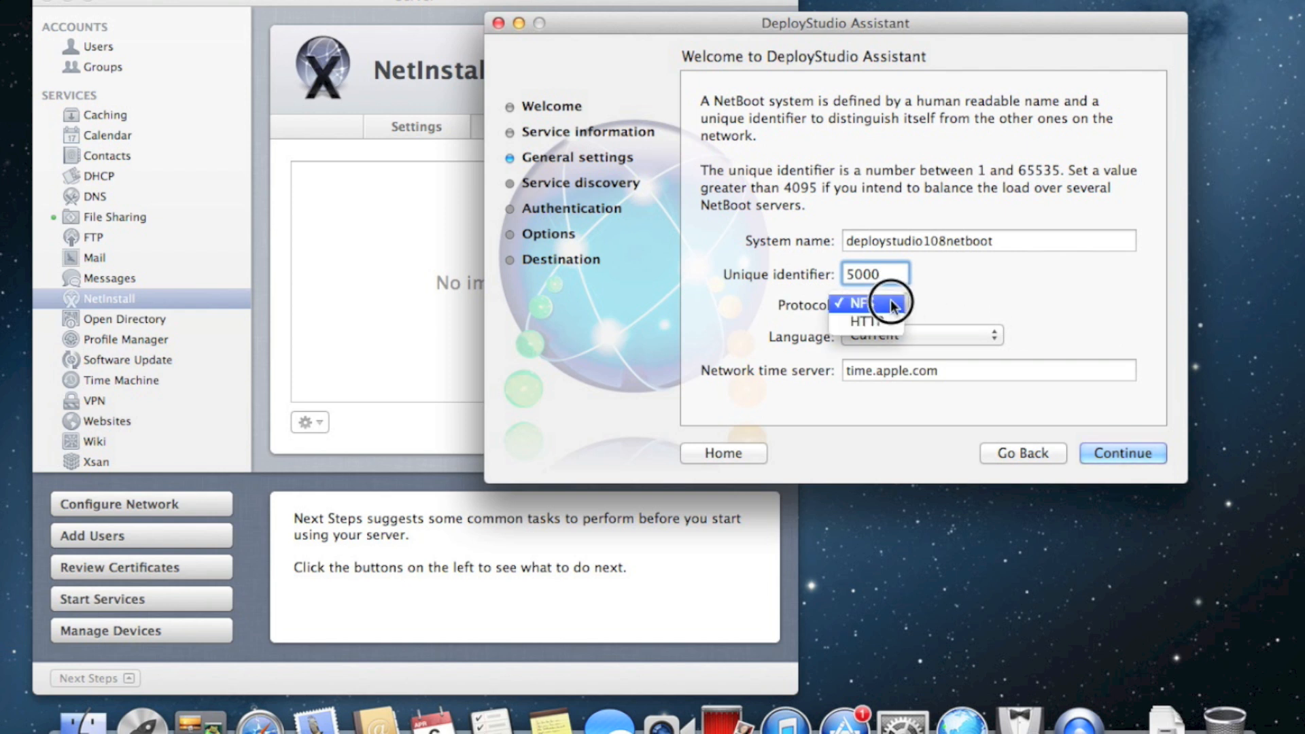
pyautogui.click(988, 290)
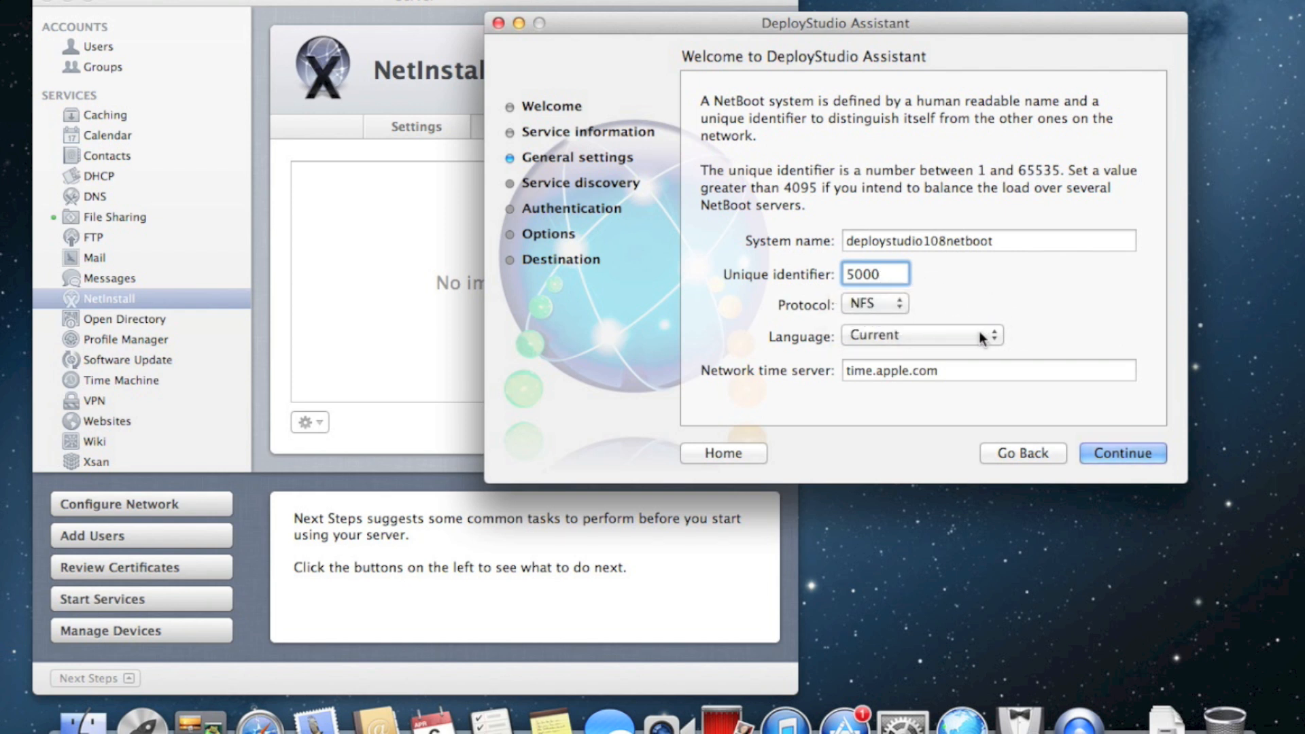
pyautogui.click(954, 367)
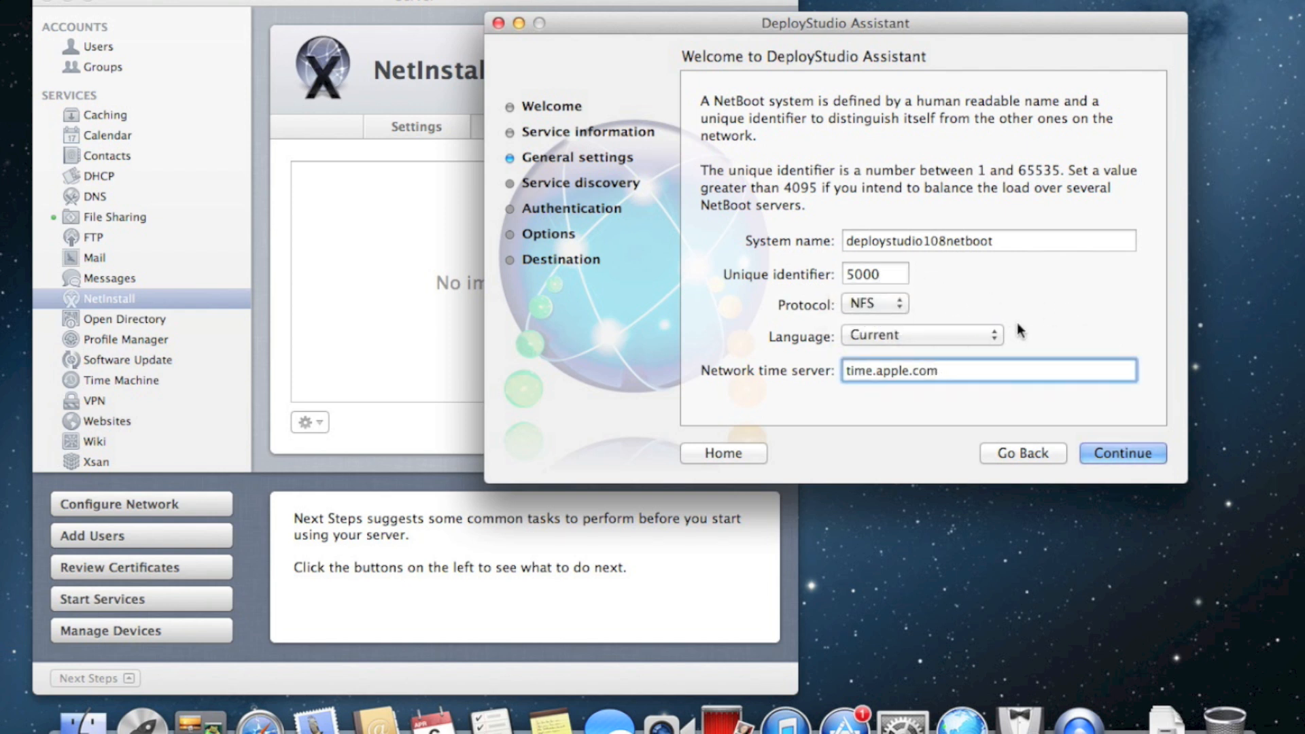
pyautogui.click(1123, 452)
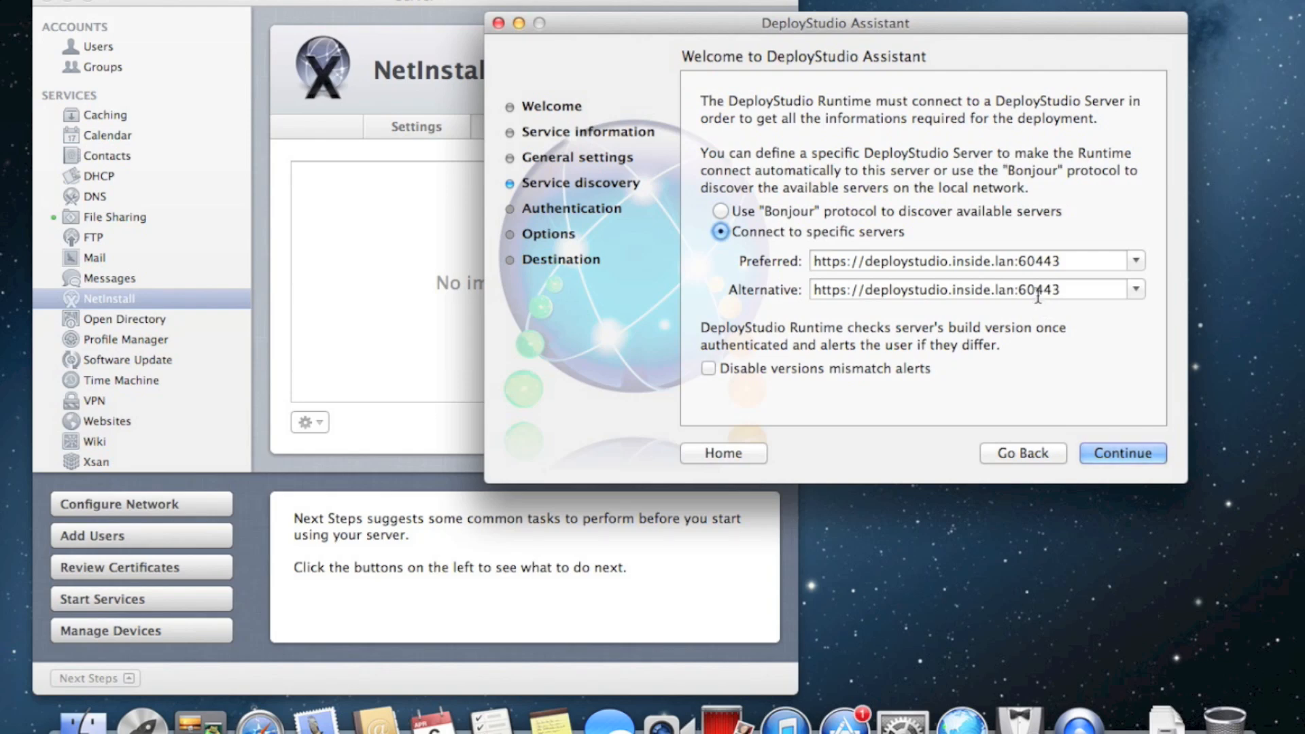
pyautogui.click(1132, 292)
pyautogui.click(1131, 292)
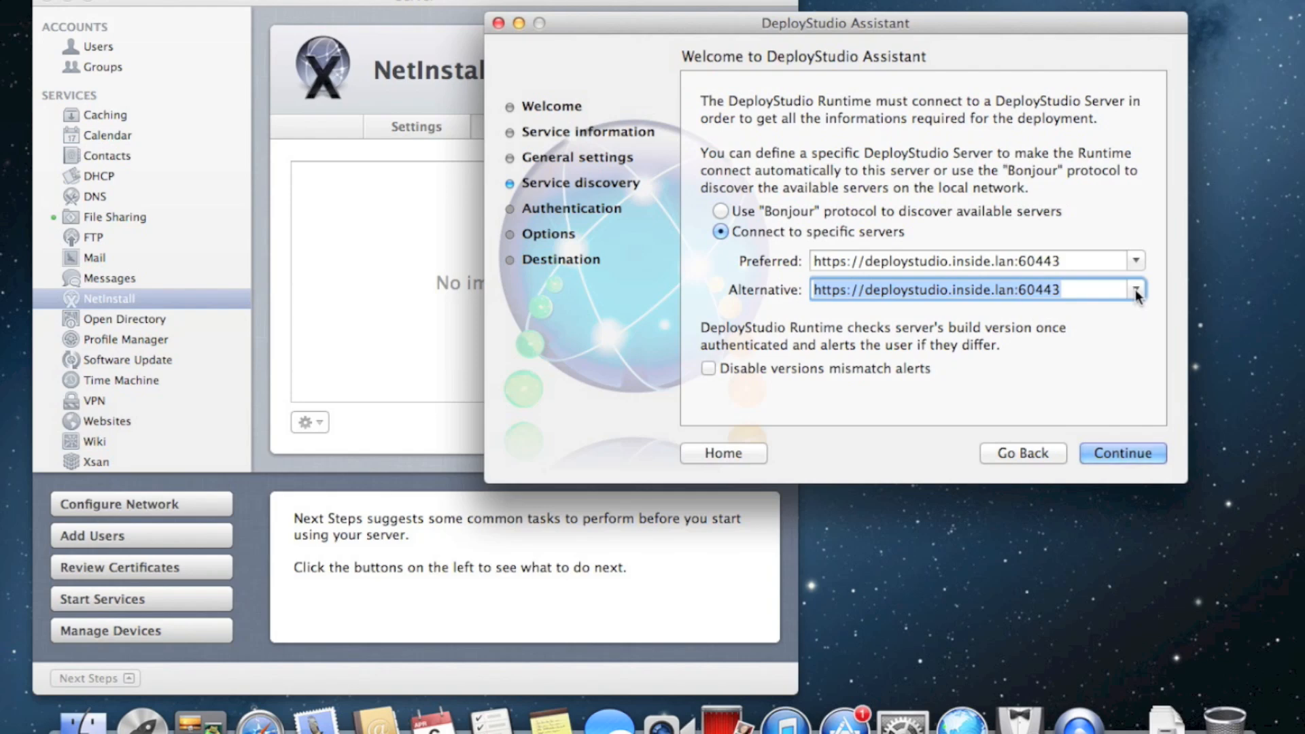
pyautogui.click(954, 262)
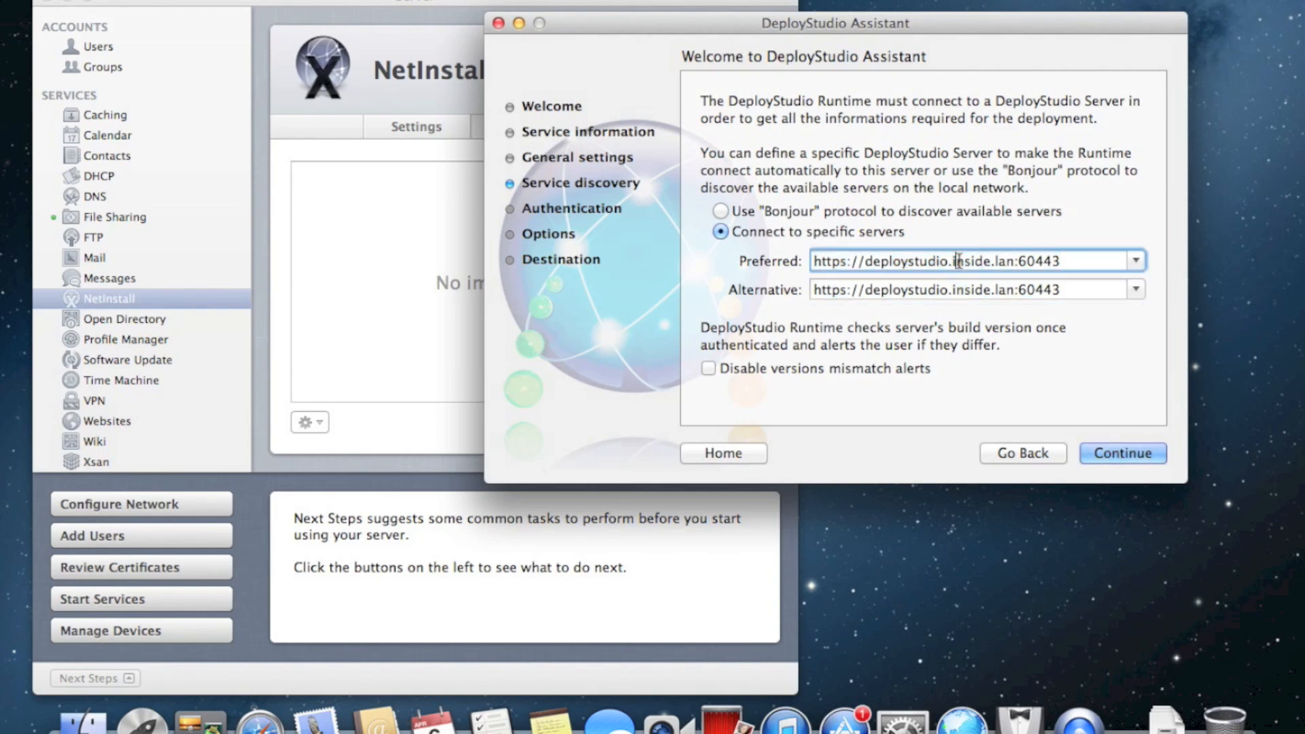
pyautogui.click(1070, 267)
pyautogui.click(1126, 456)
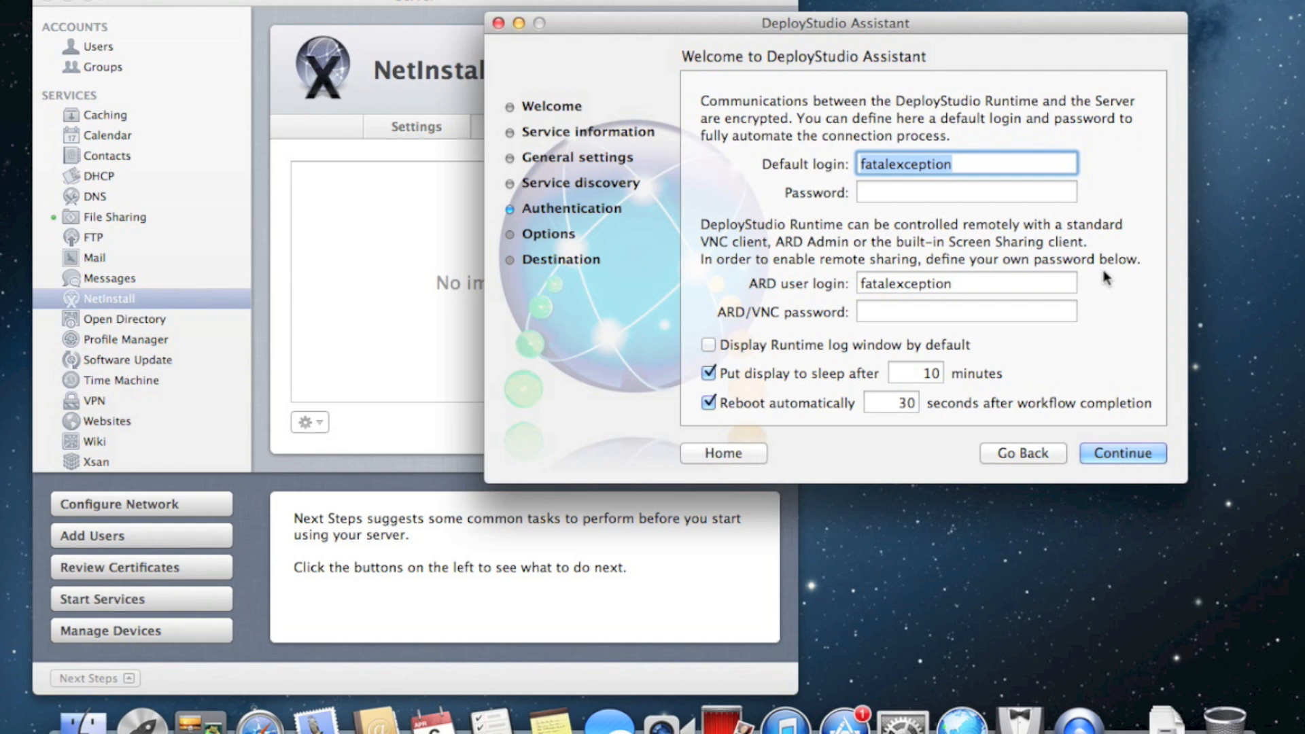
# On the Authentication page, select the ARD user login and default login values for replacement
pyautogui.doubleClick(943, 290)
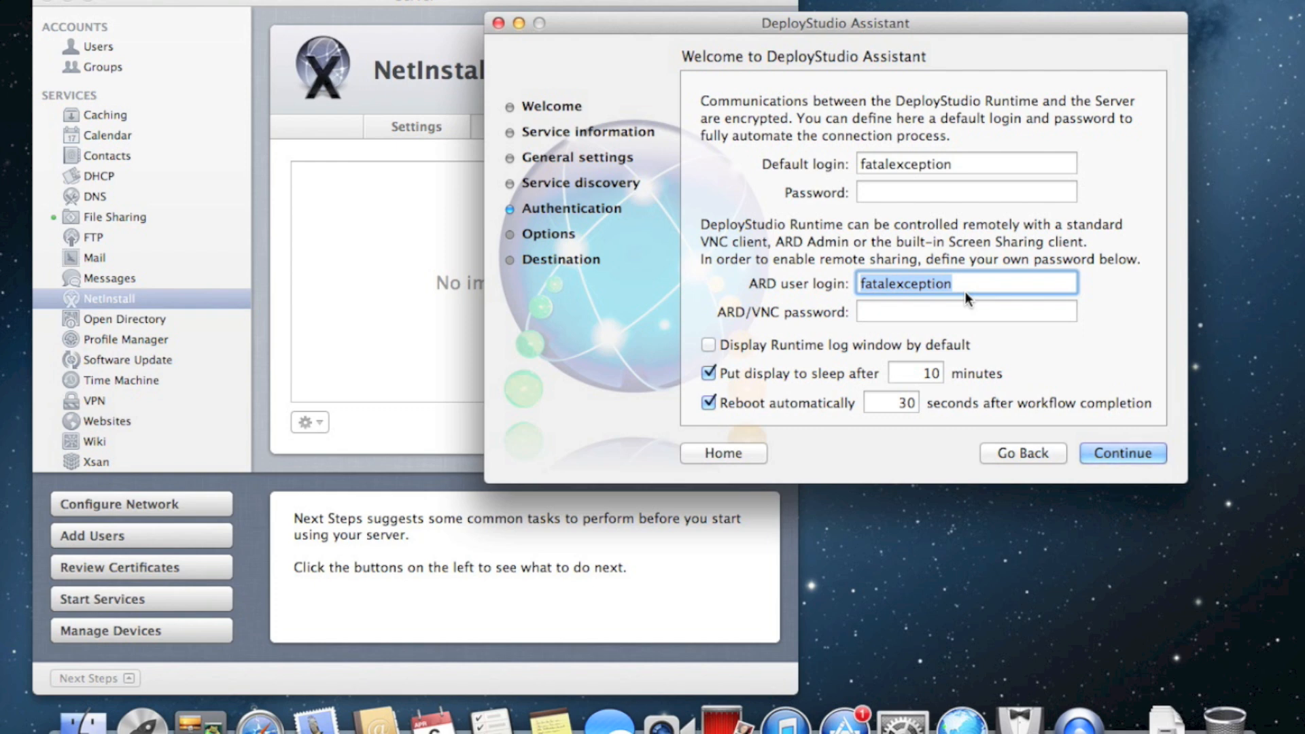
pyautogui.doubleClick(907, 166)
pyautogui.click(904, 192)
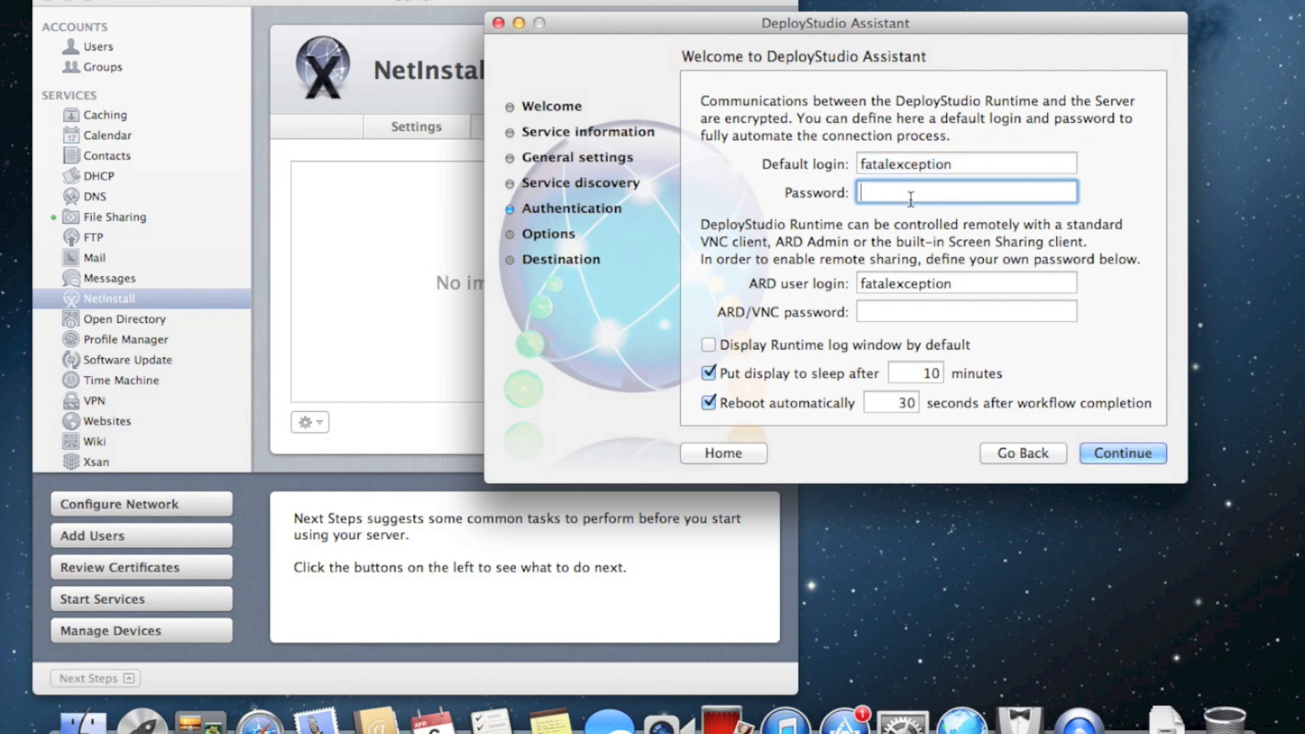
pyautogui.doubleClick(894, 166)
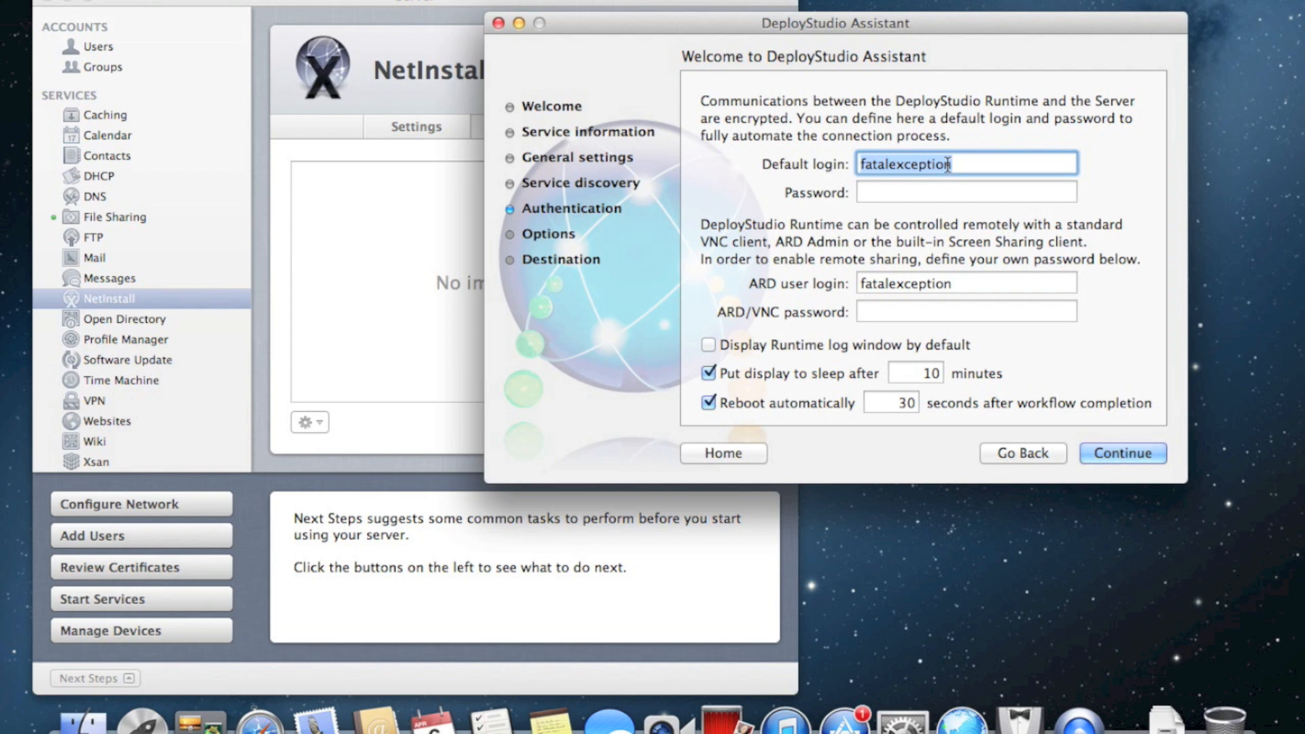
# Replace the runtime default login and enter its password
pyautogui.click(907, 193)
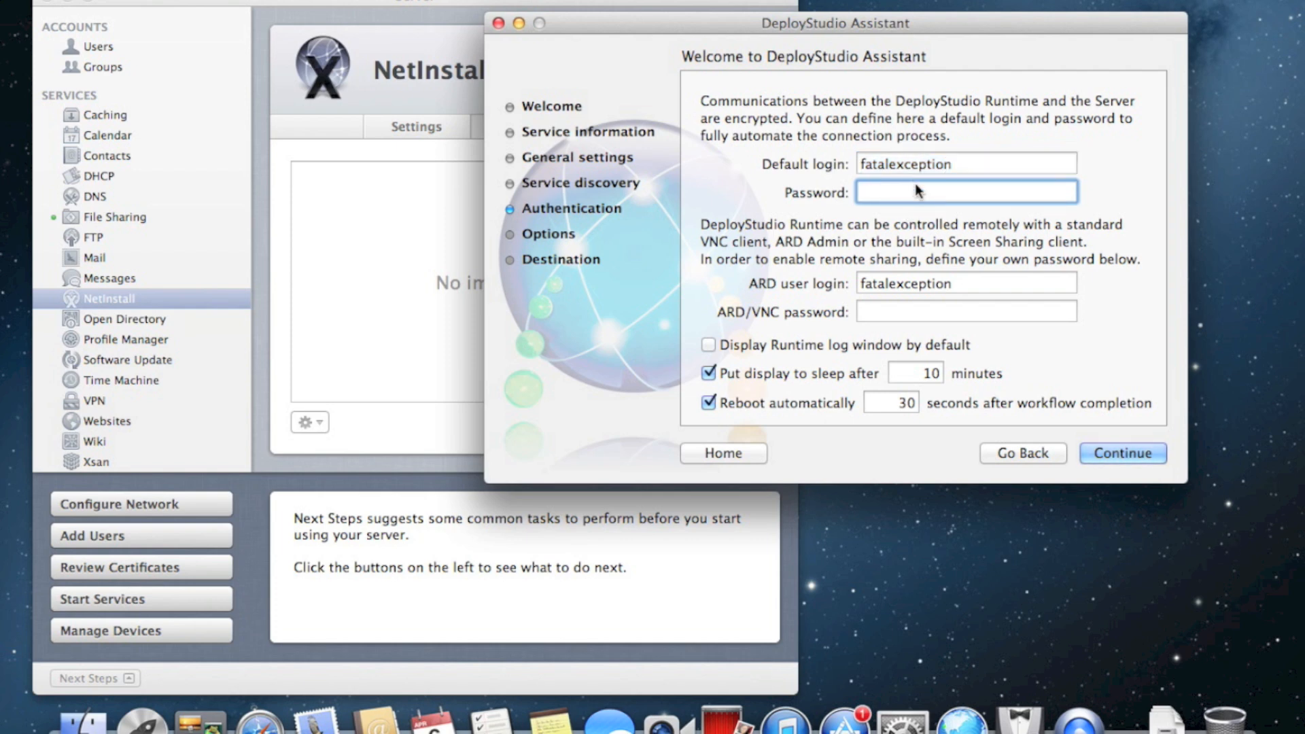
pyautogui.doubleClick(908, 170)
pyautogui.write('depl')
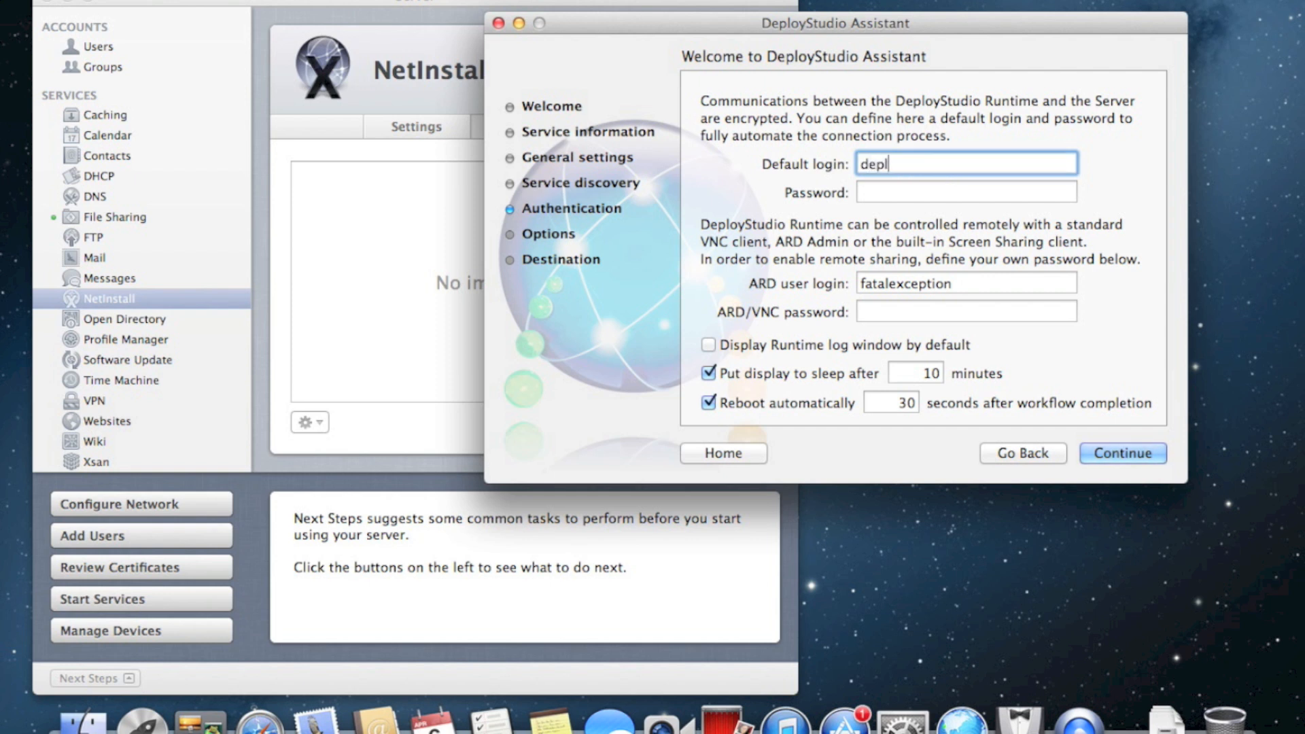
pyautogui.write('oystudio')
pyautogui.press('Tab')
pyautogui.write('password')
pyautogui.write('••')
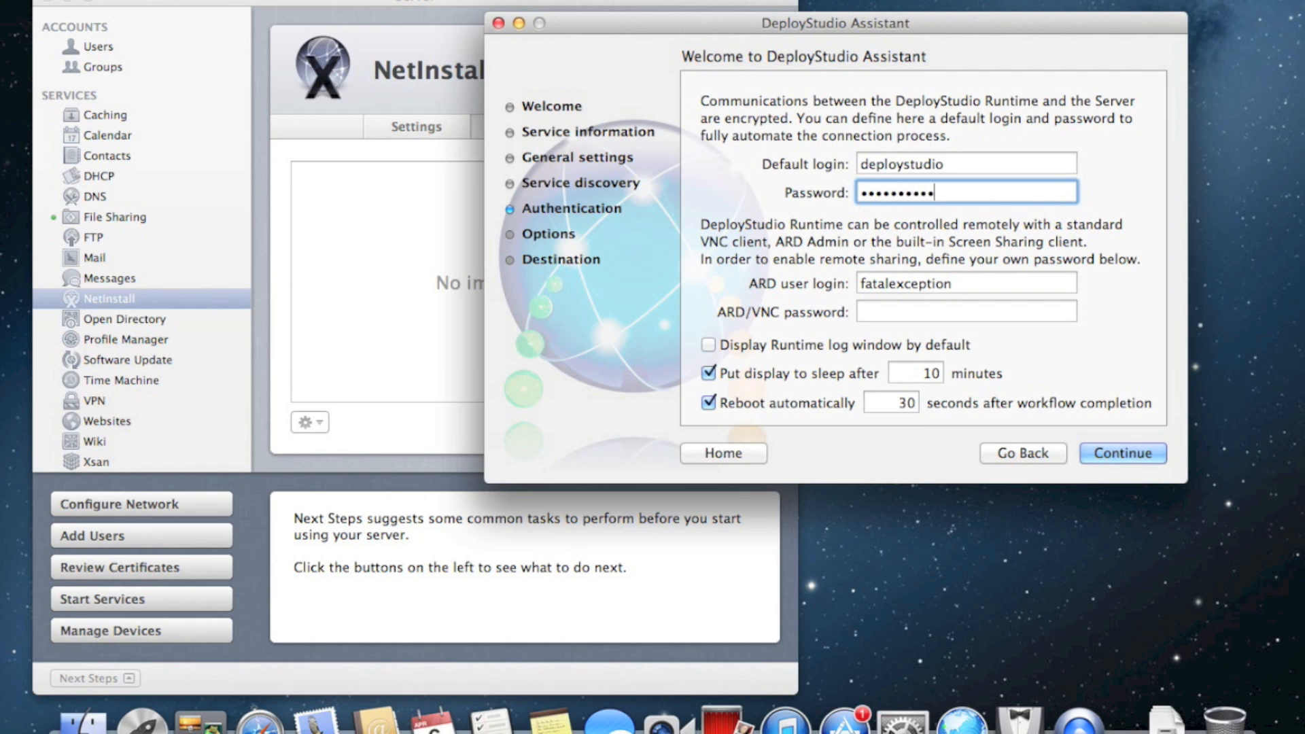
# Enter the ARD/VNC password for remote sharing and review the ARD user login
pyautogui.click(920, 302)
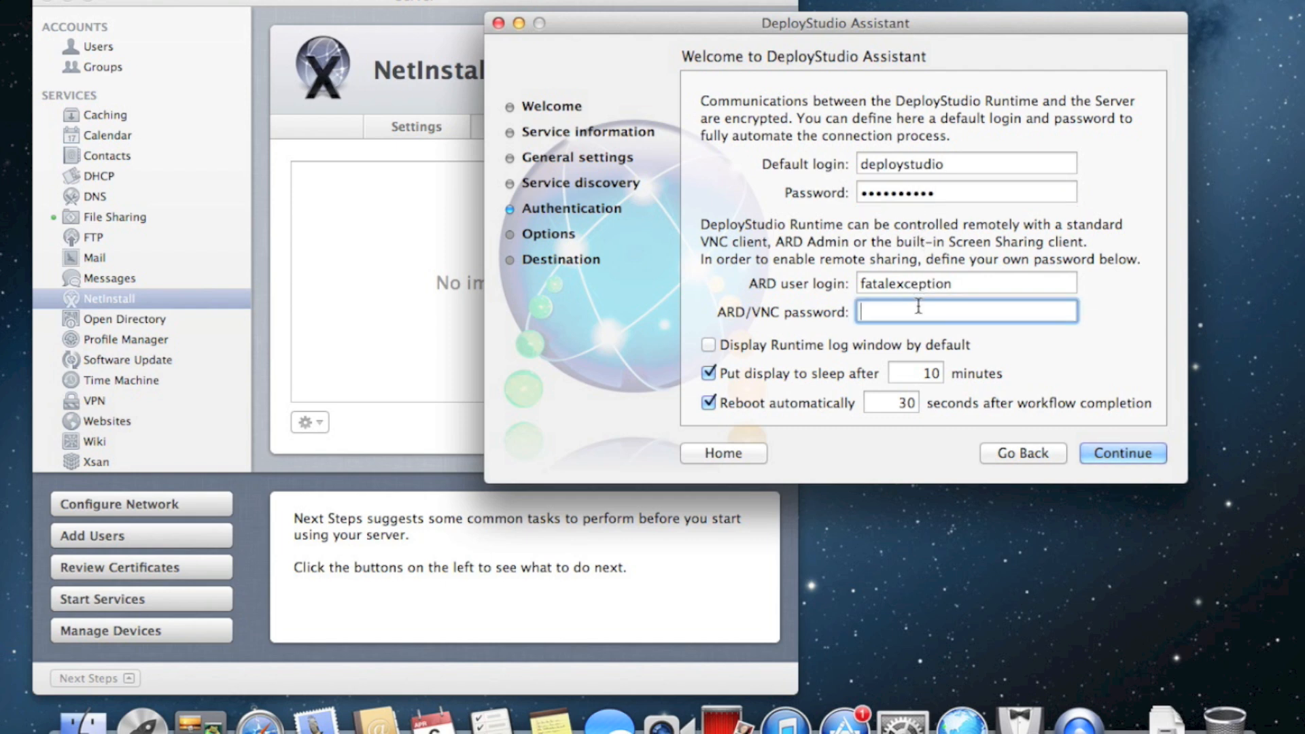
pyautogui.write('••••••••••••••')
pyautogui.click(932, 283)
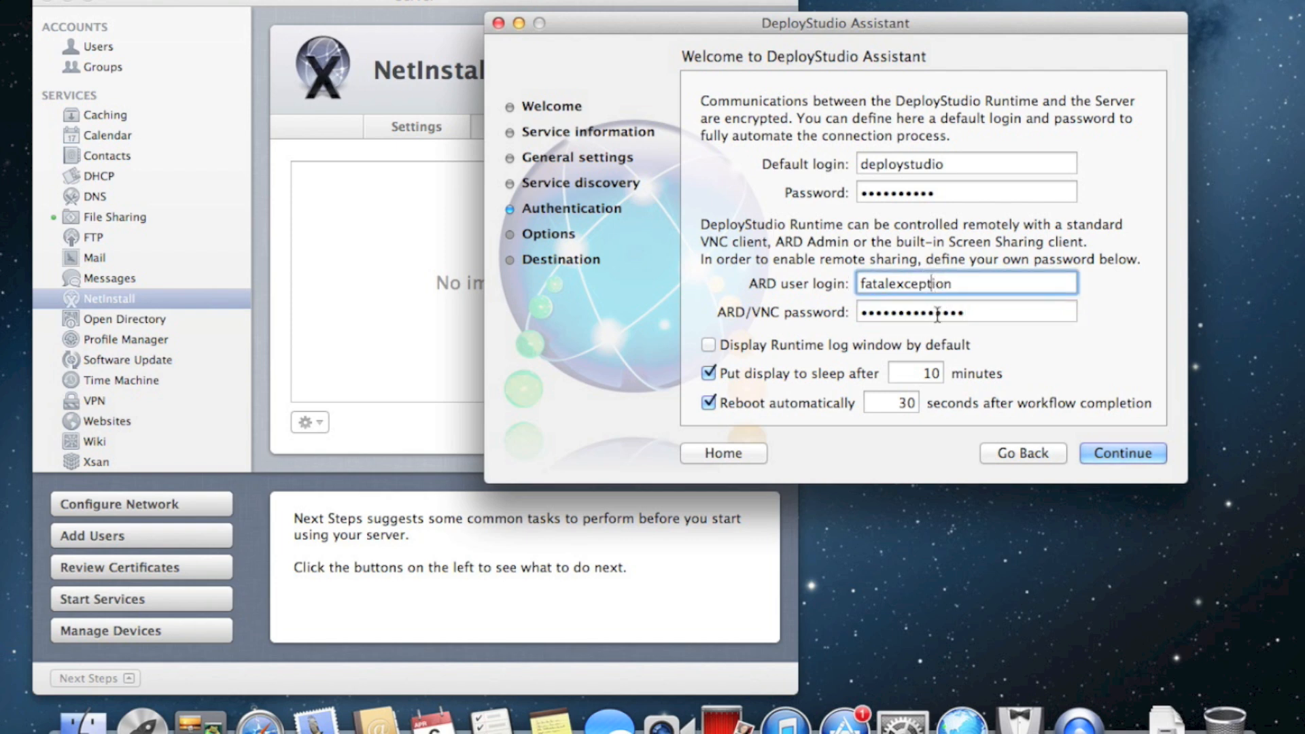
pyautogui.click(936, 314)
pyautogui.doubleClick(950, 285)
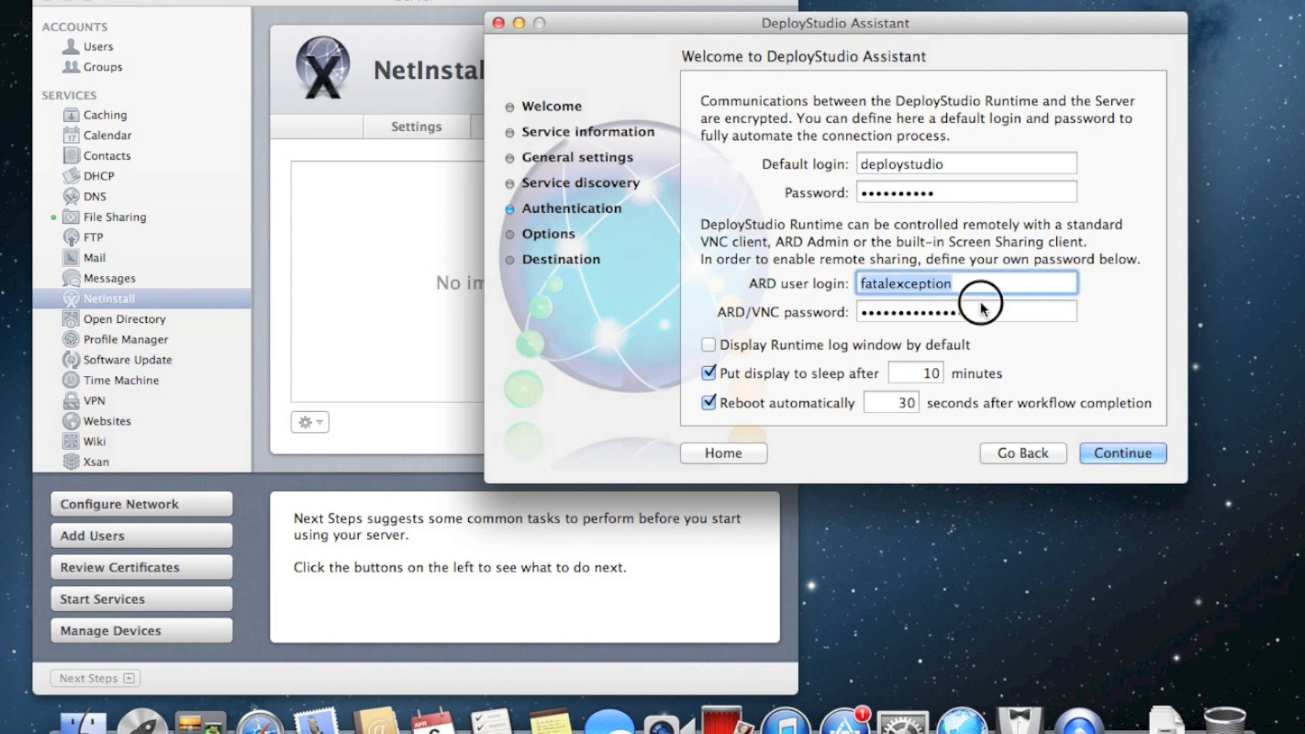
pyautogui.press('Tab')
pyautogui.click(982, 281)
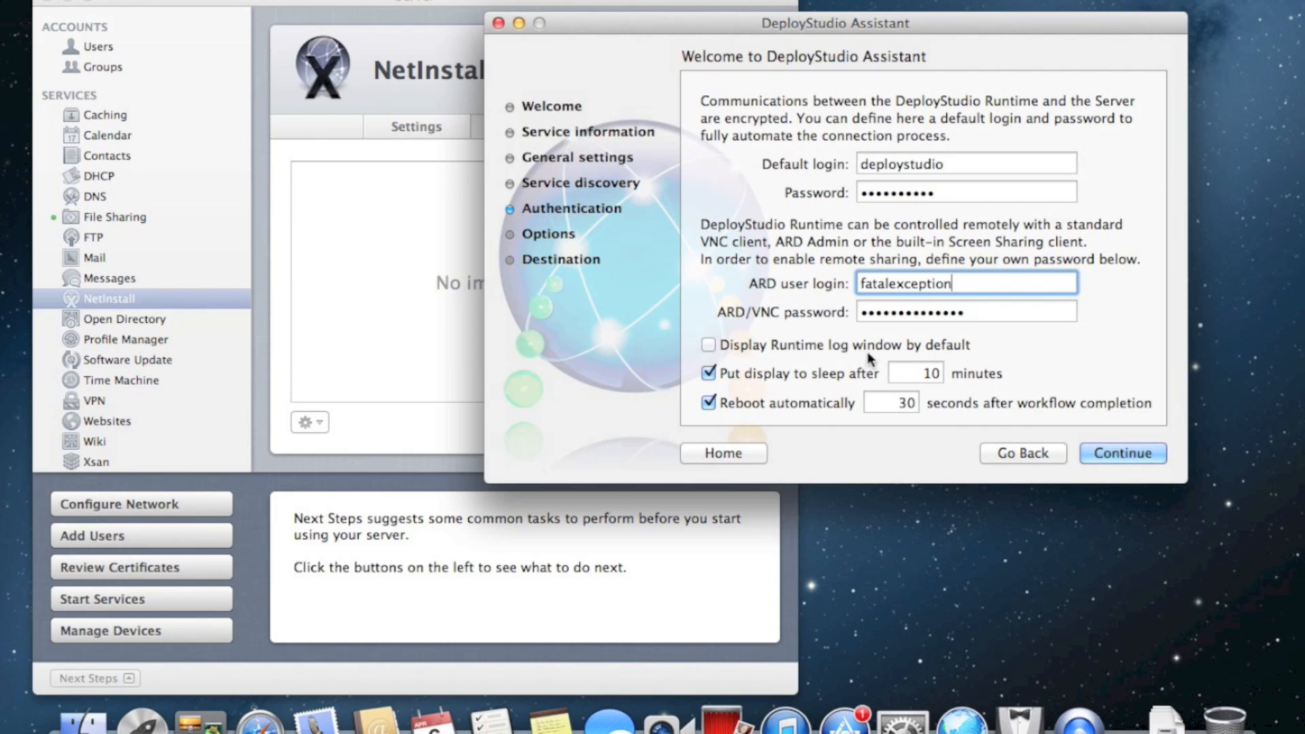
# Keep the 10-minute display sleep and 30-second automatic reboot, then continue to the Options page
pyautogui.click(924, 373)
pyautogui.click(878, 405)
pyautogui.click(926, 374)
pyautogui.click(899, 398)
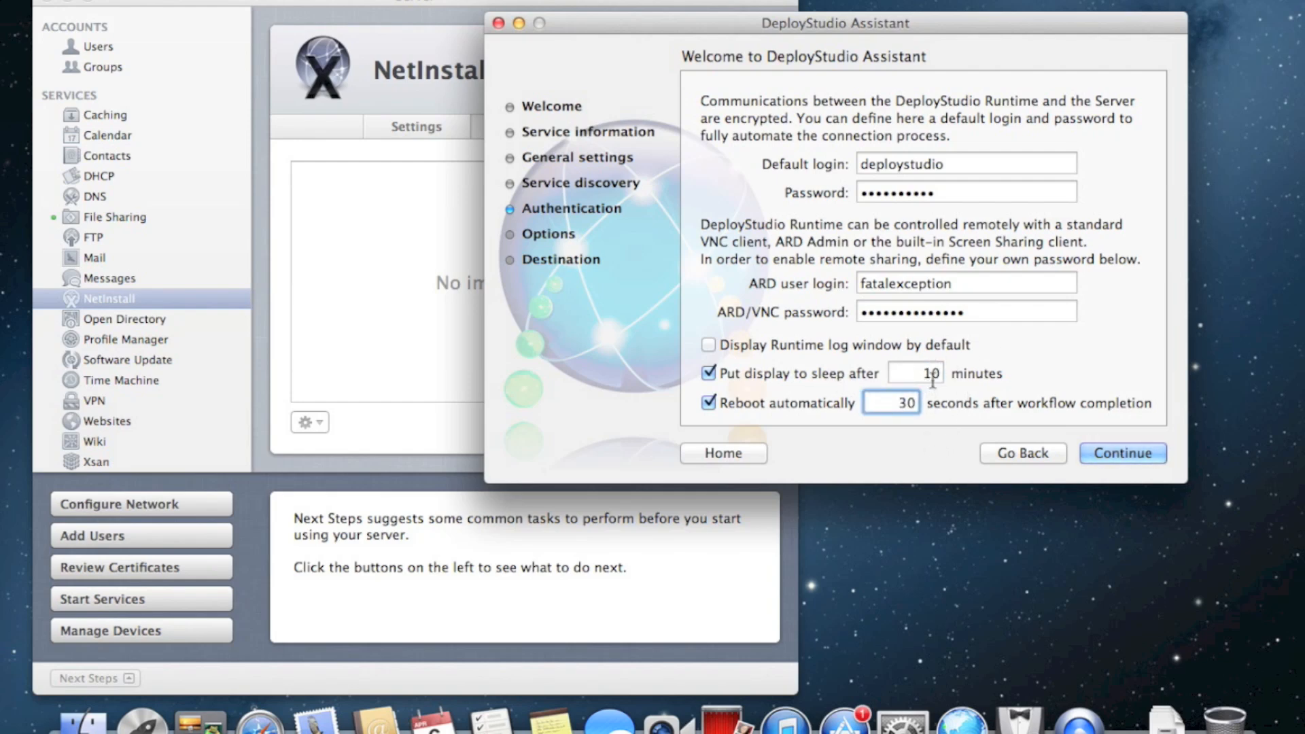
pyautogui.click(930, 377)
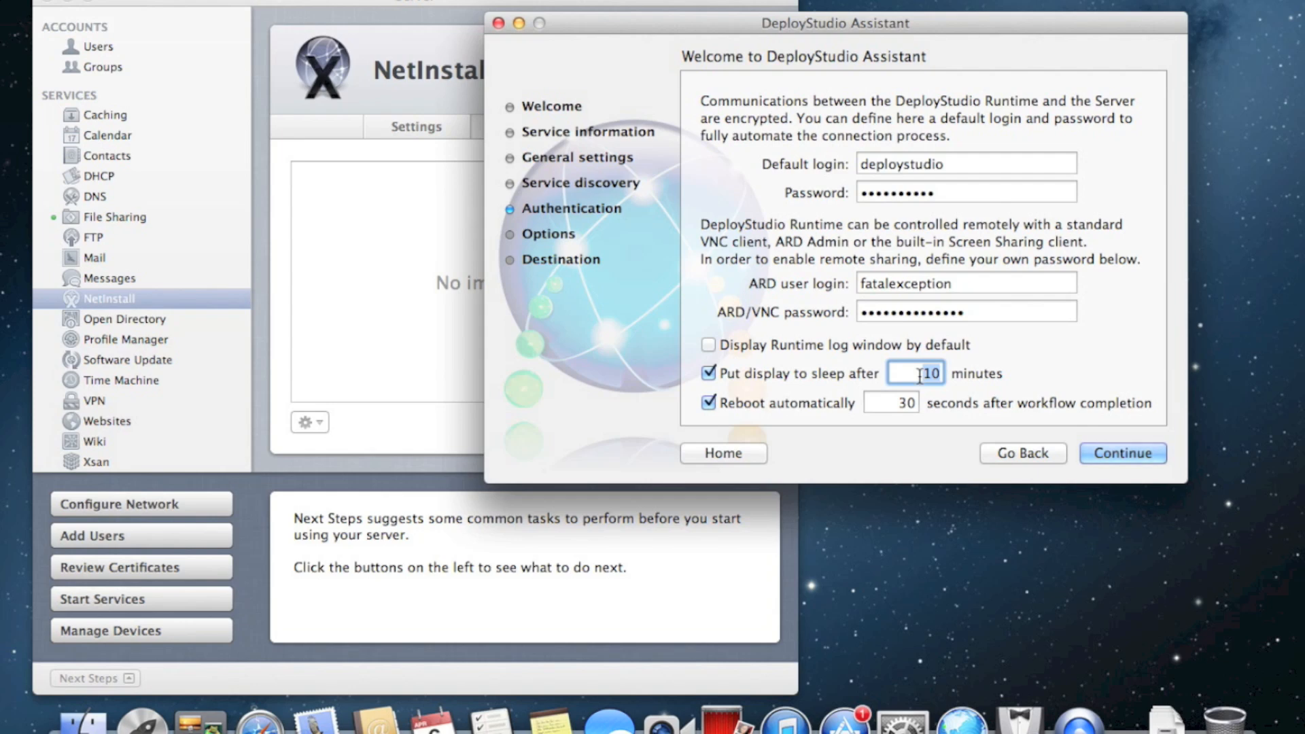
pyautogui.click(898, 402)
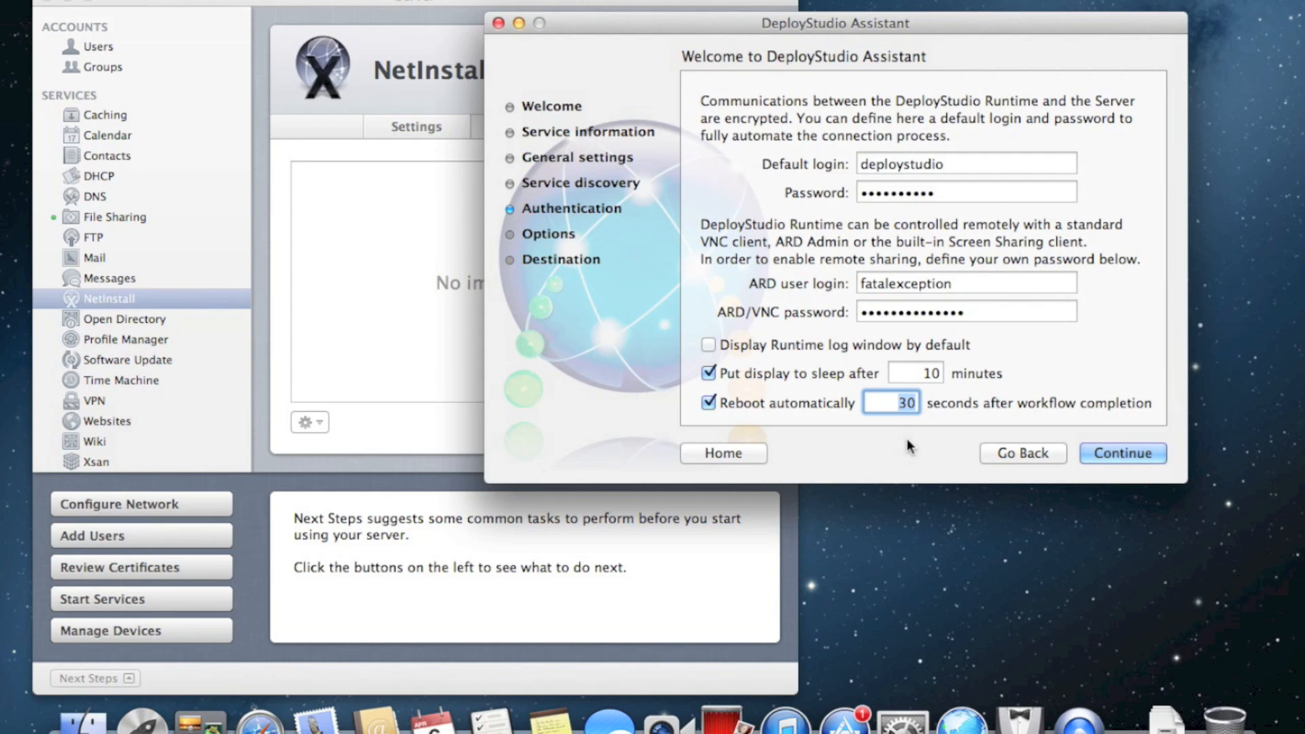
pyautogui.click(1099, 452)
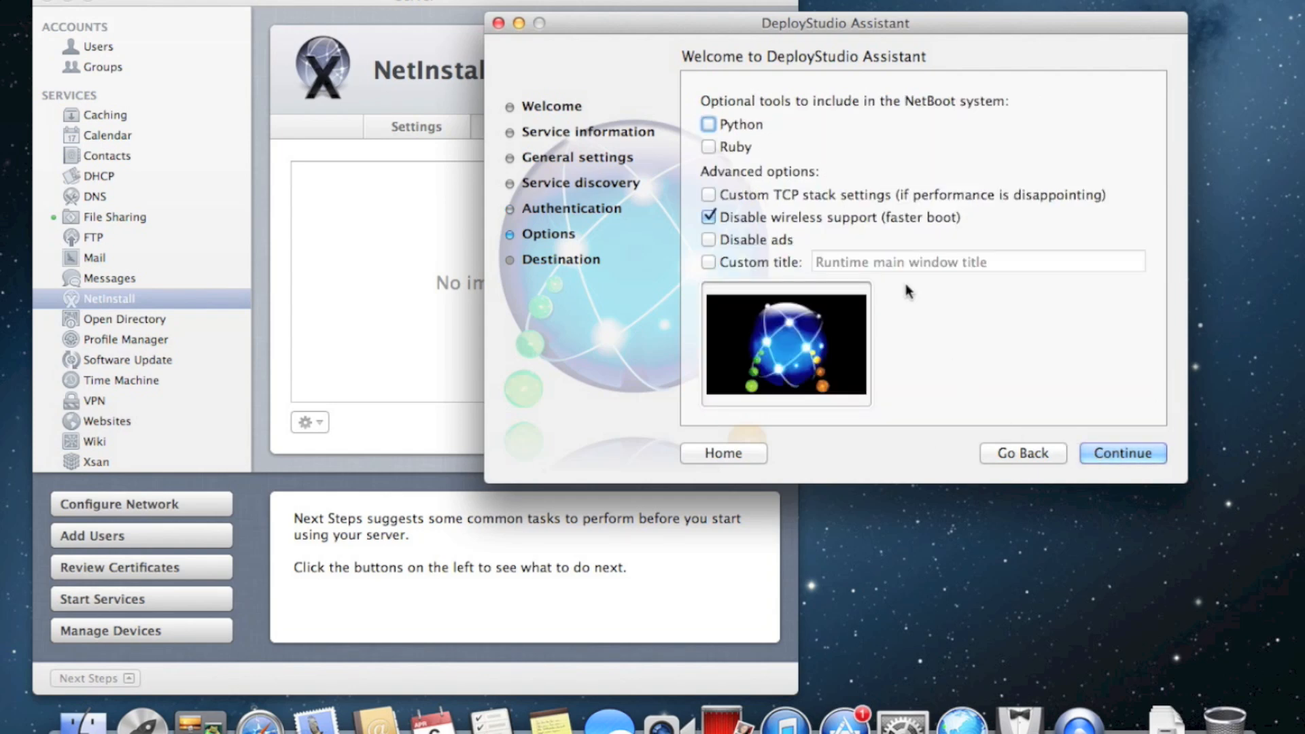
# Include Python and Ruby in the NetBoot set and disable ads, dismissing the donation prompt
pyautogui.click(740, 128)
pyautogui.click(743, 147)
pyautogui.click(723, 238)
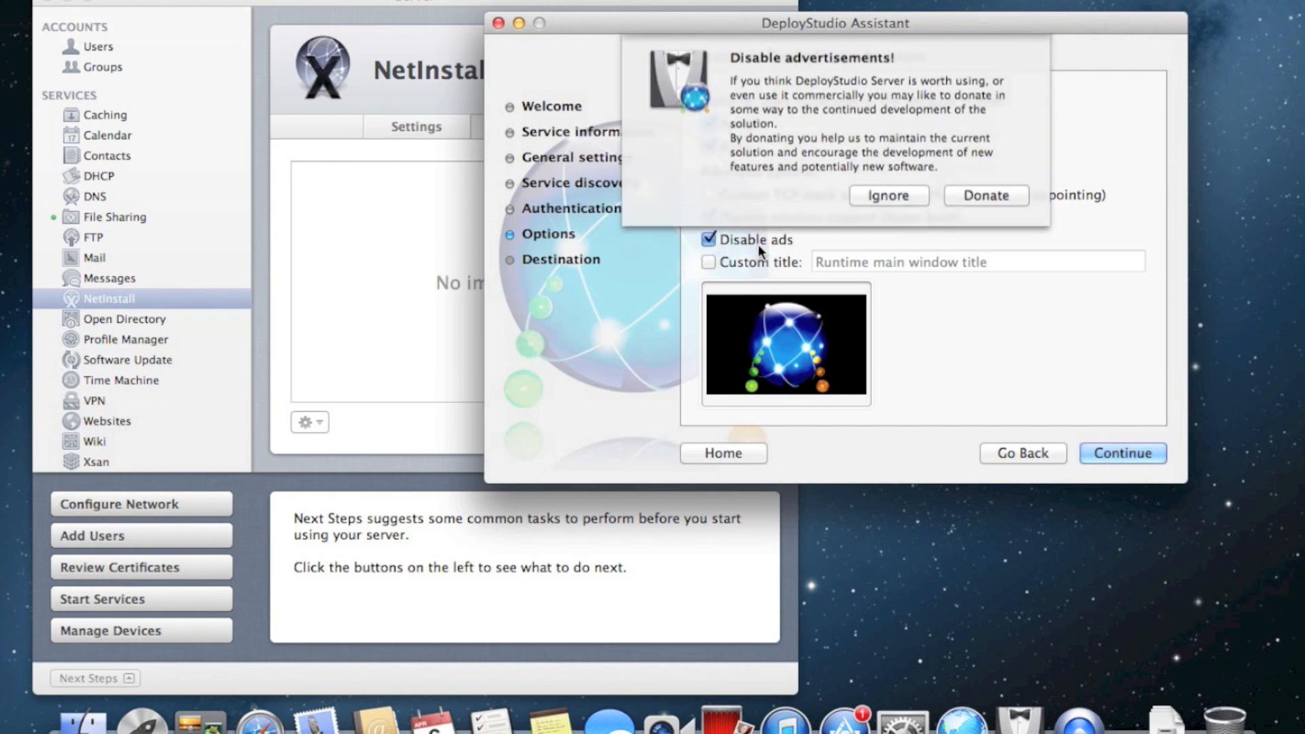
pyautogui.moveTo(872, 12); pyautogui.dragTo(825, 22)
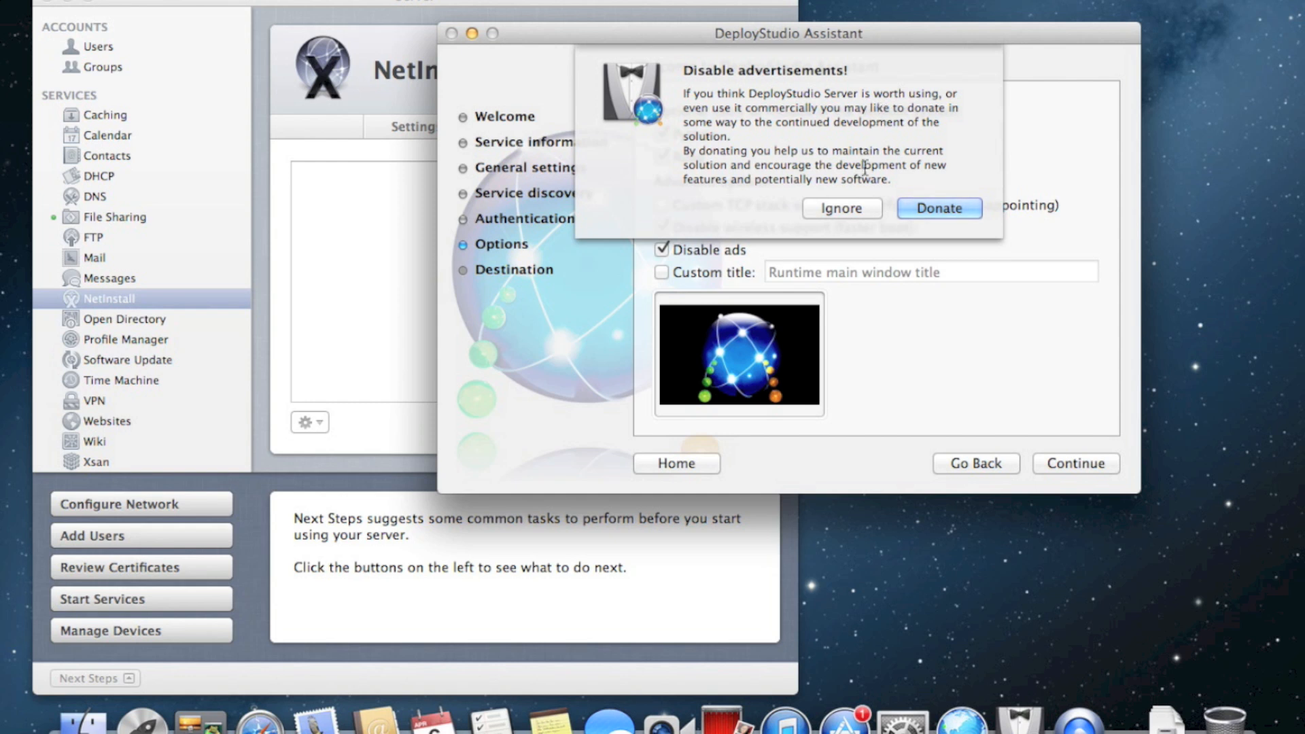
pyautogui.click(869, 208)
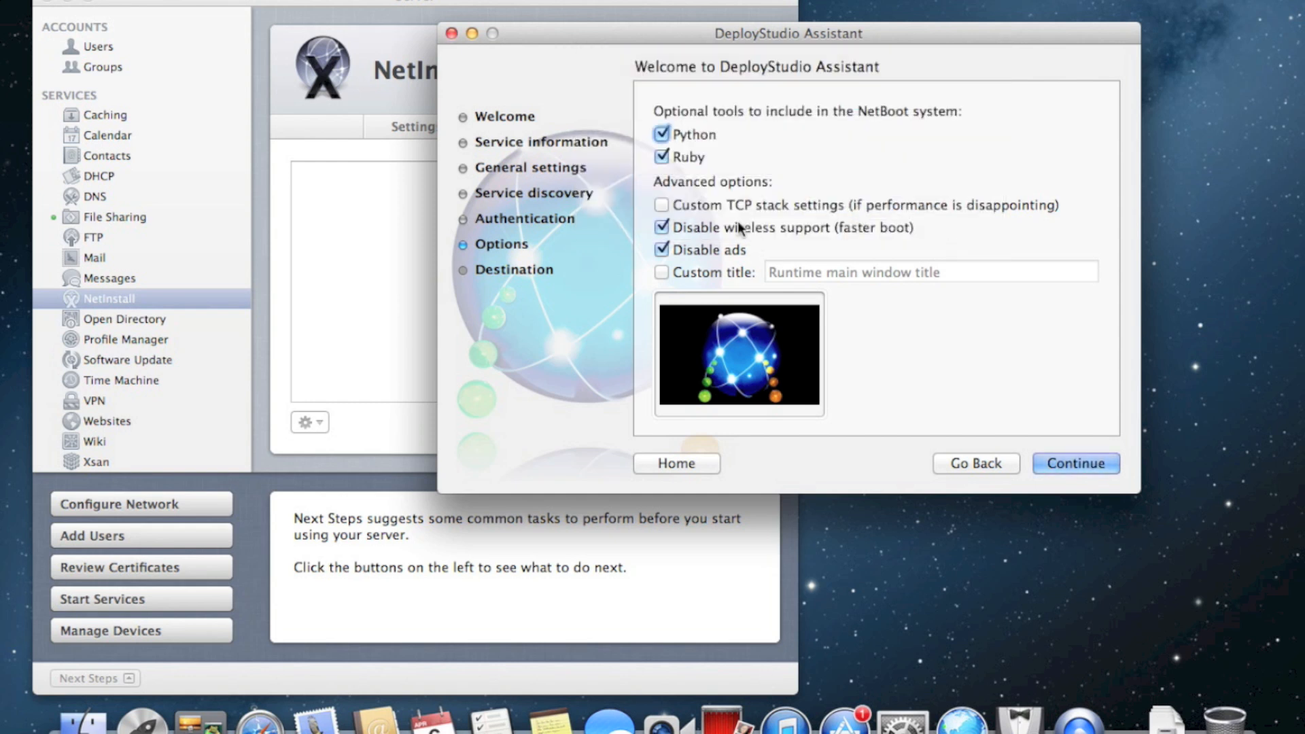
# Keep wireless support enabled and set the custom Runtime title to 'Deploystudio Tutorial Window'
pyautogui.click(830, 226)
pyautogui.click(698, 273)
pyautogui.click(776, 275)
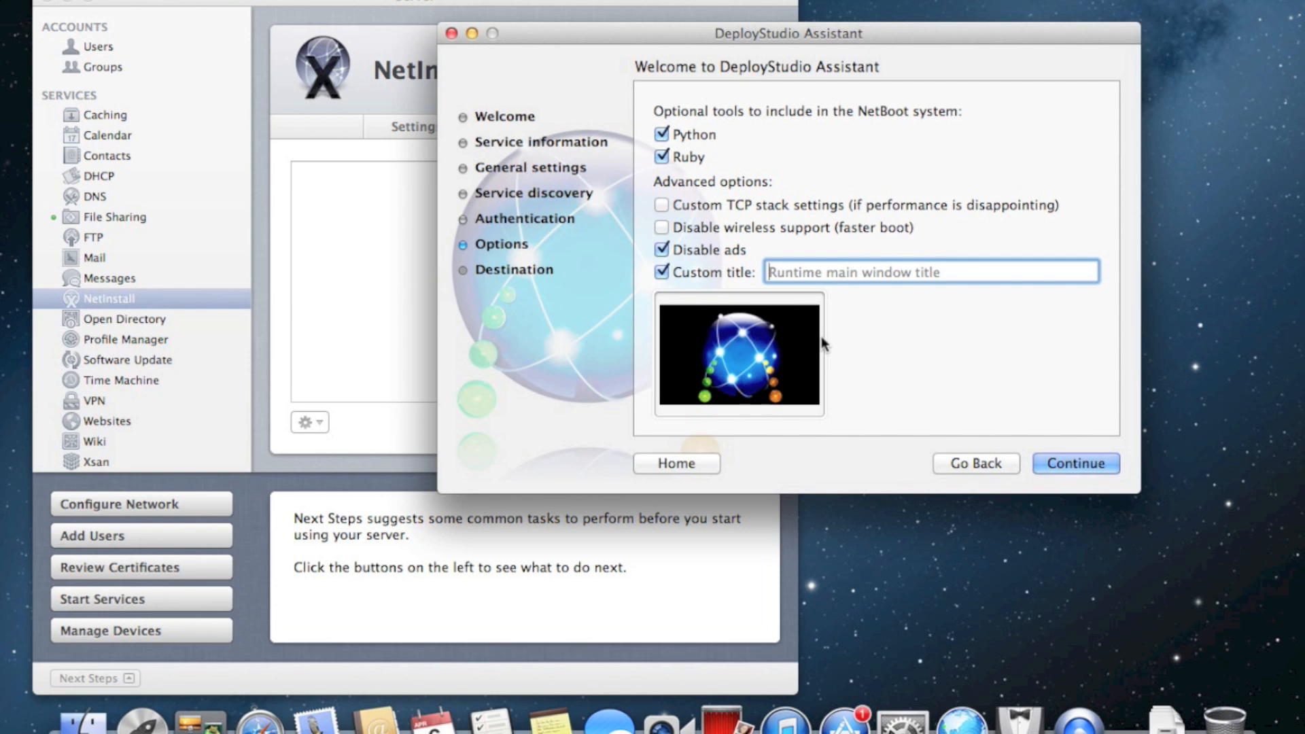
pyautogui.write('Deploystudio ')
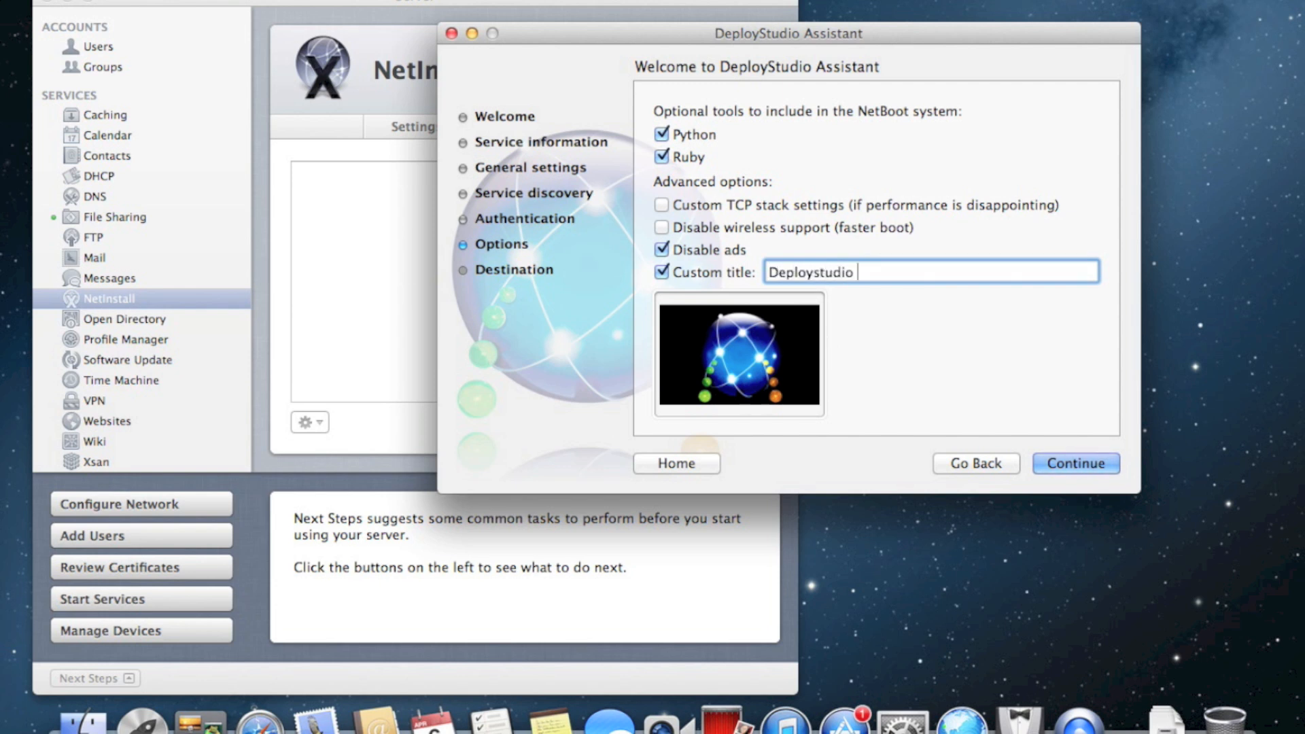
pyautogui.write('Tutorial Window')
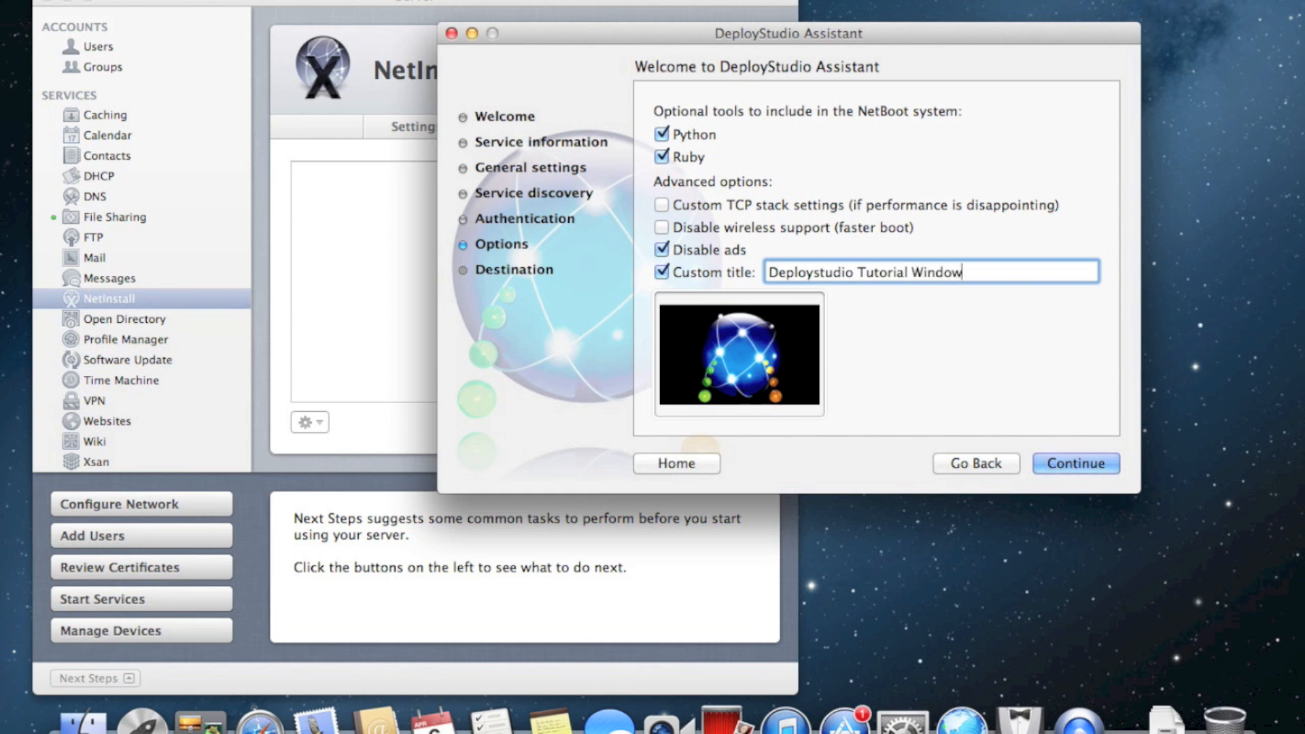
pyautogui.click(1198, 197)
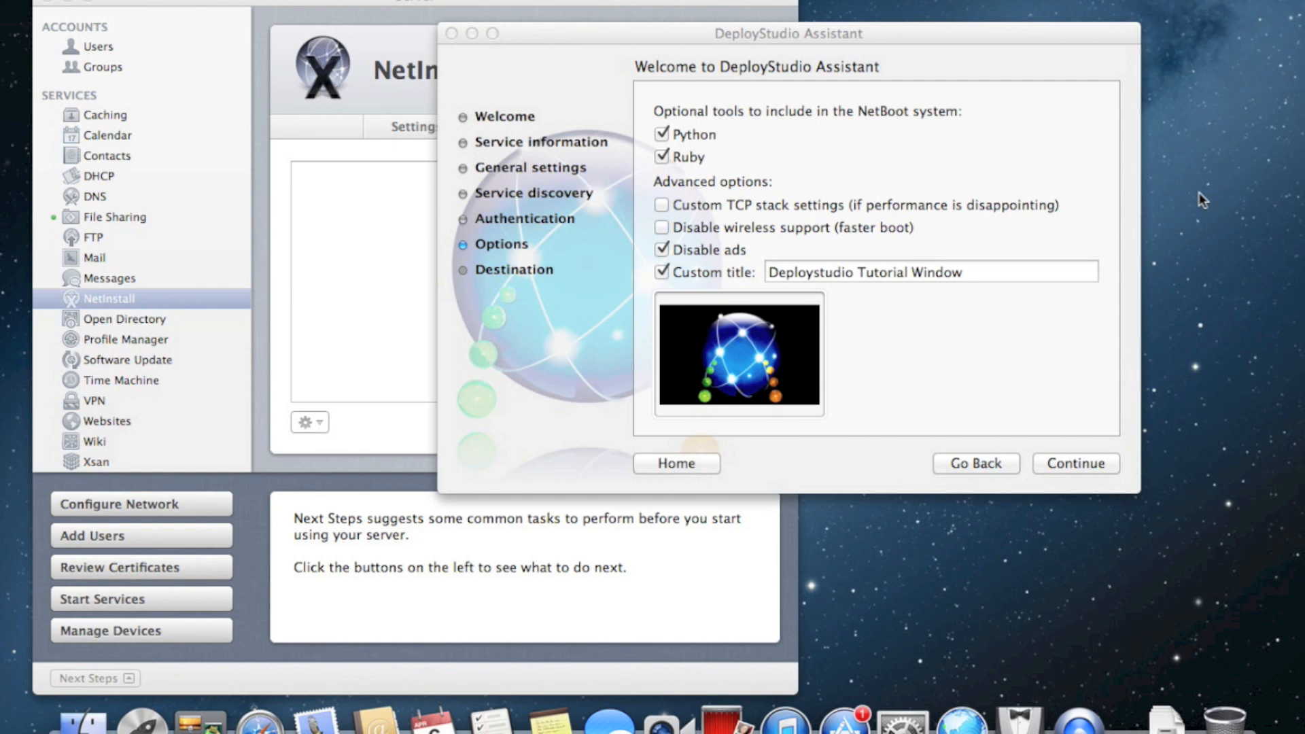
# Open a new Finder window at /Library/Desktop Pictures
pyautogui.press('super+n')
pyautogui.keyDown('super'); pyautogui.click(903, 108); pyautogui.keyUp('super')
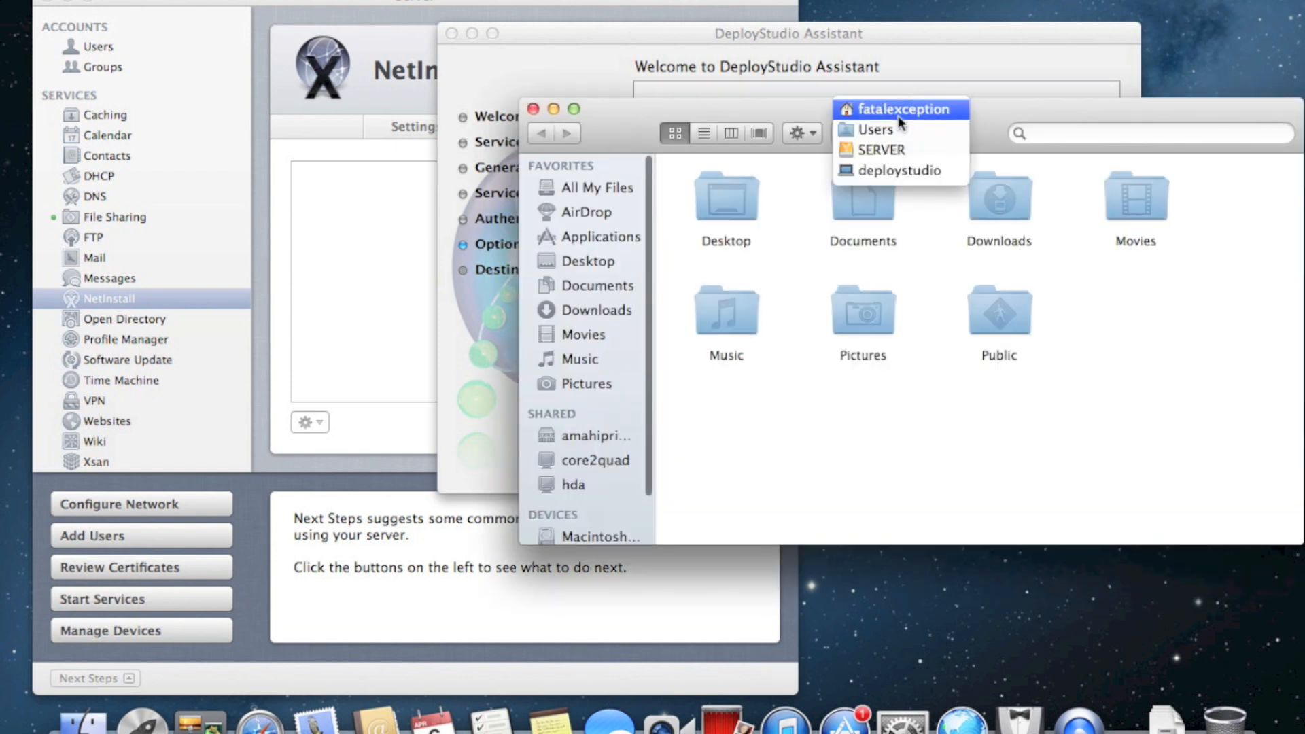
pyautogui.click(901, 148)
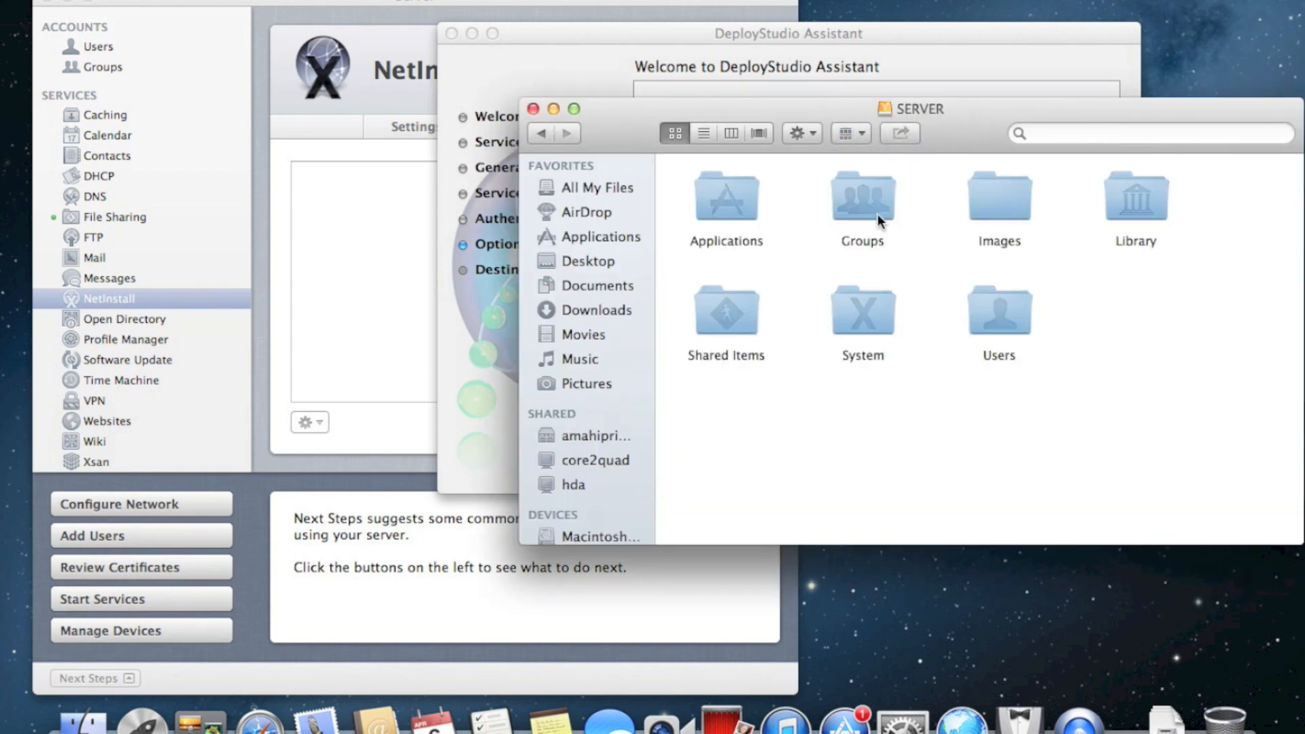
pyautogui.click(266, 0)
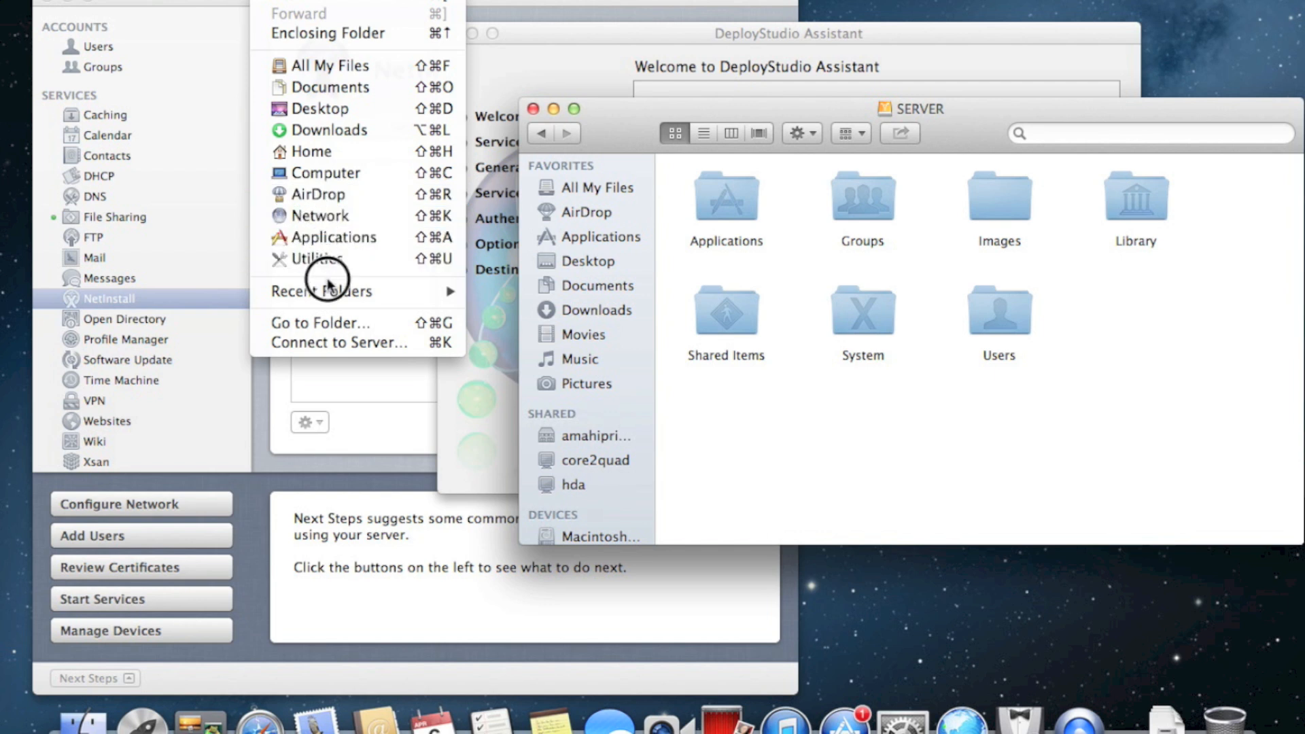
pyautogui.click(401, 323)
pyautogui.write('/Library')
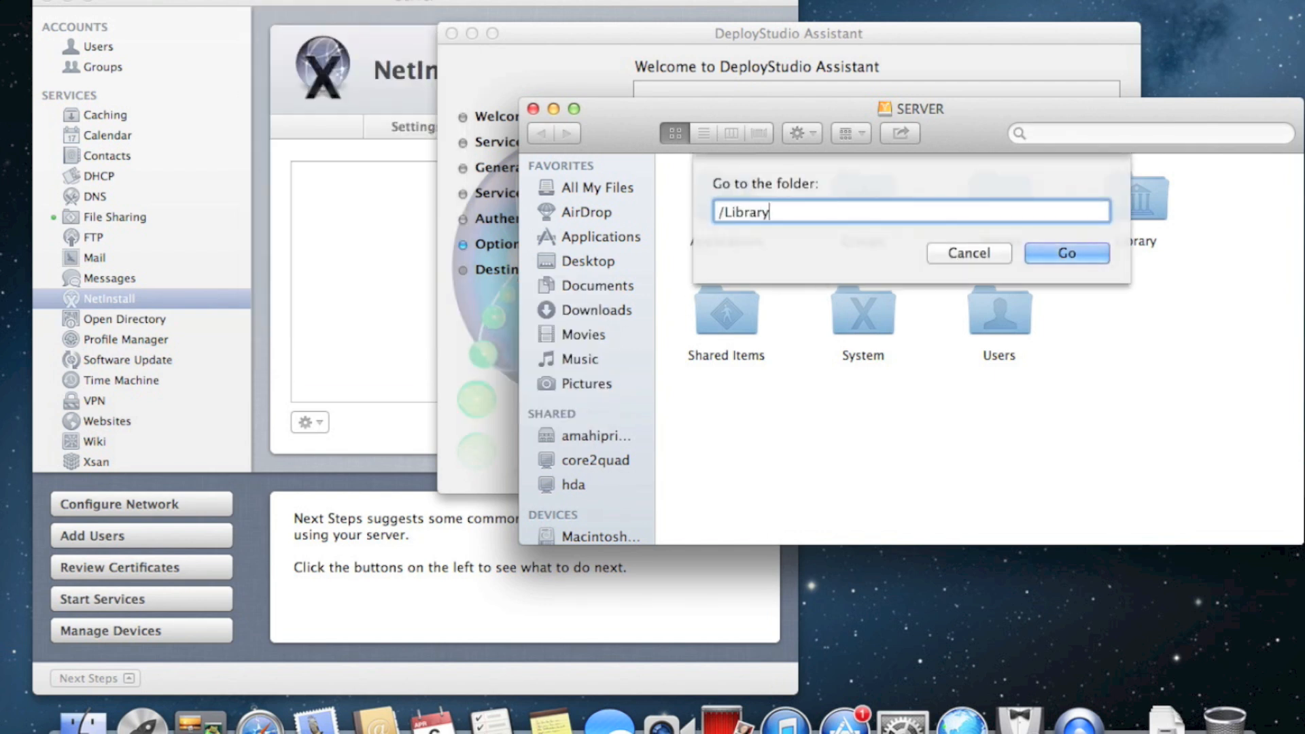
pyautogui.press('Return')
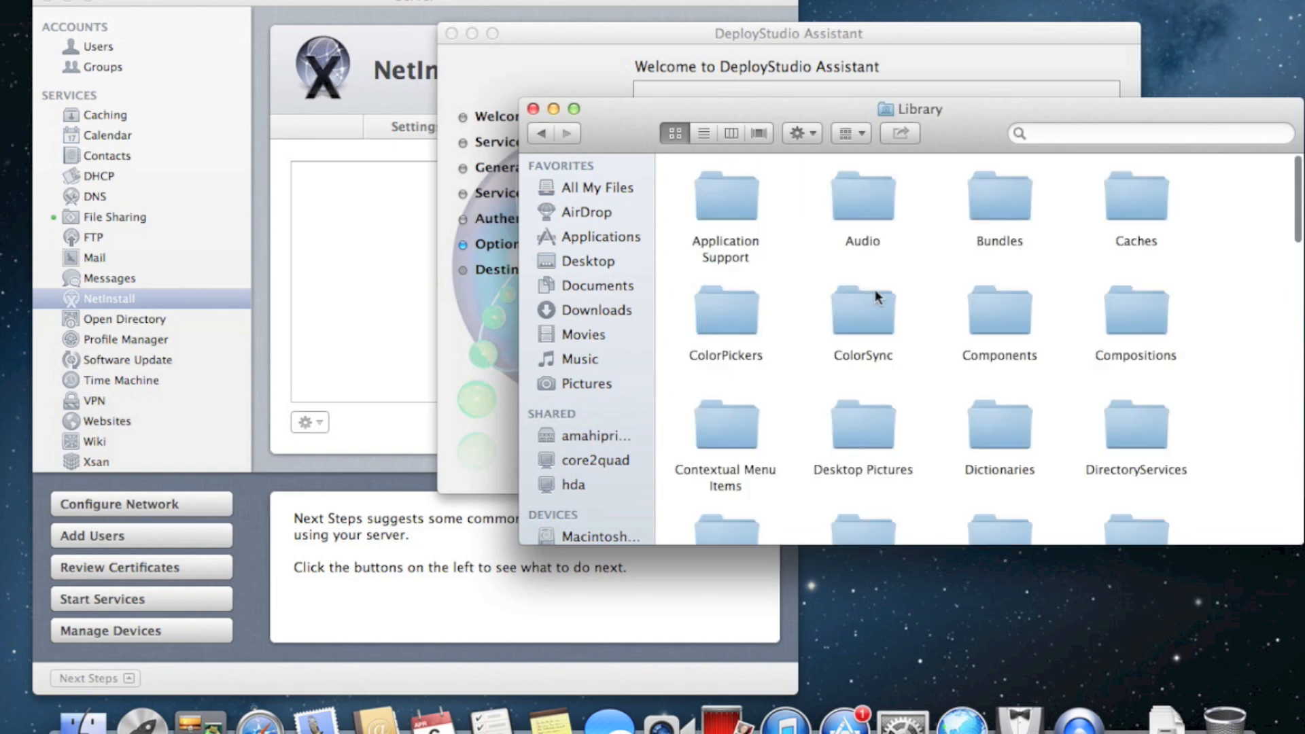
pyautogui.press('d')
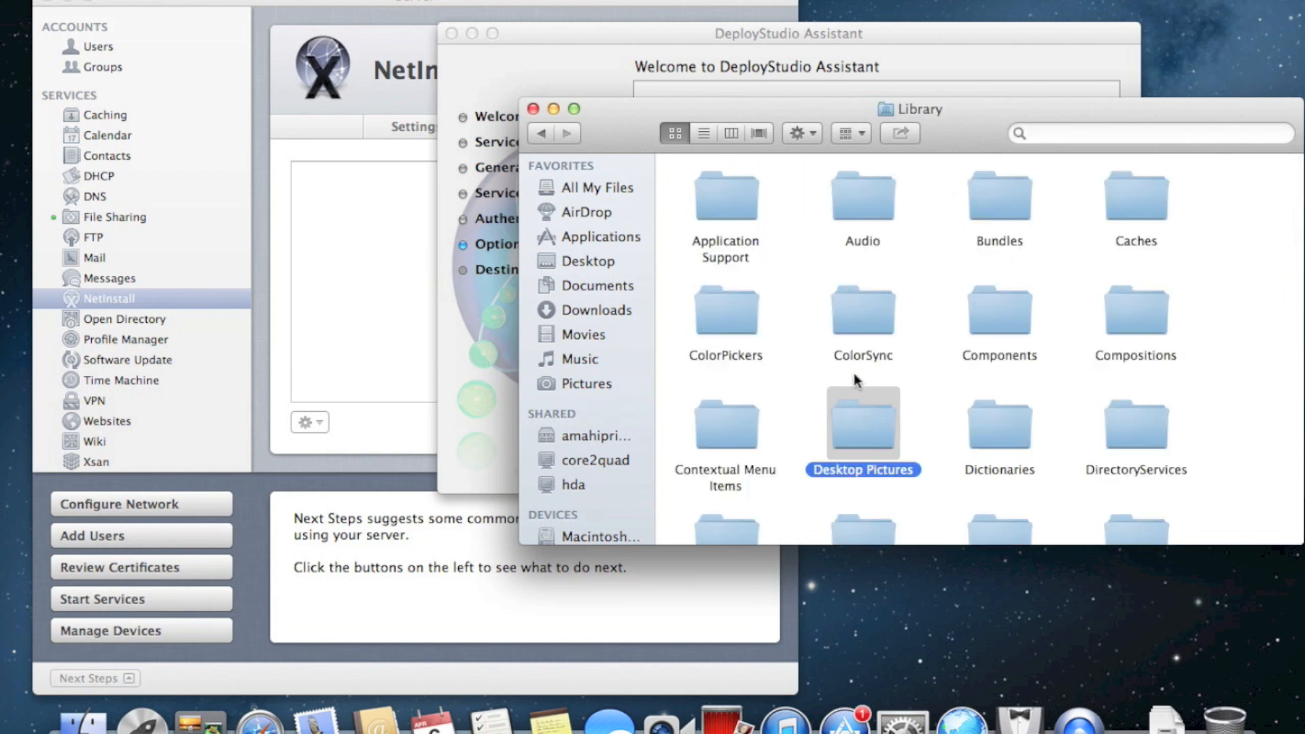
pyautogui.doubleClick(851, 422)
# Drag Earth and Moon.jpg into the assistant's Runtime picture well and close the pictures window
pyautogui.moveTo(1050, 108); pyautogui.dragTo(759, 317)
pyautogui.moveTo(674, 328); pyautogui.dragTo(345, 146)
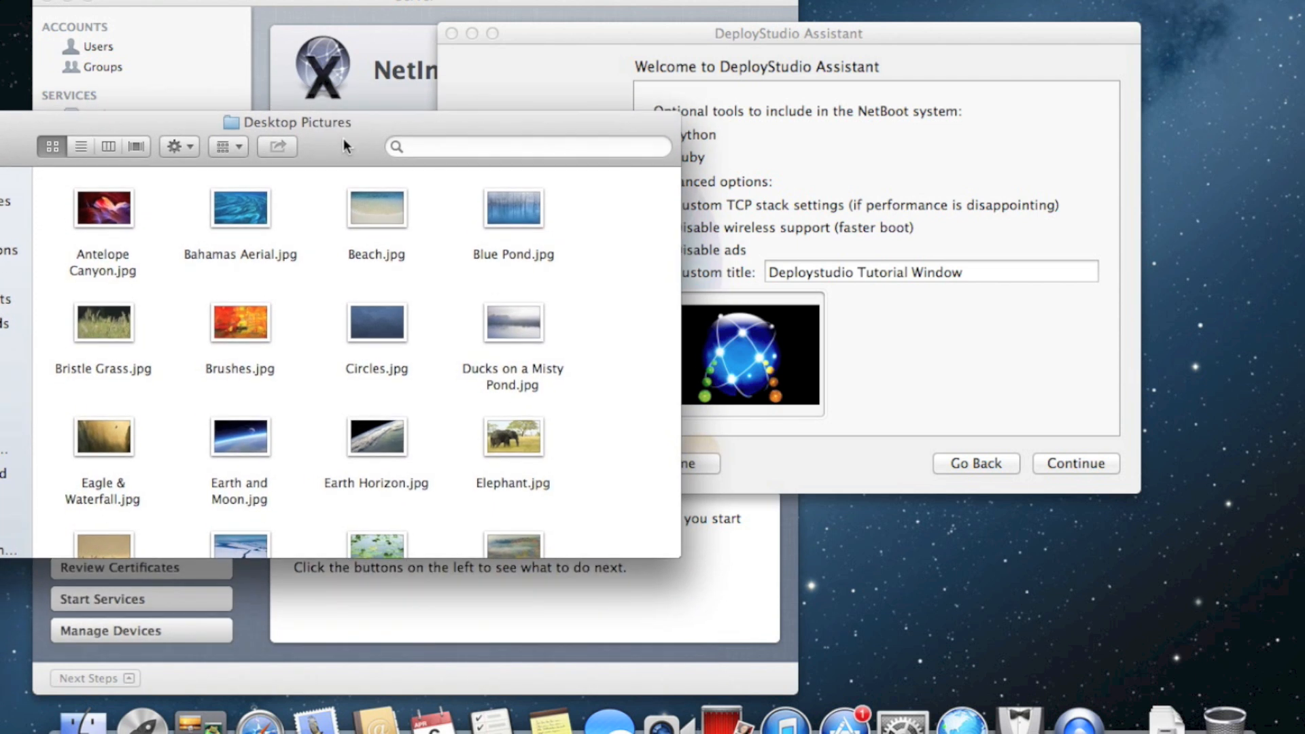
pyautogui.moveTo(124, 214); pyautogui.dragTo(790, 348)
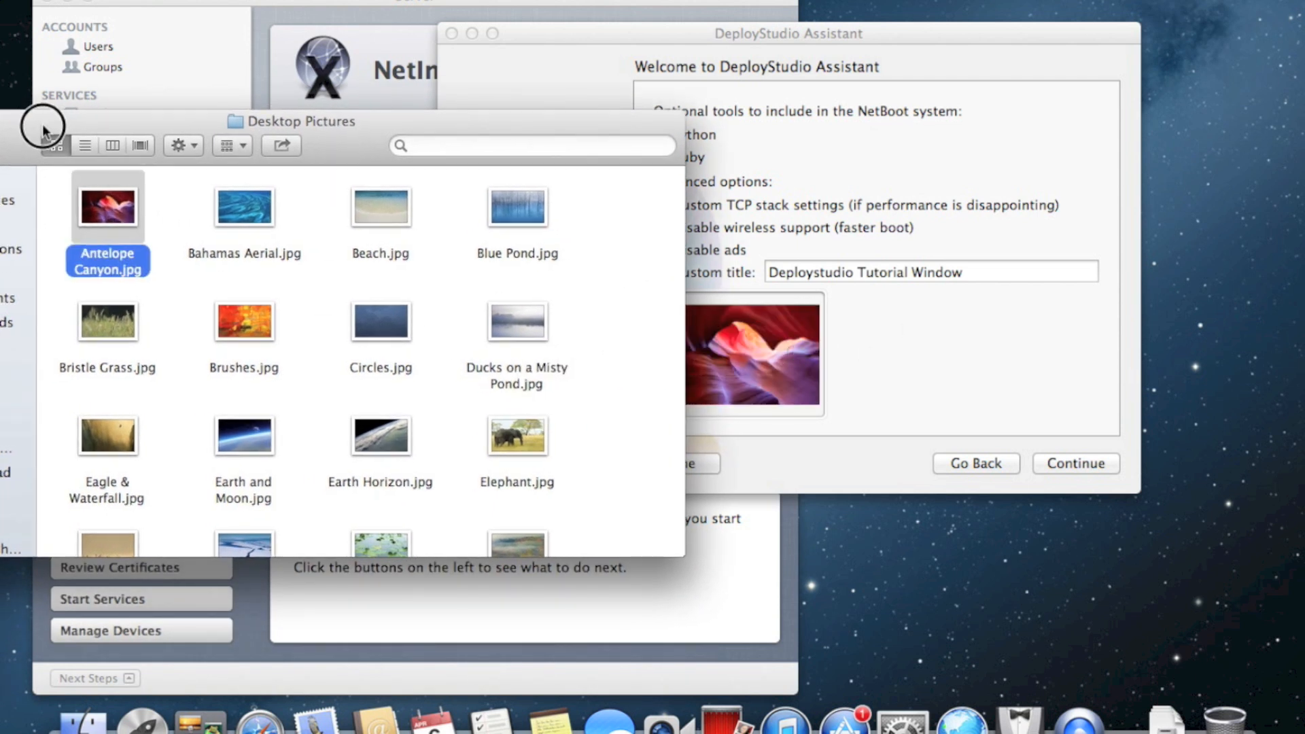
pyautogui.moveTo(35, 122); pyautogui.dragTo(10, 121)
pyautogui.moveTo(501, 425); pyautogui.dragTo(669, 397)
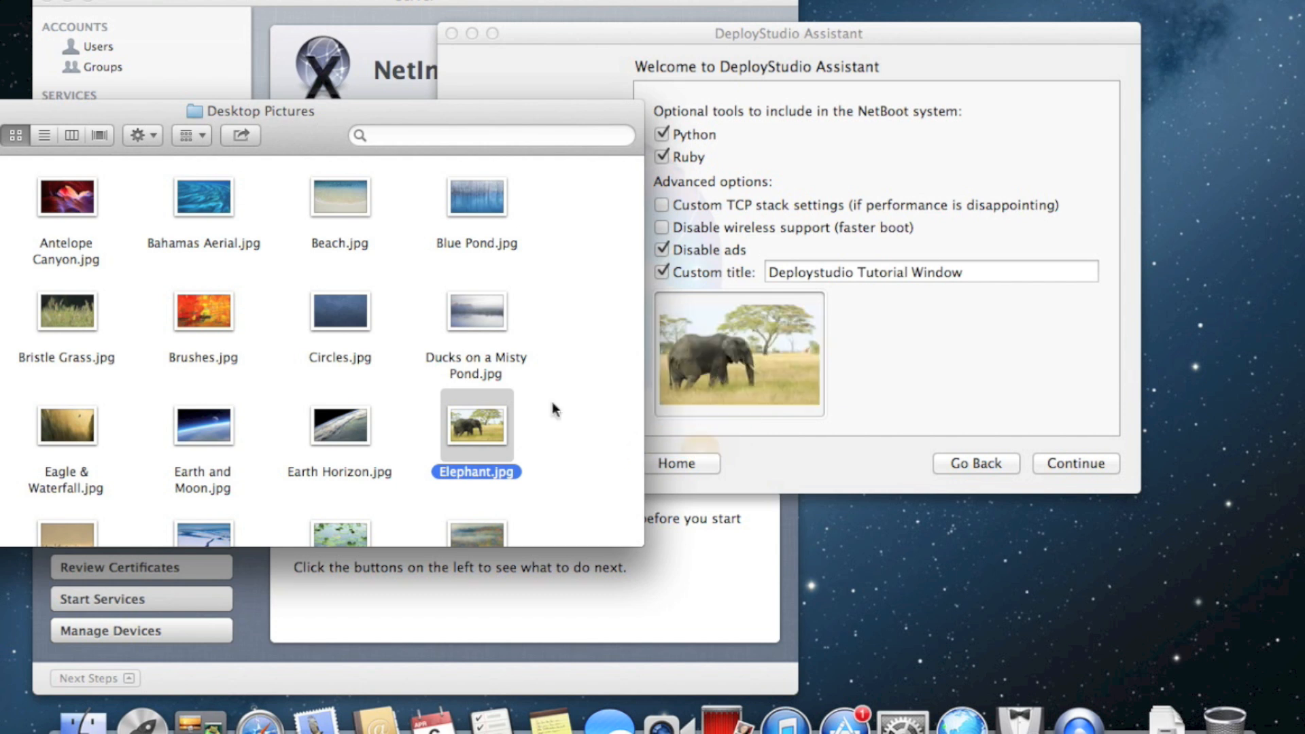
pyautogui.moveTo(204, 425); pyautogui.dragTo(707, 391)
pyautogui.press('super+w')
pyautogui.click(894, 325)
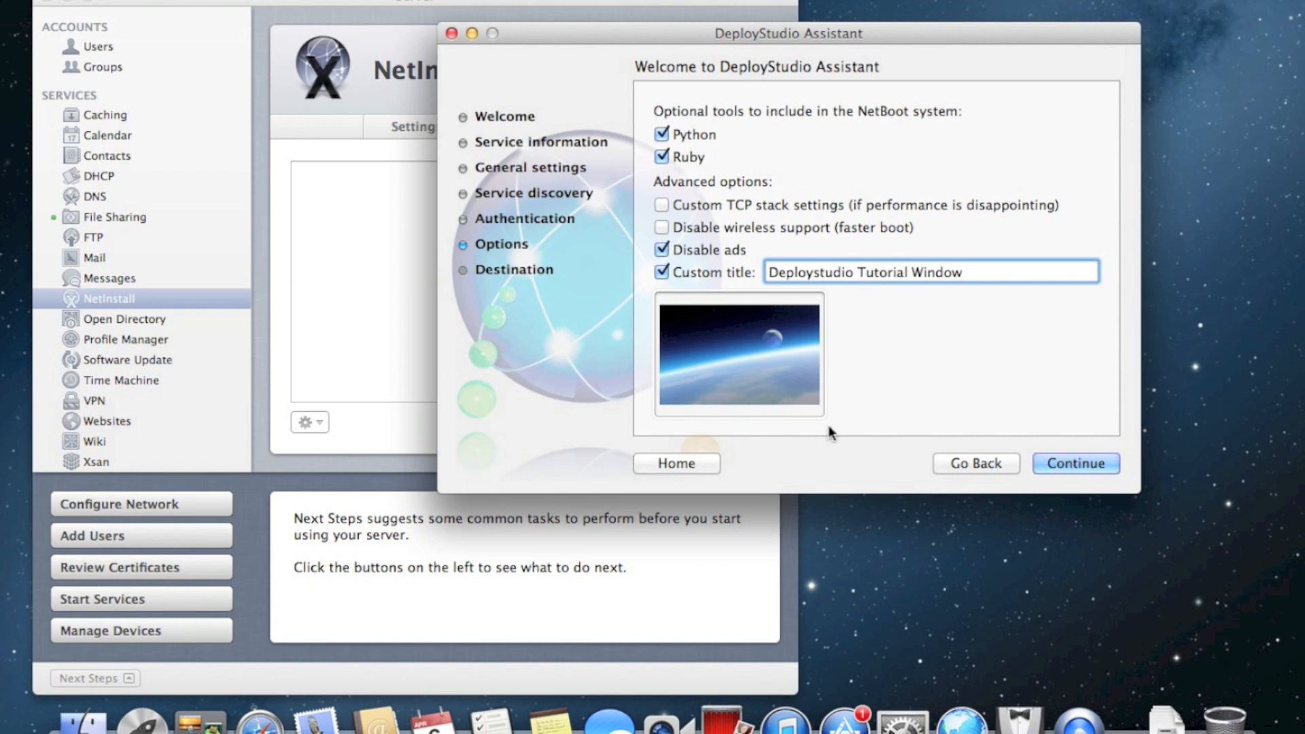
# Go to the Destination page and move the stray Messages window out of the way
pyautogui.click(1059, 453)
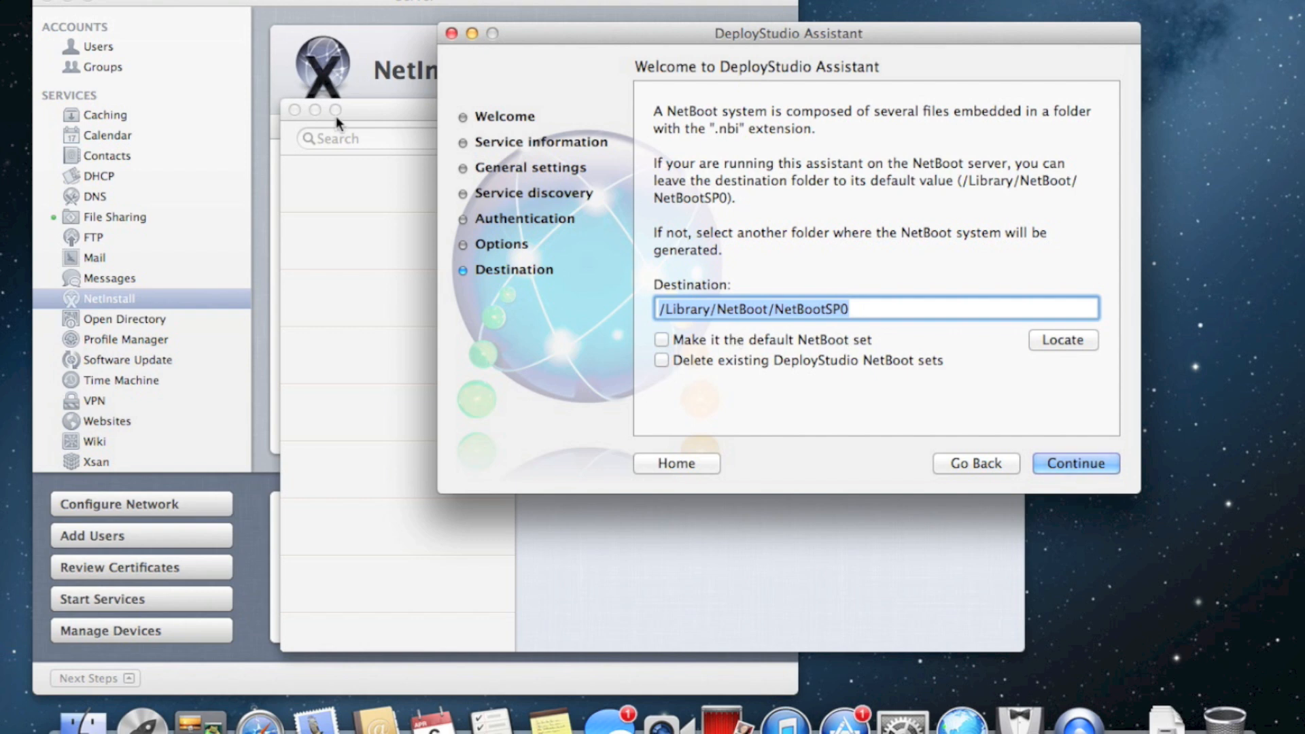
pyautogui.click(394, 113)
pyautogui.moveTo(529, 108); pyautogui.dragTo(369, 686)
pyautogui.click(823, 163)
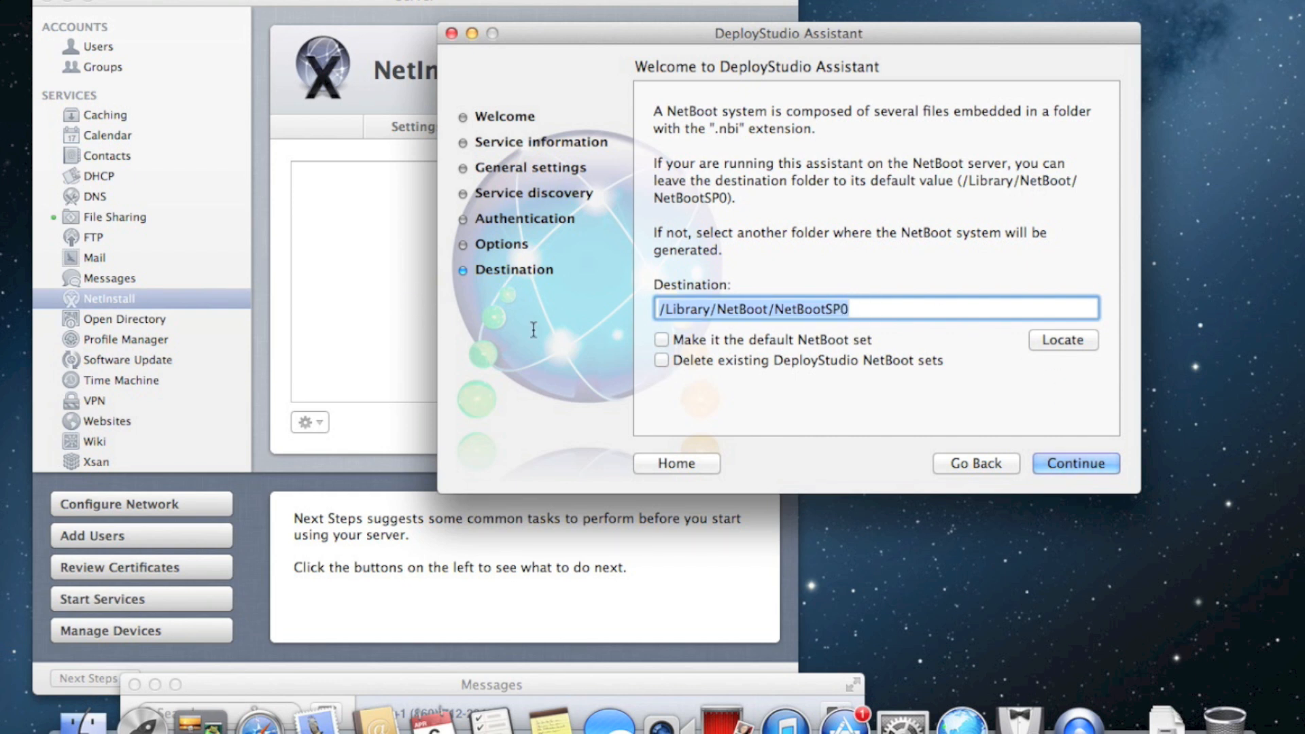
# Replace the destination path with the user's Desktop folder and start creating the NetBoot set
pyautogui.press('Return')
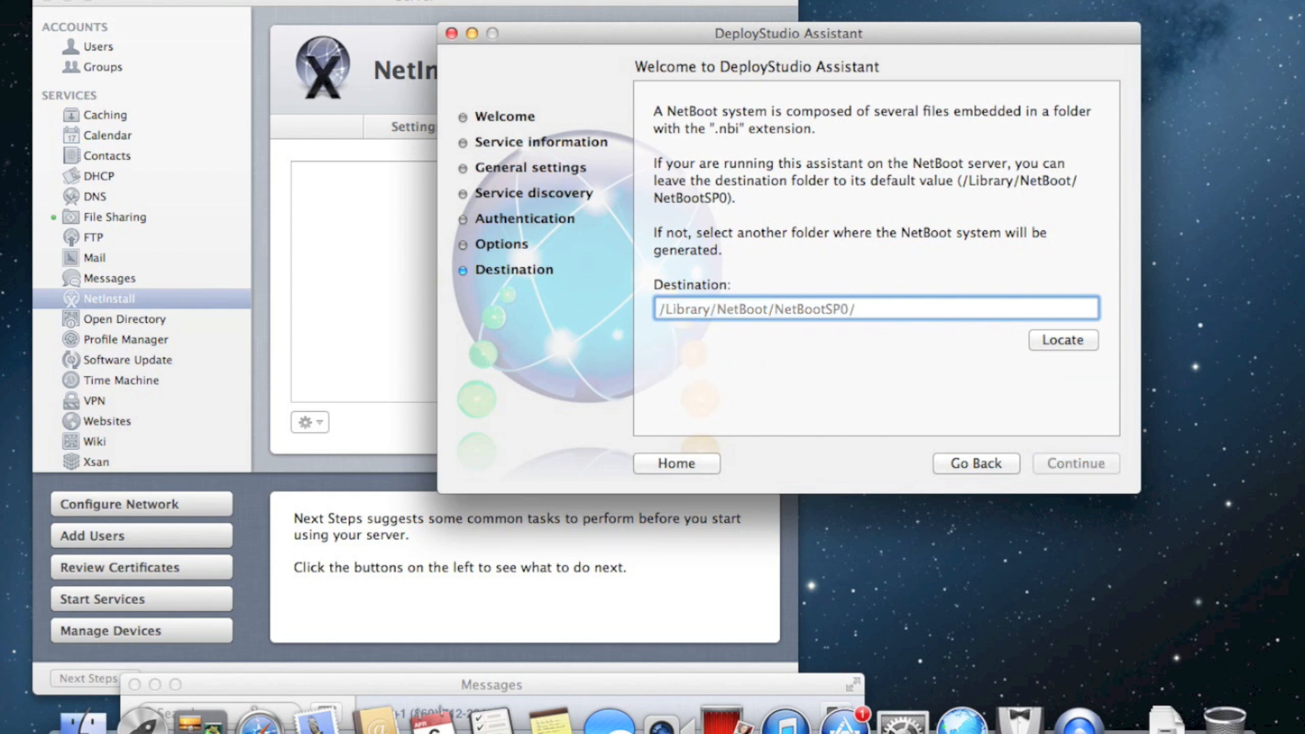
pyautogui.write('/U')
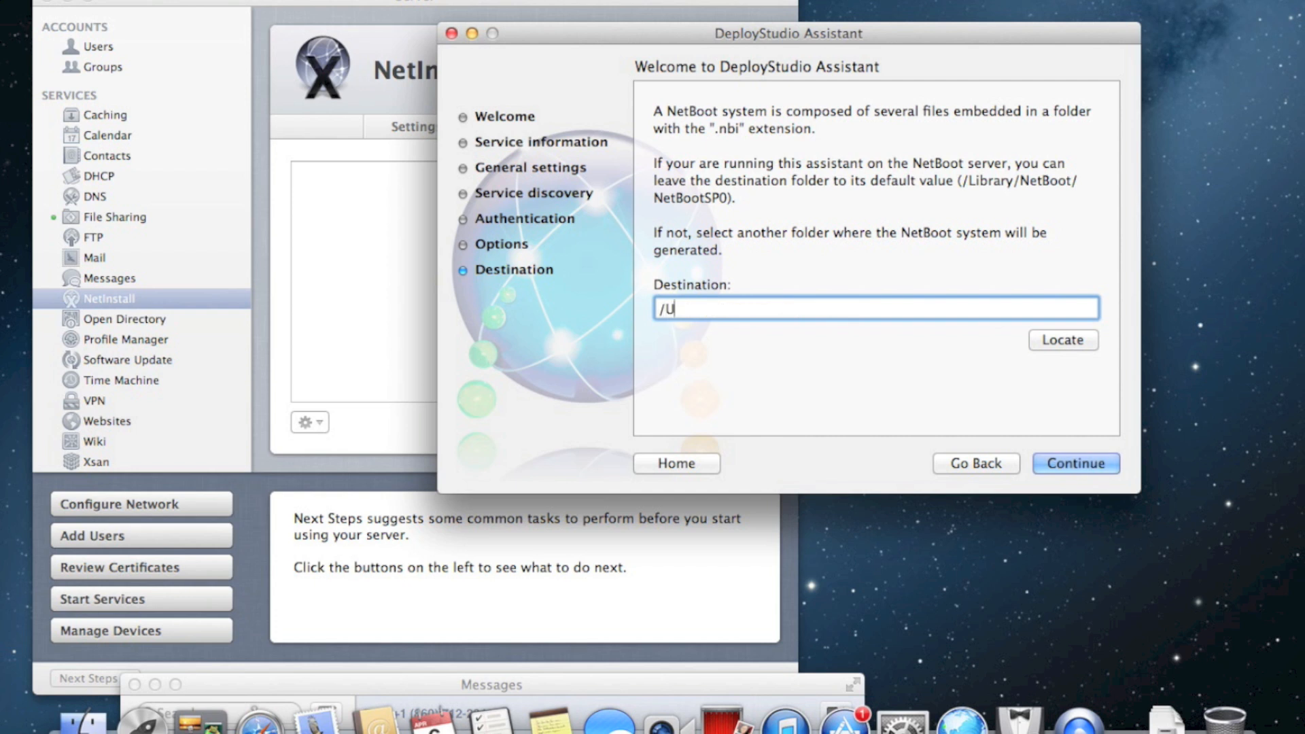
pyautogui.write('sers/fata')
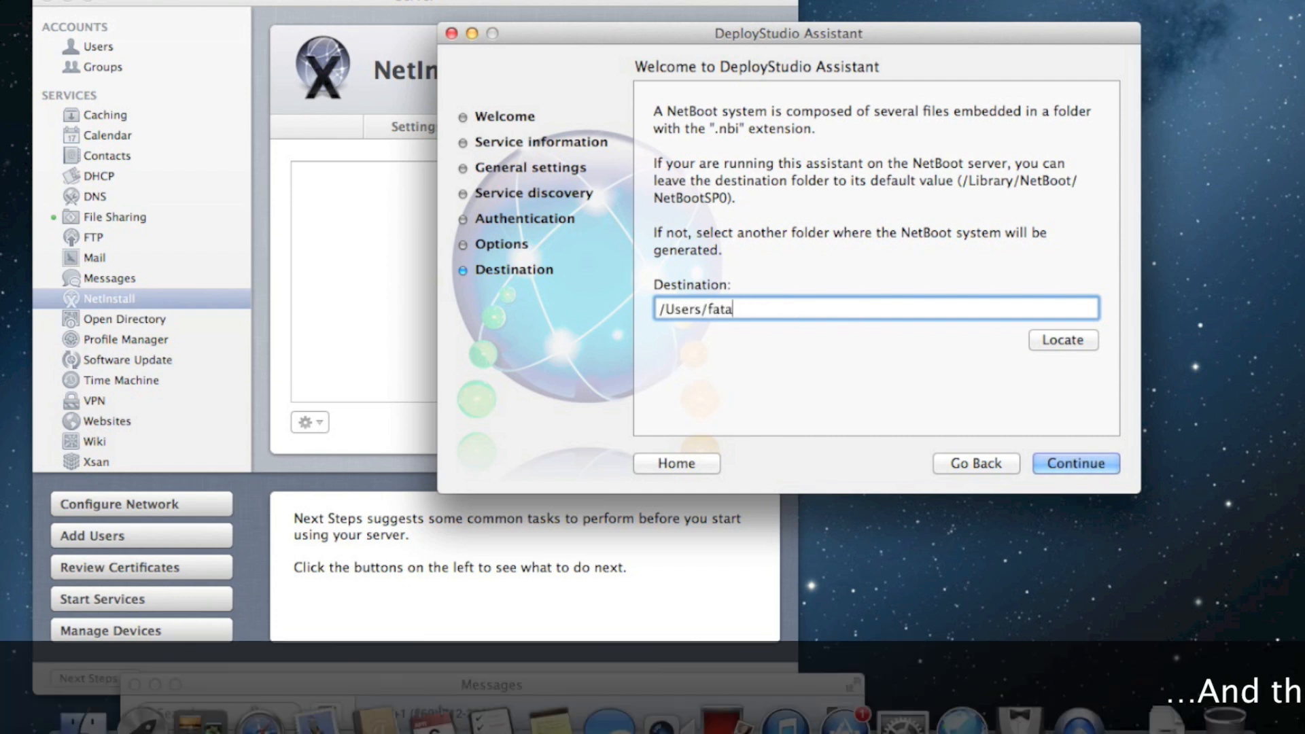
pyautogui.write('lexcepion/Deskop')
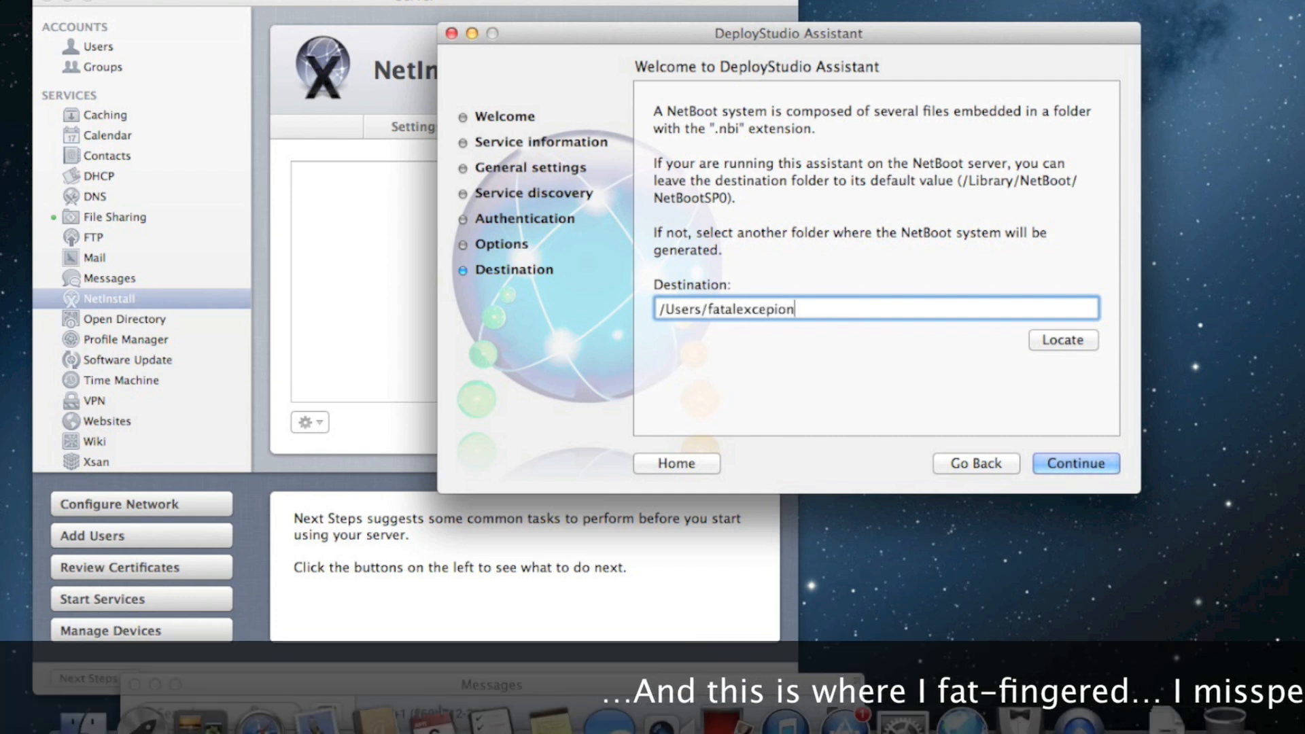
pyautogui.press('BackSpace')
pyautogui.press('BackSpace')
pyautogui.write('top')
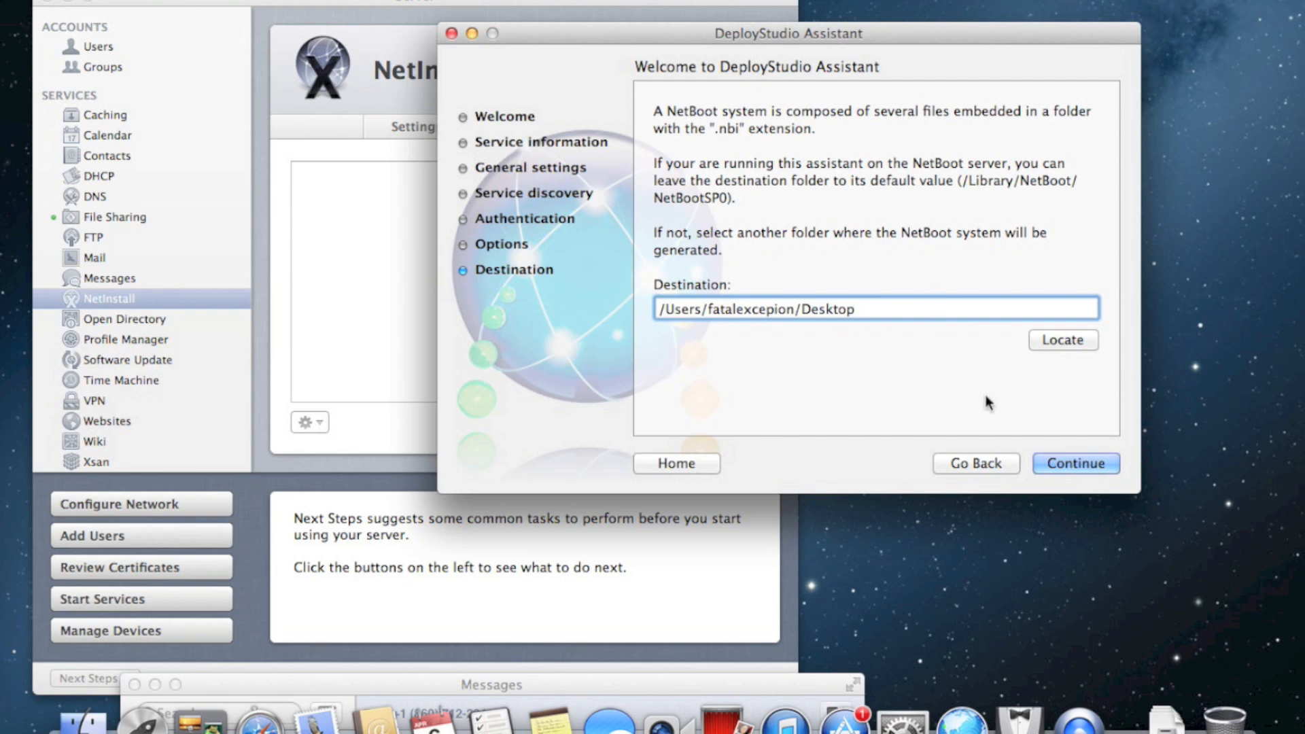
pyautogui.click(1076, 463)
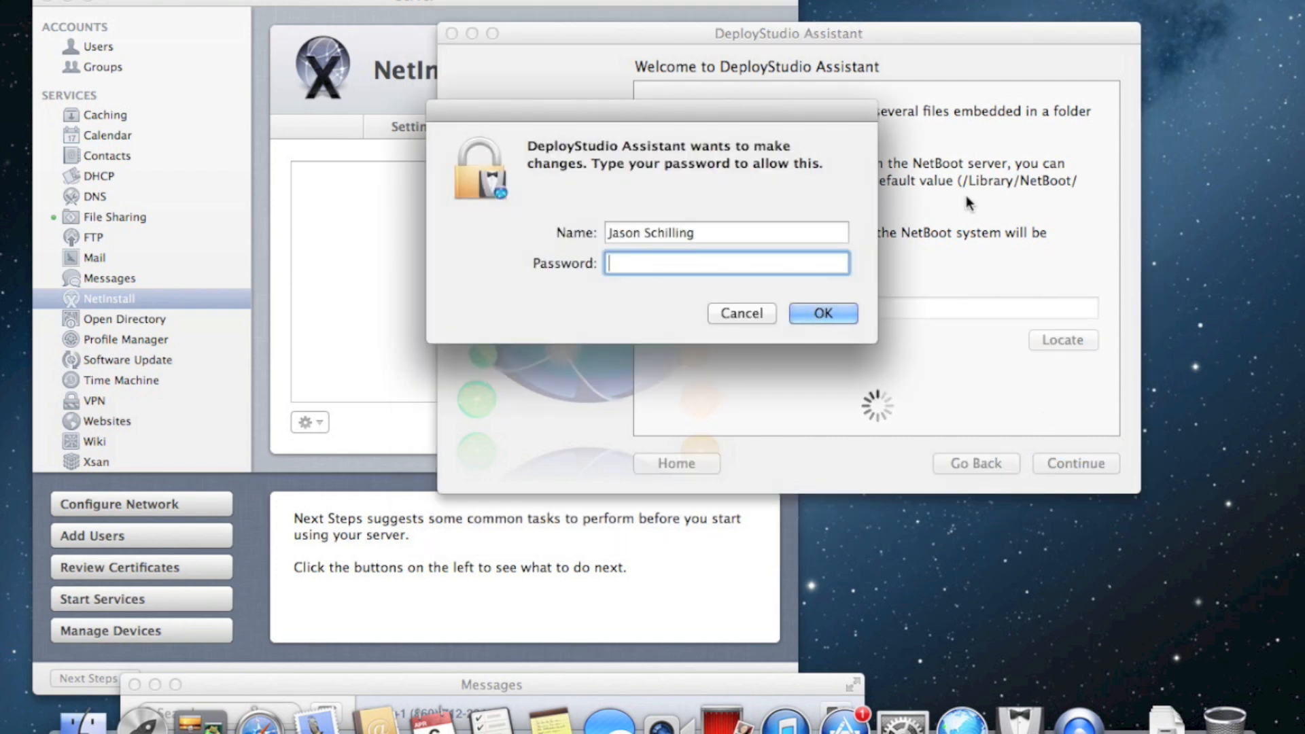
# Authorize with the administrator password, acknowledge the 'NetBoot set created' message, and minimize the assistant
pyautogui.write('••••••••••••••')
pyautogui.press('Return')
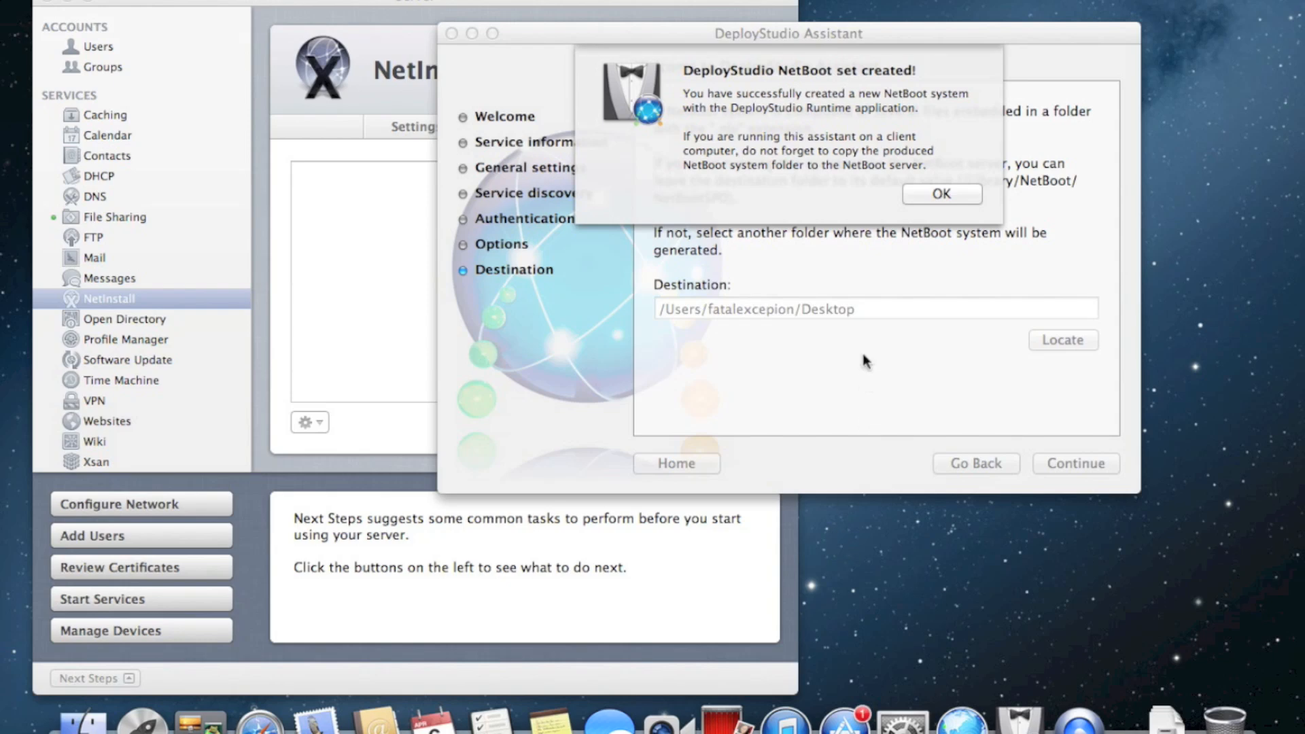
pyautogui.click(839, 89)
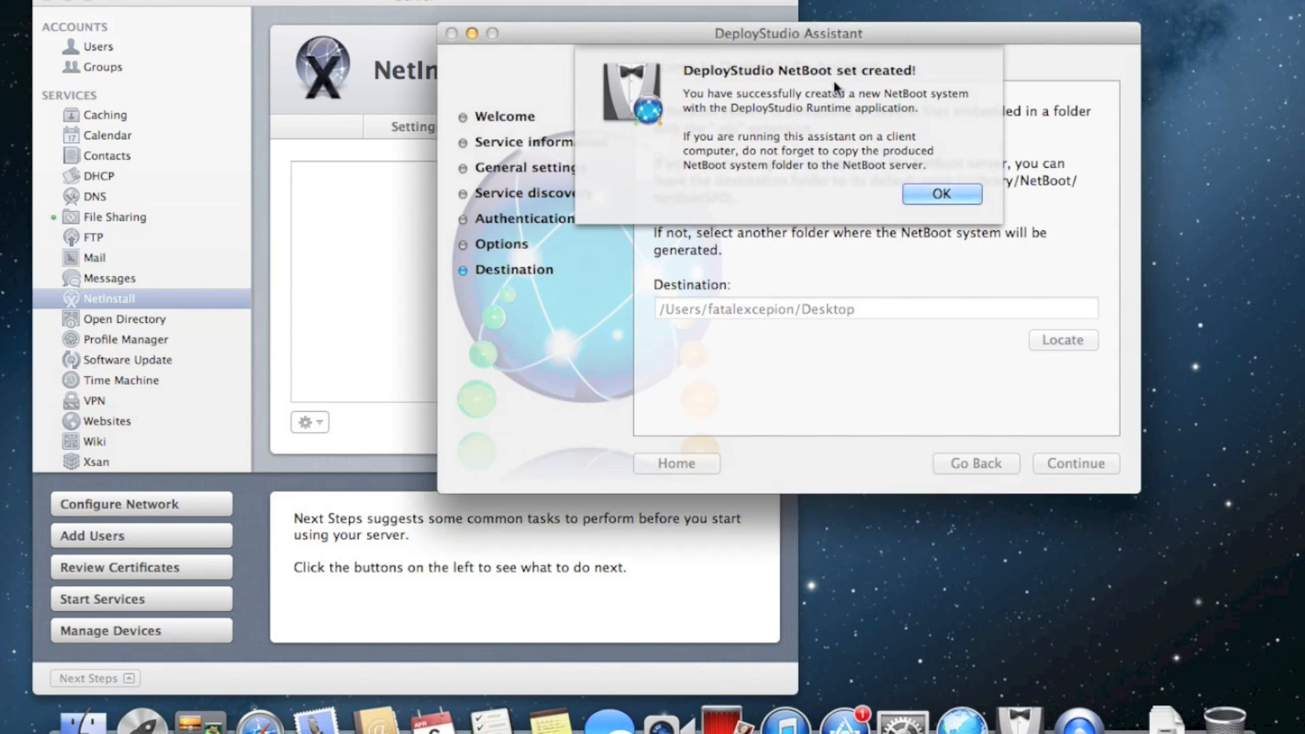
pyautogui.click(933, 190)
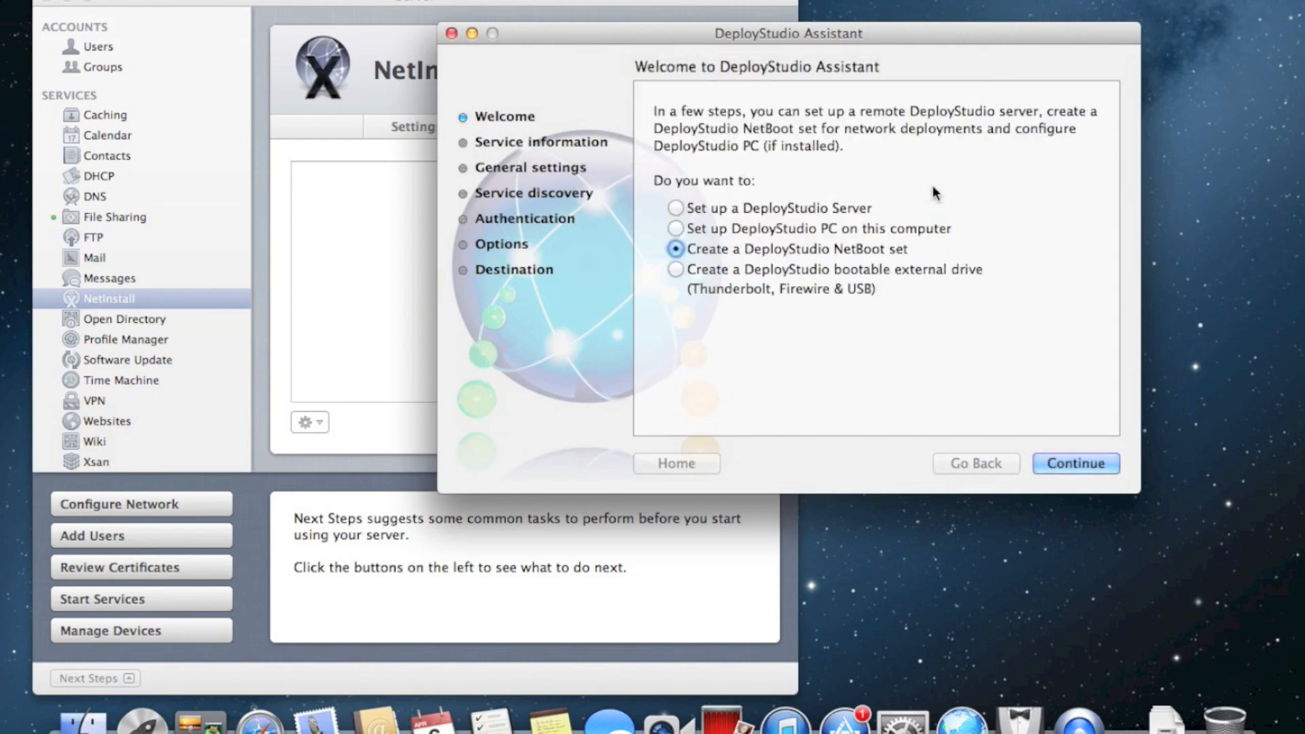
pyautogui.click(473, 34)
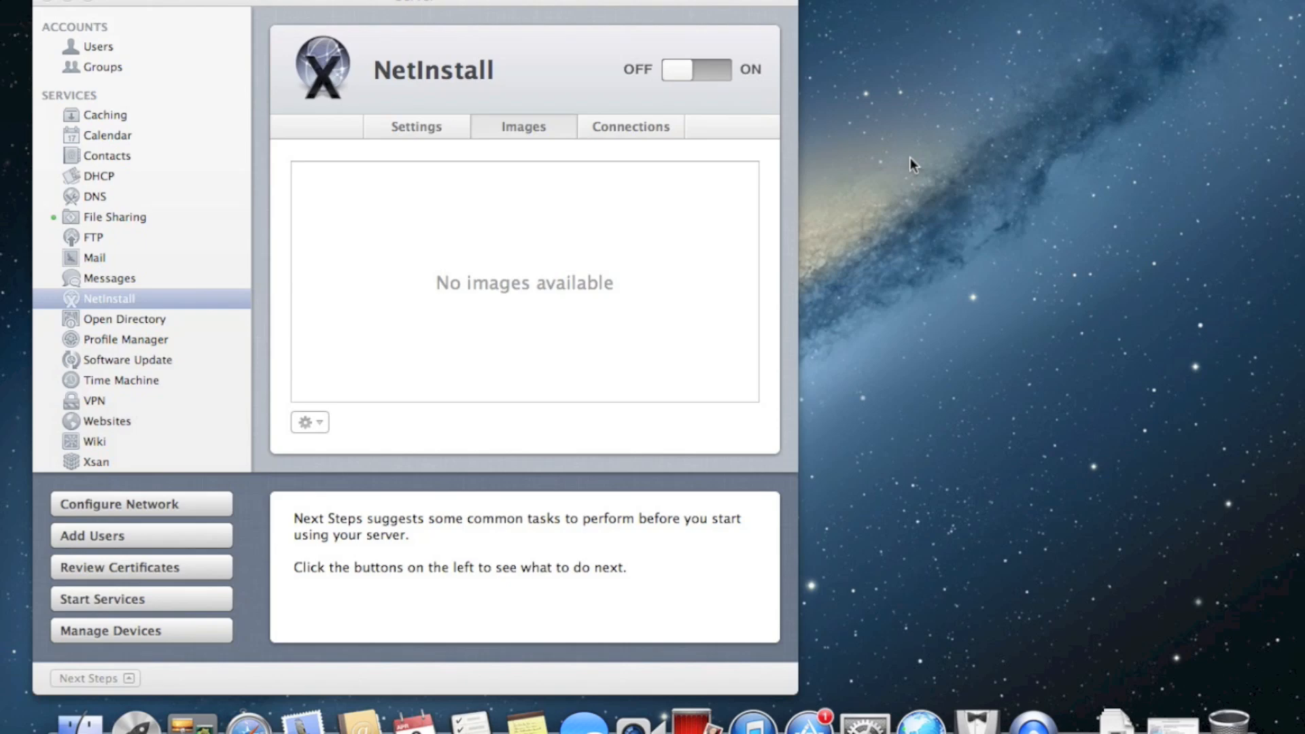
# In a new Finder window, browse Macintosh HD's Users folder into the home folder
pyautogui.moveTo(702, 3); pyautogui.dragTo(707, 60)
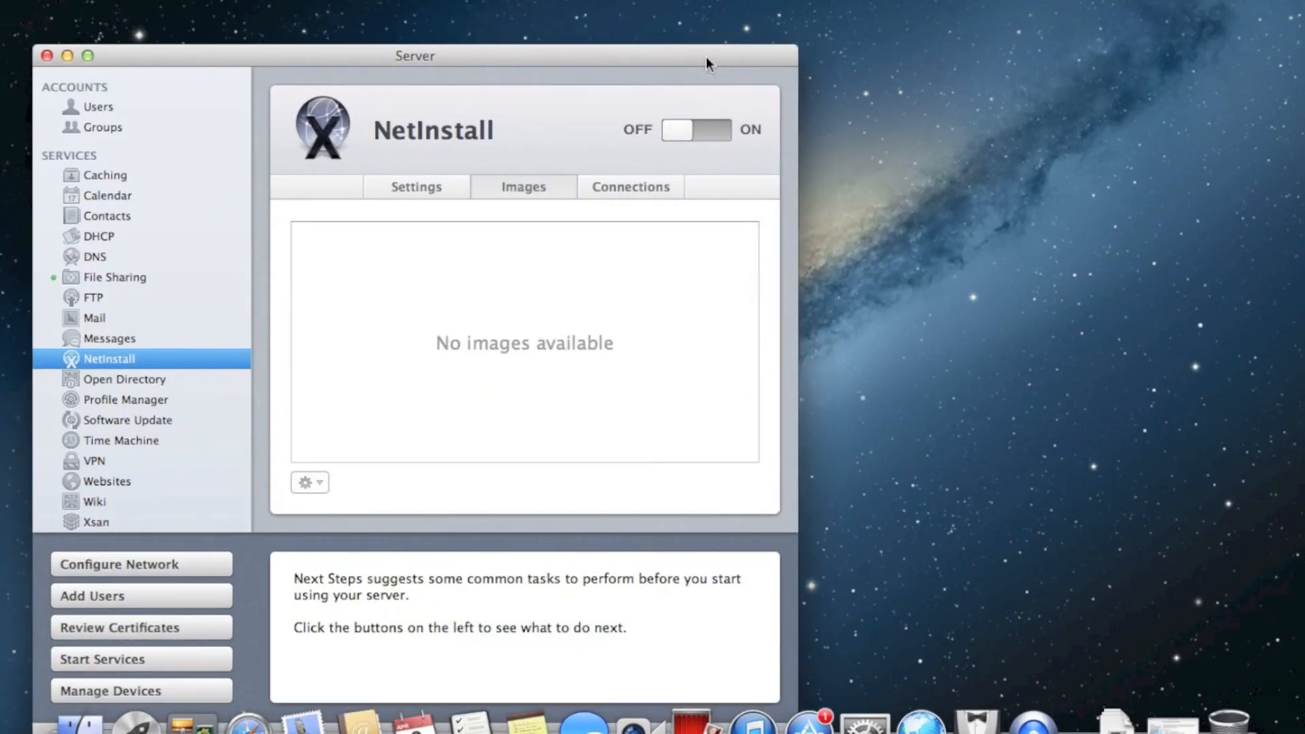
pyautogui.click(1027, 198)
pyautogui.press('super+n')
pyautogui.click(707, 216)
pyautogui.doubleClick(707, 216)
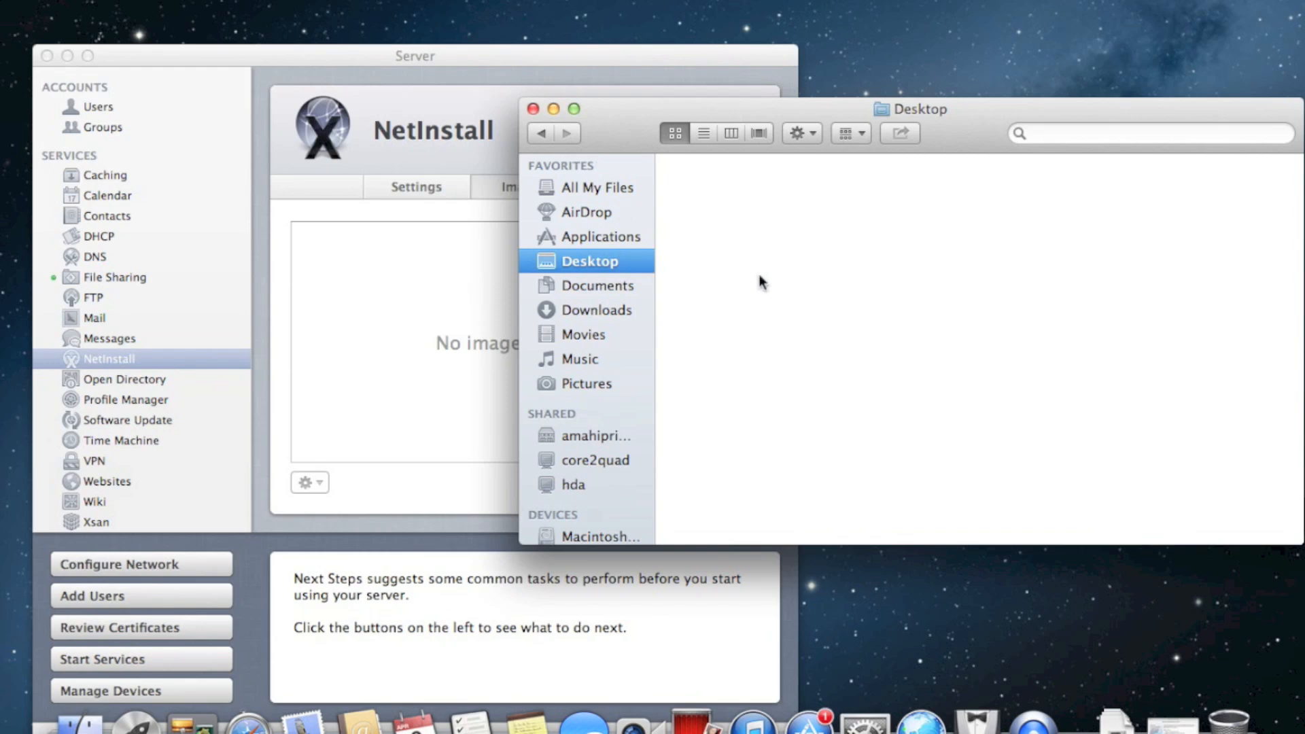
pyautogui.scroll(-3, 603, 462)
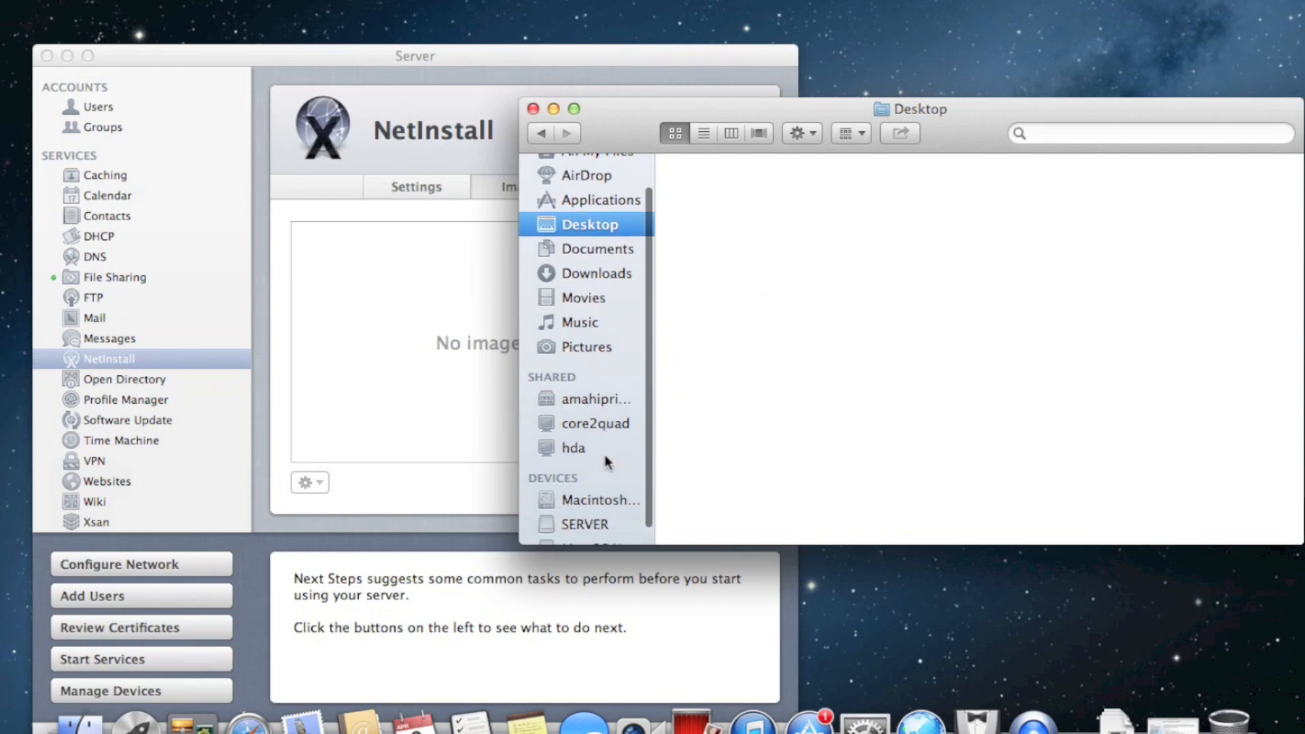
pyautogui.click(593, 489)
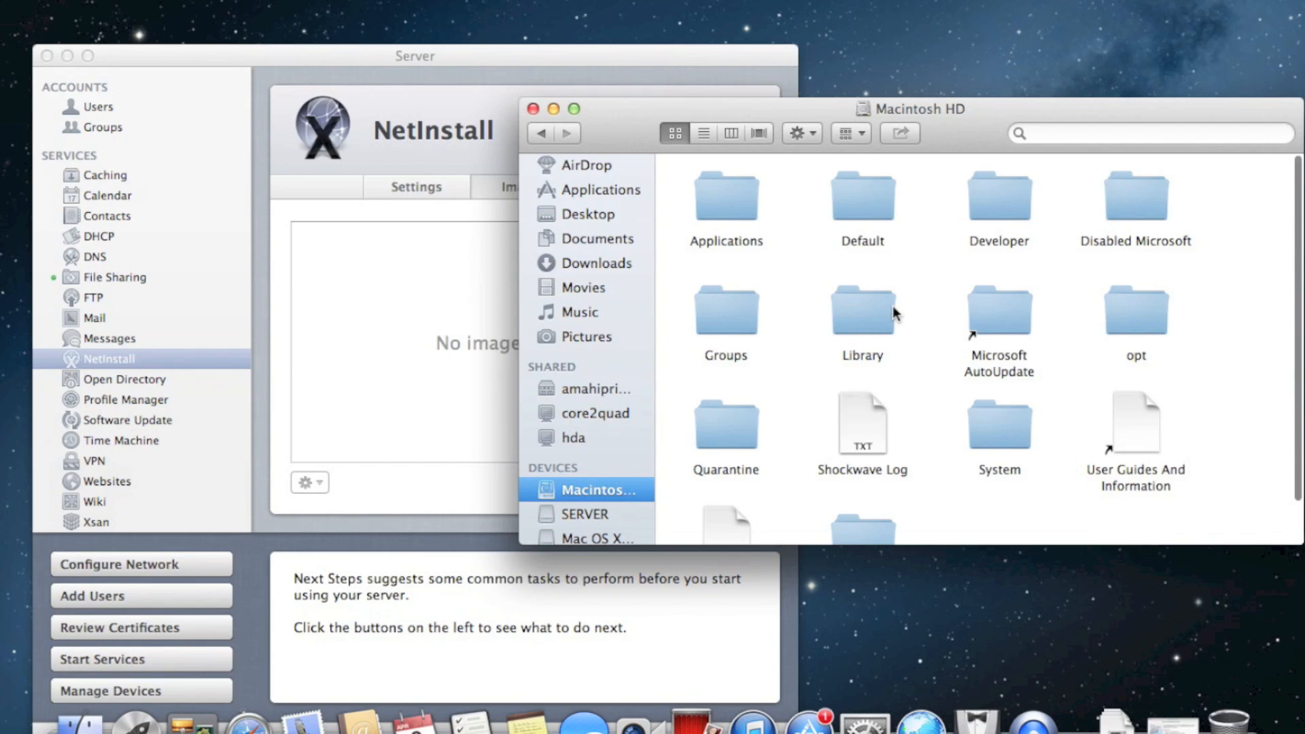
pyautogui.press('u')
pyautogui.scroll(-2, 899, 307)
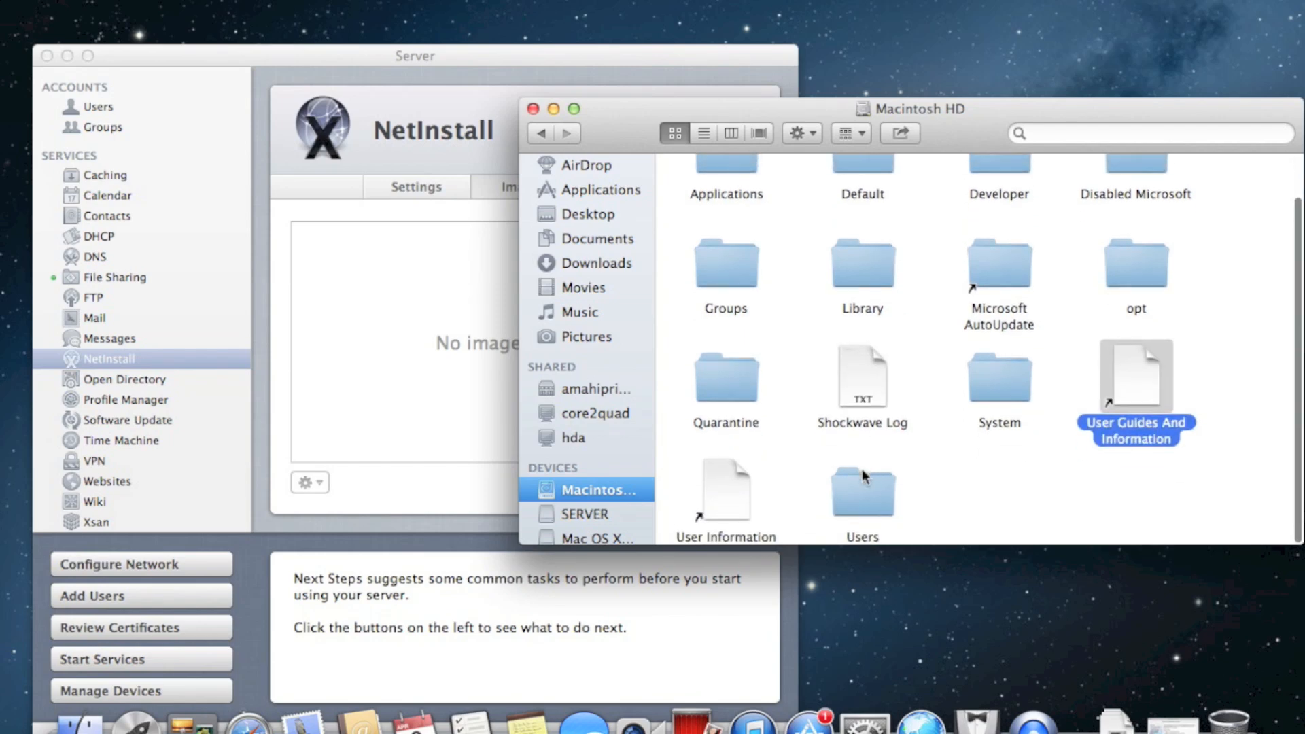
pyautogui.doubleClick(859, 501)
pyautogui.click(730, 175)
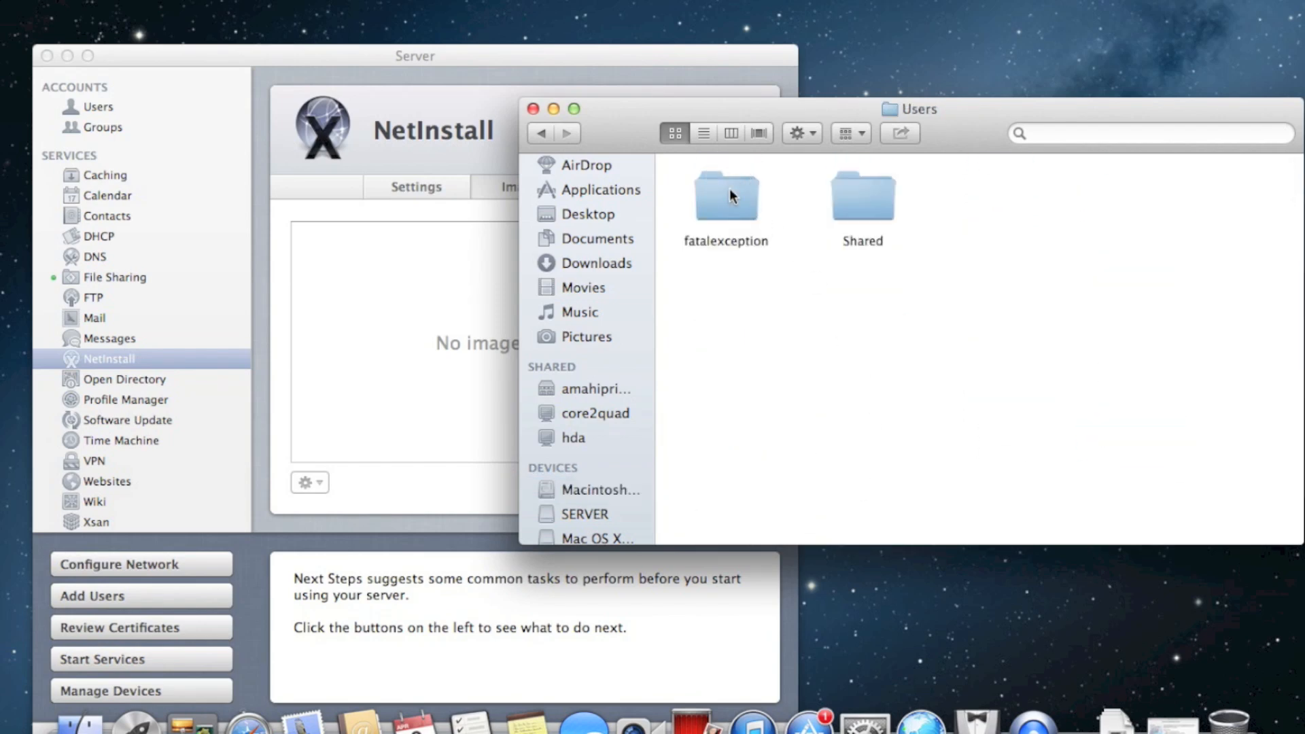
pyautogui.doubleClick(728, 182)
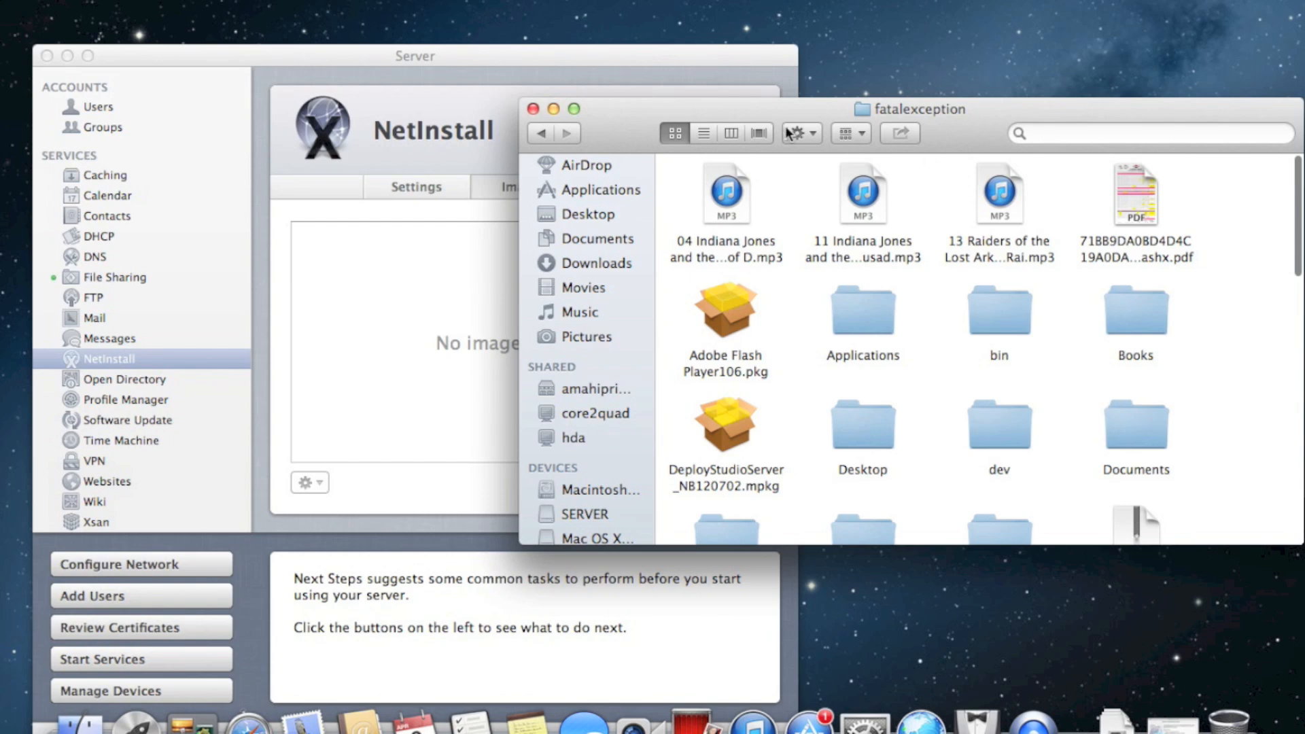
# Show the home folder as a list sorted by date modified, then go back to Macintosh HD
pyautogui.click(706, 132)
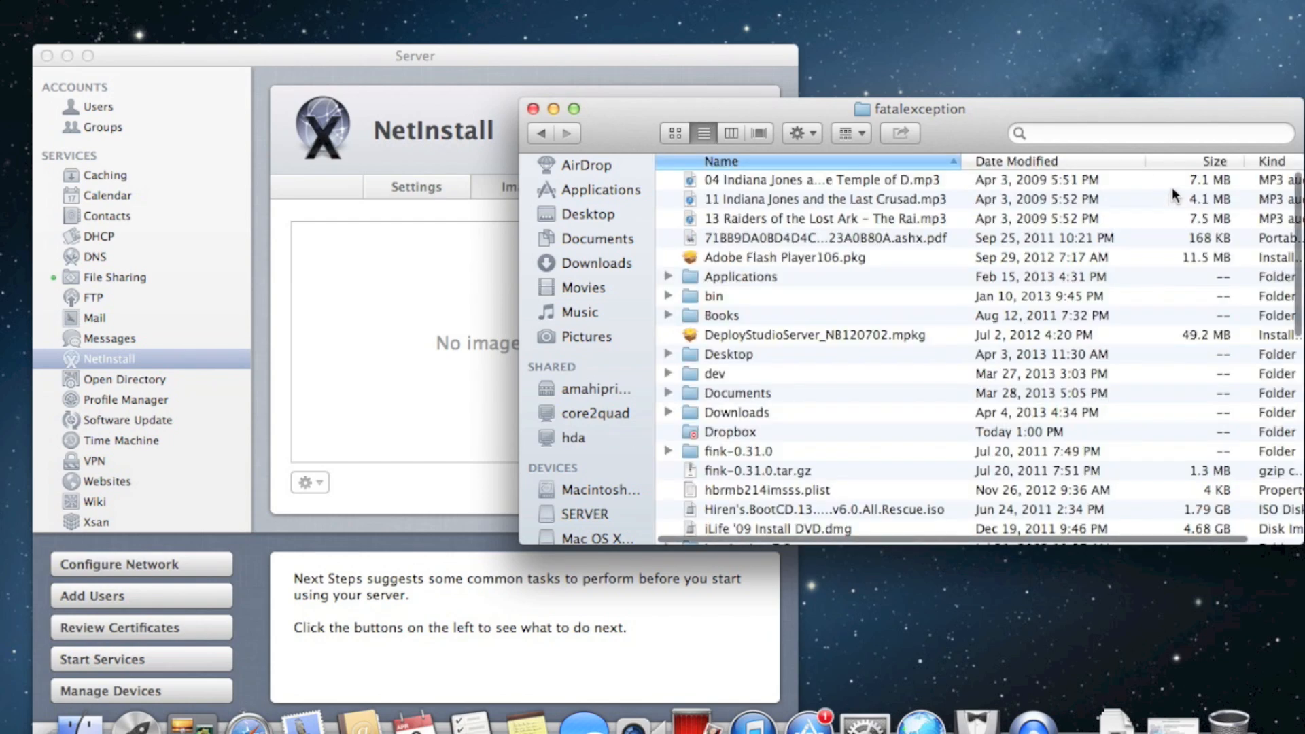
pyautogui.click(1073, 162)
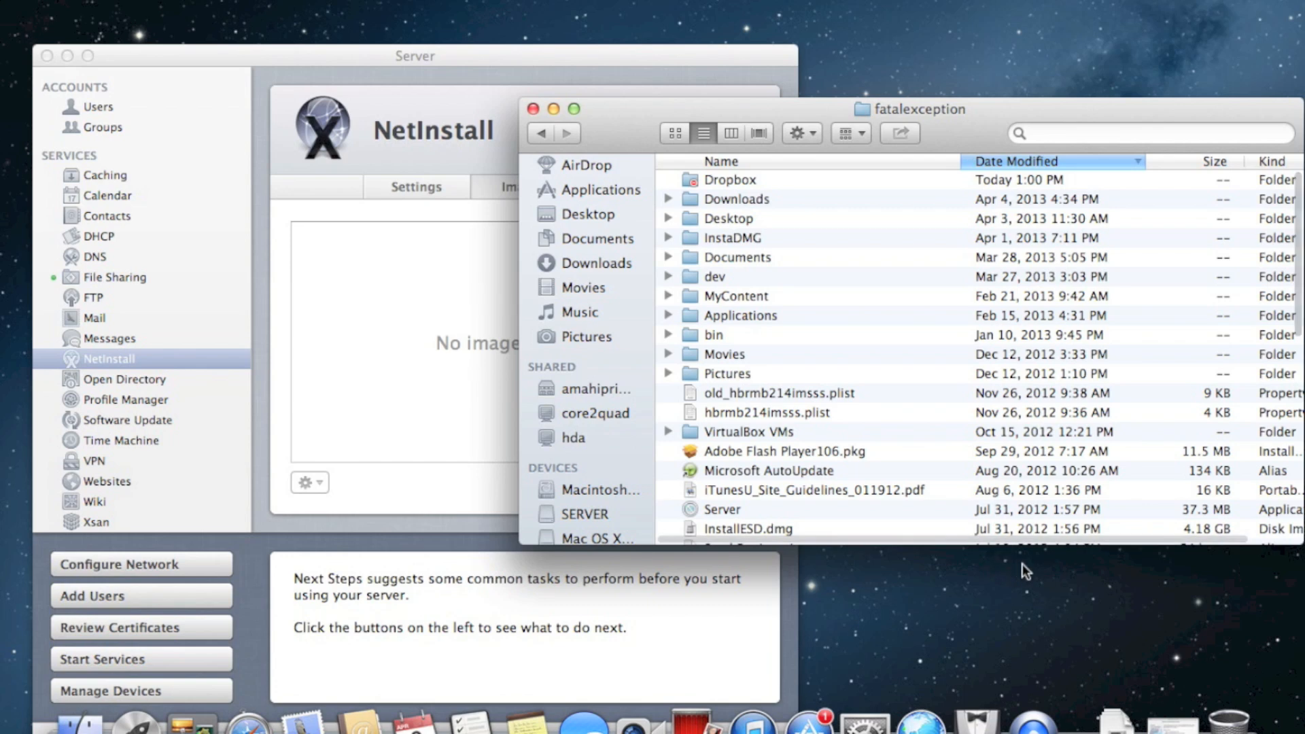
pyautogui.scroll(-3, 970, 319)
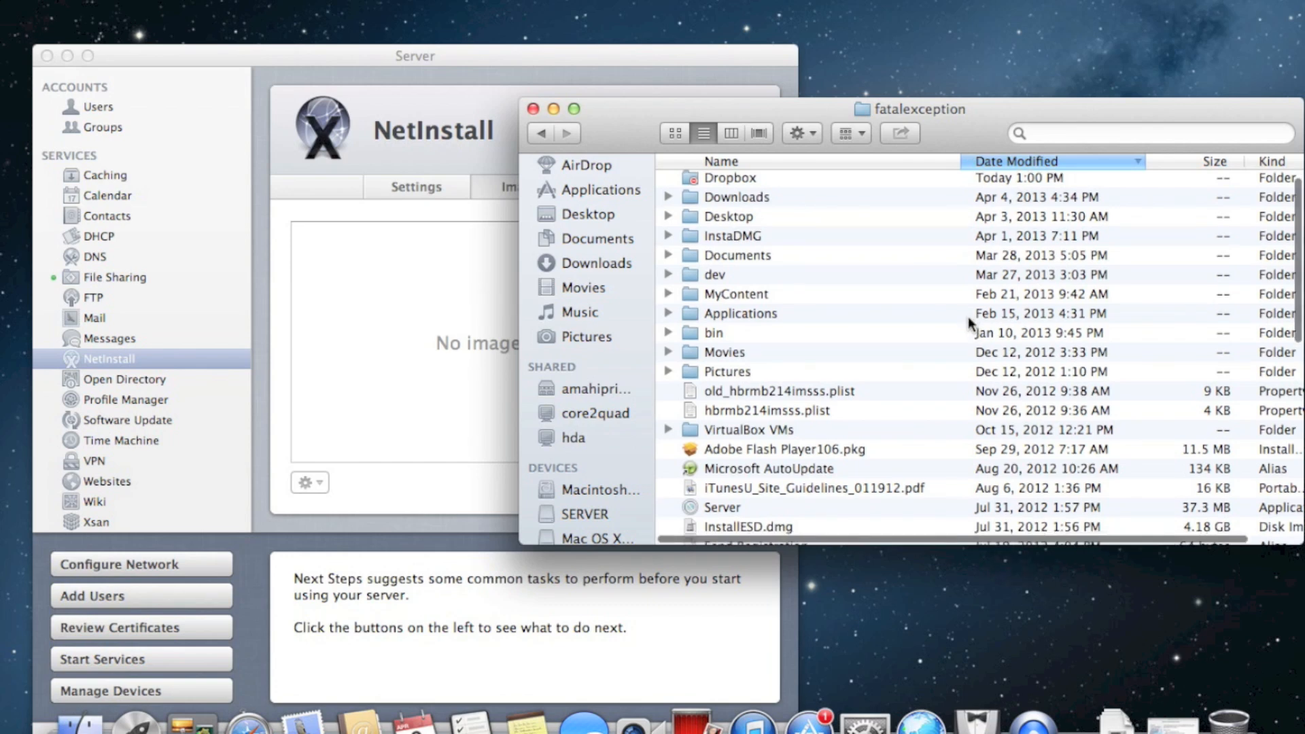
pyautogui.scroll(-2, 970, 319)
pyautogui.scroll(5, 970, 319)
pyautogui.scroll(2, 968, 316)
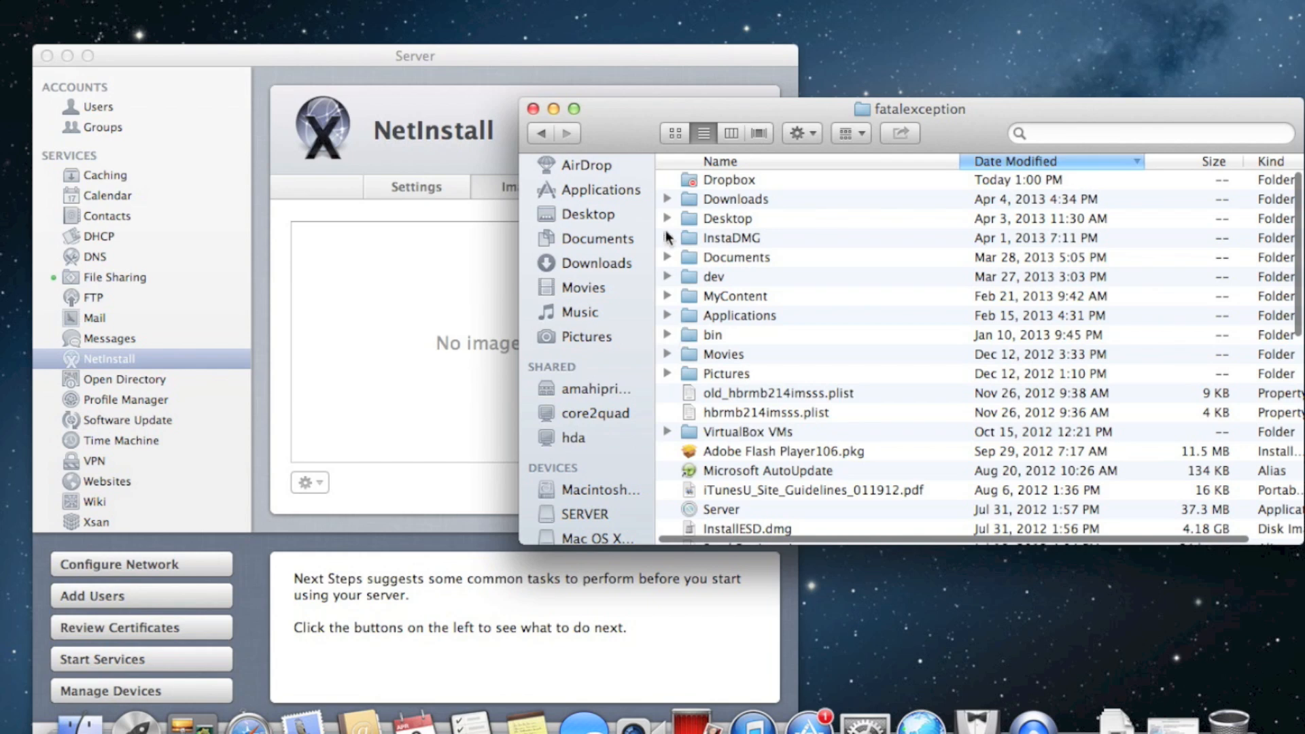
pyautogui.click(542, 132)
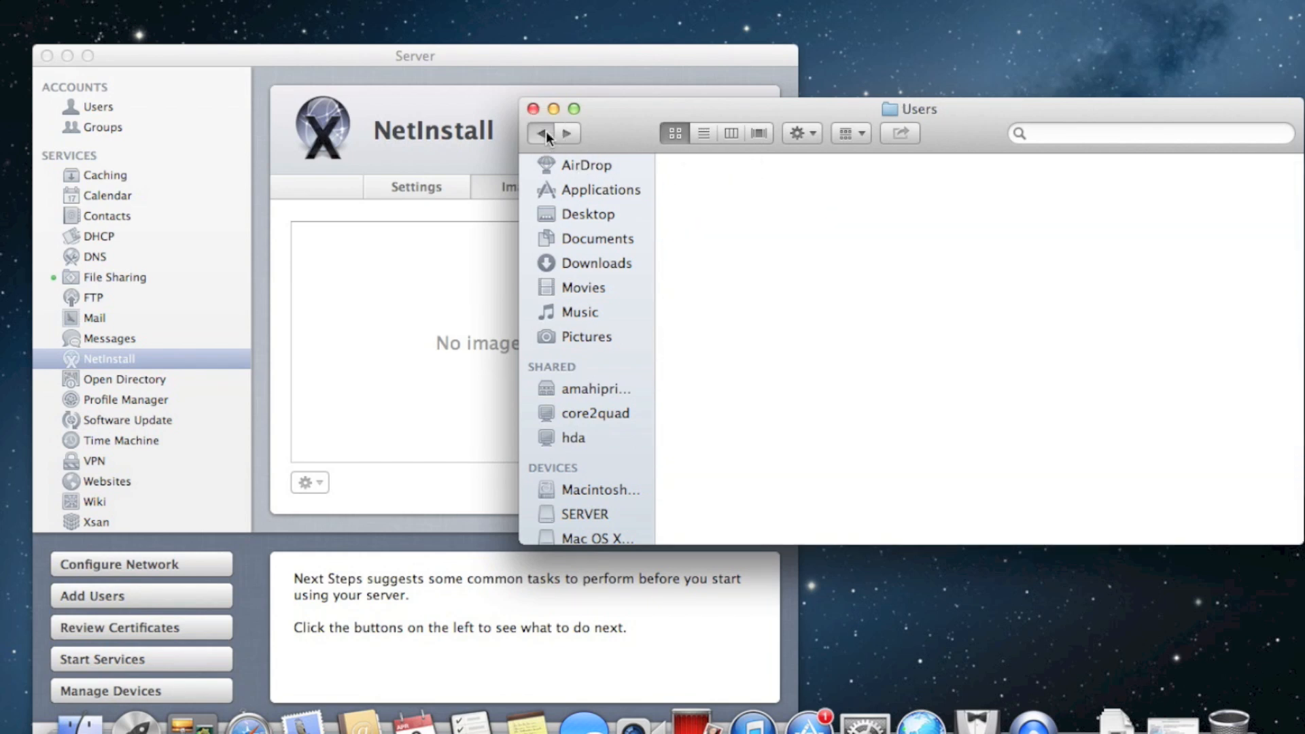
pyautogui.click(543, 132)
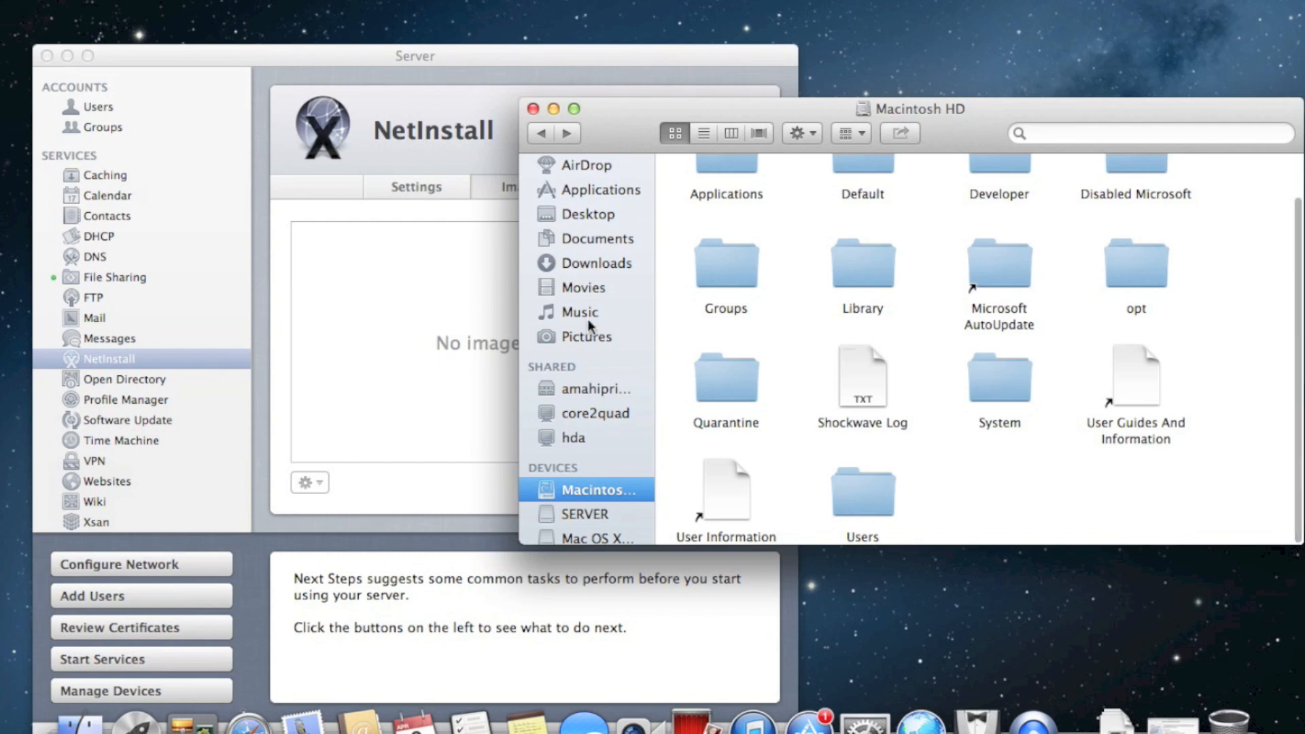
# Open SERVER > Users > home folder > Desktop and select deploystudio108netboot.nbi
pyautogui.click(586, 515)
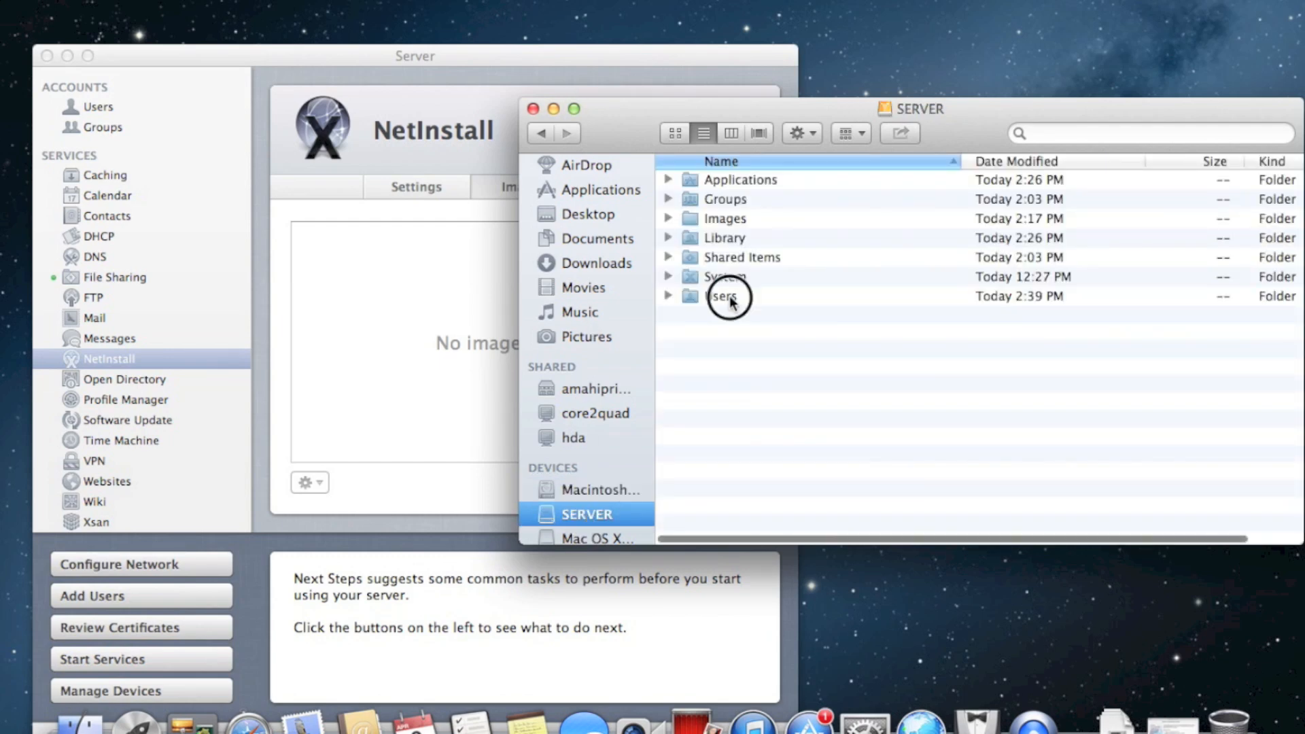
pyautogui.doubleClick(732, 295)
pyautogui.doubleClick(756, 197)
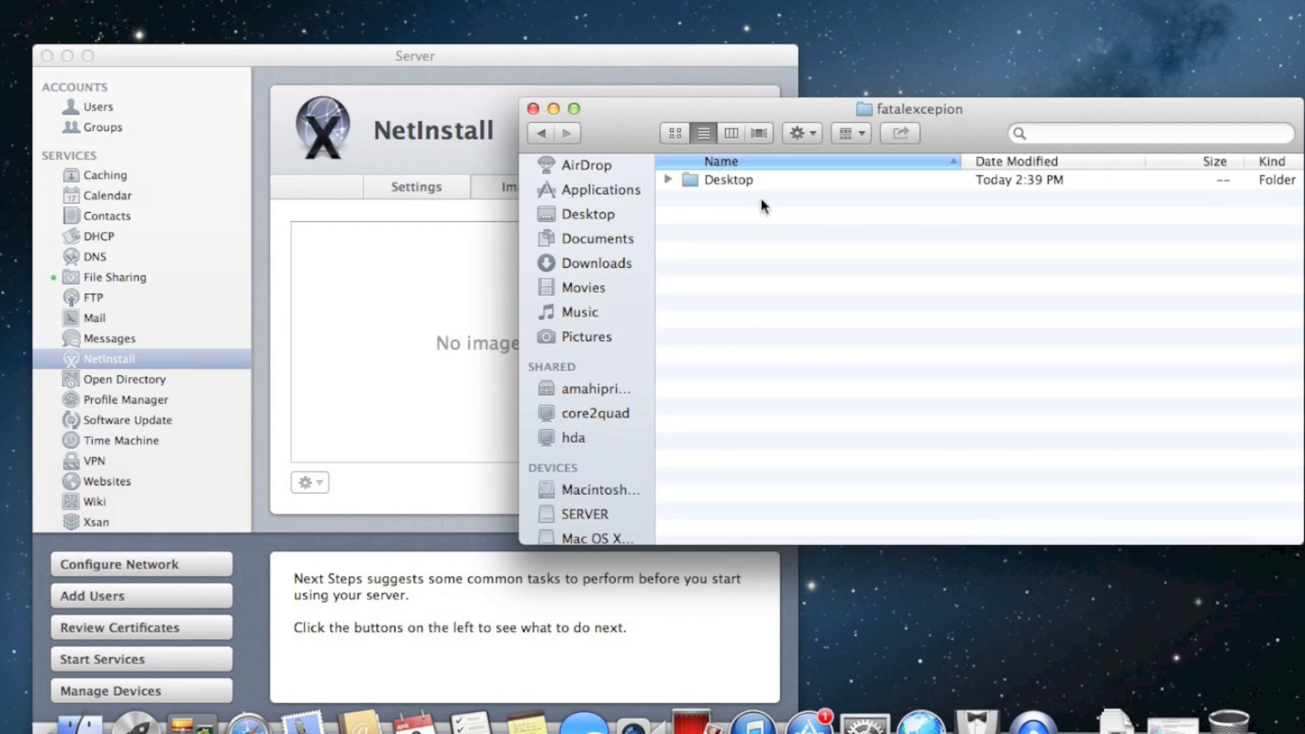
pyautogui.click(741, 180)
pyautogui.doubleClick(742, 180)
pyautogui.click(757, 184)
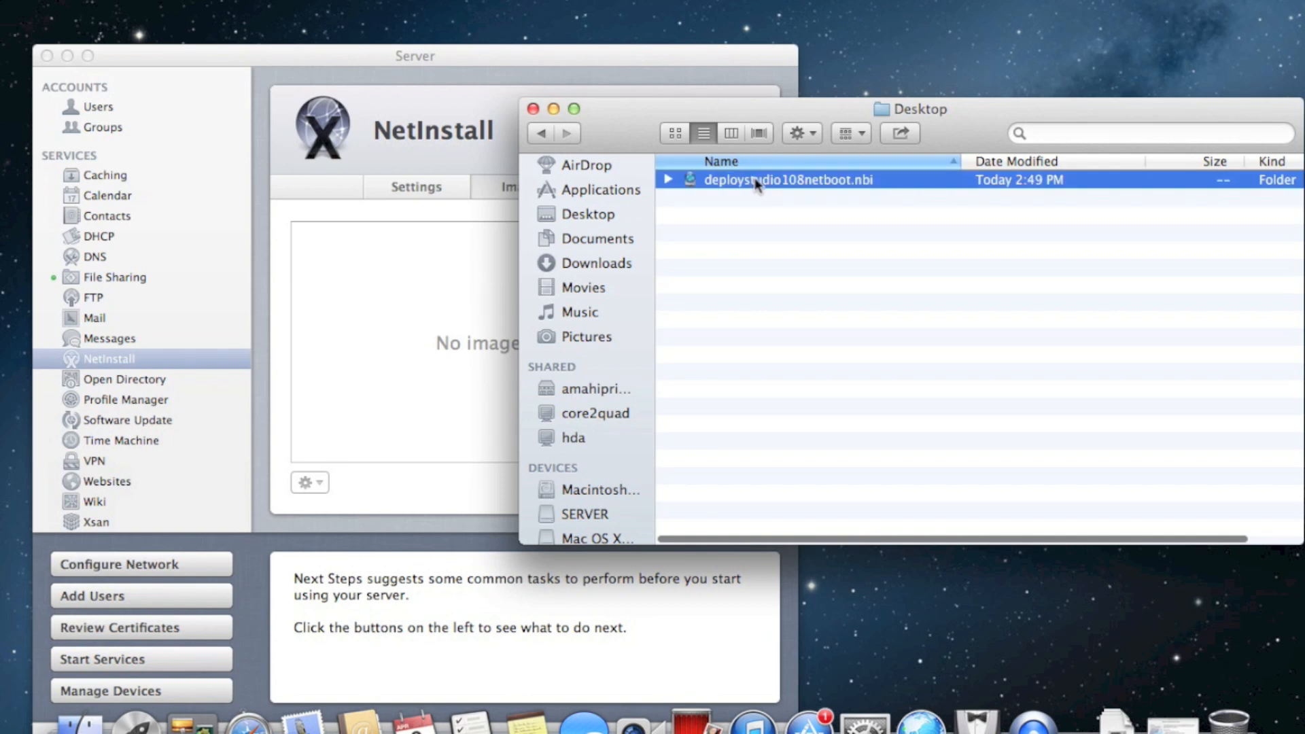
pyautogui.moveTo(722, 184); pyautogui.dragTo(961, 39)
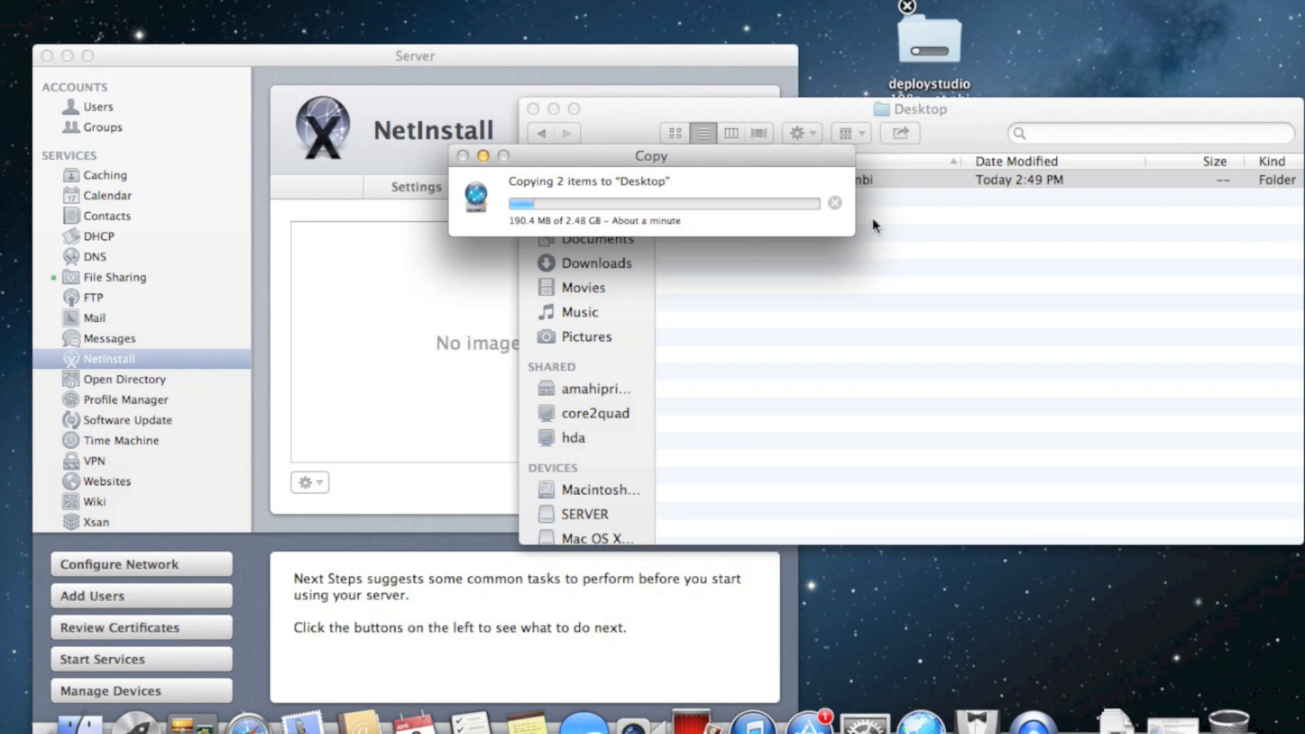
pyautogui.click(834, 203)
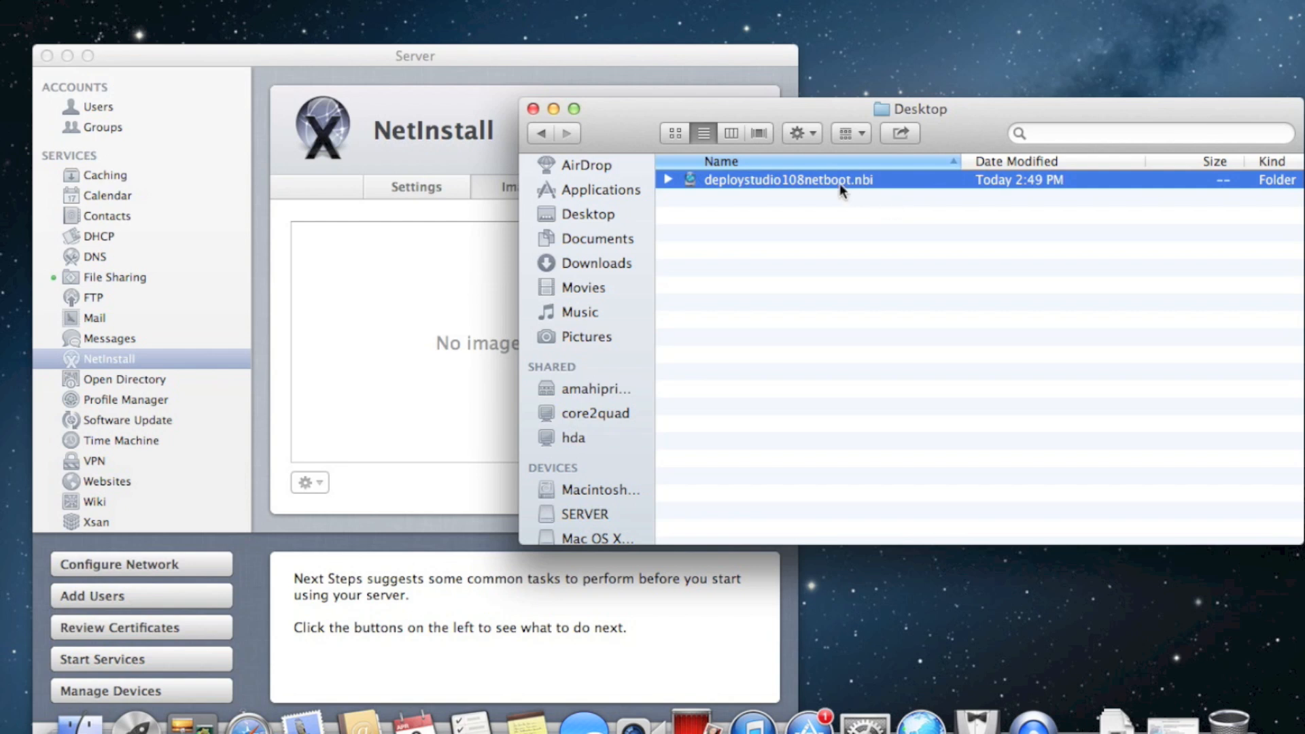
pyautogui.moveTo(838, 178); pyautogui.dragTo(975, 97)
# Open a second Finder window and go to /Library/NetBoot
pyautogui.press('super+n')
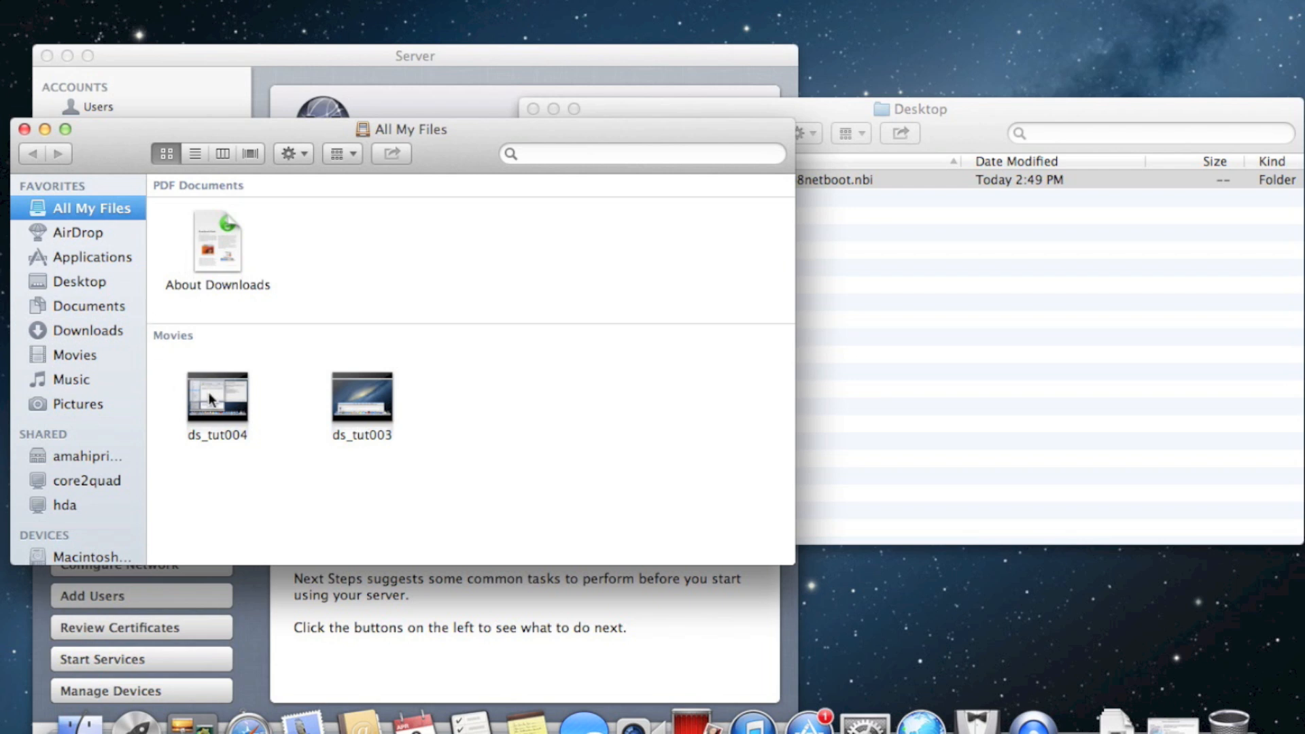
pyautogui.rightClick(417, 128)
pyautogui.click(439, 217)
pyautogui.click(272, 1)
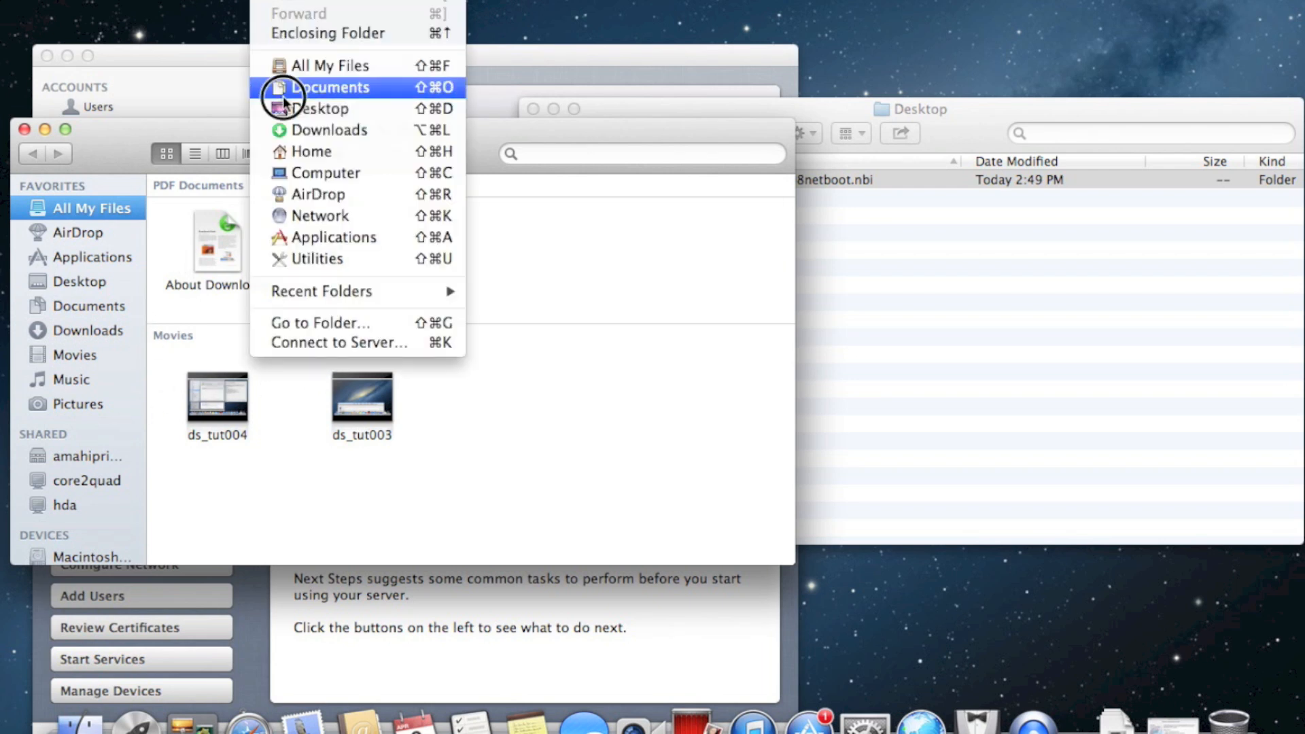
pyautogui.click(329, 319)
pyautogui.press('Return')
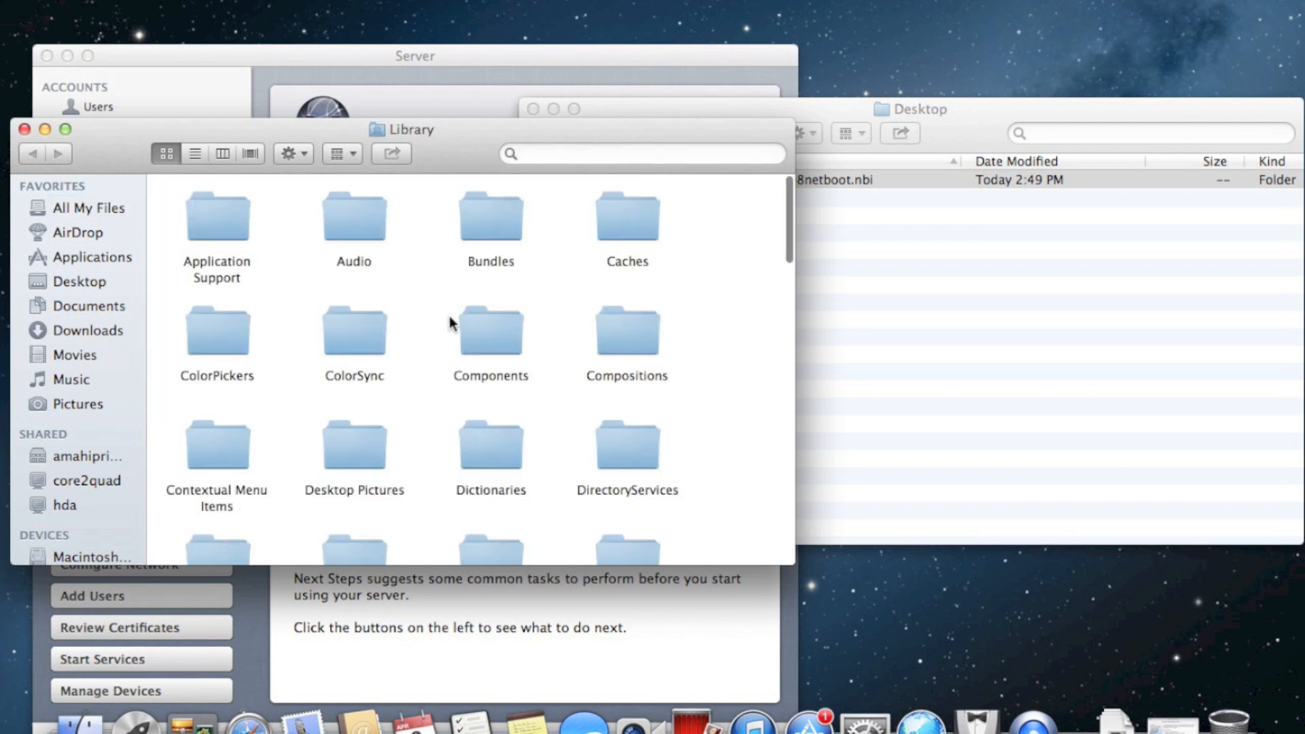
pyautogui.press('n')
pyautogui.doubleClick(489, 488)
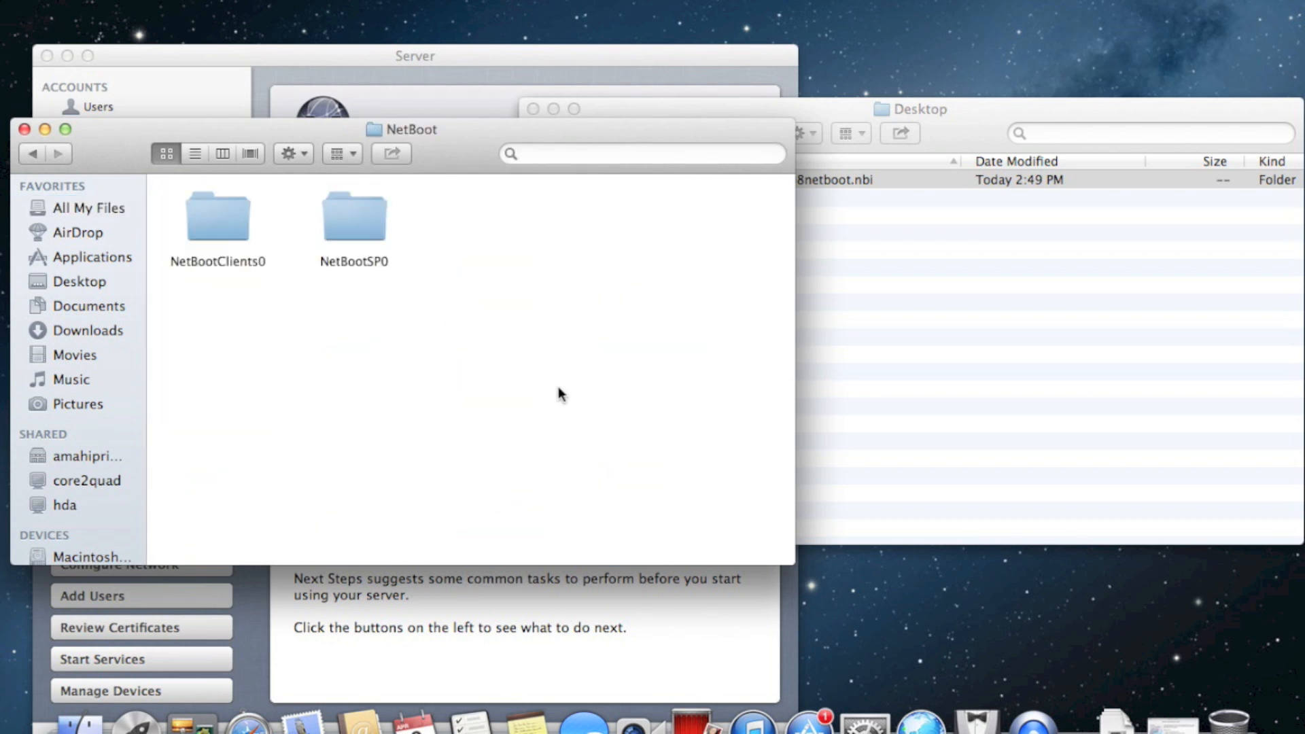
# Show the path bar and open the NetBootSP0 folder
pyautogui.click(221, 0)
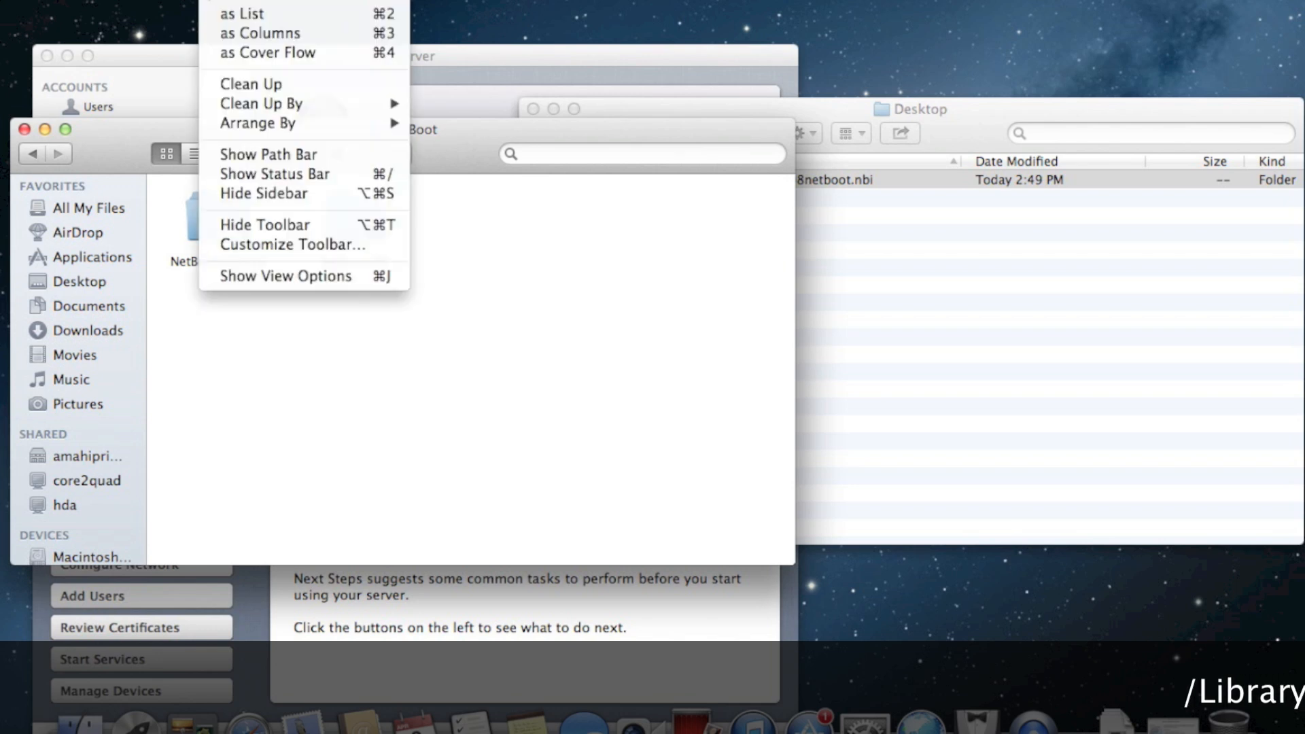
pyautogui.click(309, 155)
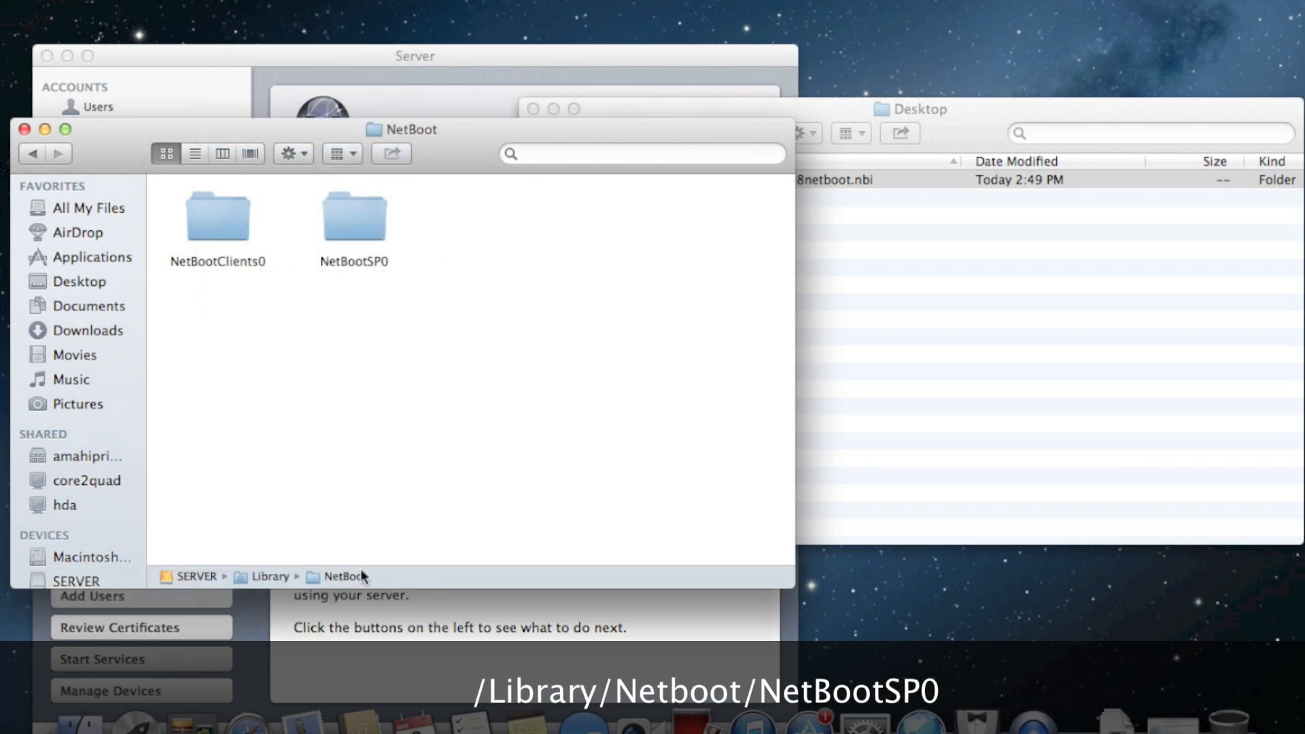
pyautogui.doubleClick(346, 224)
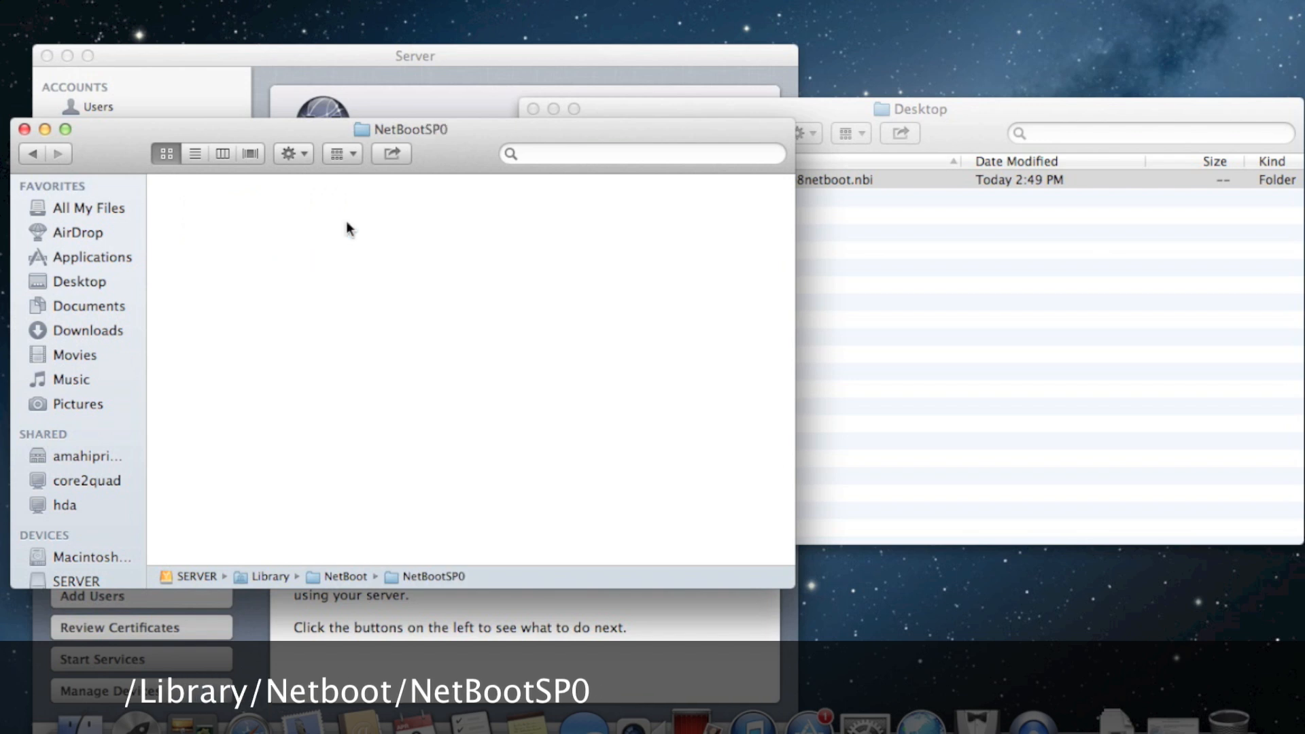
pyautogui.click(947, 115)
# Drag deploystudio108netboot.nbi into NetBootSP0 to copy it, moving the copy and folder windows aside
pyautogui.moveTo(759, 178); pyautogui.dragTo(299, 354)
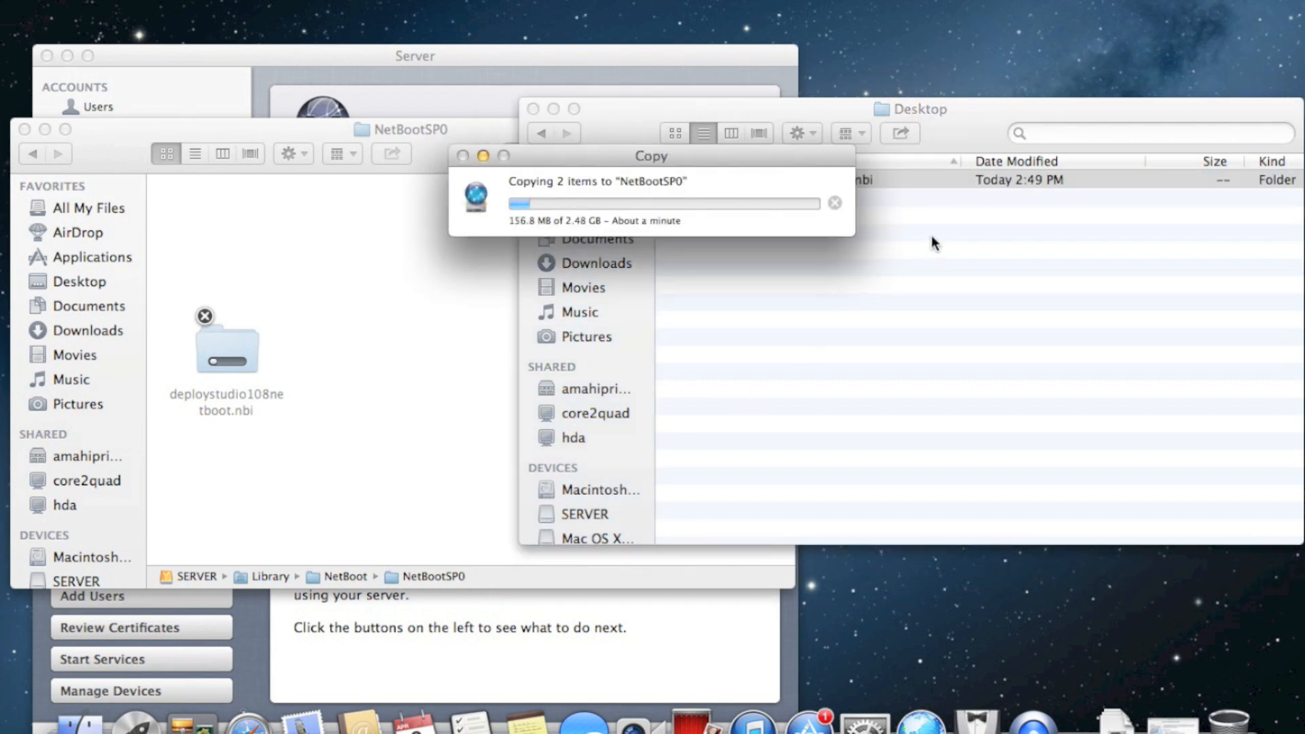
pyautogui.moveTo(772, 163); pyautogui.dragTo(380, 204)
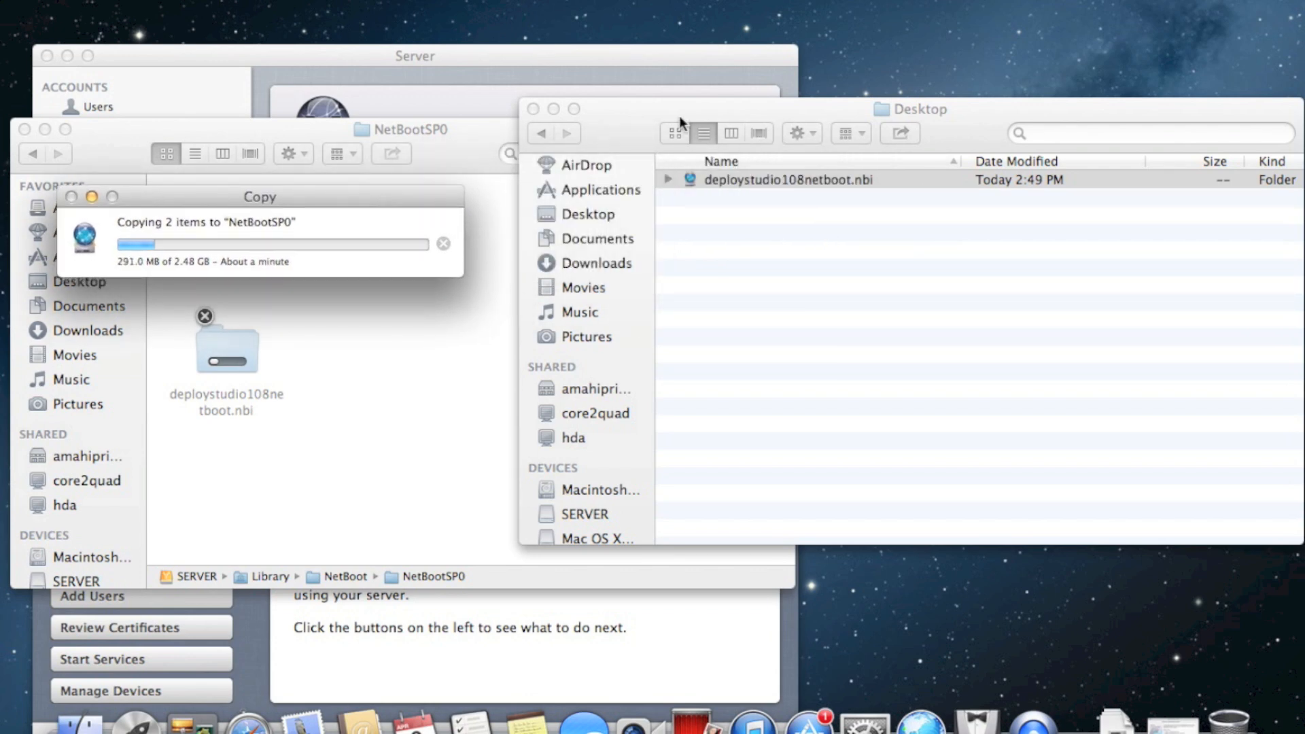
pyautogui.click(533, 108)
pyautogui.moveTo(564, 132); pyautogui.dragTo(1101, 33)
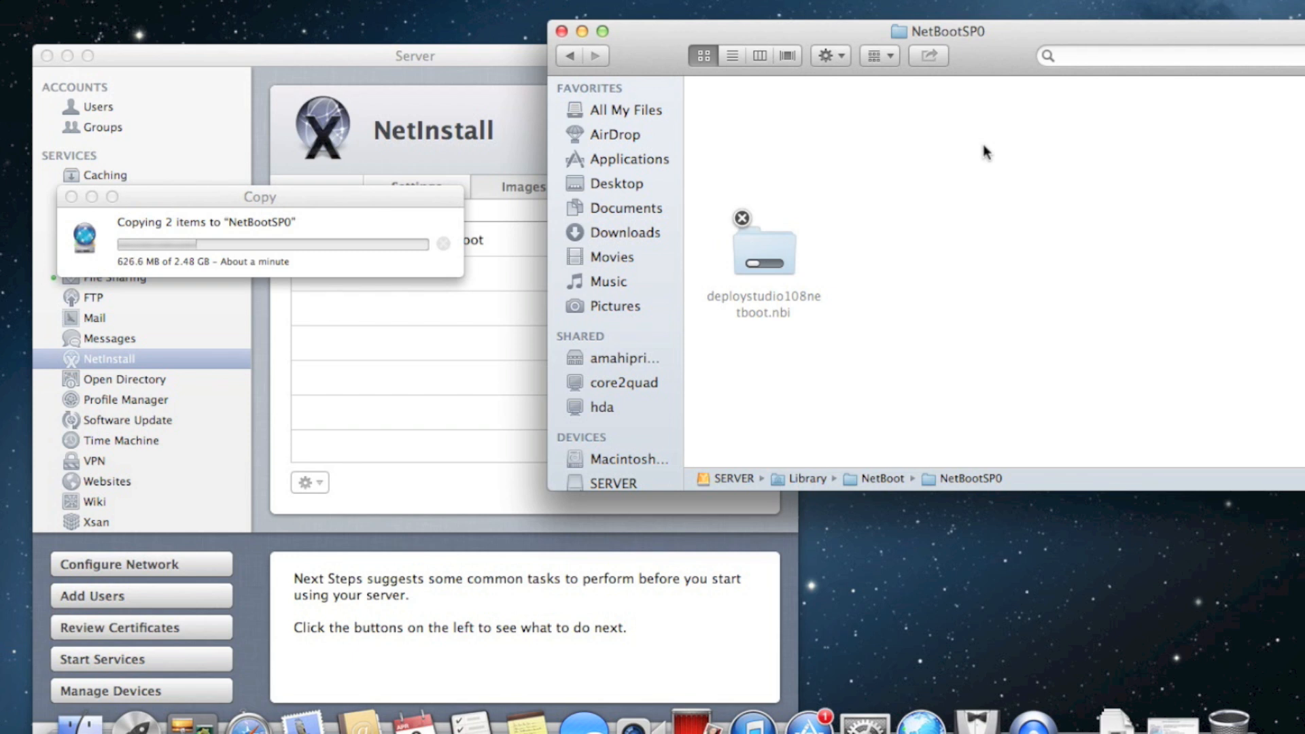
pyautogui.moveTo(397, 197); pyautogui.dragTo(805, 490)
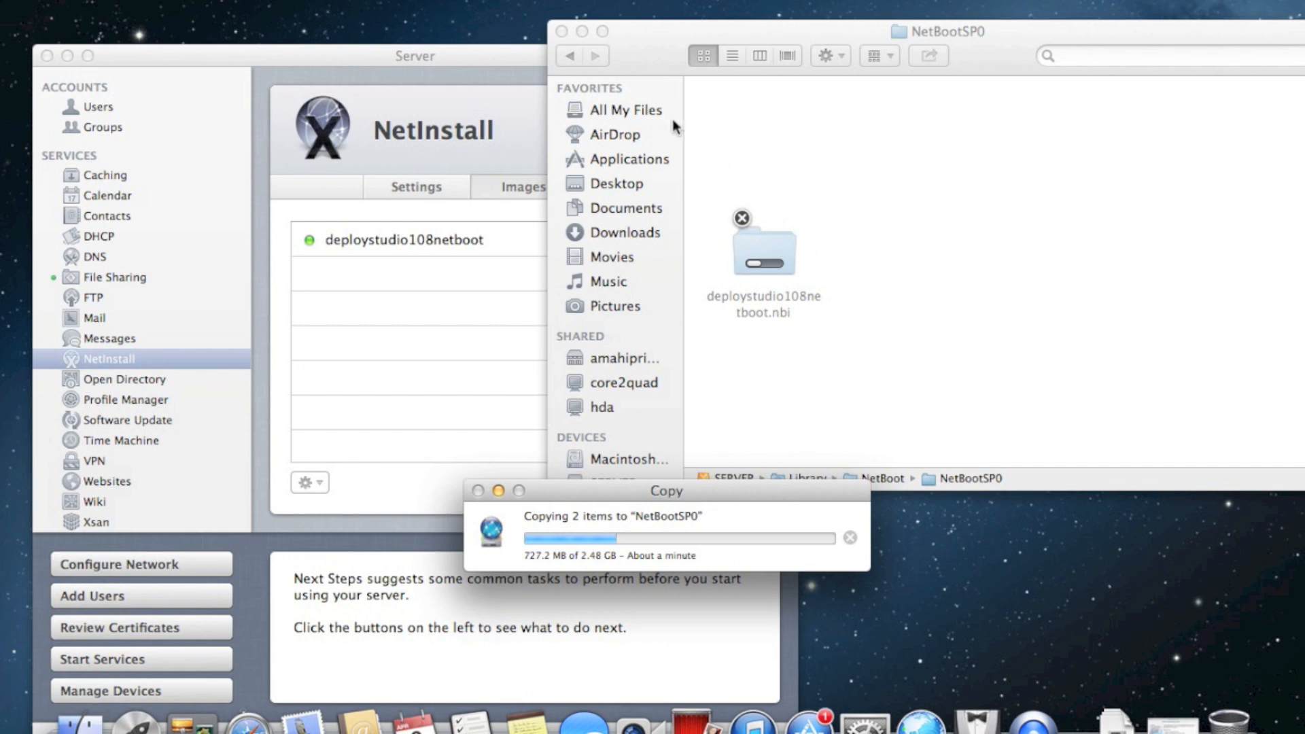
pyautogui.click(483, 68)
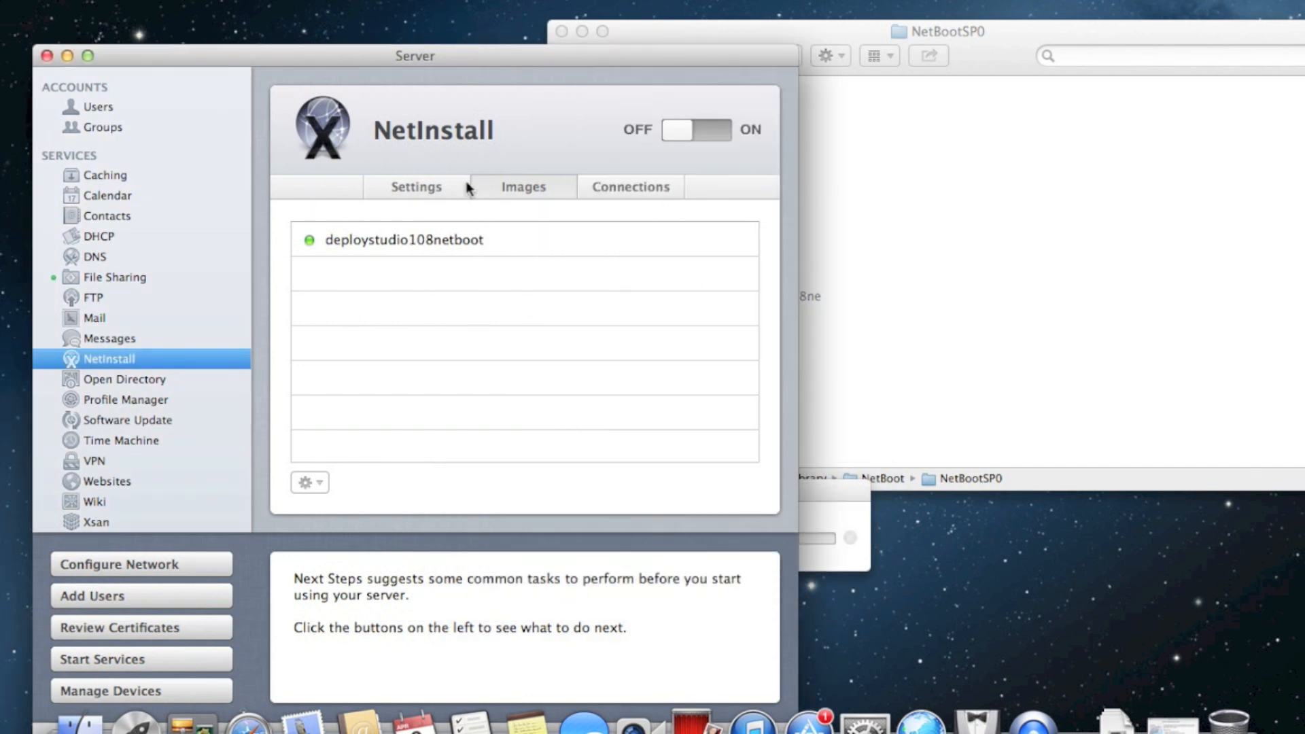
pyautogui.click(833, 491)
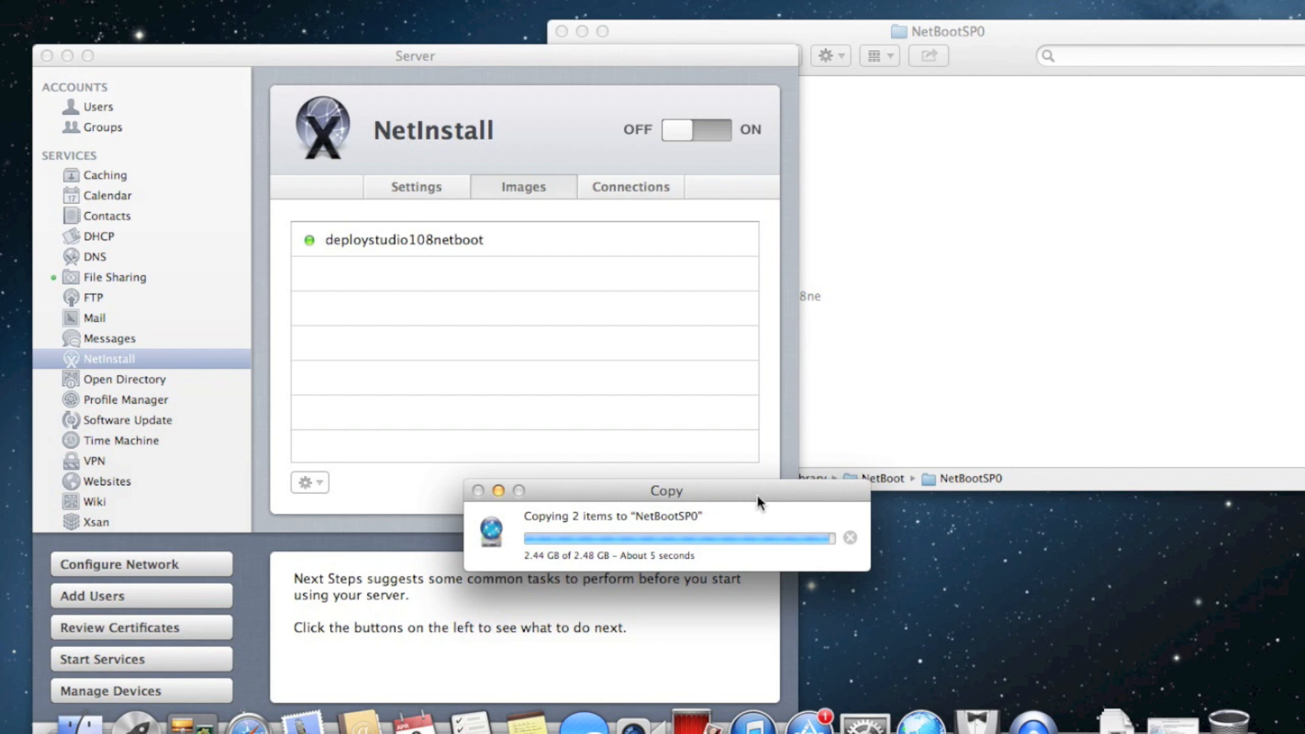
# Wait for the 2.48 GB copy to finish, then bring the NetBootSP0 window forward
pyautogui.click(948, 319)
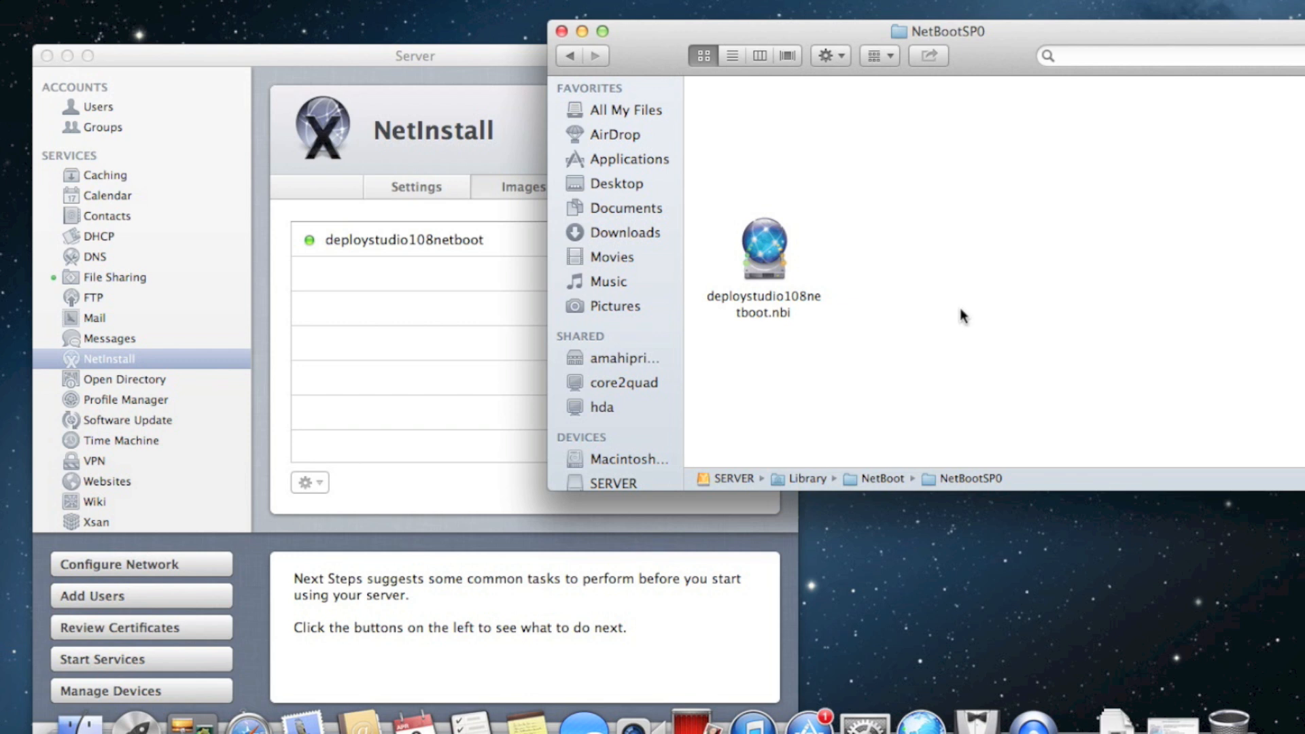
# Arrange the NetBootSP0 folder by kind and close it
pyautogui.rightClick(957, 236)
pyautogui.moveTo(998, 366)
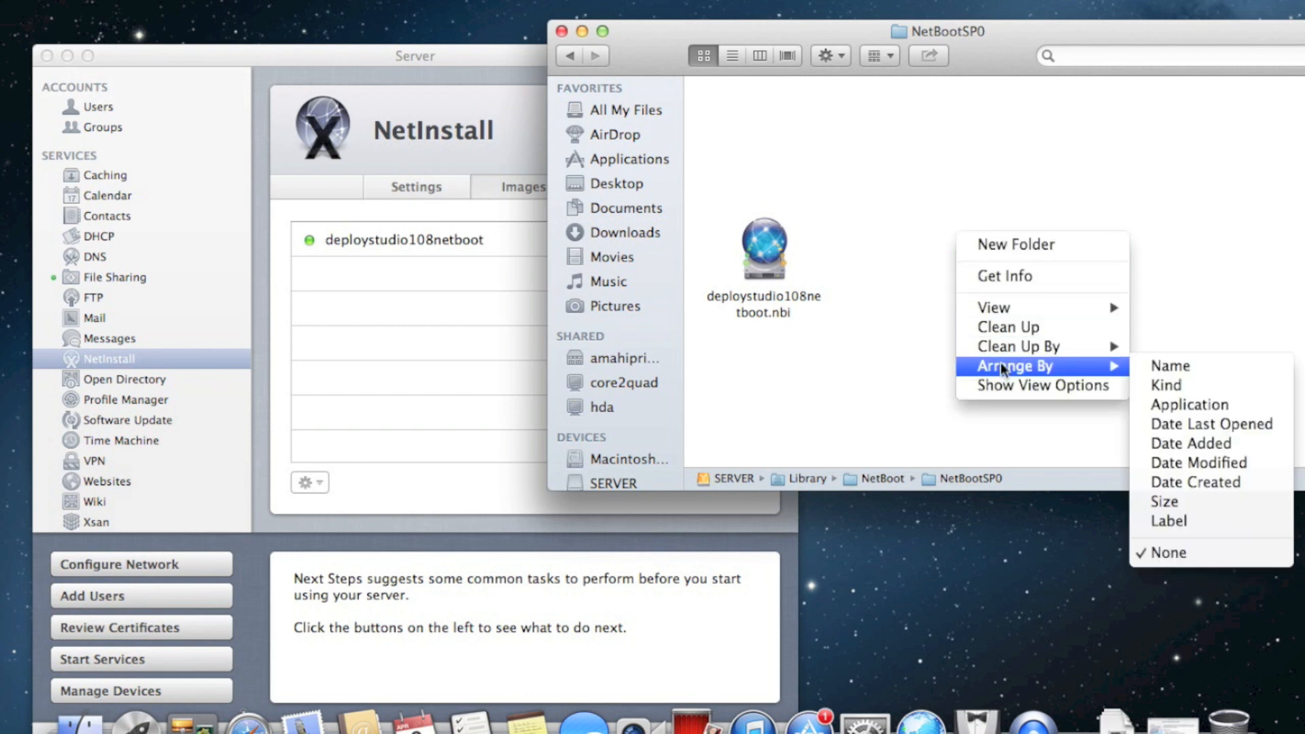
pyautogui.click(1204, 383)
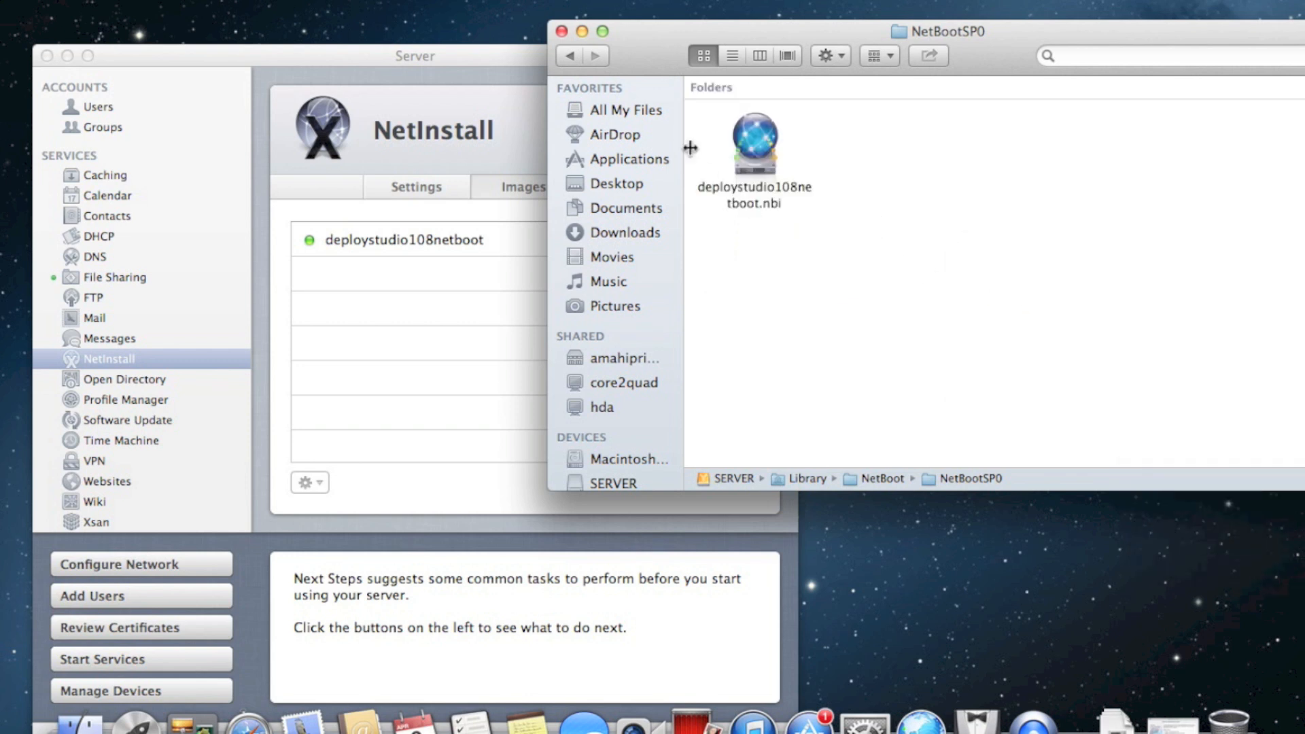
pyautogui.click(561, 31)
# In Server's NetInstall service, review the Settings, Images and Connections tabs and select the deploystudio108netboot image
pyautogui.moveTo(506, 49); pyautogui.dragTo(590, 13)
pyautogui.click(189, 302)
pyautogui.click(191, 317)
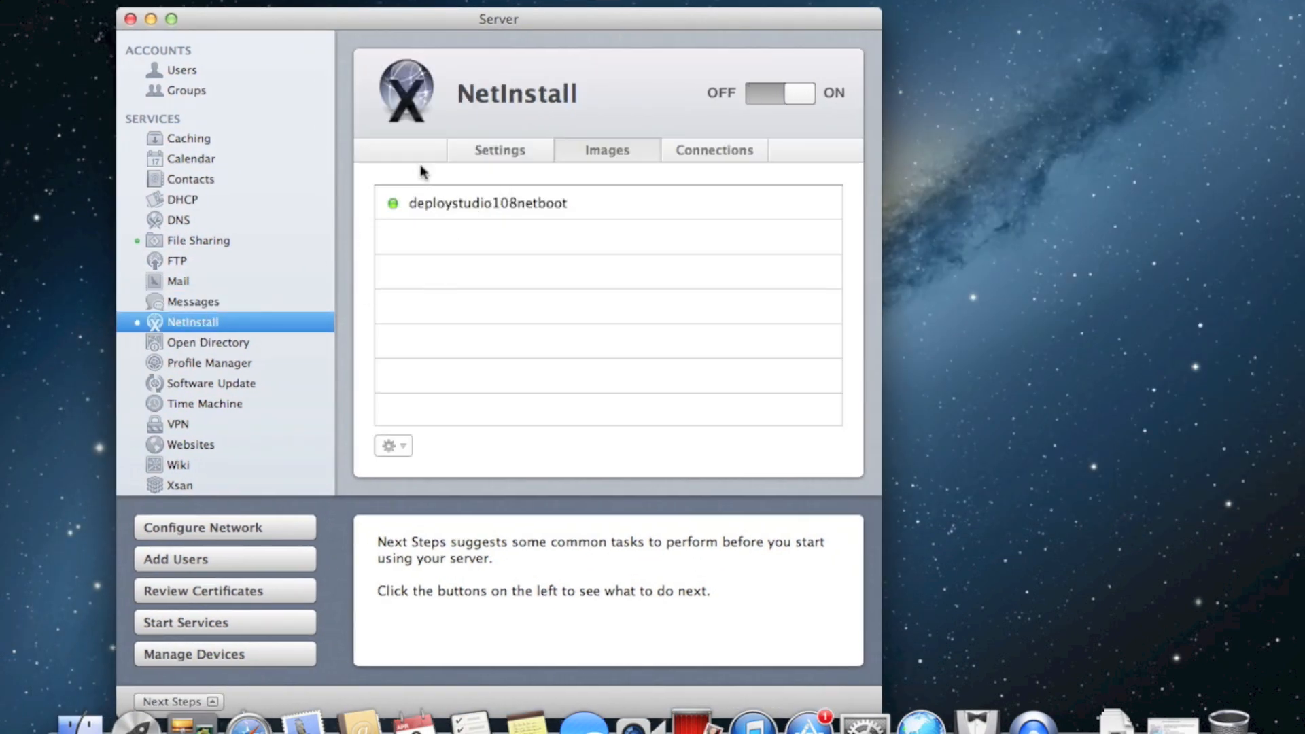
pyautogui.click(533, 148)
pyautogui.click(631, 156)
pyautogui.click(729, 156)
pyautogui.click(603, 148)
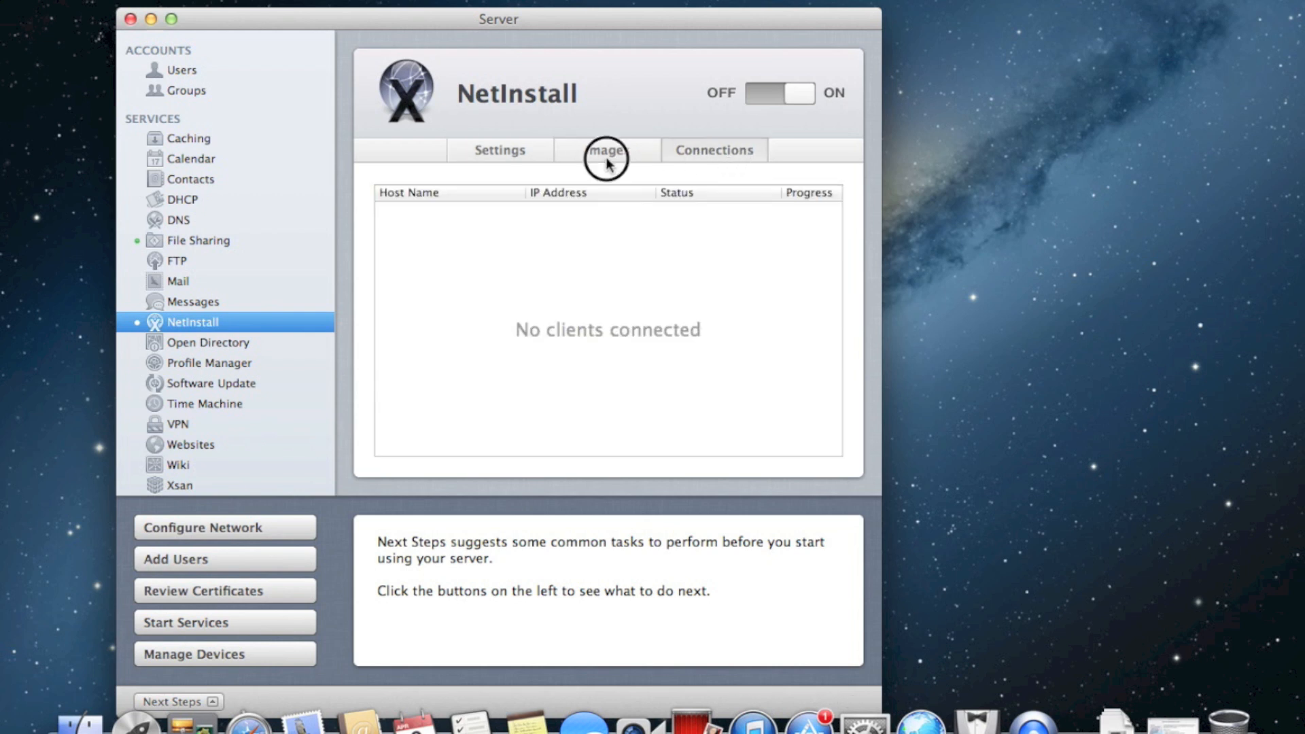
pyautogui.click(510, 152)
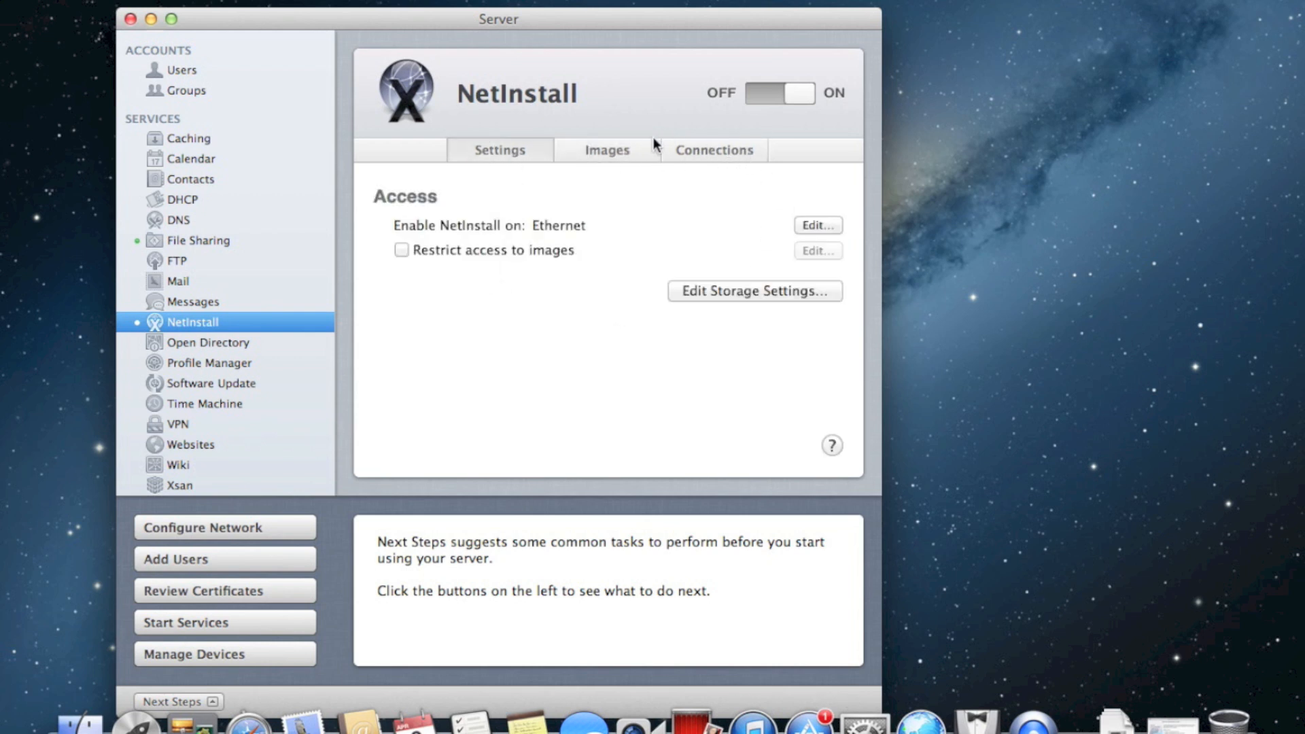
pyautogui.click(634, 145)
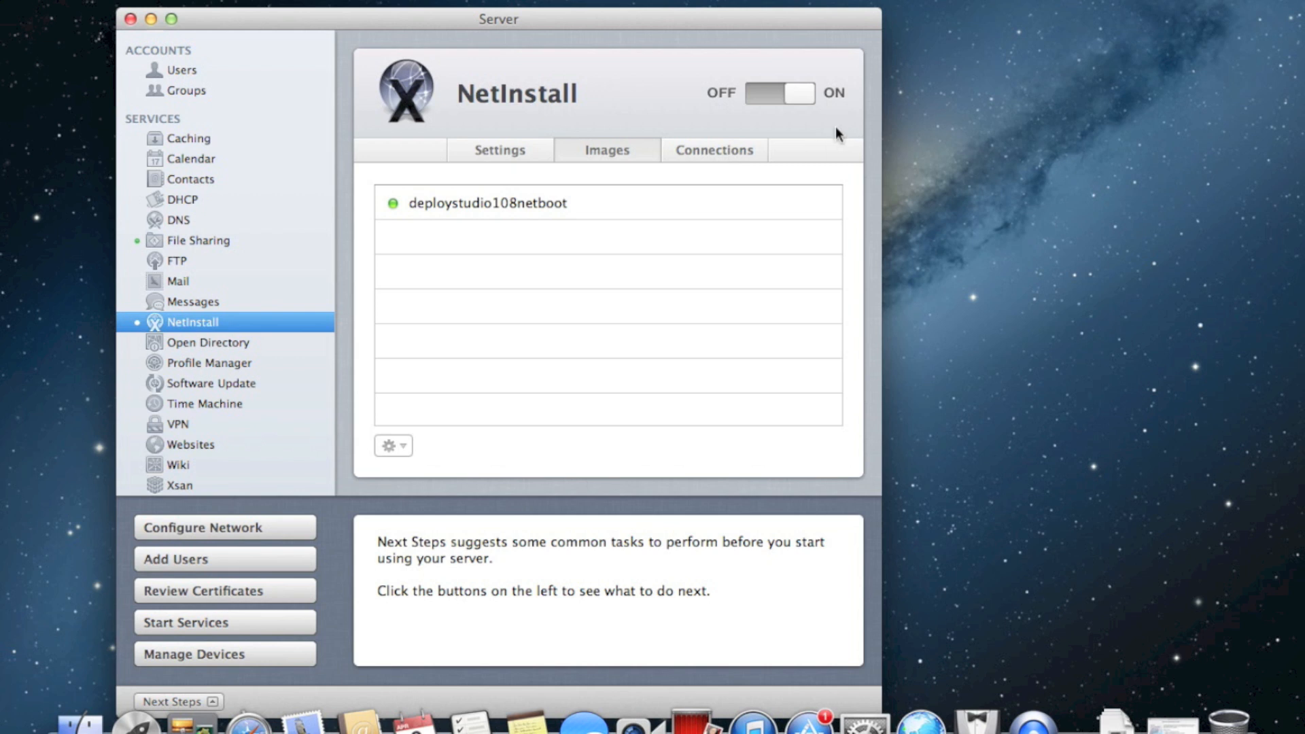
pyautogui.click(292, 301)
pyautogui.click(279, 321)
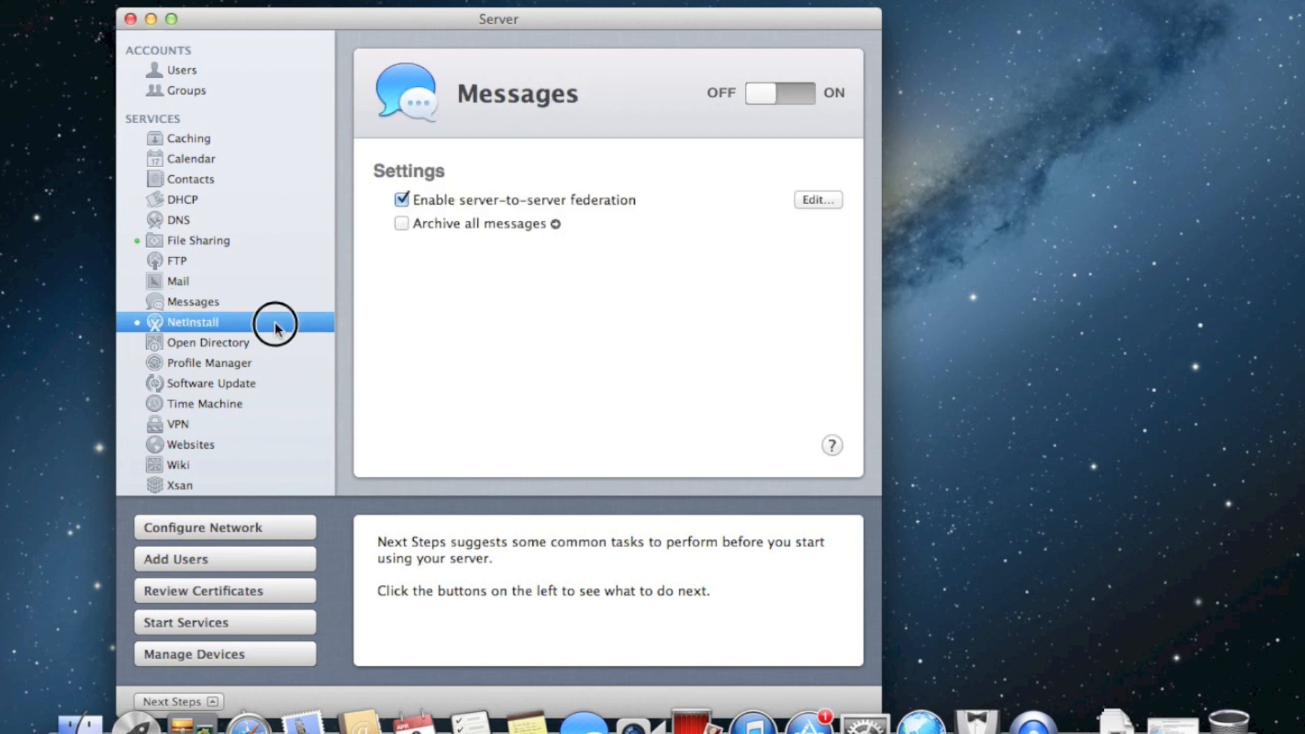
pyautogui.click(476, 201)
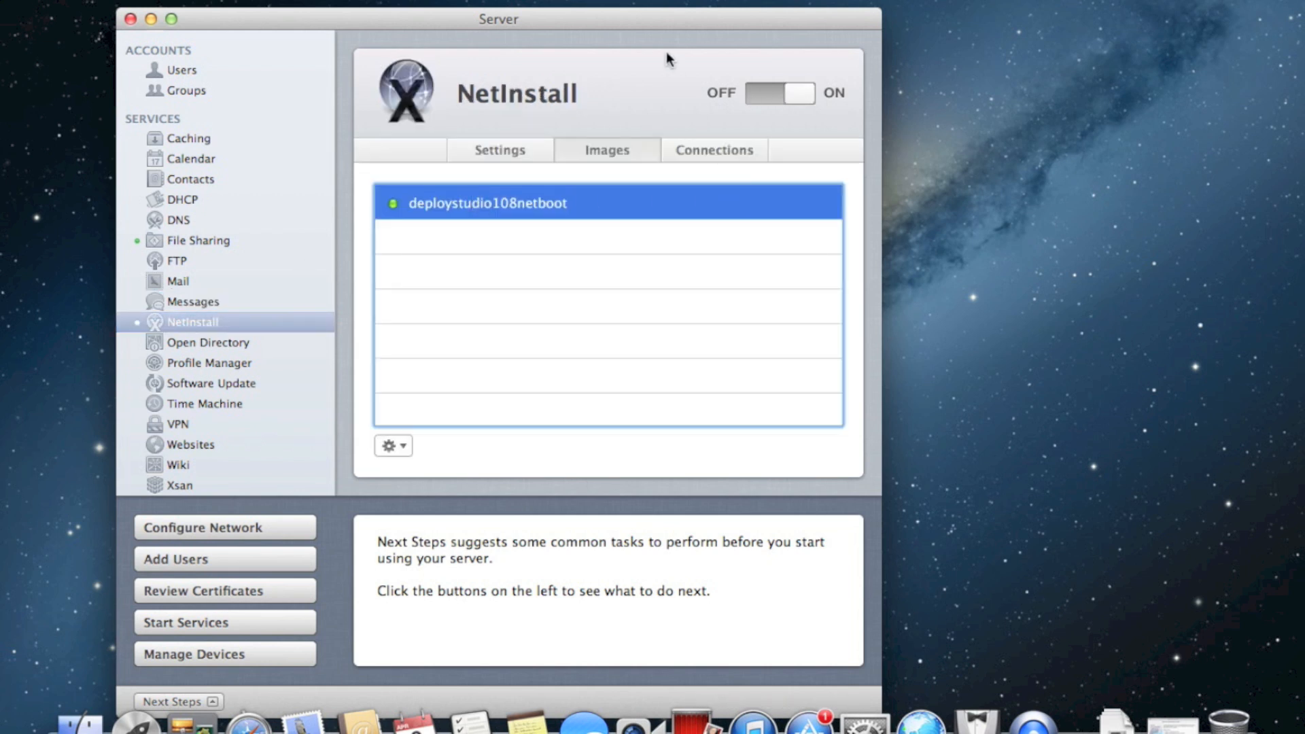
# Reposition the Server window and open the Utilities folder with Shift-Cmd-U
pyautogui.moveTo(660, 26); pyautogui.dragTo(596, 7)
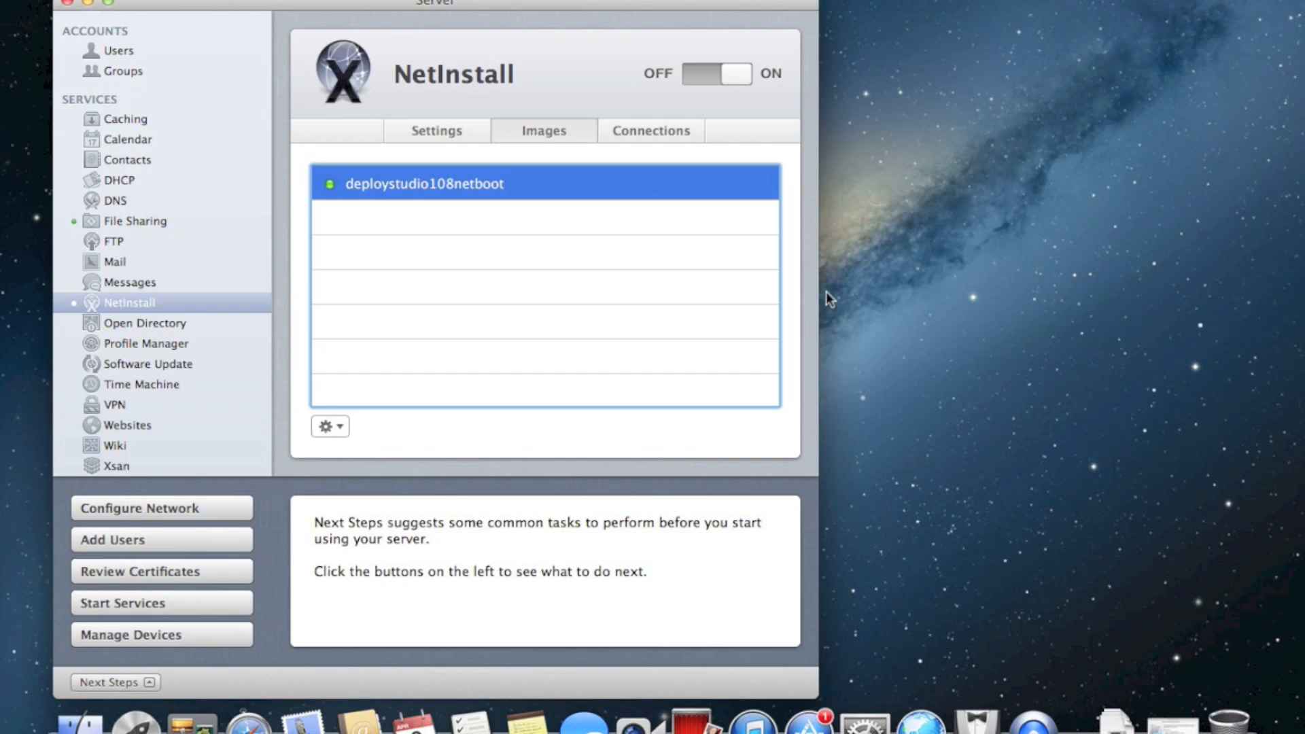
pyautogui.moveTo(583, 6); pyautogui.dragTo(568, 5)
pyautogui.click(915, 340)
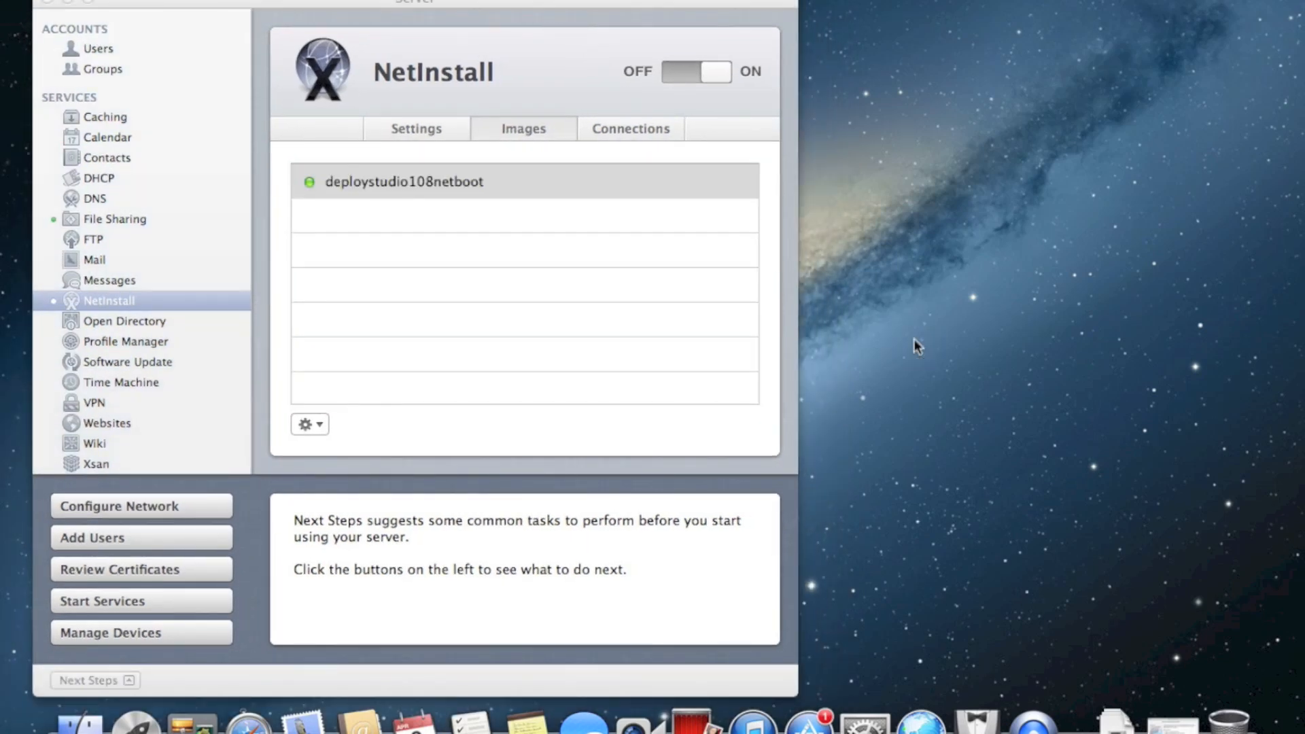
pyautogui.press('super+shift+u')
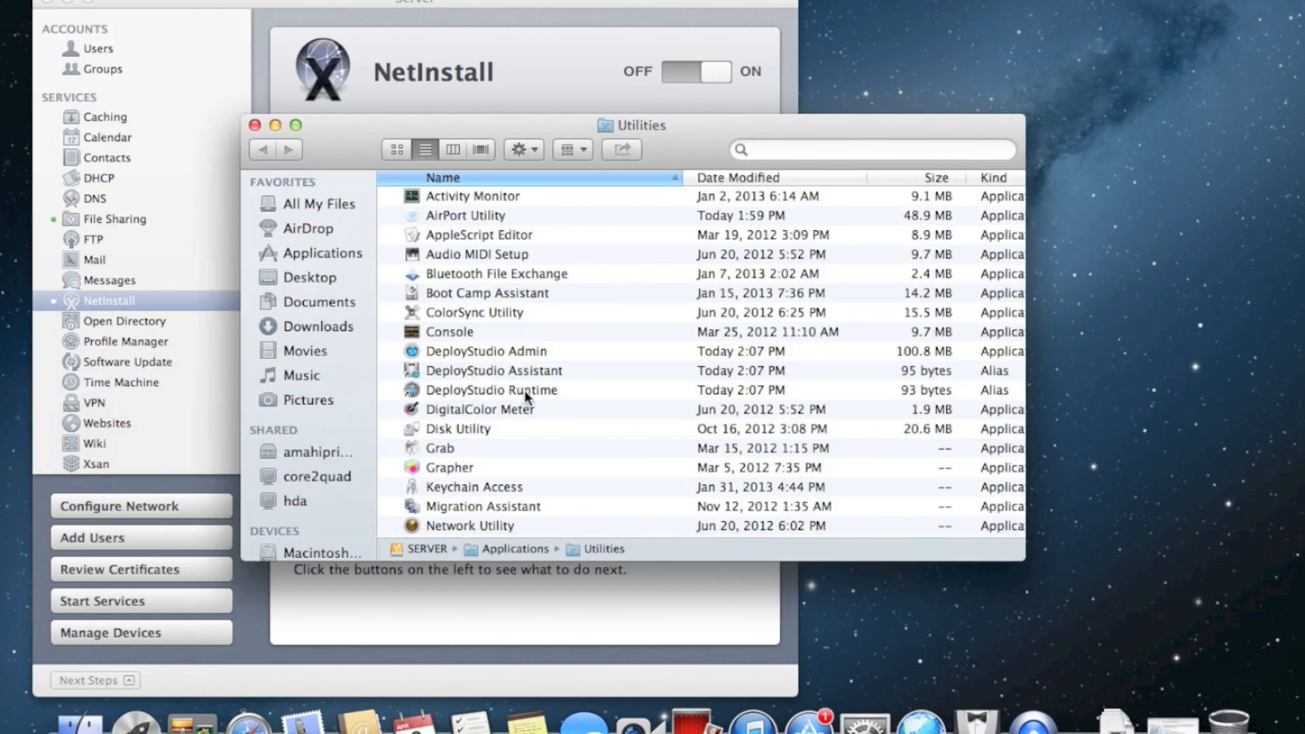
pyautogui.doubleClick(524, 353)
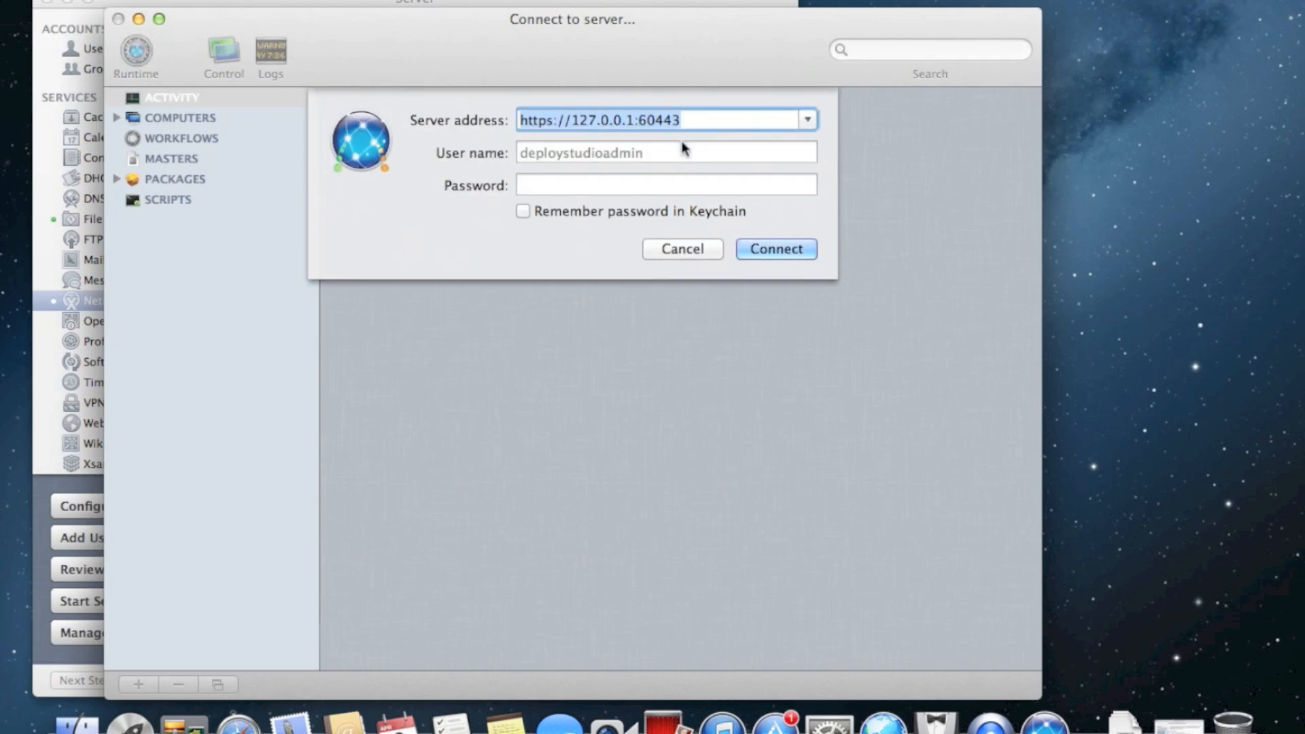
pyautogui.click(670, 151)
pyautogui.click(807, 119)
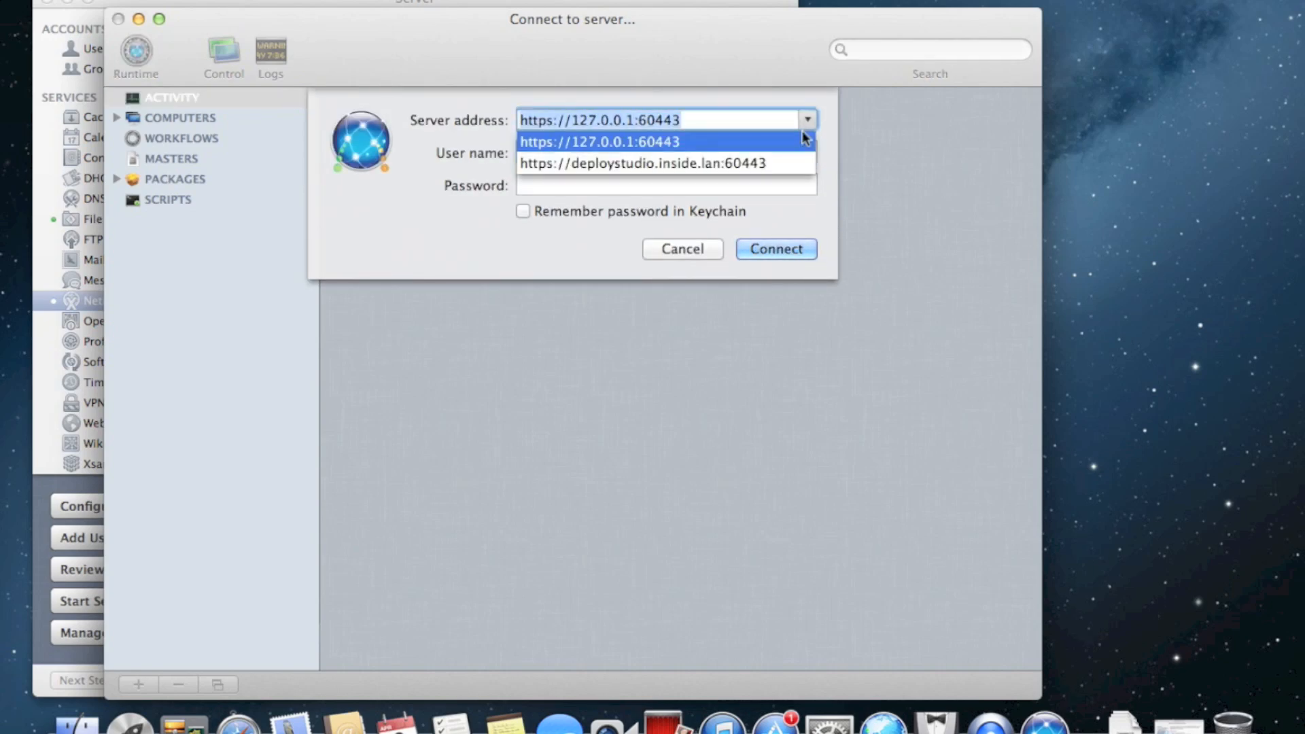
pyautogui.click(766, 162)
pyautogui.click(701, 152)
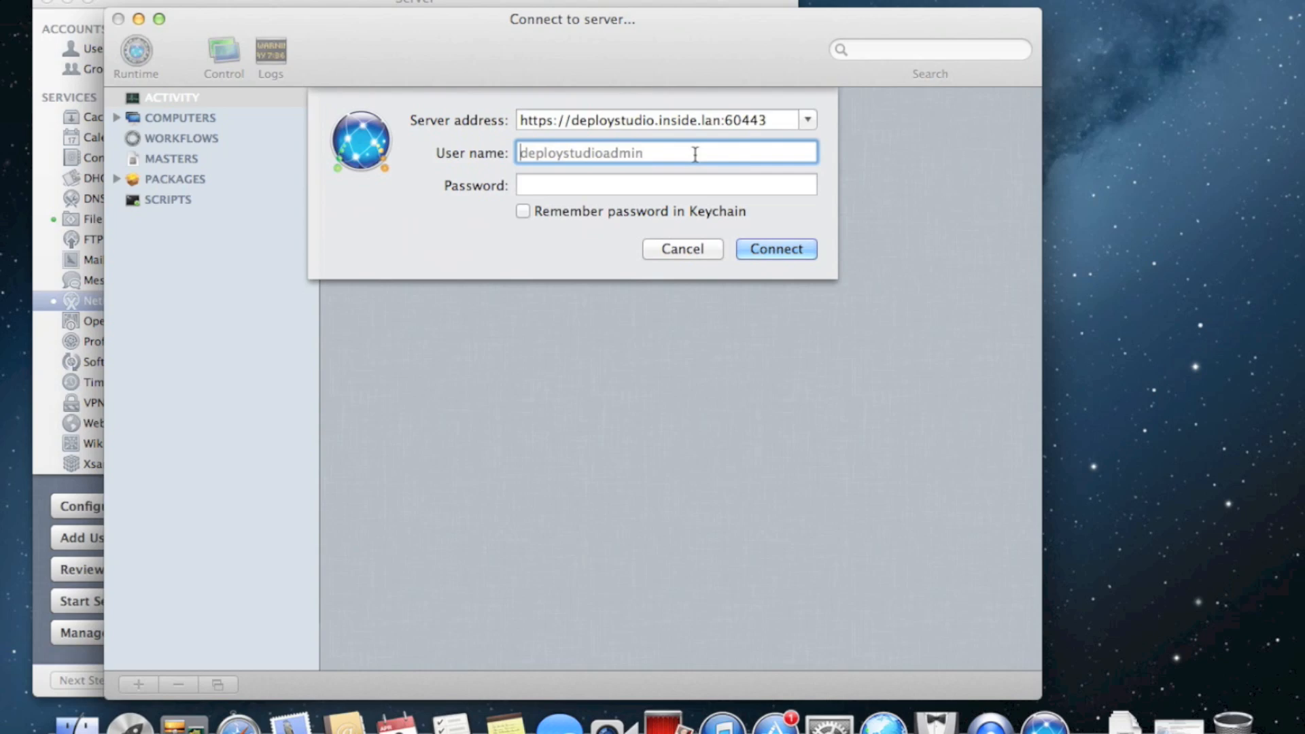
pyautogui.click(808, 119)
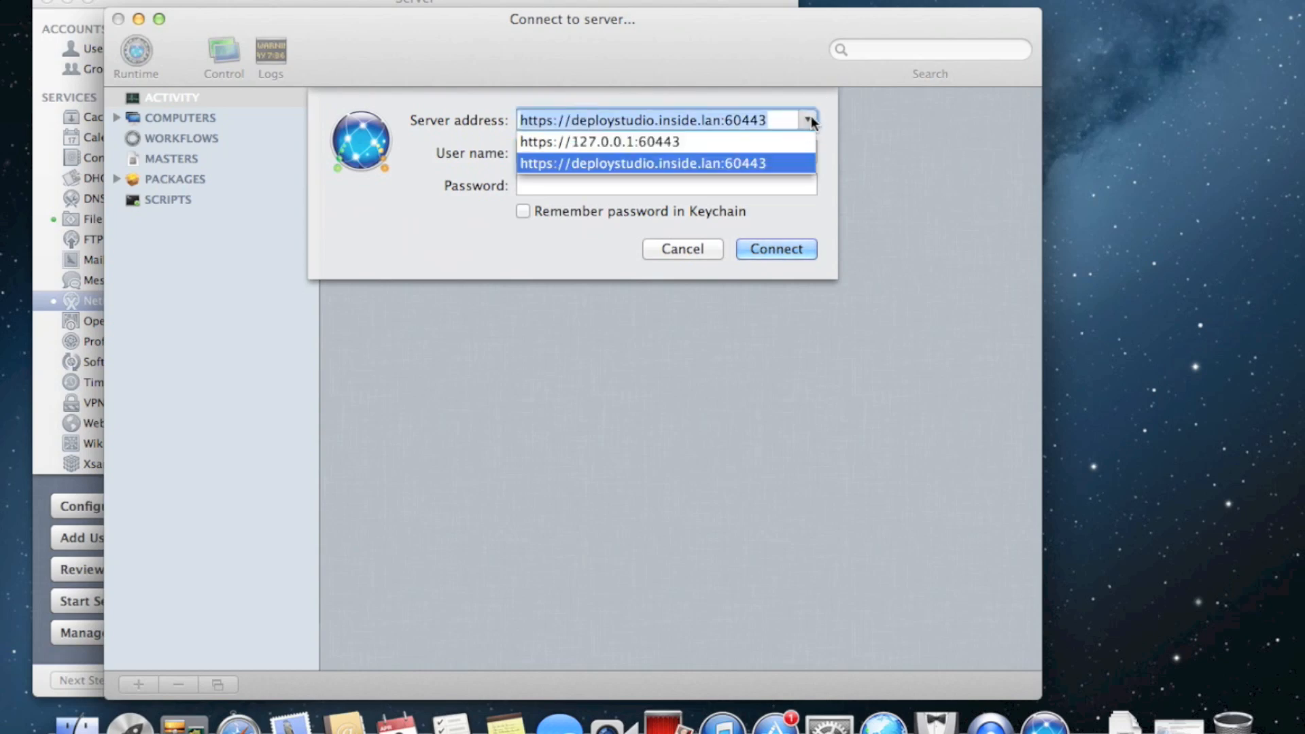
pyautogui.click(651, 166)
pyautogui.click(639, 151)
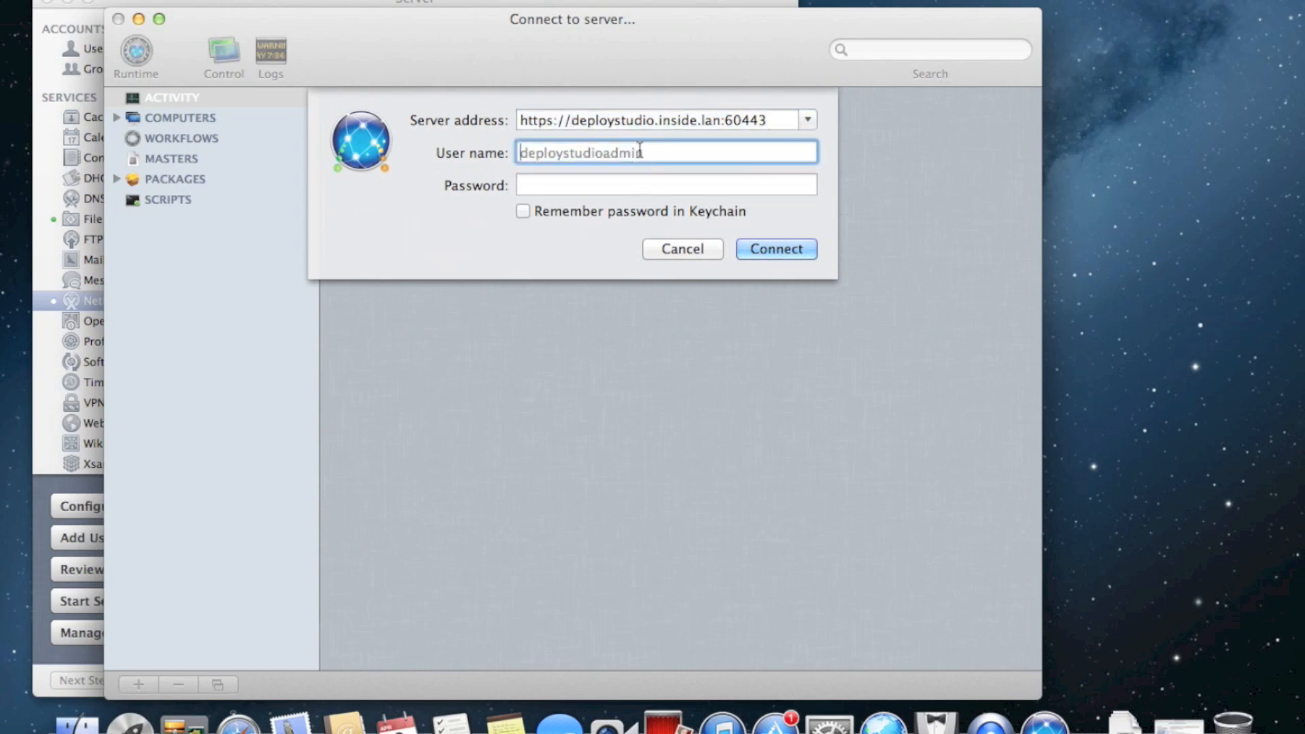
# Enter the admin user name and password to connect, then move the window right
pyautogui.write('fatalexception')
pyautogui.press('Tab')
pyautogui.write('••••••••••••••')
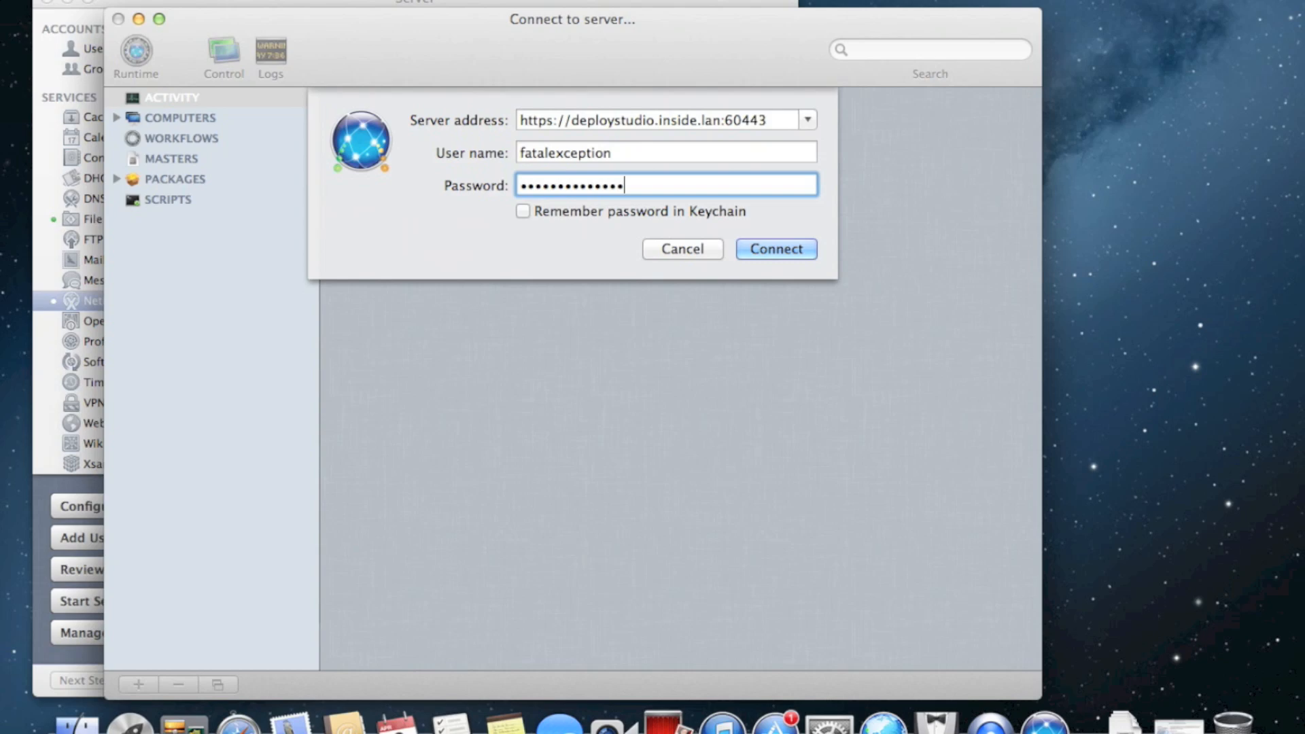
pyautogui.press('Return')
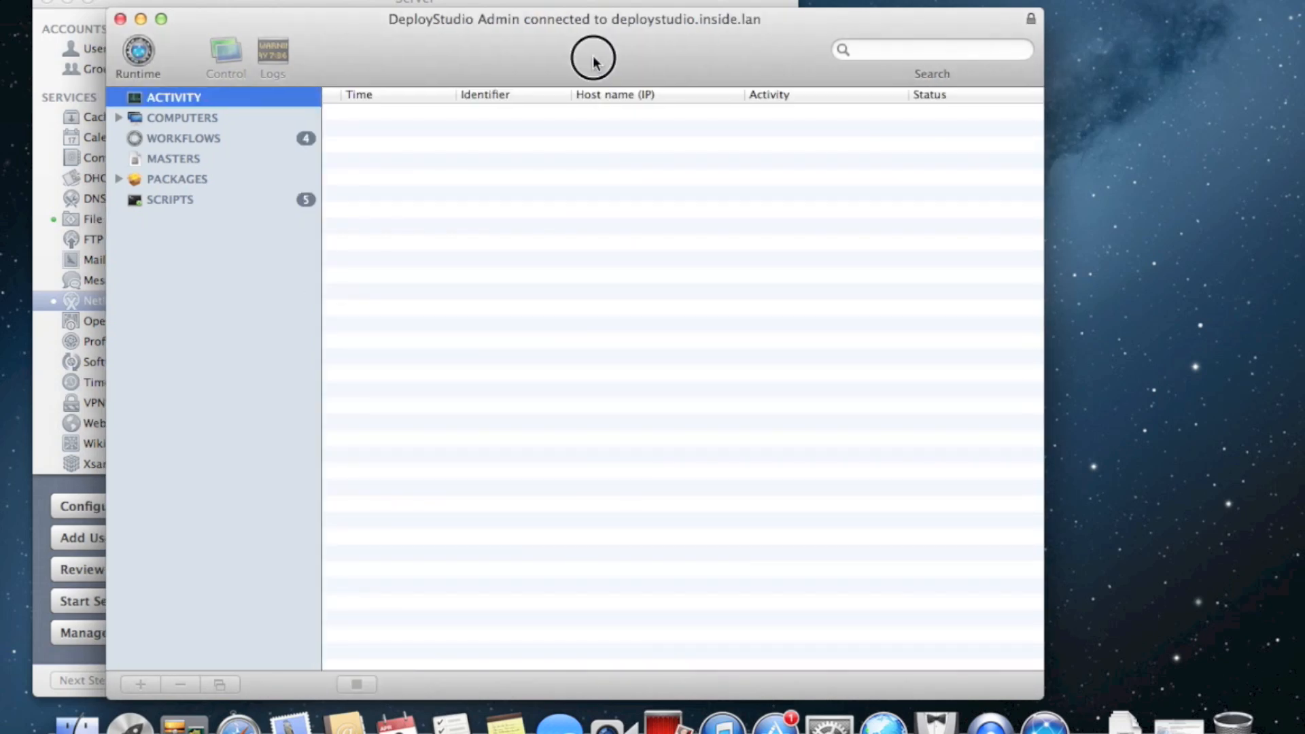
pyautogui.moveTo(591, 58); pyautogui.dragTo(798, 66)
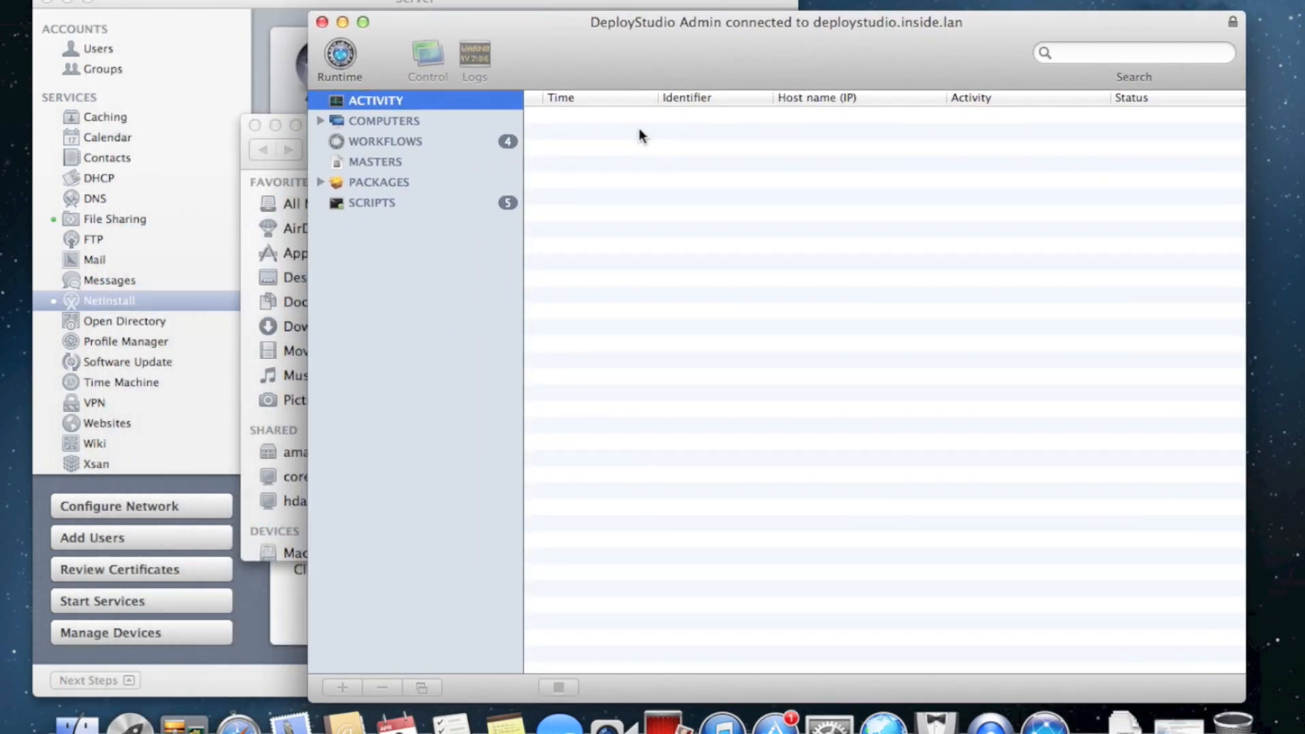
# Browse the Workflows, Packages, Scripts and Masters lists, minimize the Finder folder, then check Computers and Activity
pyautogui.click(322, 121)
pyautogui.click(407, 131)
pyautogui.click(406, 137)
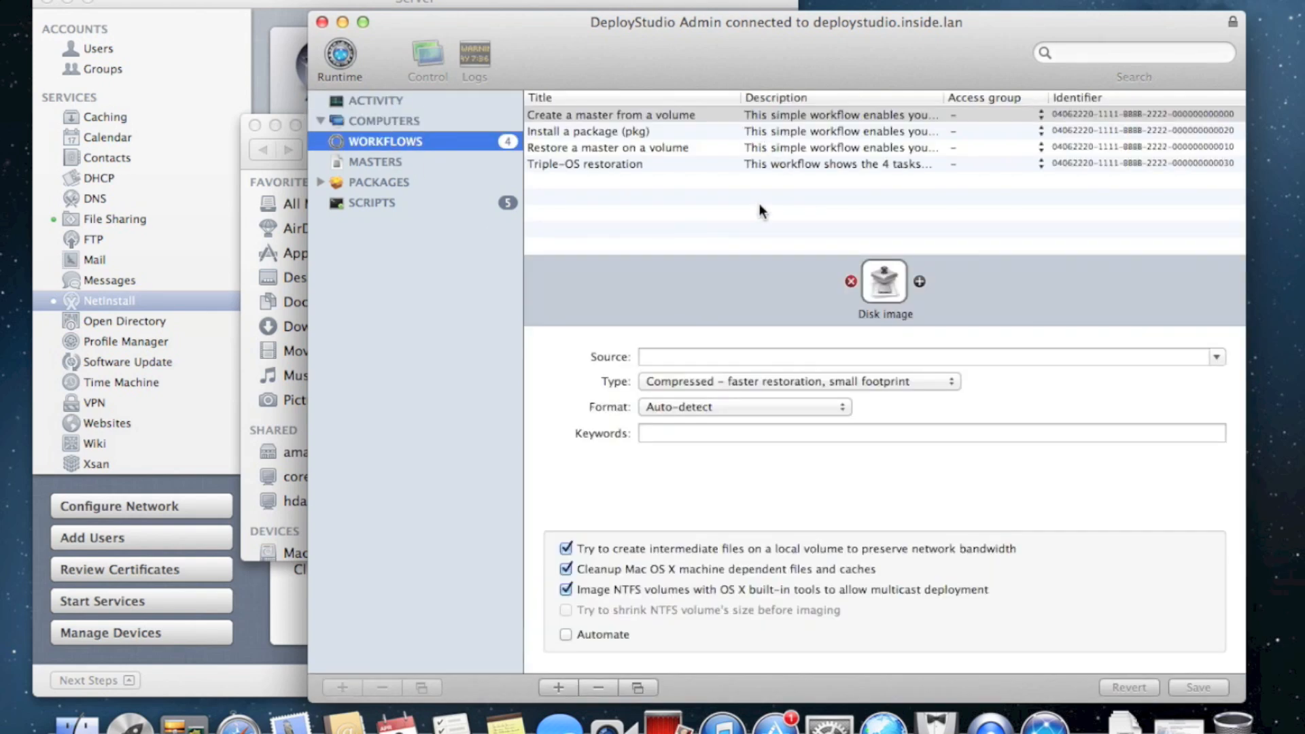
pyautogui.click(365, 185)
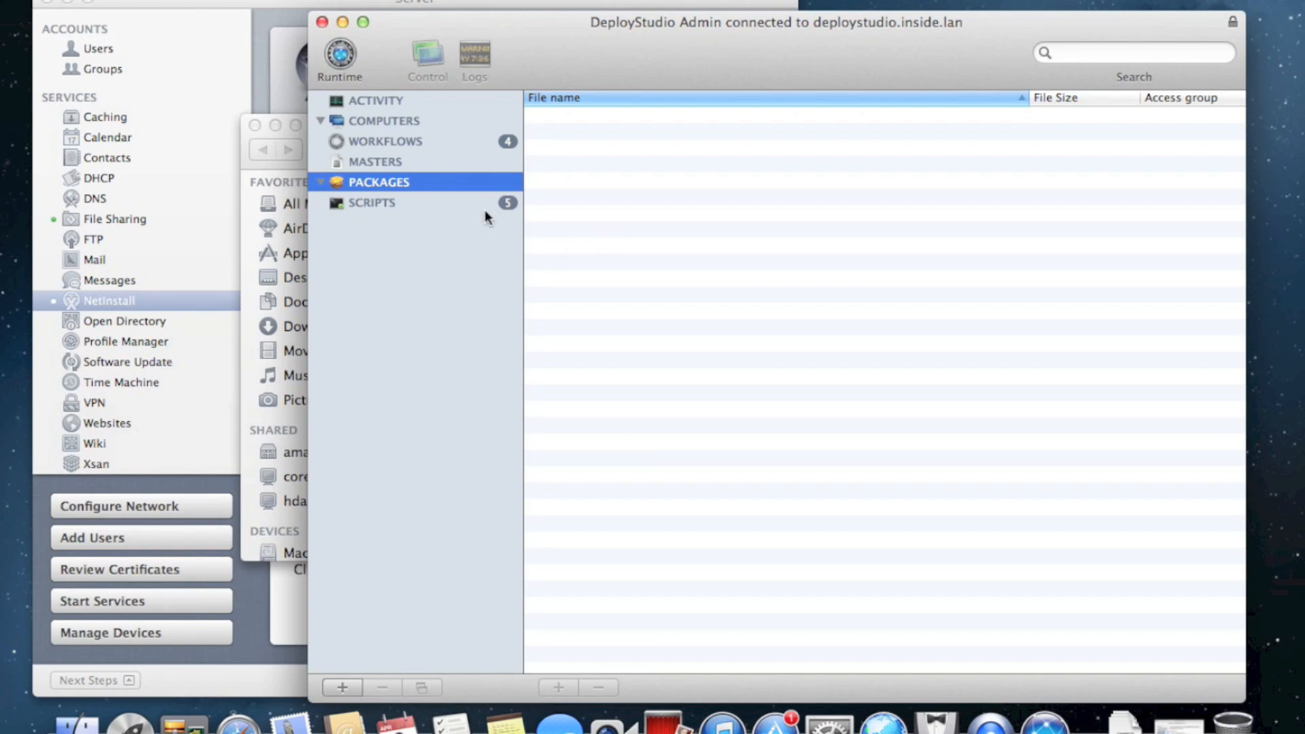
pyautogui.click(379, 204)
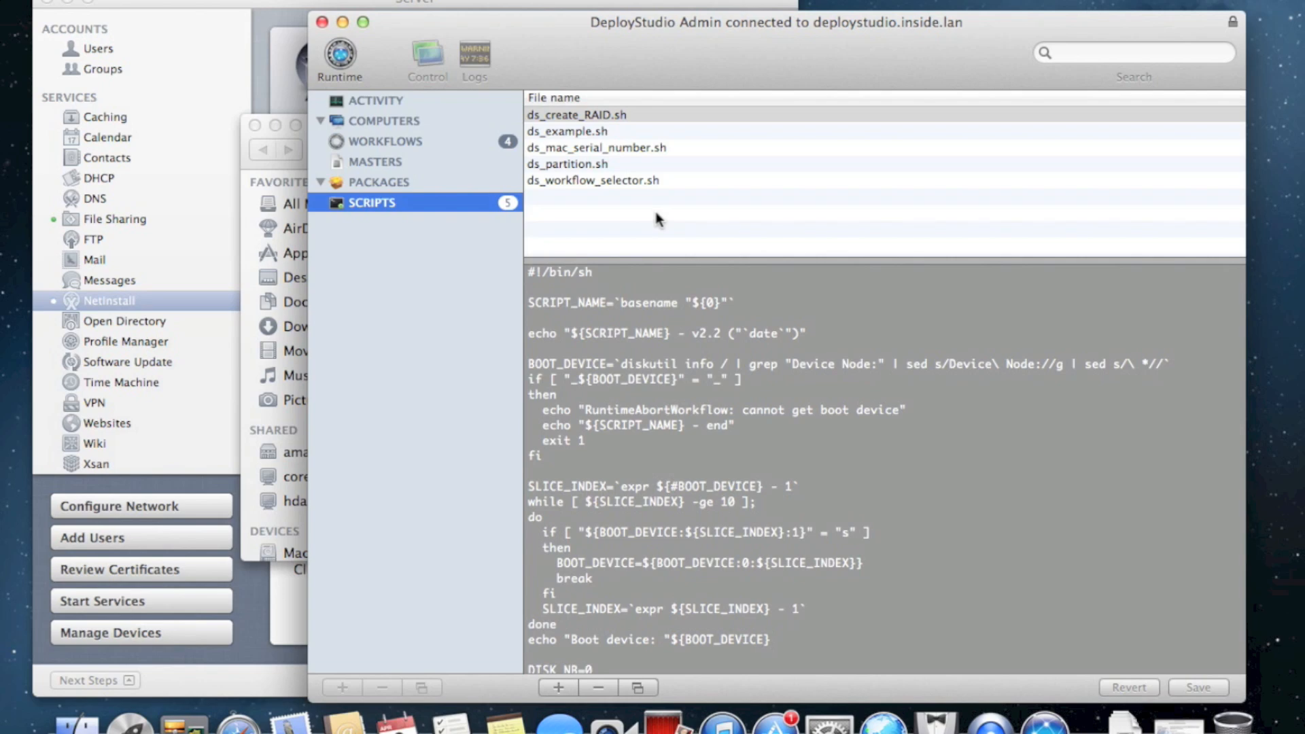
pyautogui.click(422, 162)
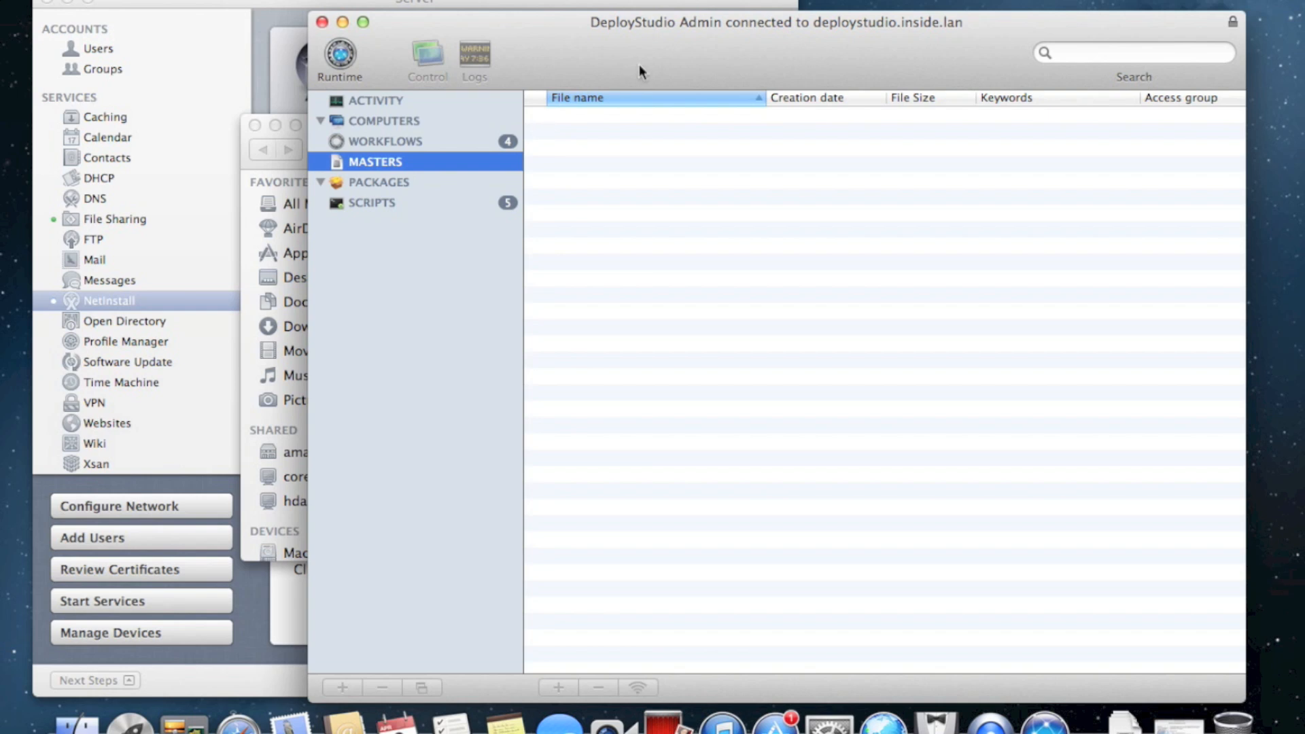
pyautogui.click(273, 128)
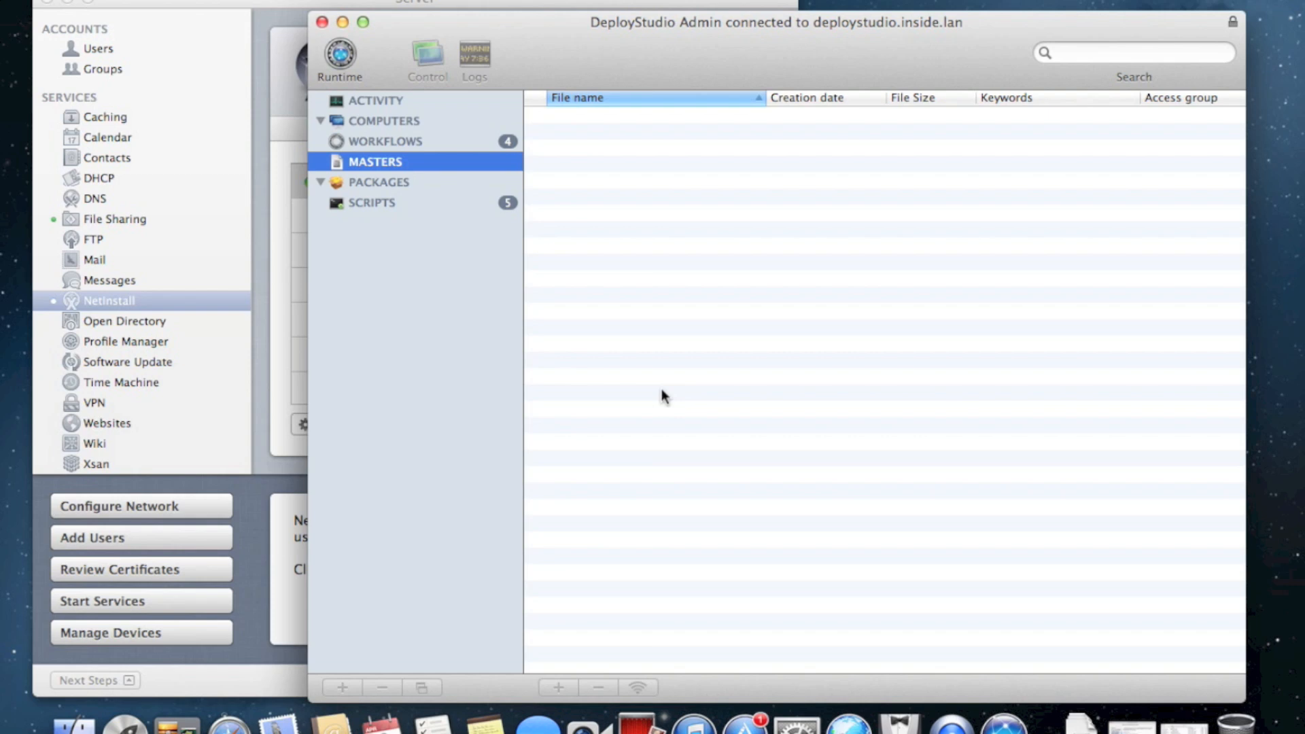
pyautogui.click(410, 120)
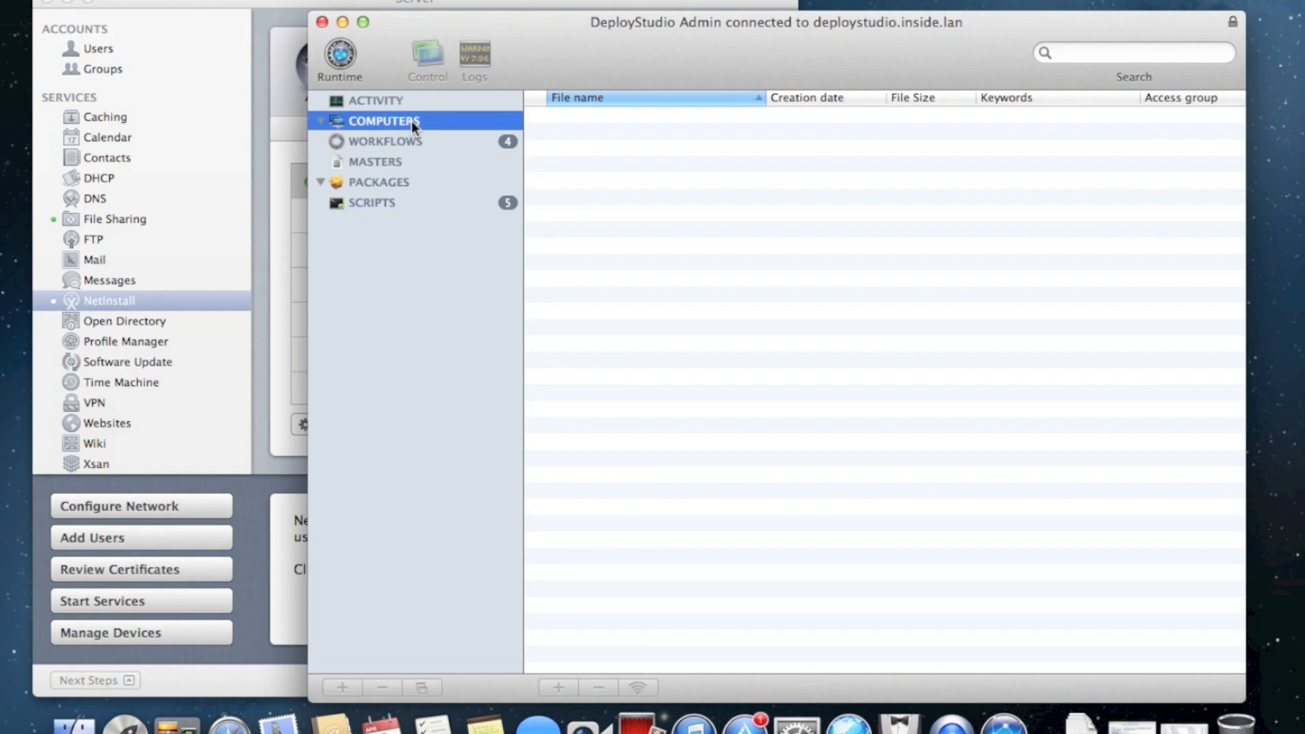
pyautogui.click(419, 103)
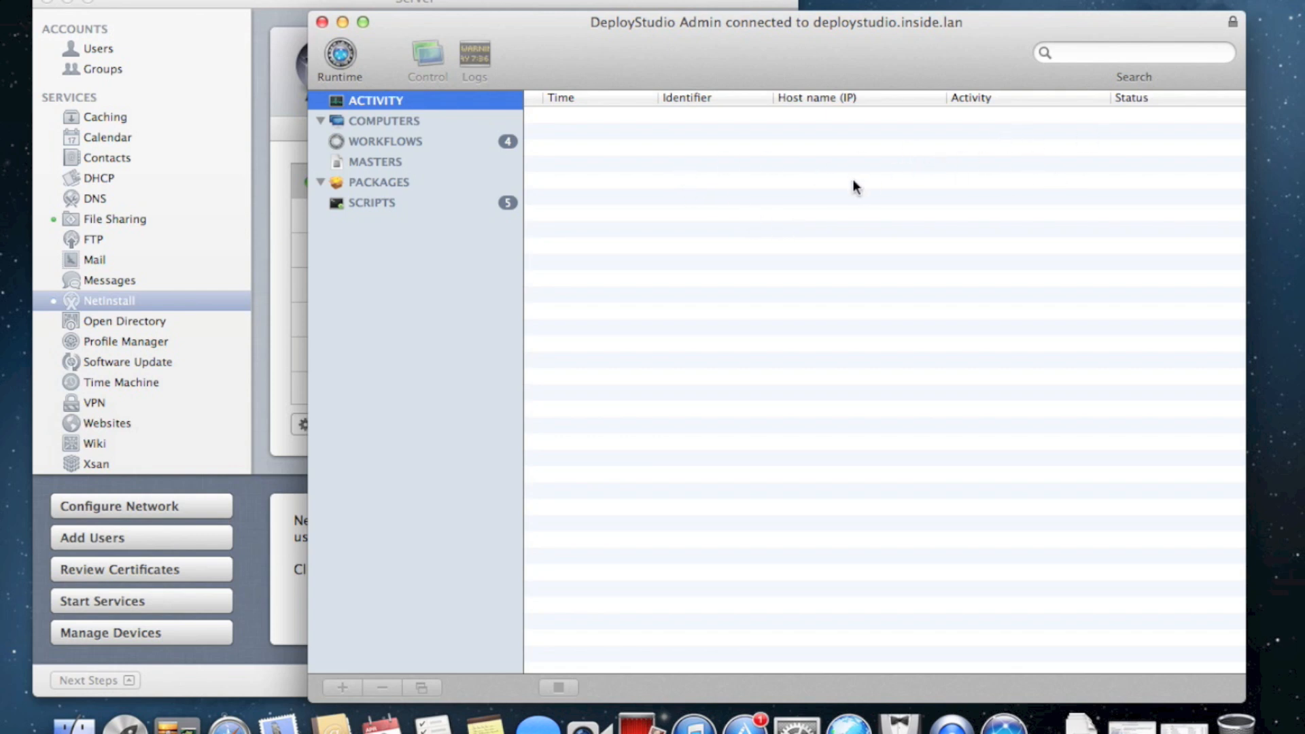
# Look through the four workflows, open Restore a master on a volume, and show the task palette
pyautogui.click(414, 140)
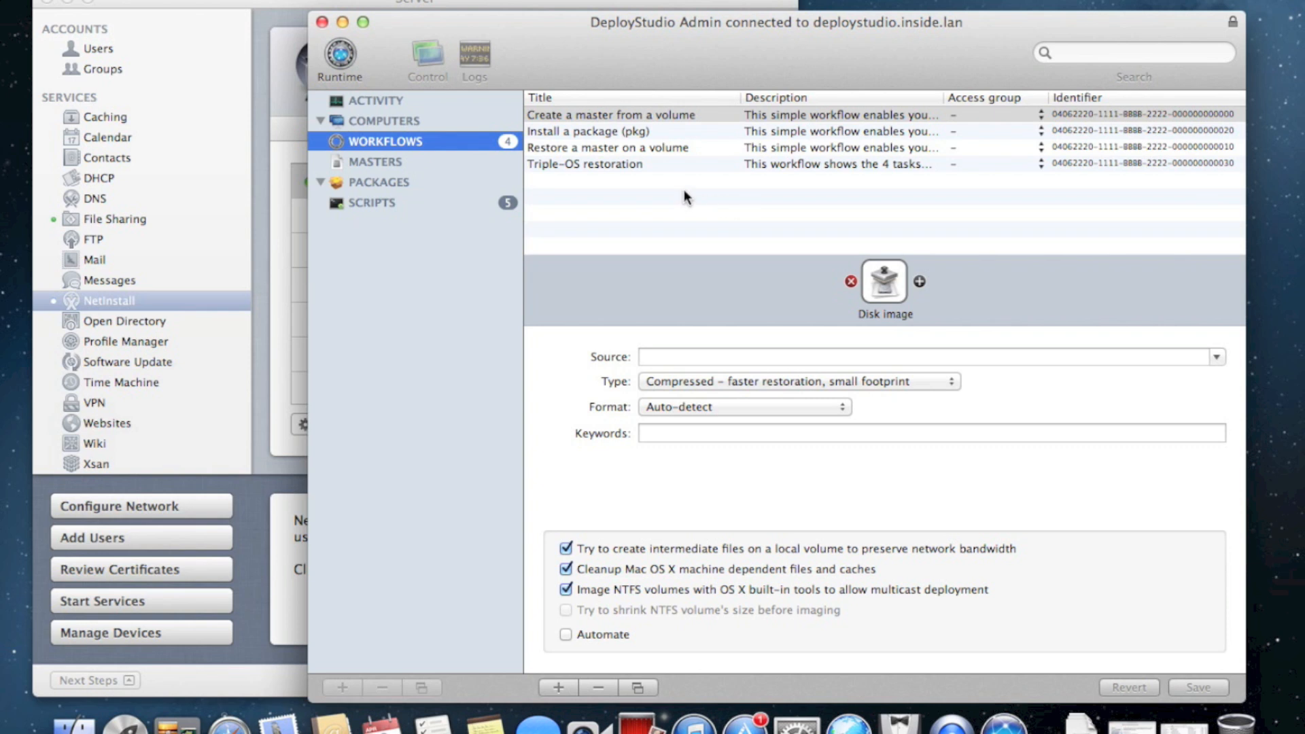
pyautogui.click(655, 133)
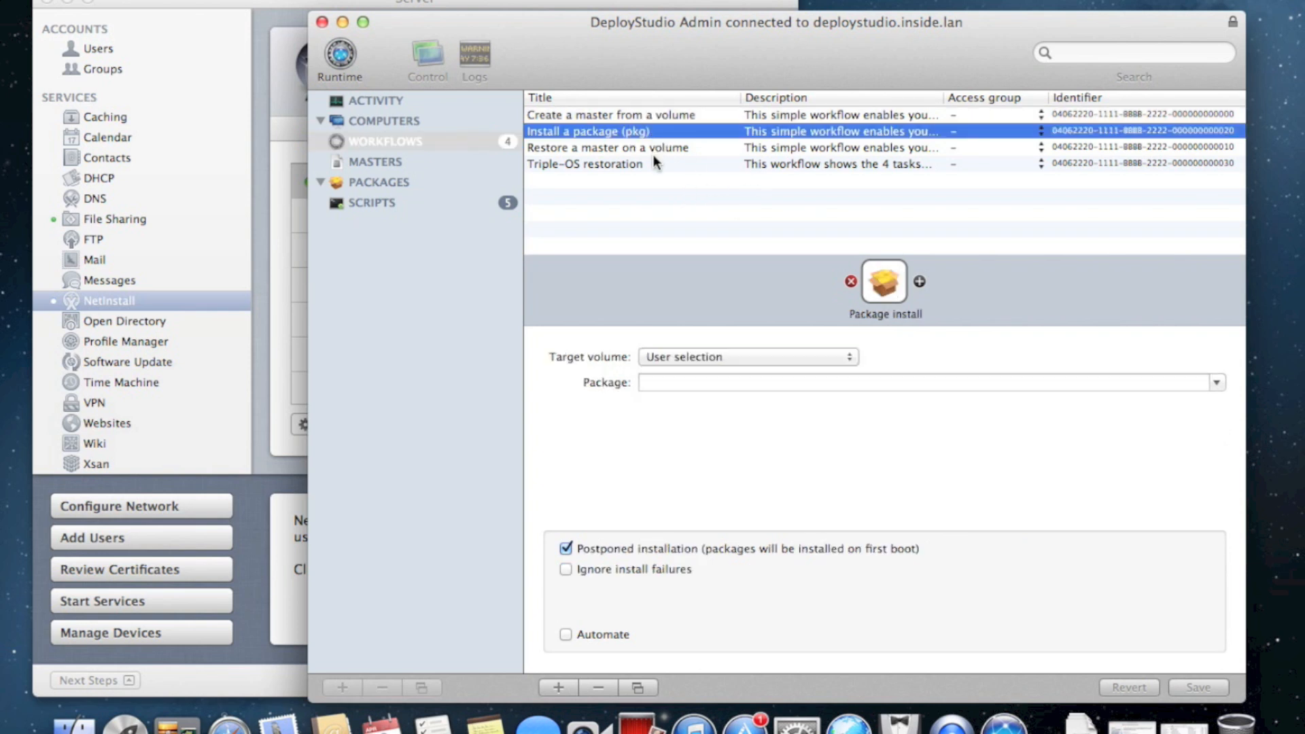
pyautogui.click(652, 151)
pyautogui.click(649, 117)
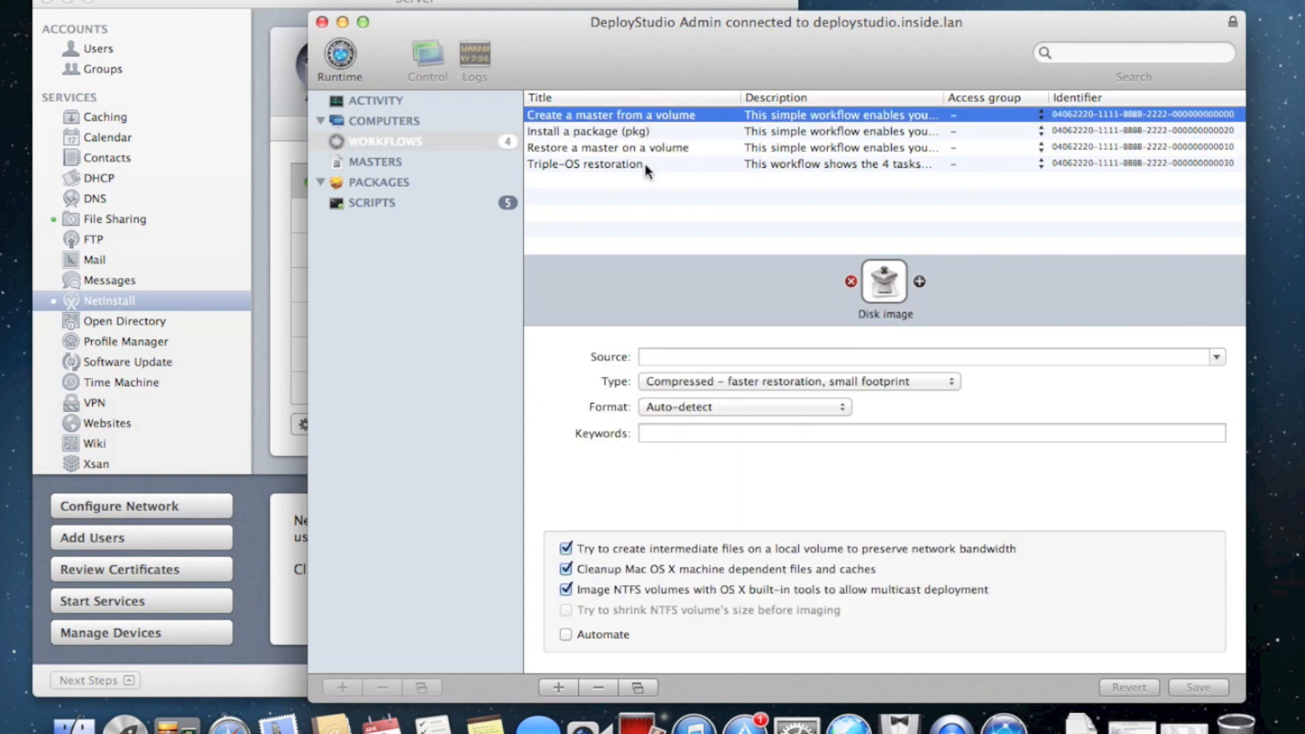
pyautogui.click(641, 148)
pyautogui.click(643, 165)
pyautogui.click(641, 113)
pyautogui.moveTo(722, 35); pyautogui.dragTo(548, 25)
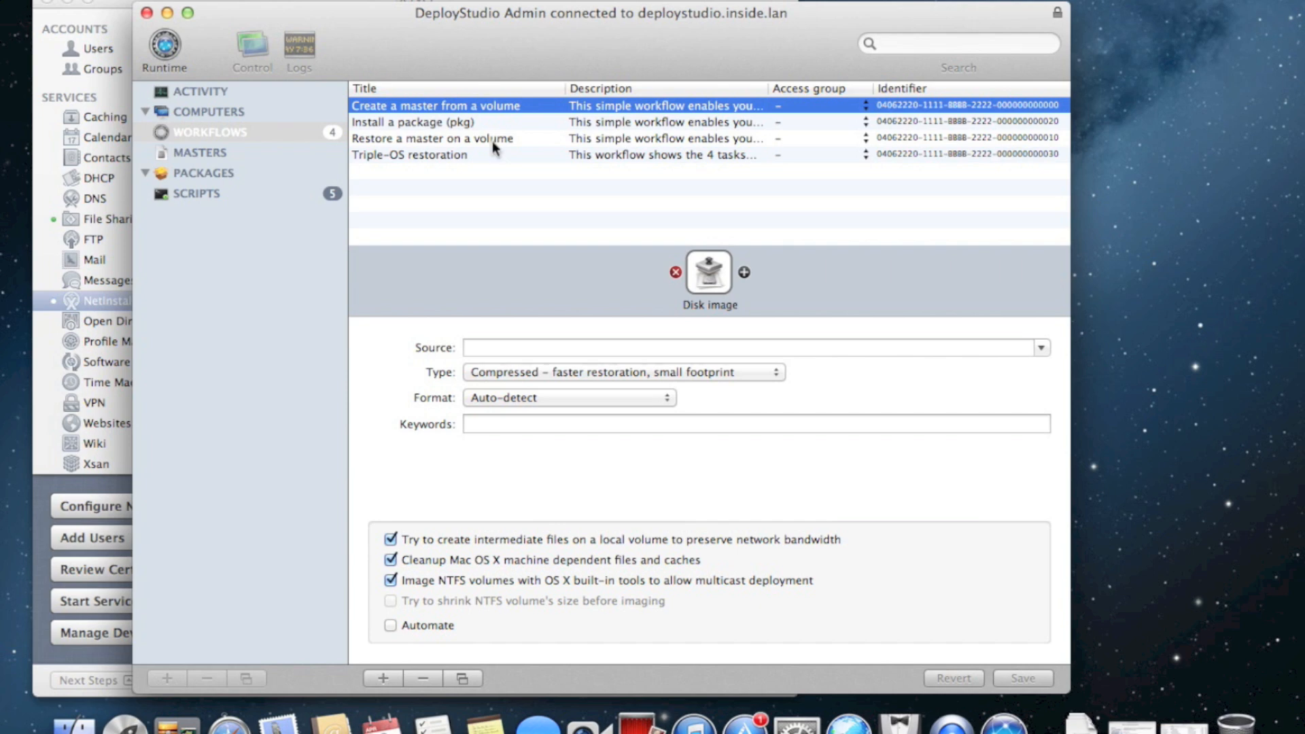
pyautogui.click(435, 140)
pyautogui.click(745, 272)
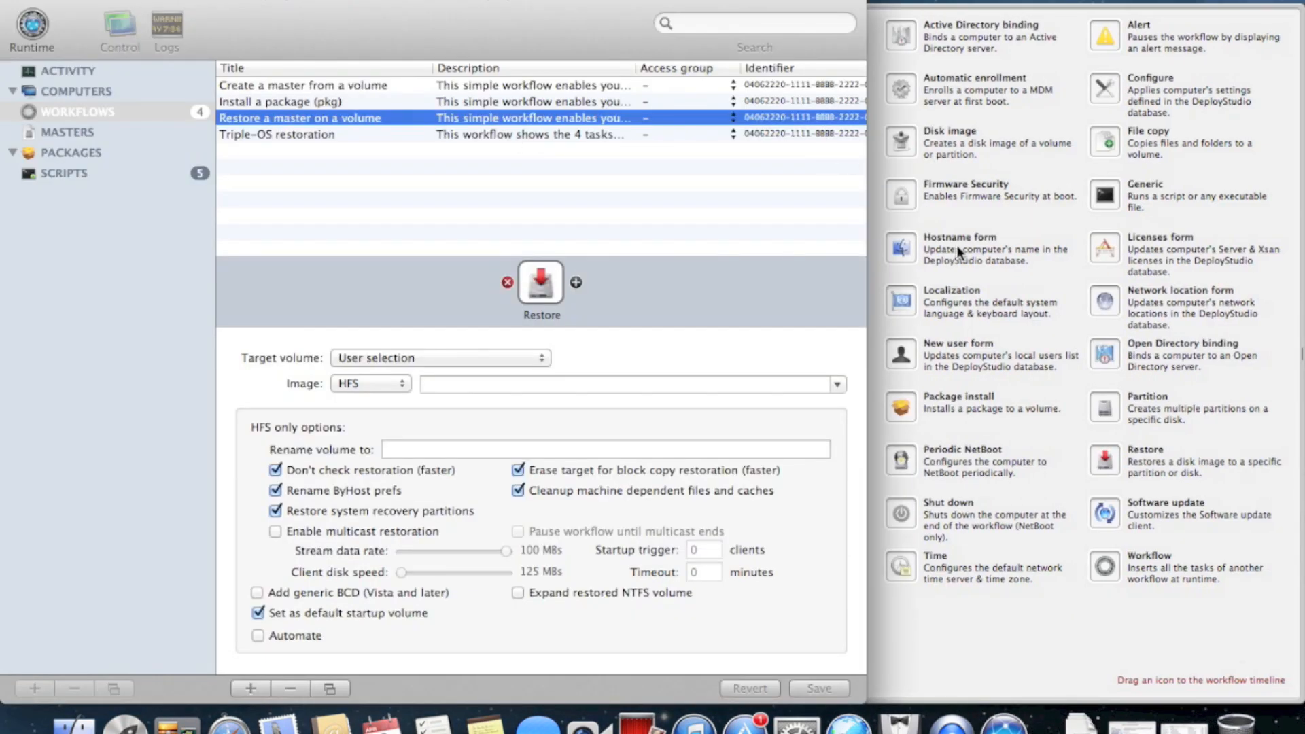
# Drag a Package install task into the workflow timeline right after Restore
pyautogui.moveTo(988, 555); pyautogui.dragTo(169, 588)
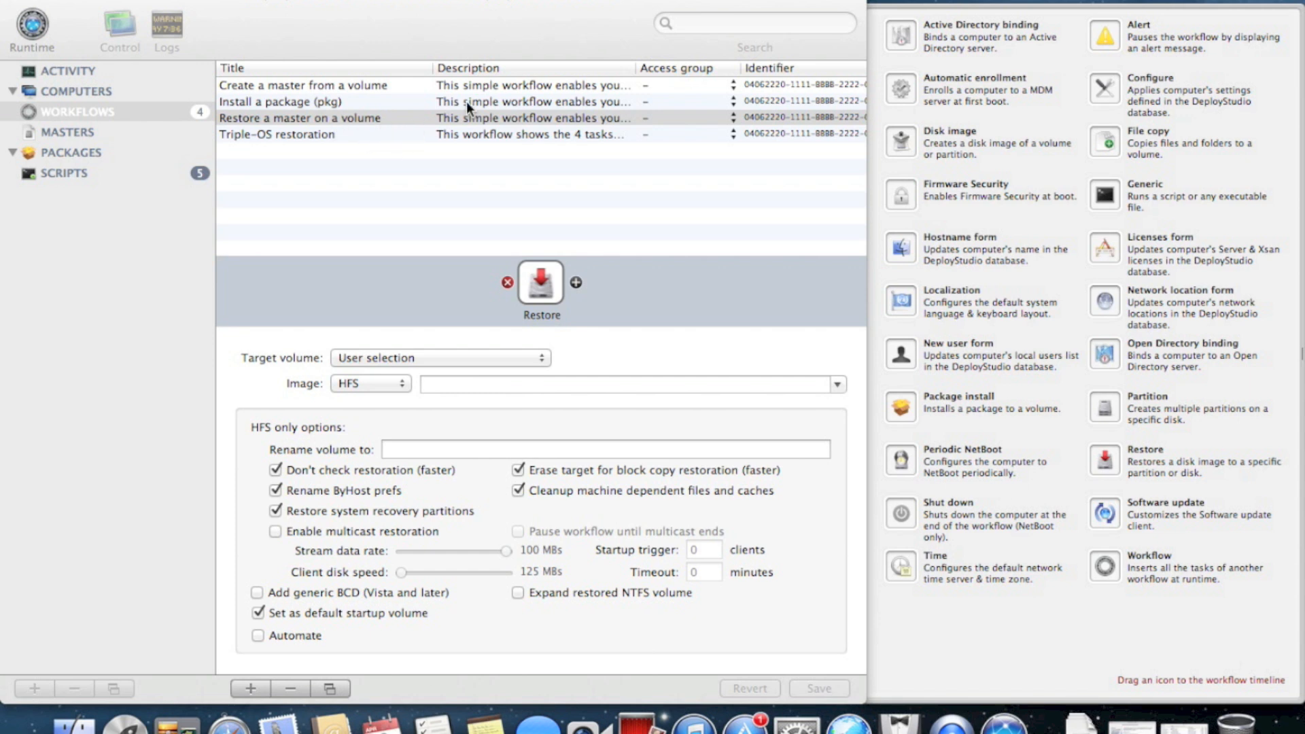
pyautogui.click(750, 5)
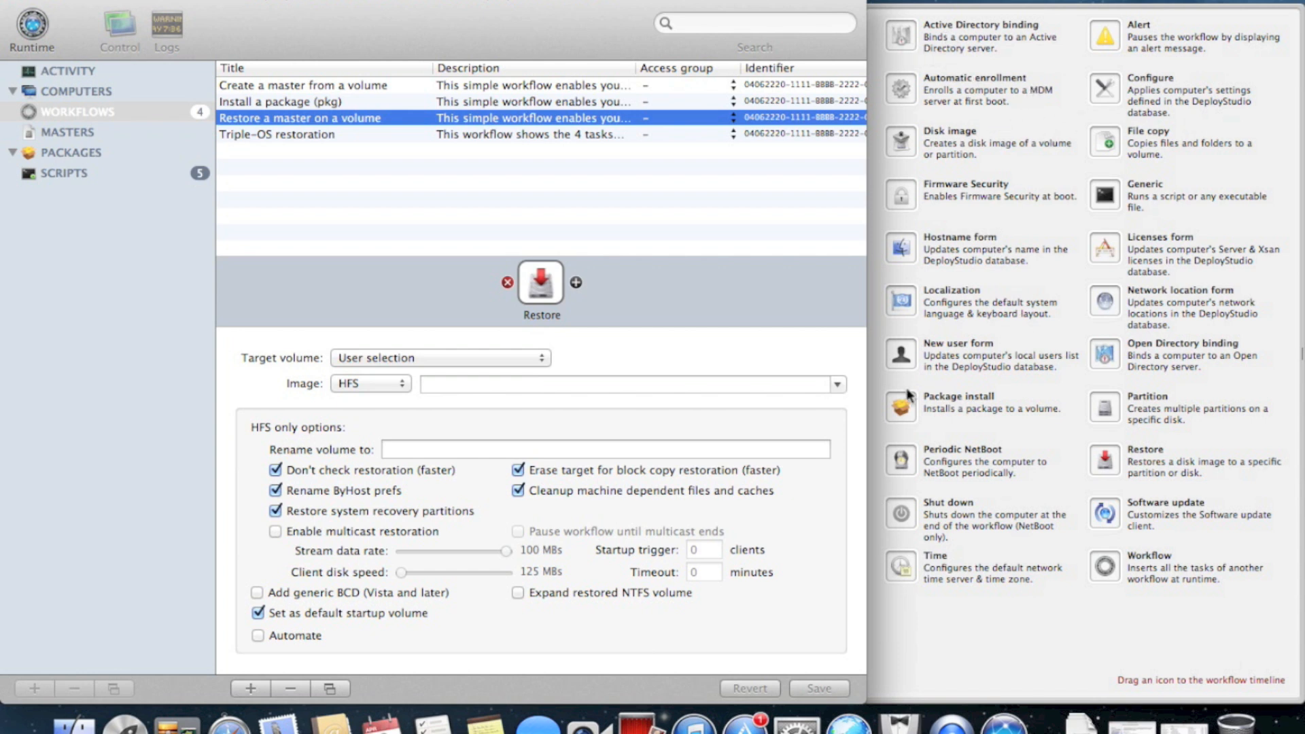
pyautogui.moveTo(911, 426); pyautogui.dragTo(663, 273)
# Set the Package install target volume to Last restored volume; the package list is still empty
pyautogui.click(529, 357)
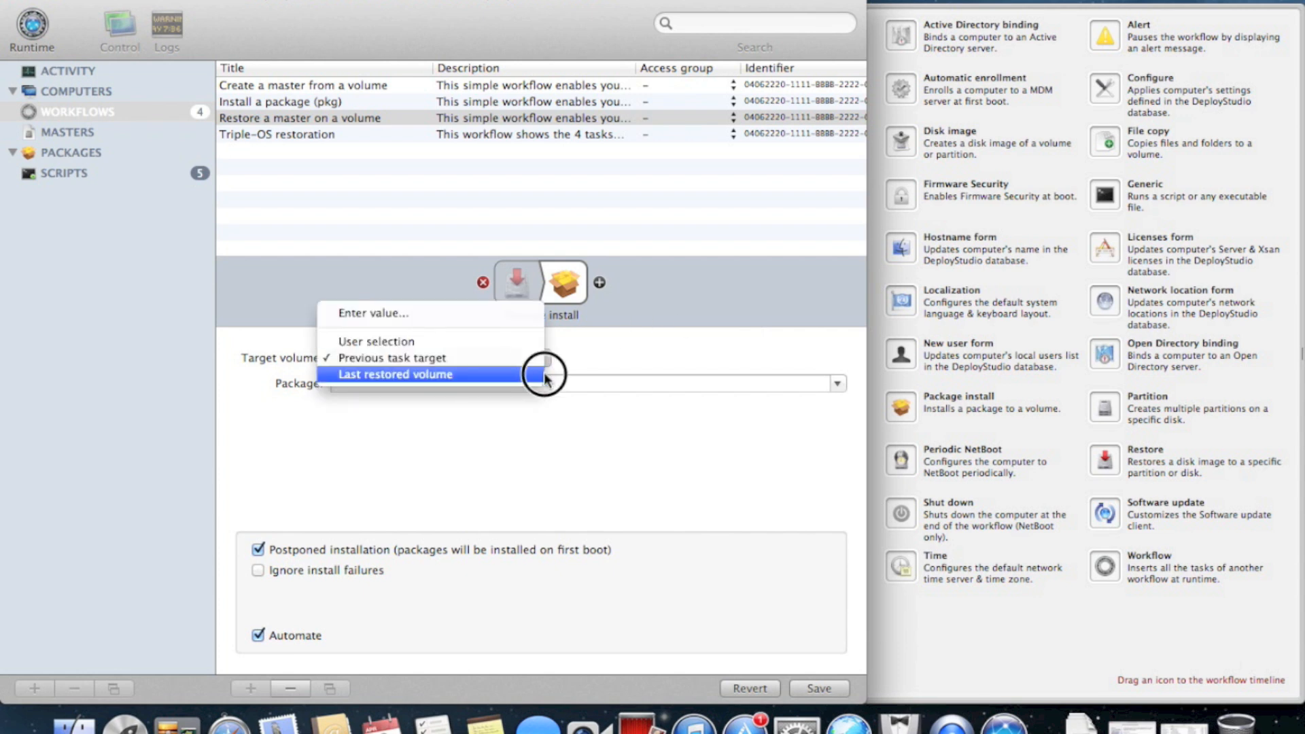
pyautogui.click(533, 374)
pyautogui.click(837, 385)
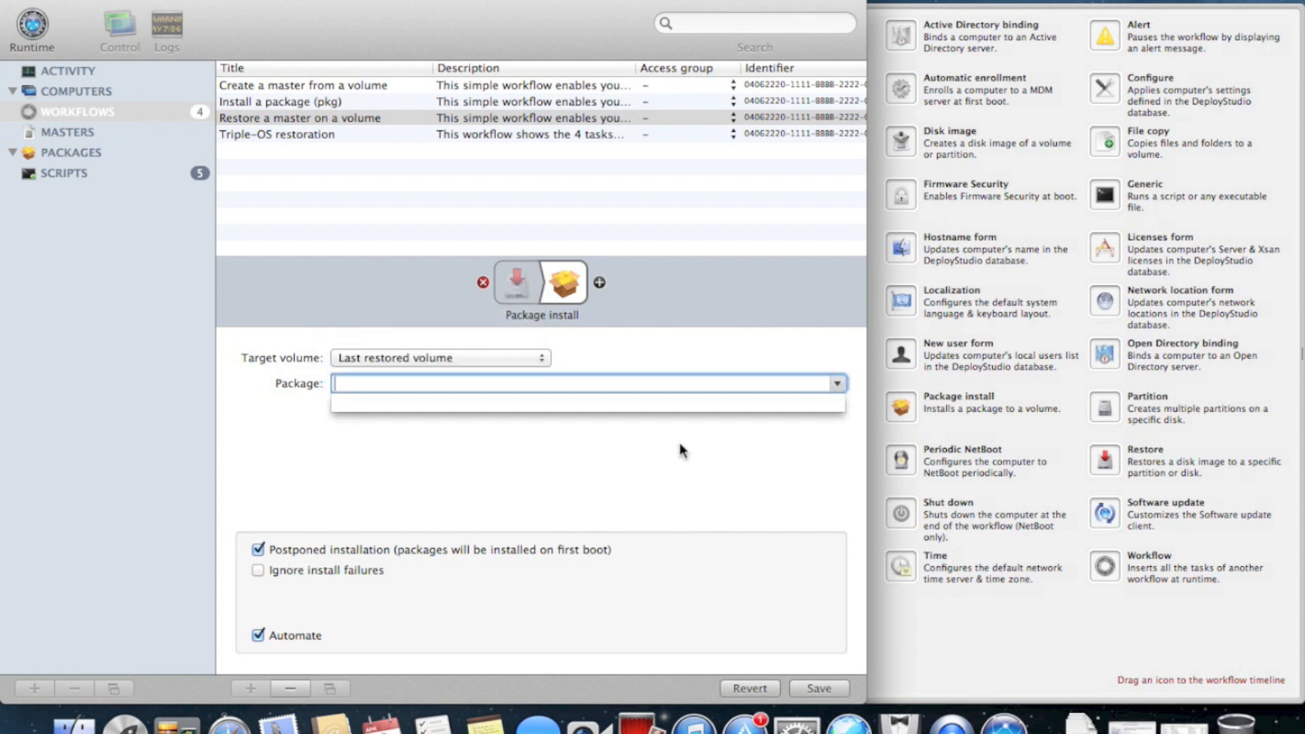
pyautogui.click(785, 373)
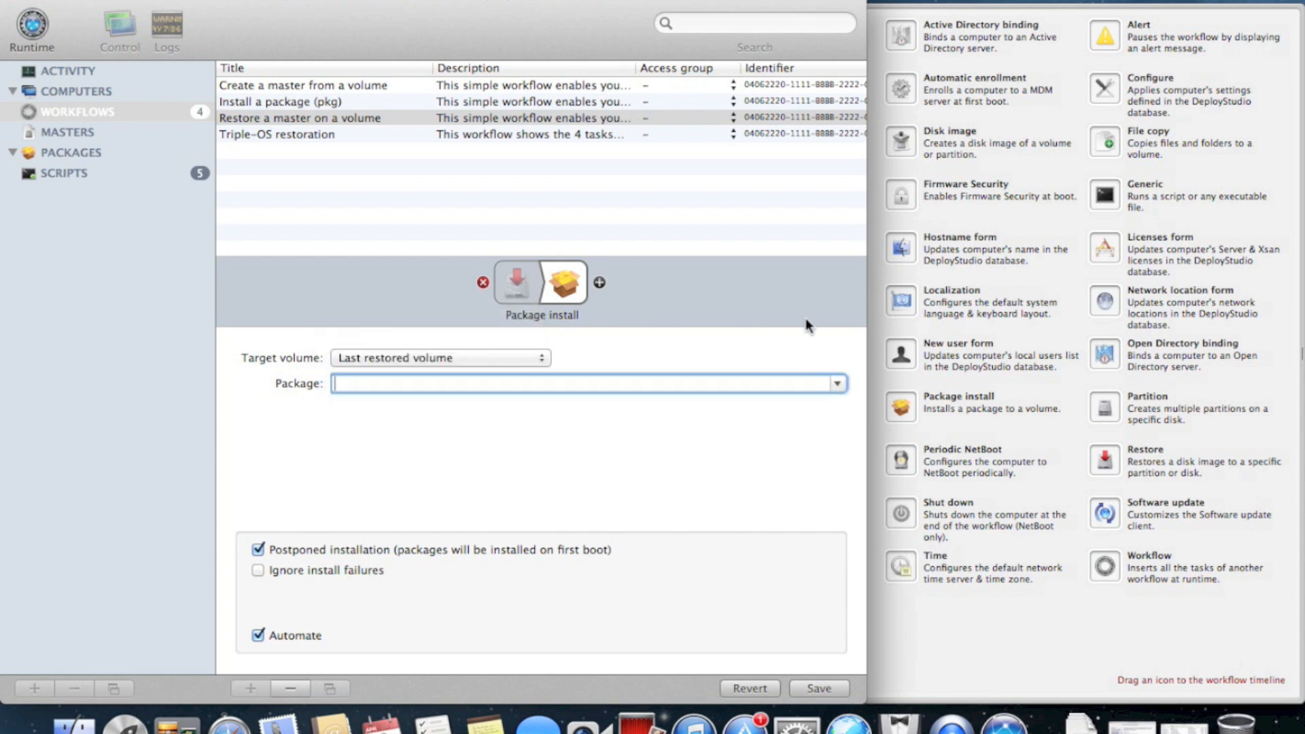
pyautogui.click(939, 1)
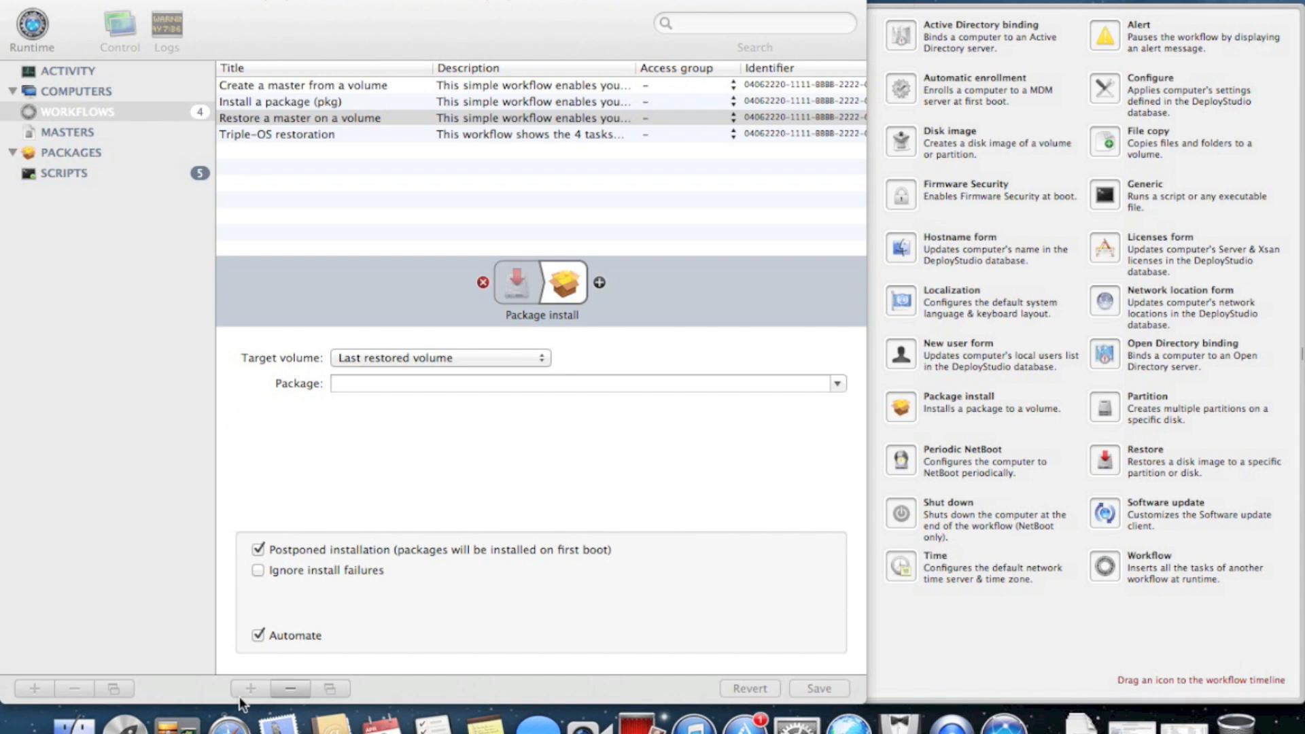
# Download the Java for Mac OS X installer from java.com in Safari
pyautogui.click(229, 722)
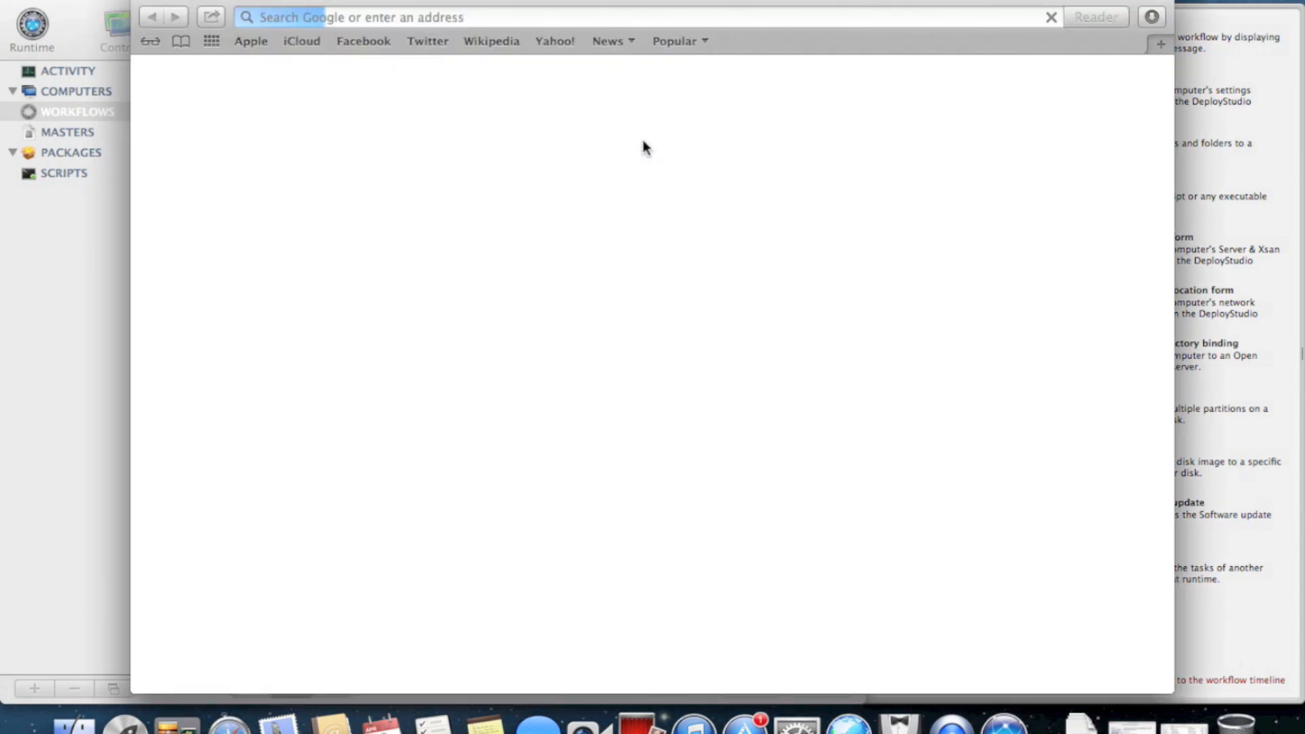
pyautogui.click(578, 19)
pyautogui.write('java.com')
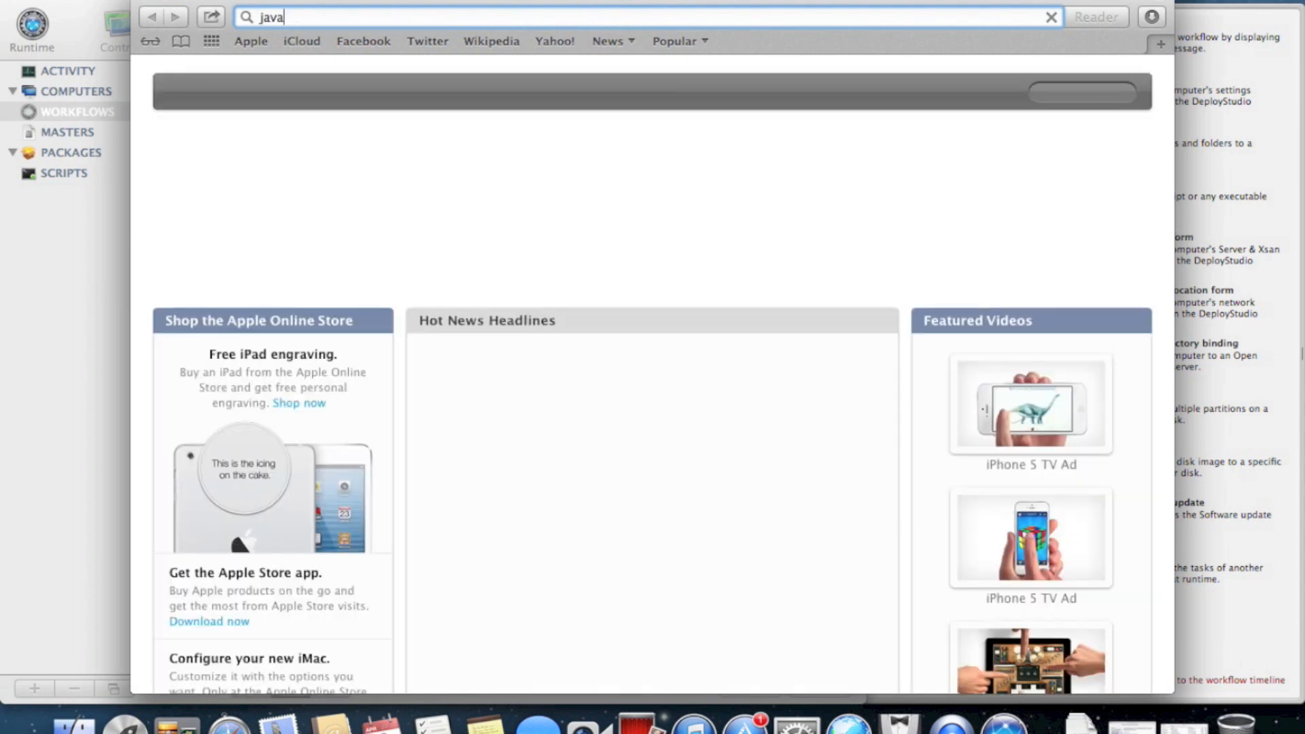
pyautogui.press('Return')
pyautogui.click(491, 416)
pyautogui.click(635, 255)
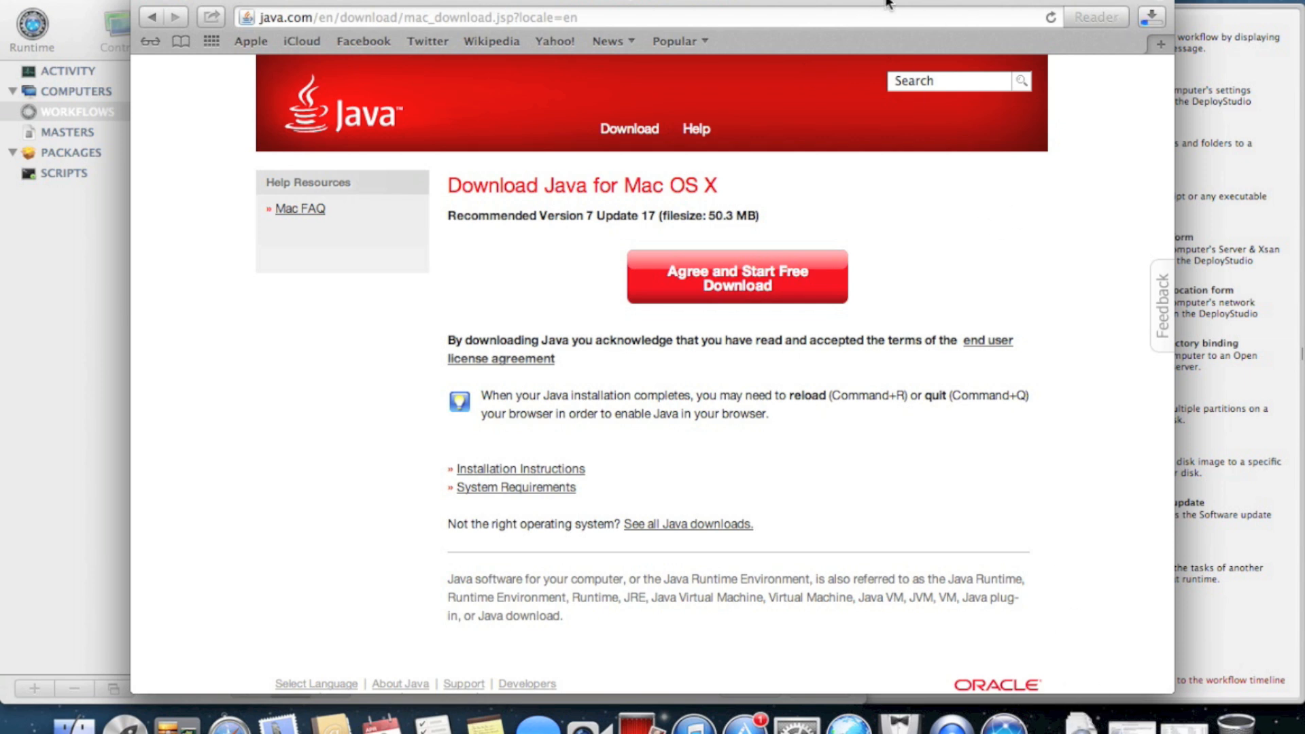
pyautogui.click(1146, 26)
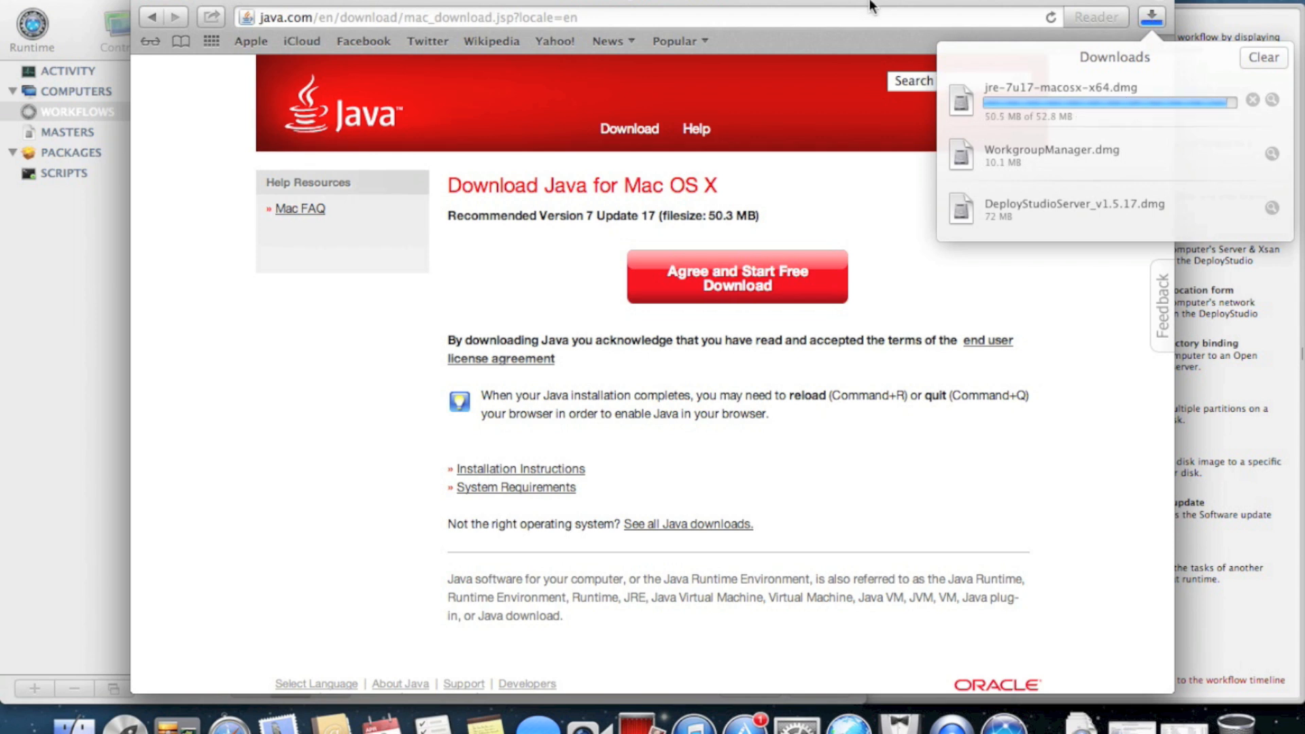
# Open the downloaded jre-7u17-macosx-x64.dmg disk image and quit Safari
pyautogui.doubleClick(963, 108)
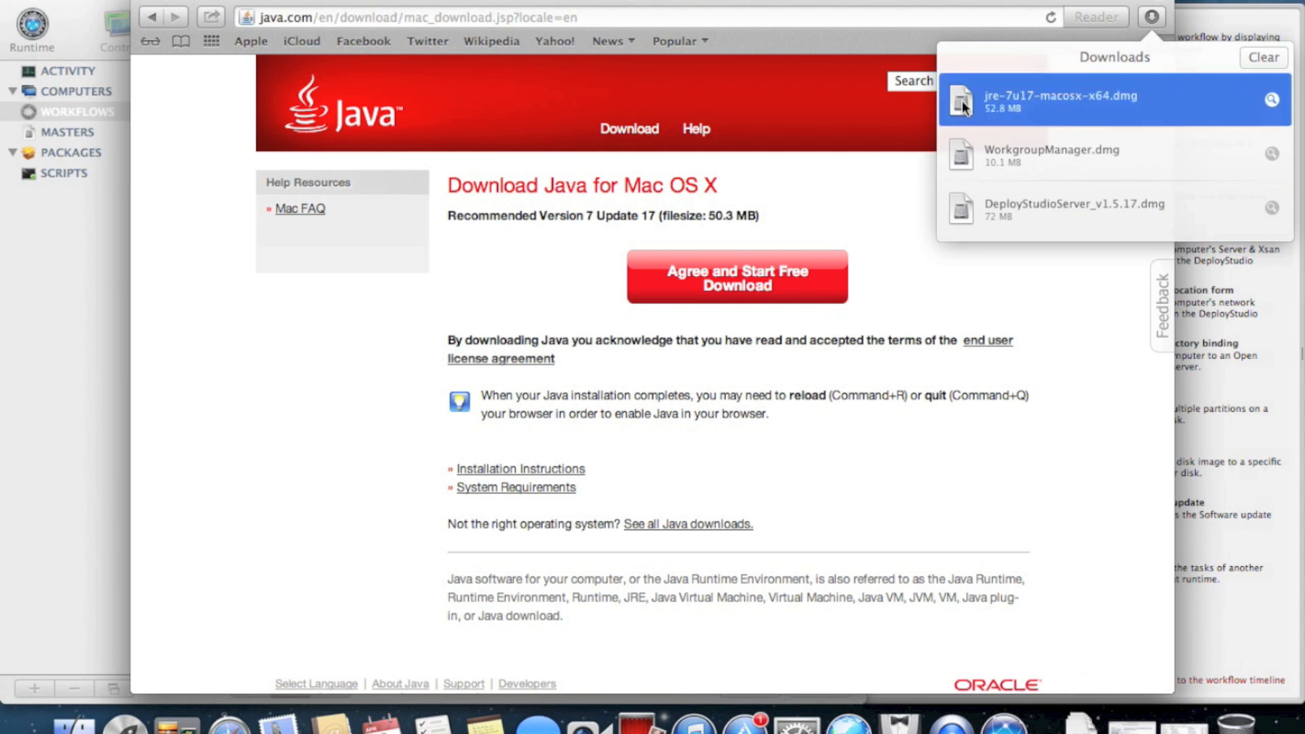
pyautogui.click(885, 4)
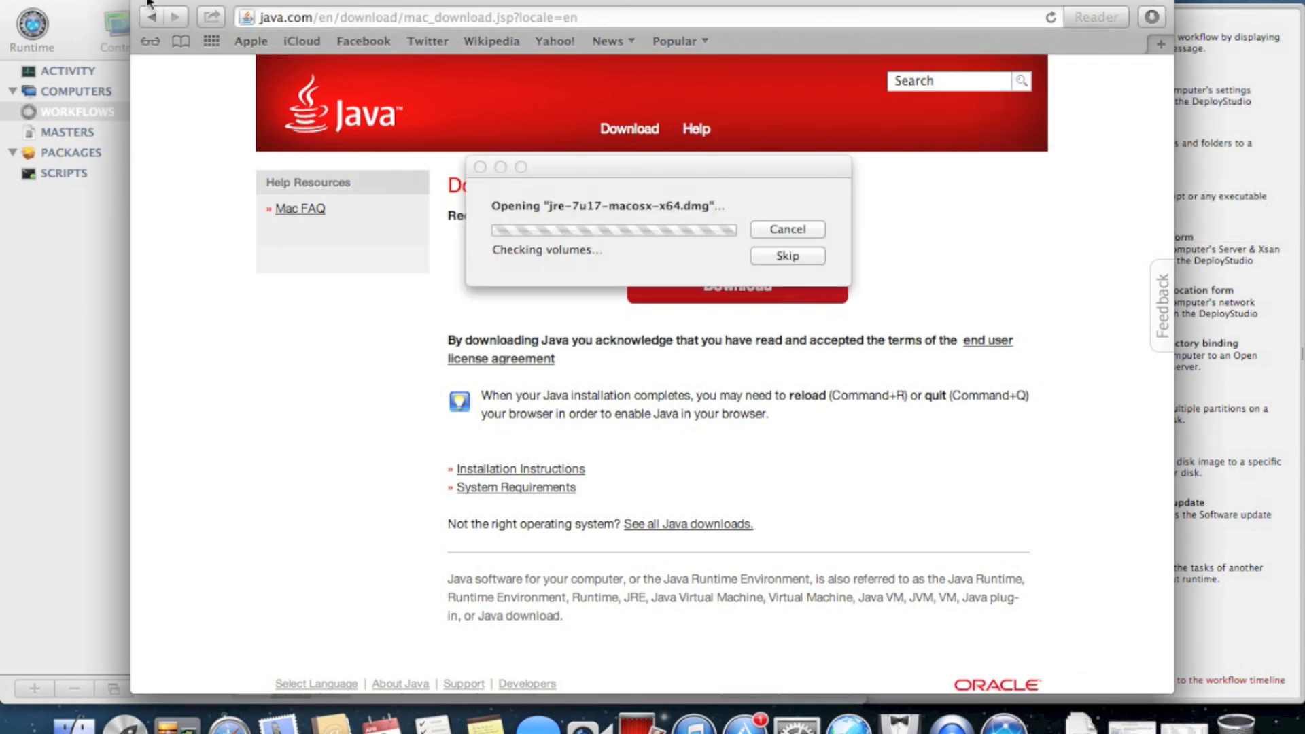
pyautogui.click(71, 1)
pyautogui.click(127, 236)
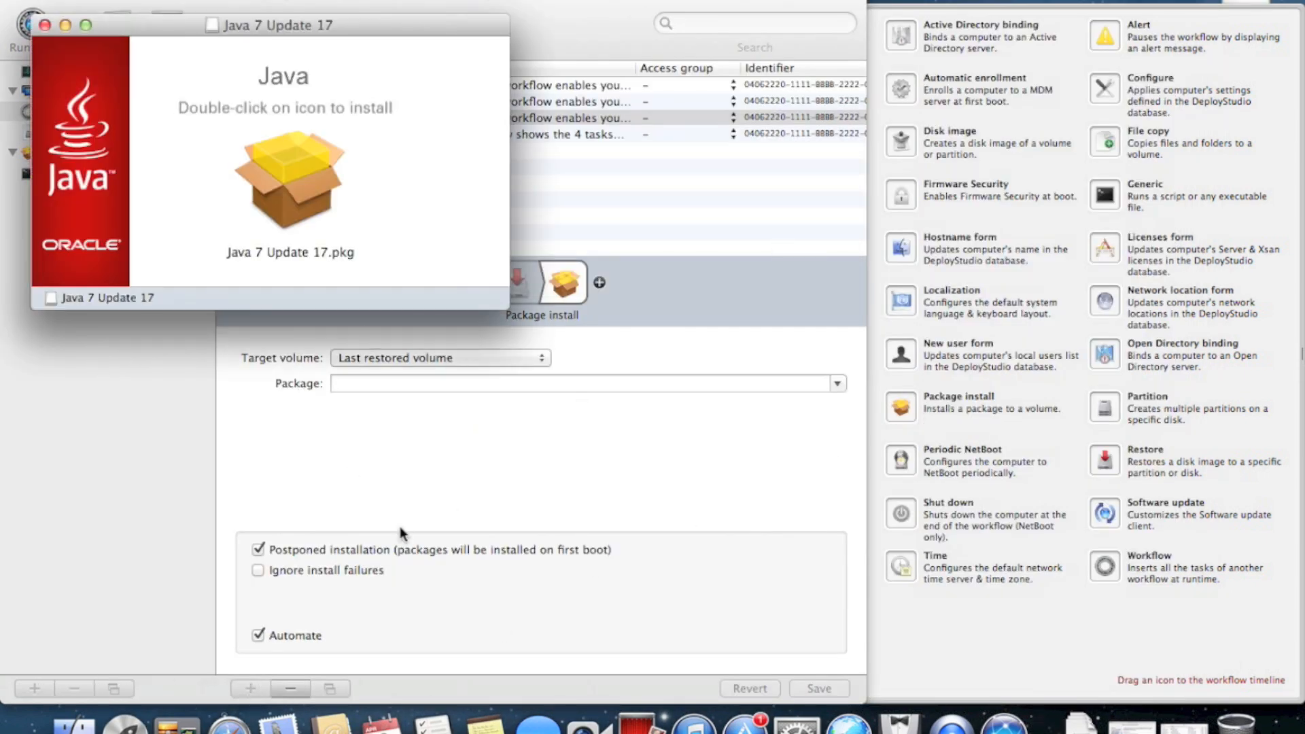
# Open a Finder window on the SERVER volume and go into Images, then Masters
pyautogui.press('super+n')
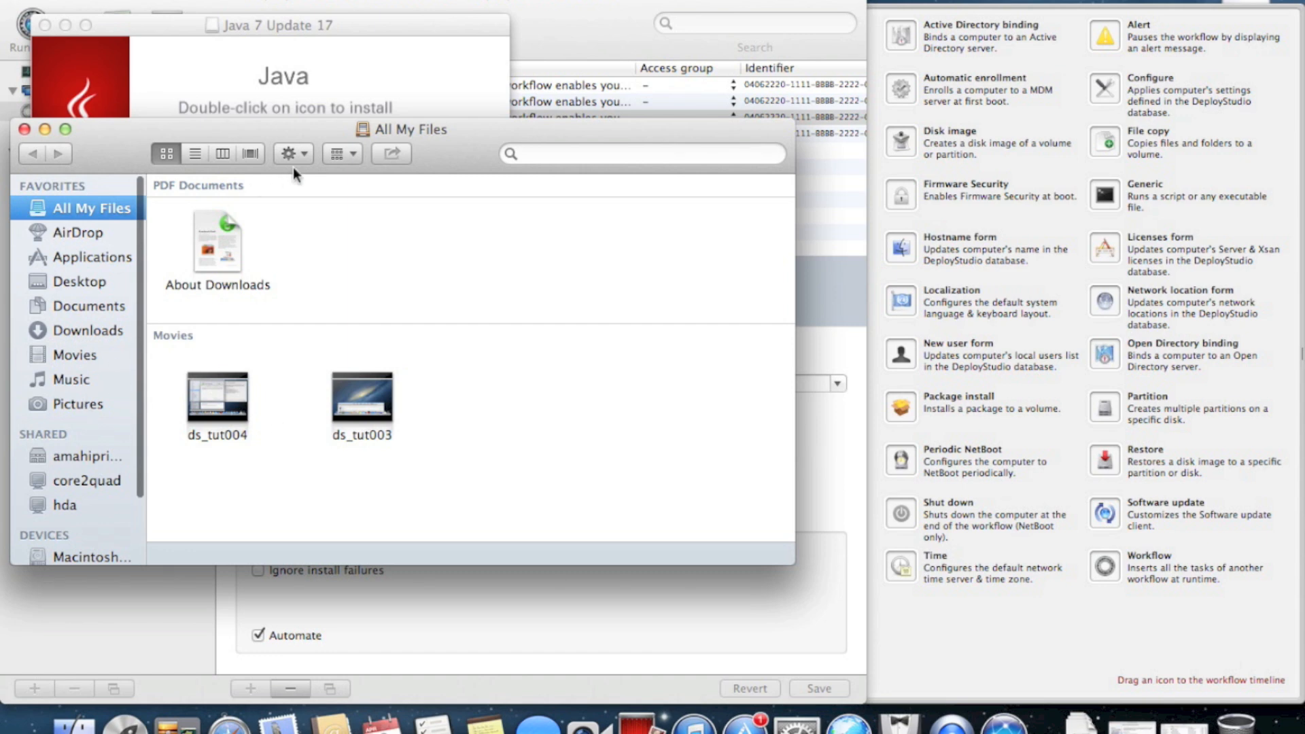
pyautogui.moveTo(452, 132); pyautogui.dragTo(758, 138)
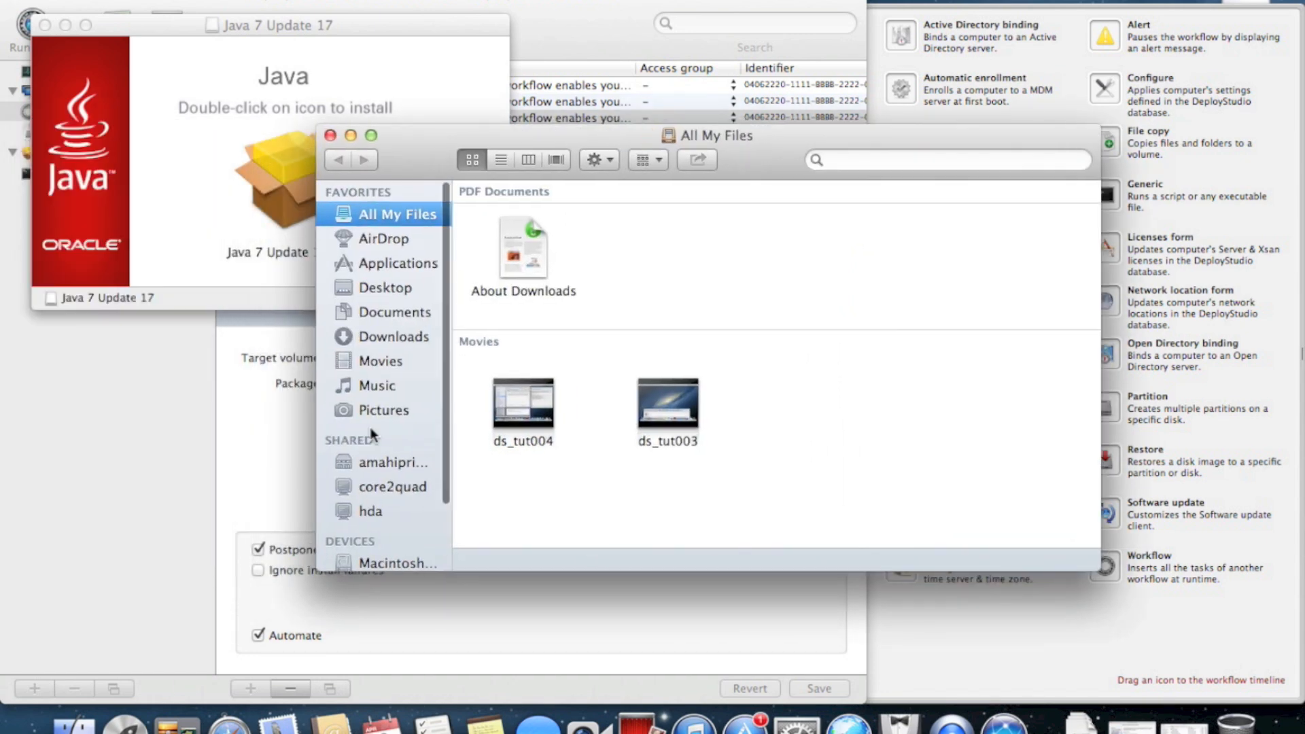
pyautogui.scroll(-3, 372, 435)
pyautogui.click(394, 511)
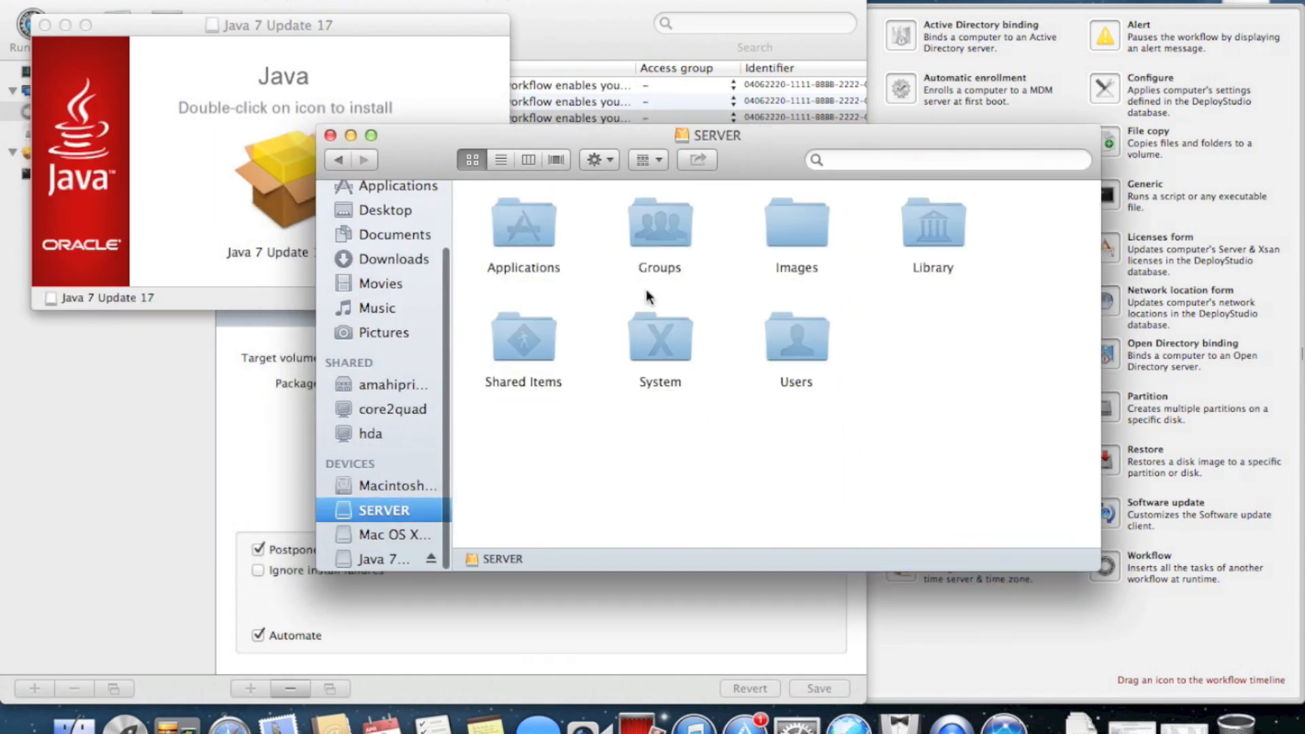
pyautogui.doubleClick(797, 230)
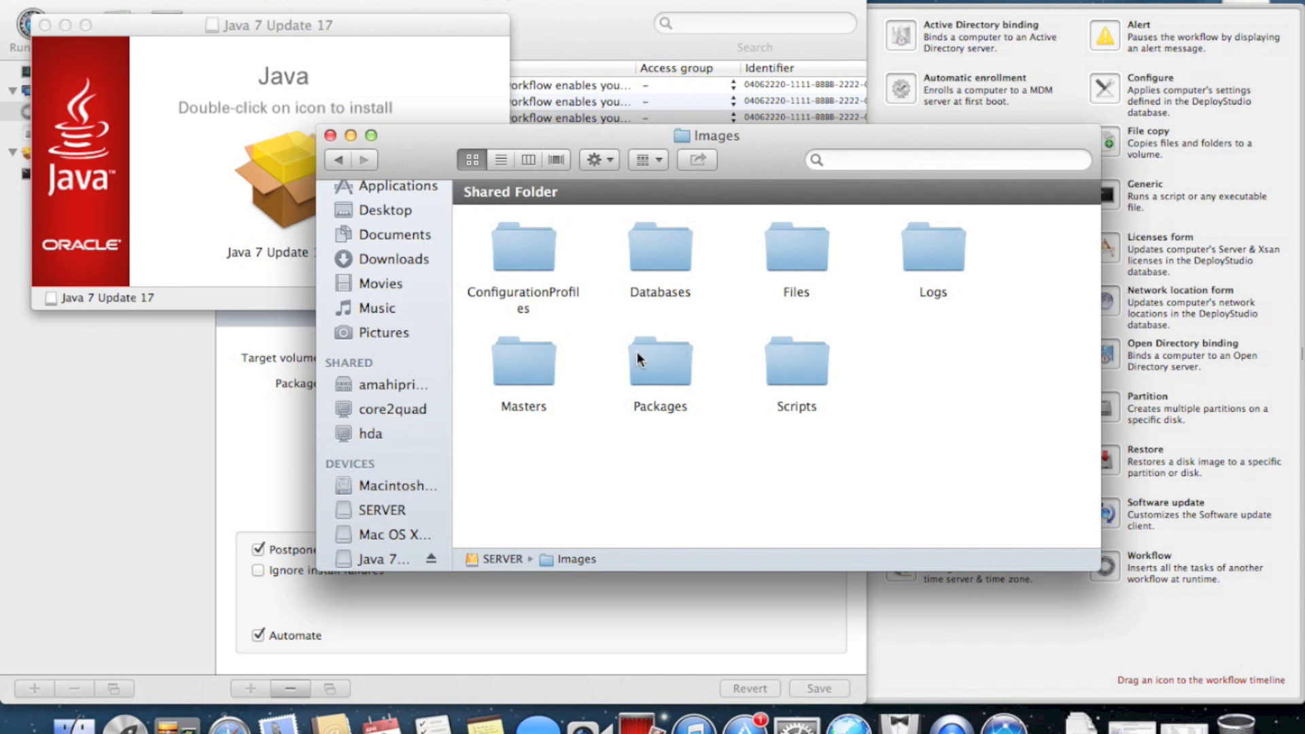
pyautogui.click(814, 363)
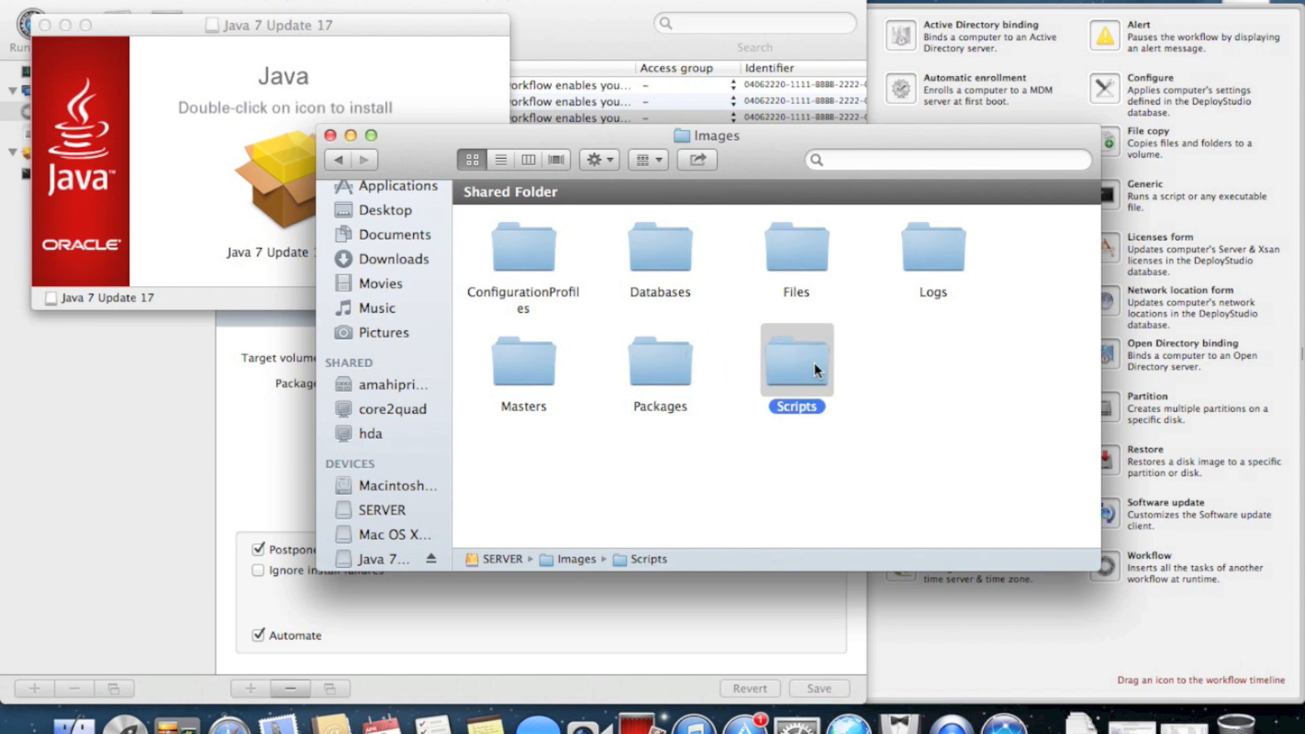
pyautogui.click(675, 360)
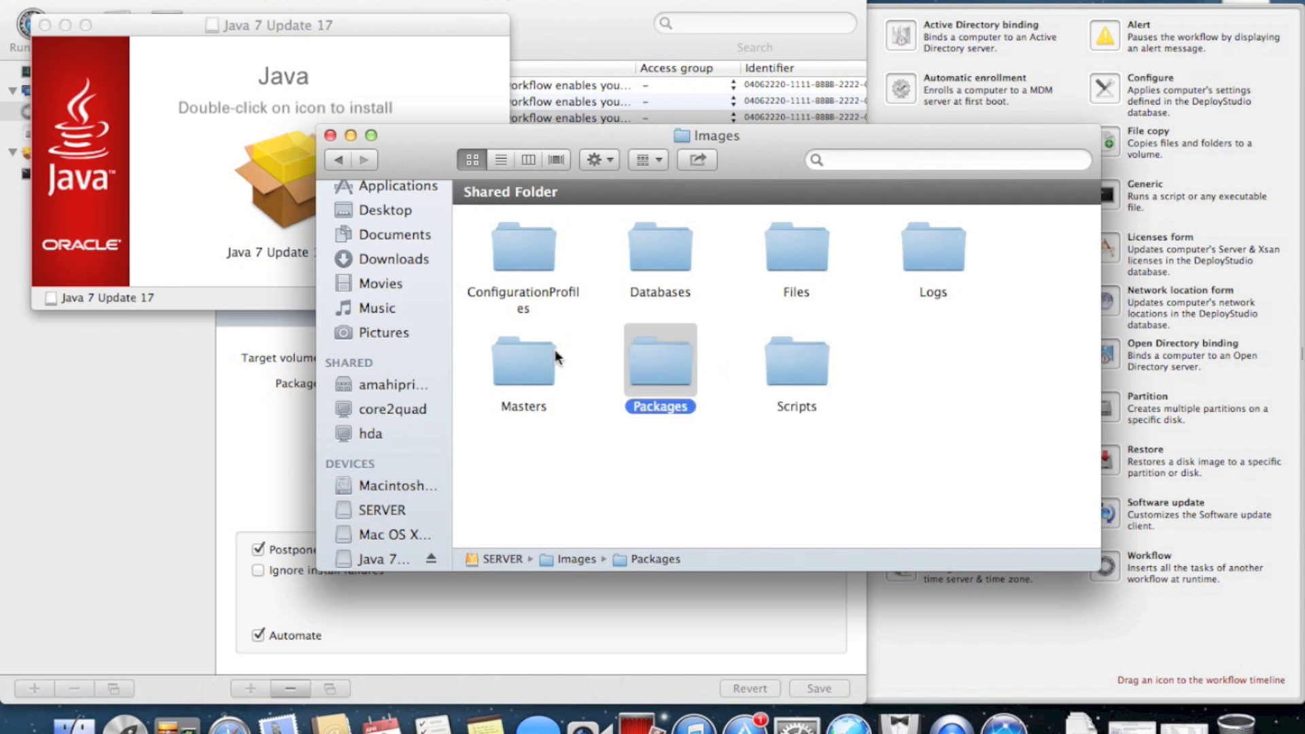
pyautogui.doubleClick(514, 356)
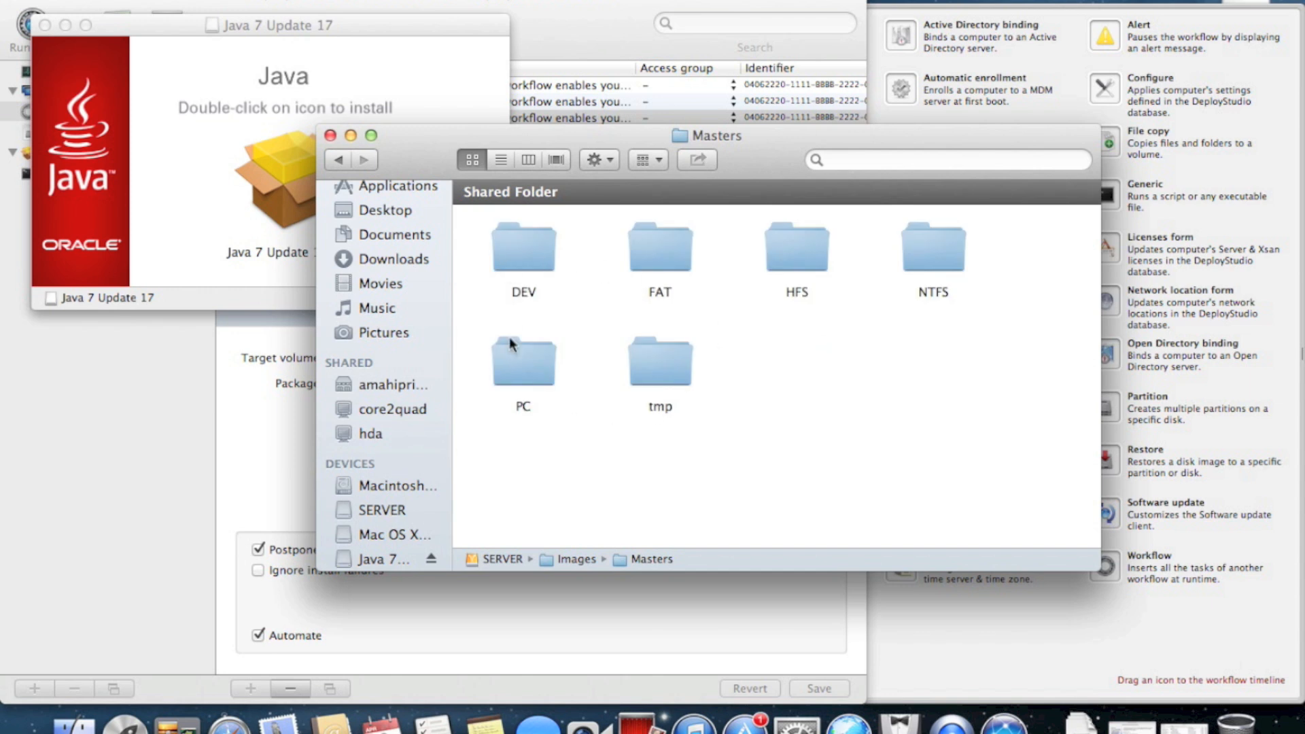
# Inspect the HFS, NTFS and PC master folders, then return to Images
pyautogui.click(796, 251)
pyautogui.doubleClick(797, 251)
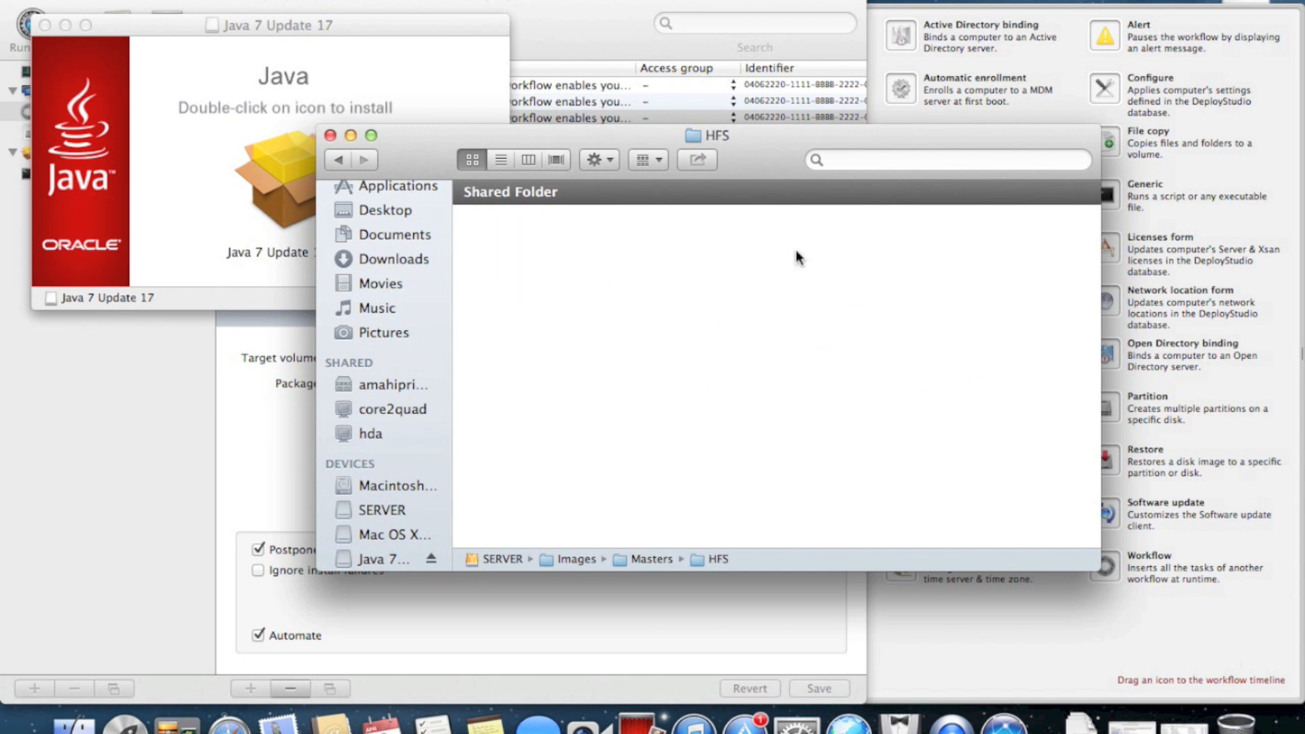
pyautogui.click(338, 159)
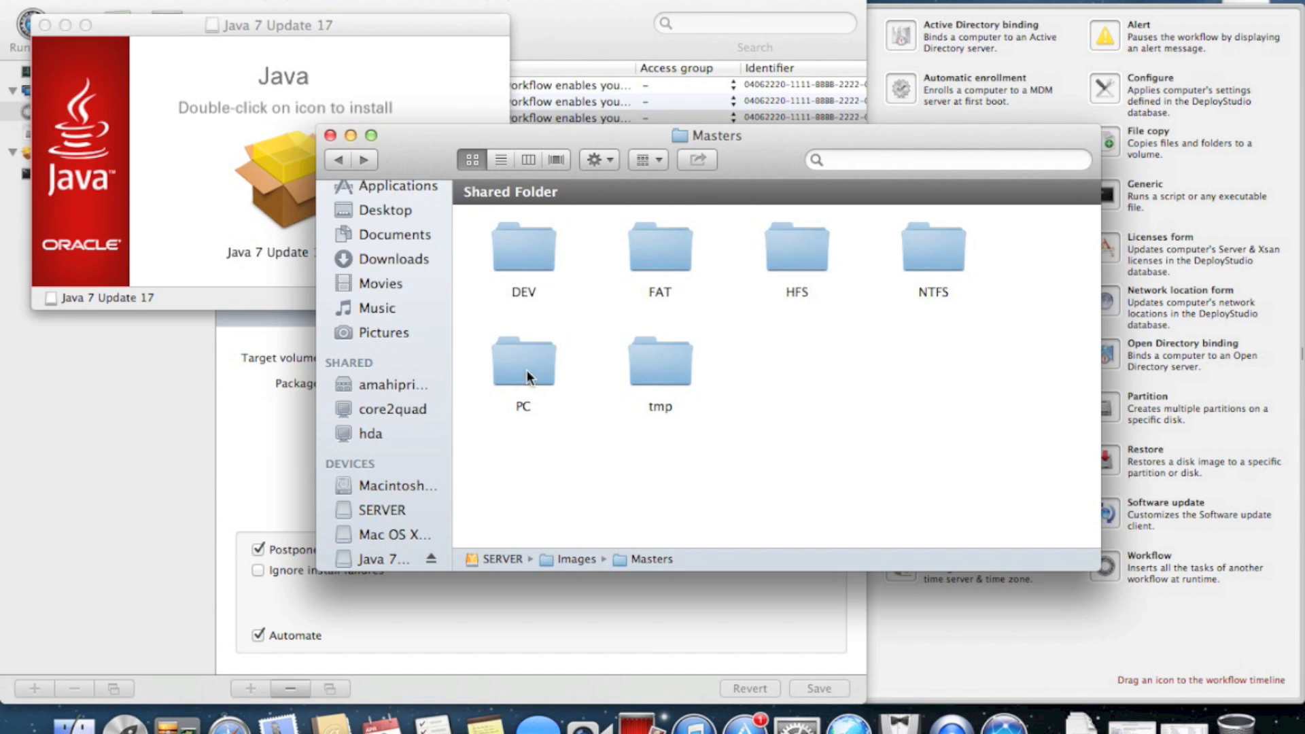
pyautogui.doubleClick(926, 249)
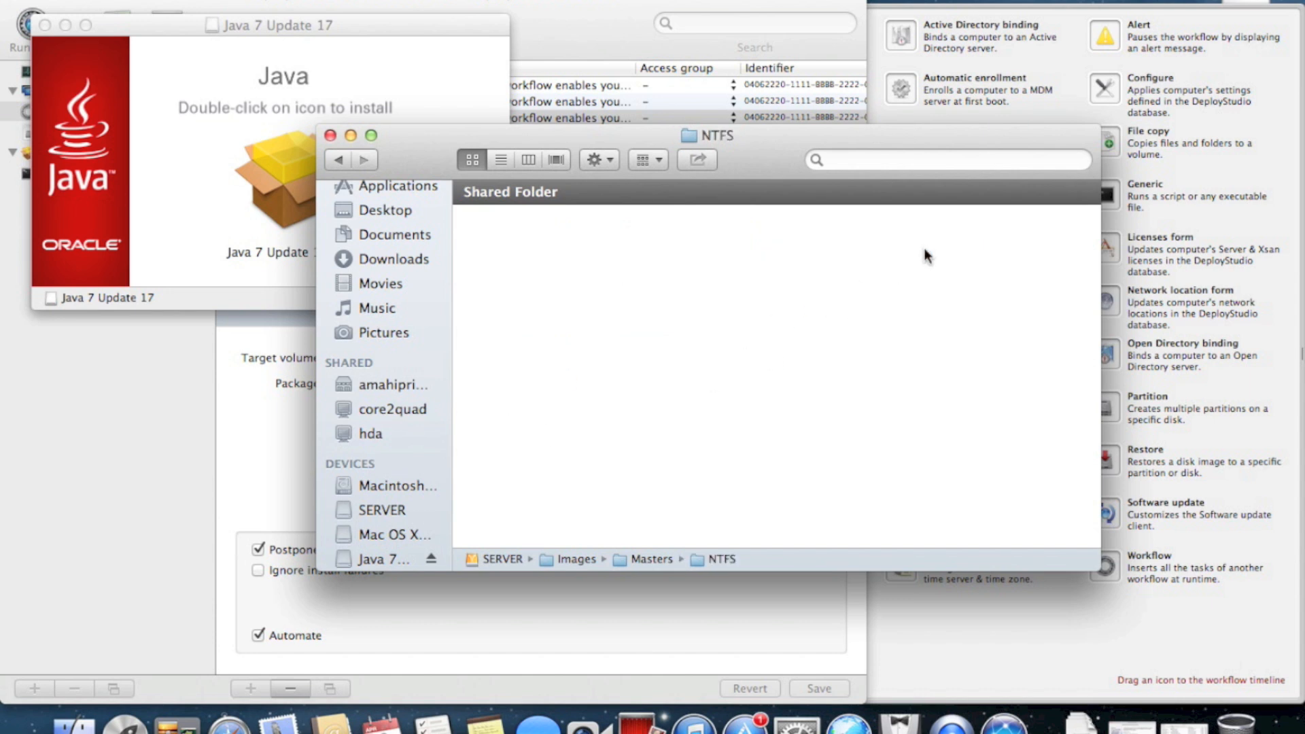
pyautogui.click(338, 163)
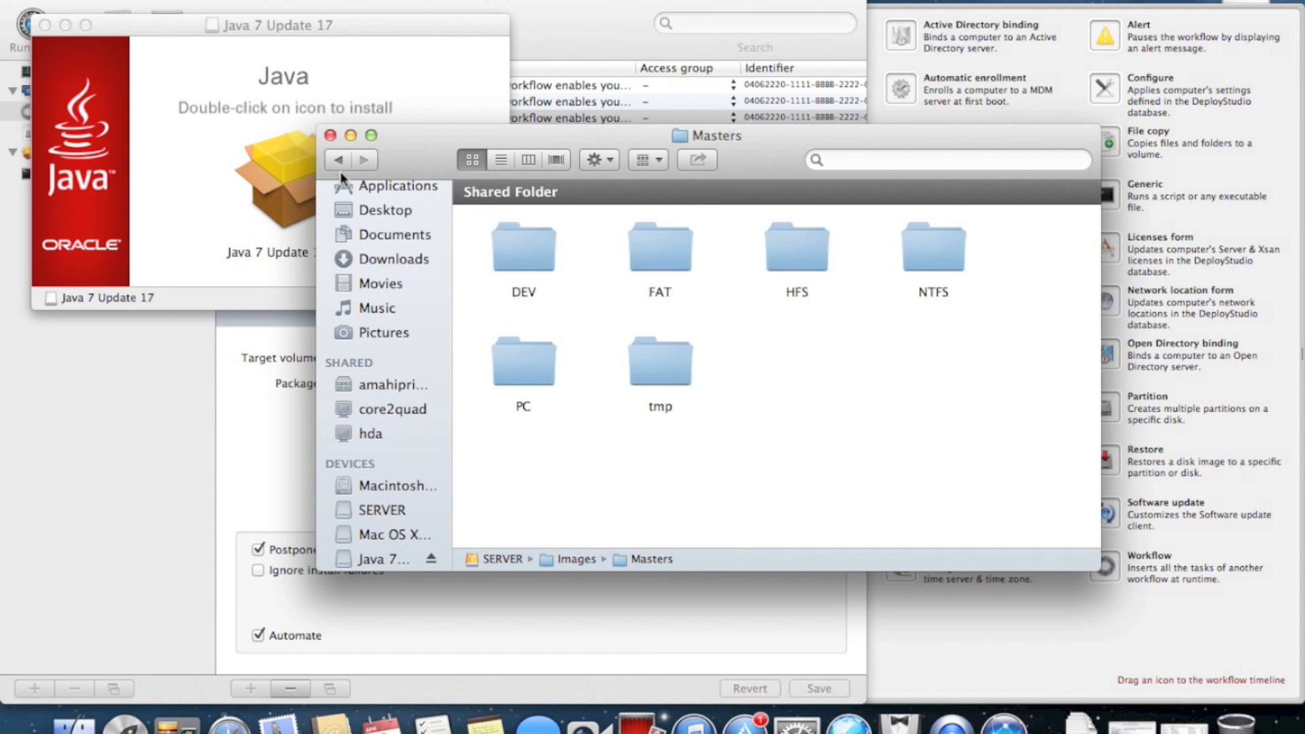
pyautogui.doubleClick(532, 360)
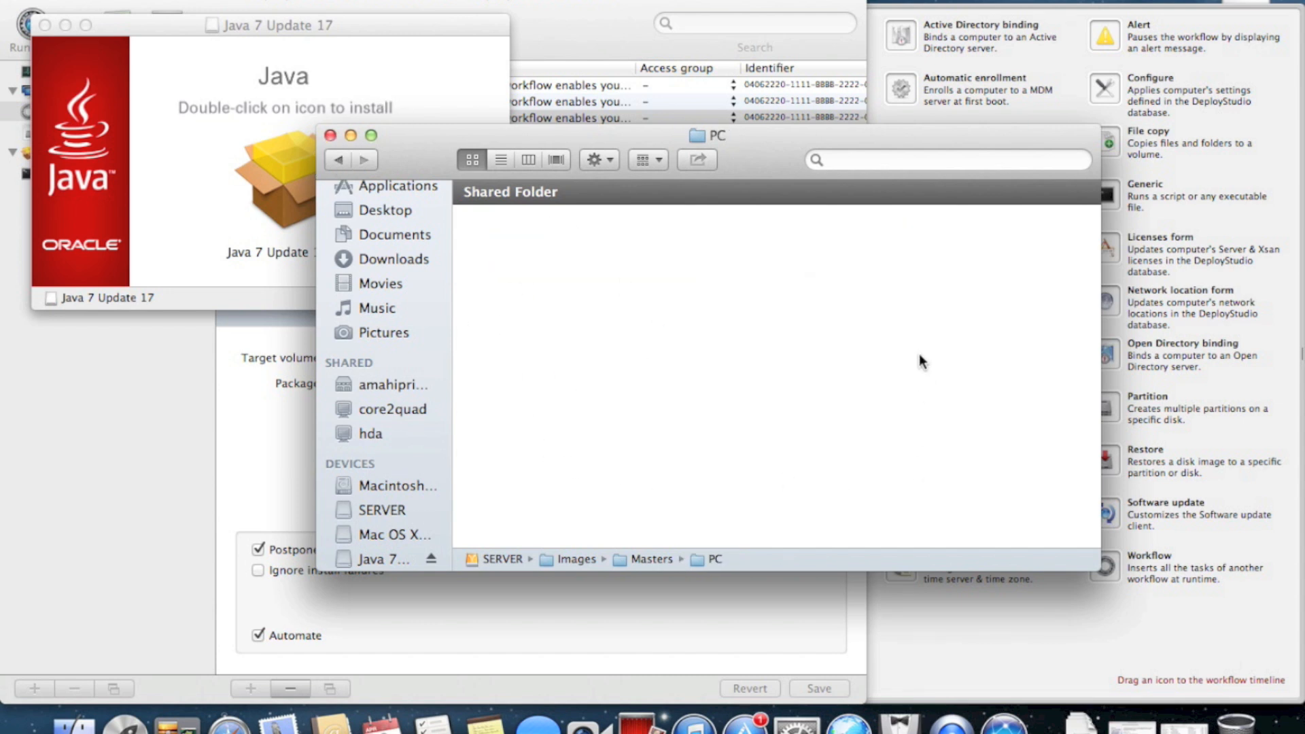
pyautogui.click(340, 161)
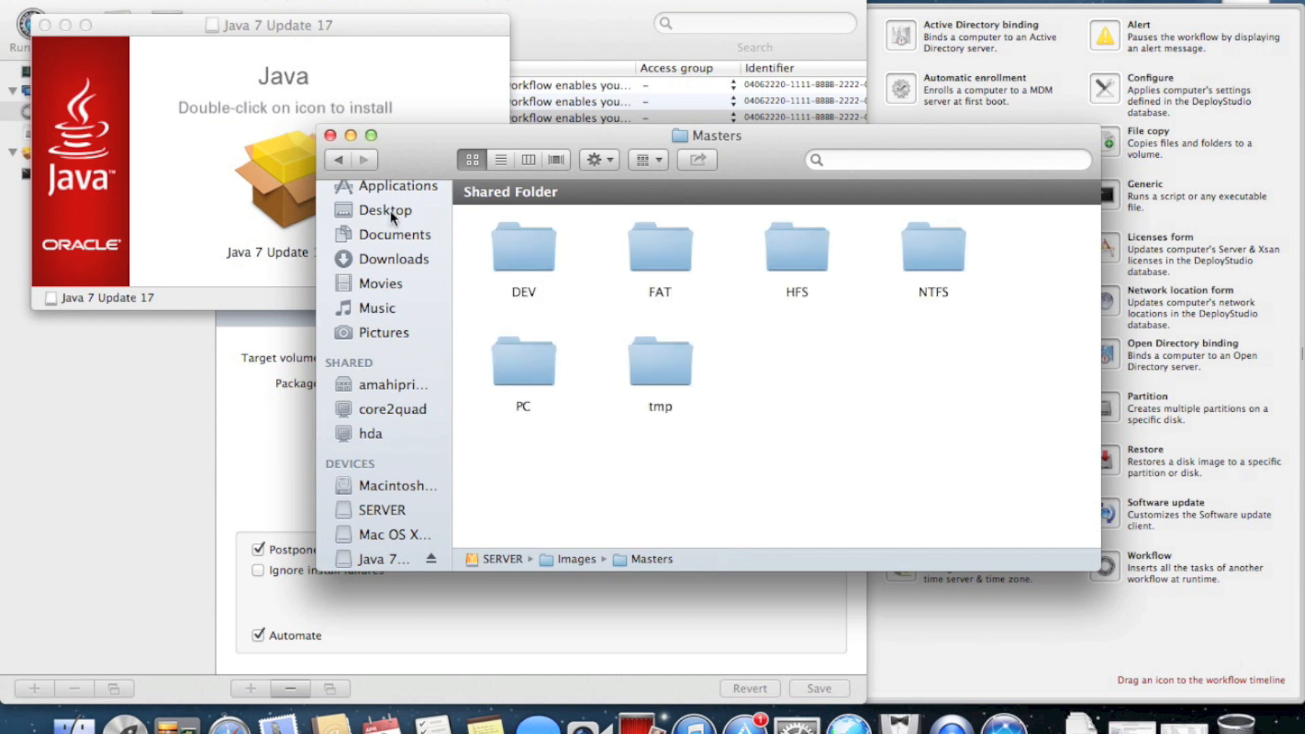
pyautogui.click(643, 367)
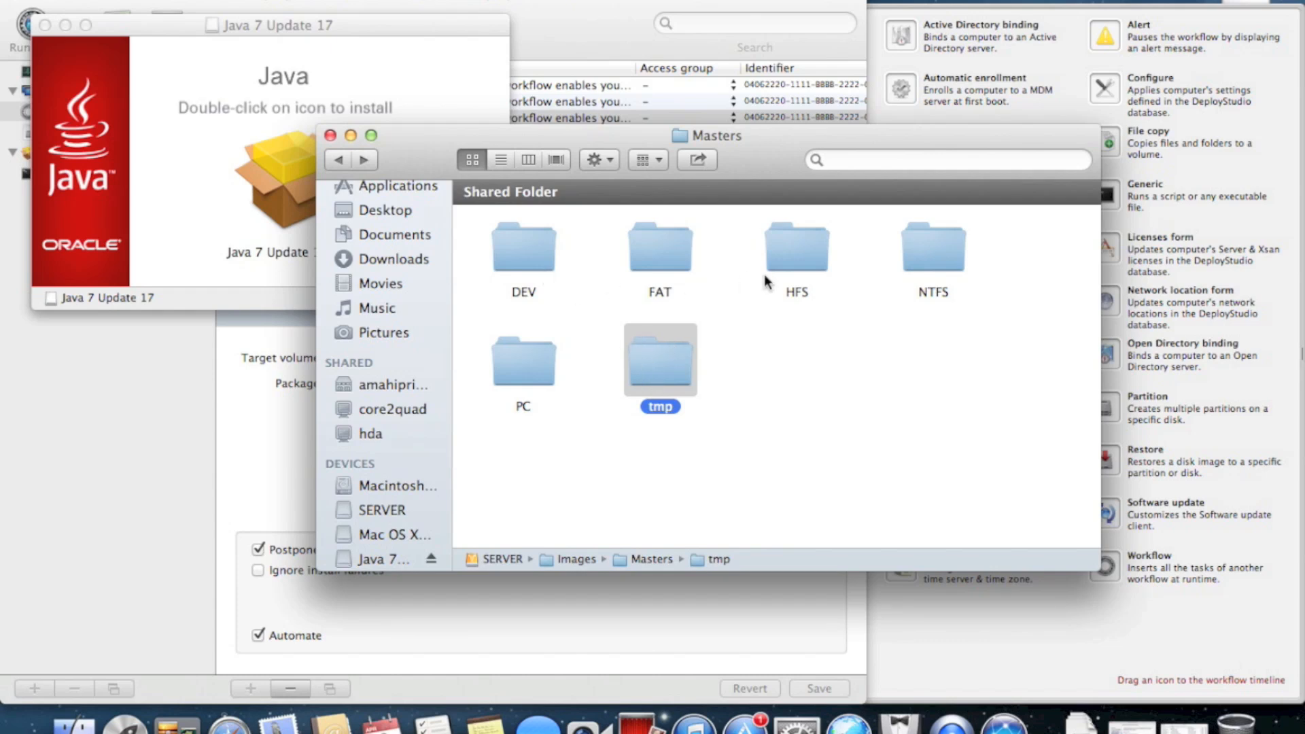
pyautogui.click(750, 354)
pyautogui.click(338, 159)
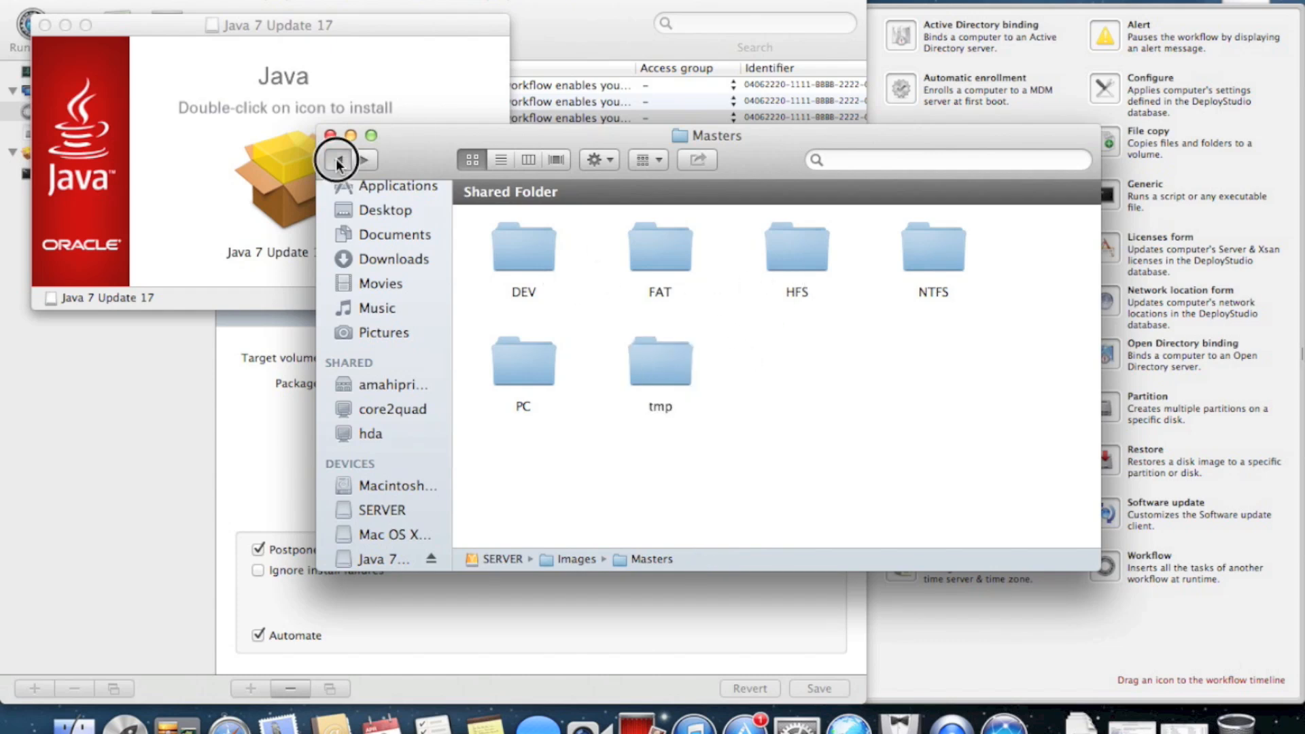
# Copy Java 7 Update 17.pkg into Images/Packages and arrange the folder by kind
pyautogui.doubleClick(656, 369)
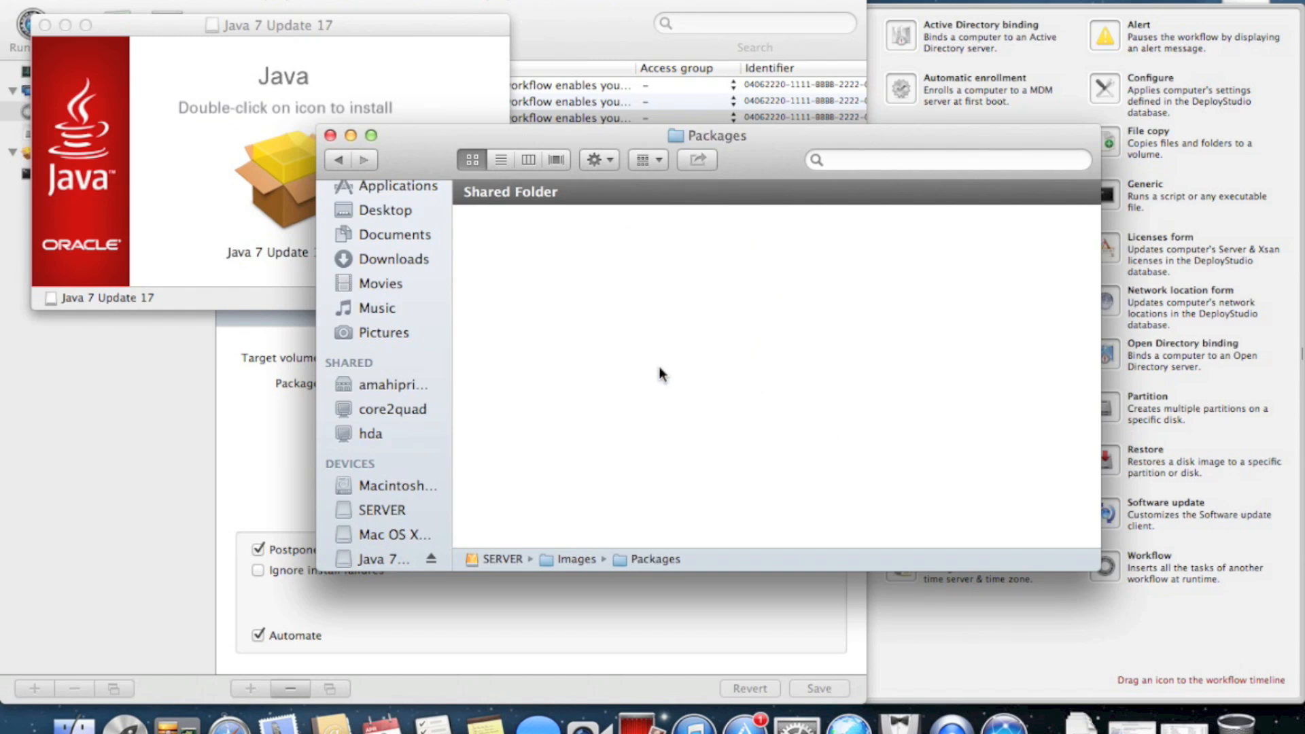
pyautogui.moveTo(299, 218); pyautogui.dragTo(623, 269)
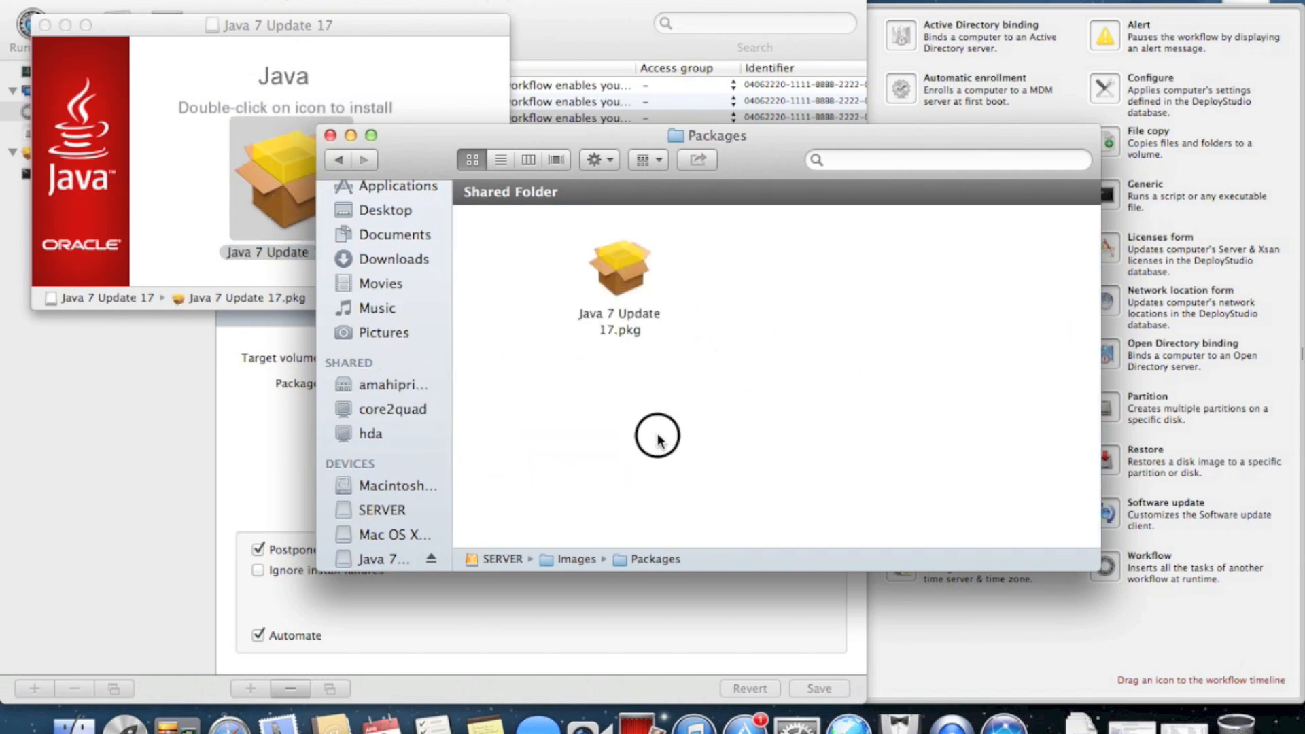
pyautogui.rightClick(498, 262)
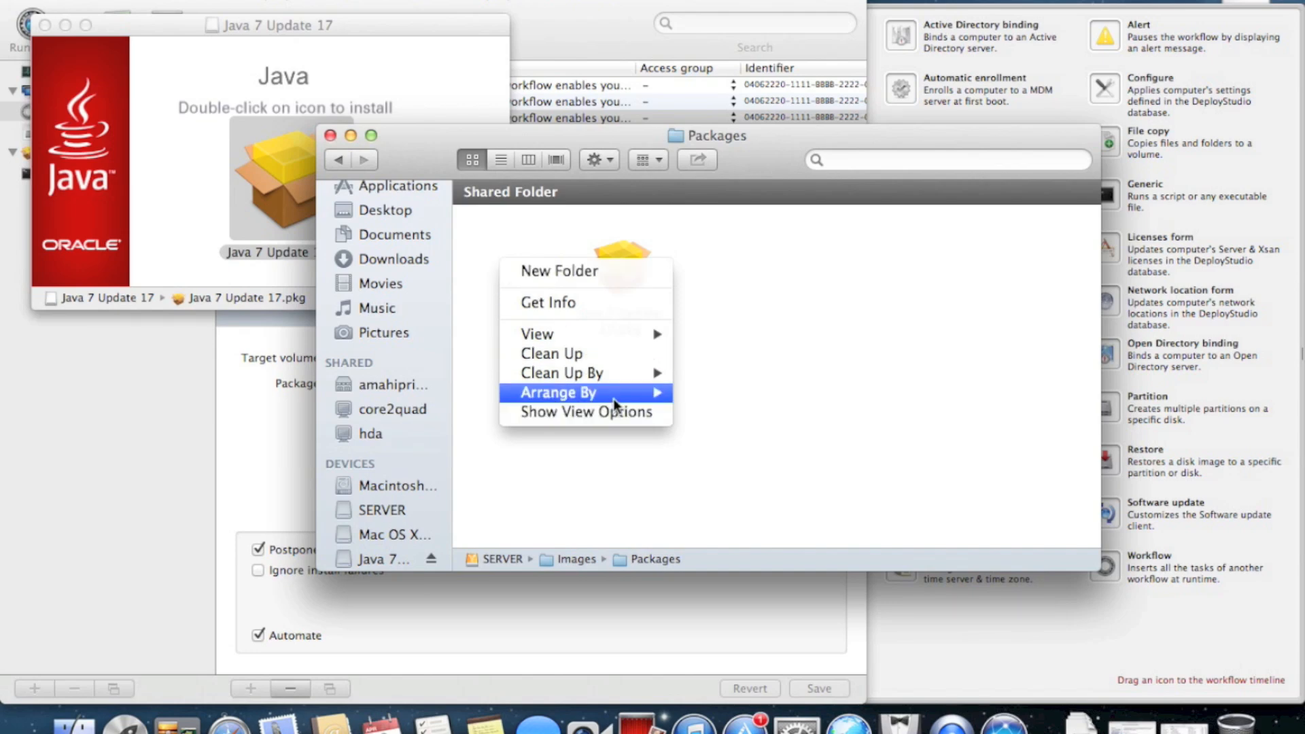
pyautogui.moveTo(612, 392)
pyautogui.click(727, 415)
# Close the Packages folder and Java installer windows
pyautogui.click(331, 135)
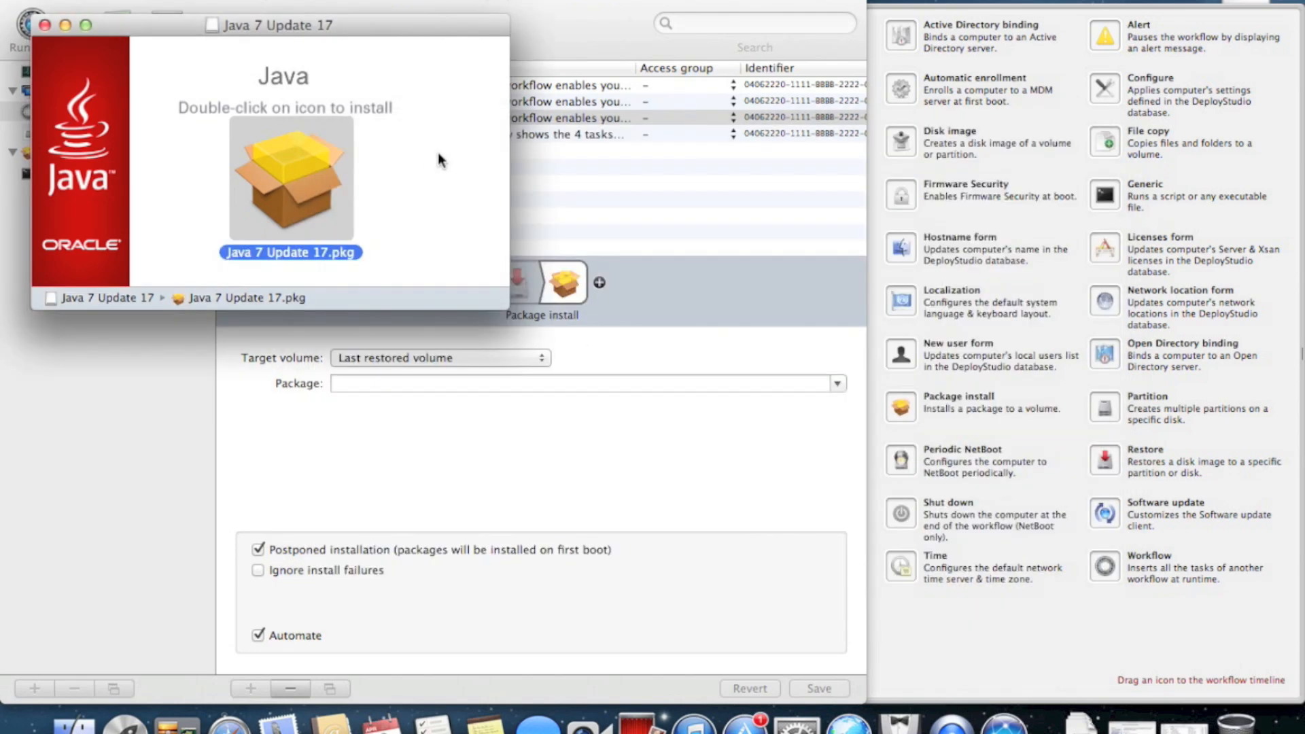
pyautogui.click(154, 92)
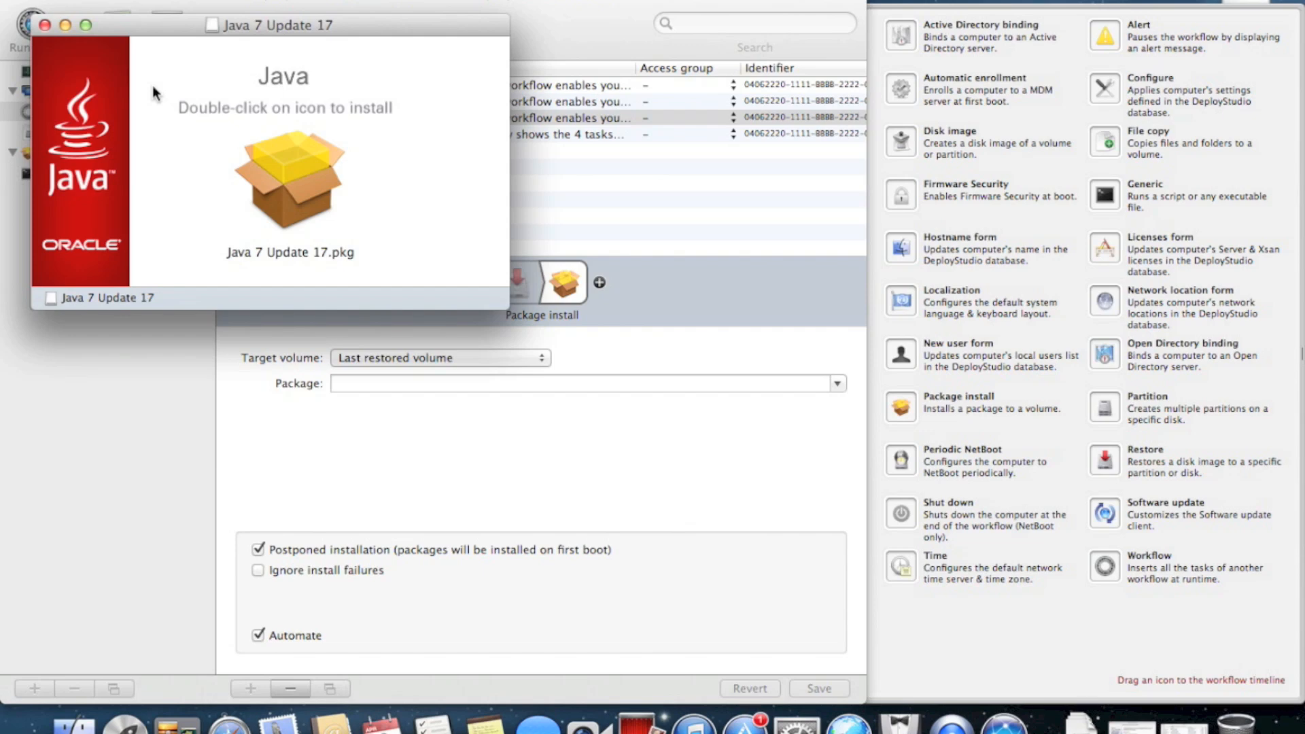
pyautogui.press('super+w')
# Save the pending workflow changes and confirm Java 7 Update 17.pkg appears under Packages
pyautogui.click(837, 616)
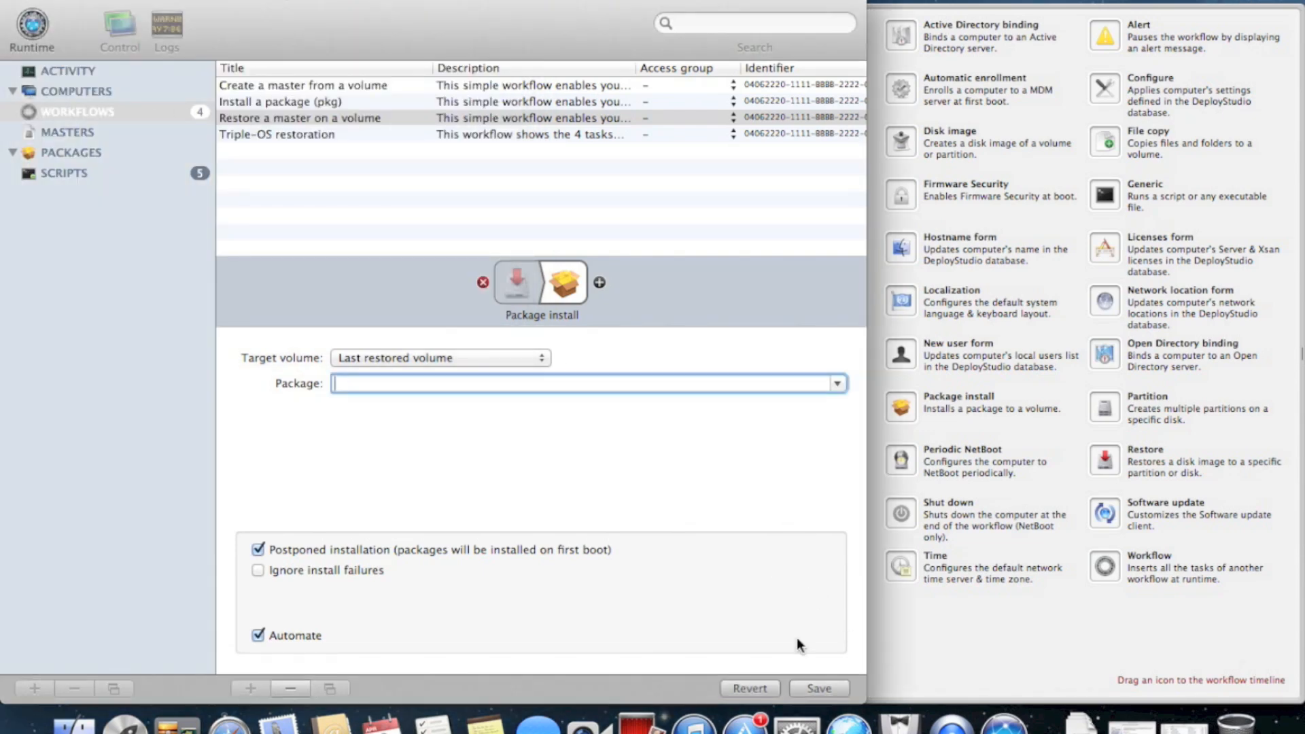
pyautogui.click(818, 690)
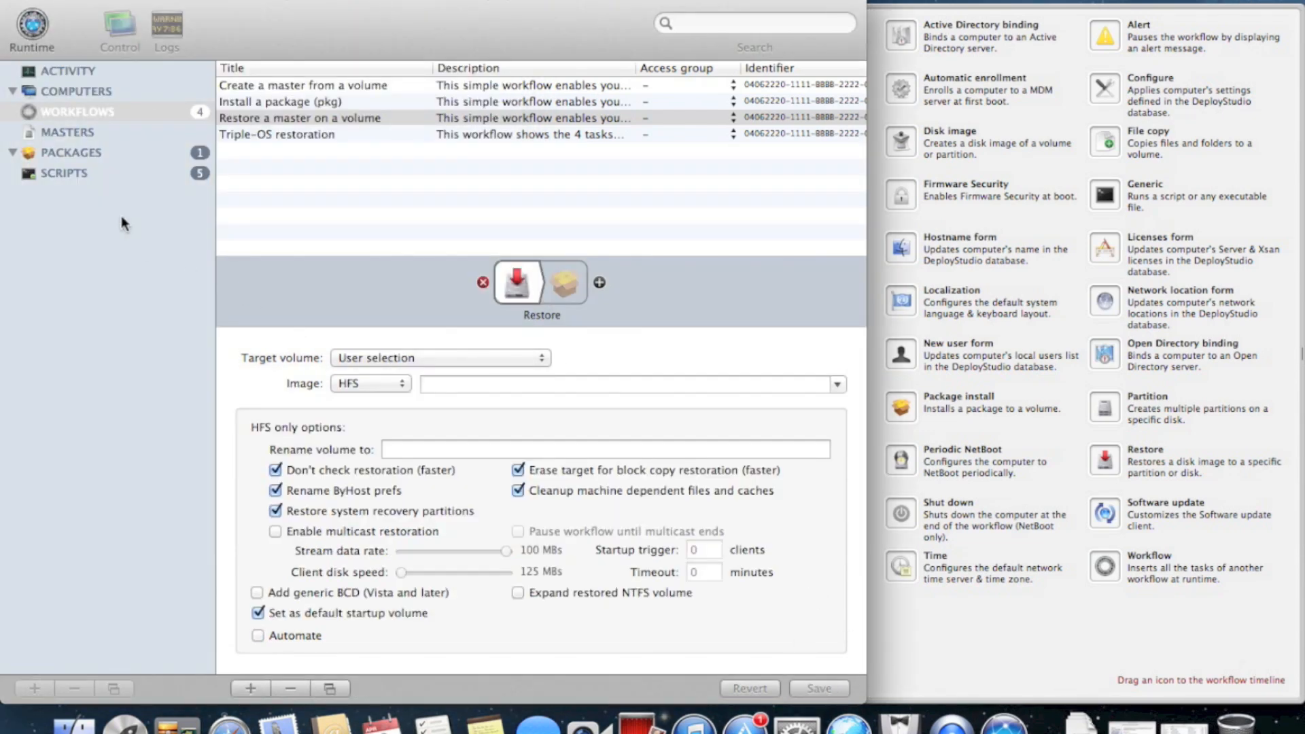
pyautogui.click(95, 160)
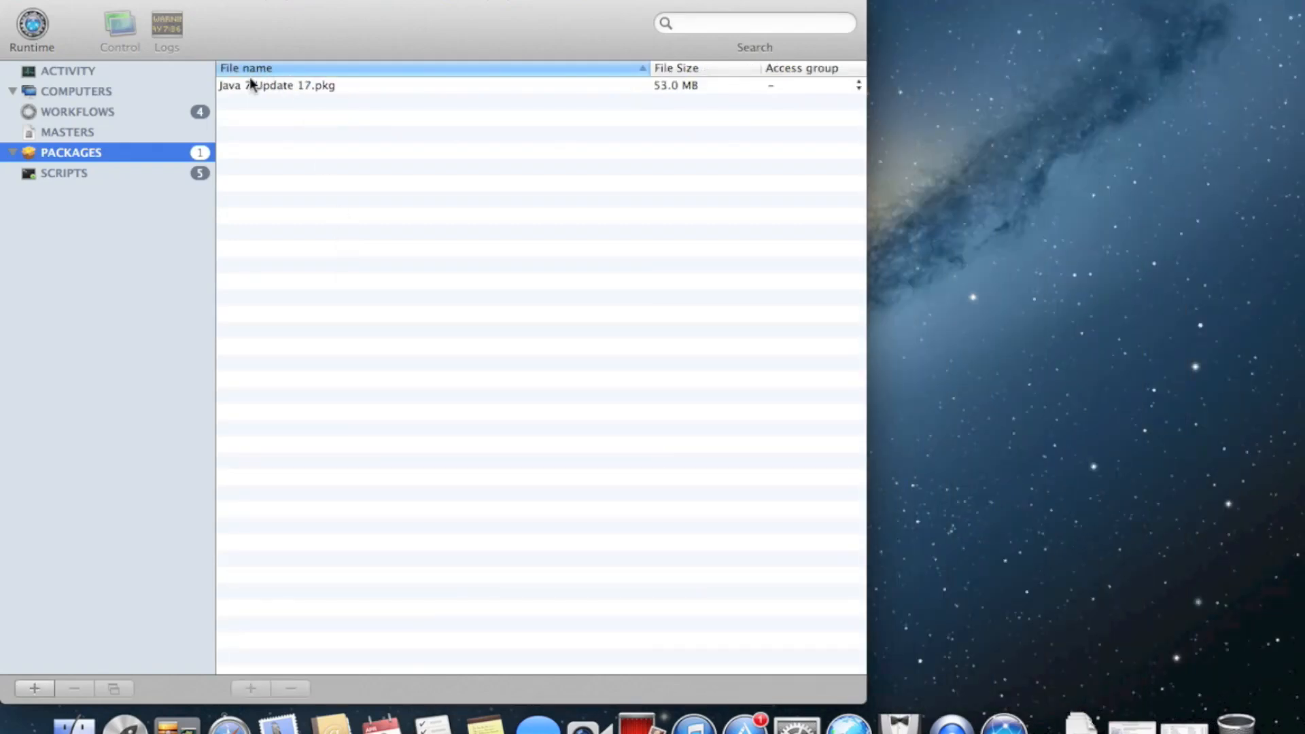
pyautogui.click(344, 87)
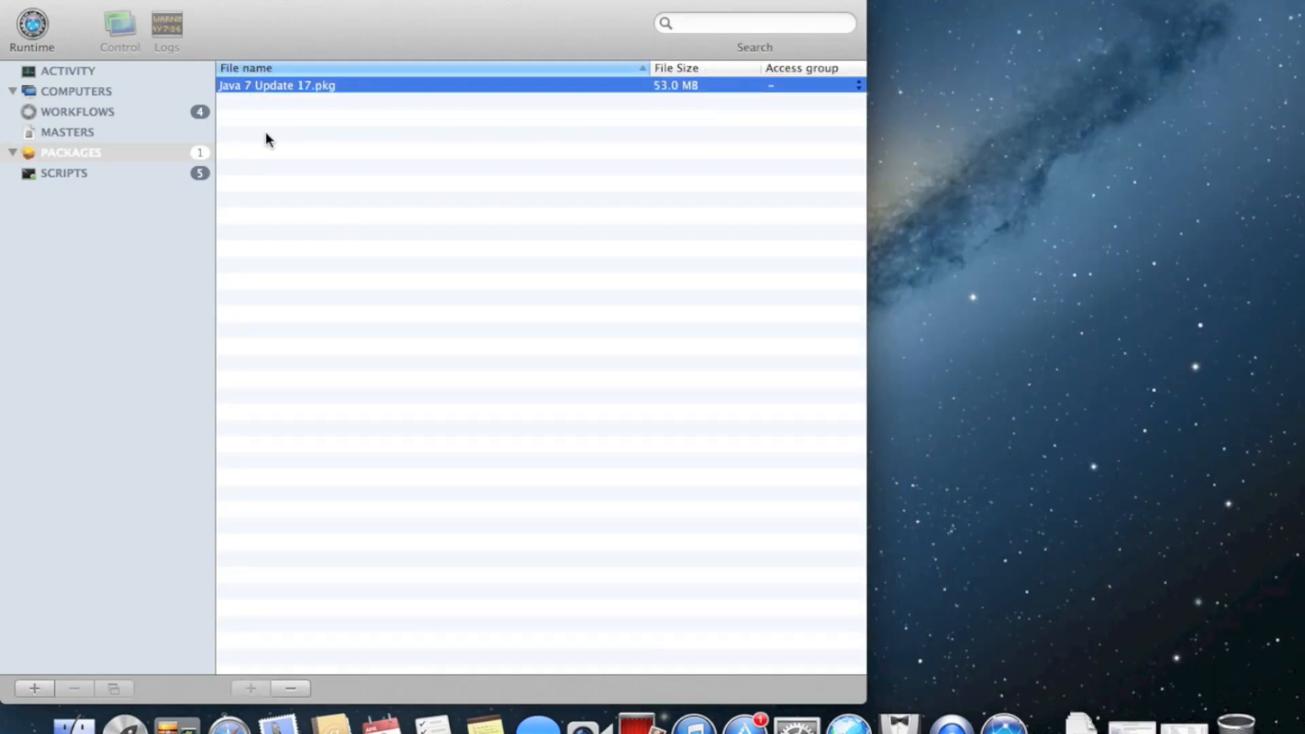
pyautogui.click(118, 111)
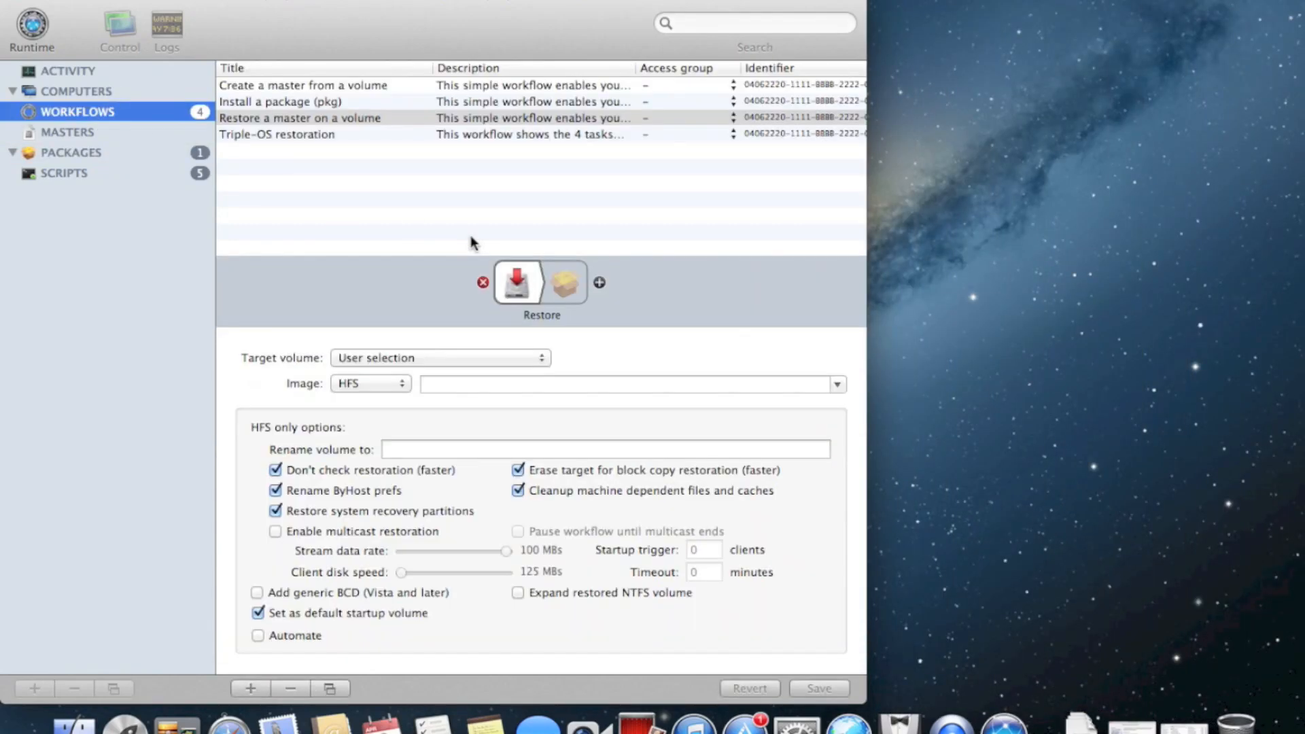
# Set Package install to Java 7 Update 17.pkg on Last restored volume, automated, and save
pyautogui.click(567, 286)
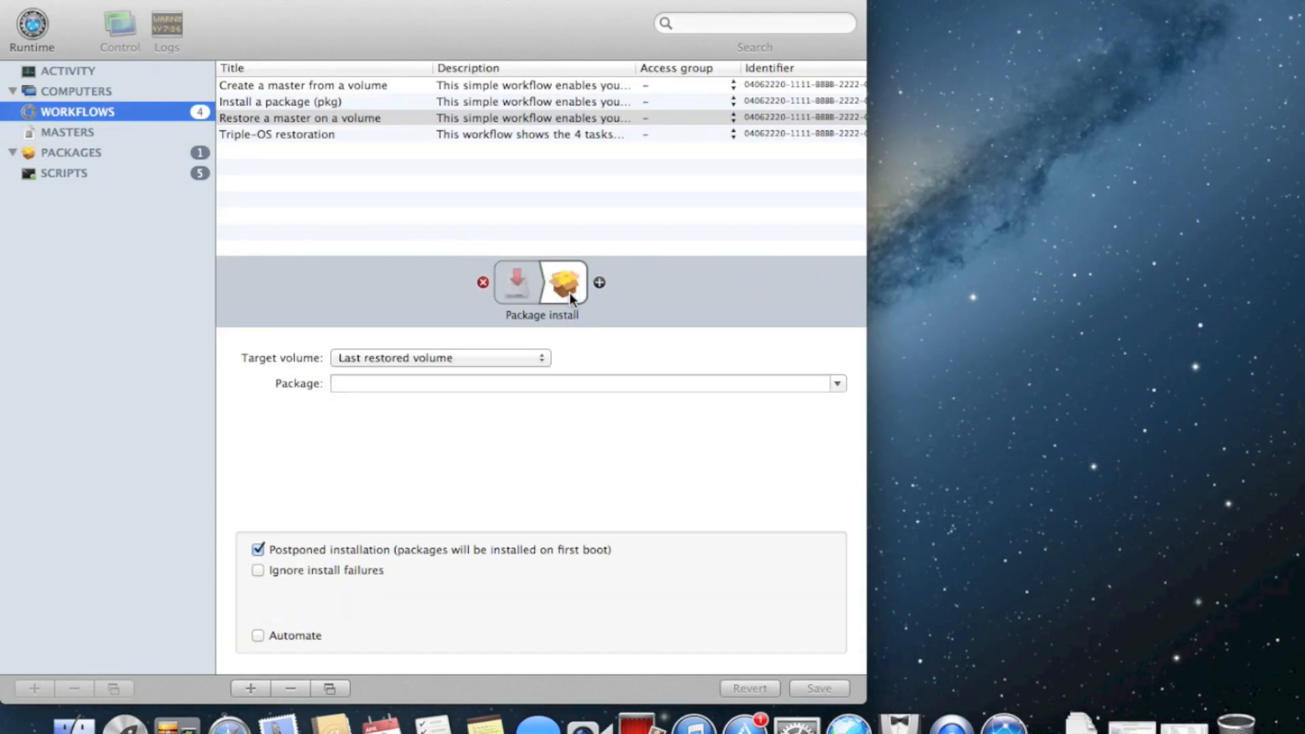
pyautogui.click(515, 367)
pyautogui.click(520, 370)
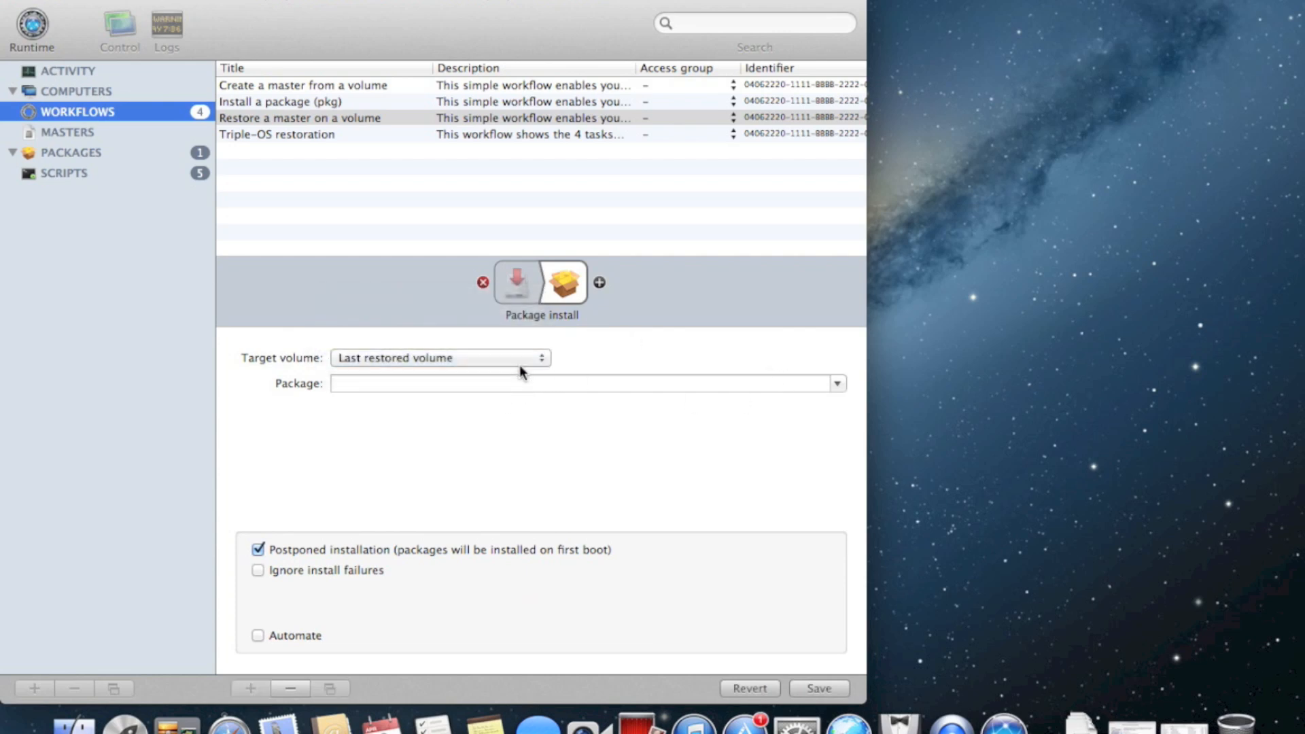
pyautogui.click(837, 385)
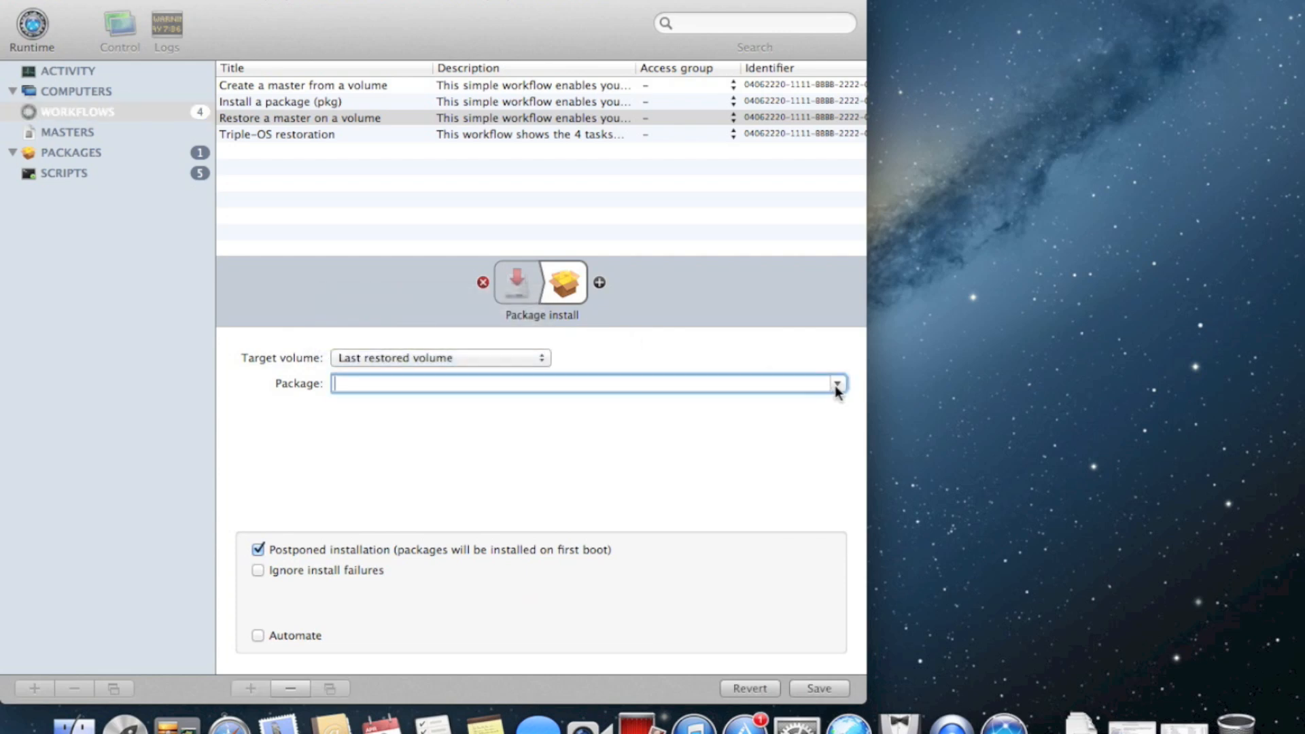
pyautogui.click(836, 385)
pyautogui.click(394, 407)
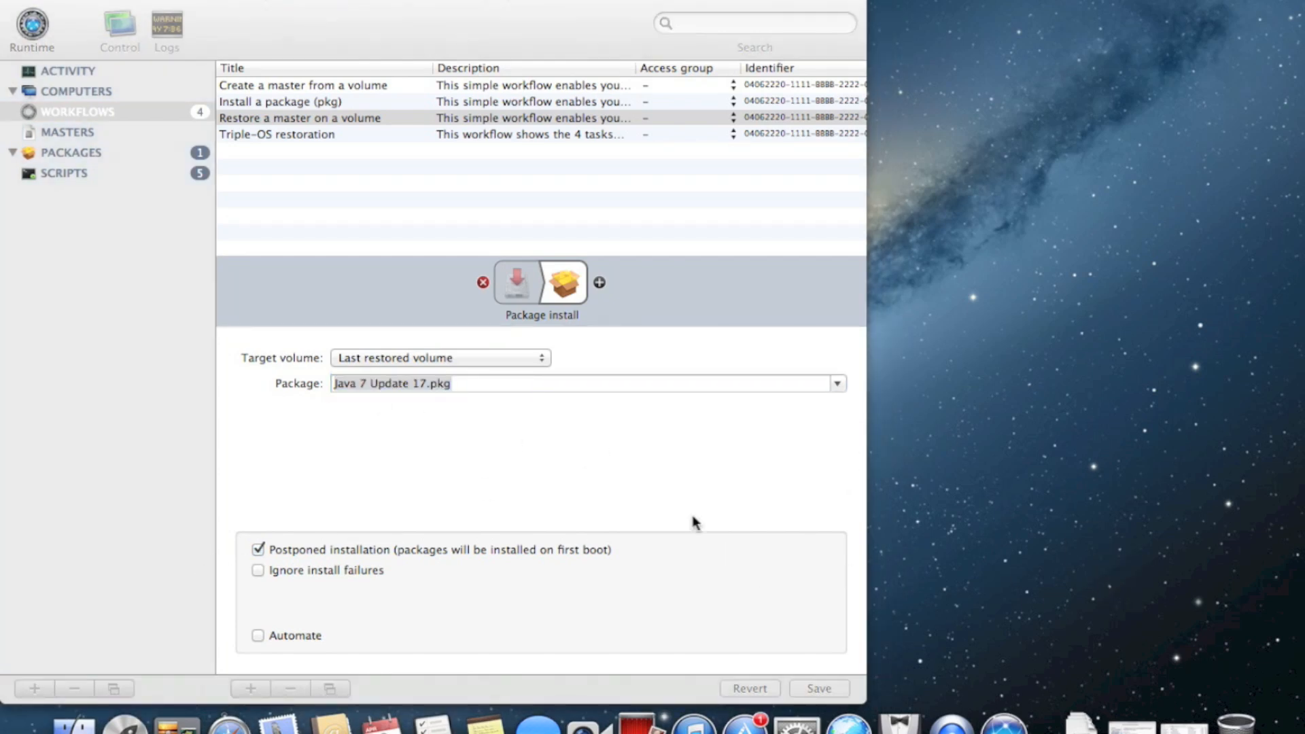
pyautogui.click(616, 481)
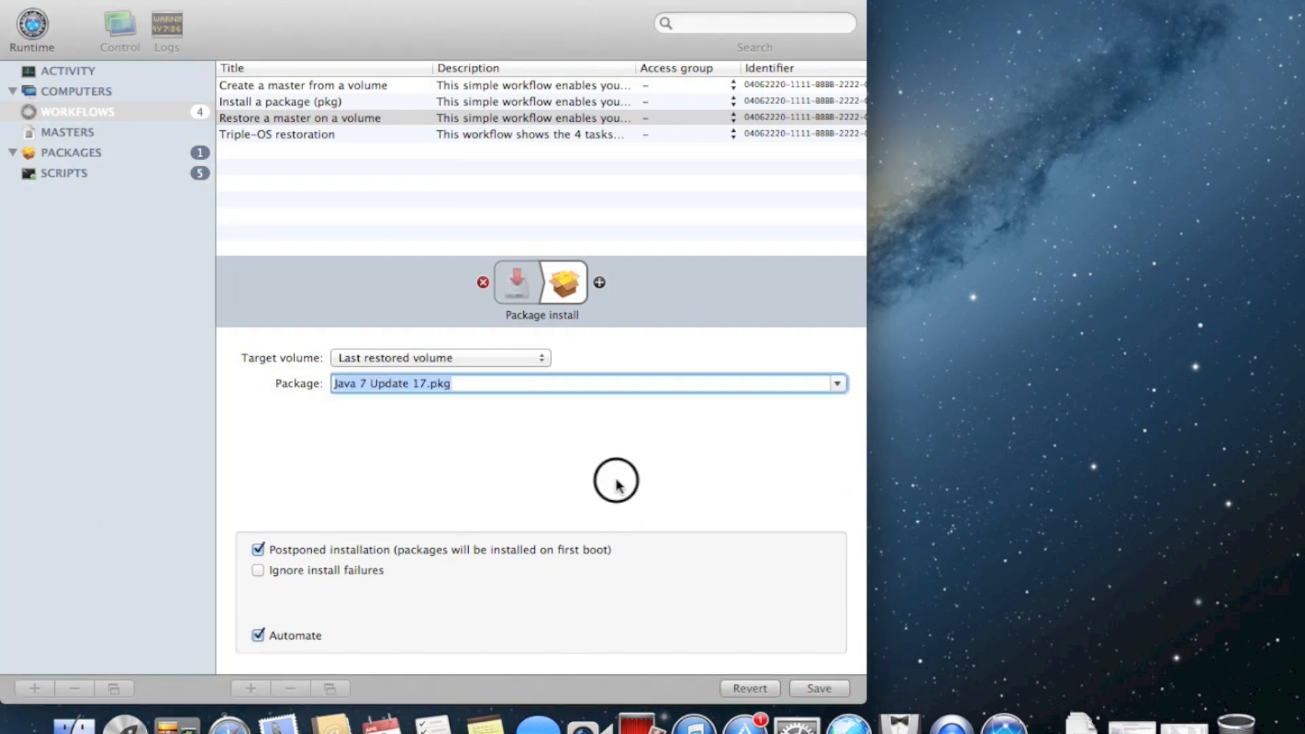
pyautogui.click(816, 685)
pyautogui.click(554, 287)
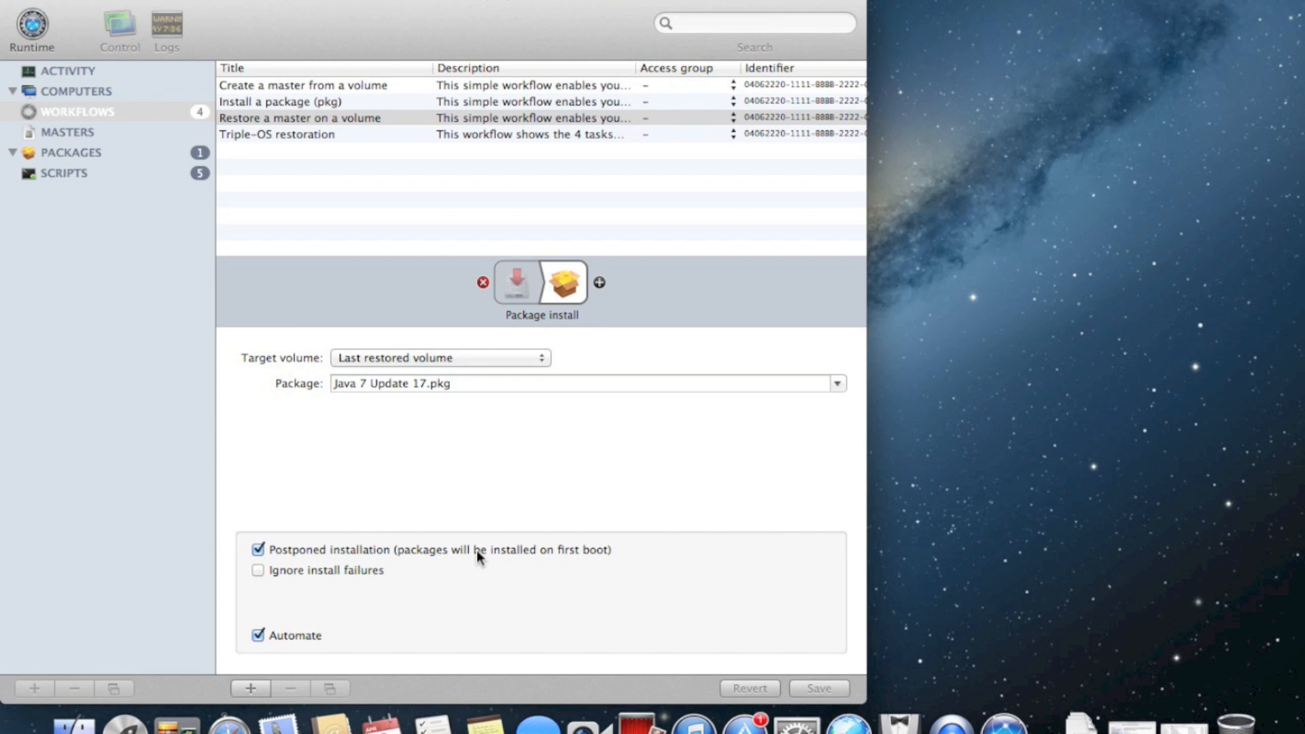
# Reopen the task palette showing Workflow, Time and Software update tasks
pyautogui.click(598, 282)
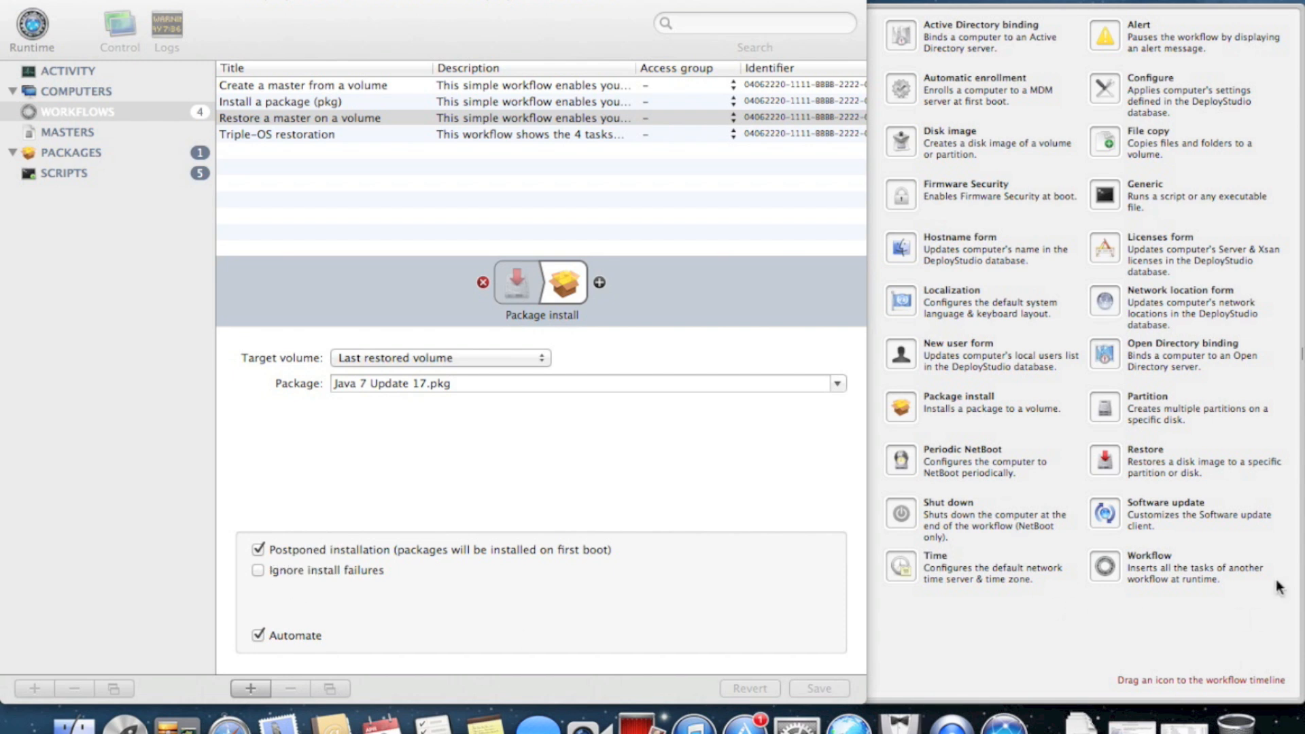
# Add a Workflow task, browse its script and embedded-workflow options, then remove it
pyautogui.moveTo(1102, 566); pyautogui.dragTo(624, 288)
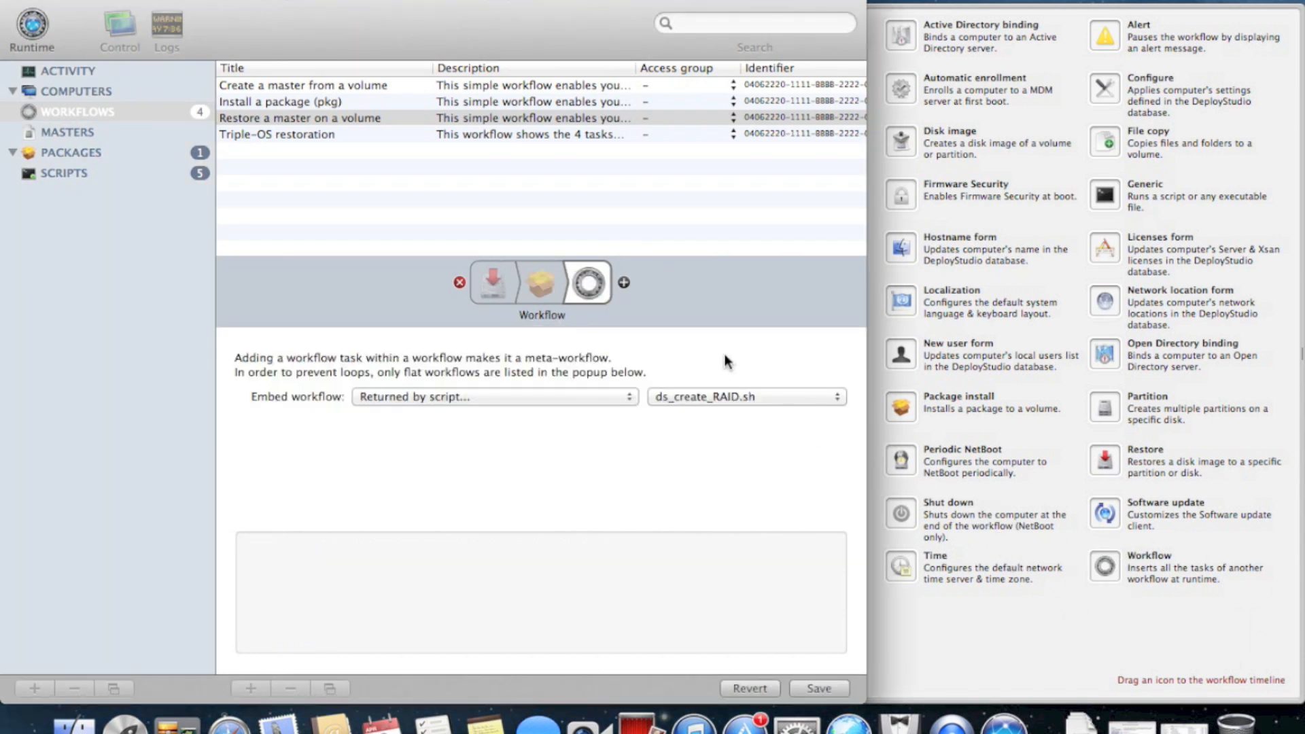
pyautogui.moveTo(605, 397); pyautogui.dragTo(723, 481)
pyautogui.click(774, 392)
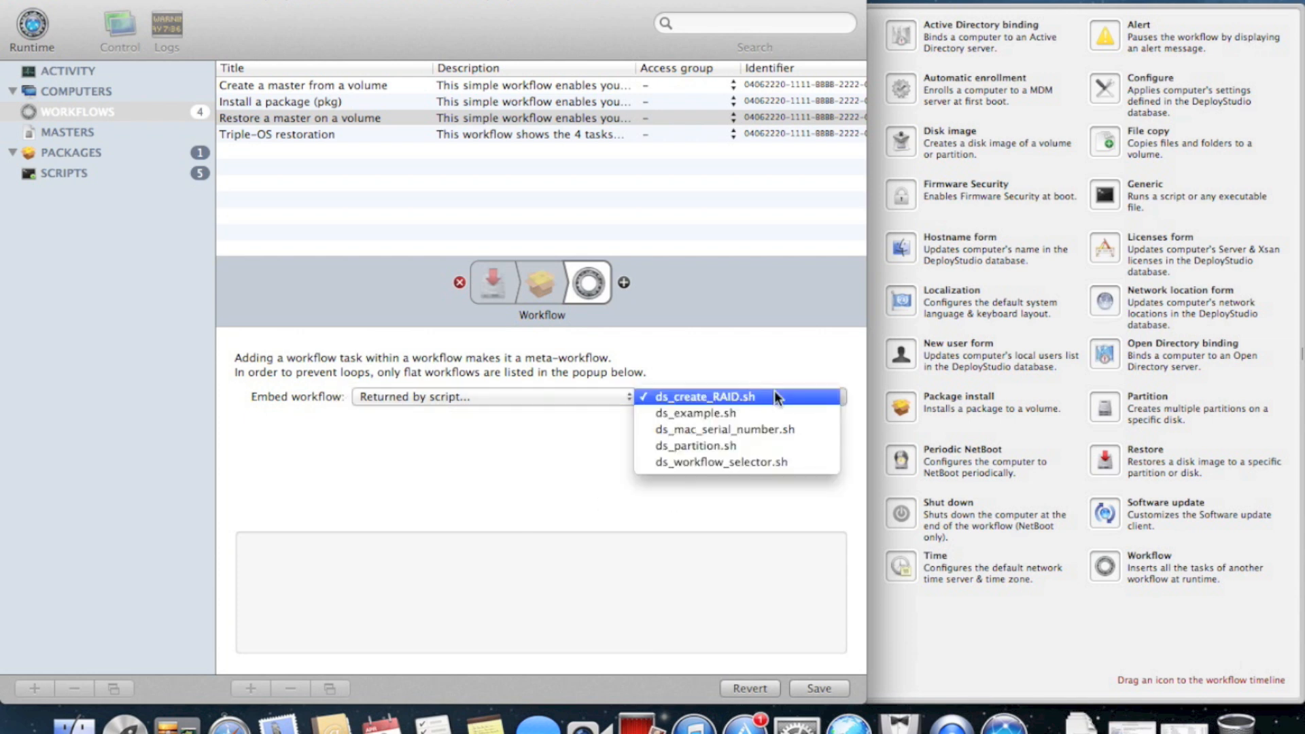
pyautogui.click(779, 348)
pyautogui.click(556, 396)
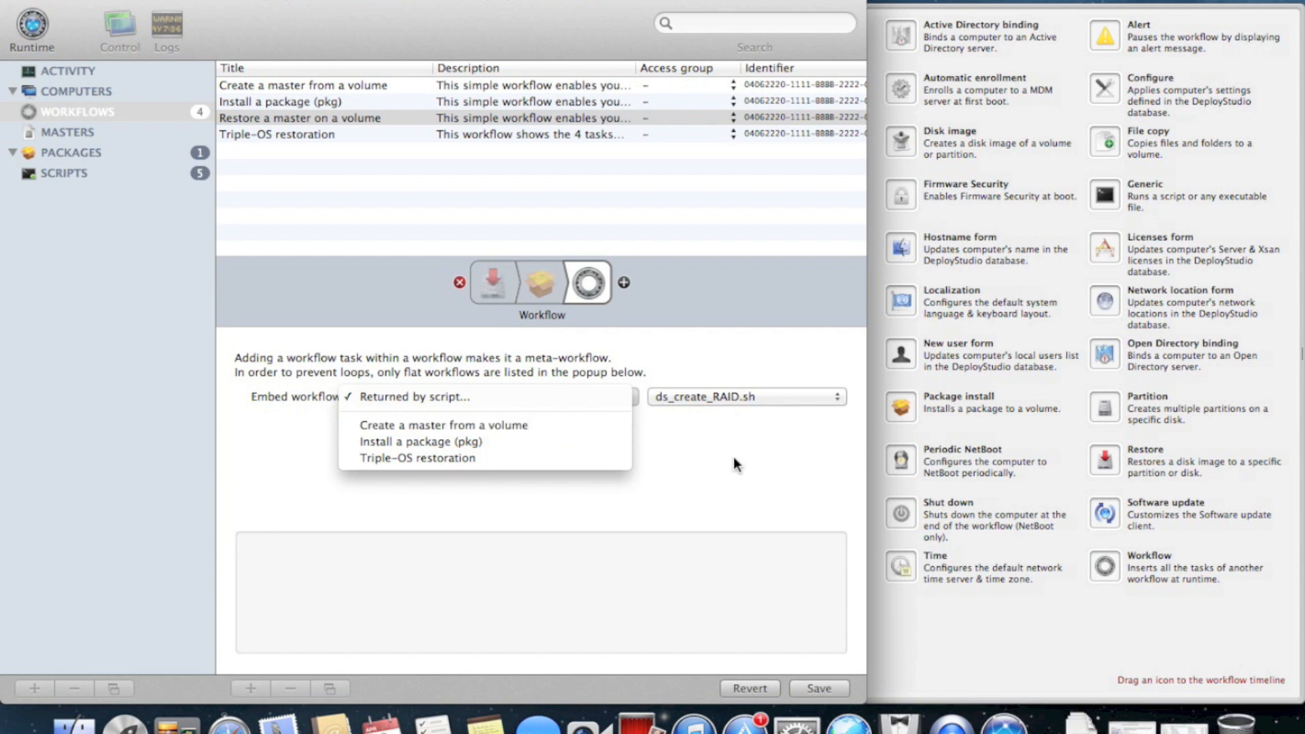
pyautogui.click(662, 420)
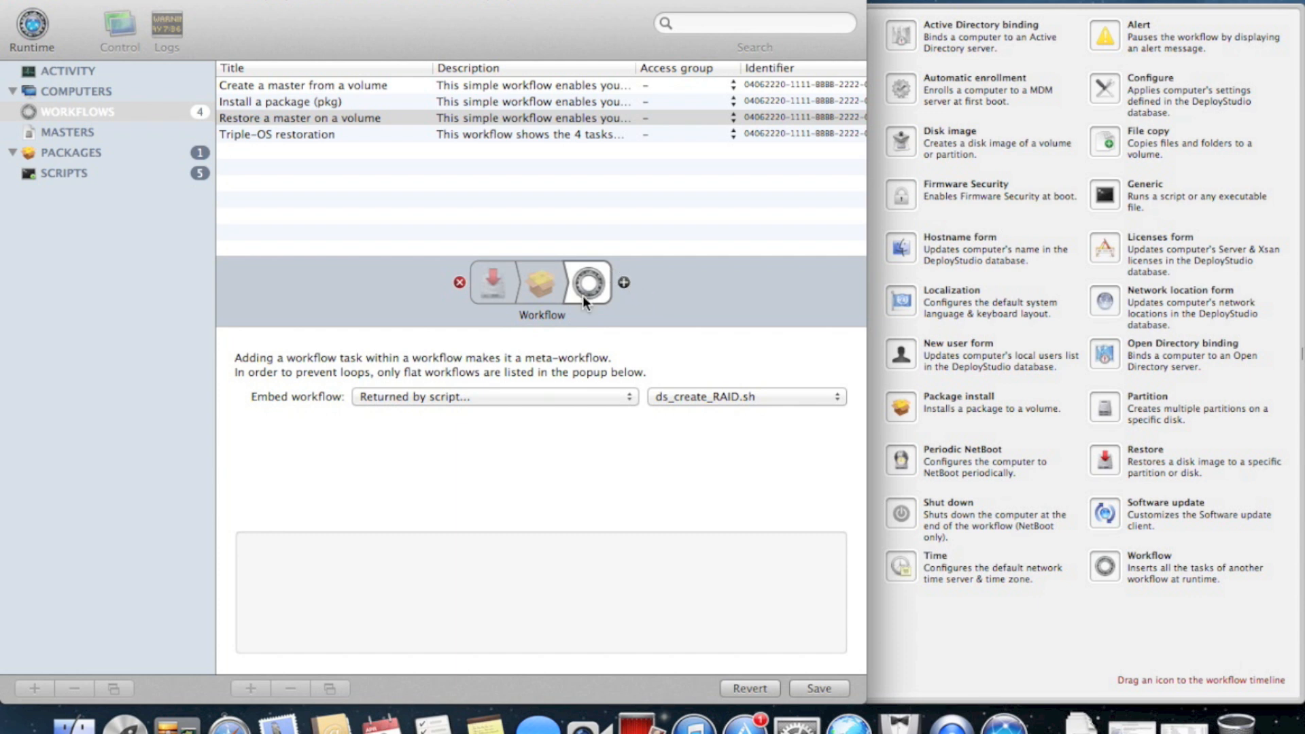
pyautogui.moveTo(602, 284); pyautogui.dragTo(602, 196)
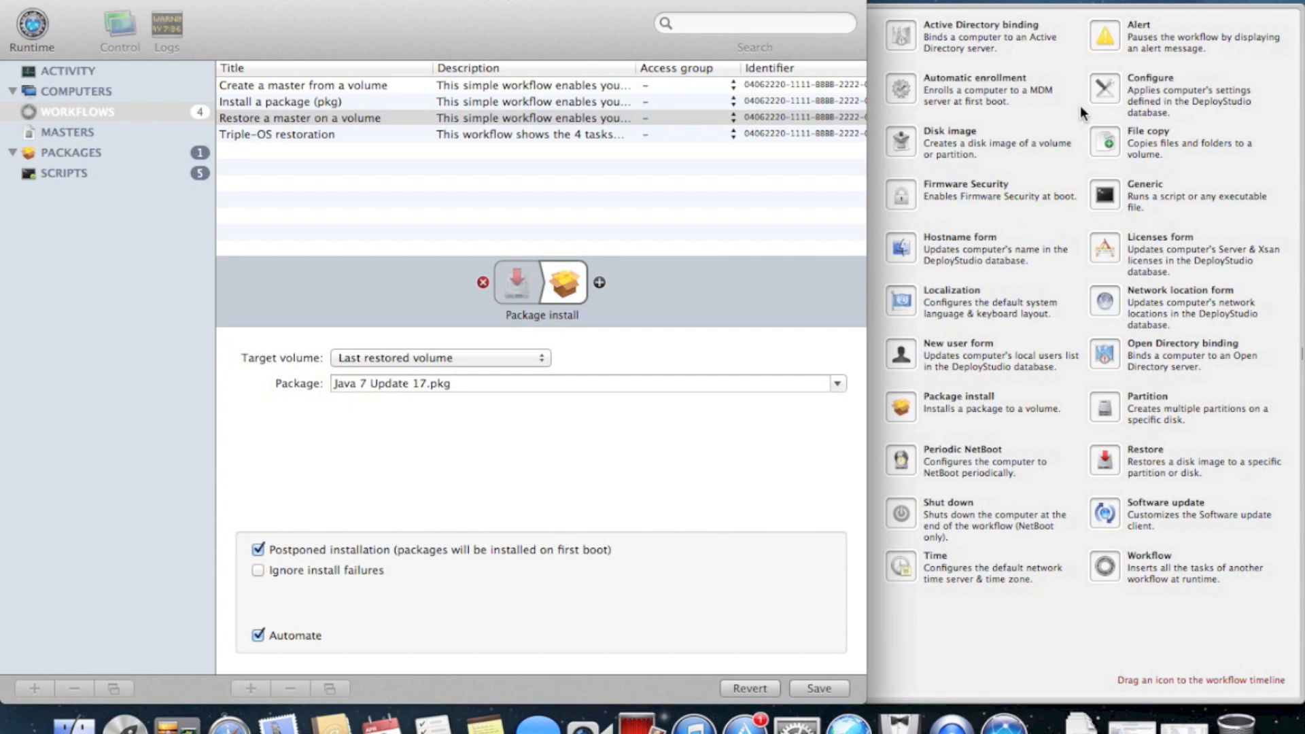
# Try and remove a Hostname form task, then insert Configure before Package install
pyautogui.moveTo(924, 234); pyautogui.dragTo(534, 275)
pyautogui.click(542, 286)
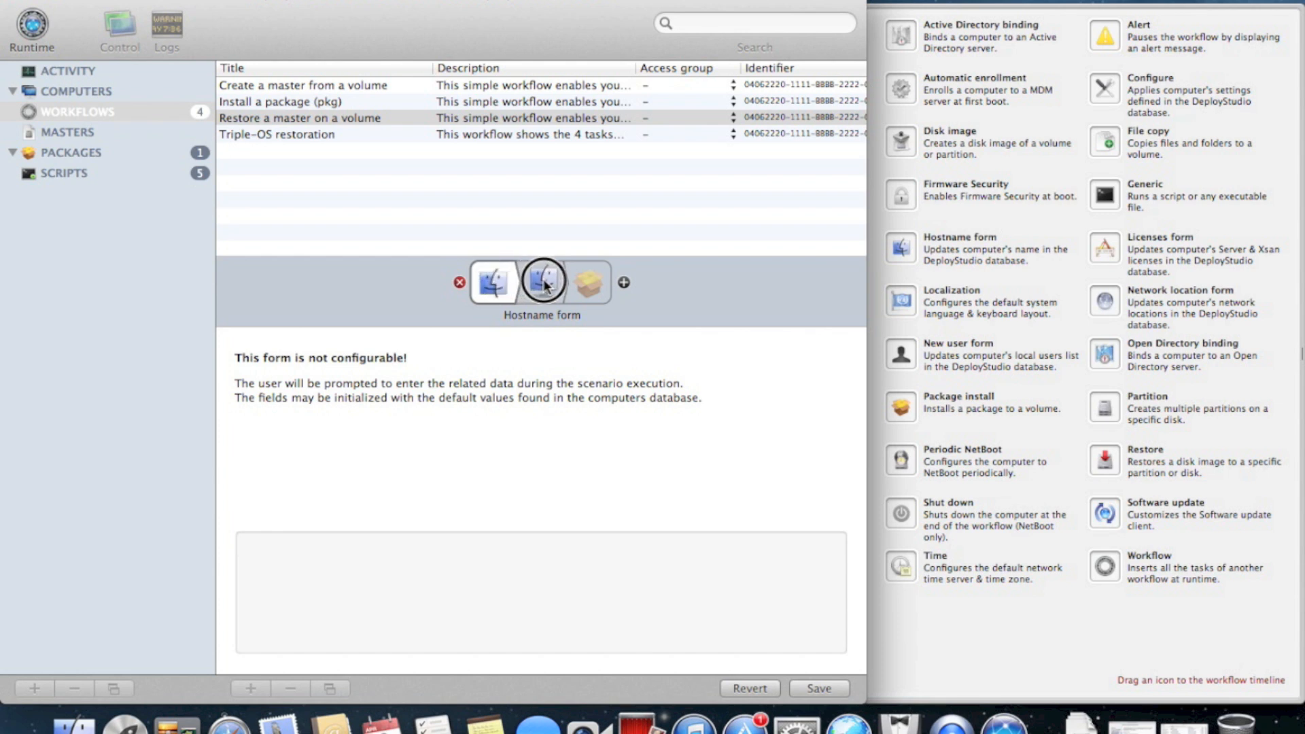
pyautogui.moveTo(537, 282); pyautogui.dragTo(541, 191)
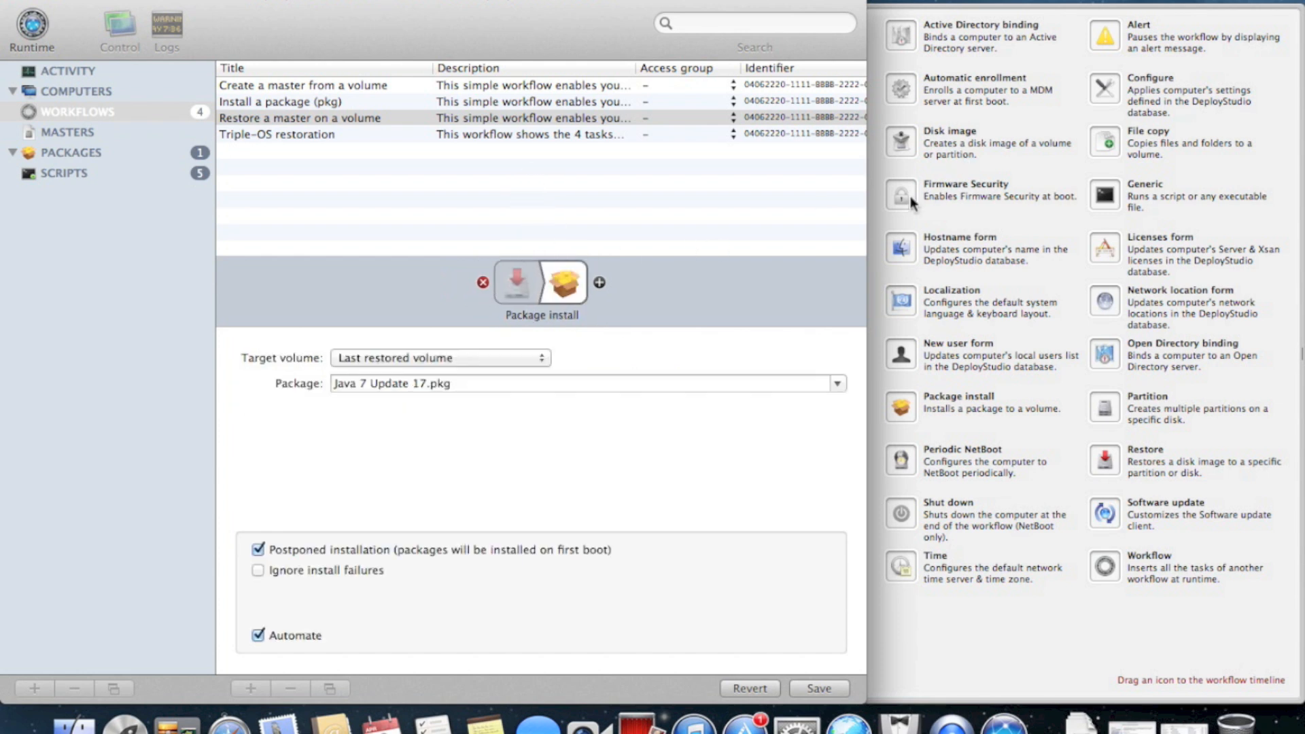
pyautogui.moveTo(1120, 92); pyautogui.dragTo(539, 283)
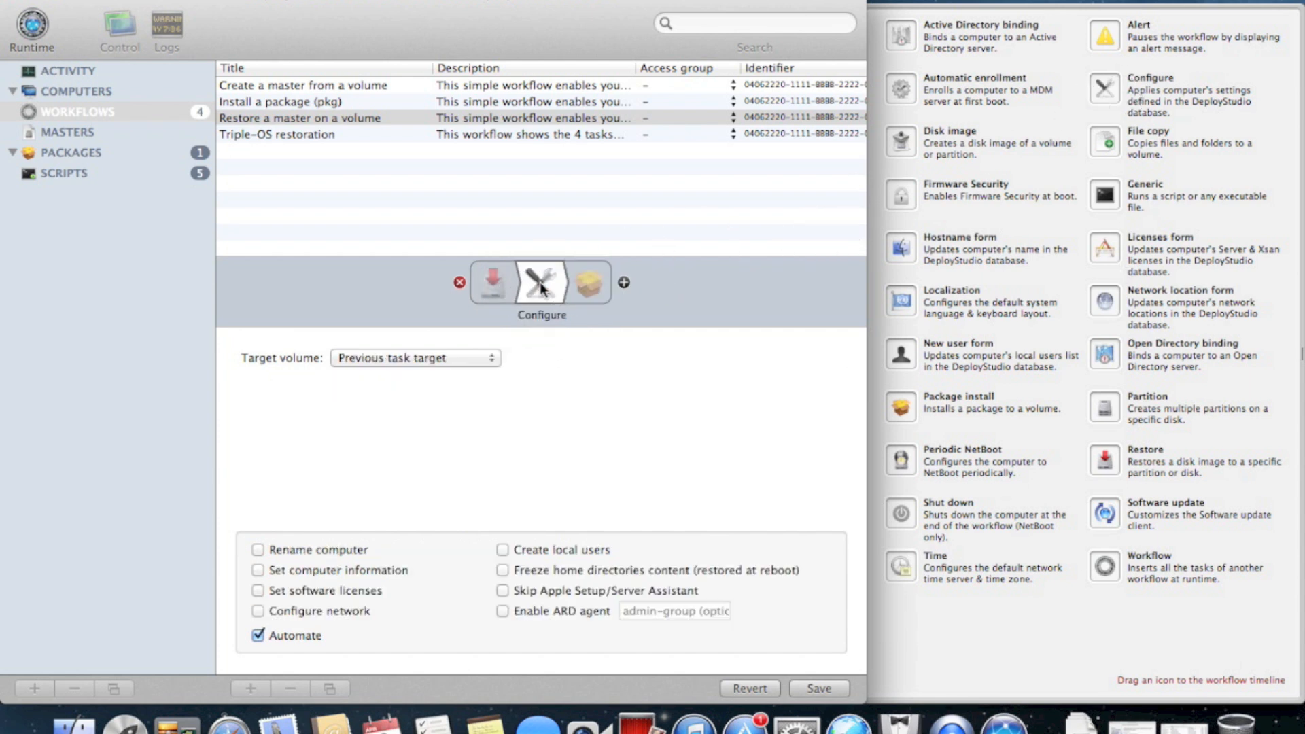
pyautogui.click(493, 353)
# Set the Configure task to target Last restored volume, with computer renaming and information setting enabled
pyautogui.click(398, 374)
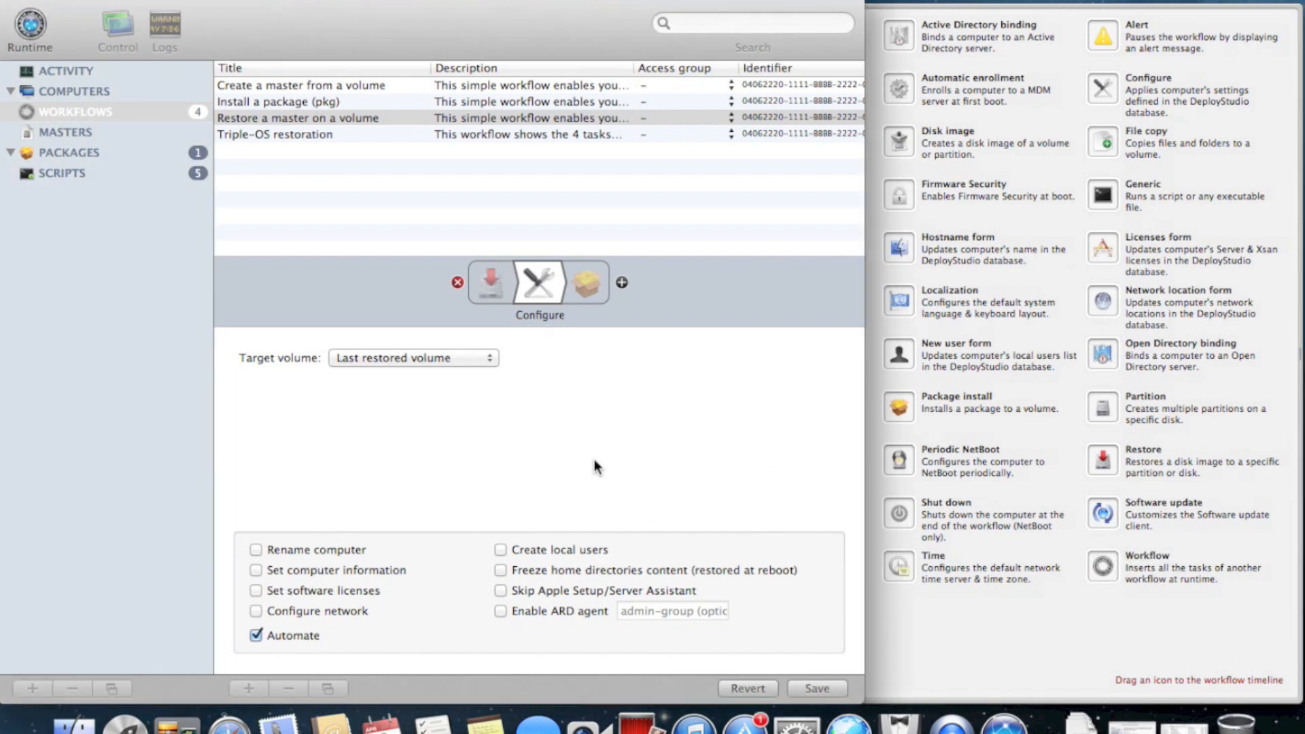
pyautogui.click(356, 547)
pyautogui.click(376, 568)
# Add a Hostname form task to the workflow right after Configure
pyautogui.click(1005, 568)
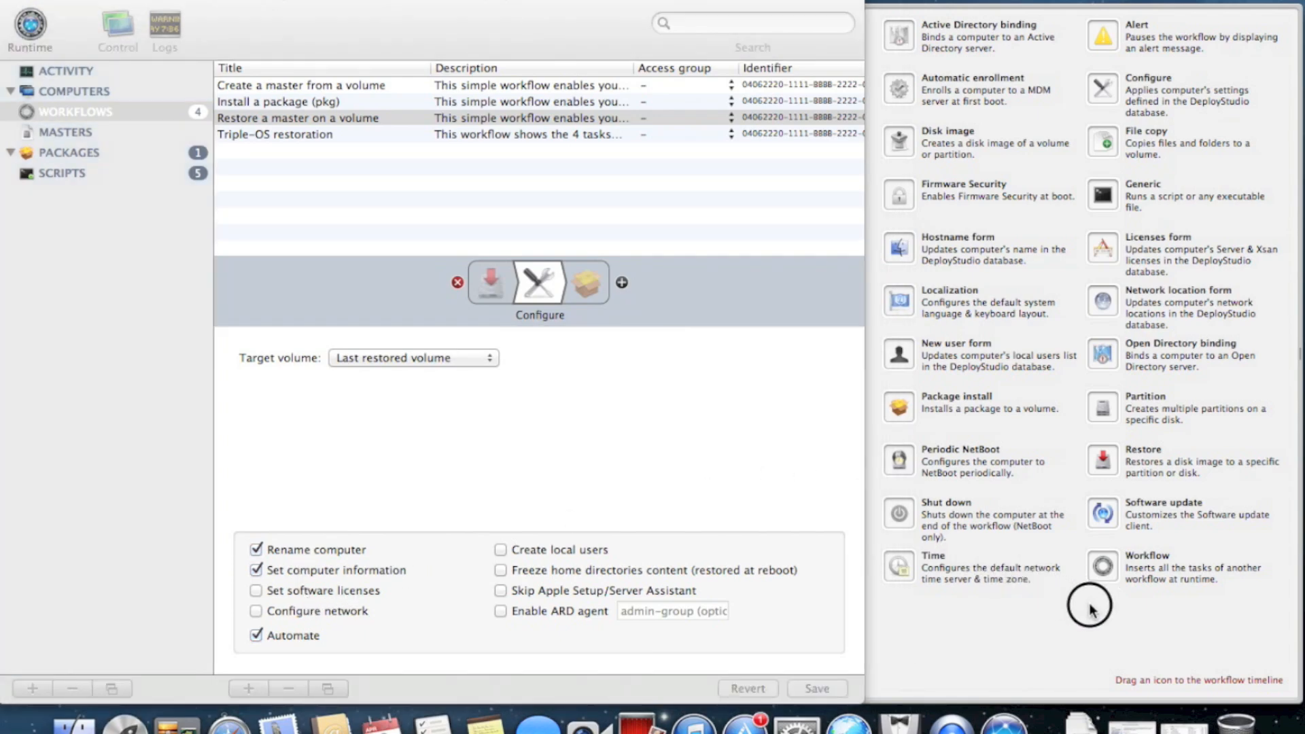
pyautogui.click(814, 322)
pyautogui.moveTo(913, 246)
pyautogui.mouseDown()
pyautogui.moveTo(830, 258)
pyautogui.moveTo(919, 238)
pyautogui.mouseUp()
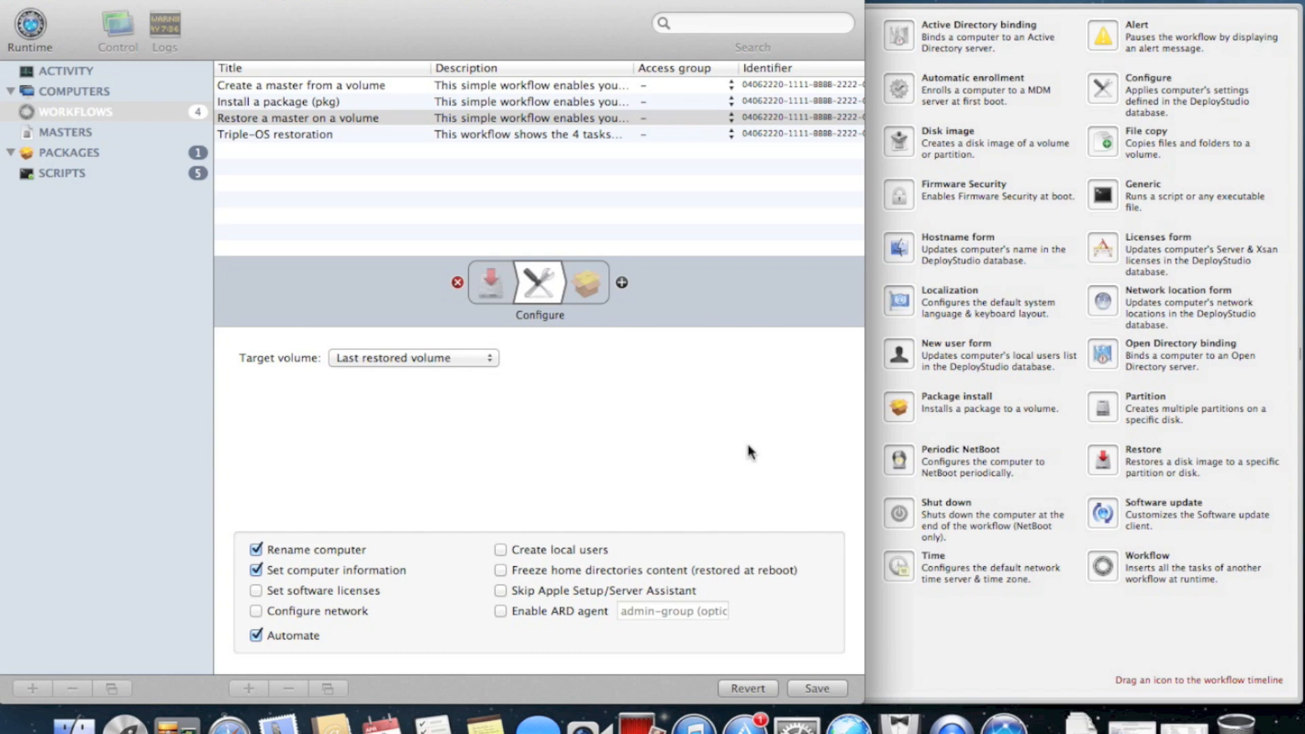
pyautogui.moveTo(899, 246); pyautogui.dragTo(539, 288)
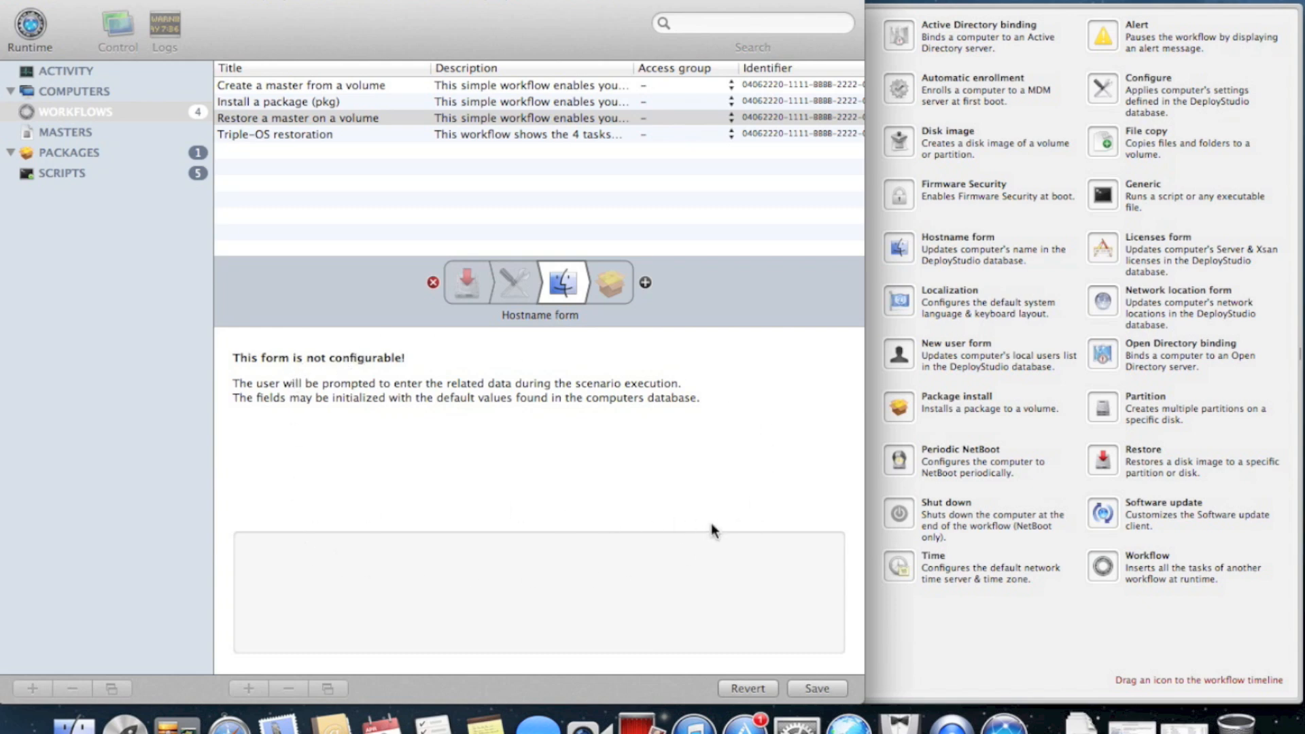
# Try moving the Hostname form first, review Configure, save the workflow and show the Computers list
pyautogui.moveTo(557, 288); pyautogui.dragTo(457, 285)
pyautogui.moveTo(569, 275); pyautogui.dragTo(452, 280)
pyautogui.click(529, 288)
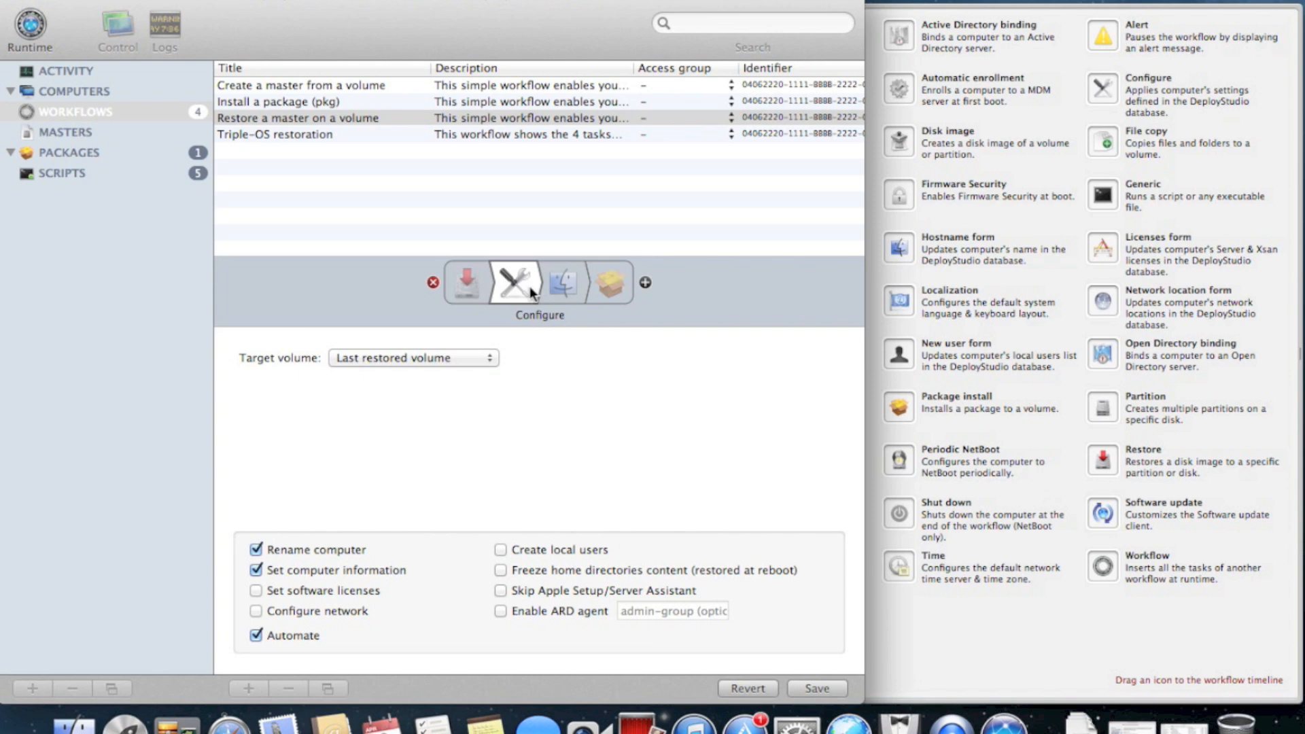
pyautogui.click(818, 688)
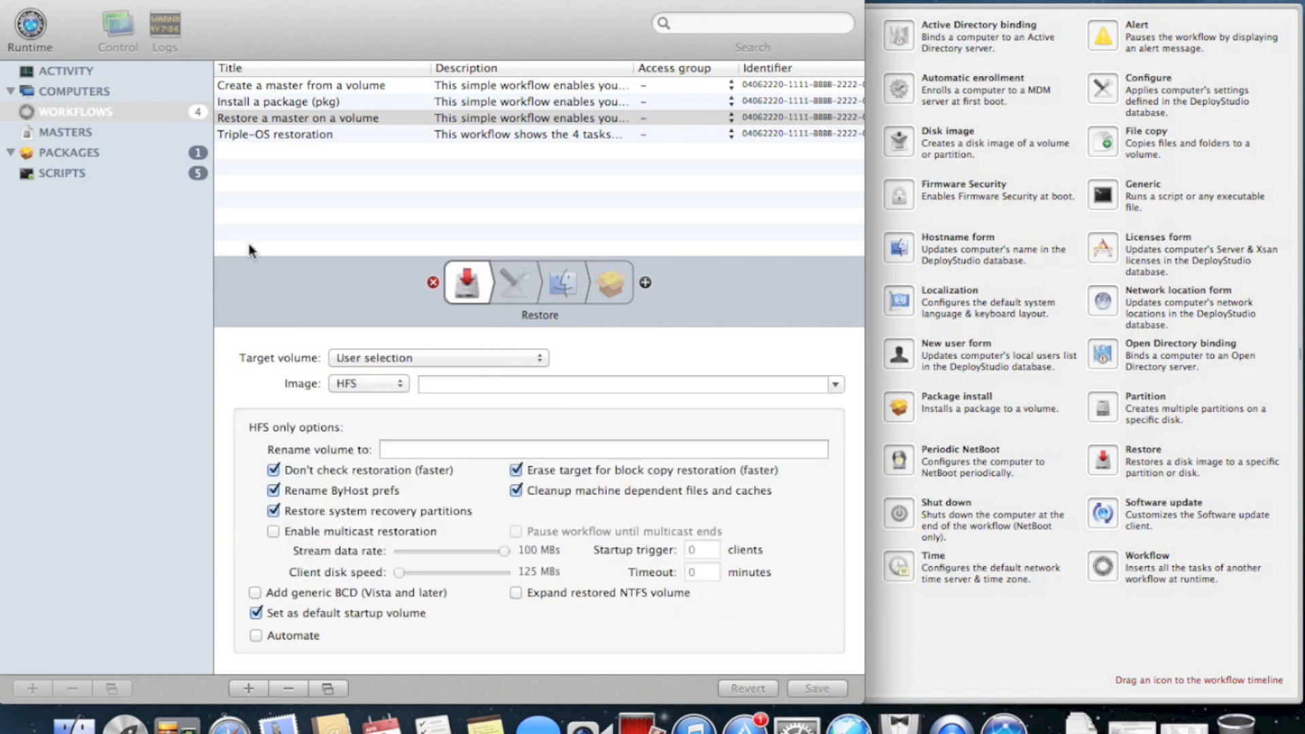
pyautogui.click(115, 92)
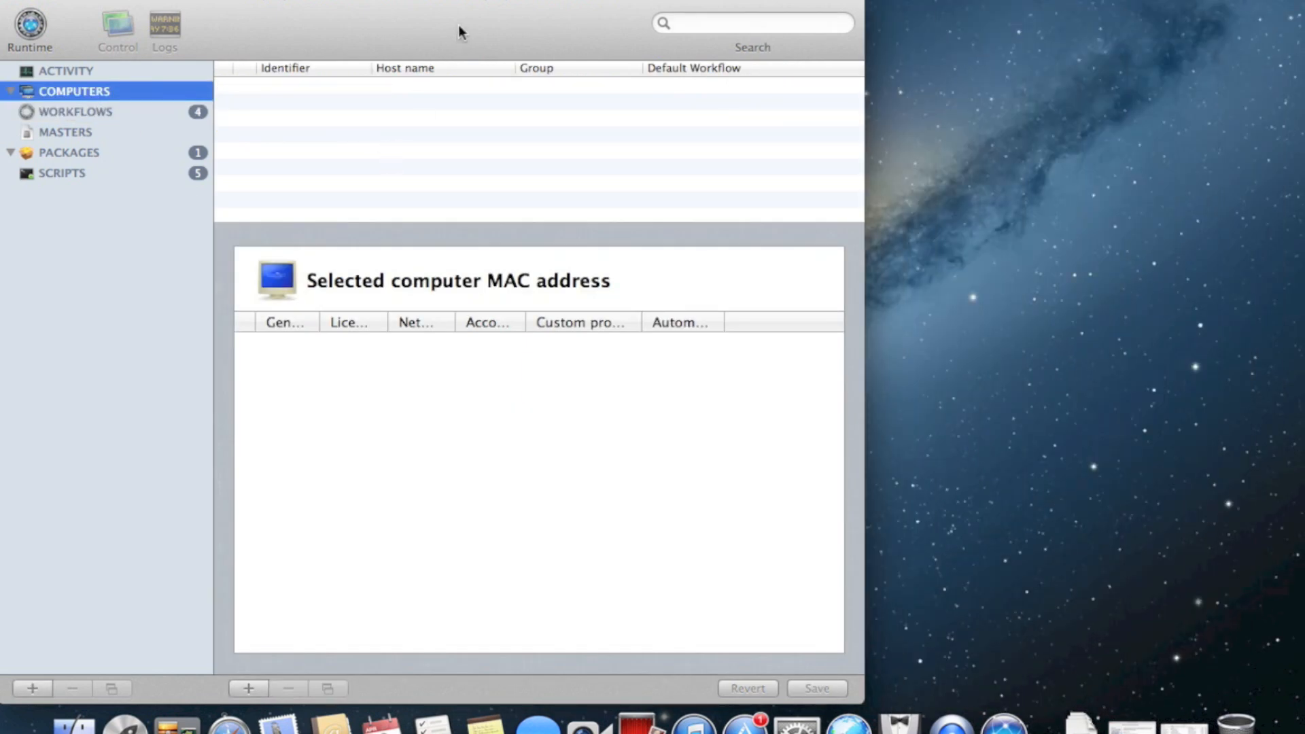
# Look up and select this Mac's serial number in About This Mac
pyautogui.moveTo(458, 25); pyautogui.dragTo(713, 79)
pyautogui.click(560, 5)
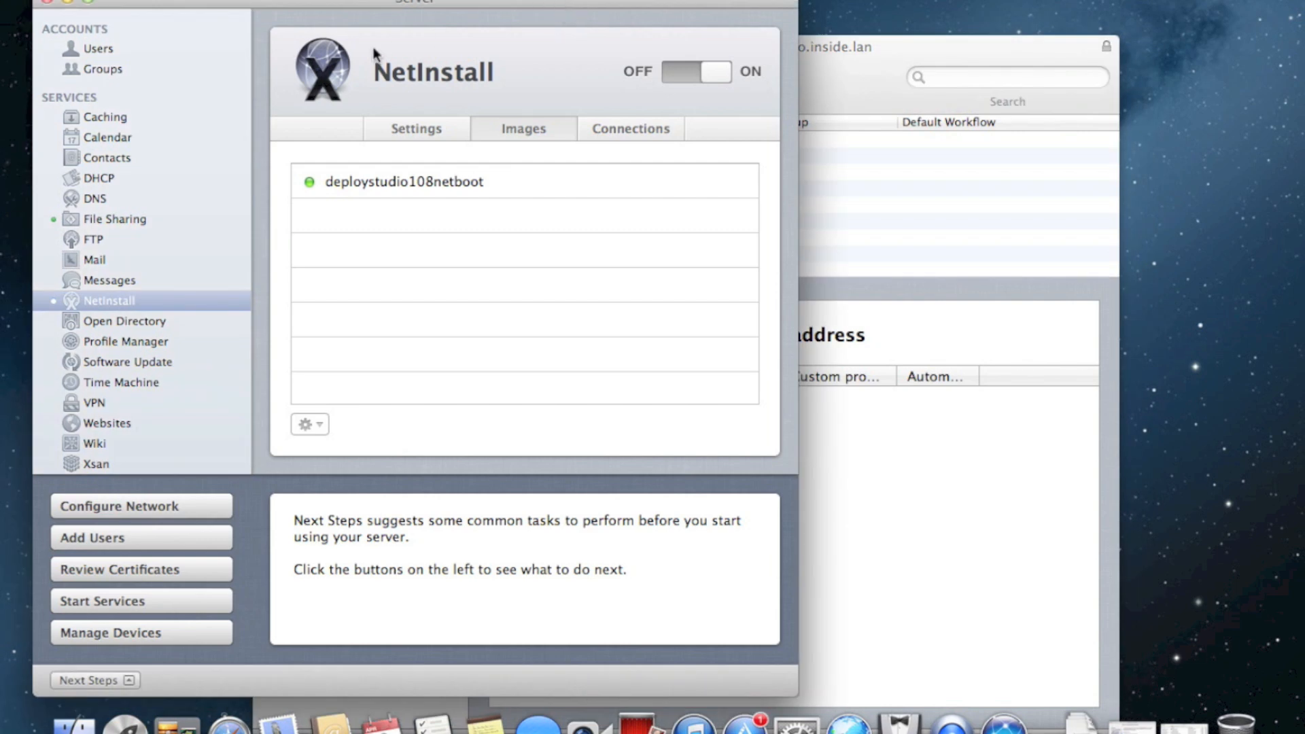
pyautogui.click(68, 2)
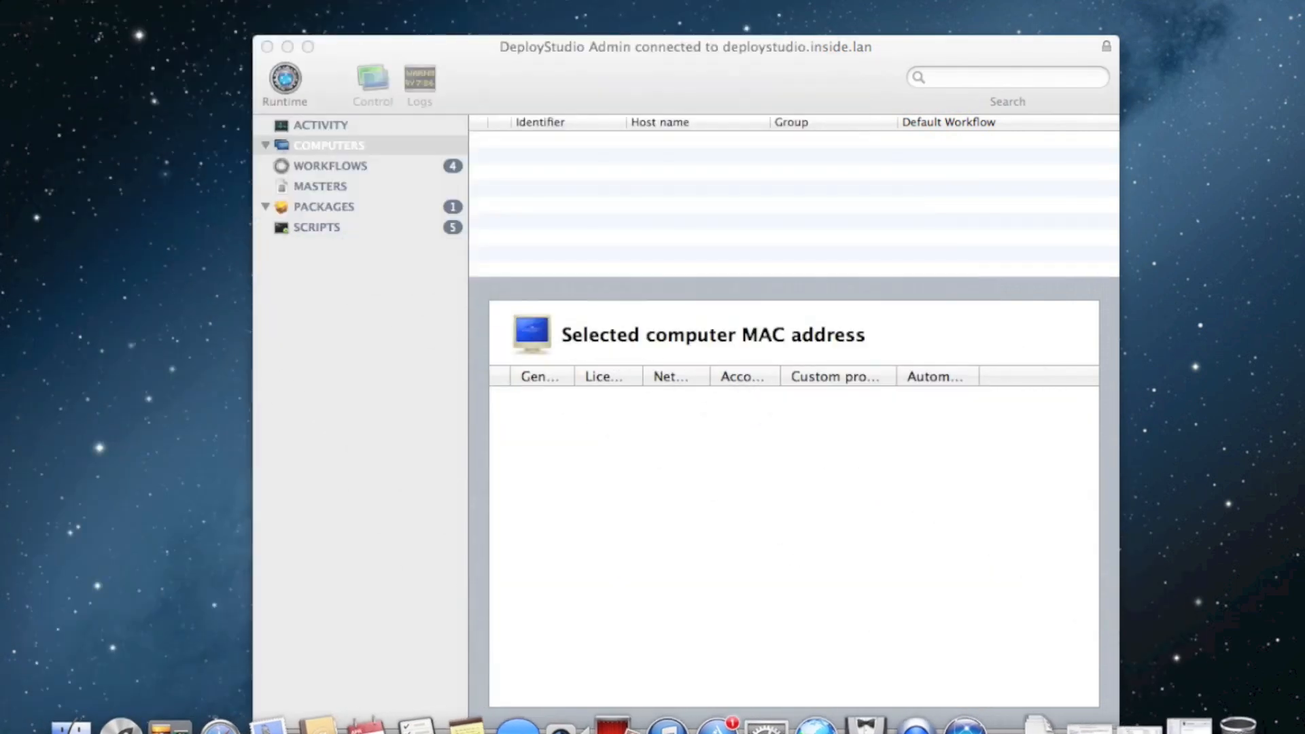
pyautogui.click(32, 1)
pyautogui.click(46, 5)
pyautogui.click(662, 387)
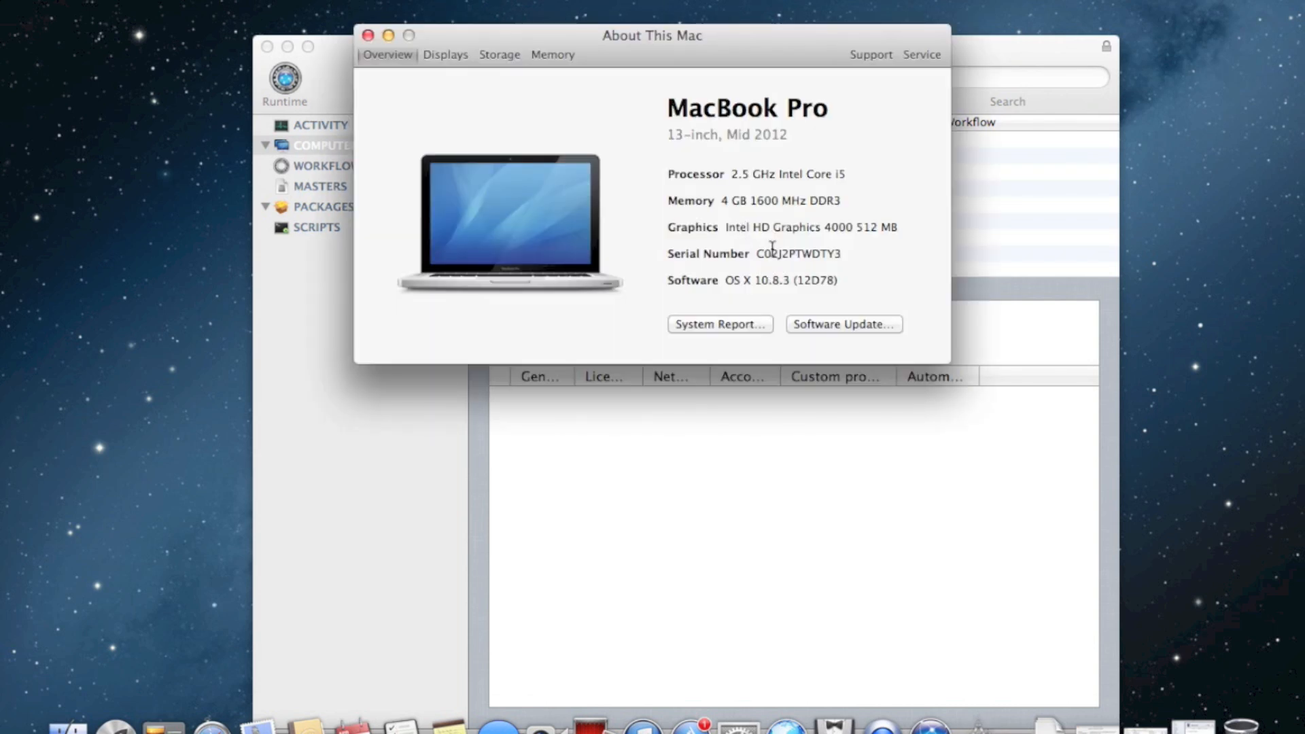
pyautogui.doubleClick(772, 249)
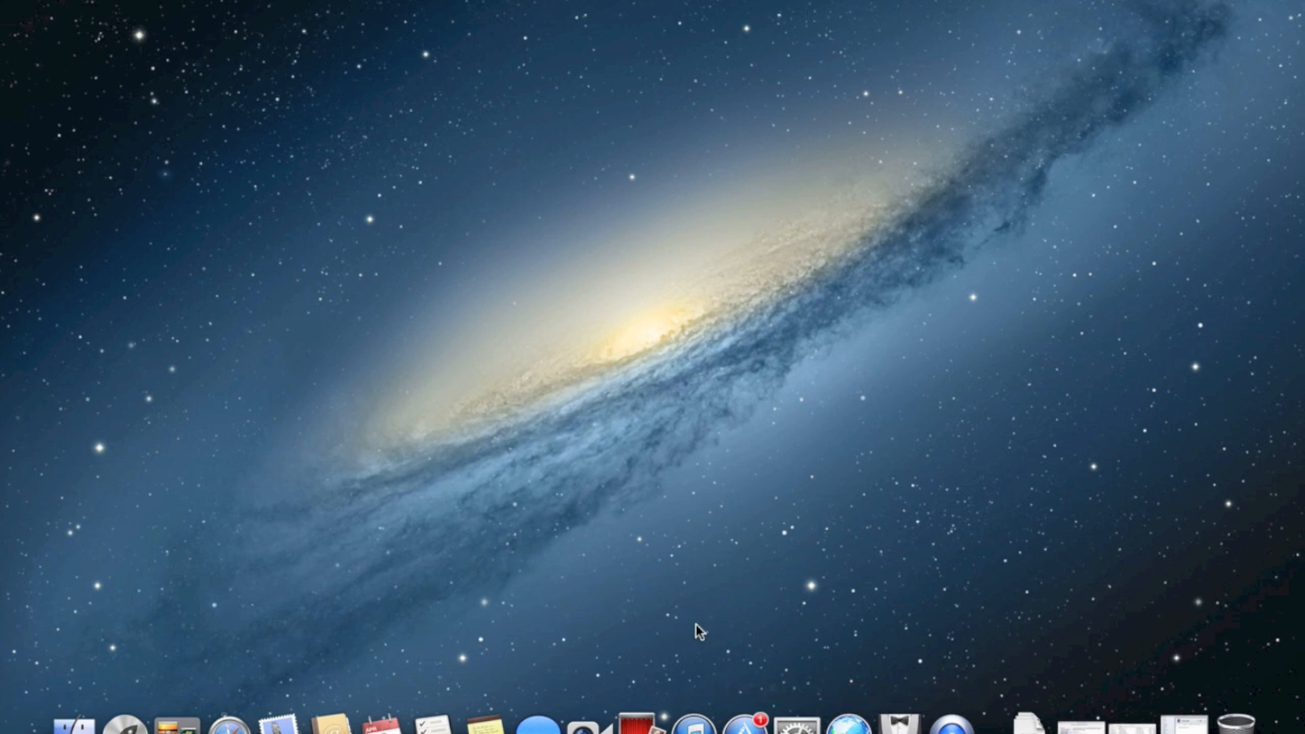
# Relaunch DeployStudio Admin, sign in with the admin user name and password, and show Computers
pyautogui.press('shift+super+u')
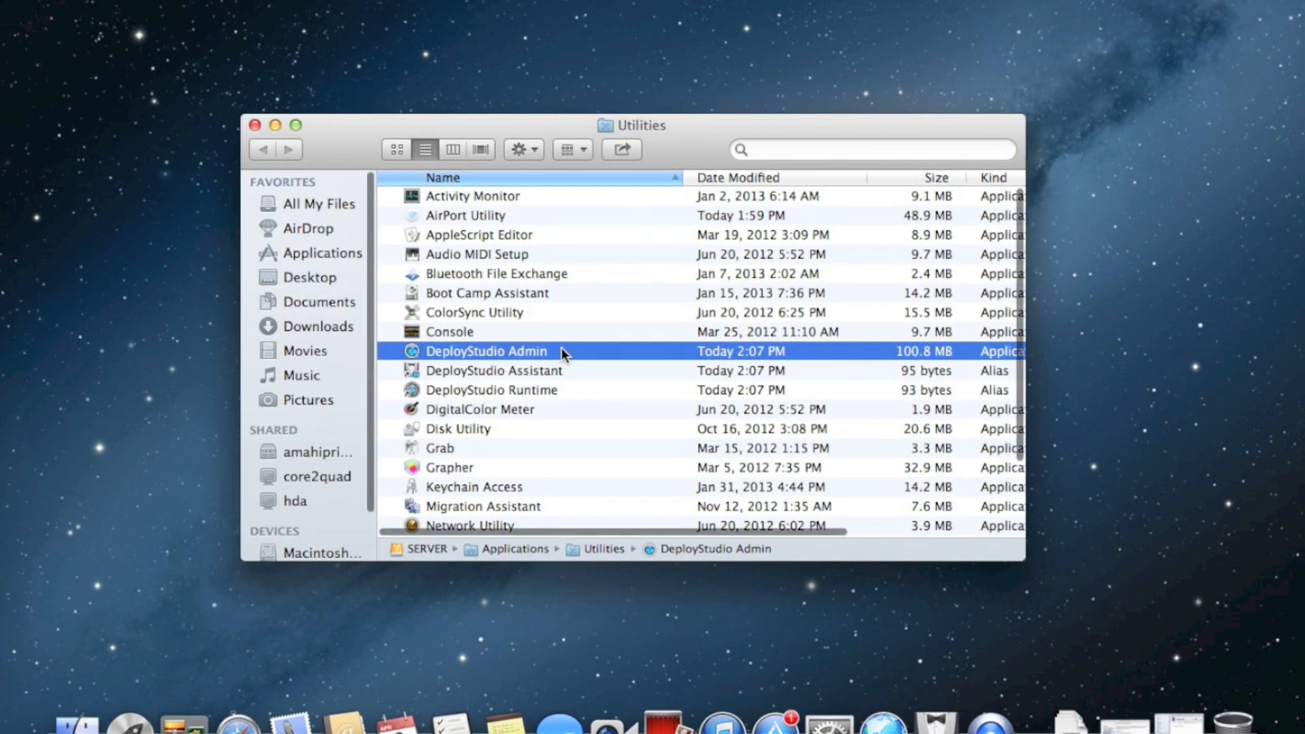
pyautogui.doubleClick(557, 353)
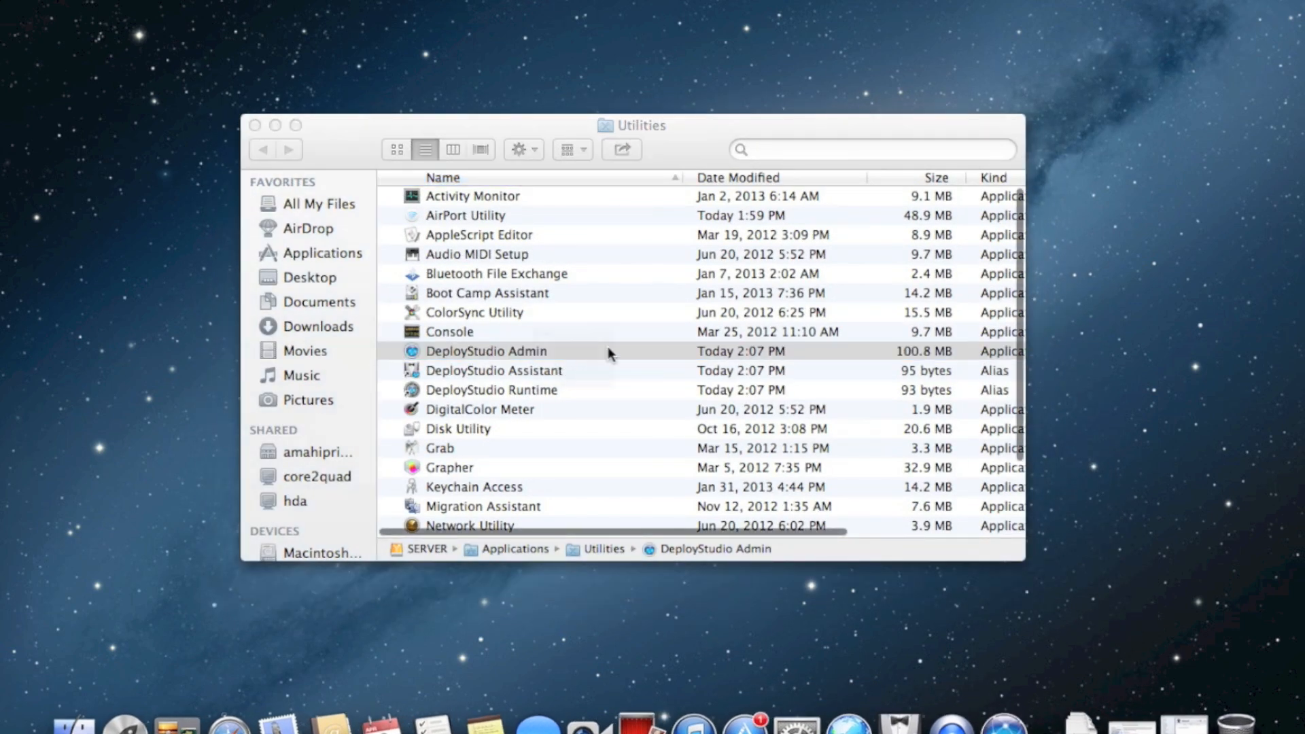
pyautogui.click(632, 155)
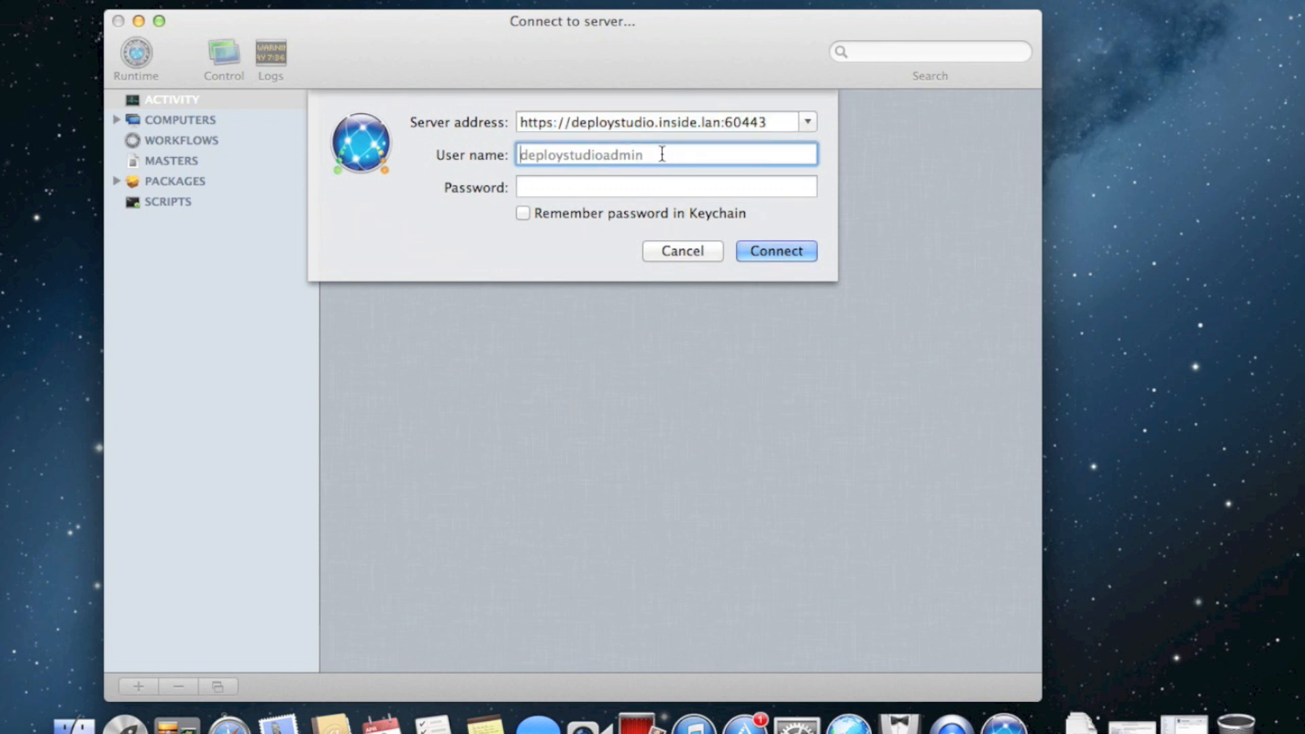
pyautogui.write('fatalexception')
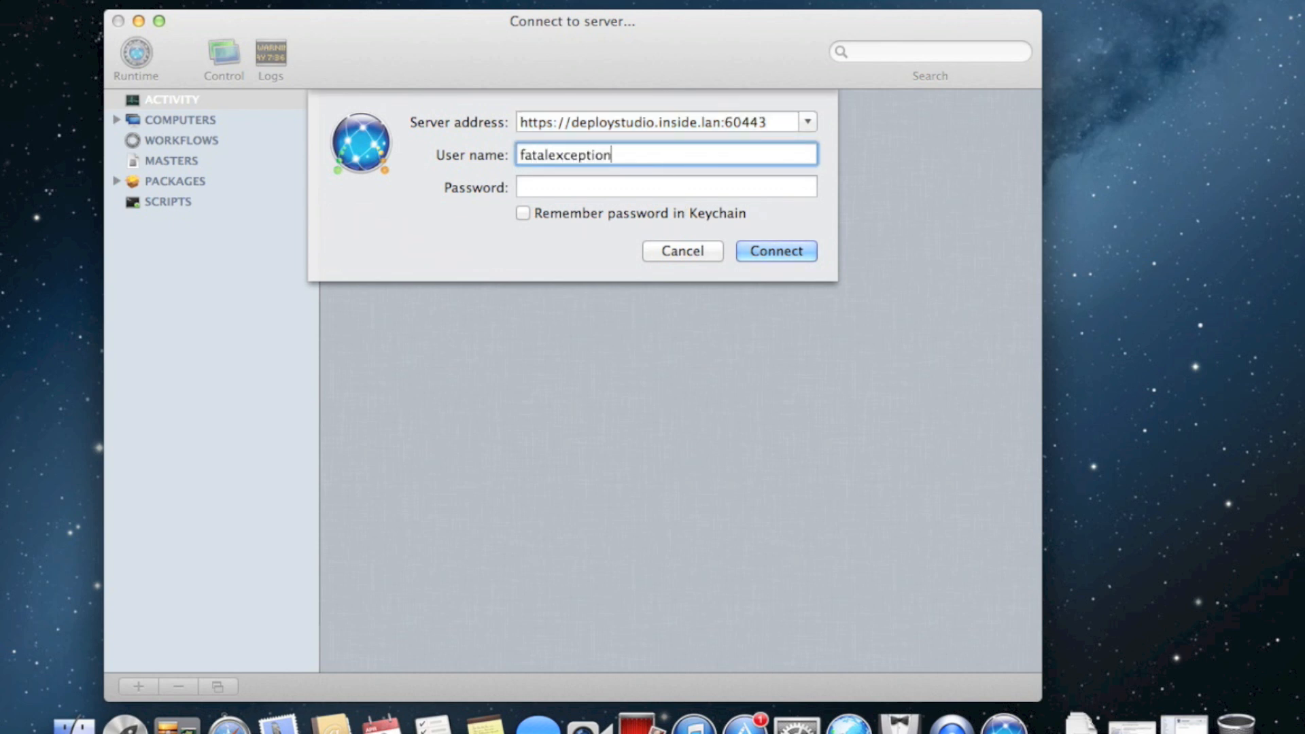
pyautogui.press('Tab')
pyautogui.write('••••••••••')
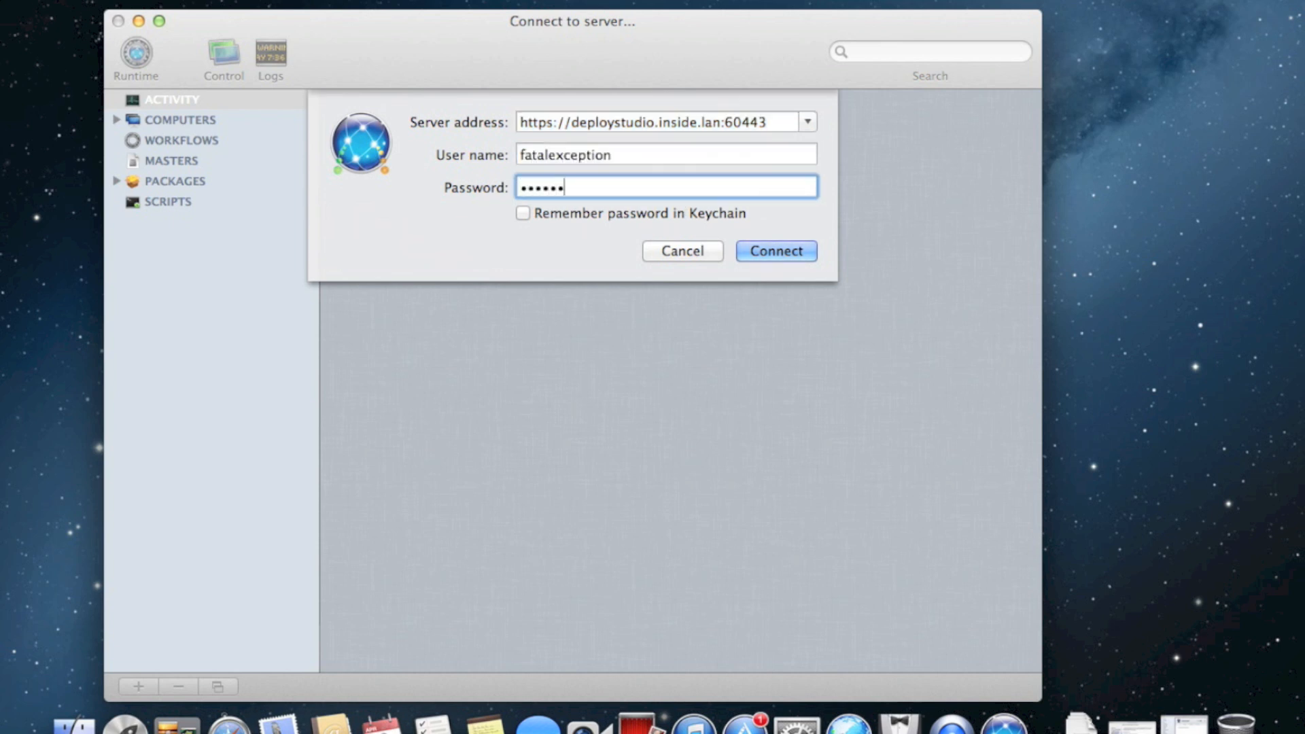
pyautogui.write('••')
pyautogui.press('Return')
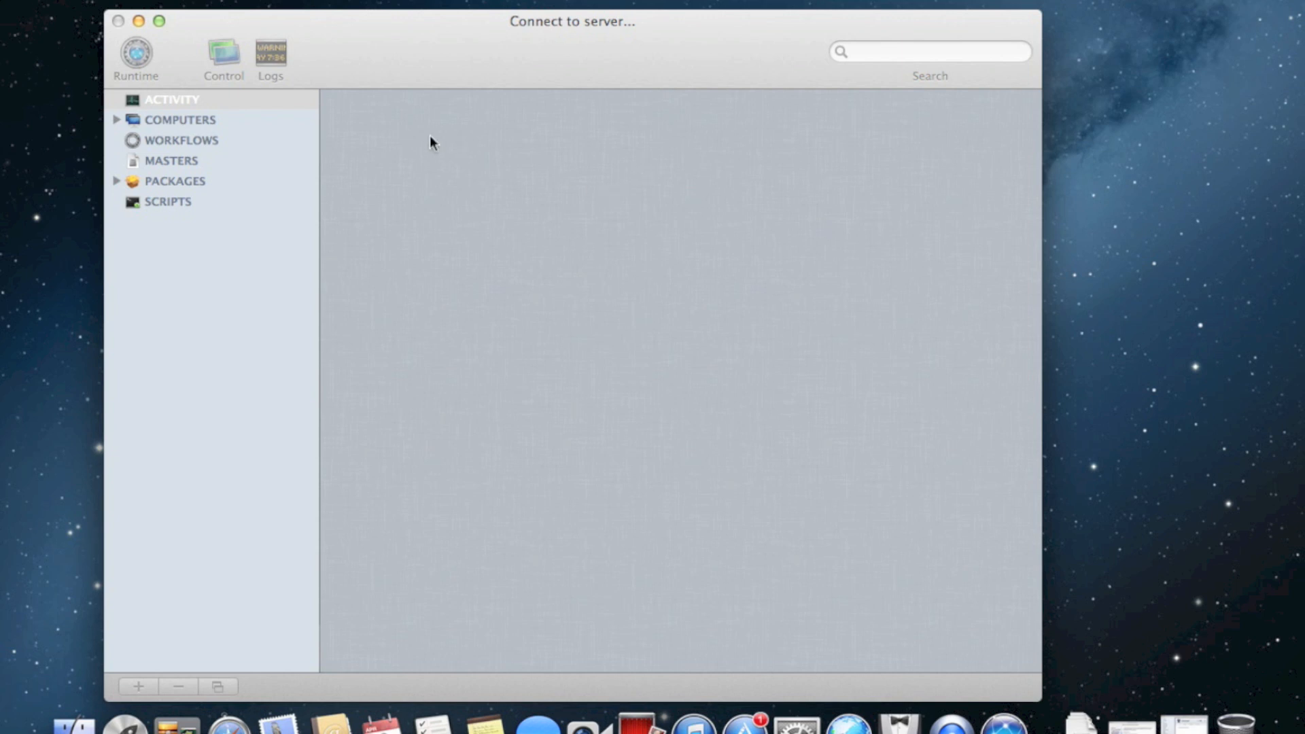
pyautogui.click(163, 115)
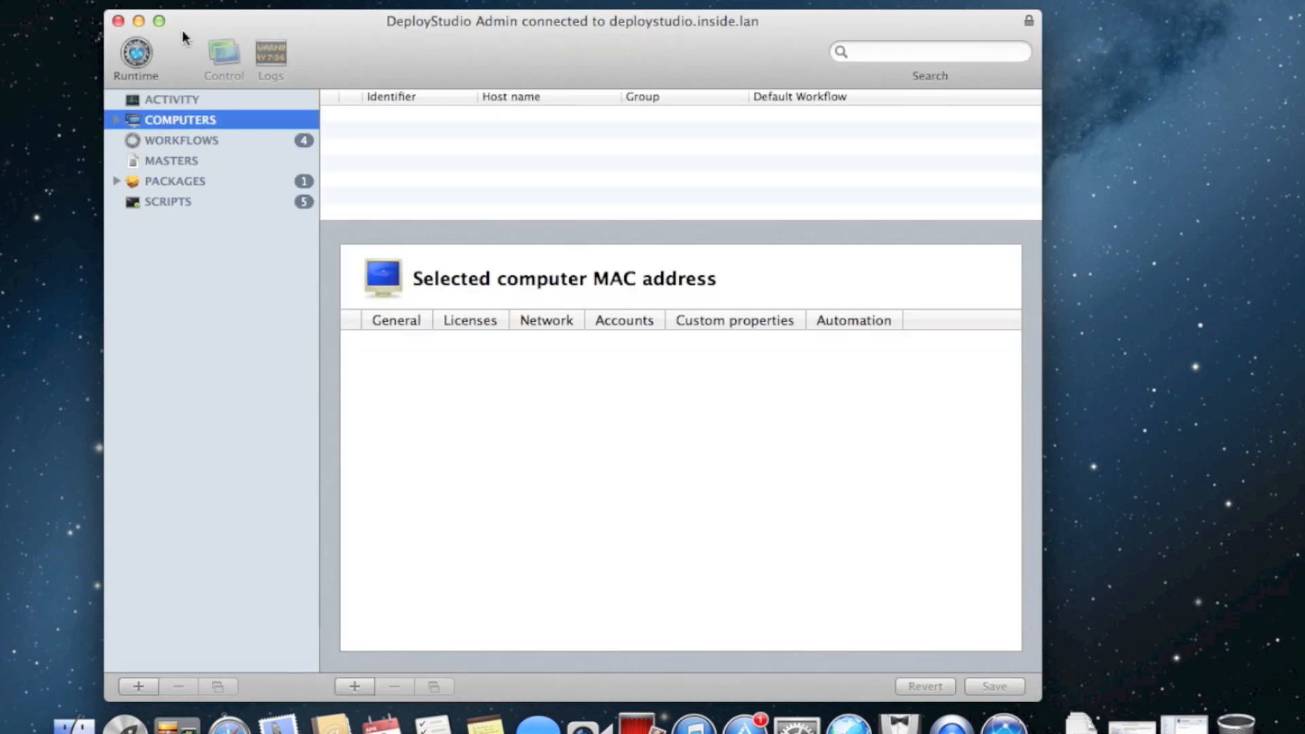
# Add a new computer record identified by this Mac's serial number
pyautogui.click(354, 686)
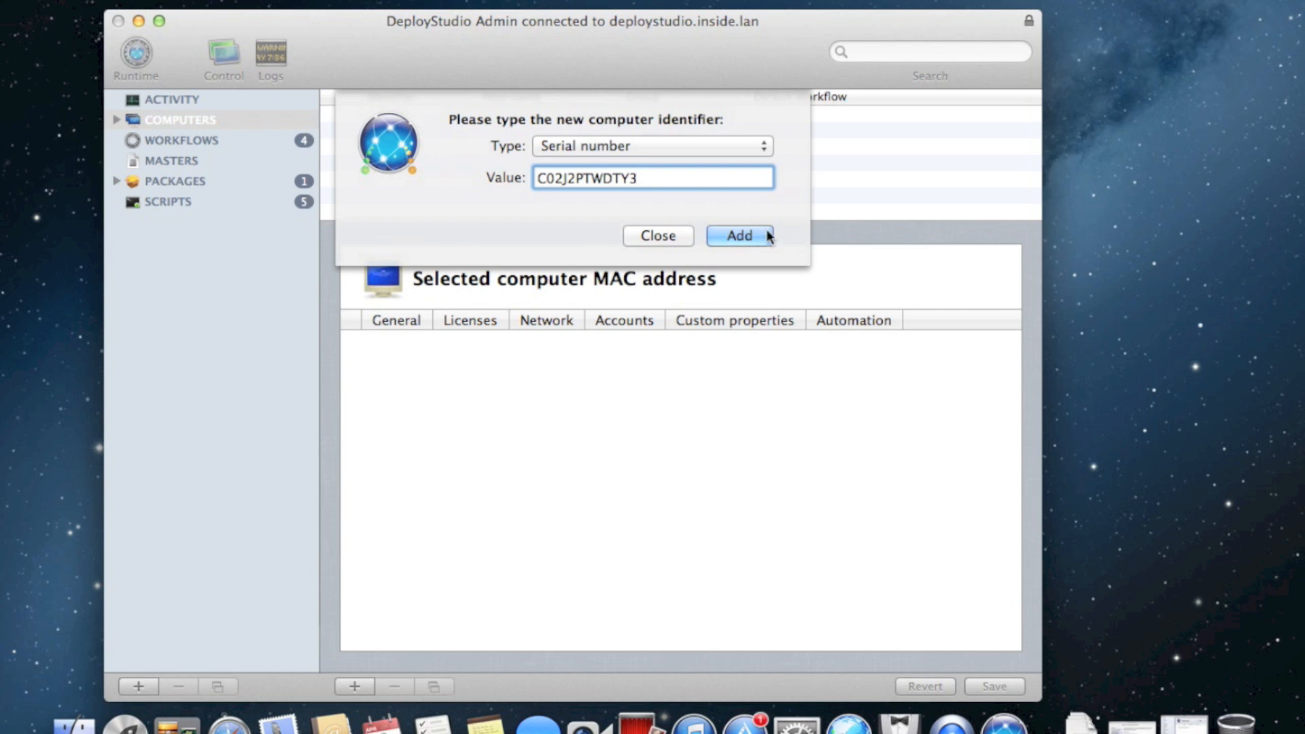
pyautogui.click(761, 236)
pyautogui.click(653, 235)
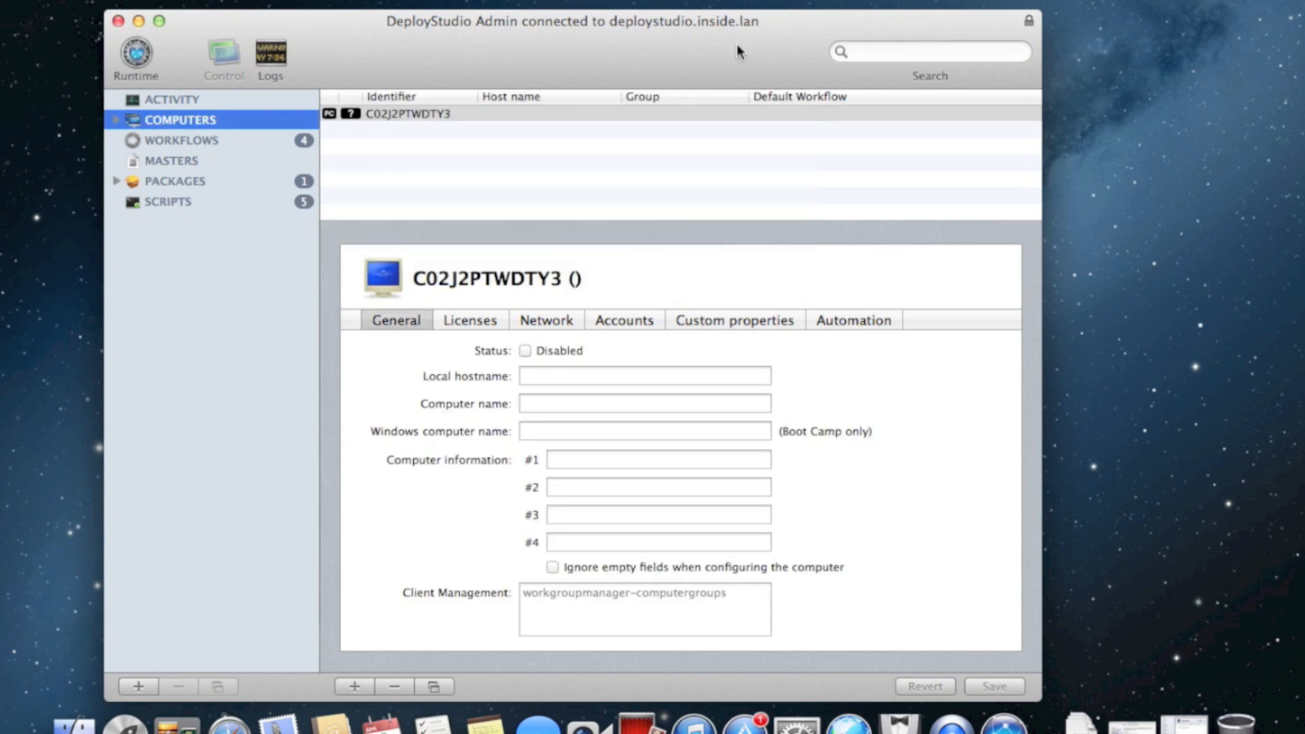
pyautogui.moveTo(703, 50); pyautogui.dragTo(629, 22)
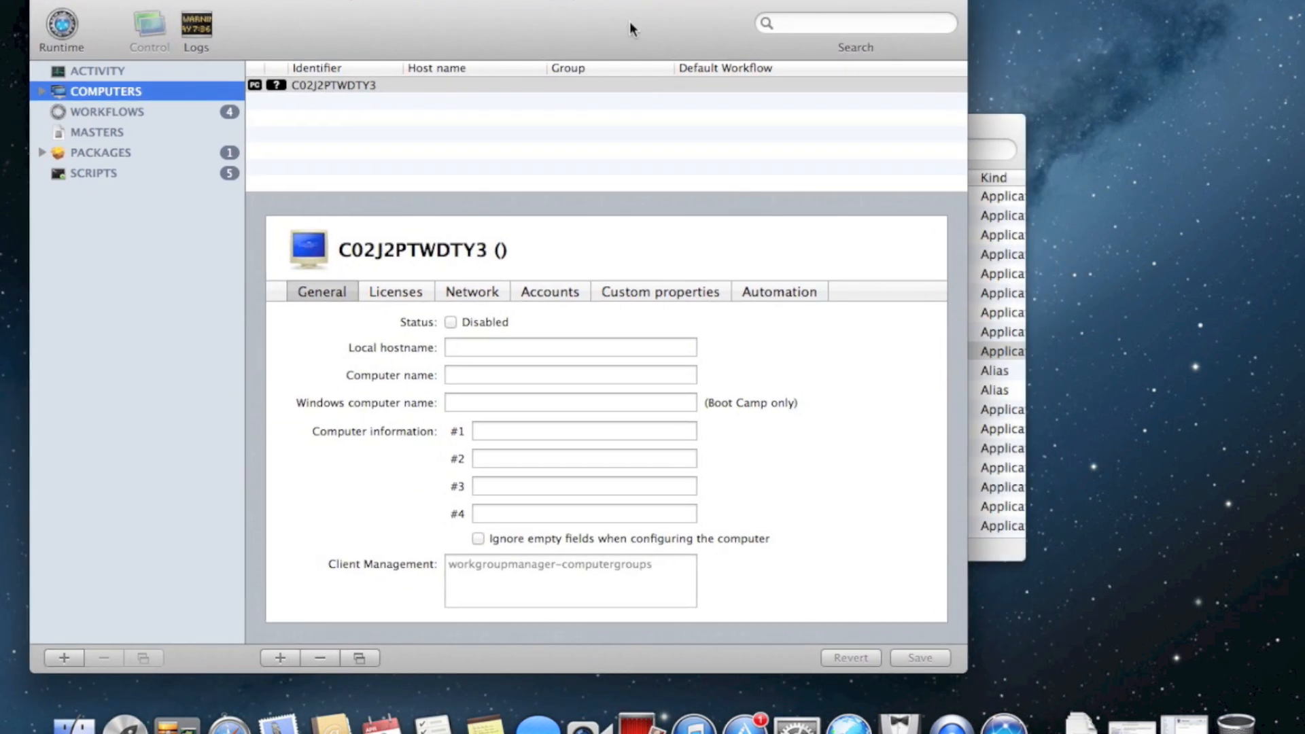
# Set local hostname and computer name to deploystudio and Windows name to DEPLOYSTUDIOW
pyautogui.click(522, 349)
pyautogui.write('deploystudio')
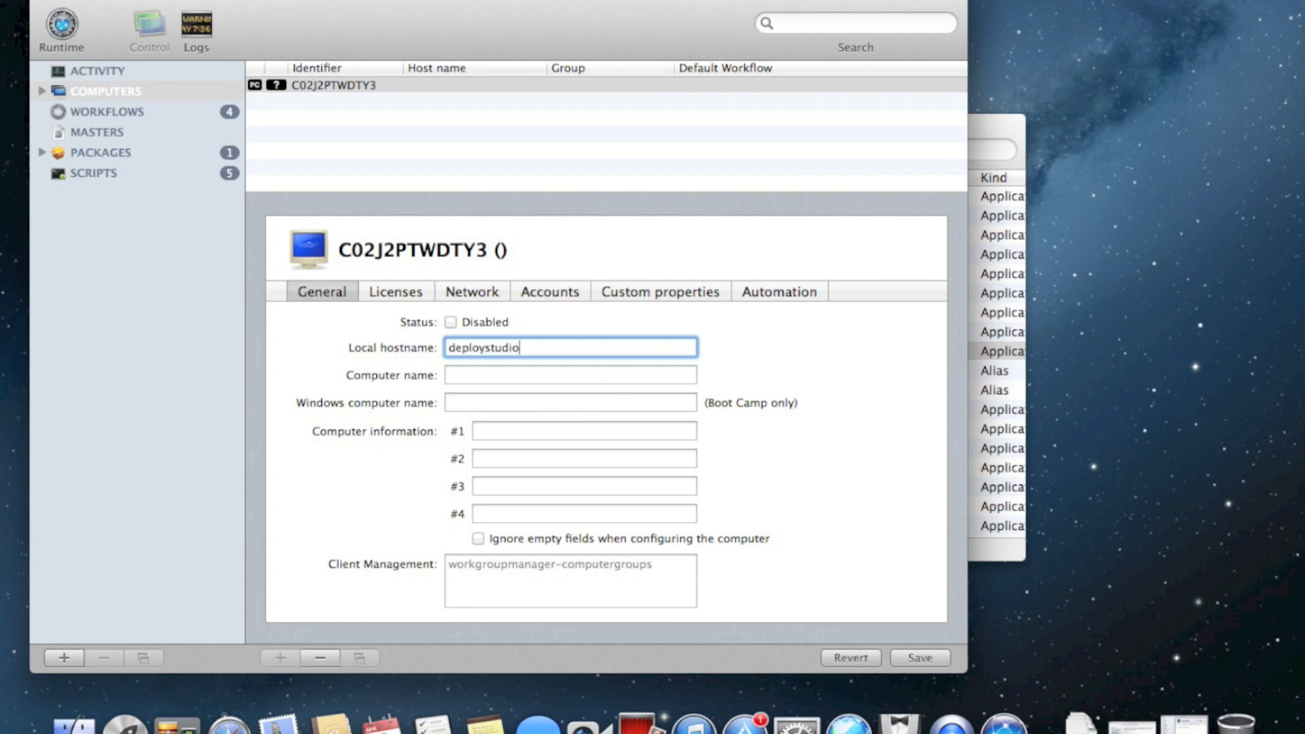
pyautogui.press('Tab')
pyautogui.write('dep')
pyautogui.press('BackSpace')
pyautogui.doubleClick(510, 348)
pyautogui.press('super+c')
pyautogui.press('Tab')
pyautogui.press('super+v')
pyautogui.press('Tab')
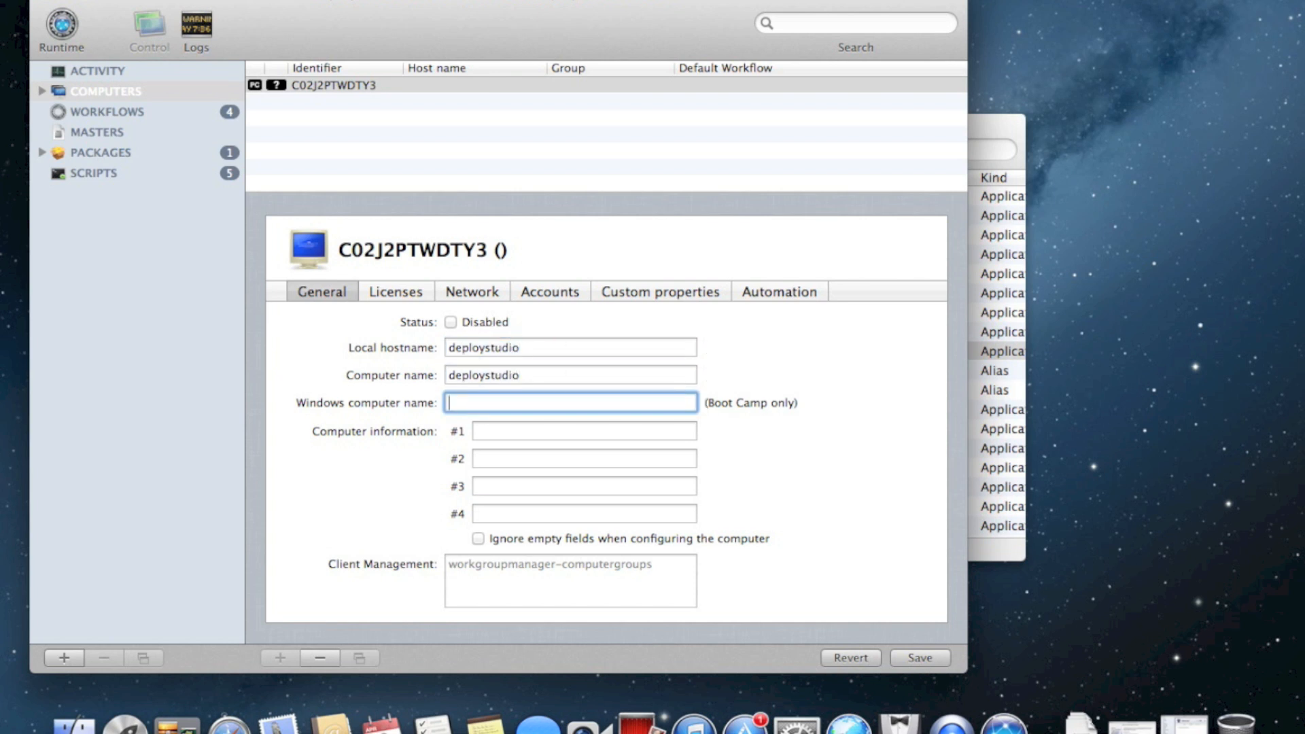
pyautogui.write('DEPLOYSTUDIO')
pyautogui.write('W')
pyautogui.press('Tab')
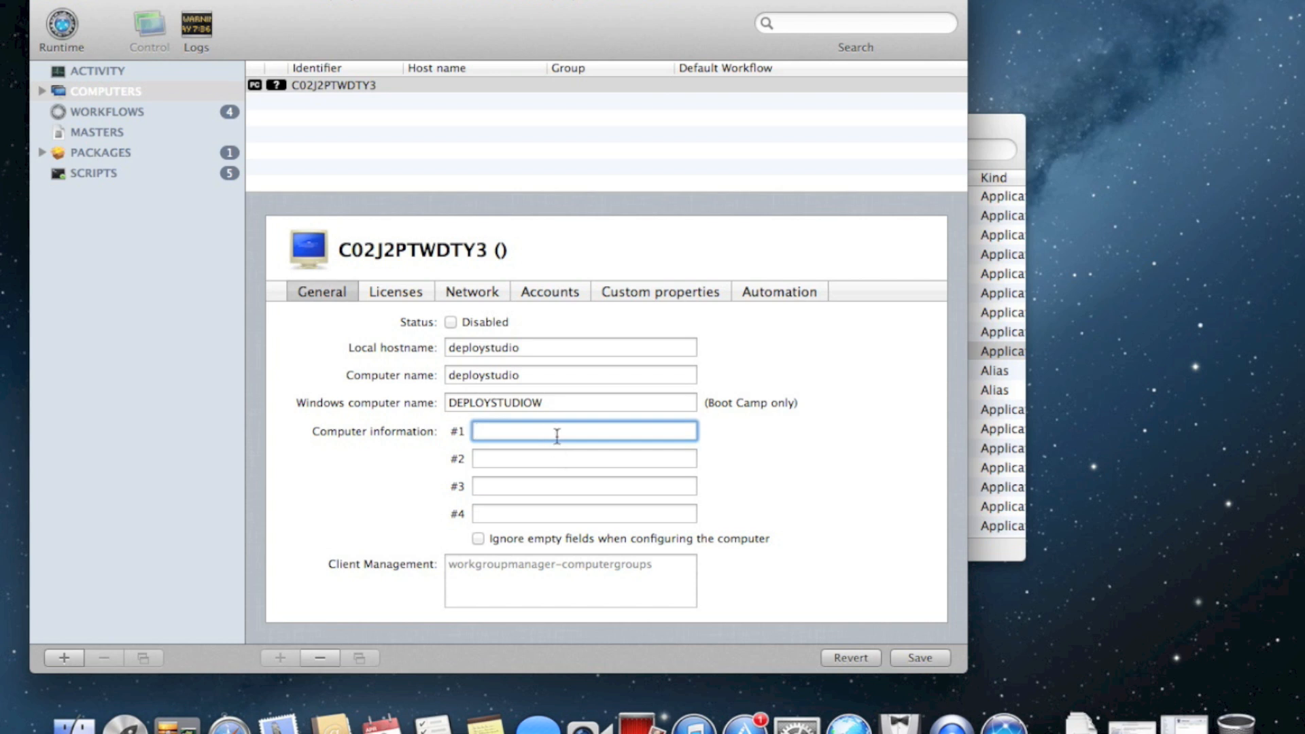
# Enter ID4050 and SERIALNUMBER as computer information #1 and #2, ignore empty fields, and save
pyautogui.write('ASSETTAG#')
pyautogui.press('BackSpace')
pyautogui.press('BackSpace')
pyautogui.press('BackSpace')
pyautogui.press('BackSpace')
pyautogui.press('BackSpace')
pyautogui.press('BackSpace')
pyautogui.press('BackSpace')
pyautogui.press('BackSpace')
pyautogui.press('BackSpace')
pyautogui.write('ID4050')
pyautogui.press('Tab')
pyautogui.press('super+v')
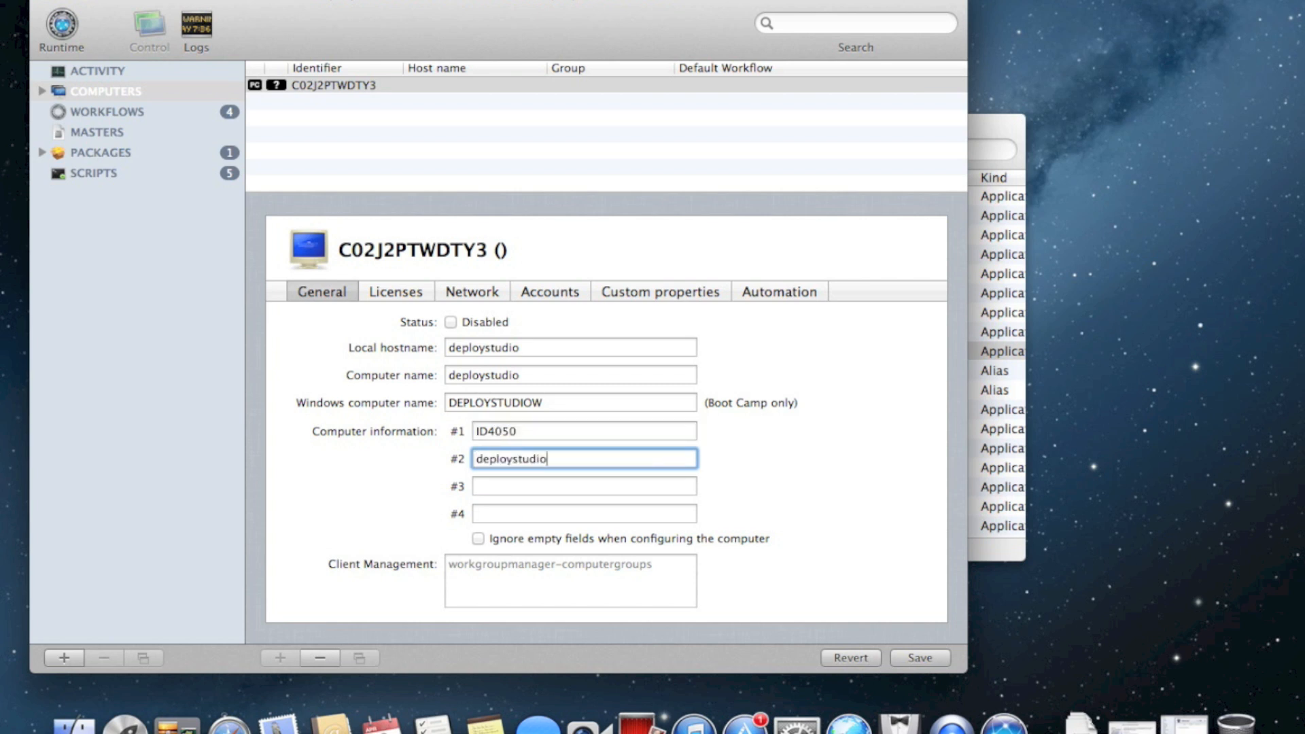
pyautogui.press('BackSpace')
pyautogui.press('BackSpace')
pyautogui.press('BackSpace')
pyautogui.press('BackSpace')
pyautogui.press('BackSpace')
pyautogui.press('BackSpace')
pyautogui.press('BackSpace')
pyautogui.press('BackSpace')
pyautogui.press('BackSpace')
pyautogui.press('BackSpace')
pyautogui.press('BackSpace')
pyautogui.press('BackSpace')
pyautogui.write('SERIALNUMBER')
pyautogui.click(564, 492)
pyautogui.click(697, 538)
pyautogui.click(918, 657)
pyautogui.click(450, 176)
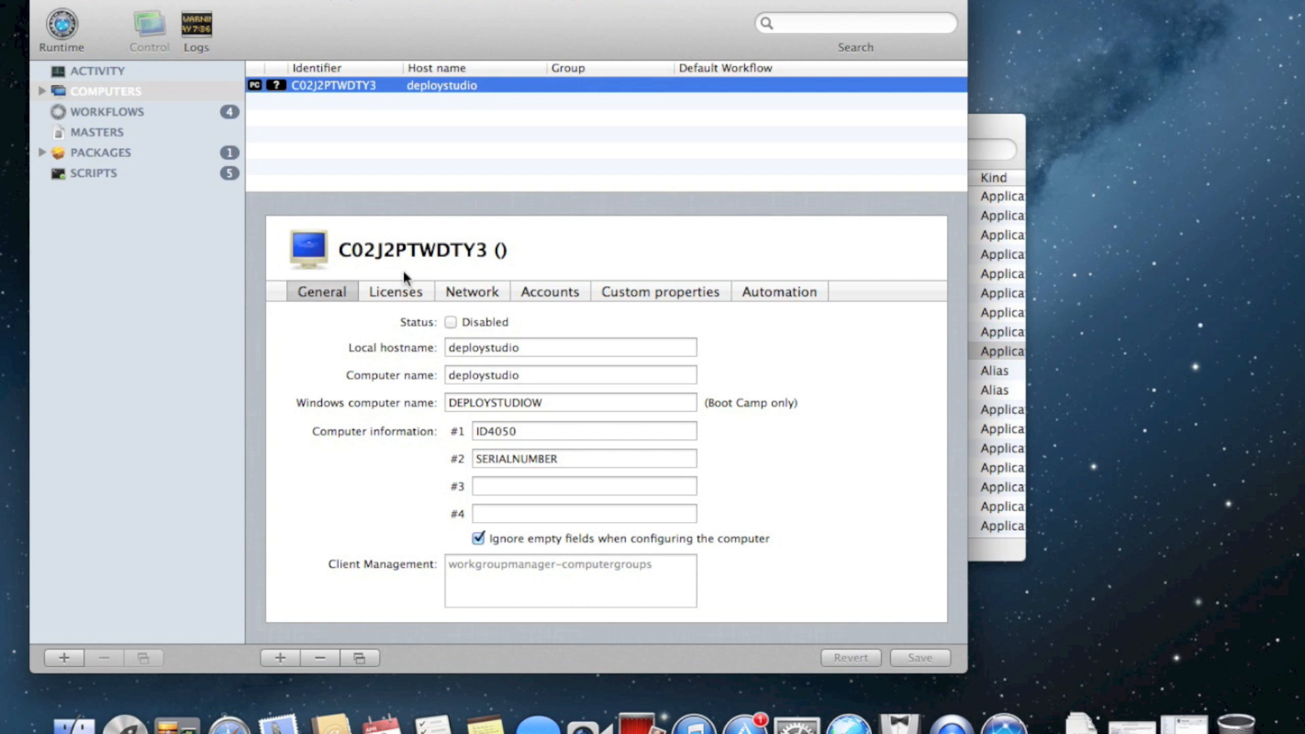
# Review the computer's license and network settings
pyautogui.click(397, 291)
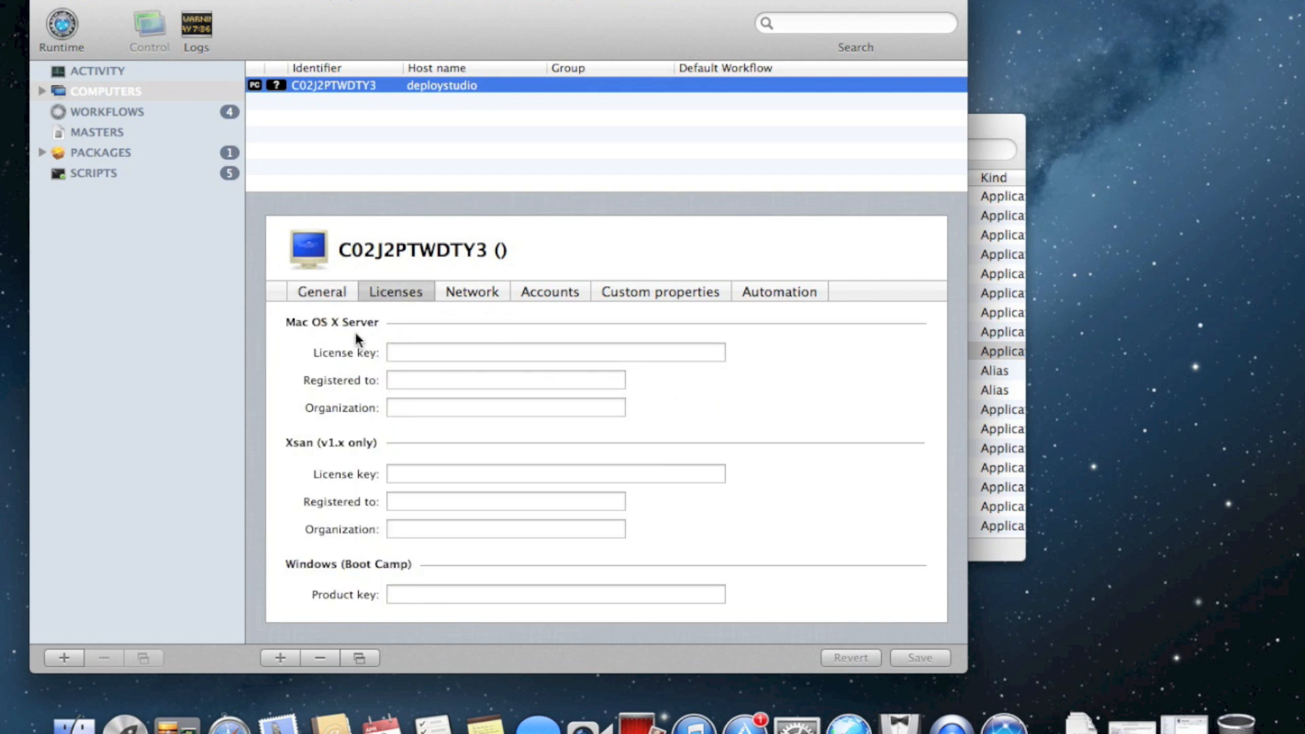
pyautogui.click(407, 354)
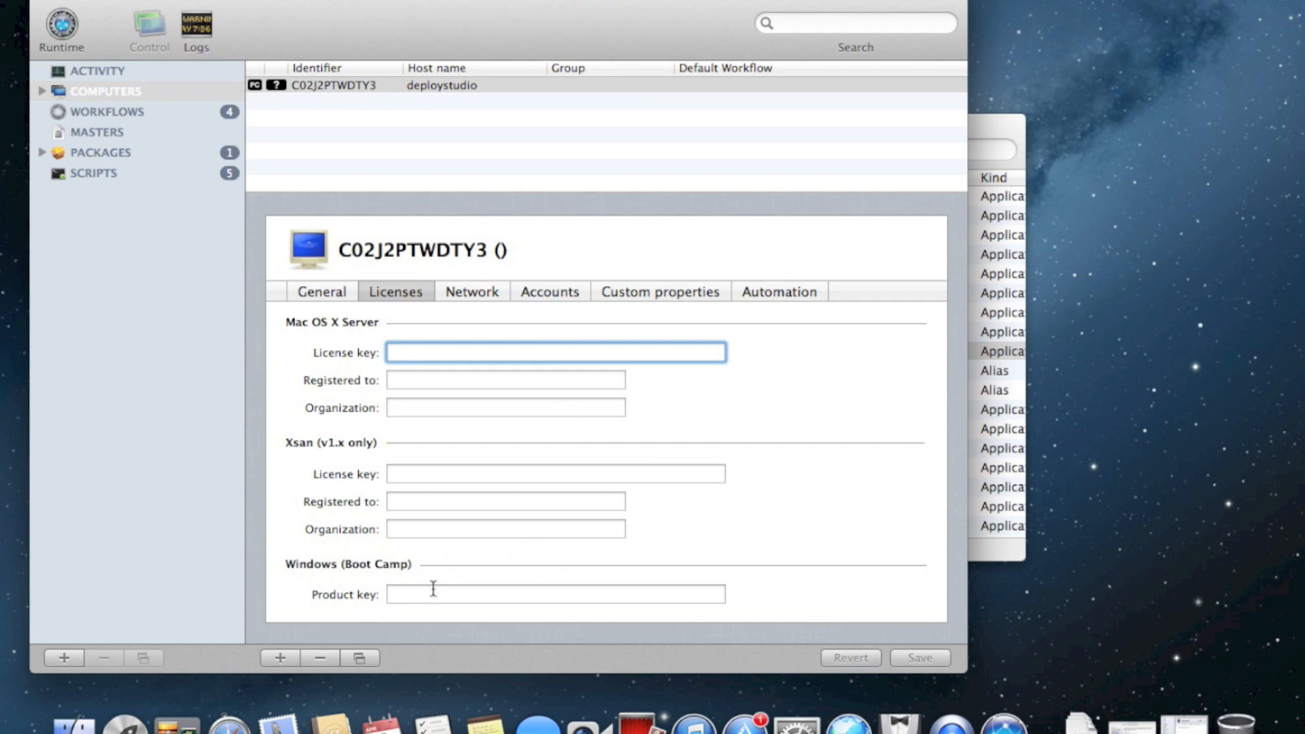
pyautogui.click(503, 293)
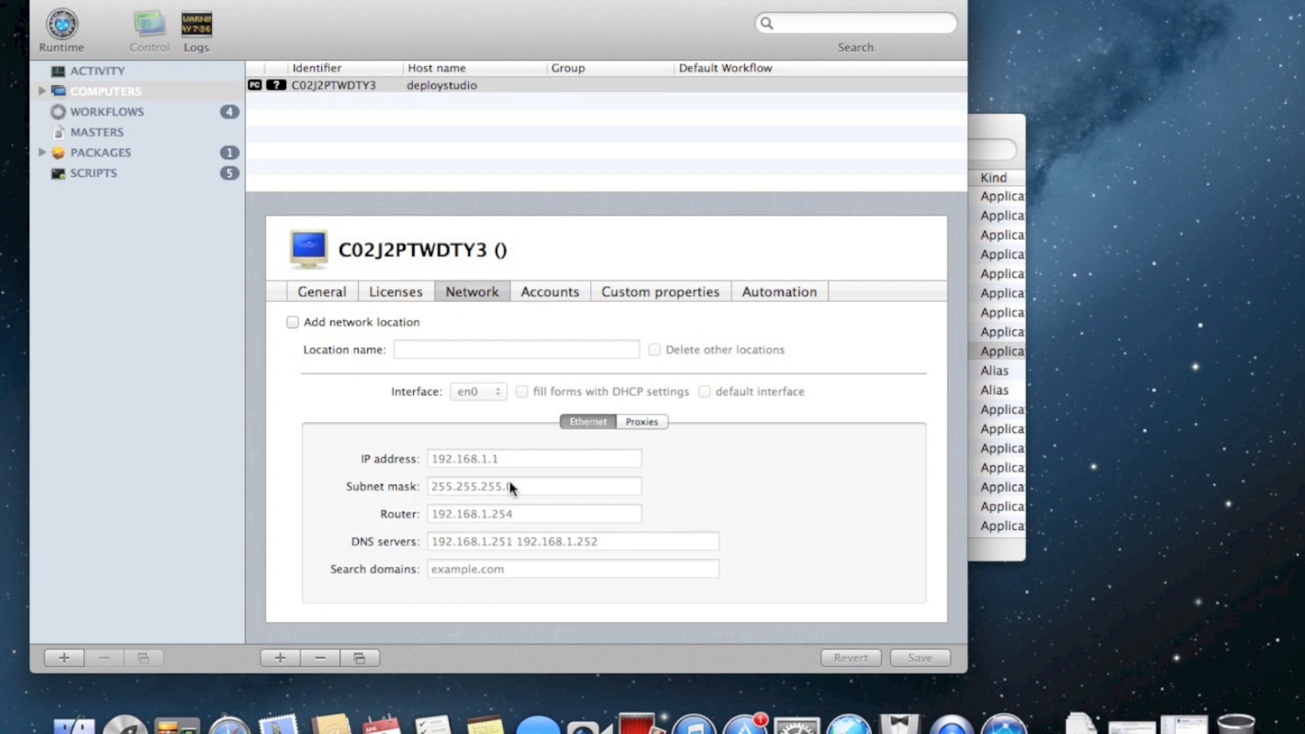
# Add an administrator account 'Local Admin' (short name ladmin) with a password, and save
pyautogui.click(547, 292)
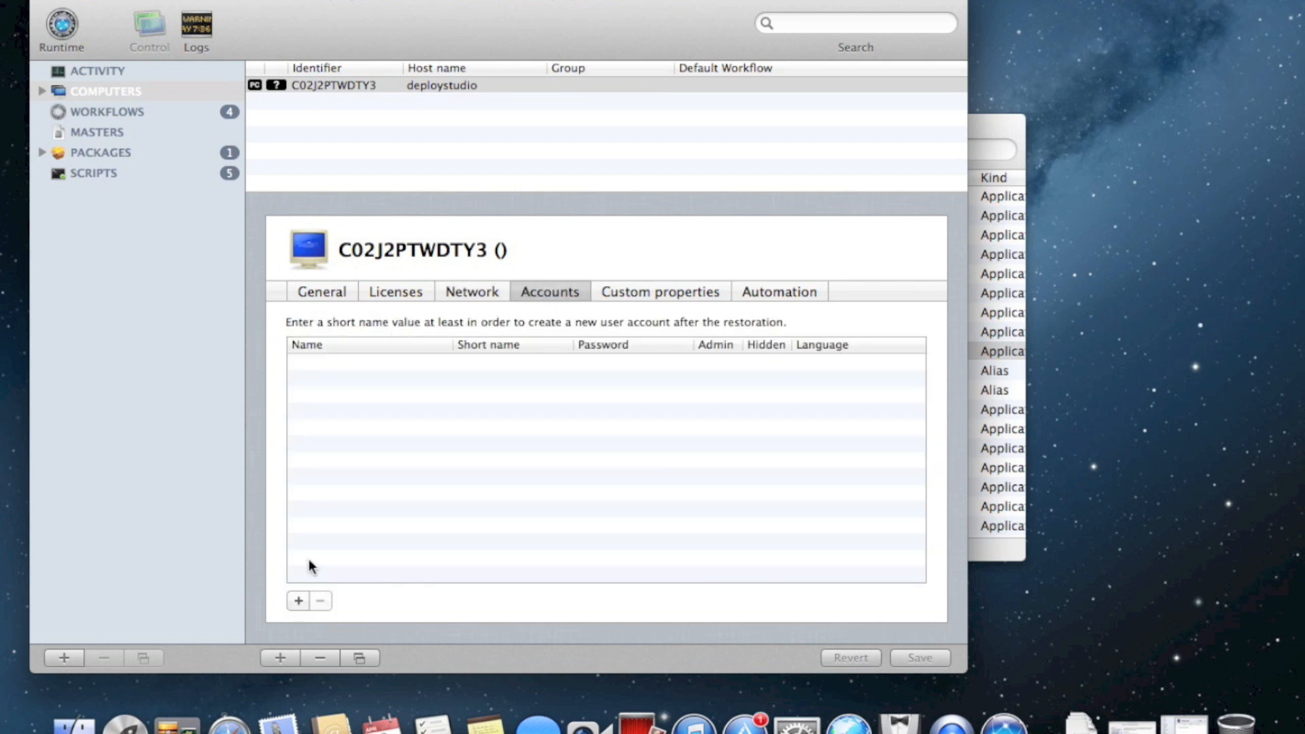
pyautogui.click(299, 600)
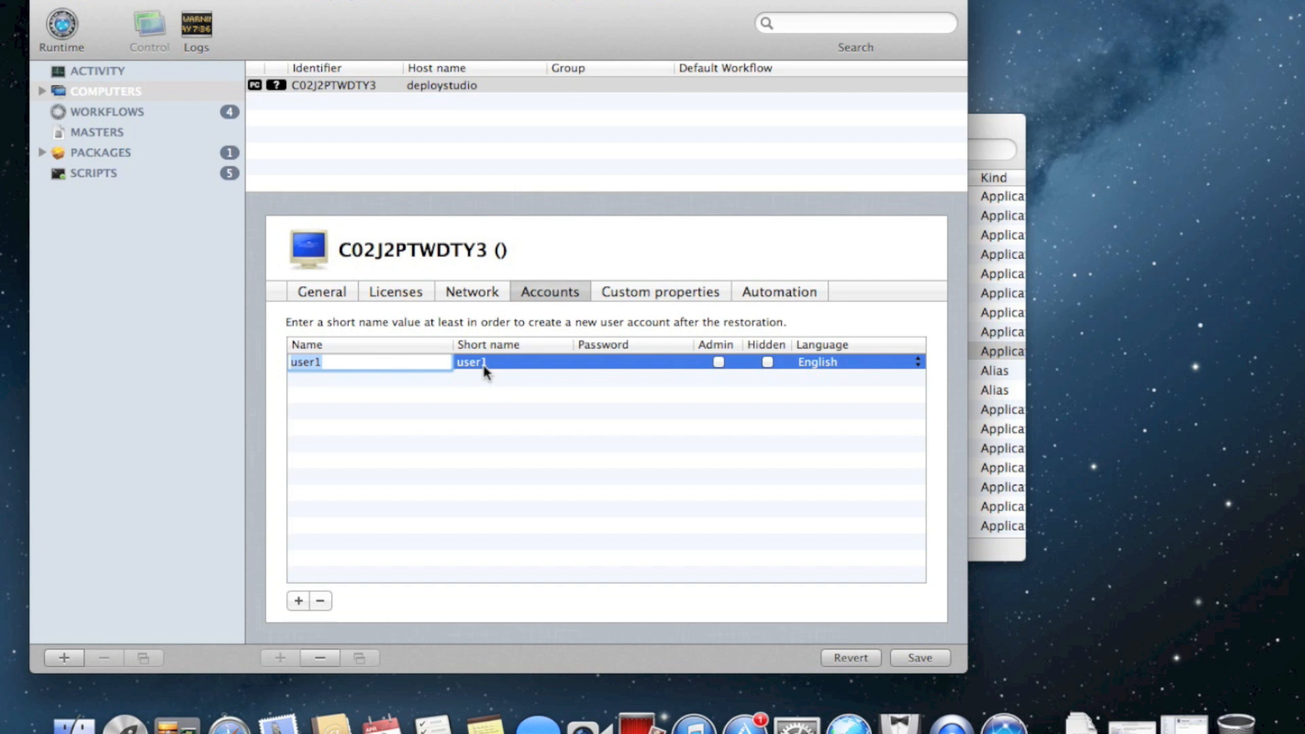
pyautogui.write('Local Admin')
pyautogui.press('Tab')
pyautogui.write('ladmin')
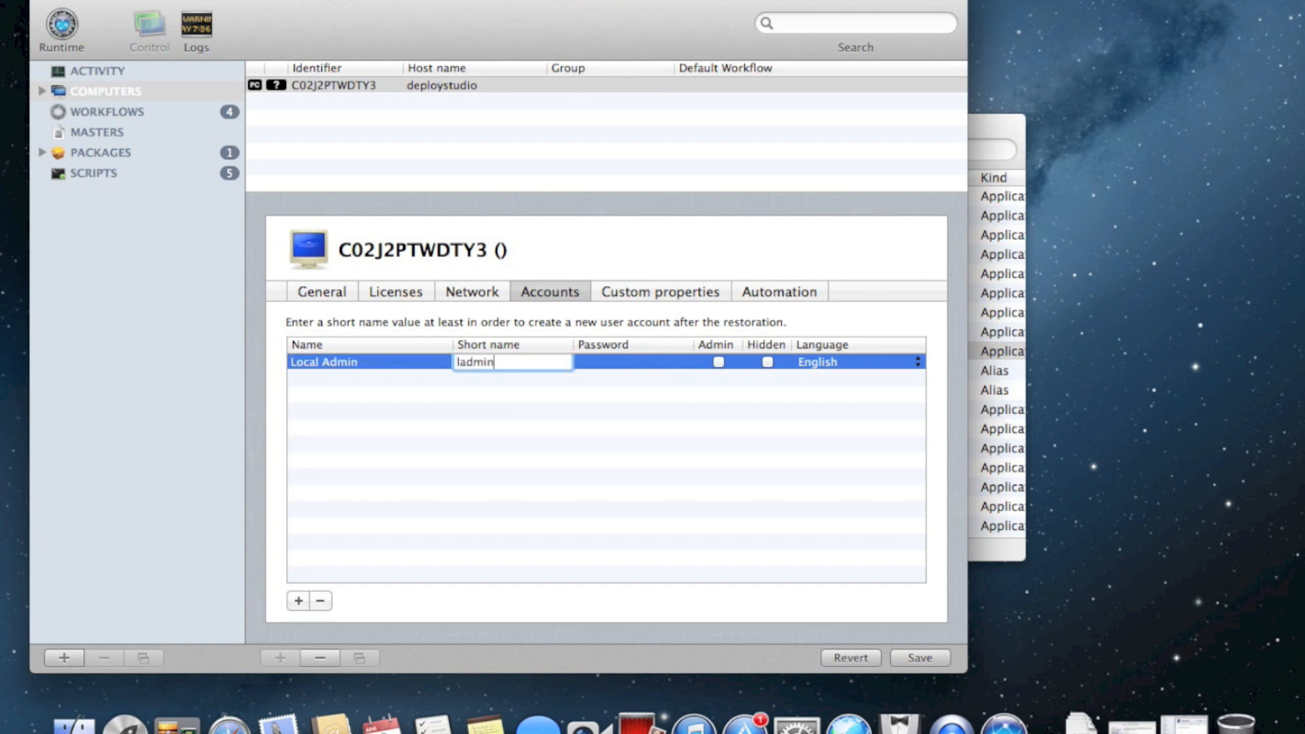
pyautogui.press('Tab')
pyautogui.write('pass')
pyautogui.click(718, 362)
pyautogui.click(773, 467)
pyautogui.click(921, 657)
# Make the computer auto-start the Restore a master on a volume workflow and save
pyautogui.click(667, 286)
pyautogui.click(769, 288)
pyautogui.click(668, 290)
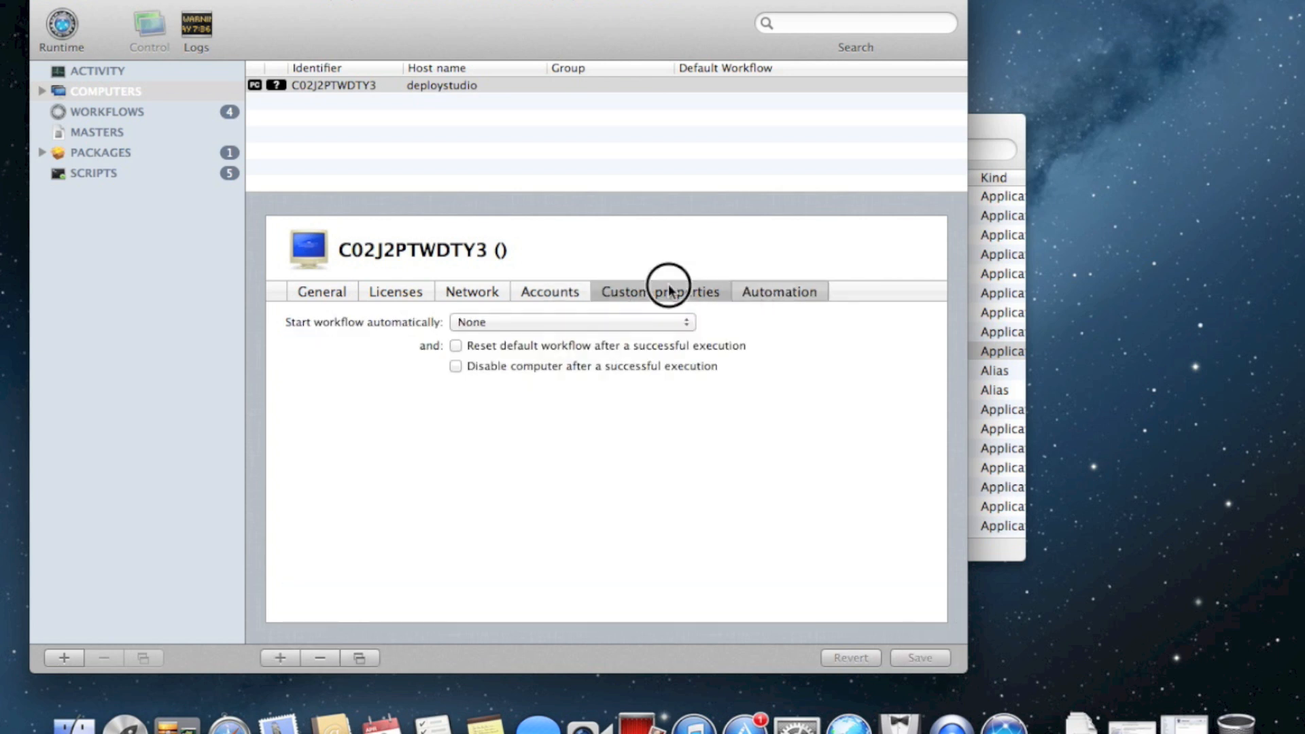
pyautogui.click(780, 292)
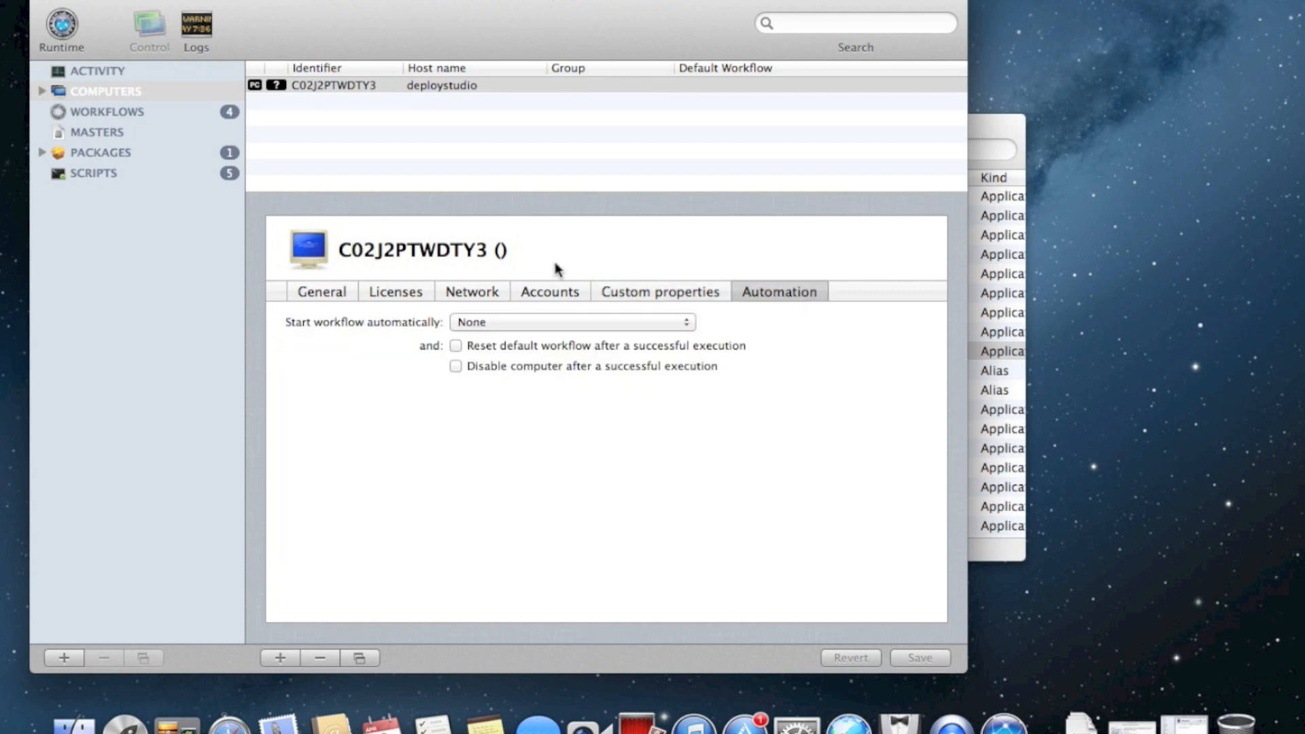
pyautogui.click(549, 326)
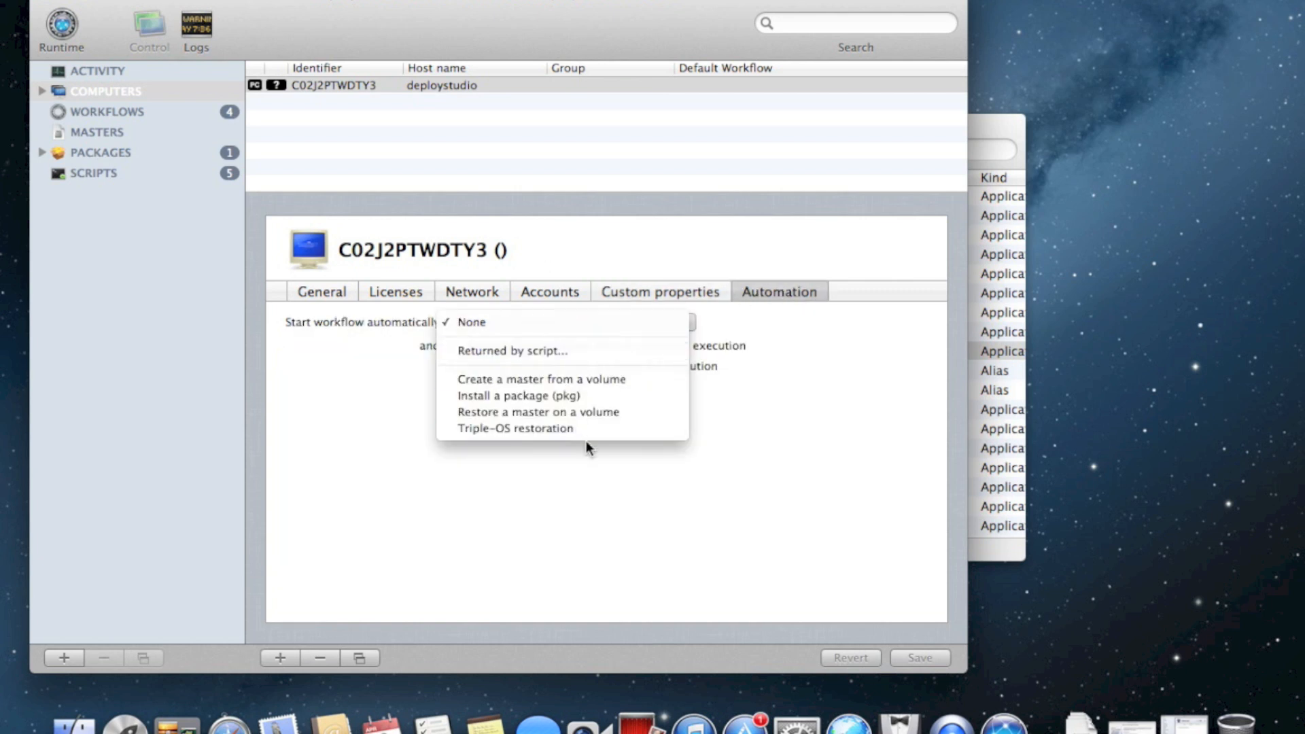
pyautogui.click(617, 411)
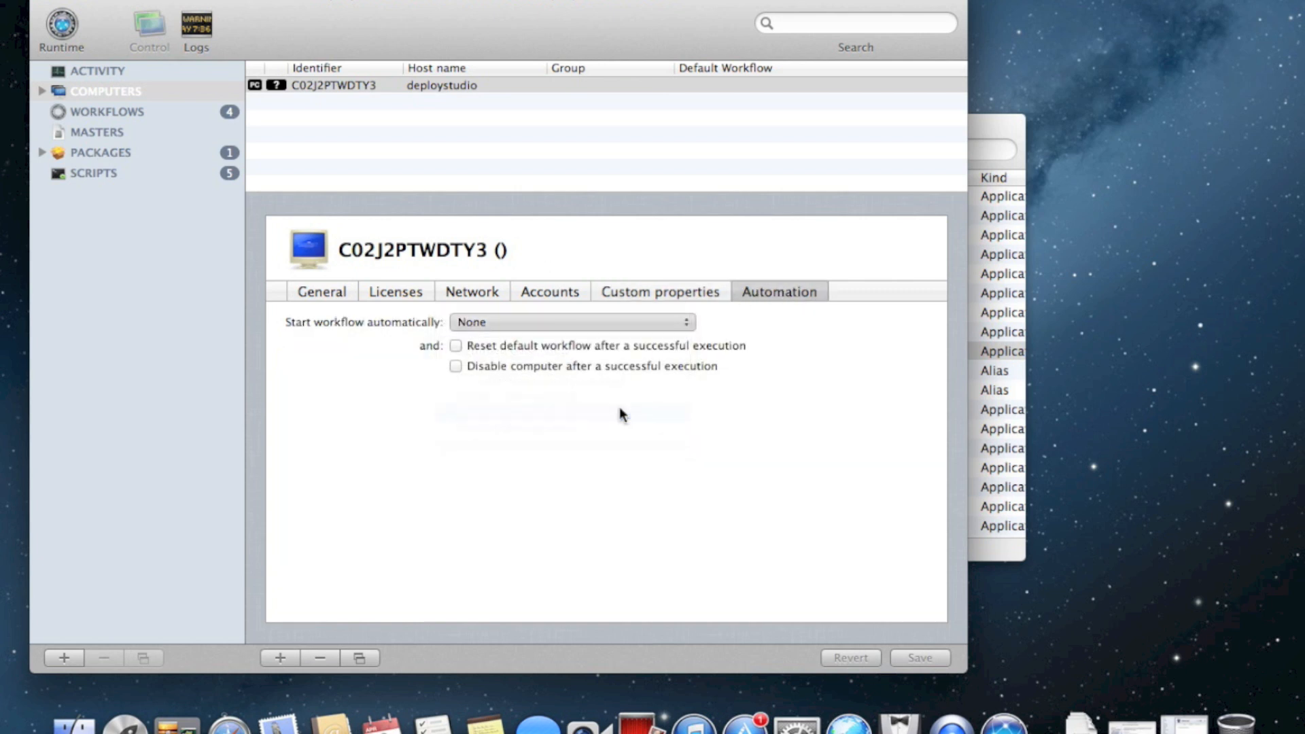
pyautogui.click(917, 656)
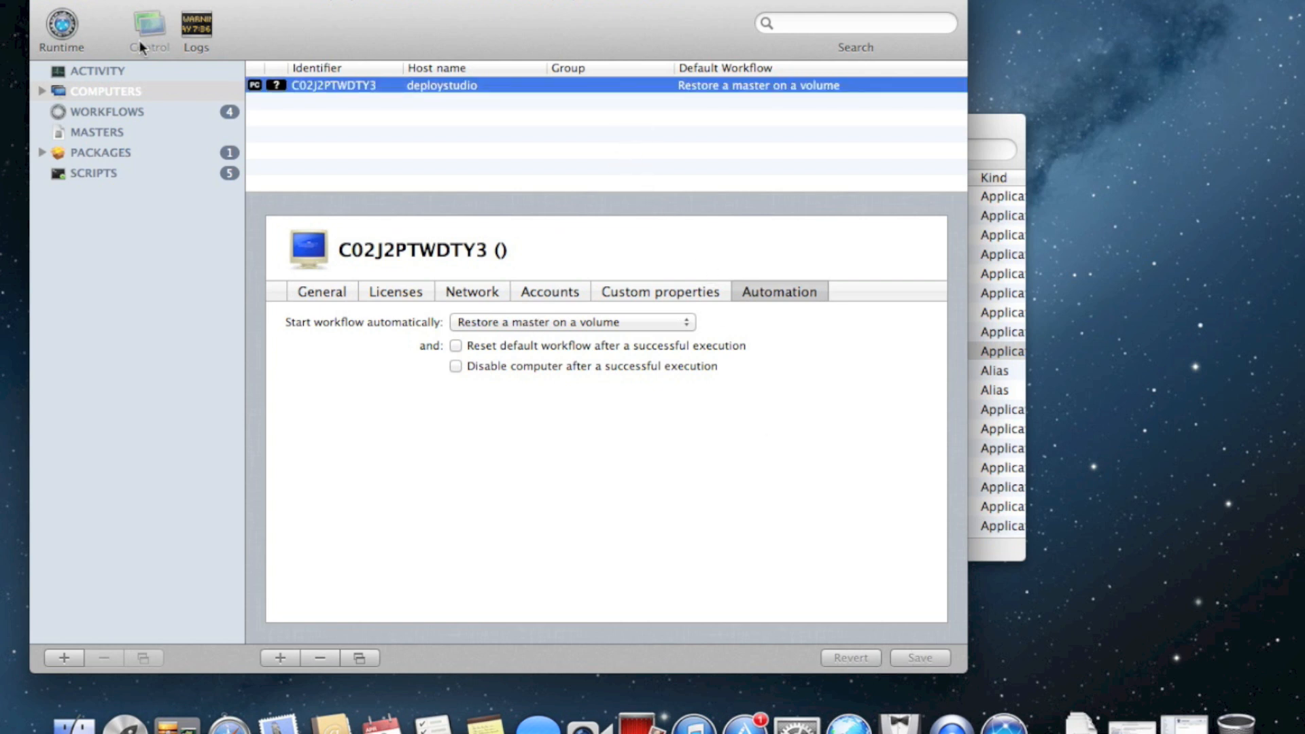
# Create a new computer group named Server Group
pyautogui.click(63, 651)
pyautogui.doubleClick(99, 112)
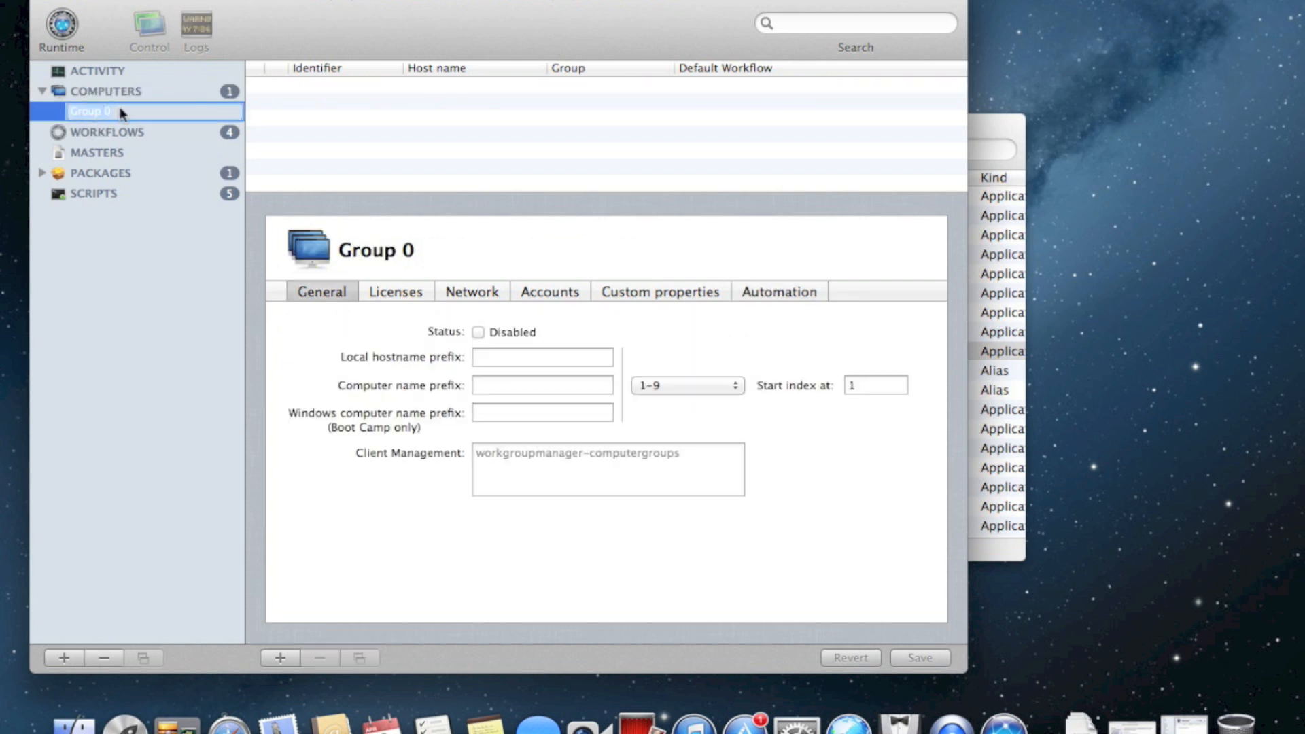
pyautogui.write('Server Group')
pyautogui.press('Return')
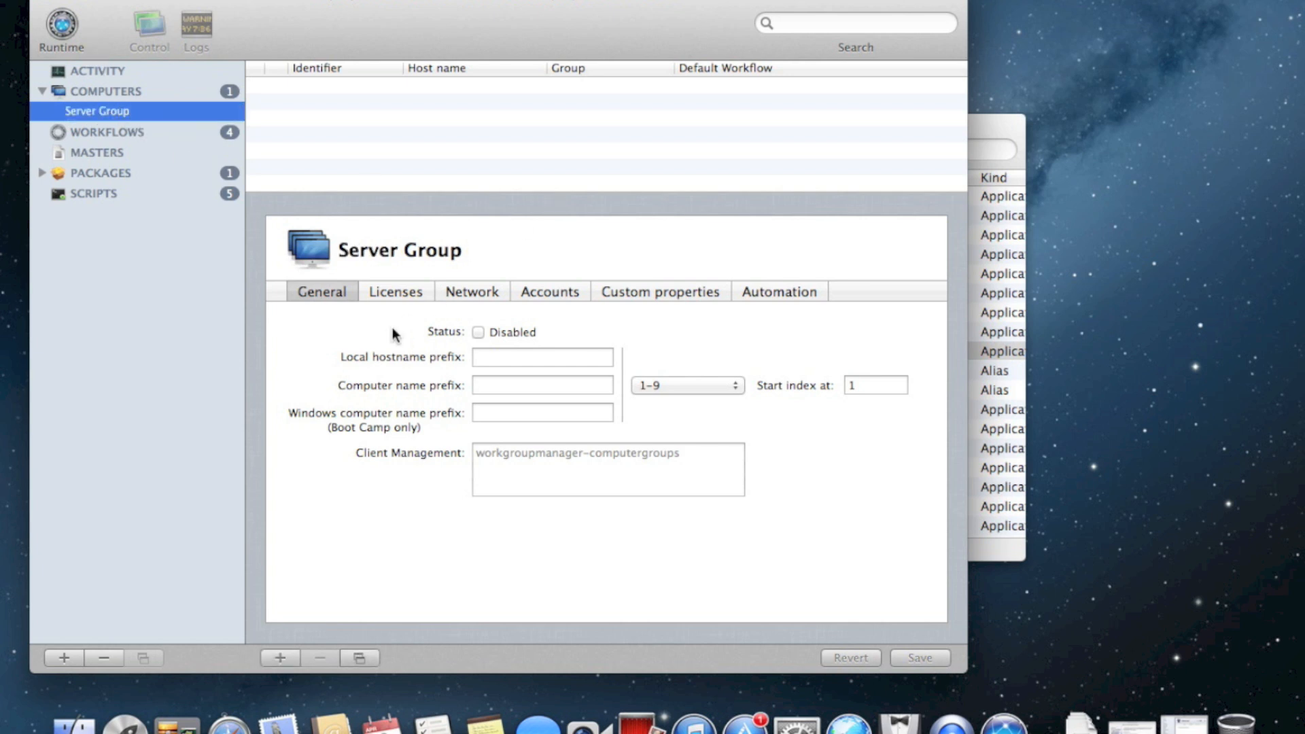
# Give Server Group hostname and computer name prefix server, Windows prefix SERVERW, 01-99 numbering, and save
pyautogui.click(515, 360)
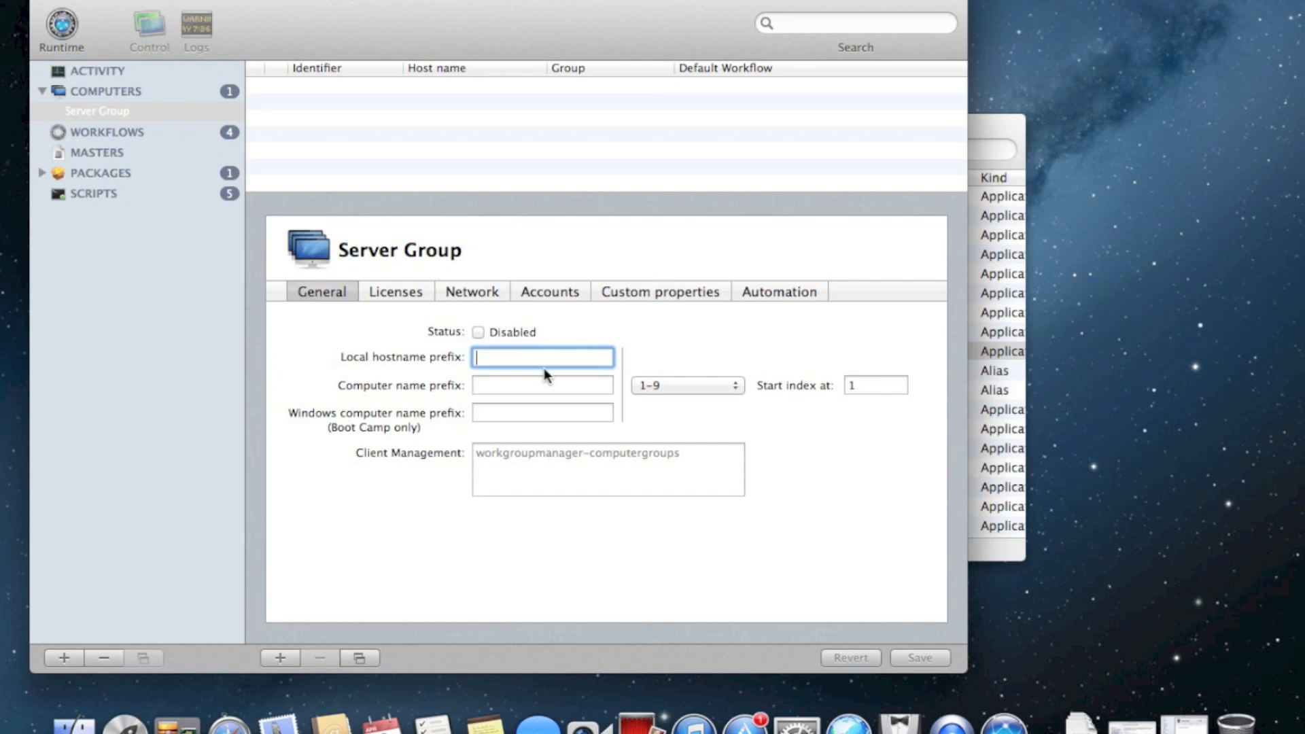
pyautogui.click(682, 385)
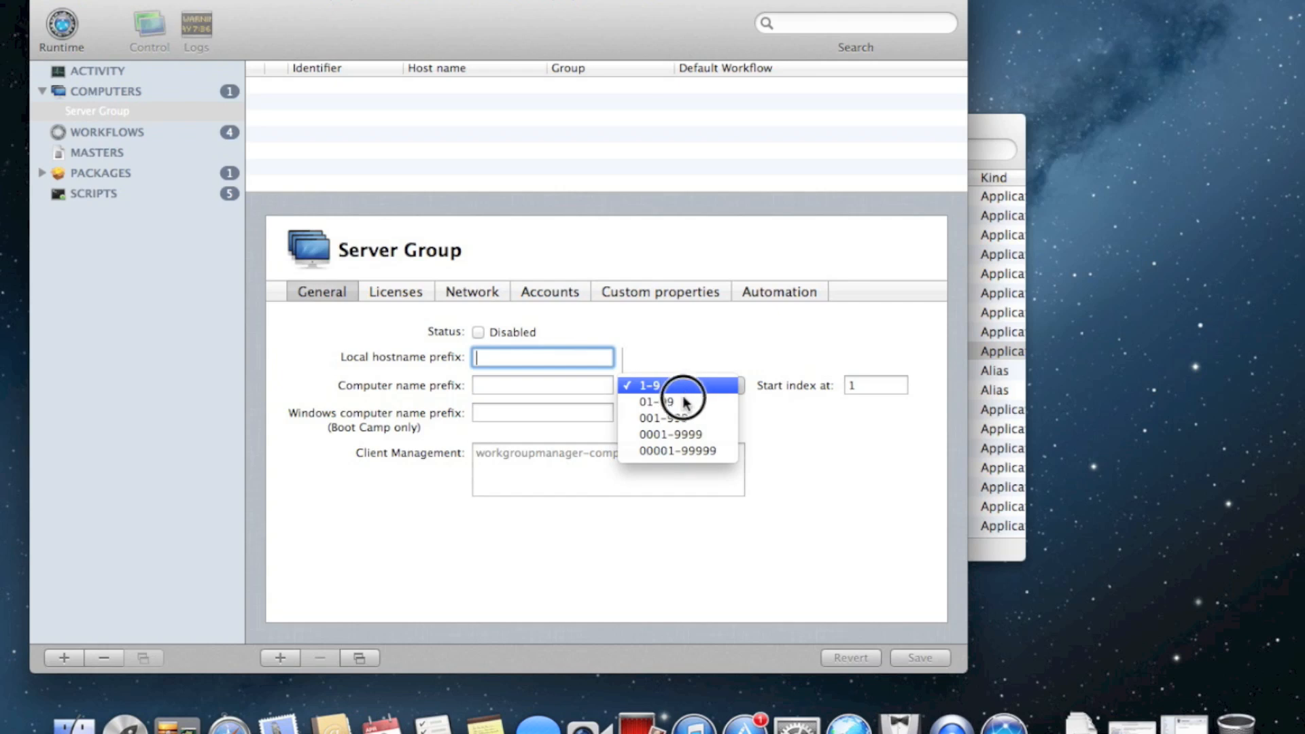
pyautogui.click(684, 402)
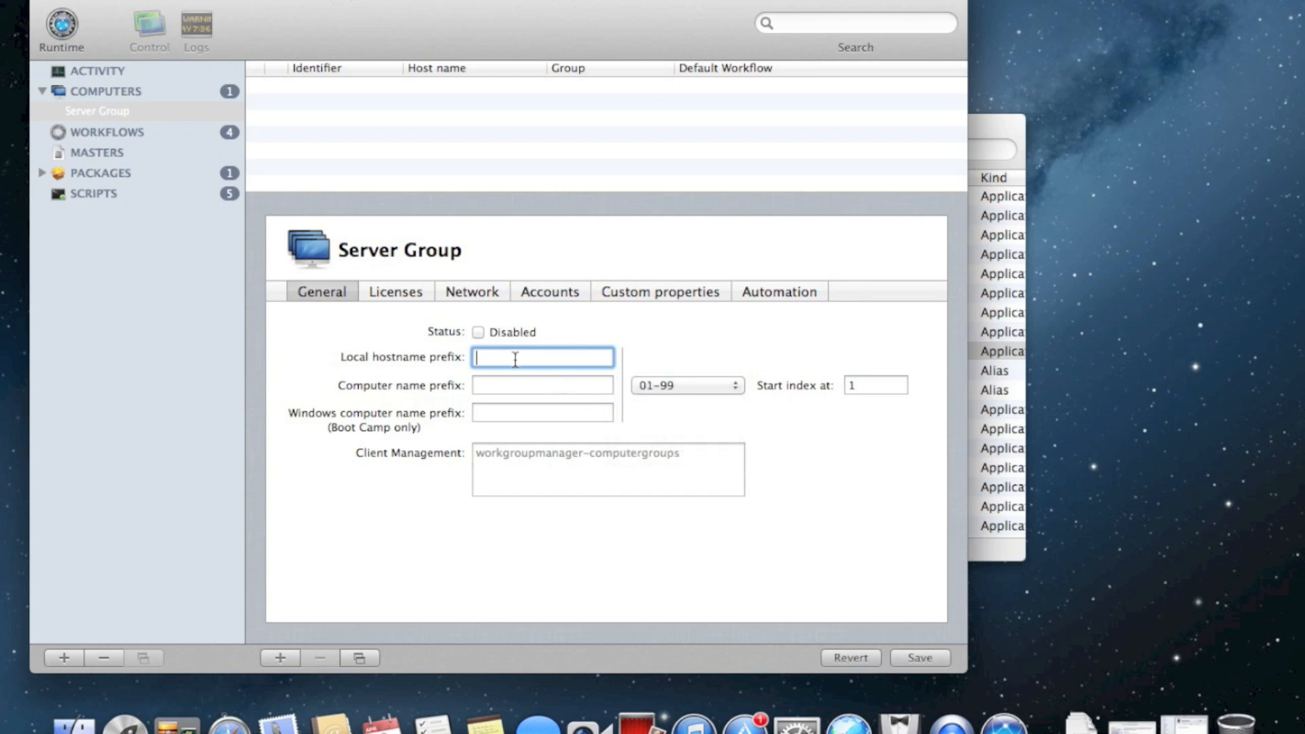
pyautogui.write('server')
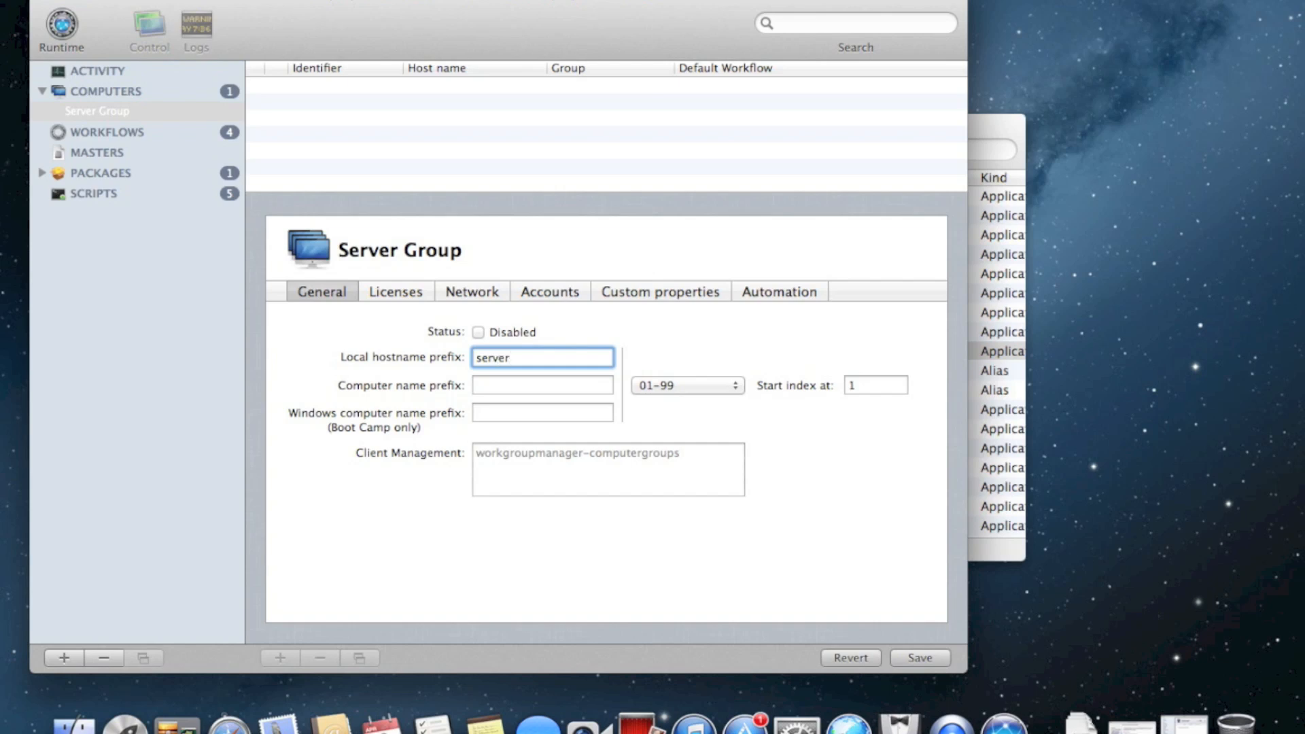
pyautogui.click(495, 386)
pyautogui.write('server')
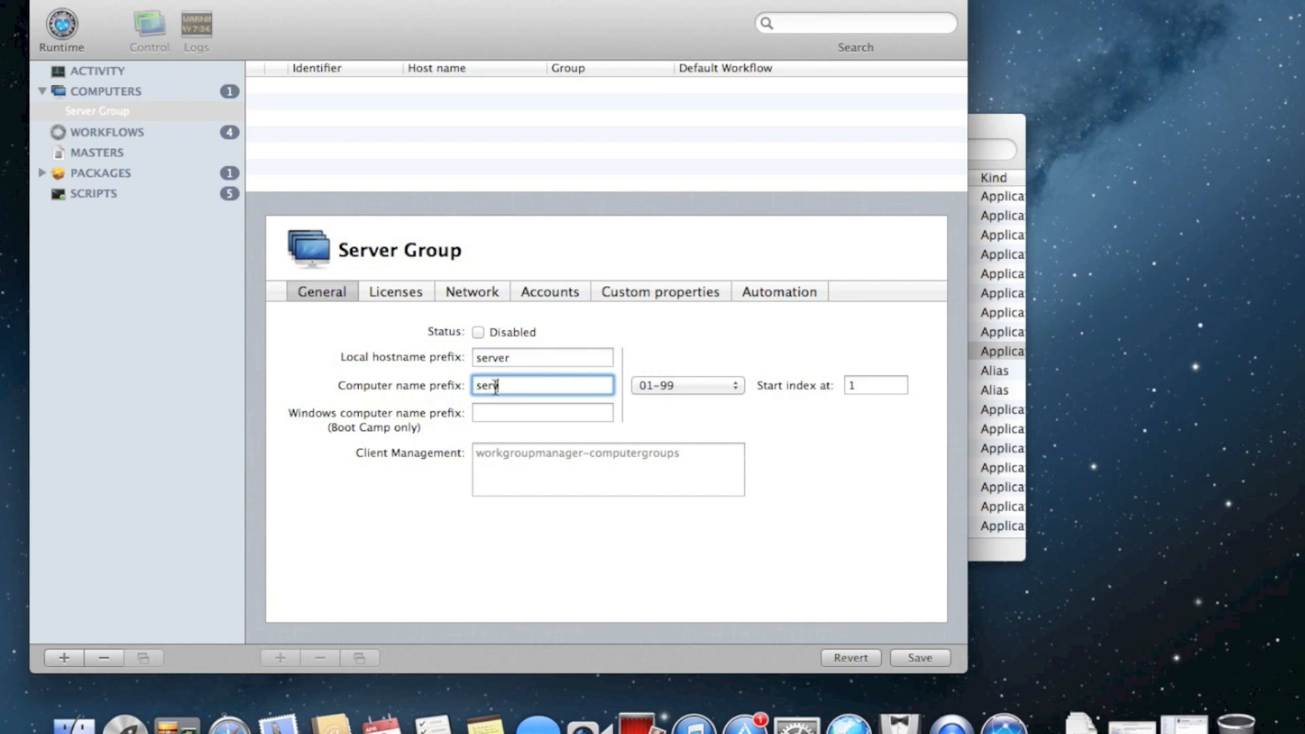
pyautogui.click(508, 412)
pyautogui.write('SERVER')
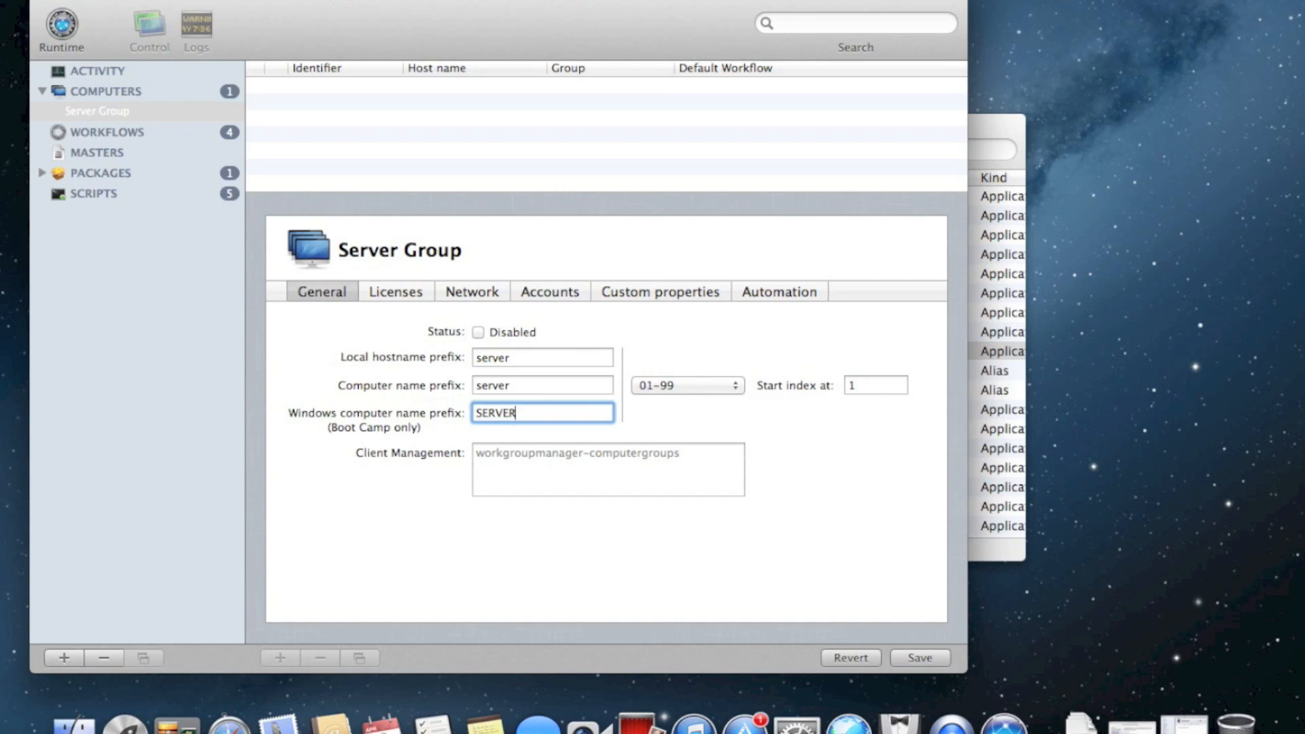
pyautogui.write('W')
pyautogui.press('Tab')
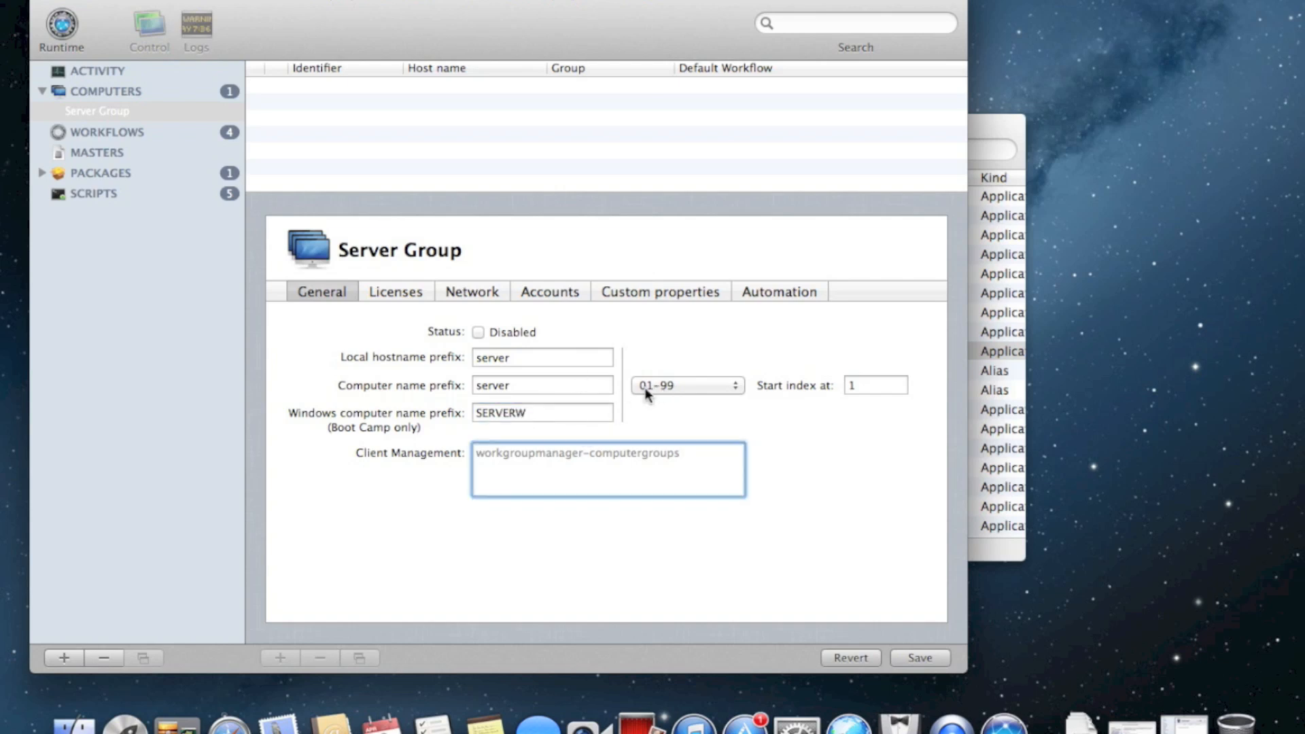
pyautogui.click(588, 356)
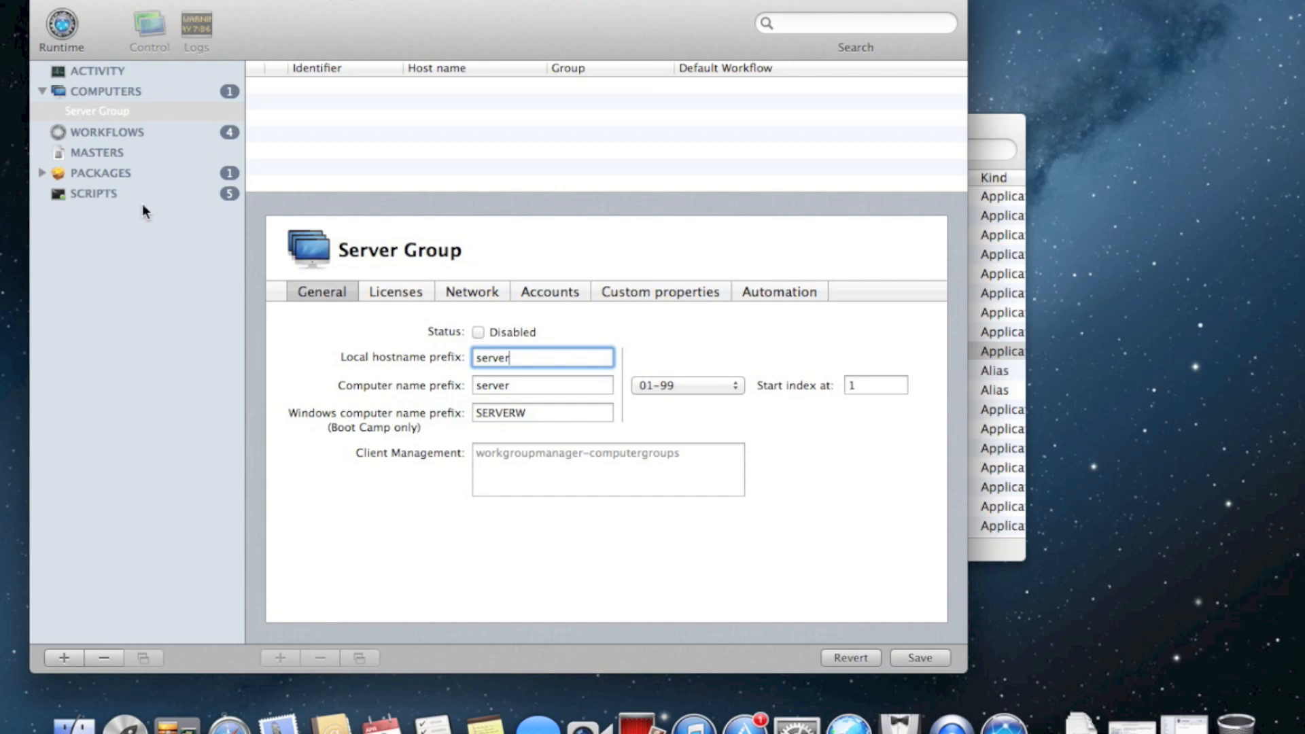
pyautogui.click(920, 657)
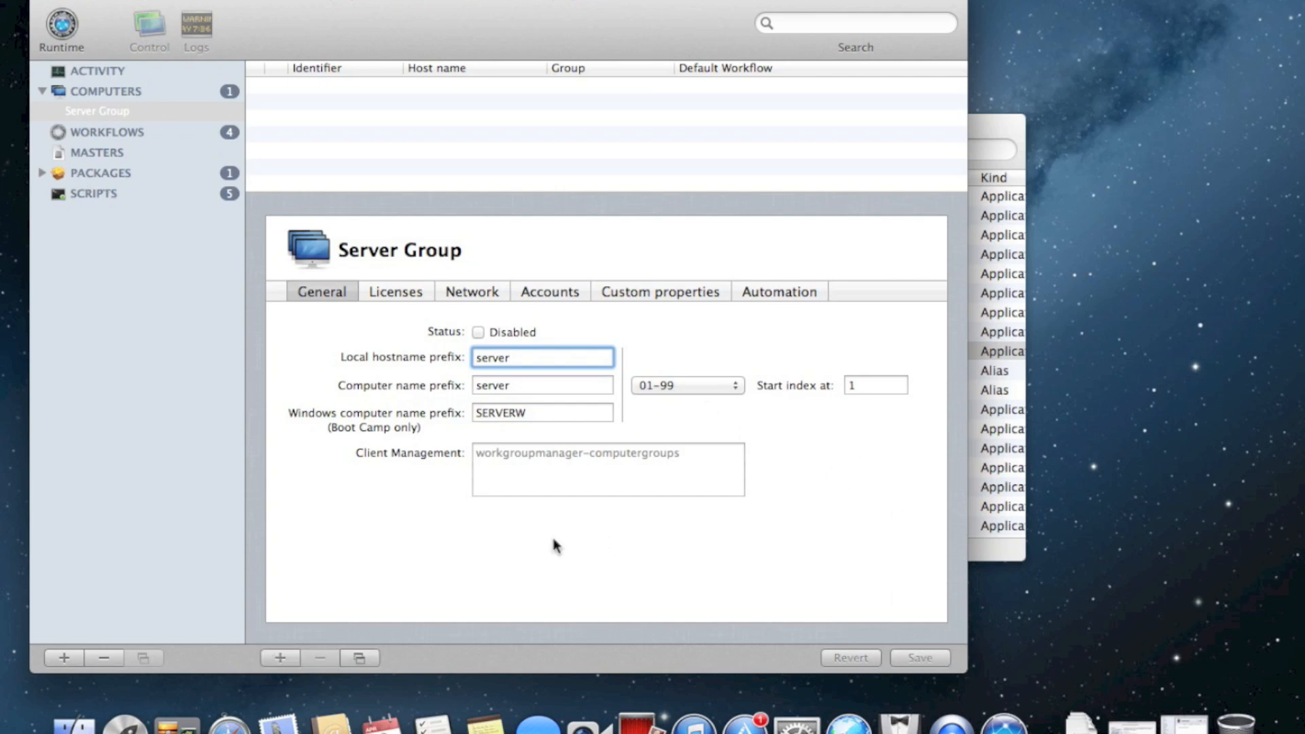
# Move computer C02J2PTWDTY3 into Server Group and select it there
pyautogui.click(131, 91)
pyautogui.moveTo(306, 87); pyautogui.dragTo(178, 114)
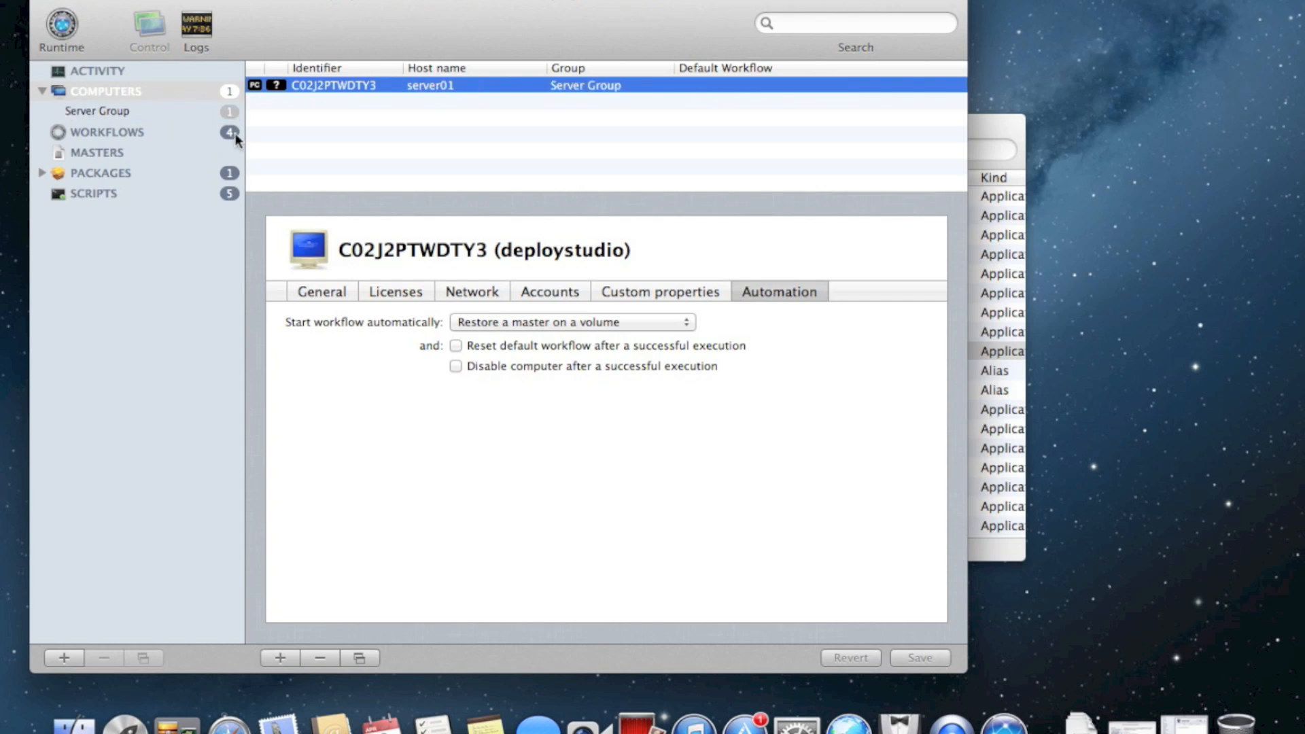
pyautogui.click(204, 113)
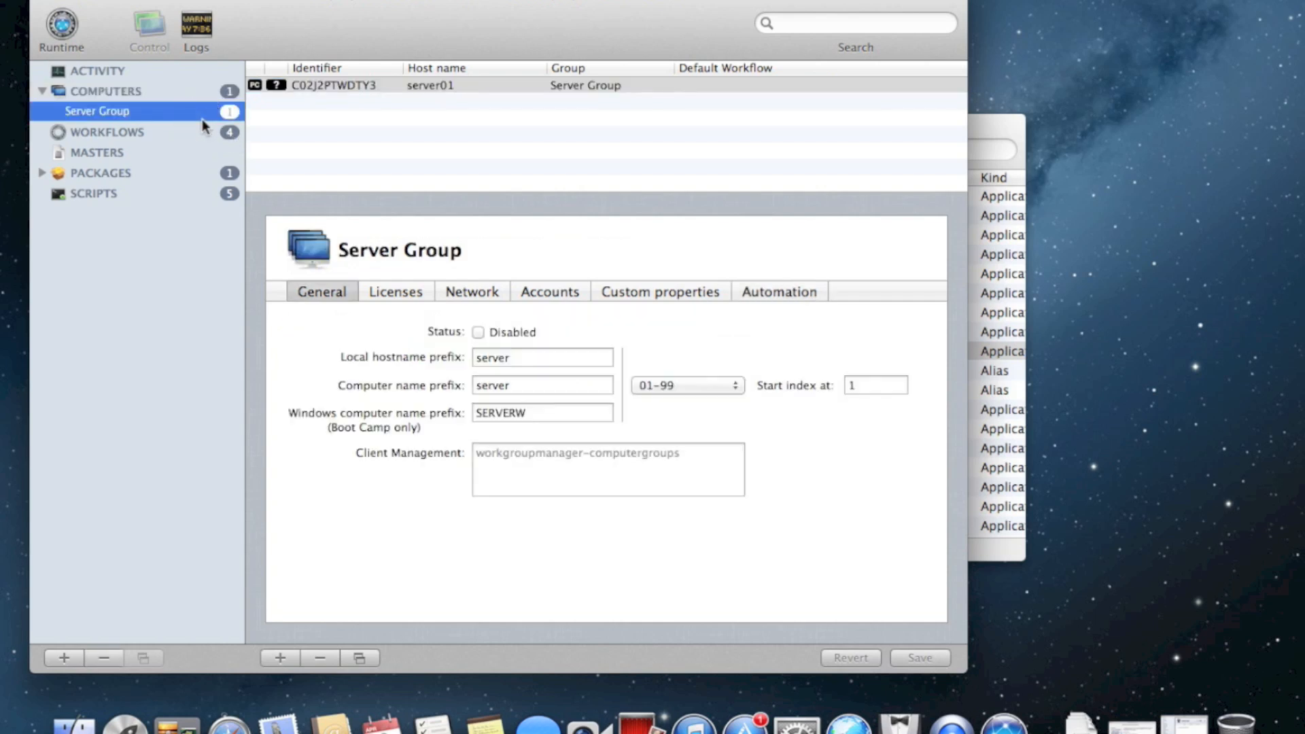
pyautogui.click(445, 88)
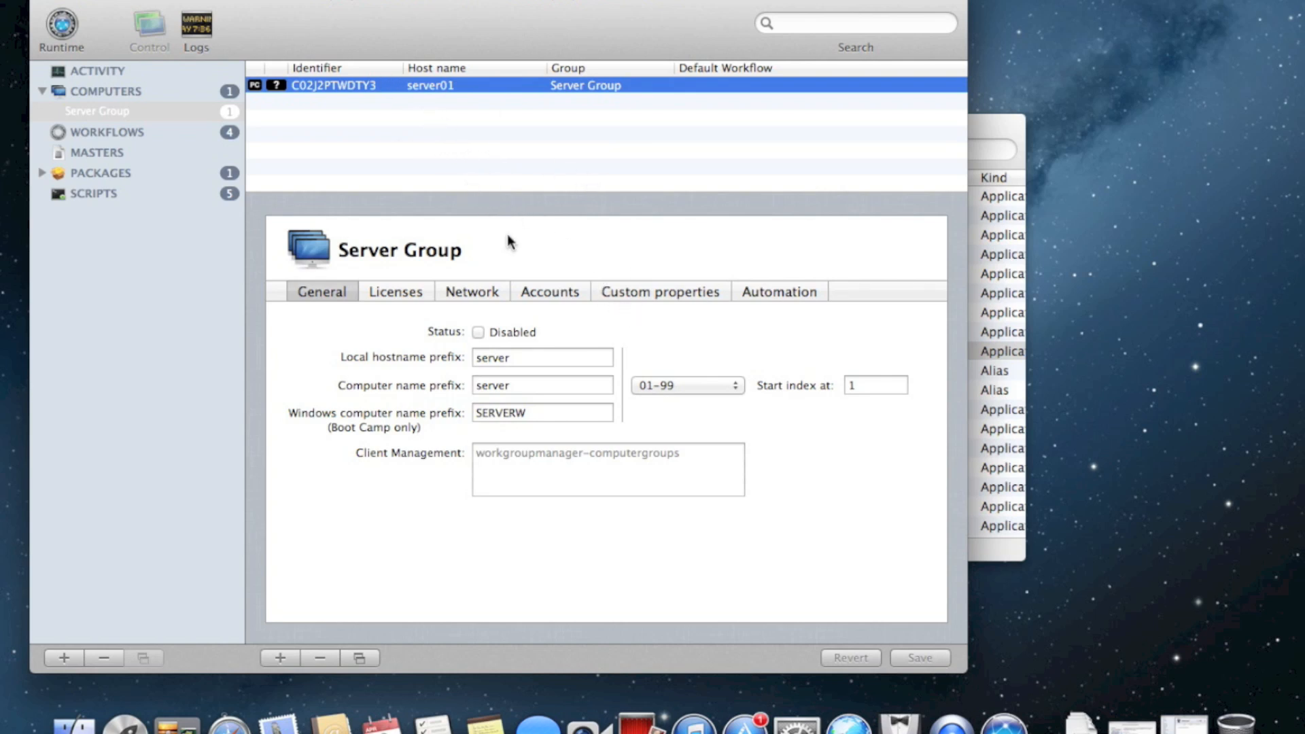
pyautogui.click(775, 291)
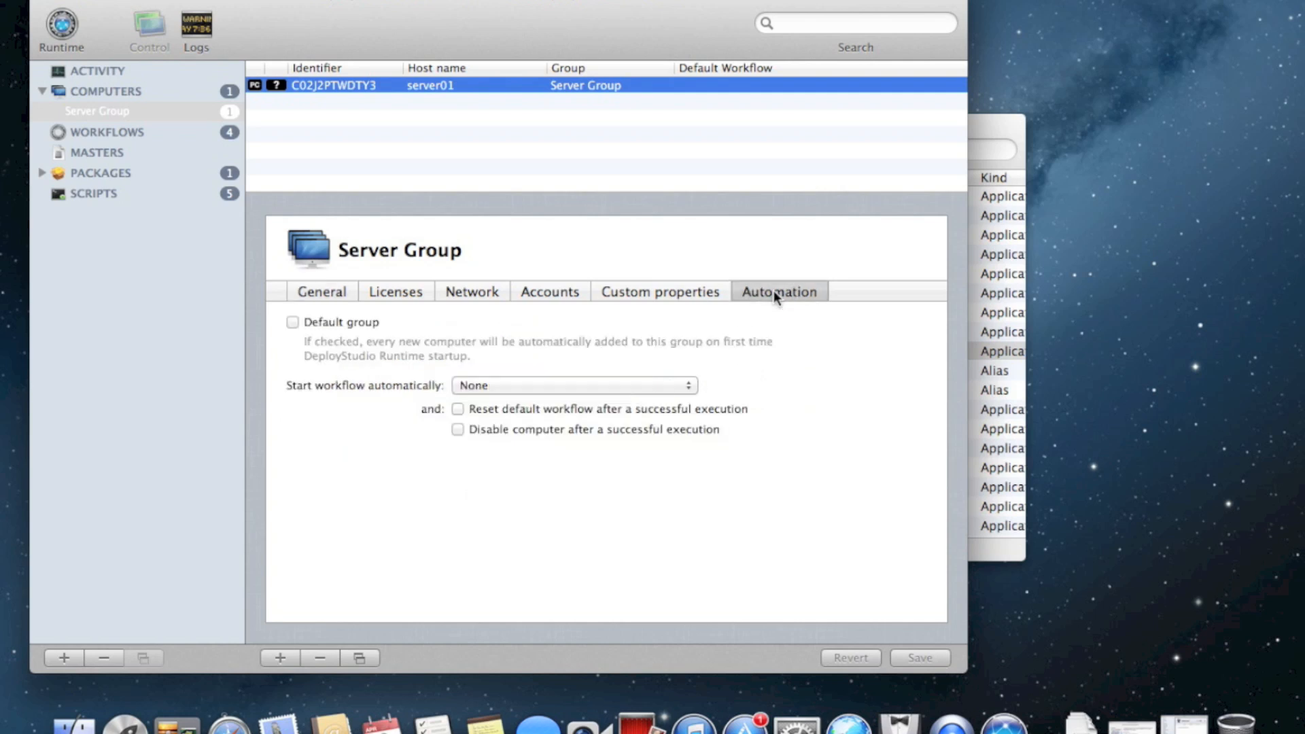
# Set Server Group to auto-start Restore a master on a volume and save
pyautogui.click(696, 297)
pyautogui.click(555, 294)
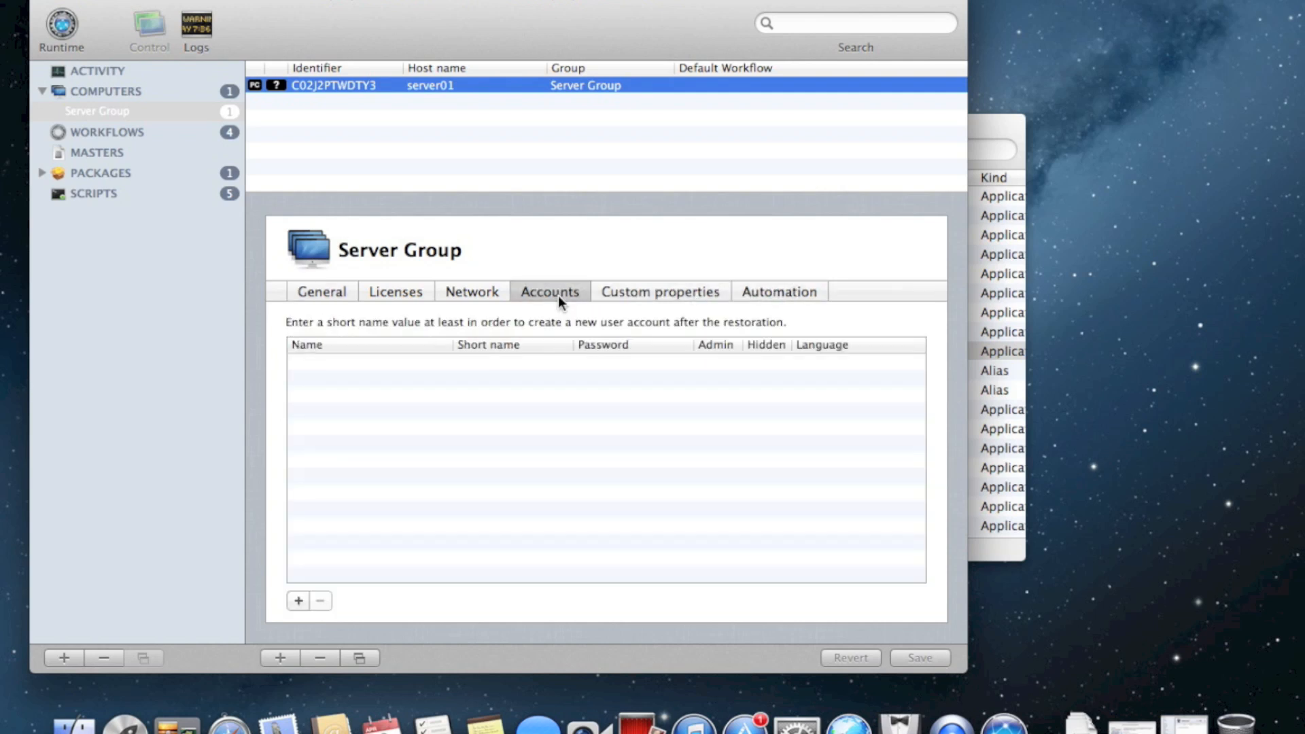
pyautogui.click(677, 288)
pyautogui.click(751, 299)
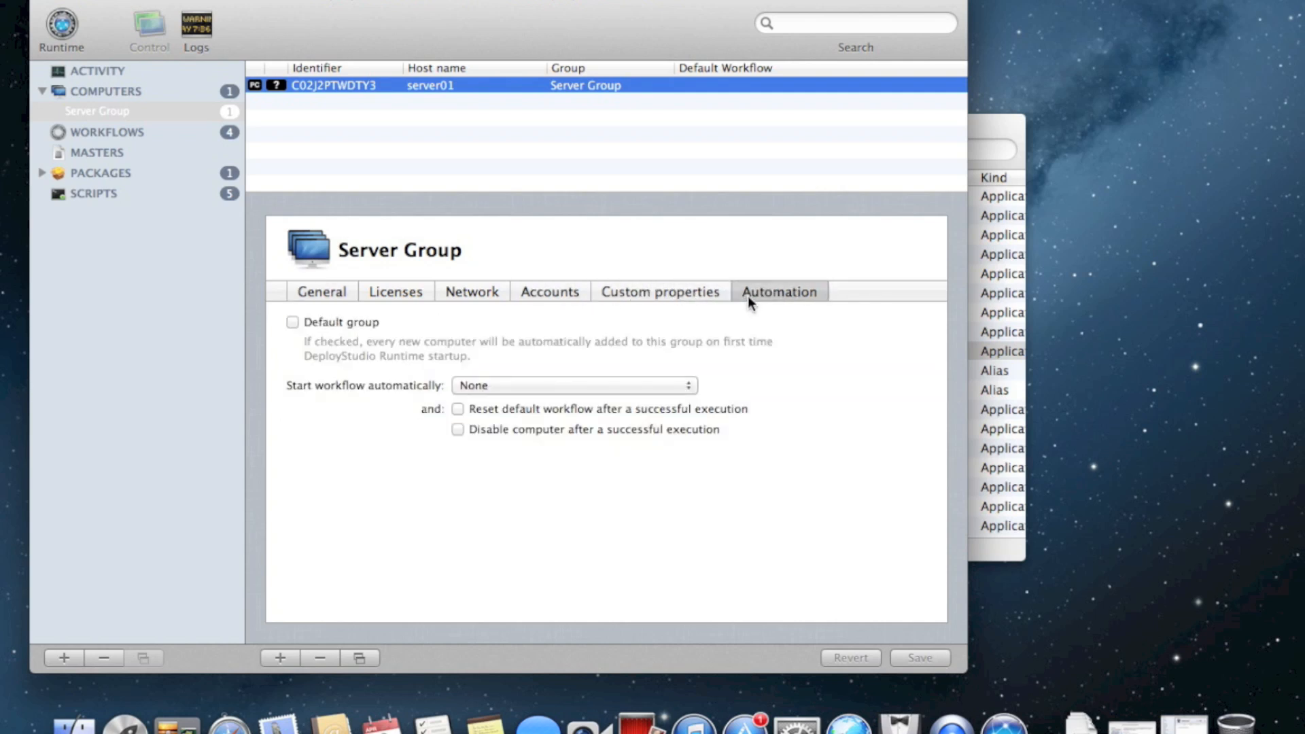
pyautogui.click(689, 386)
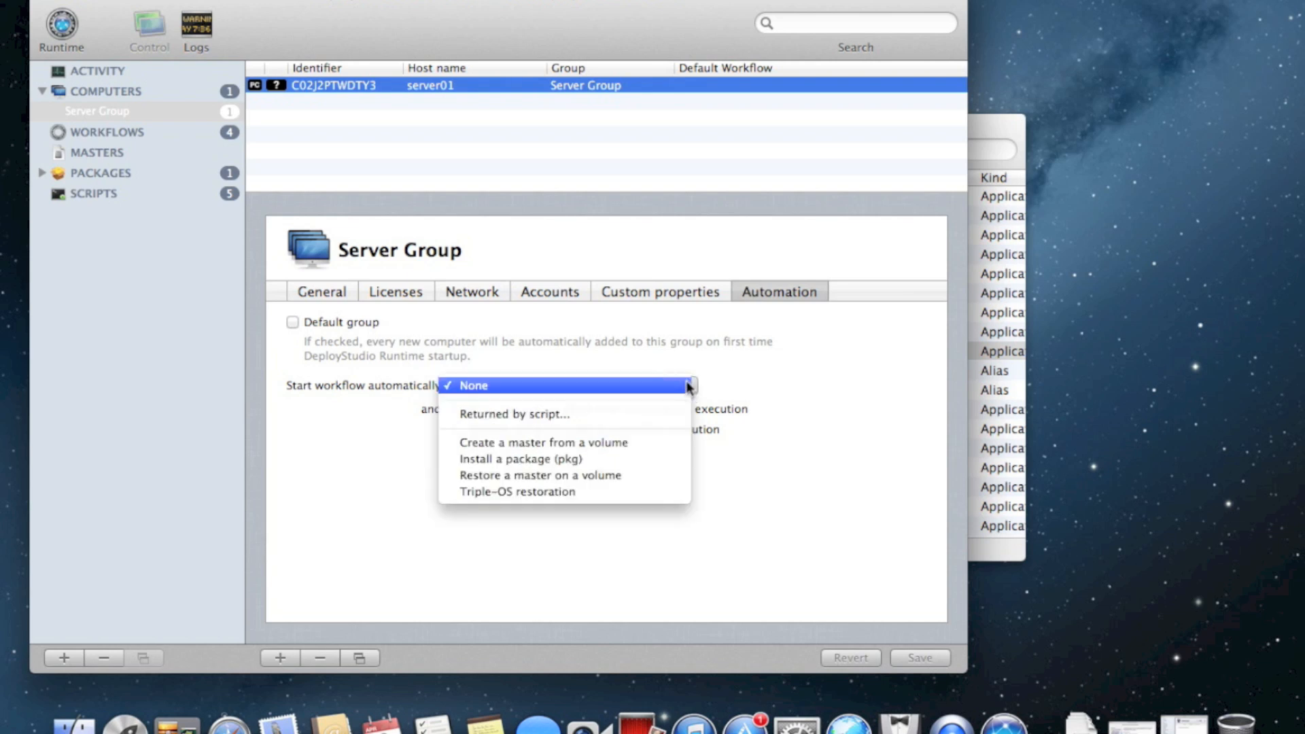
pyautogui.click(630, 478)
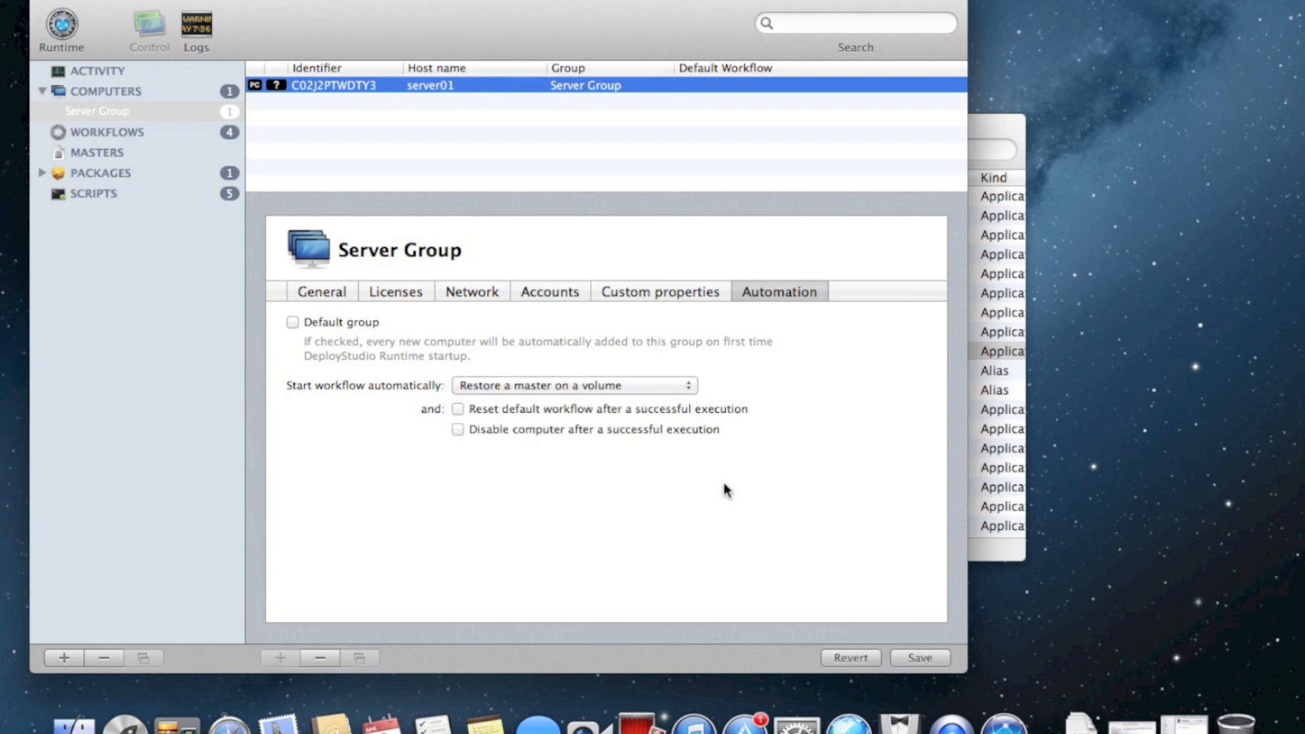
pyautogui.click(919, 658)
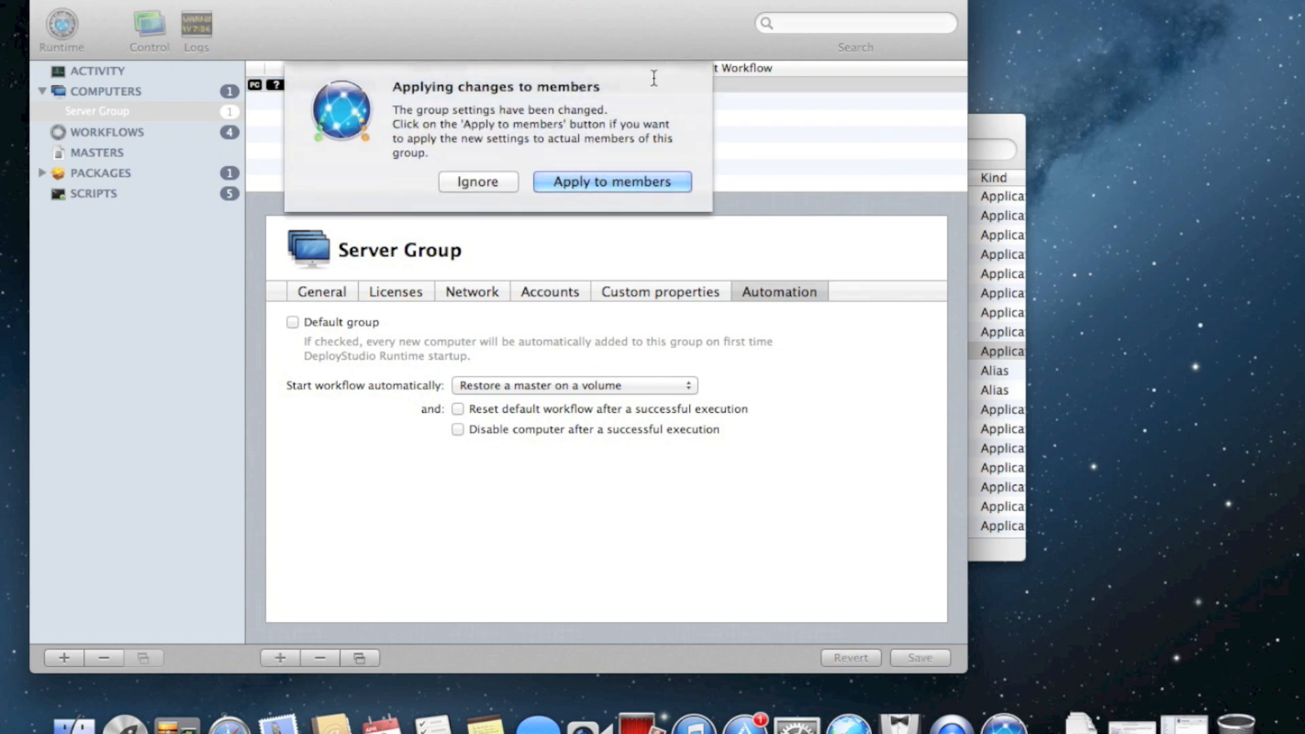
# Apply the group settings to its members and verify server01 in the computers list
pyautogui.click(632, 182)
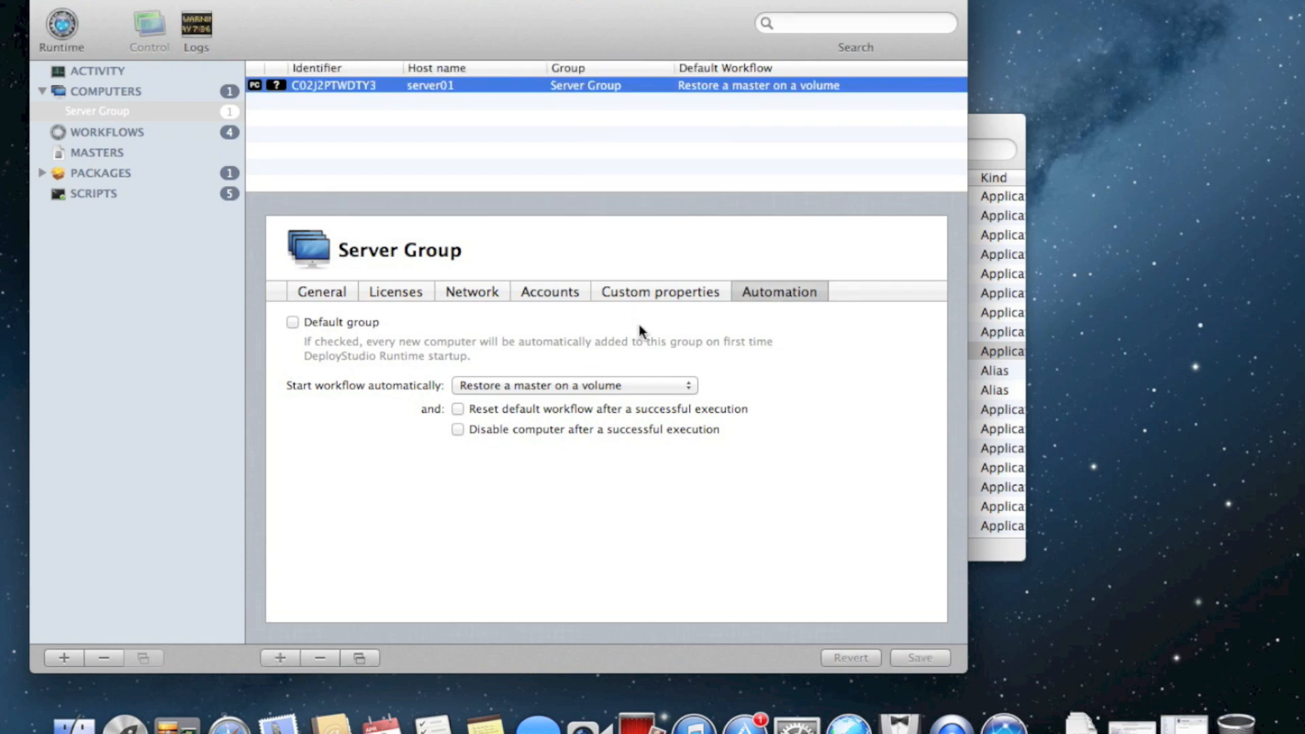
pyautogui.click(111, 111)
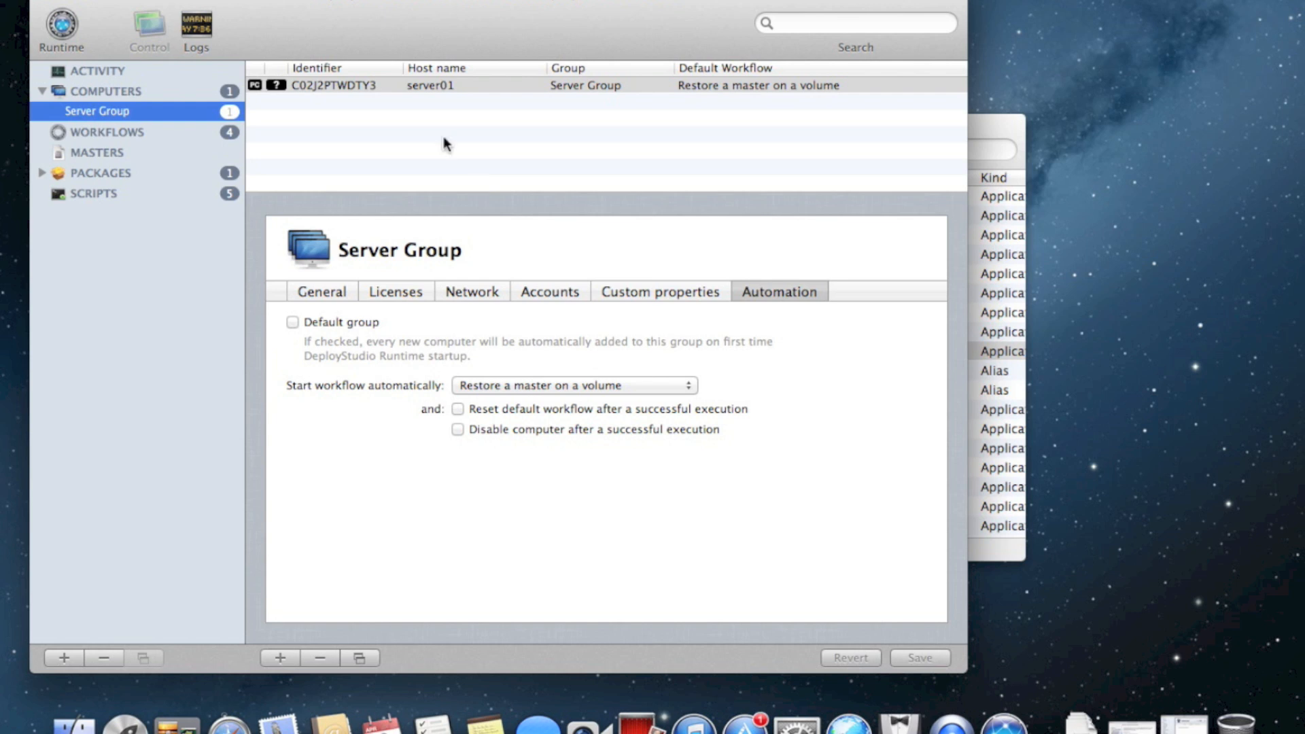
pyautogui.click(166, 88)
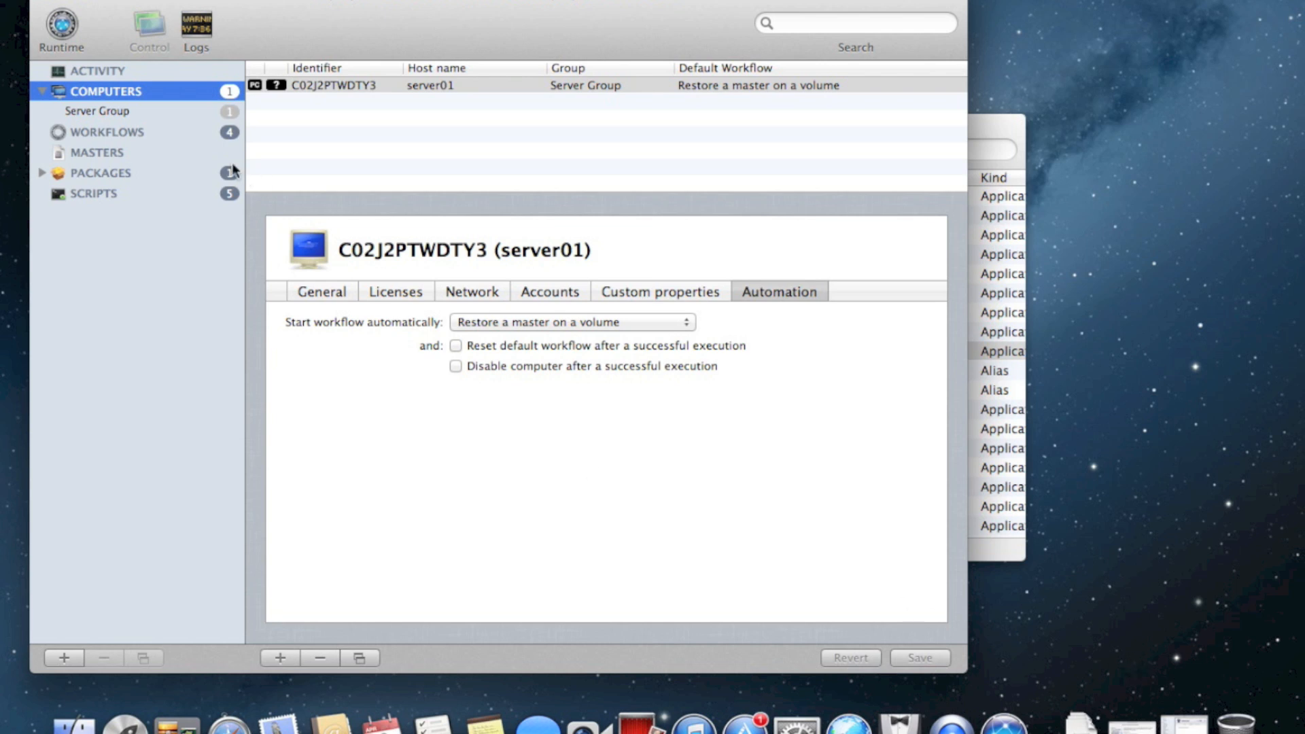
# Append a Generic task to the Restore a master on a volume workflow
pyautogui.click(200, 152)
pyautogui.click(193, 133)
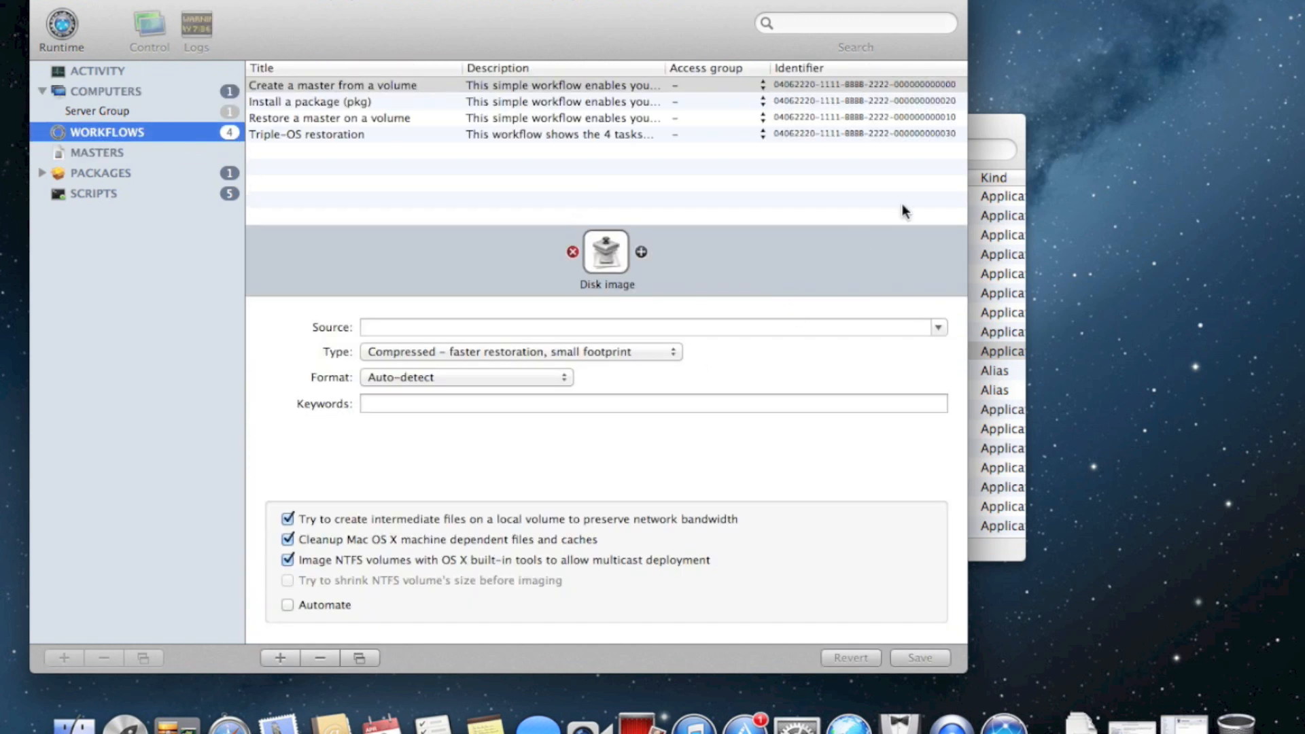
pyautogui.click(561, 118)
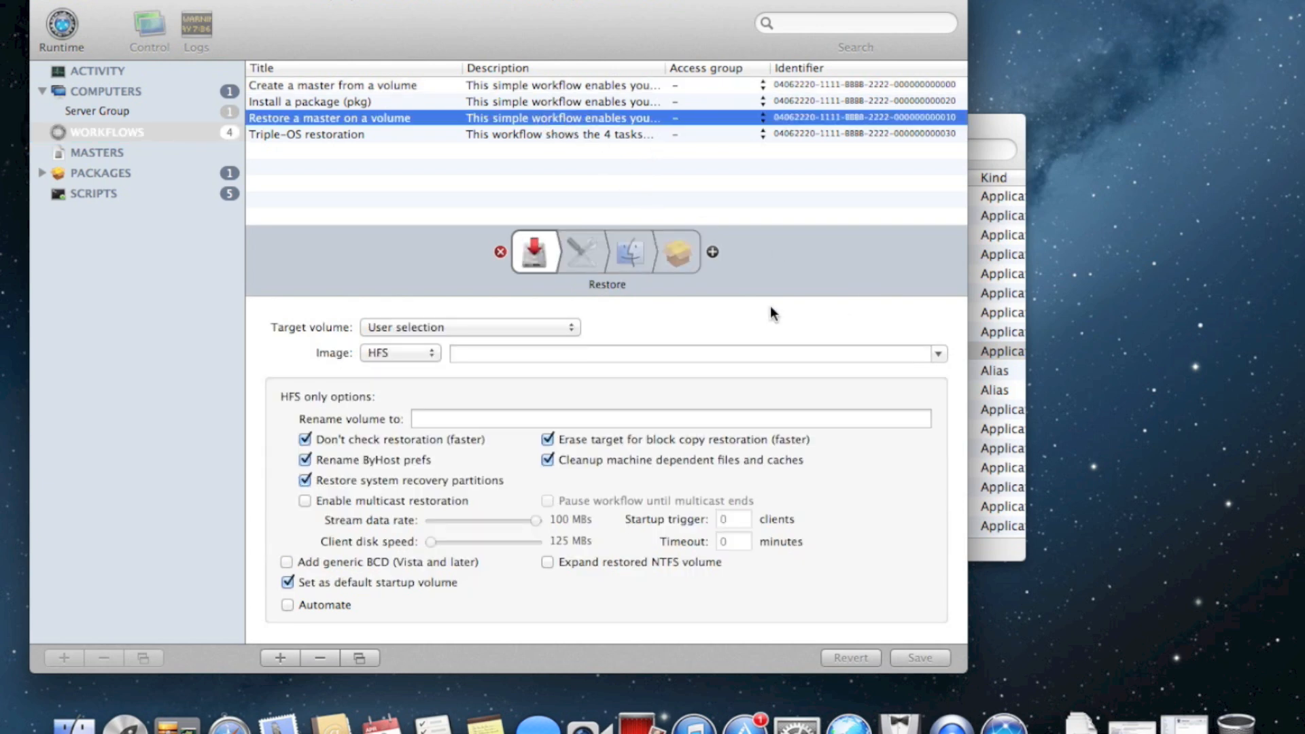
pyautogui.click(712, 251)
pyautogui.moveTo(1206, 195); pyautogui.dragTo(710, 257)
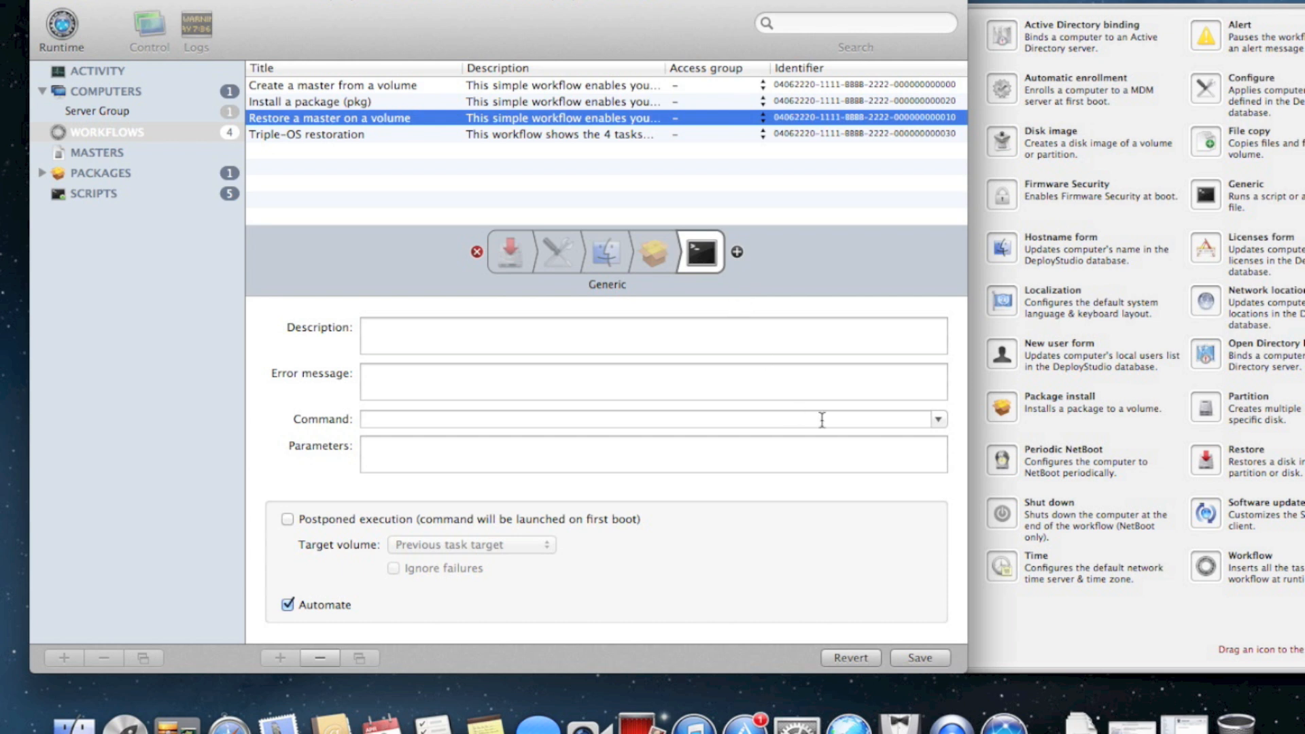
# Set the Generic task to run ds_example.sh, postponed to first boot, on Last restored volume
pyautogui.click(936, 419)
pyautogui.scroll(-1, 526, 464)
pyautogui.scroll(1, 526, 468)
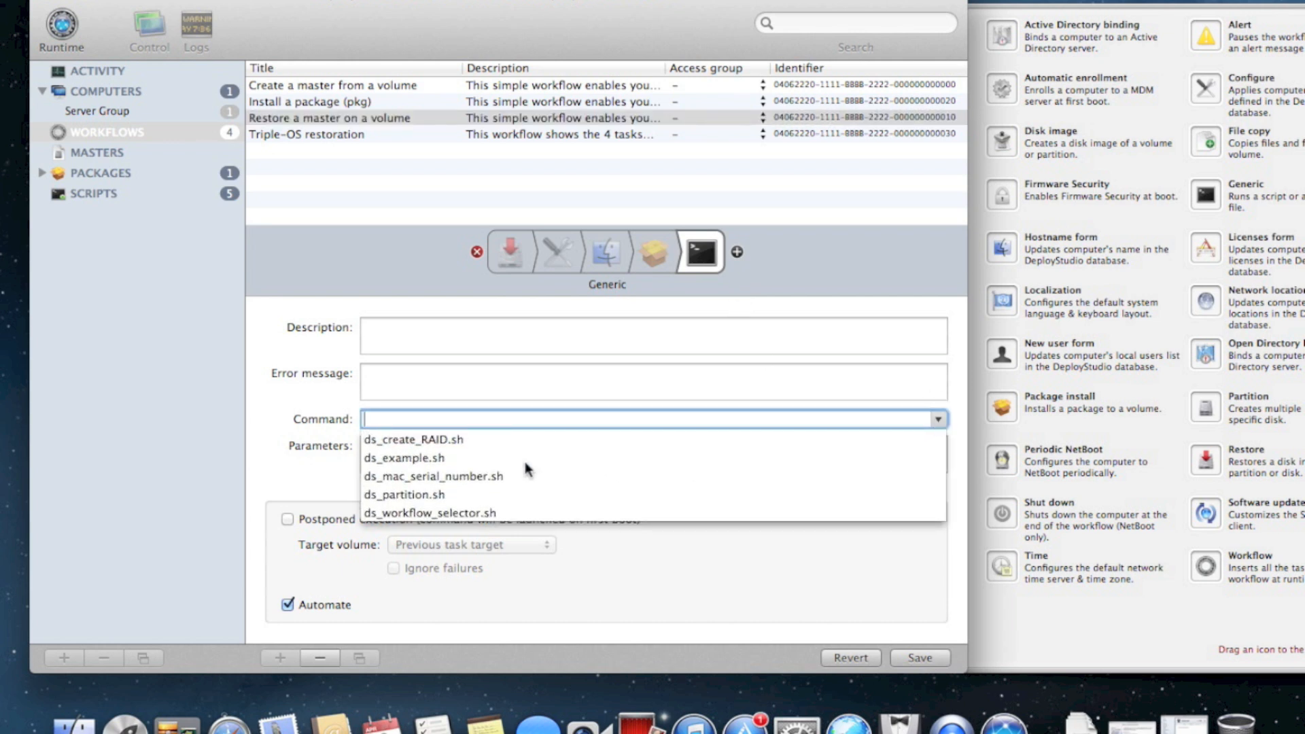
pyautogui.click(480, 456)
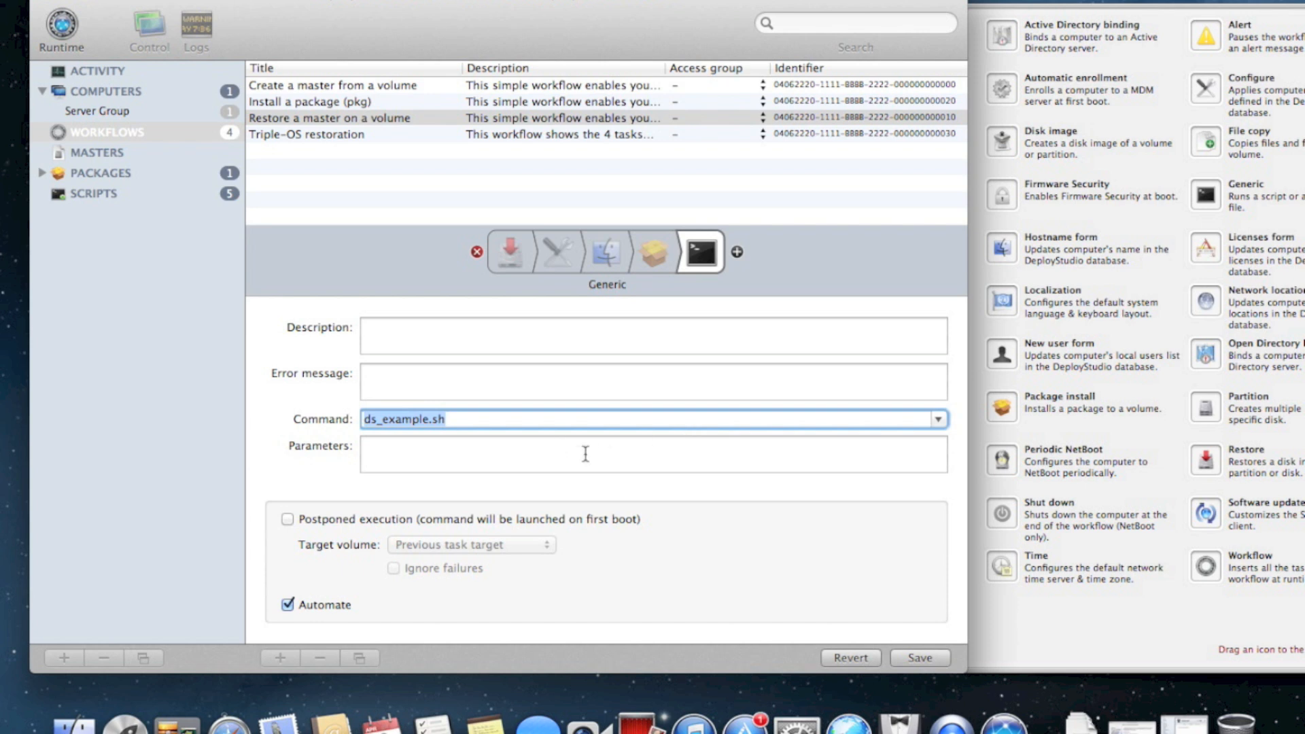
pyautogui.click(525, 521)
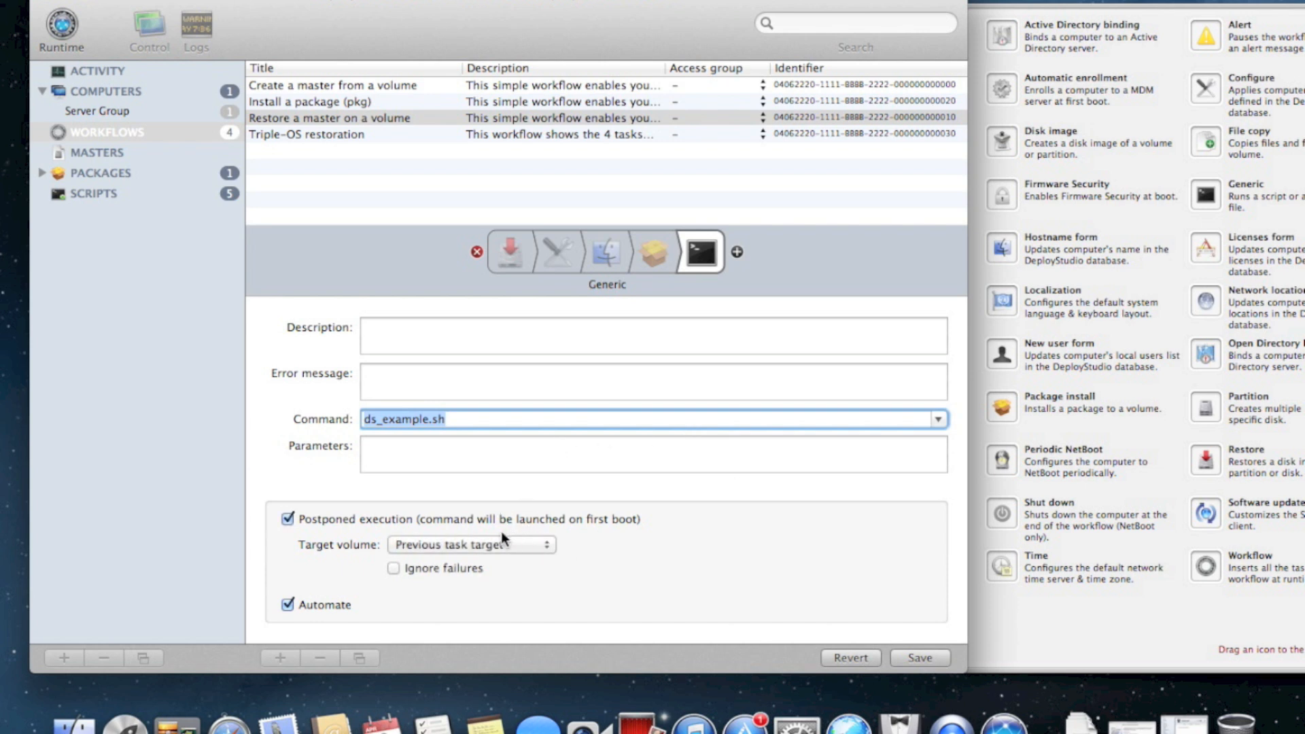
pyautogui.click(487, 550)
pyautogui.click(513, 565)
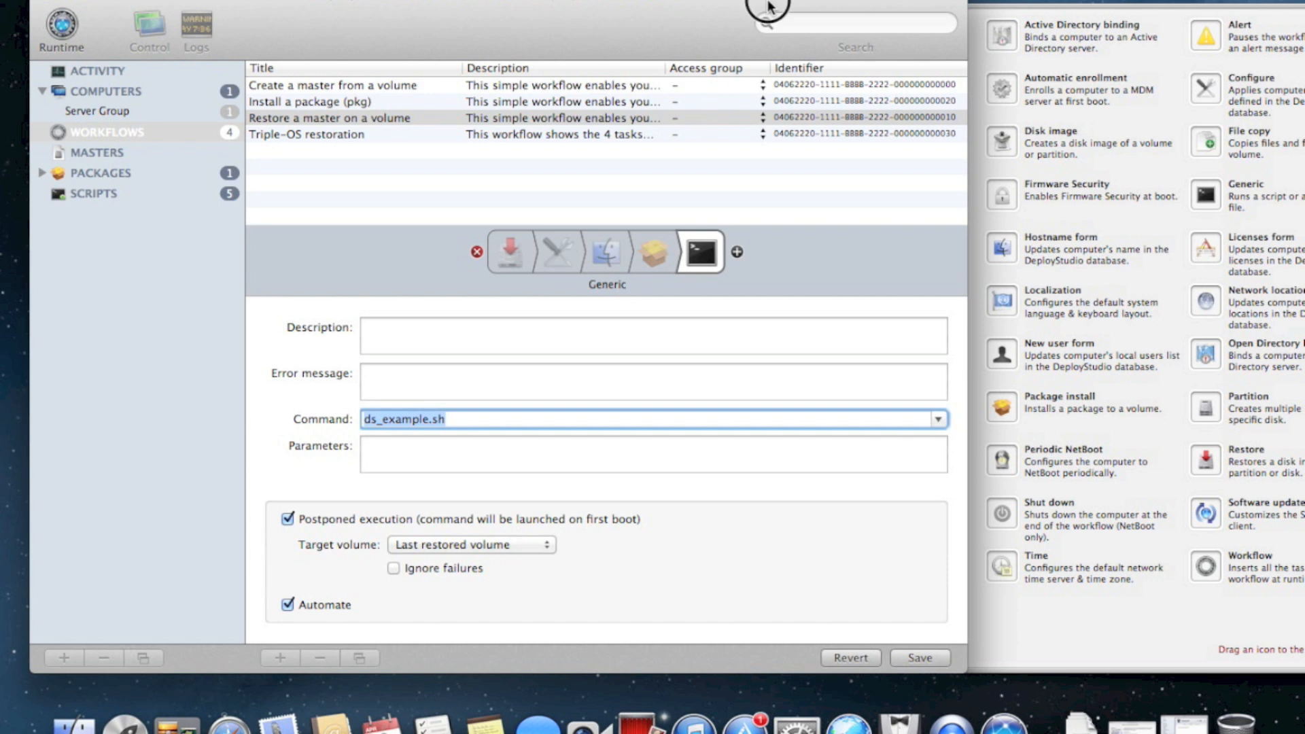
# Add a File copy task targeting Last restored volume
pyautogui.moveTo(768, 5); pyautogui.dragTo(711, 3)
pyautogui.moveTo(1148, 142); pyautogui.dragTo(744, 258)
pyautogui.click(510, 326)
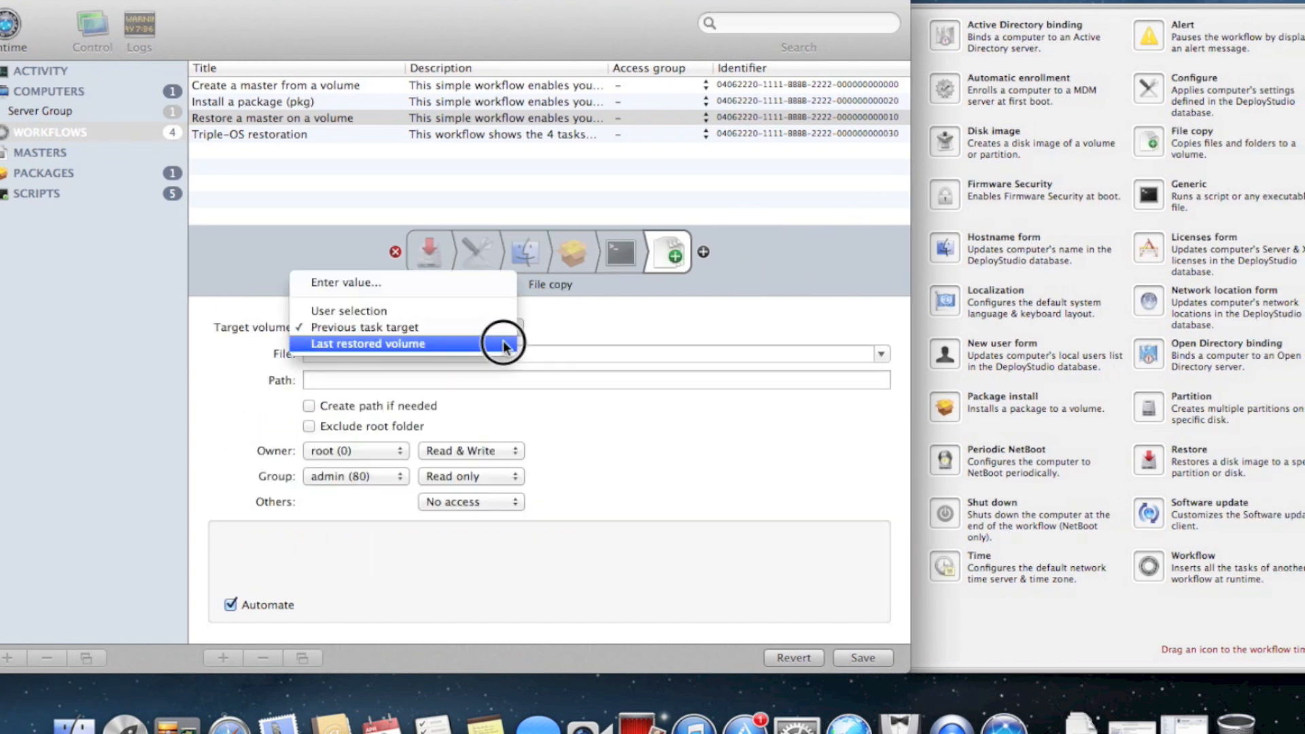
pyautogui.click(501, 343)
pyautogui.click(228, 724)
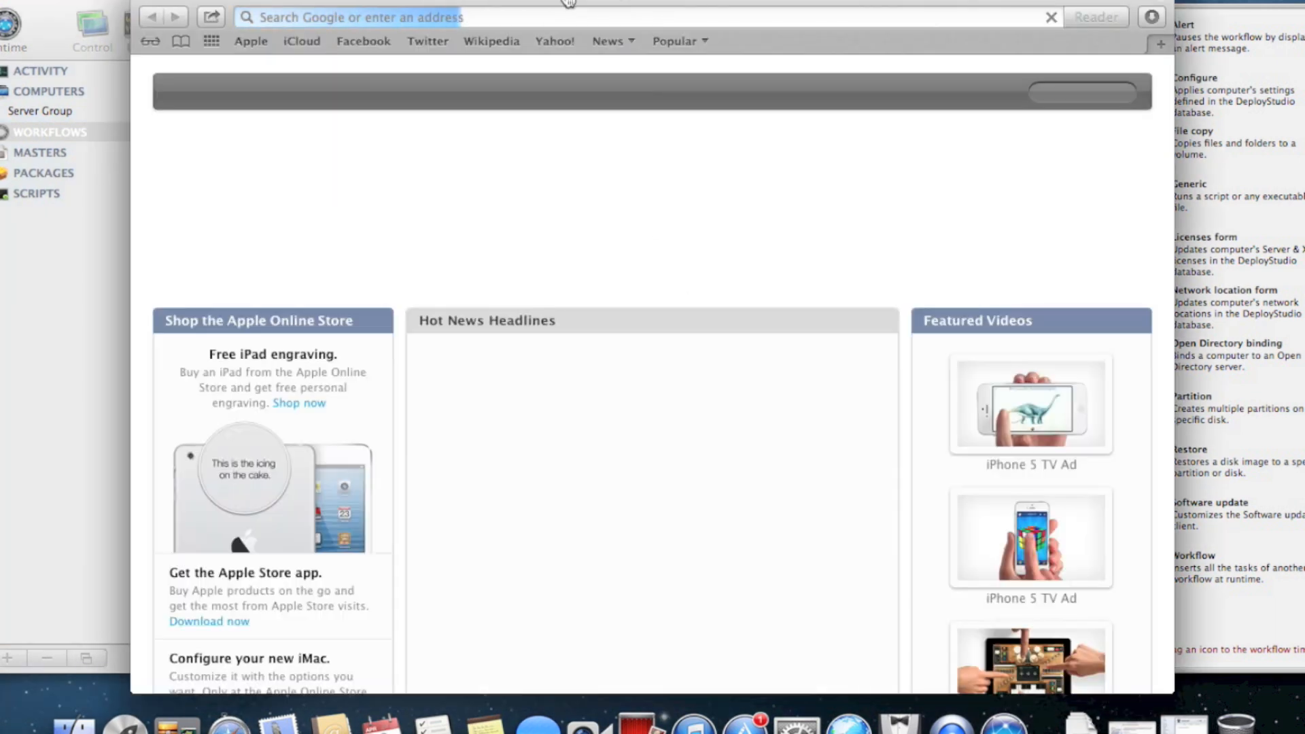
# Download the Firefox installer from firefox.com and reveal it in Finder
pyautogui.write('firefox')
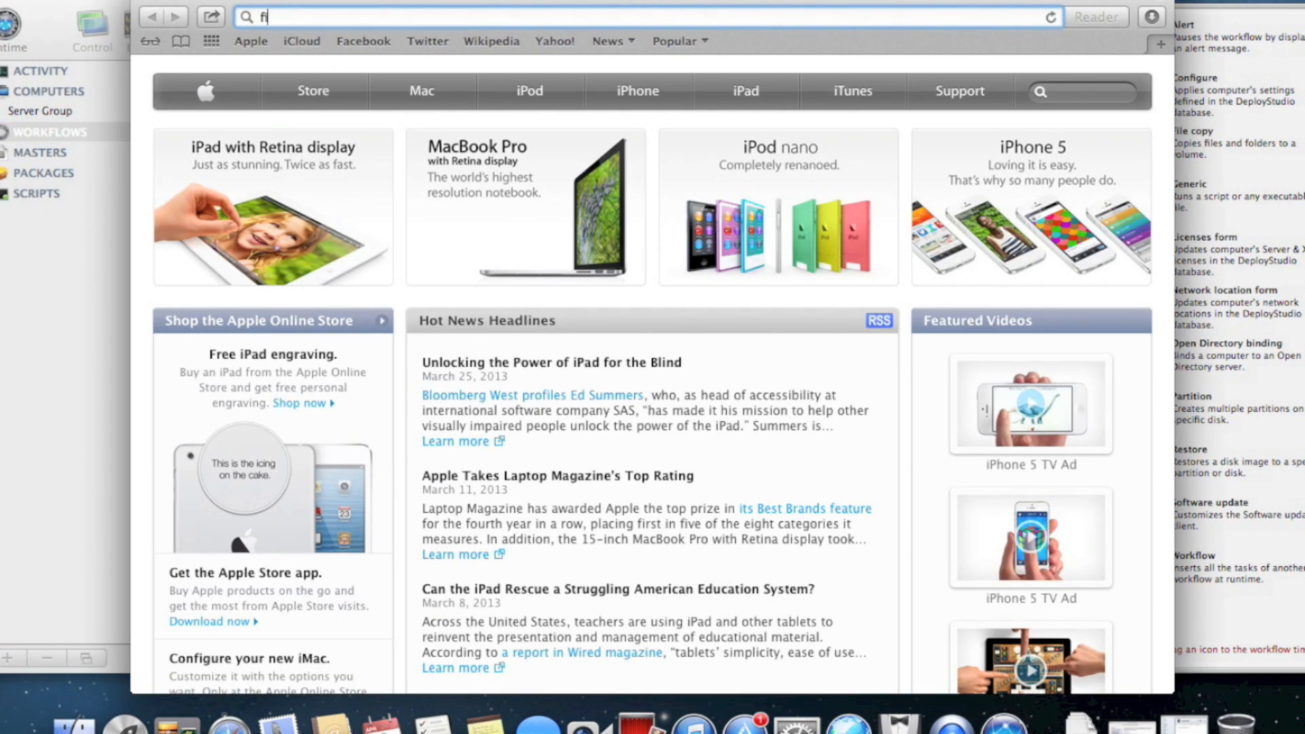
pyautogui.write('.com')
pyautogui.press('Return')
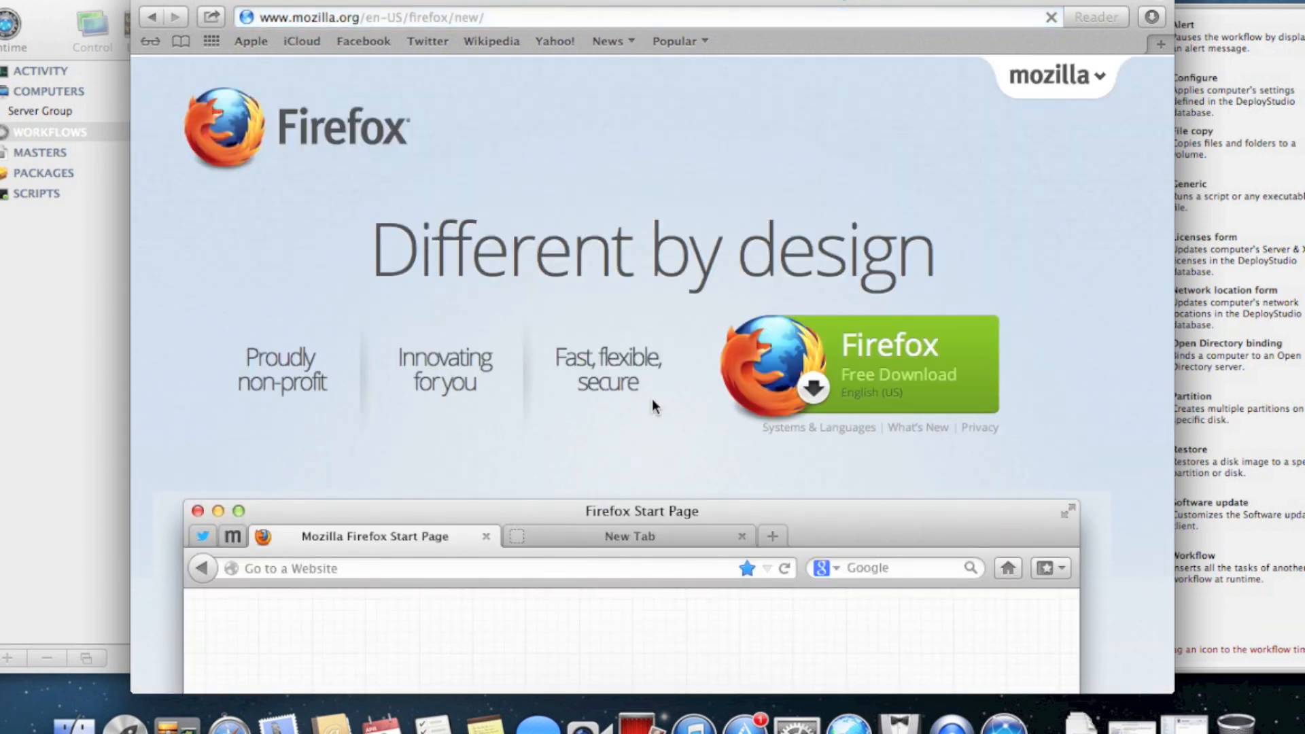
pyautogui.click(765, 393)
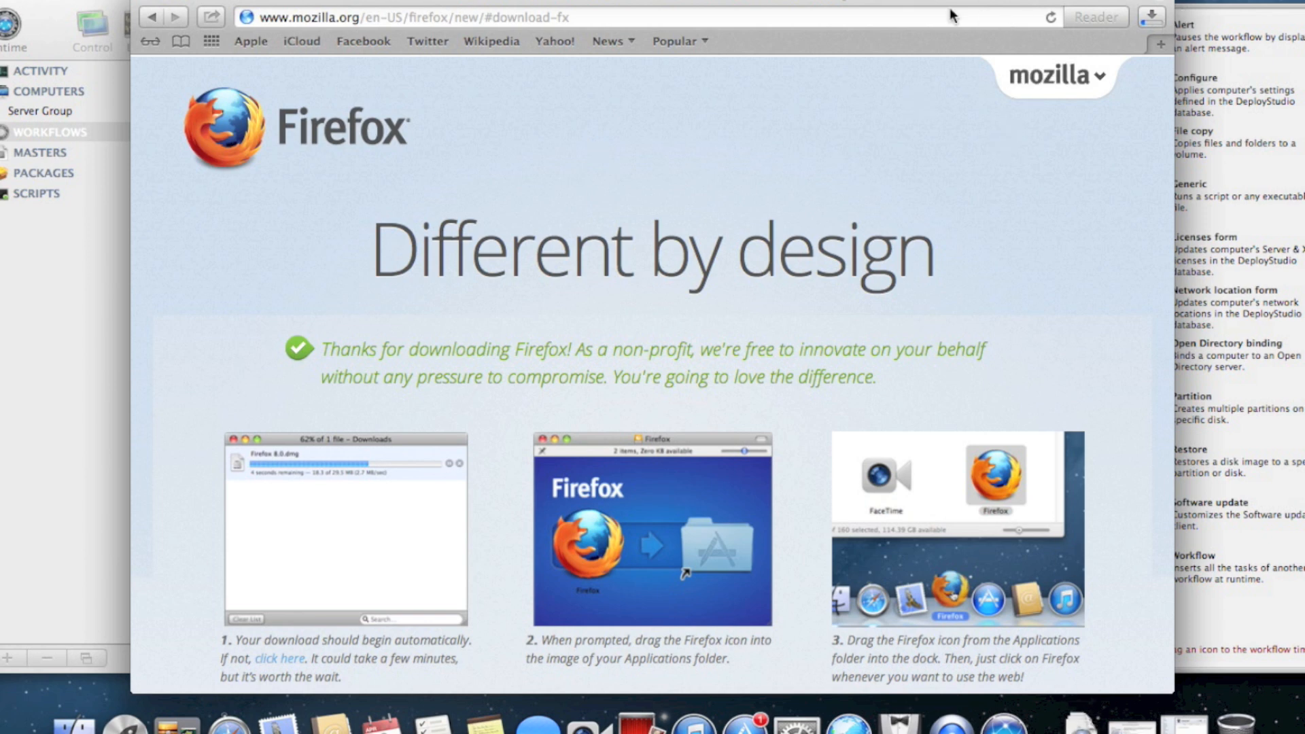
pyautogui.click(1151, 17)
pyautogui.click(1271, 99)
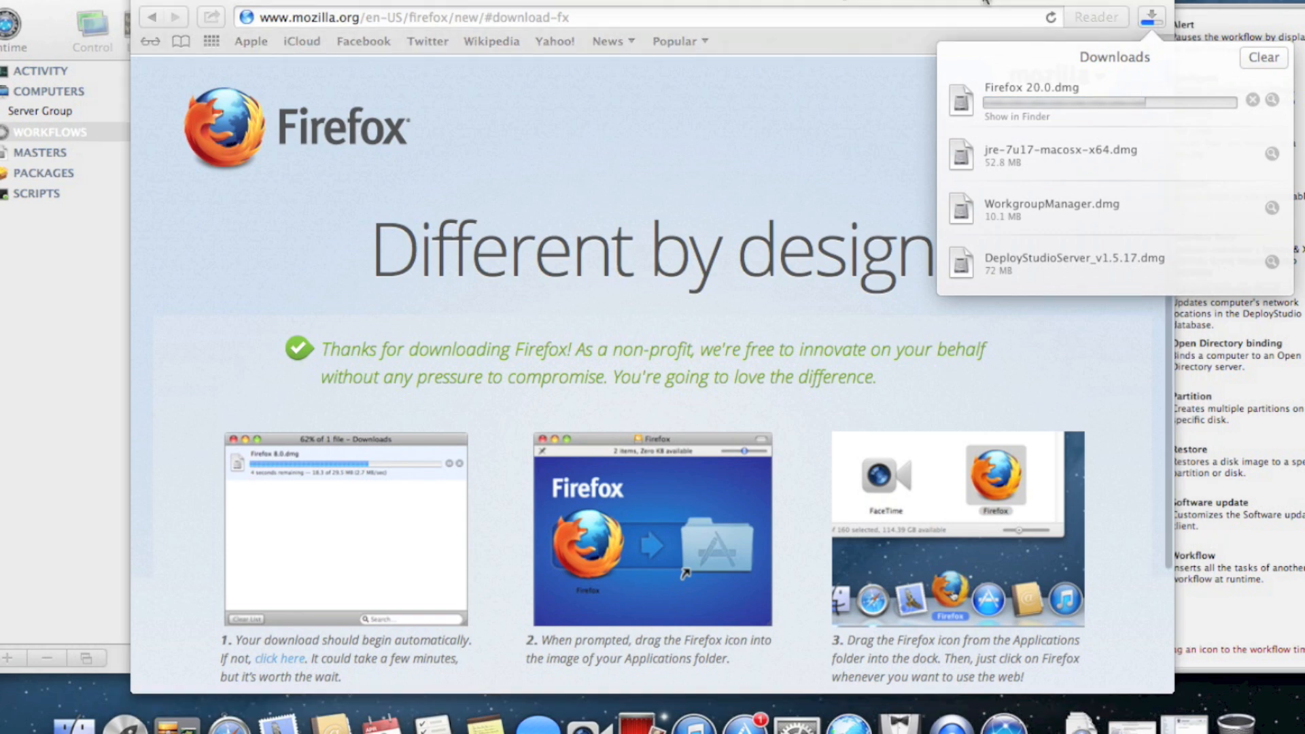
# Quit Safari after the download finishes and open the Firefox 20.0.dmg disk image
pyautogui.click(802, 2)
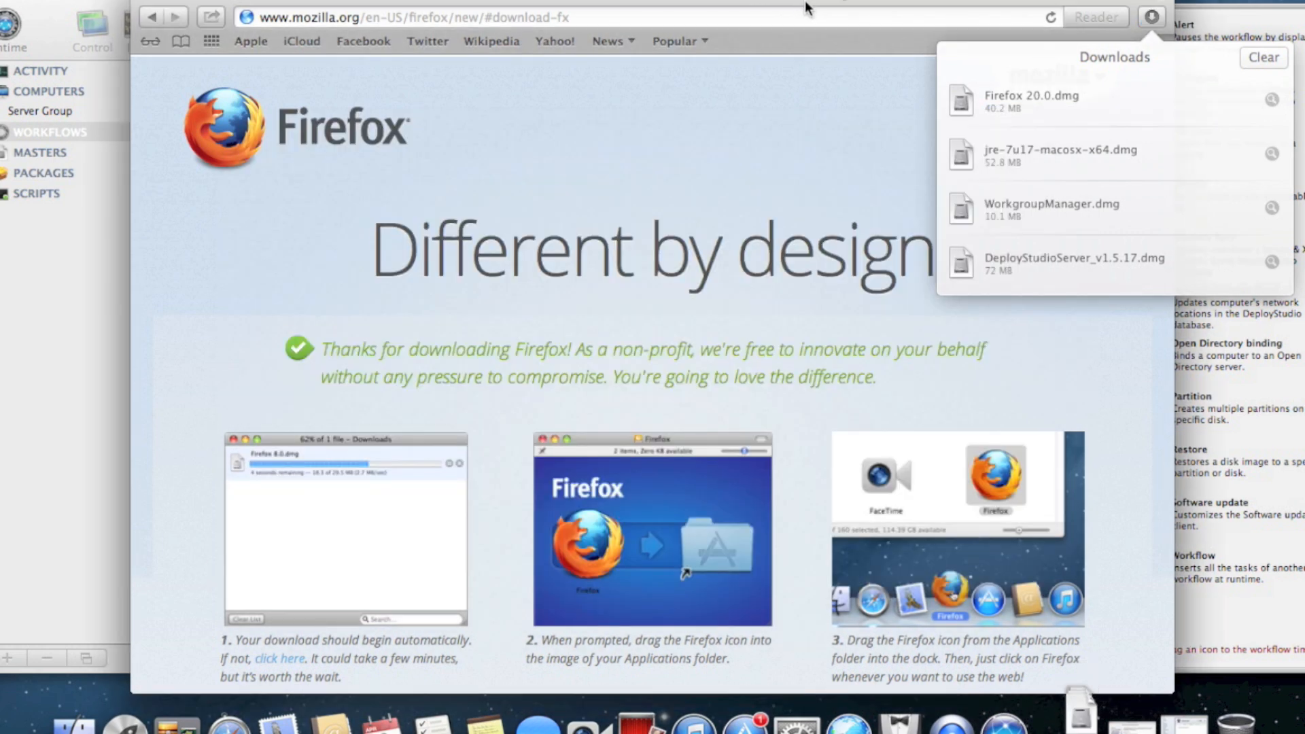
pyautogui.press('super+q')
pyautogui.doubleClick(547, 216)
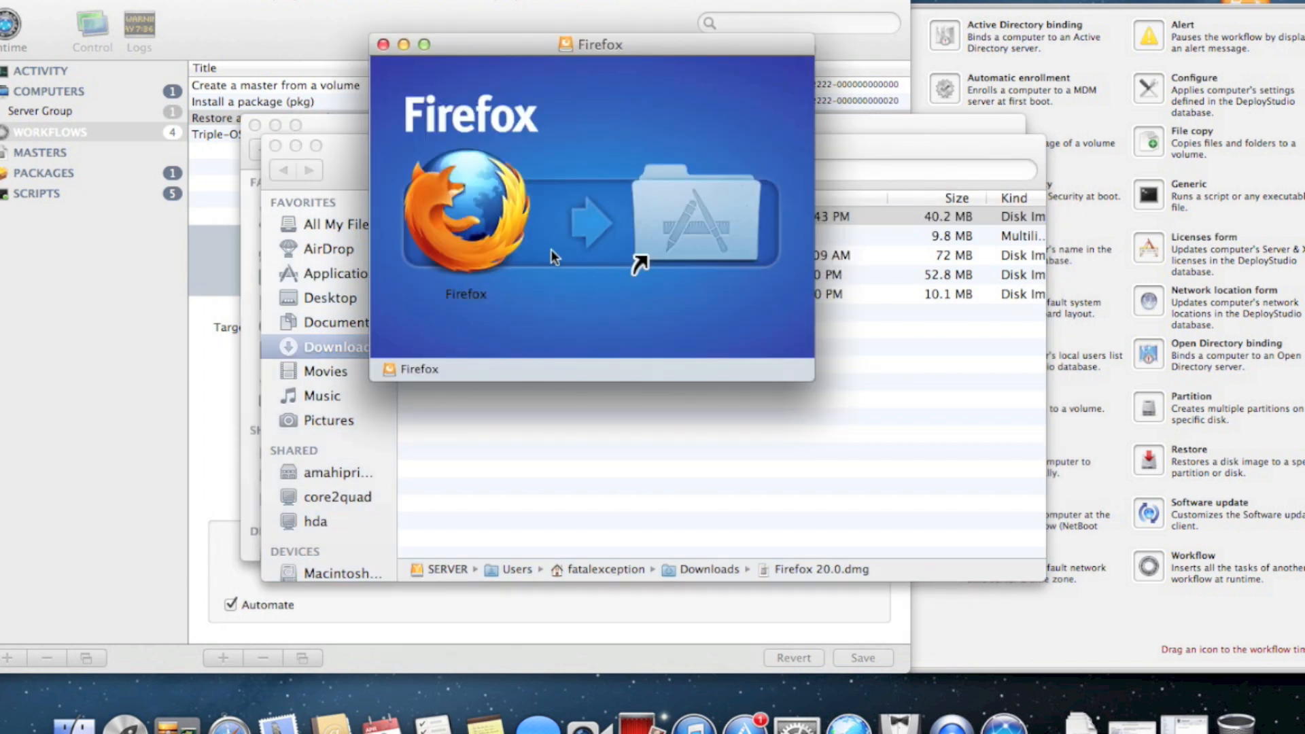
# Select the Firefox app in the disk image and close the Downloads window
pyautogui.click(494, 237)
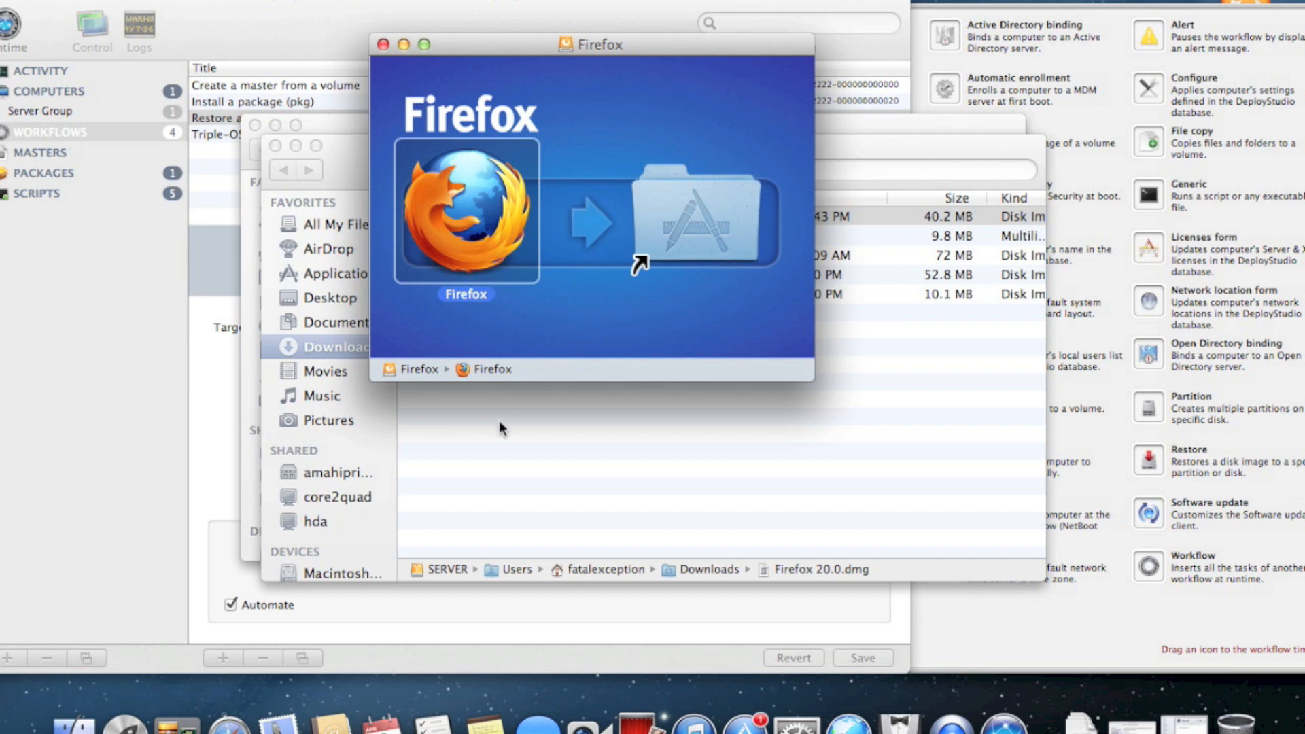
pyautogui.click(534, 545)
pyautogui.press('super+w')
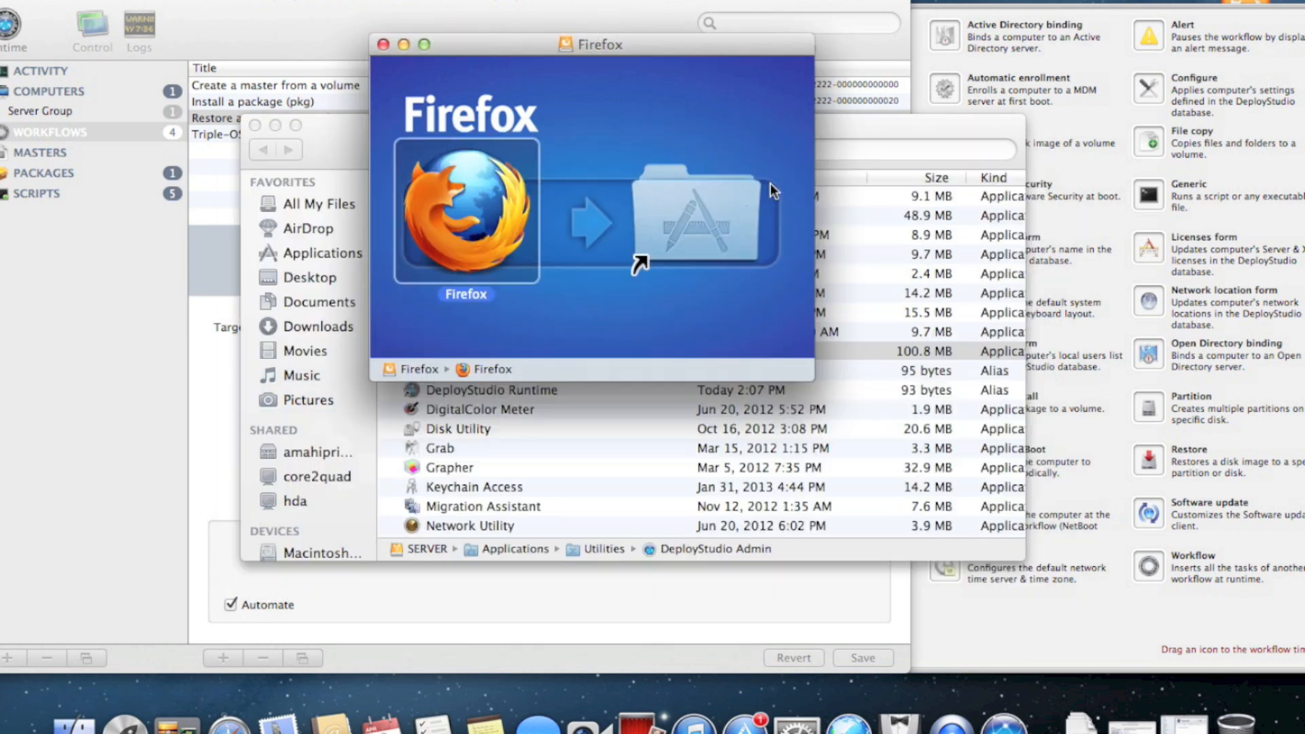
pyautogui.click(888, 131)
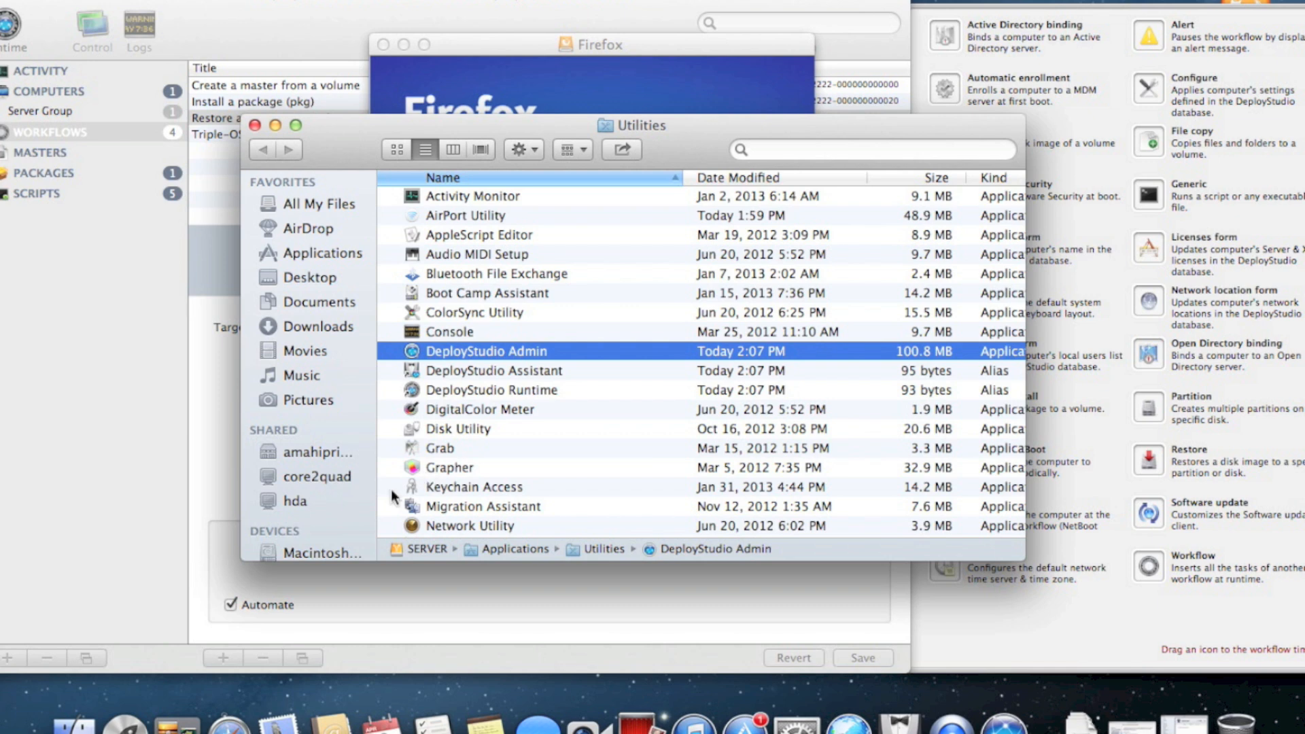
# Copy the Firefox app into the SERVER > Images > Files folder
pyautogui.scroll(-3, 329, 524)
pyautogui.click(319, 512)
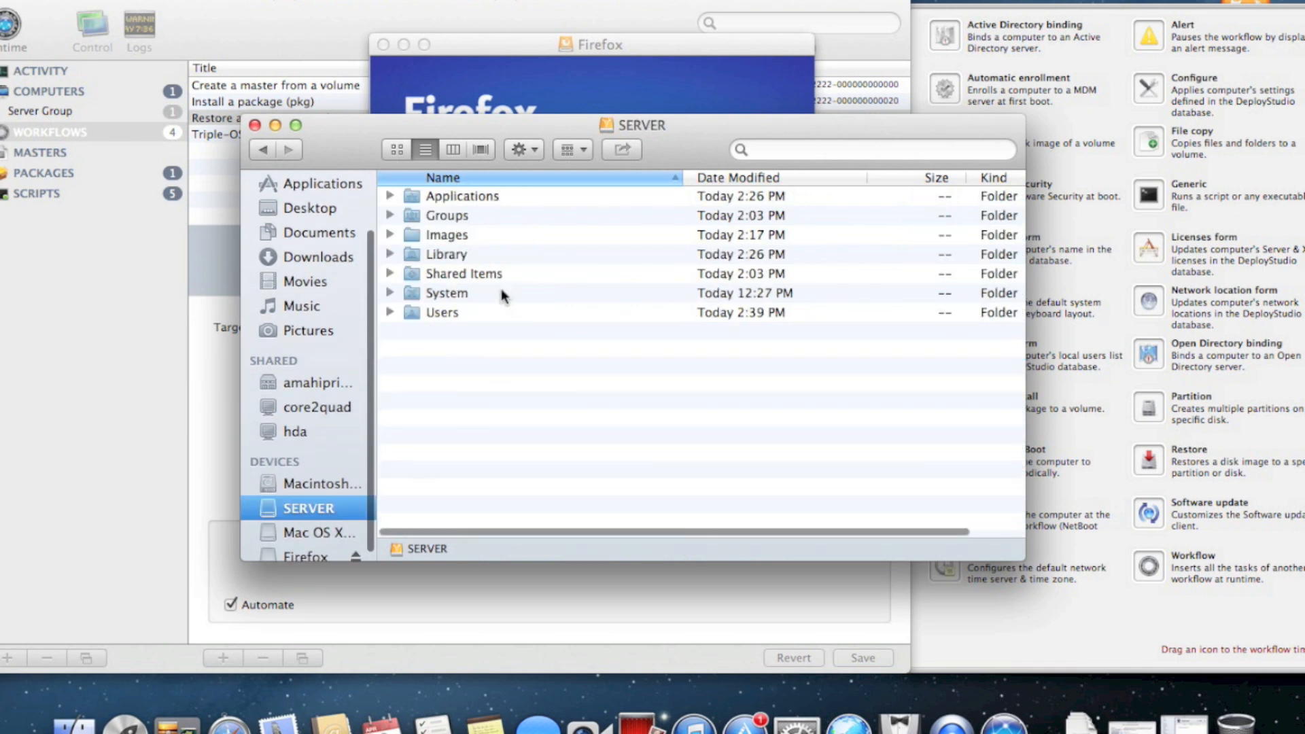
pyautogui.doubleClick(451, 237)
pyautogui.doubleClick(447, 261)
pyautogui.moveTo(702, 154); pyautogui.dragTo(664, 338)
pyautogui.moveTo(476, 211); pyautogui.dragTo(584, 543)
# Close and eject the Firefox 20.0 disk image, returning to DeployStudio Admin
pyautogui.click(594, 132)
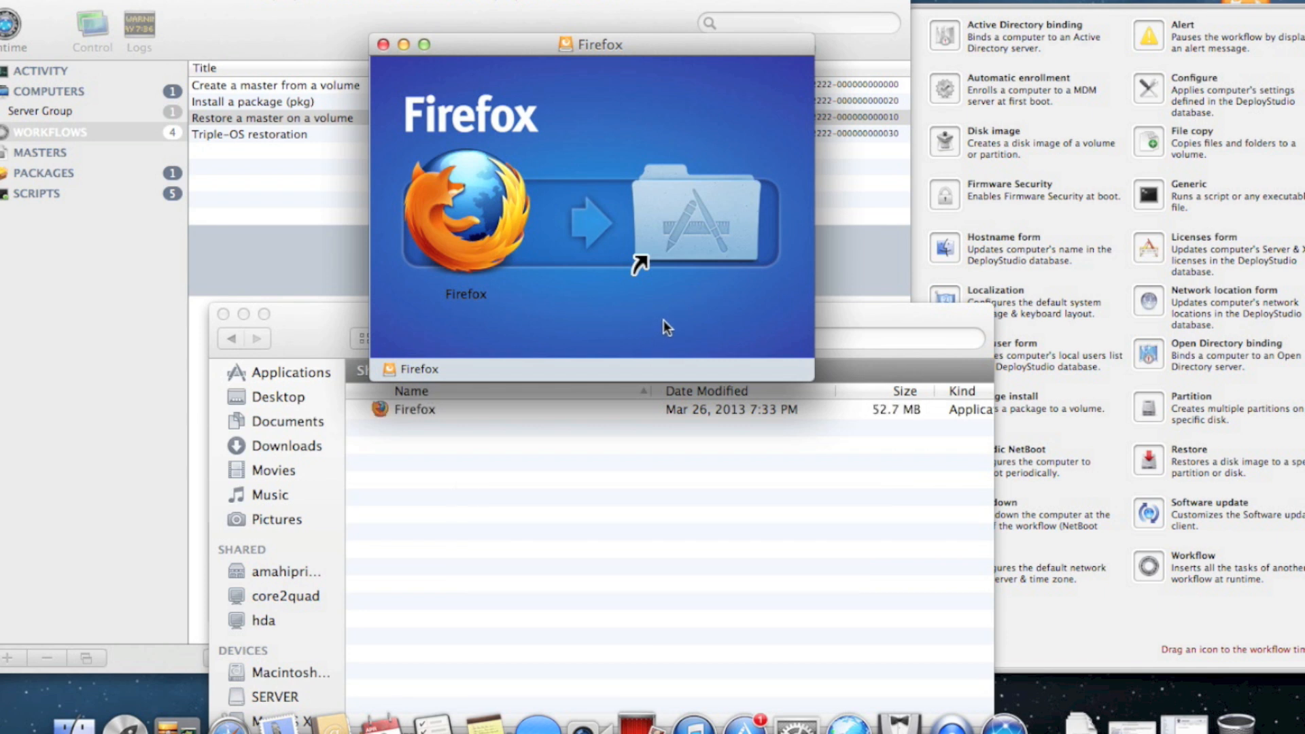
pyautogui.press('super+e')
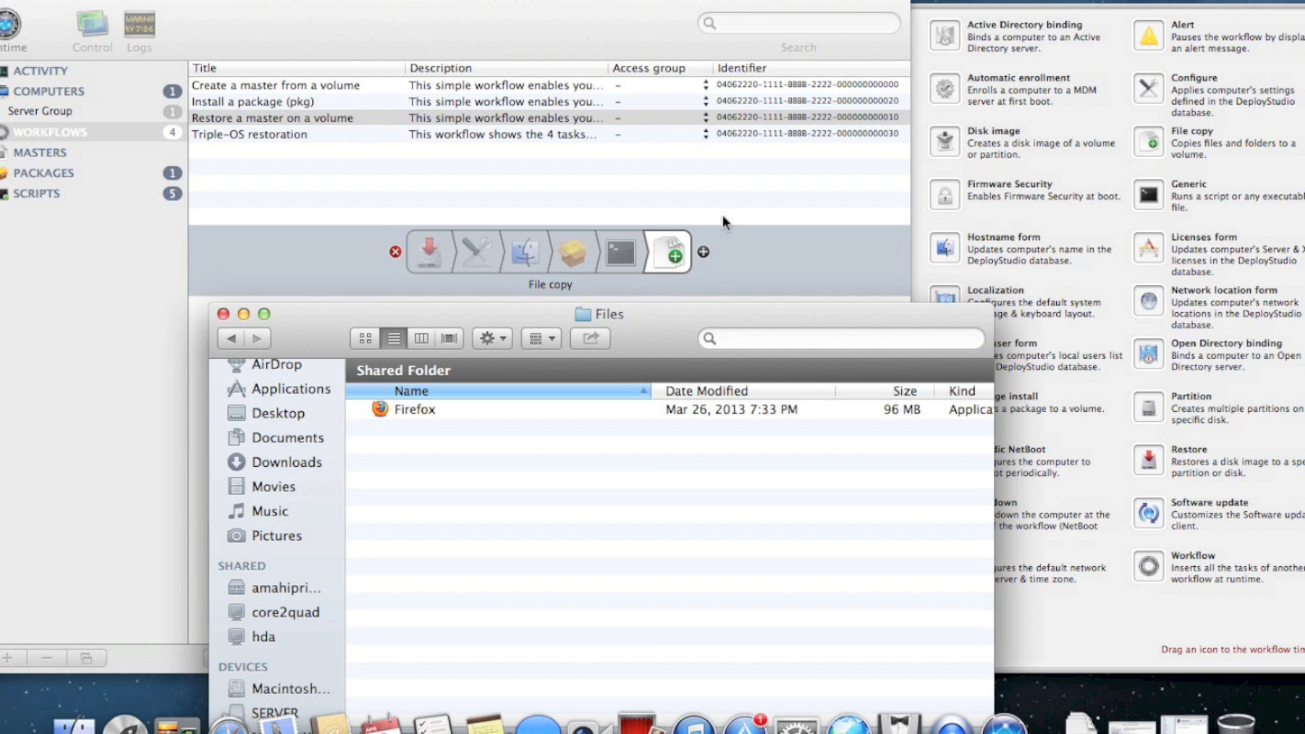
pyautogui.click(725, 183)
# Save the workflow and select its File copy task in the workflows list
pyautogui.click(873, 659)
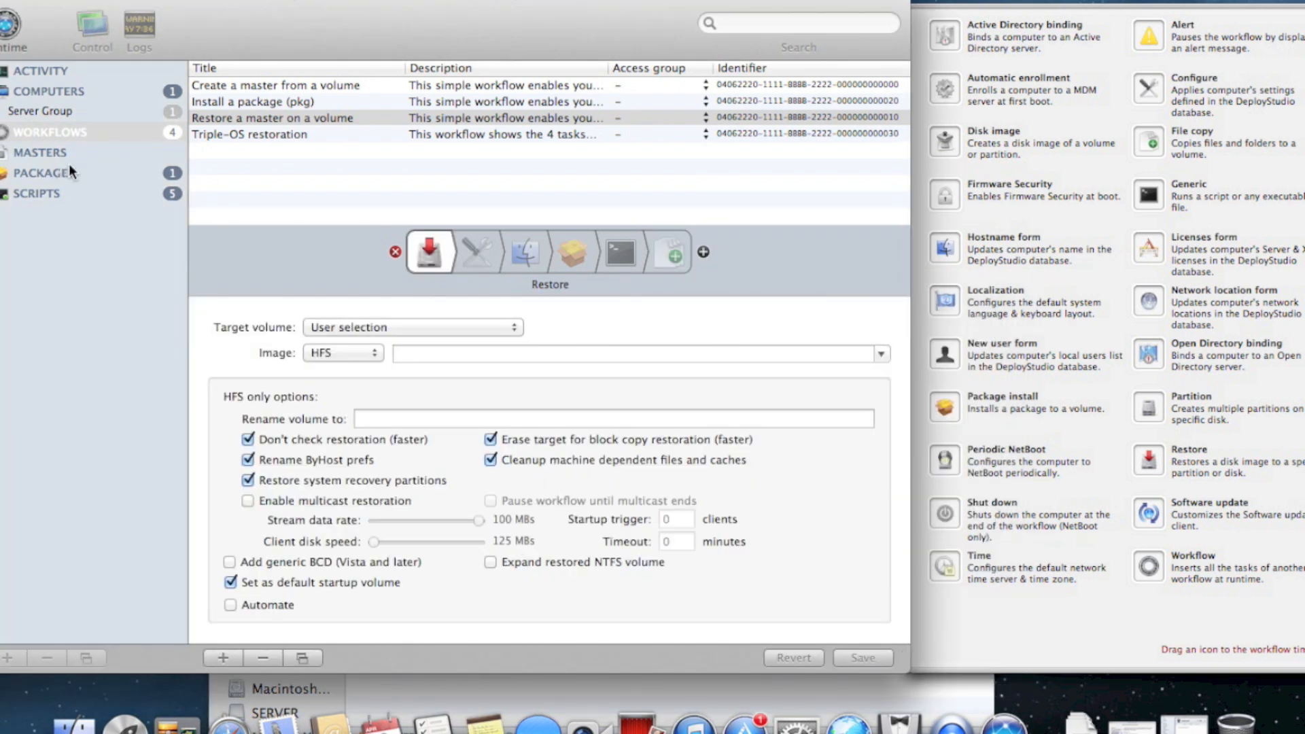
pyautogui.moveTo(255, 10); pyautogui.dragTo(290, 10)
pyautogui.click(116, 155)
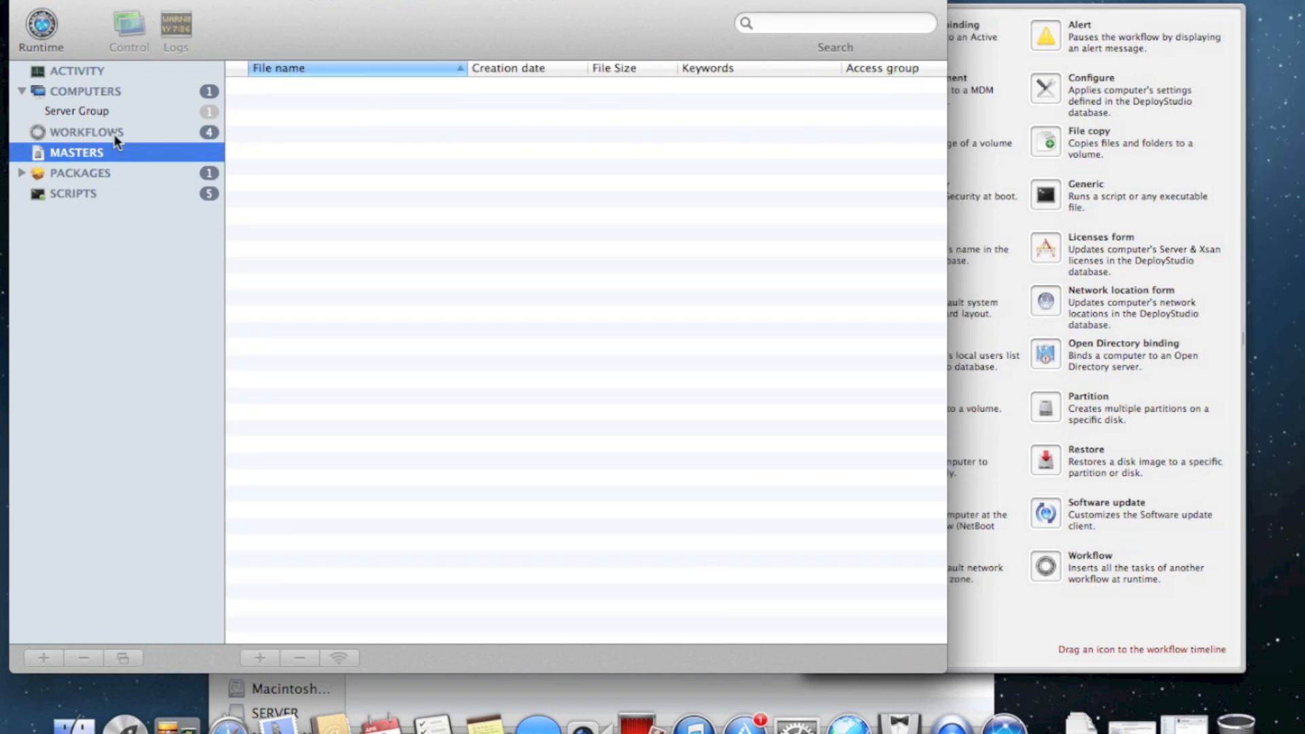
pyautogui.click(115, 135)
pyautogui.click(695, 256)
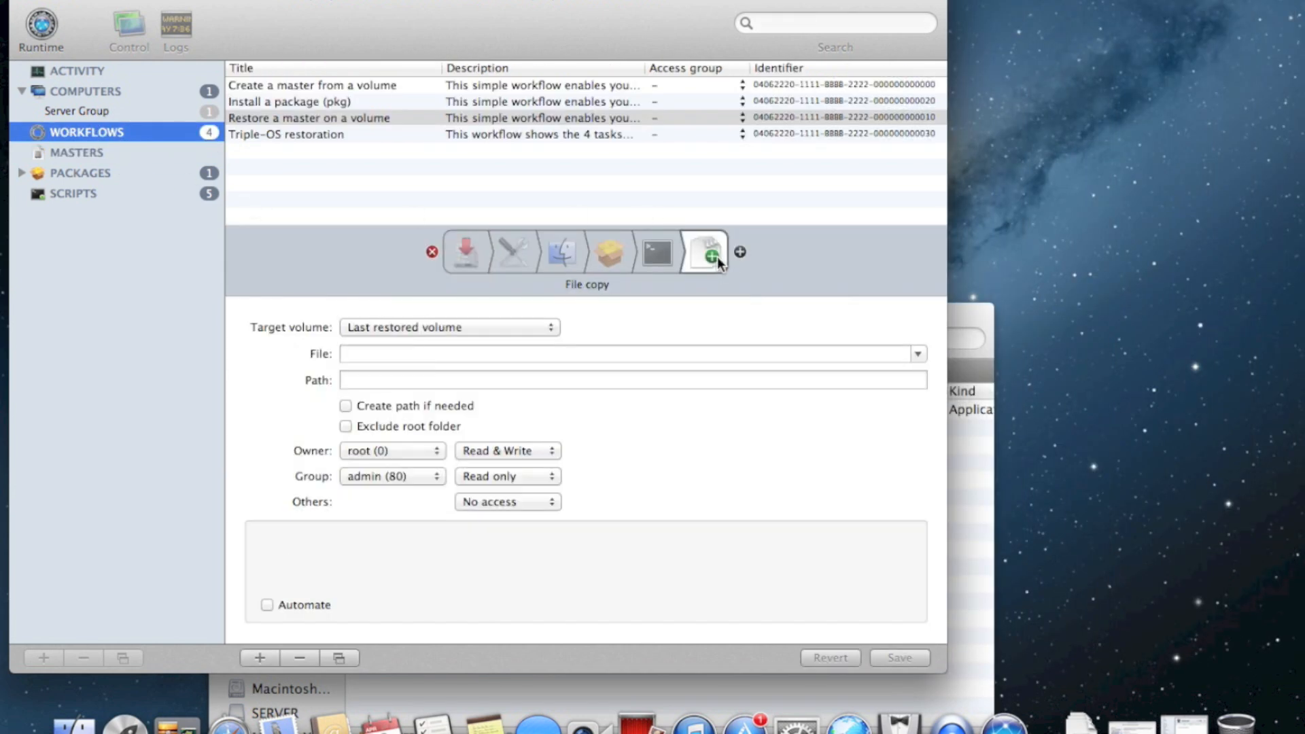
# Copy Firefox.app to /Applications on the Last restored volume, automated, and save the workflow
pyautogui.click(498, 329)
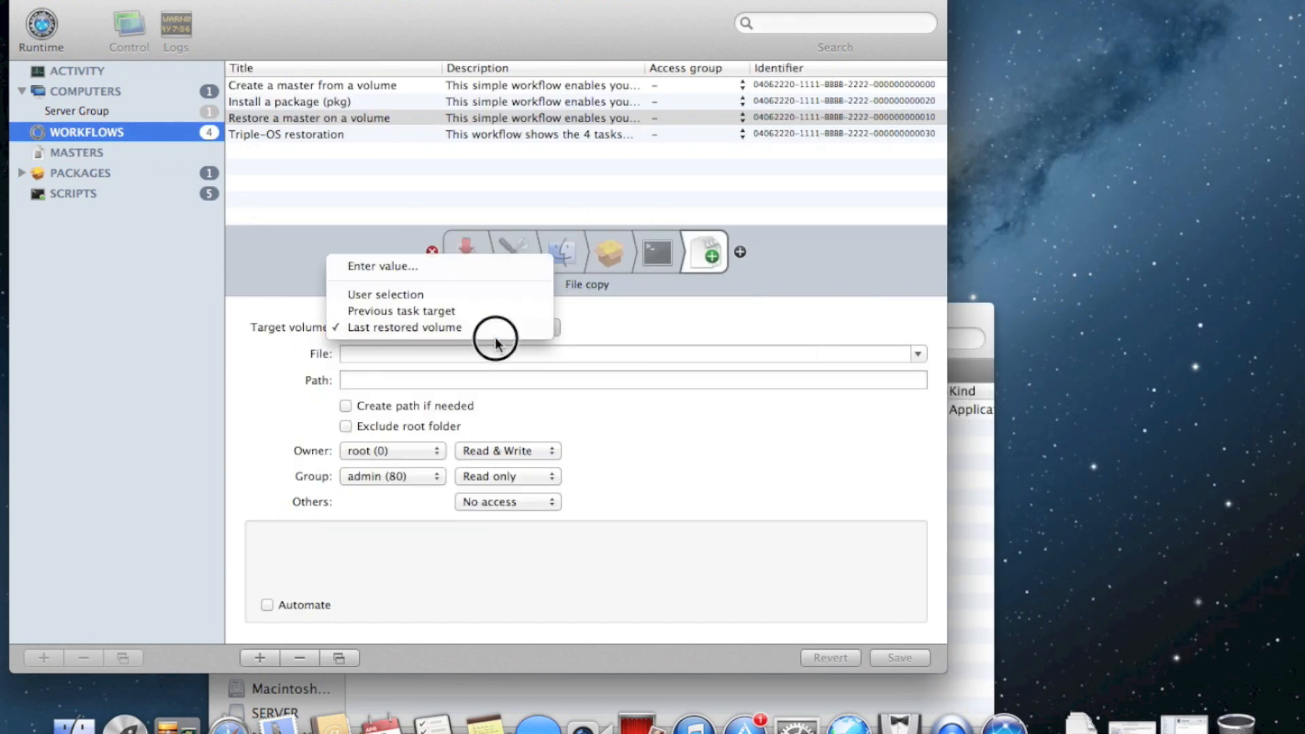
pyautogui.click(496, 327)
pyautogui.click(915, 360)
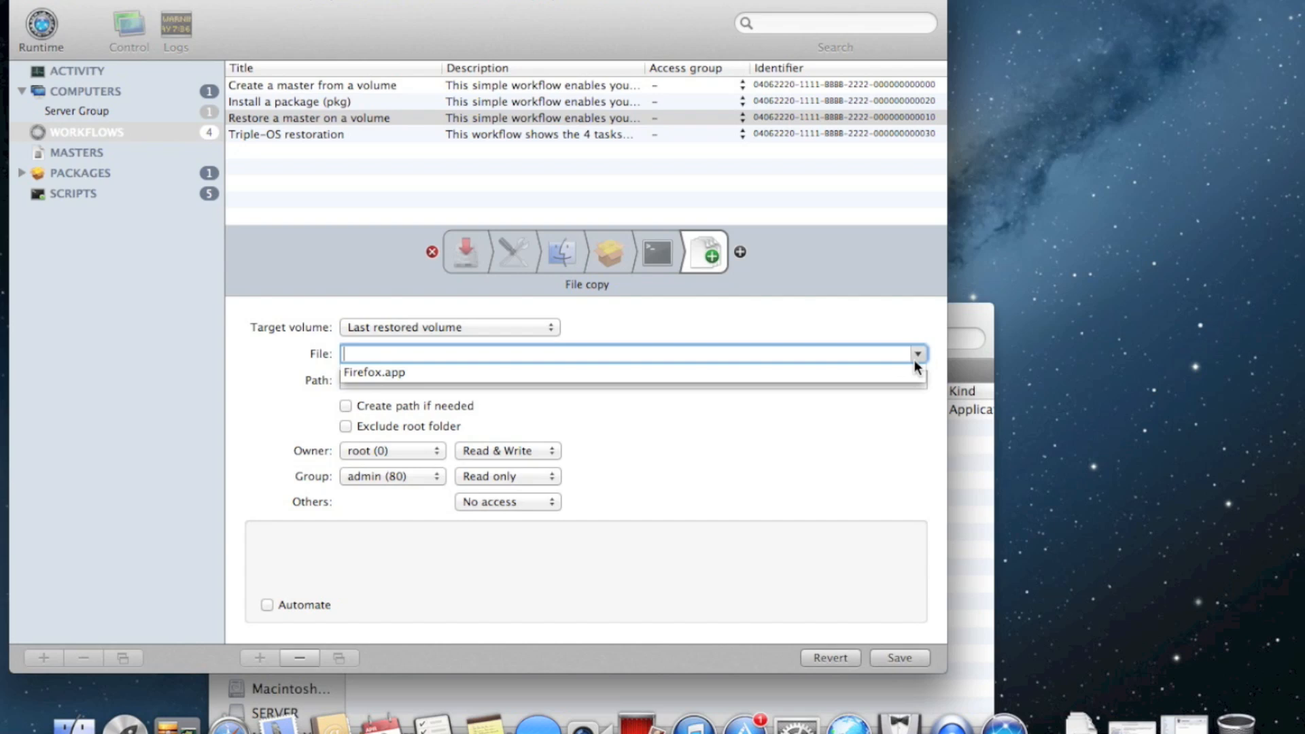
pyautogui.click(407, 372)
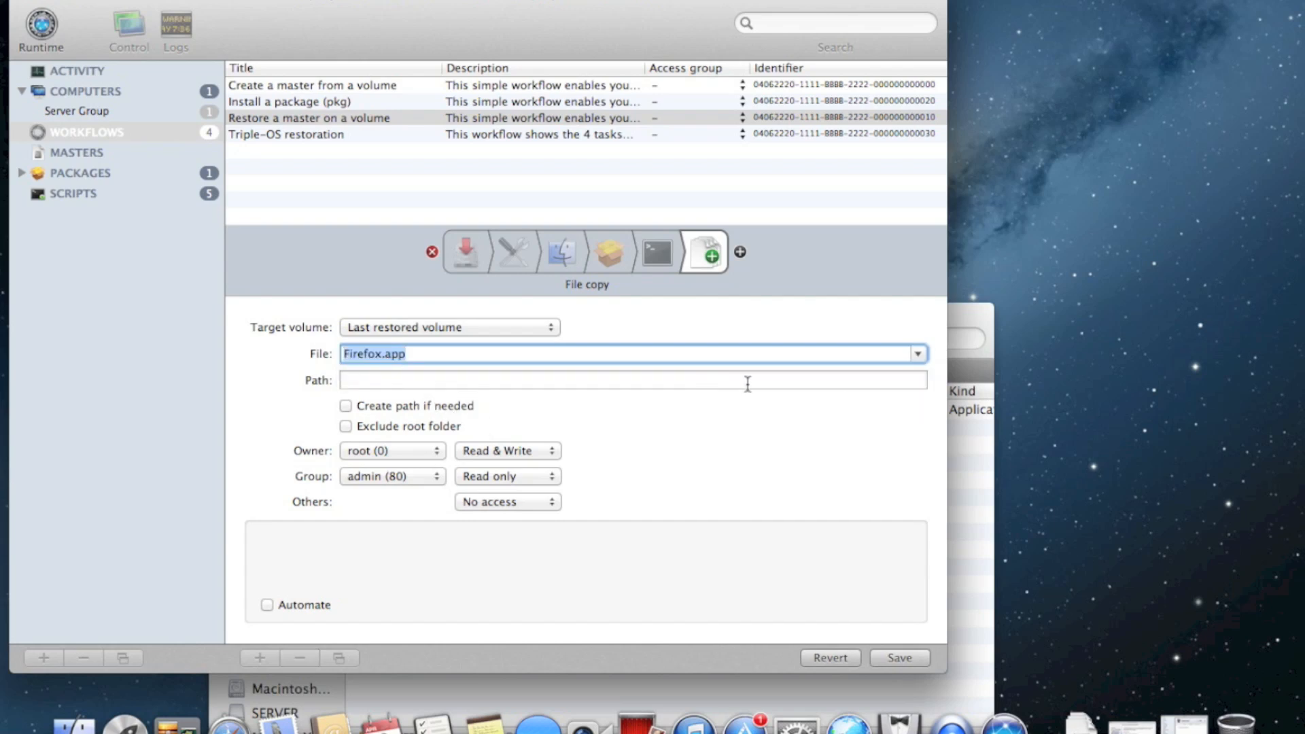
pyautogui.click(629, 380)
pyautogui.write('/Appli')
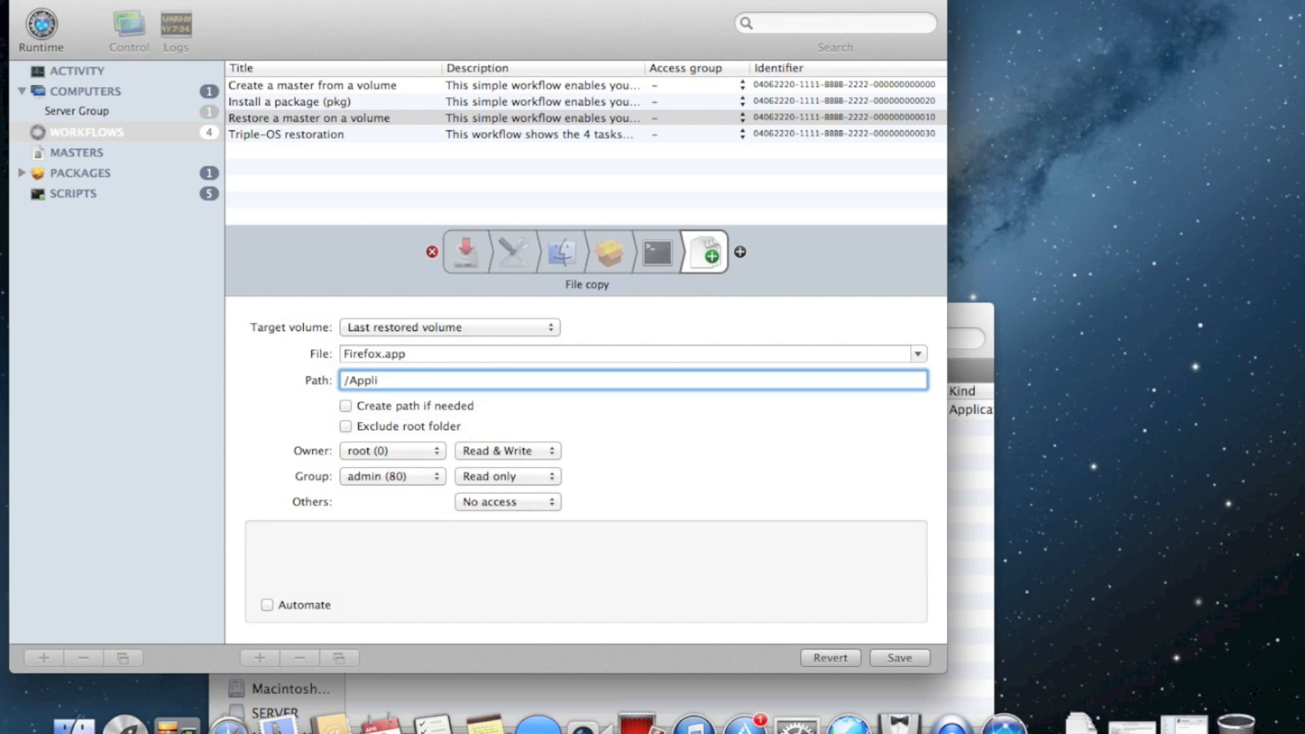
pyautogui.write('cations')
pyautogui.press('Tab')
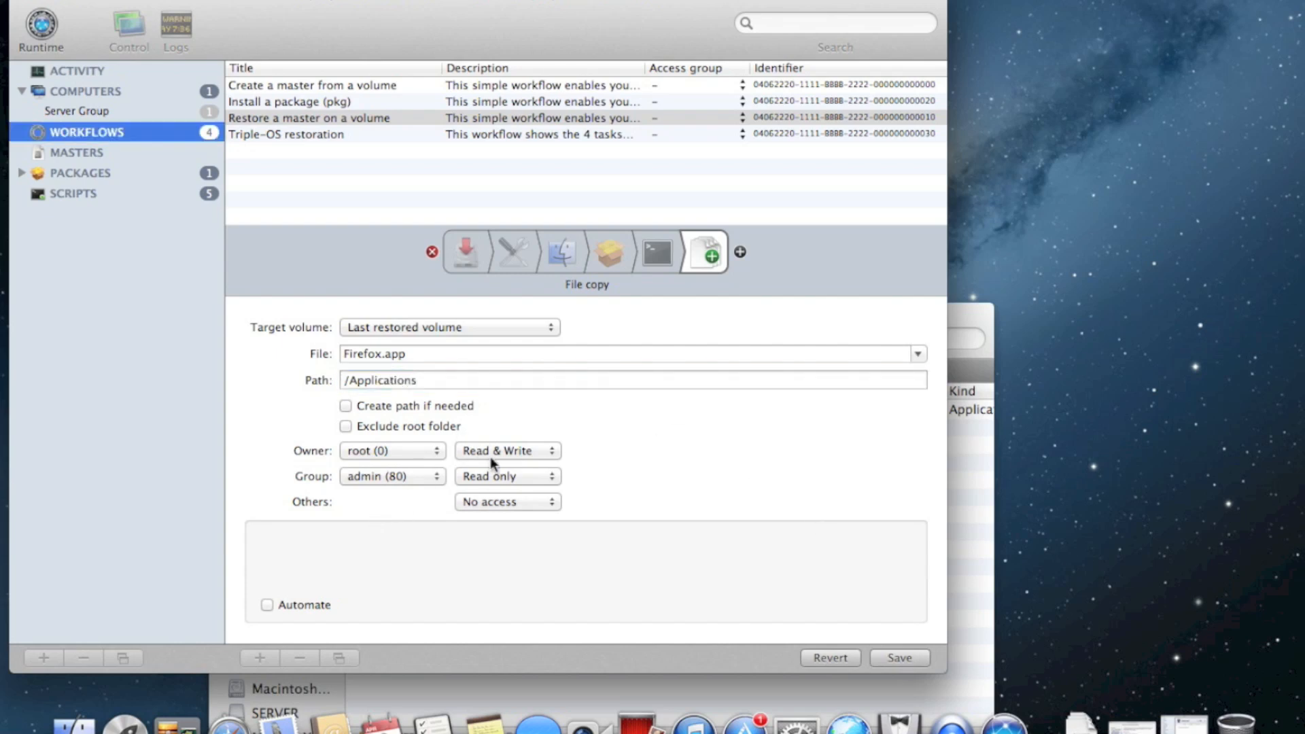
pyautogui.click(292, 604)
pyautogui.click(885, 661)
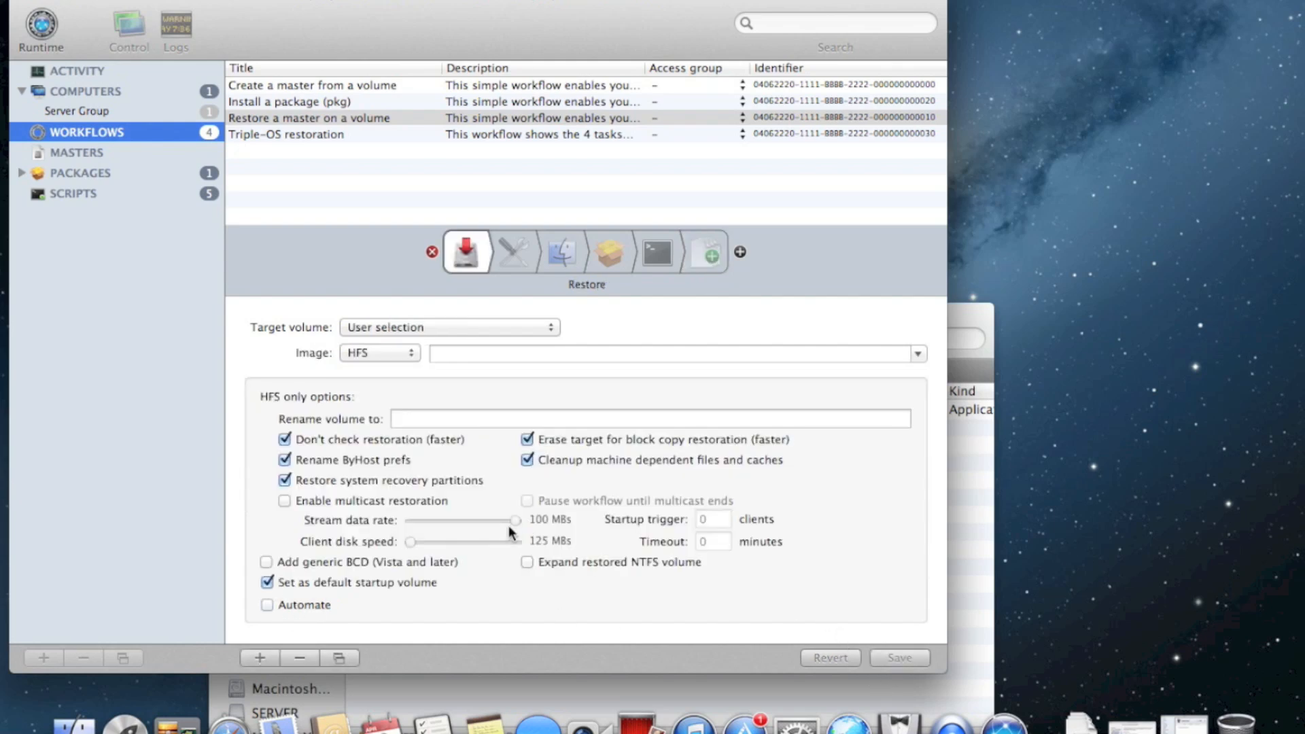
# Reopen the File copy task settings and bring back the task palette
pyautogui.click(704, 262)
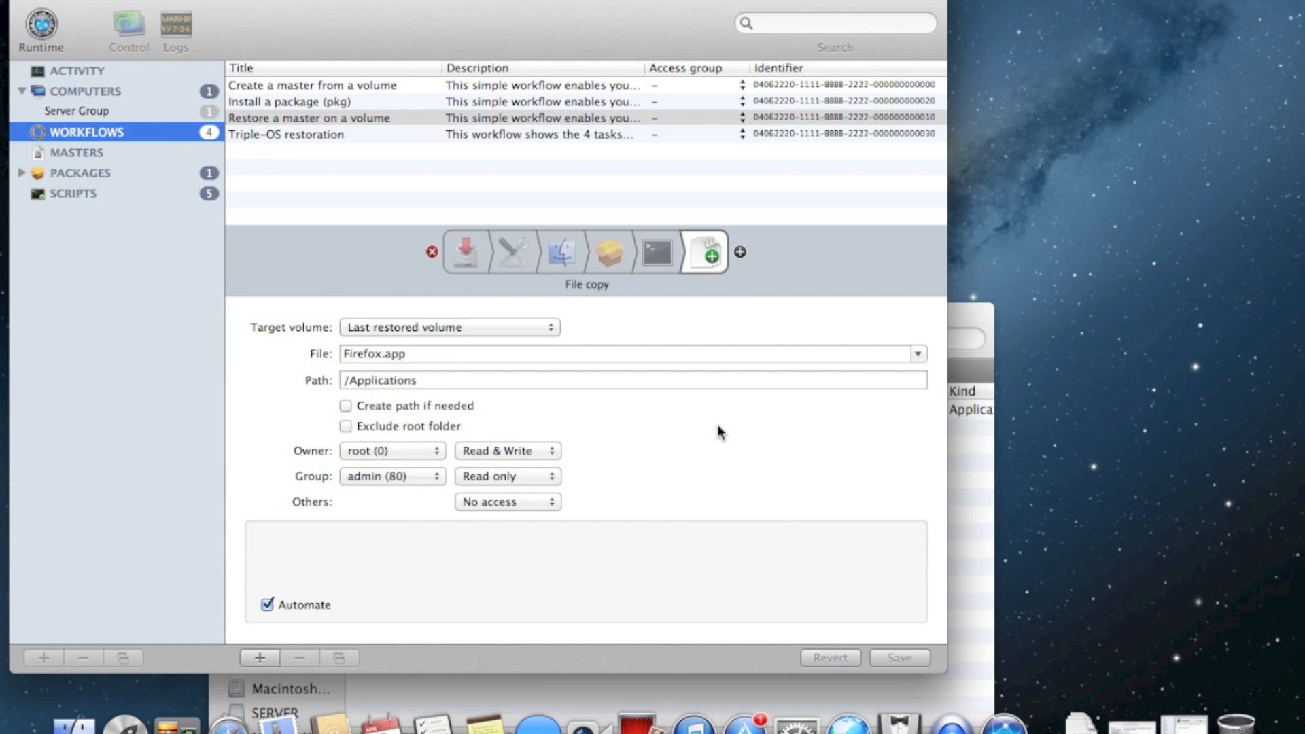
pyautogui.click(743, 254)
pyautogui.moveTo(842, 2); pyautogui.dragTo(740, 2)
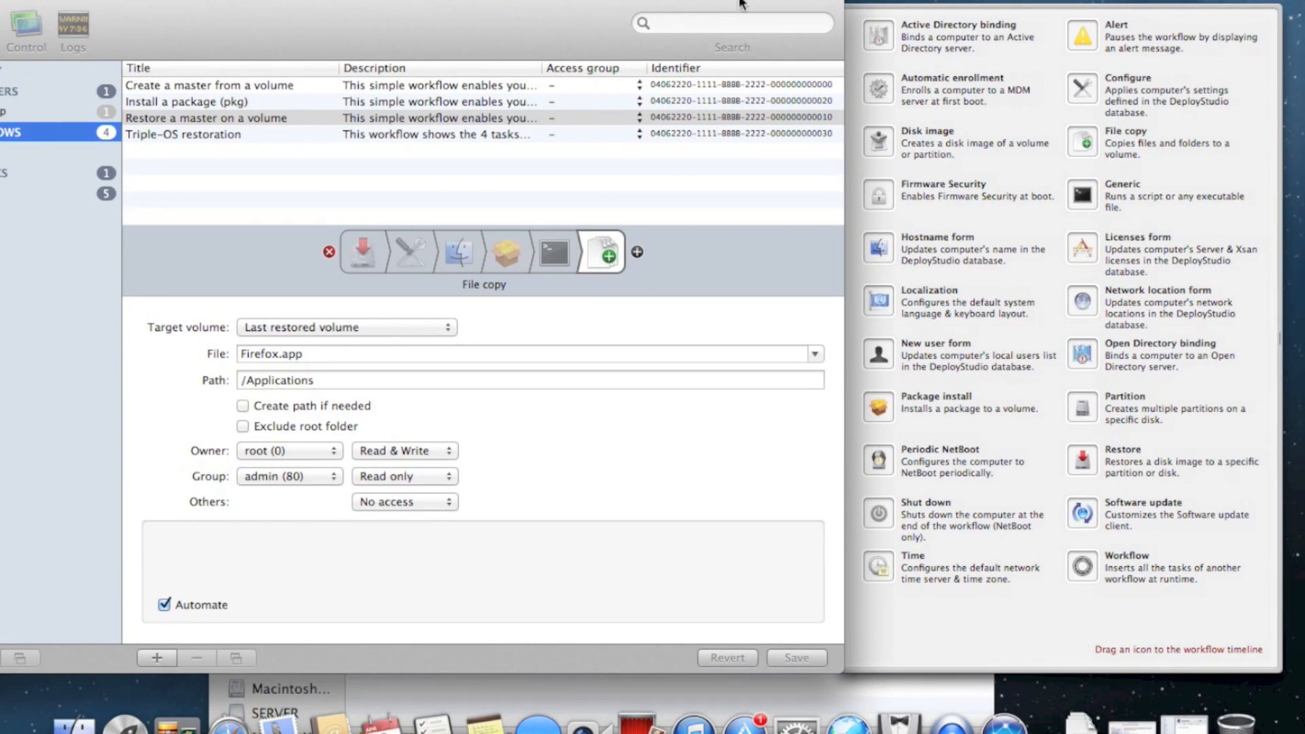